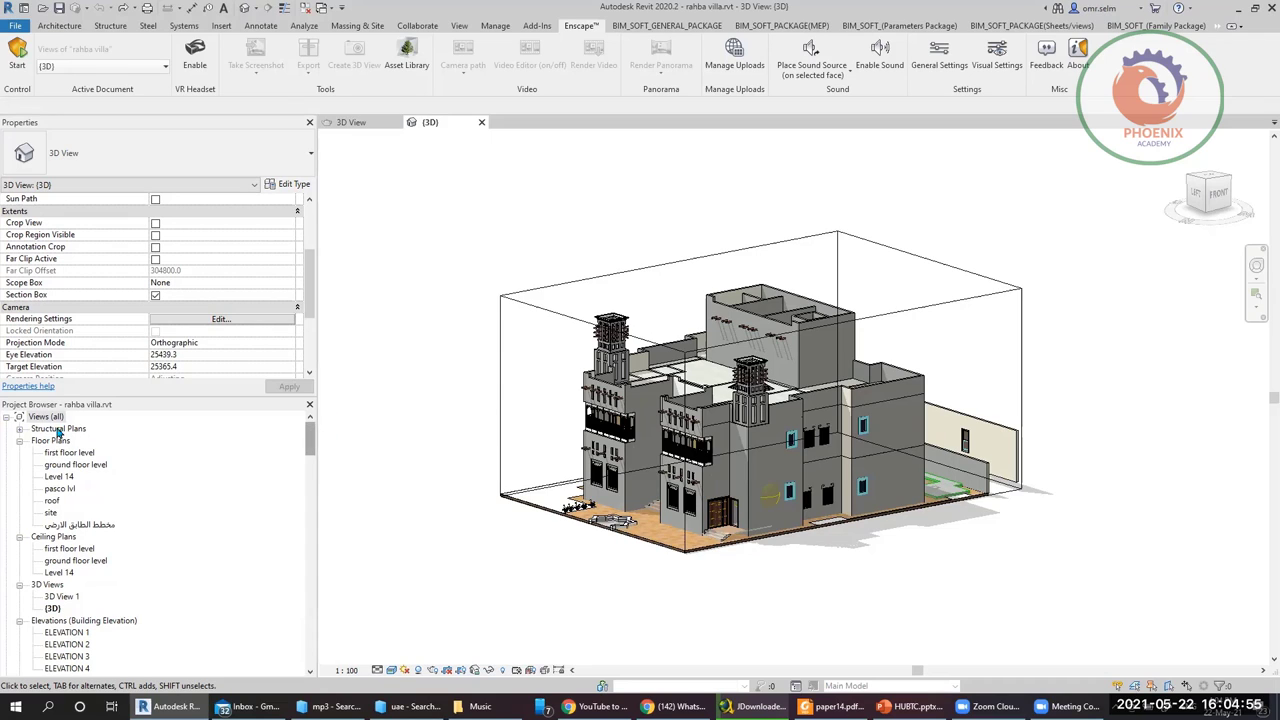
# - Collapse Views (all) and select Sheets (all) to reveal the sheet list starting at A001
pyautogui.doubleClick(18, 418)
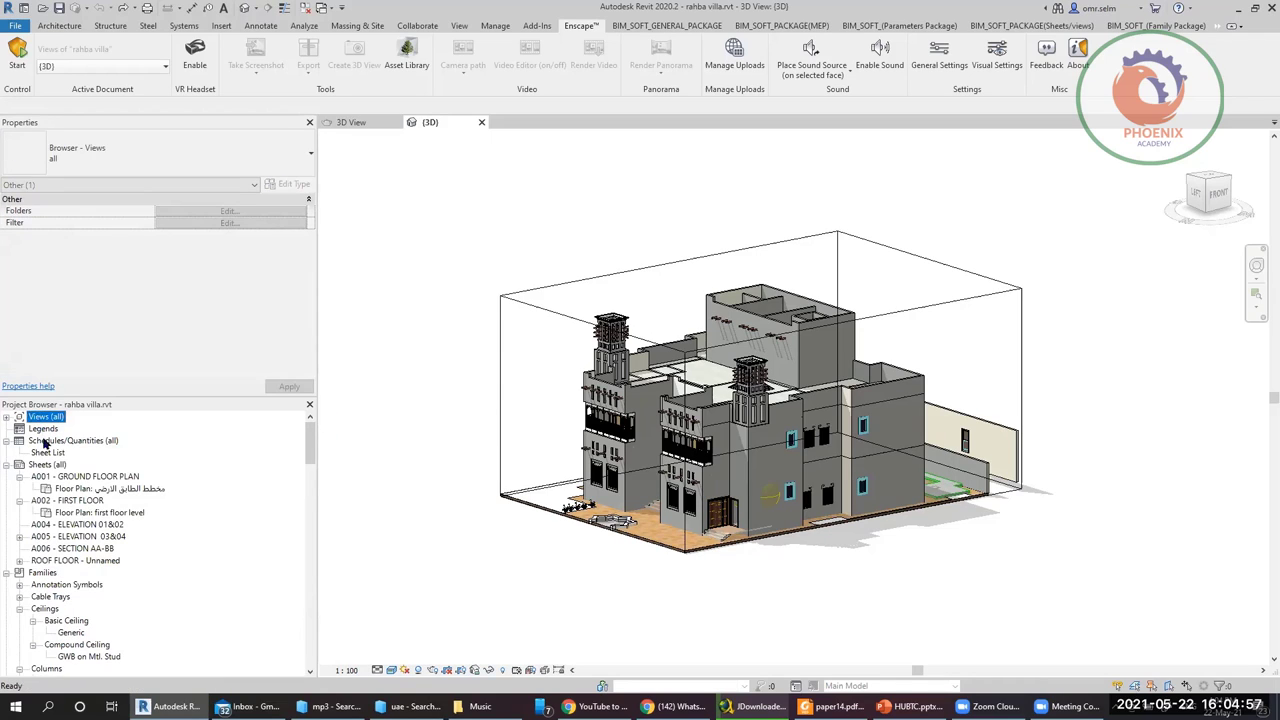
pyautogui.click(52, 441)
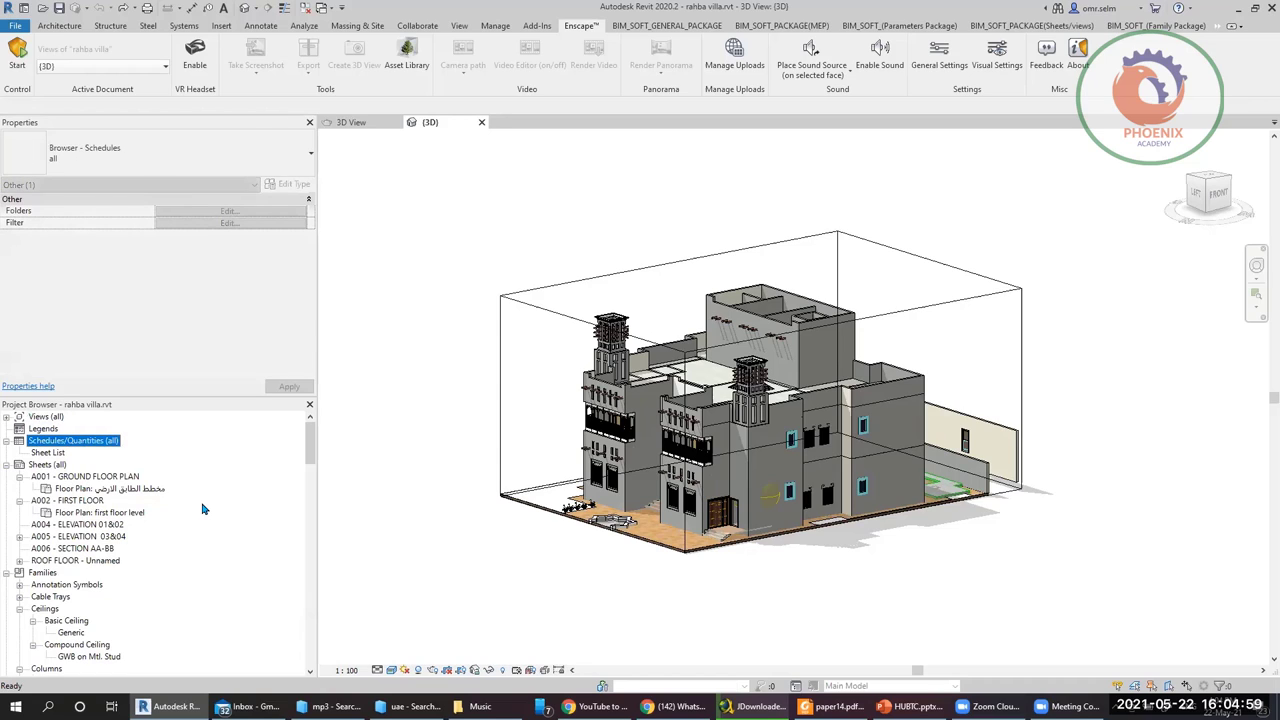
pyautogui.click(61, 467)
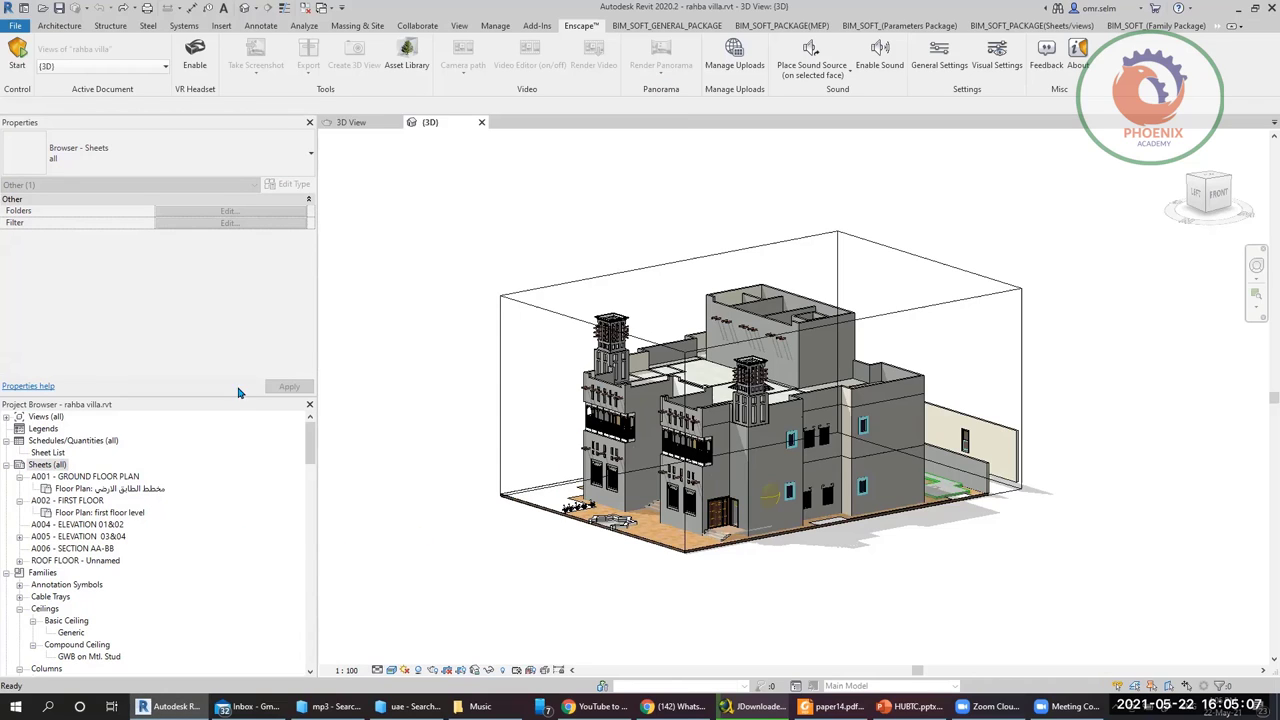
pyautogui.click(50, 466)
# - Switch to File Explorer's Music folder and repeatedly try the BIM network drive, dismissing the errors
pyautogui.click(12, 28)
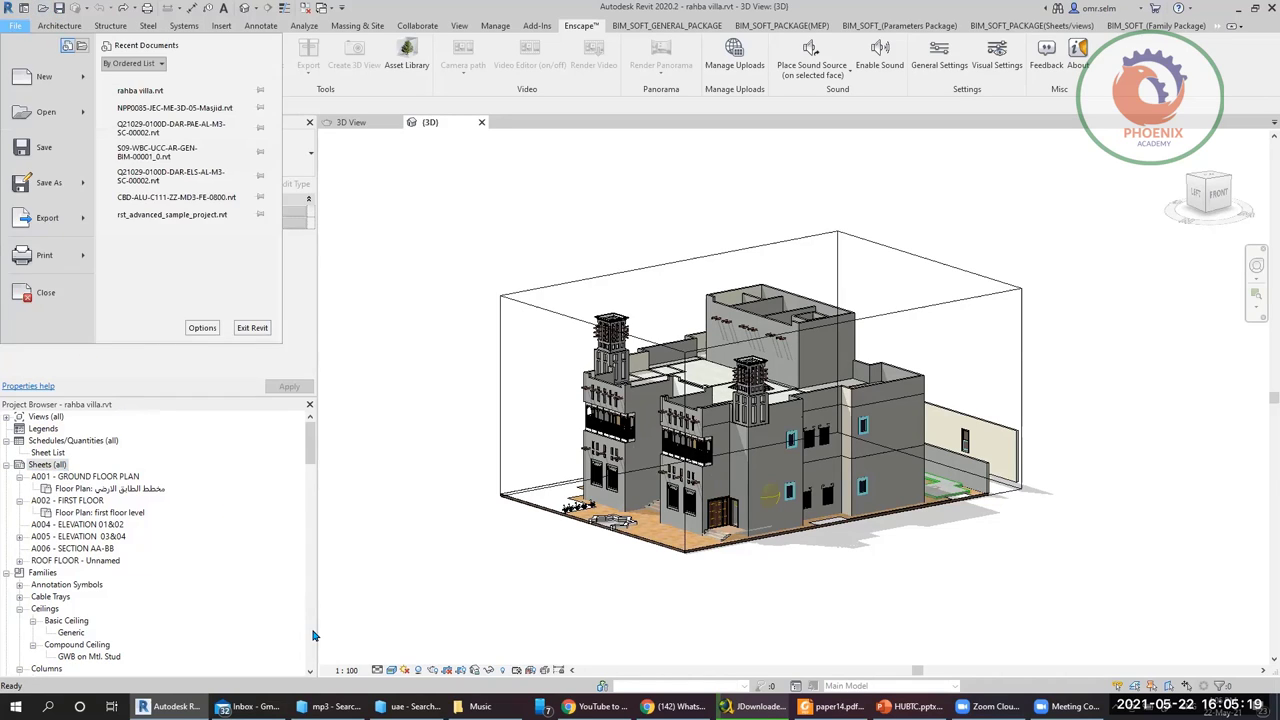
pyautogui.click(472, 706)
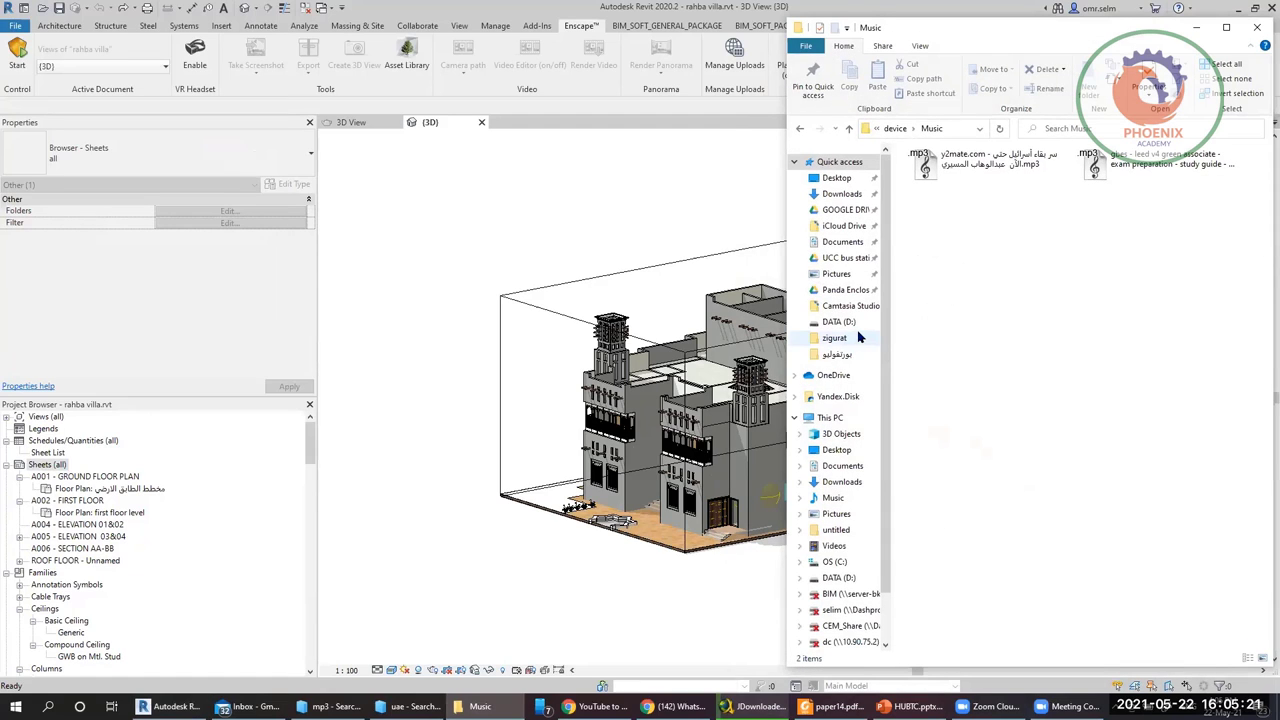
pyautogui.click(865, 597)
pyautogui.click(740, 424)
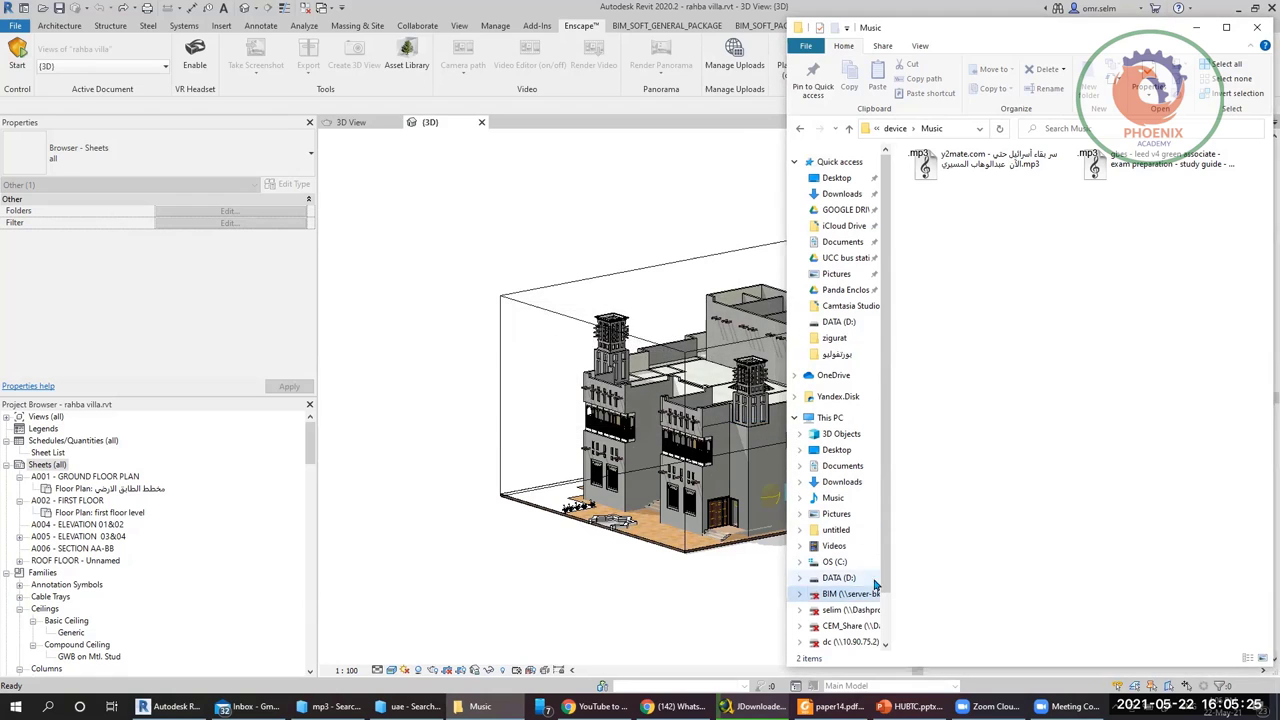
pyautogui.click(852, 596)
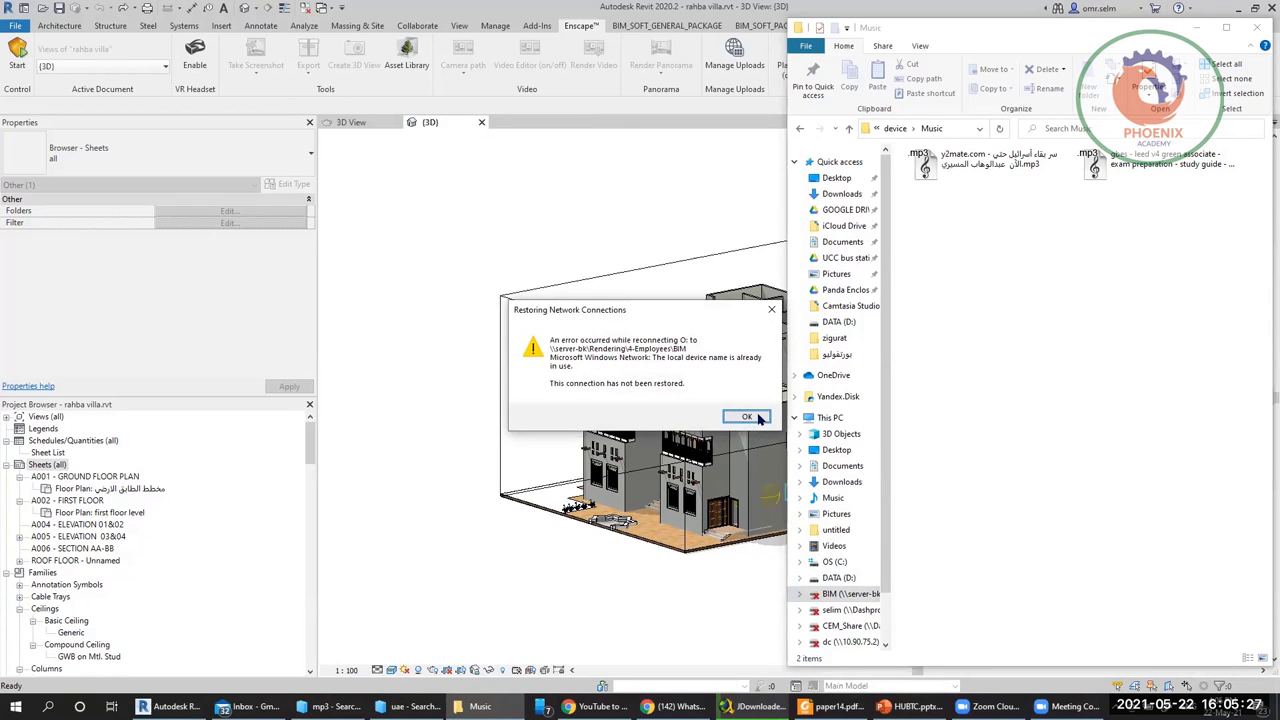
pyautogui.click(746, 417)
pyautogui.scroll(-1, 845, 580)
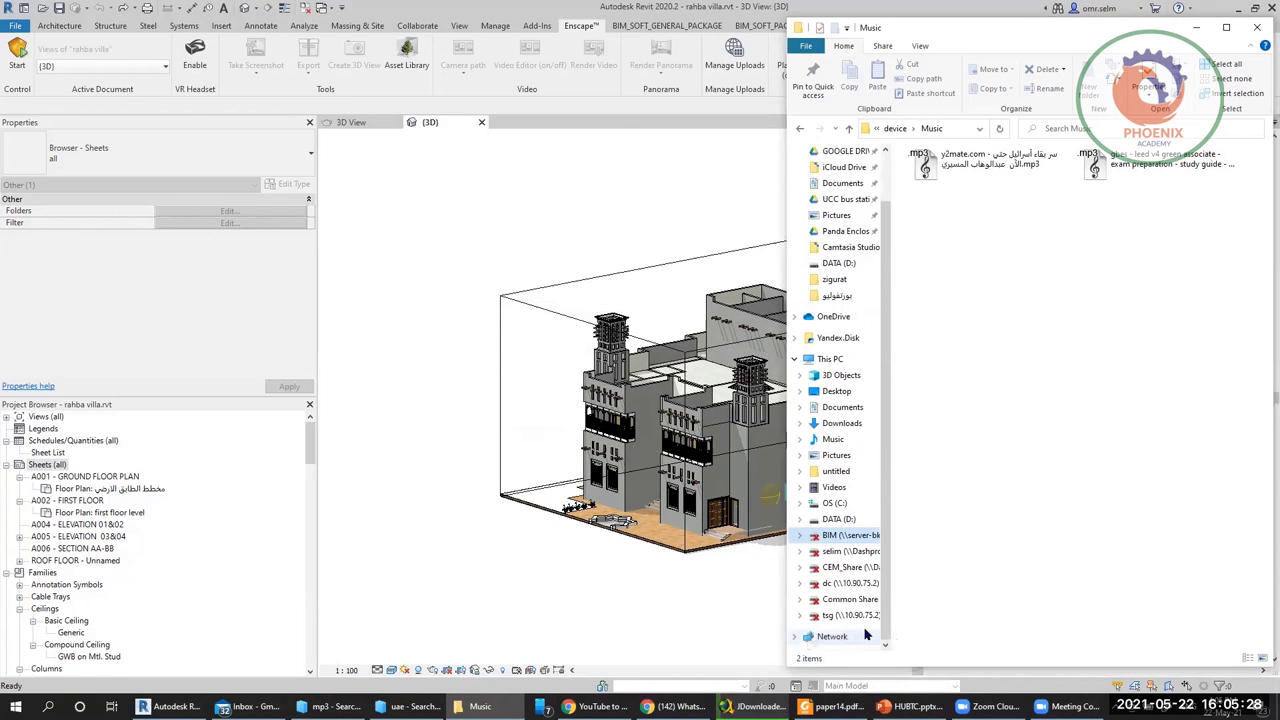
pyautogui.click(852, 541)
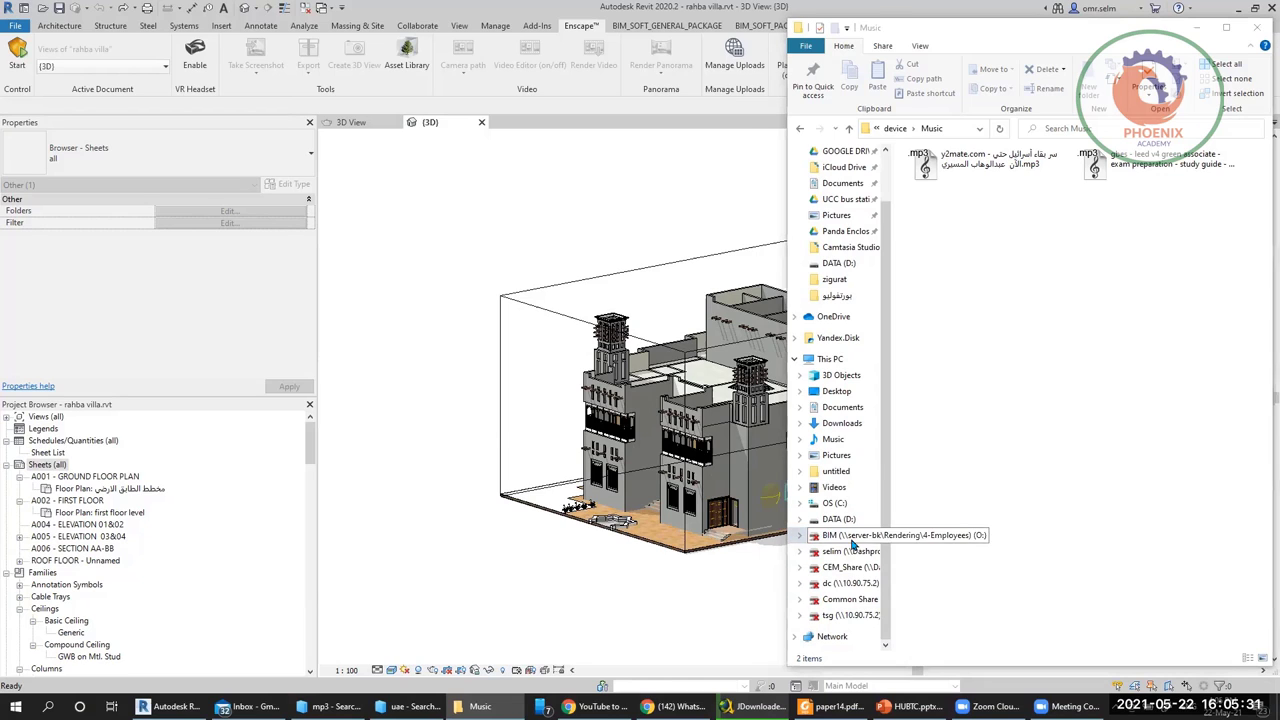
pyautogui.click(744, 416)
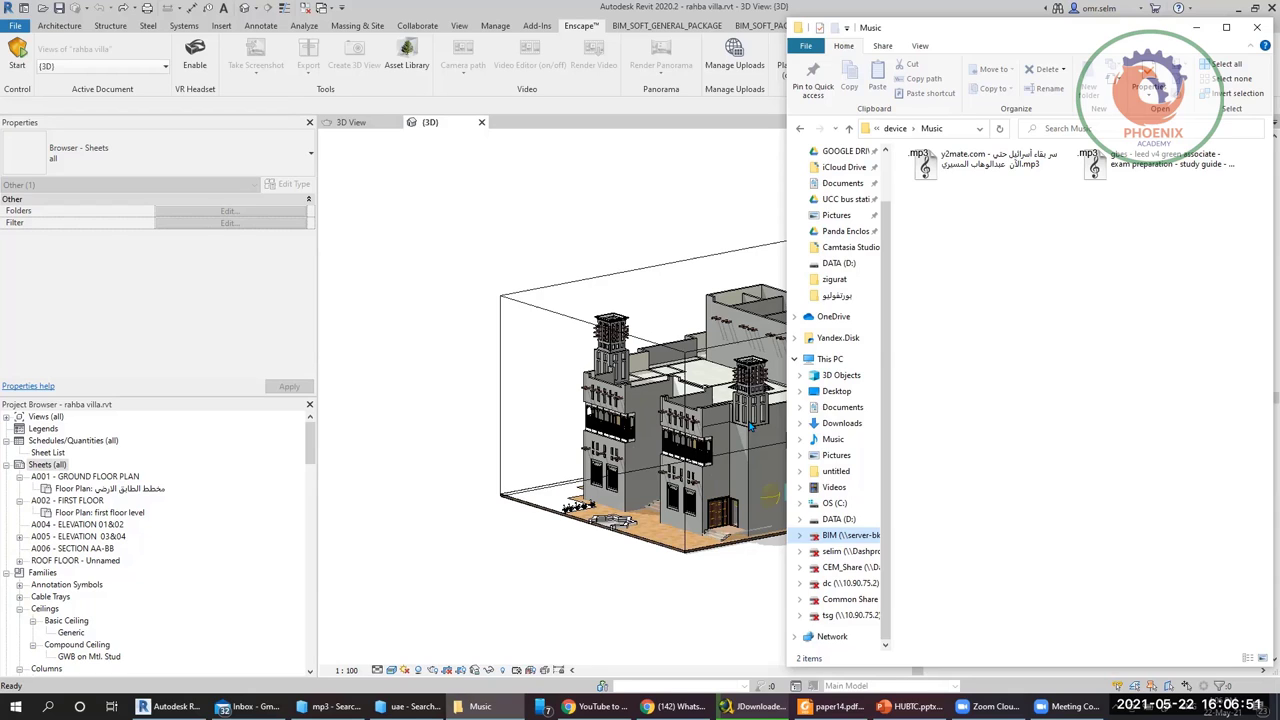
# - Retry the BIM drive, browse network computer BK02's shares, then return to the Revit villa model
pyautogui.click(818, 536)
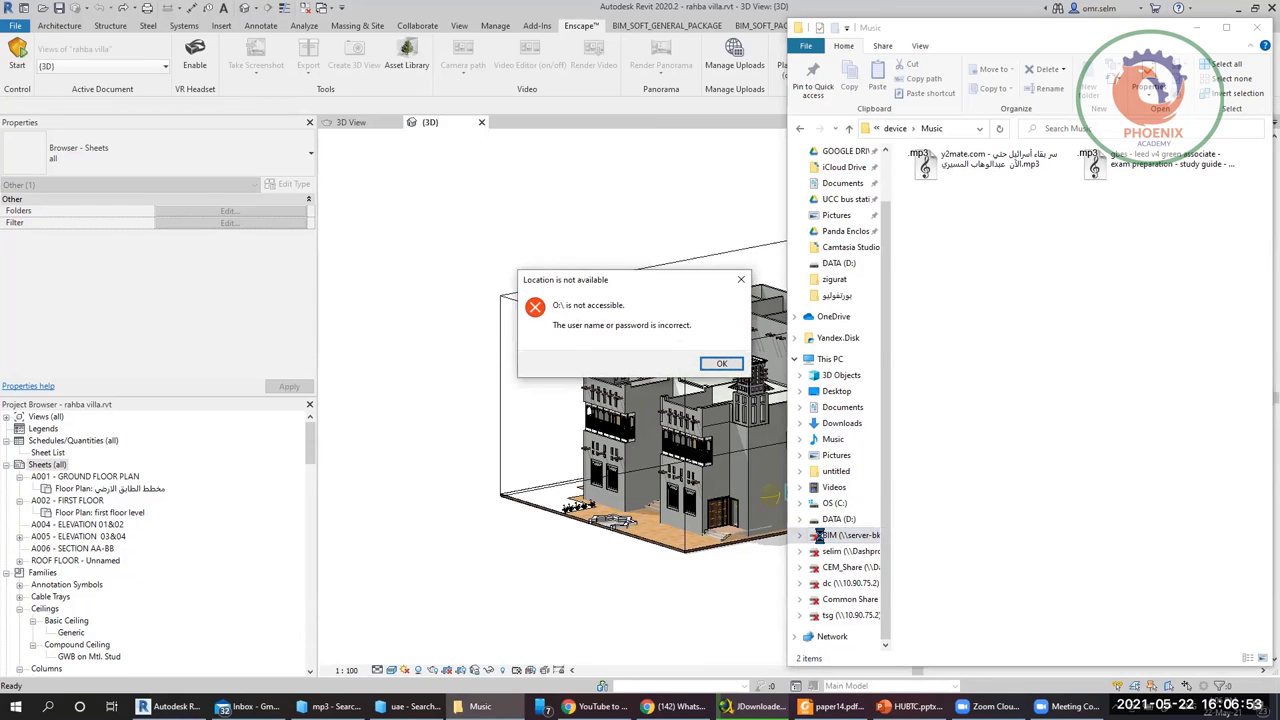
pyautogui.click(736, 364)
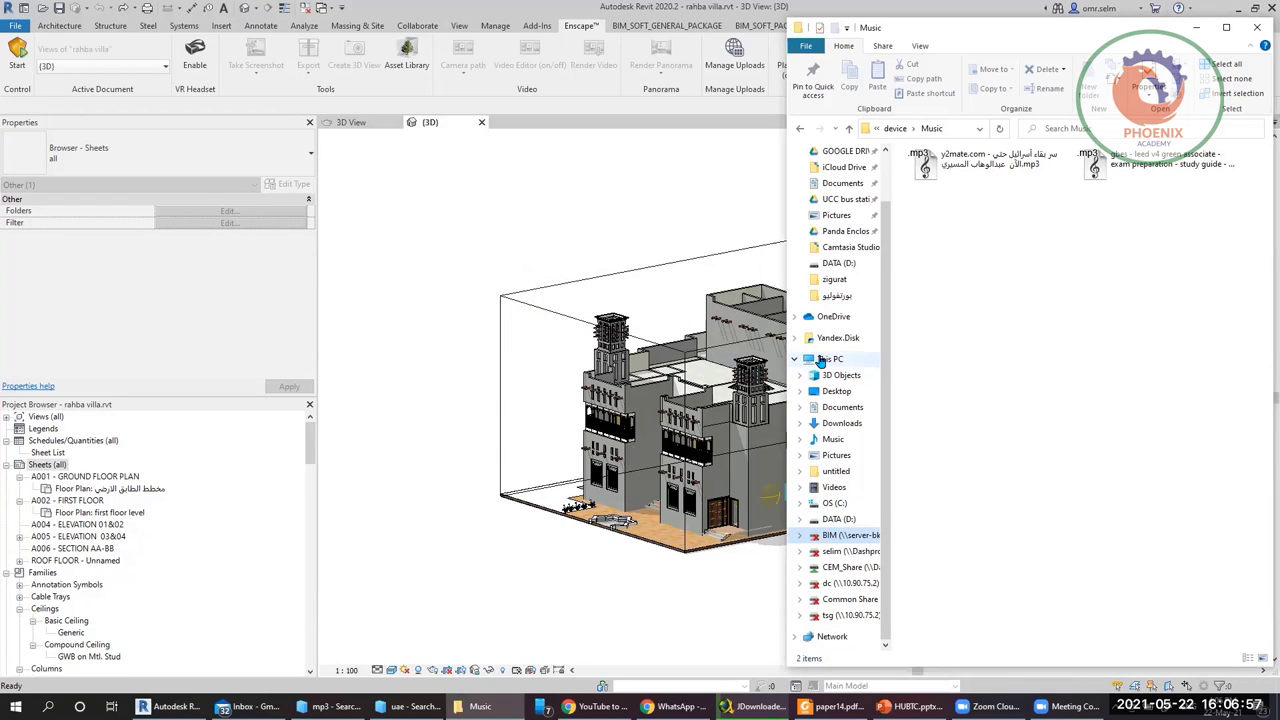
pyautogui.click(822, 636)
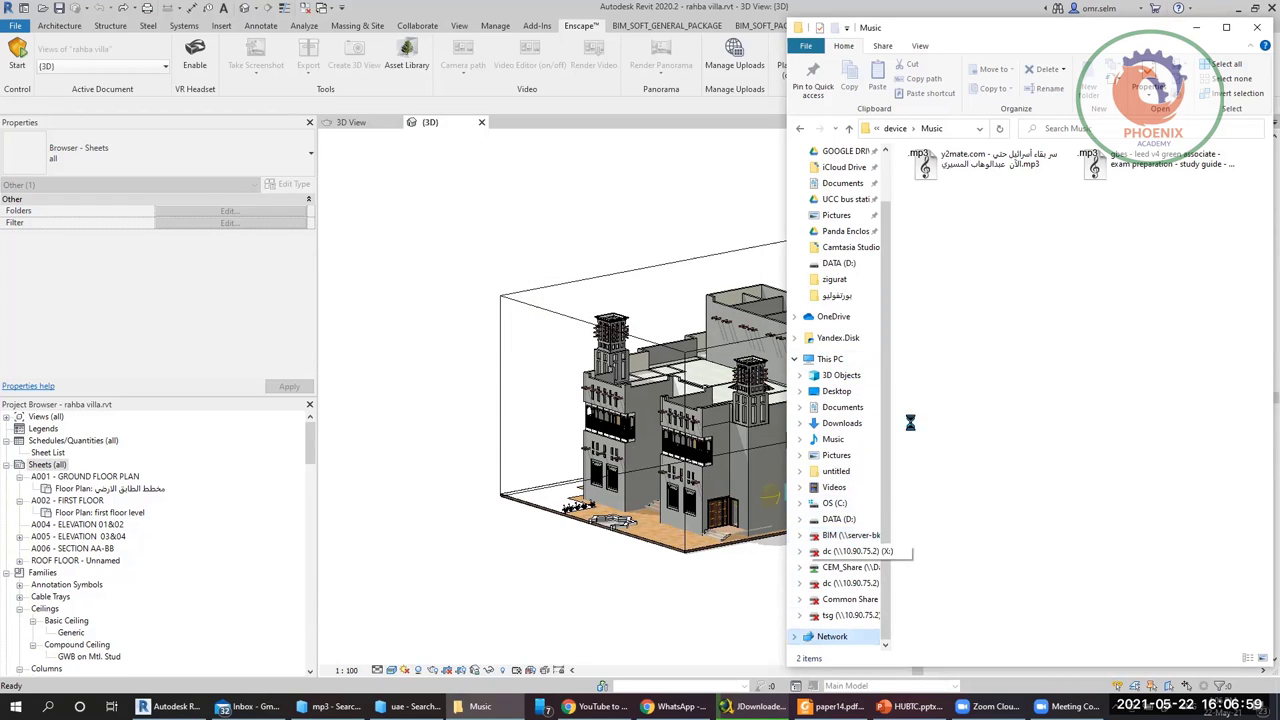
pyautogui.doubleClick(950, 178)
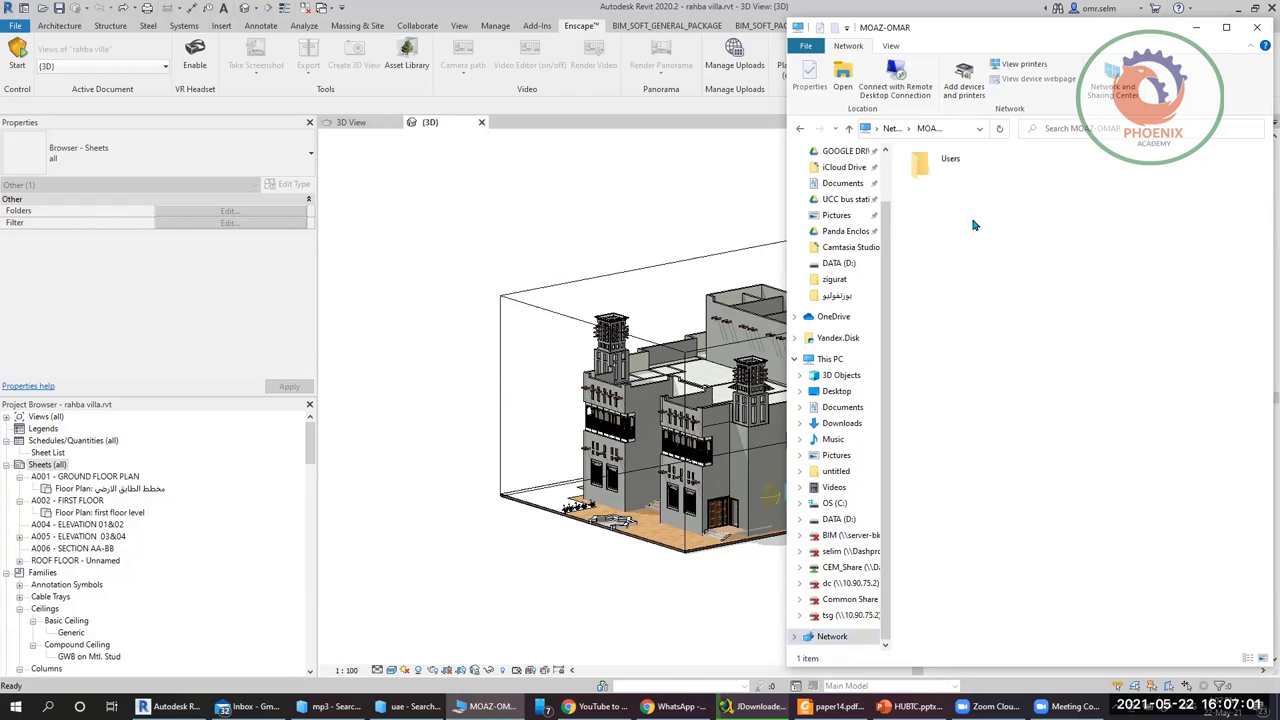
pyautogui.click(800, 128)
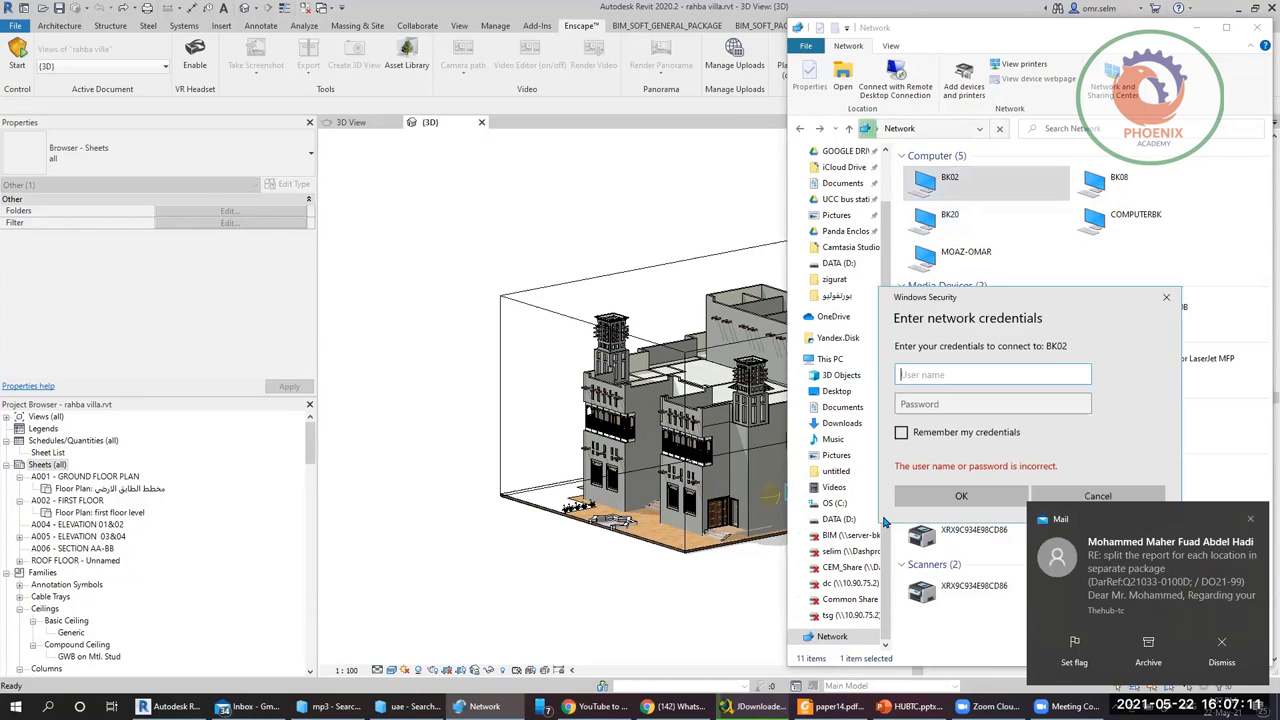
pyautogui.click(745, 308)
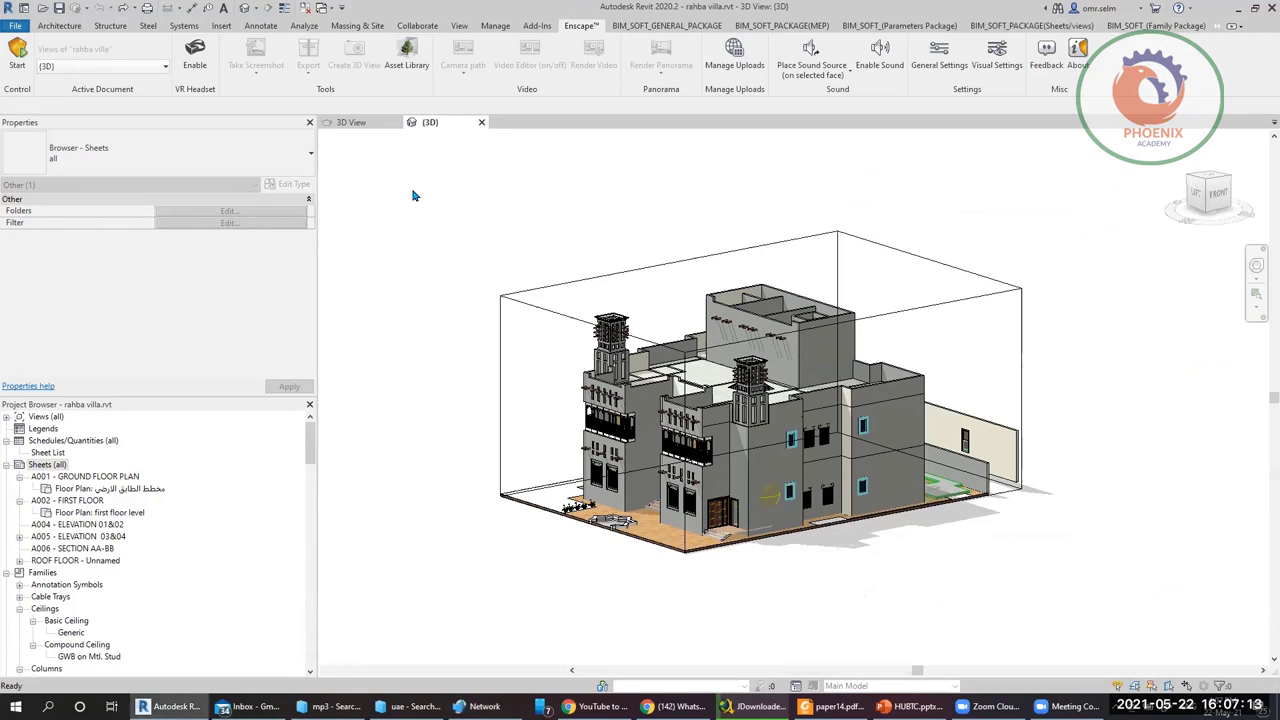
# - Close the 3D view and open the Sample Architecture Project on its A001 Title Sheet
pyautogui.click(481, 123)
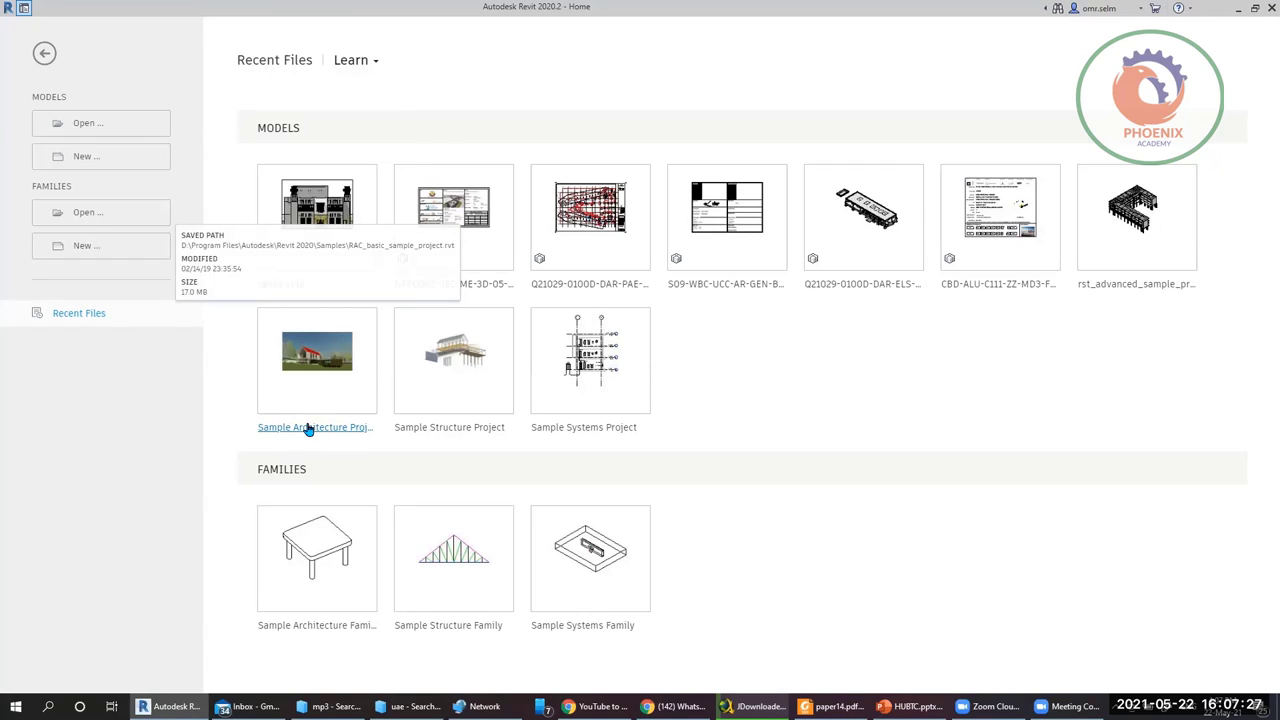
pyautogui.click(309, 391)
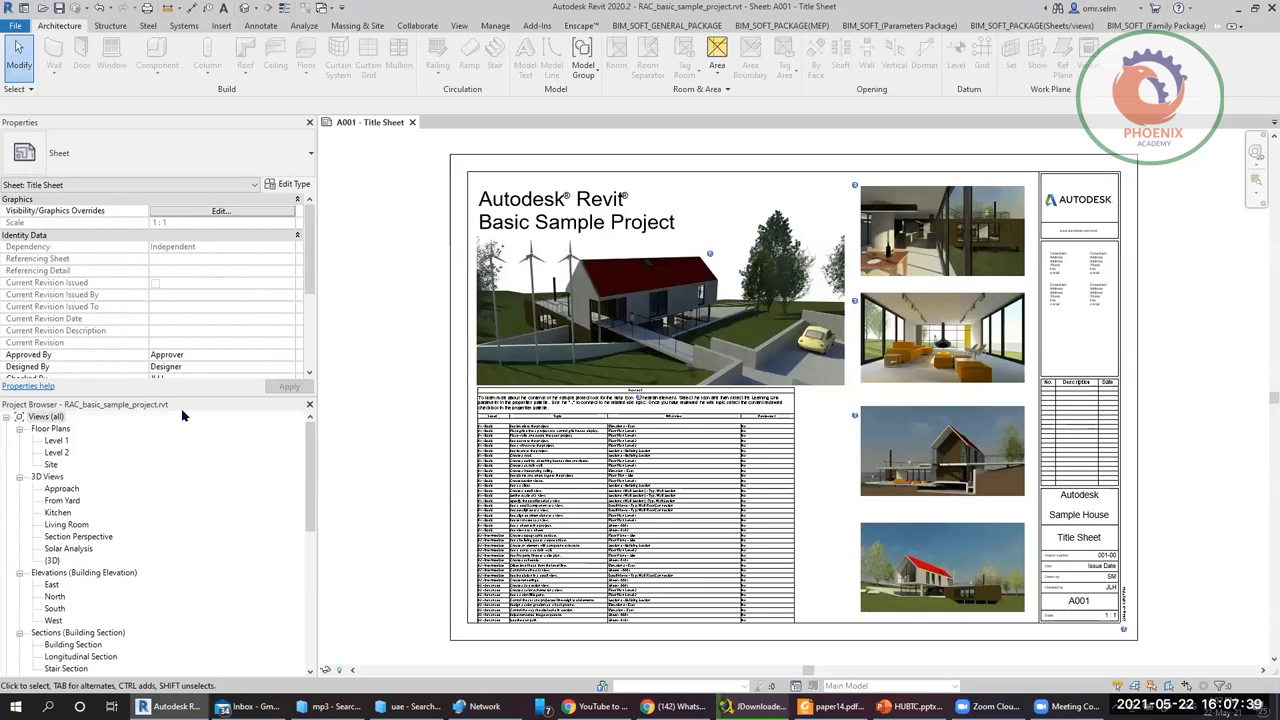
# - Create sheet A002 from the Sheets (all) list using the A1 metric title block
pyautogui.click(42, 418)
pyautogui.scroll(-3, 45, 450)
pyautogui.scroll(-3, 50, 500)
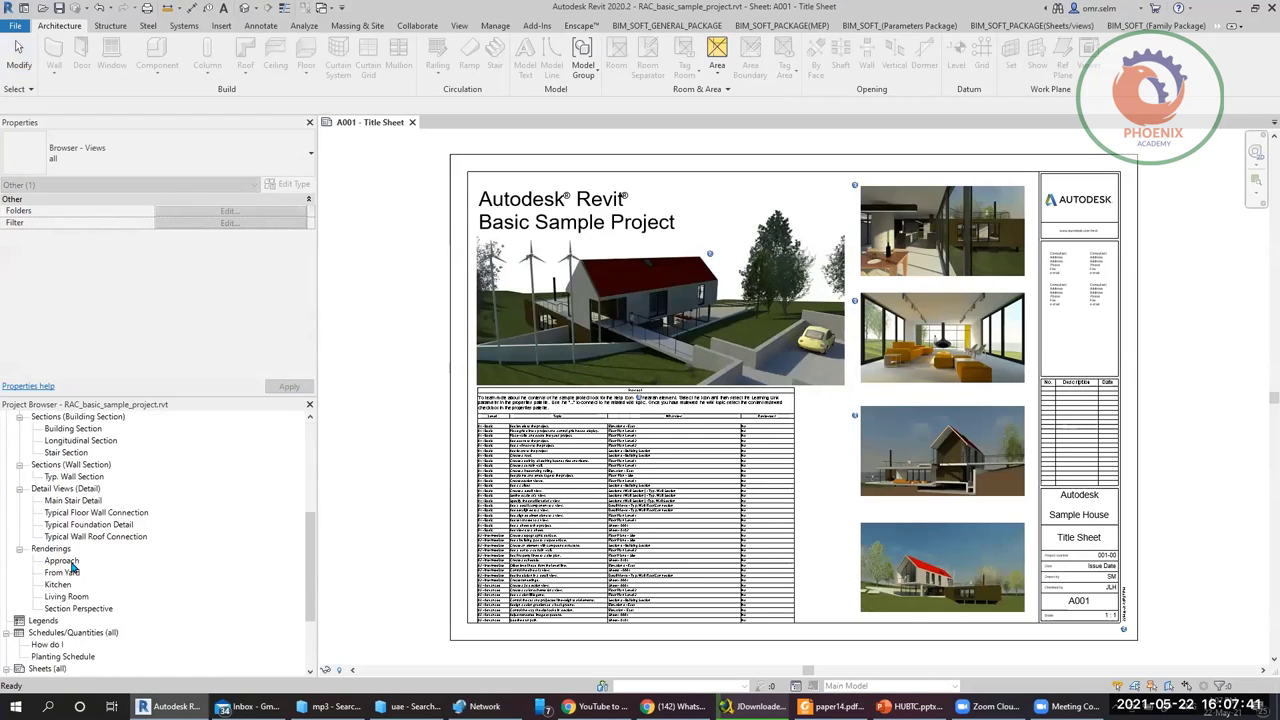
pyautogui.scroll(-3, 60, 560)
pyautogui.click(50, 597)
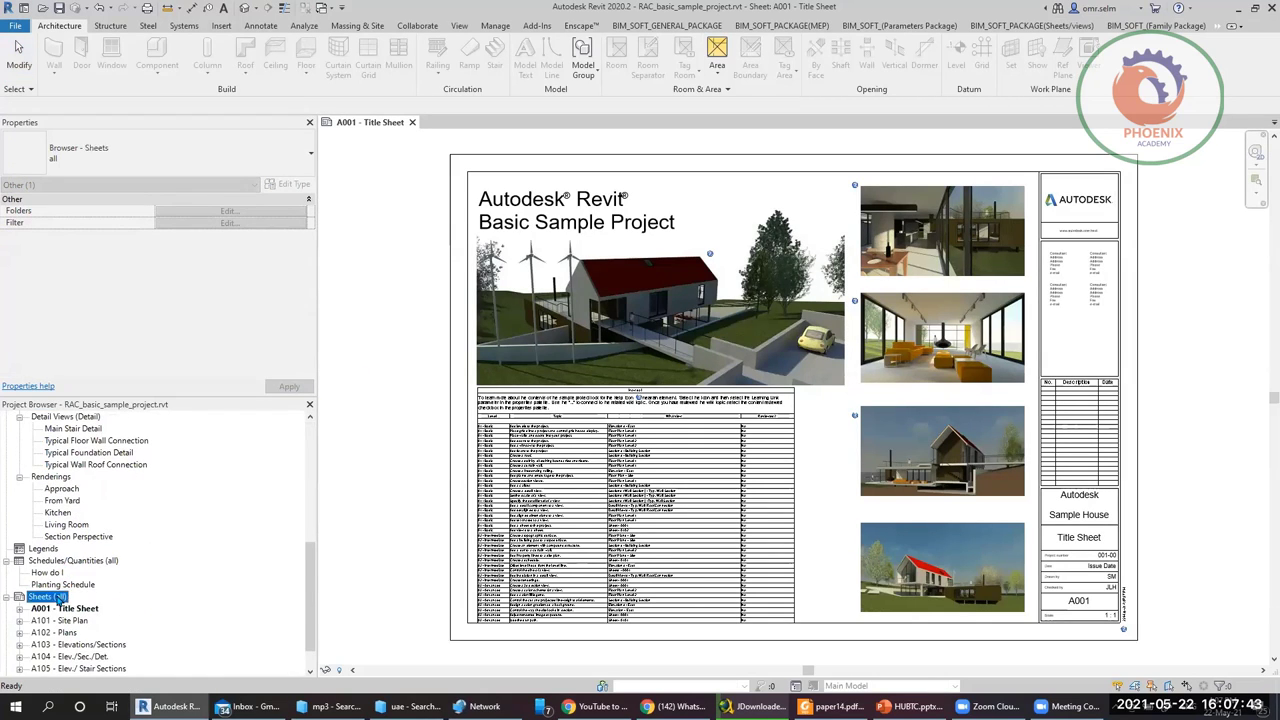
pyautogui.scroll(-1, 185, 597)
pyautogui.scroll(-2, 150, 580)
pyautogui.rightClick(44, 561)
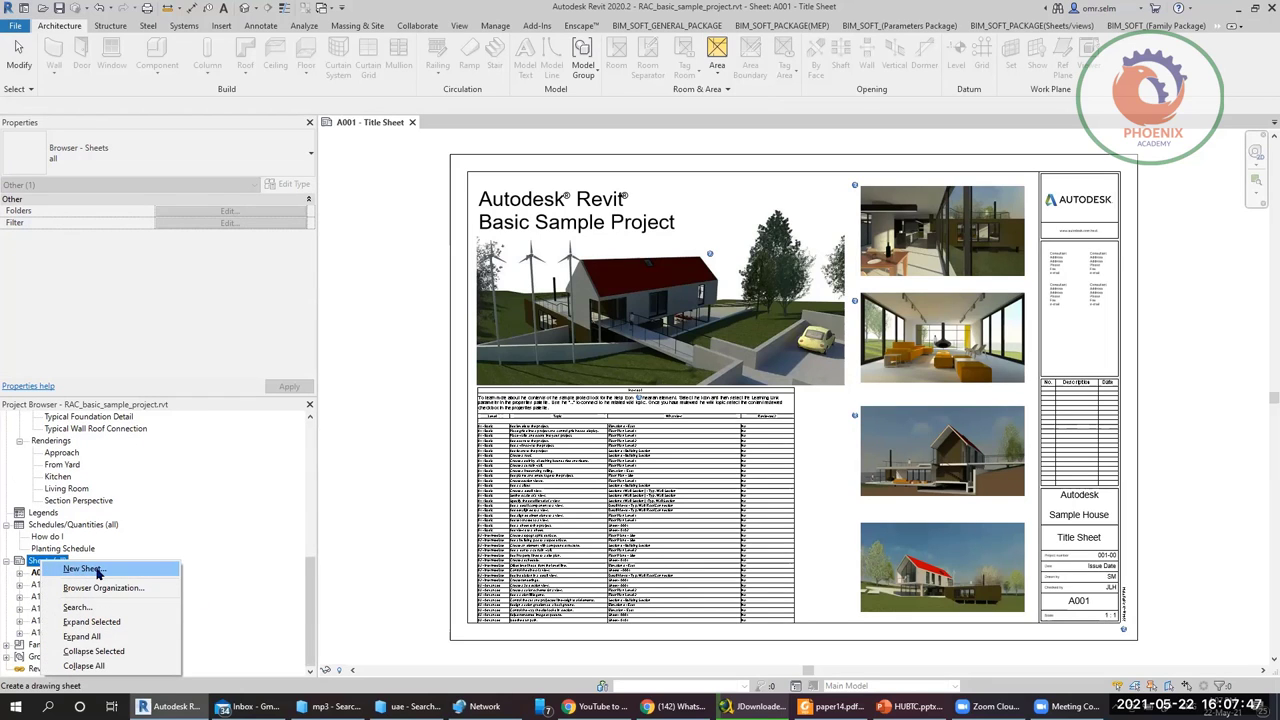
pyautogui.click(97, 572)
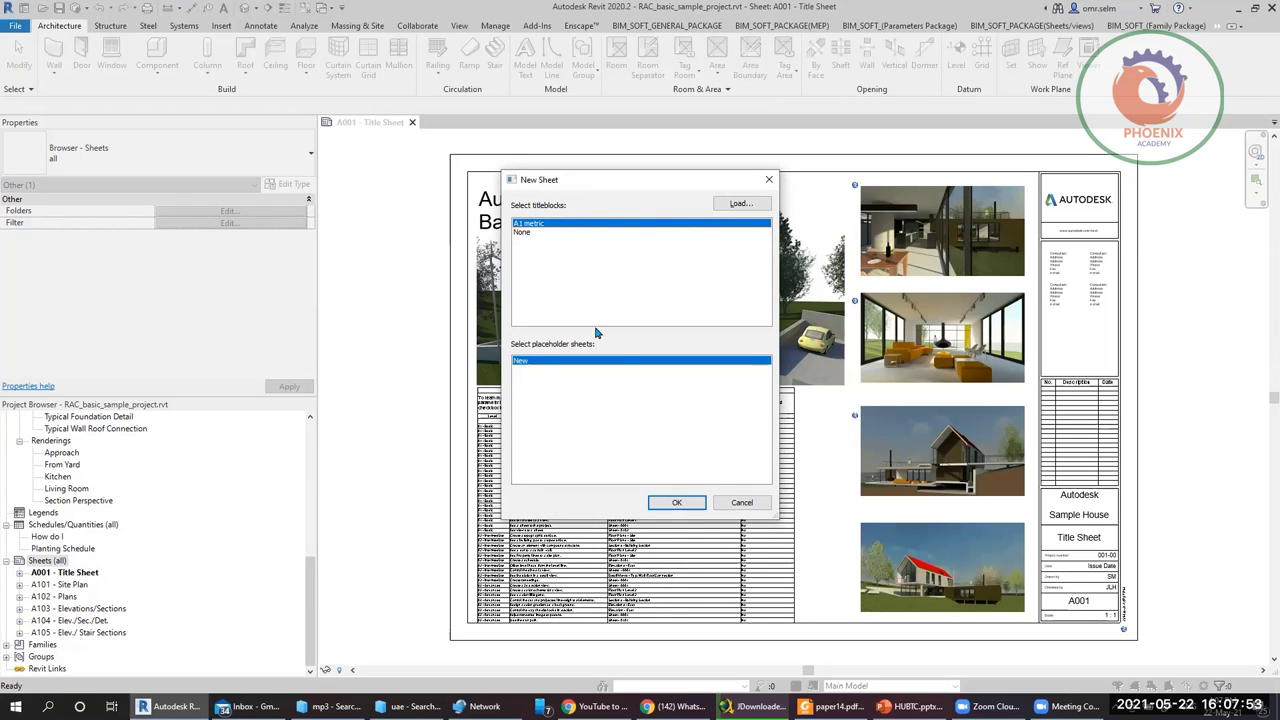
pyautogui.click(677, 503)
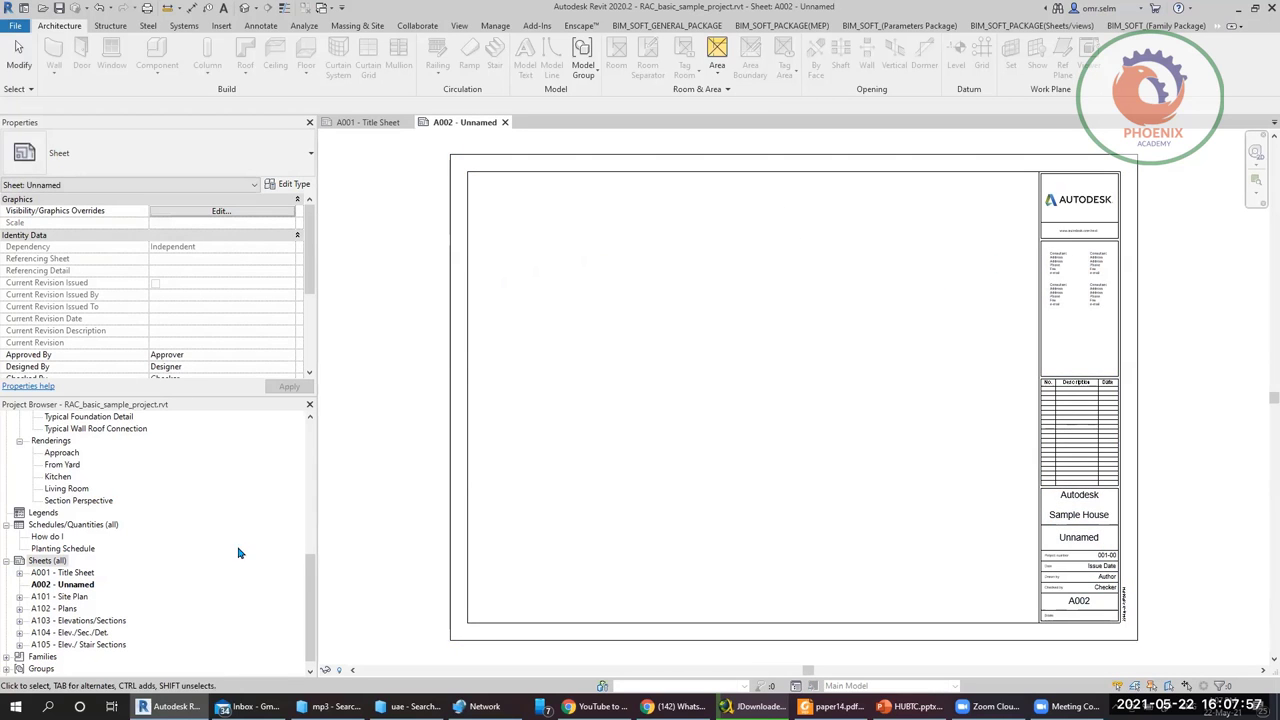
# - Start another new sheet and browse the family library to the Titleblocks folder
pyautogui.rightClick(70, 565)
pyautogui.click(101, 577)
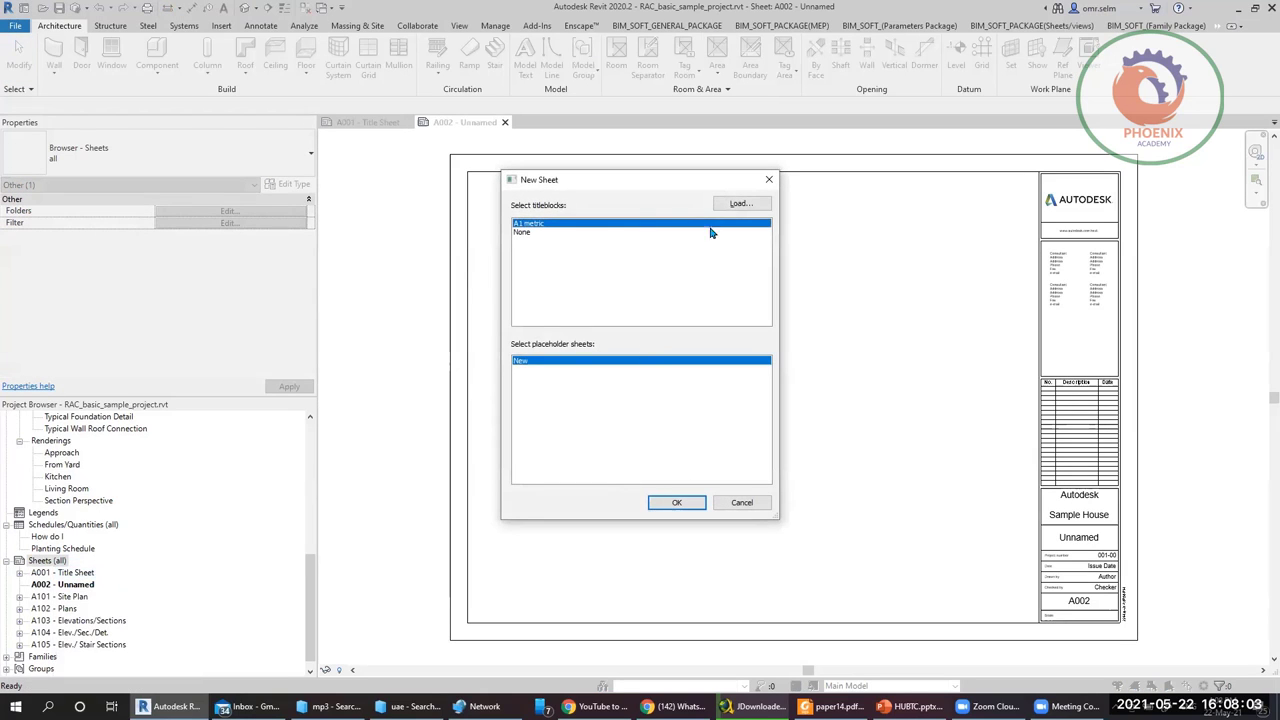
pyautogui.click(737, 205)
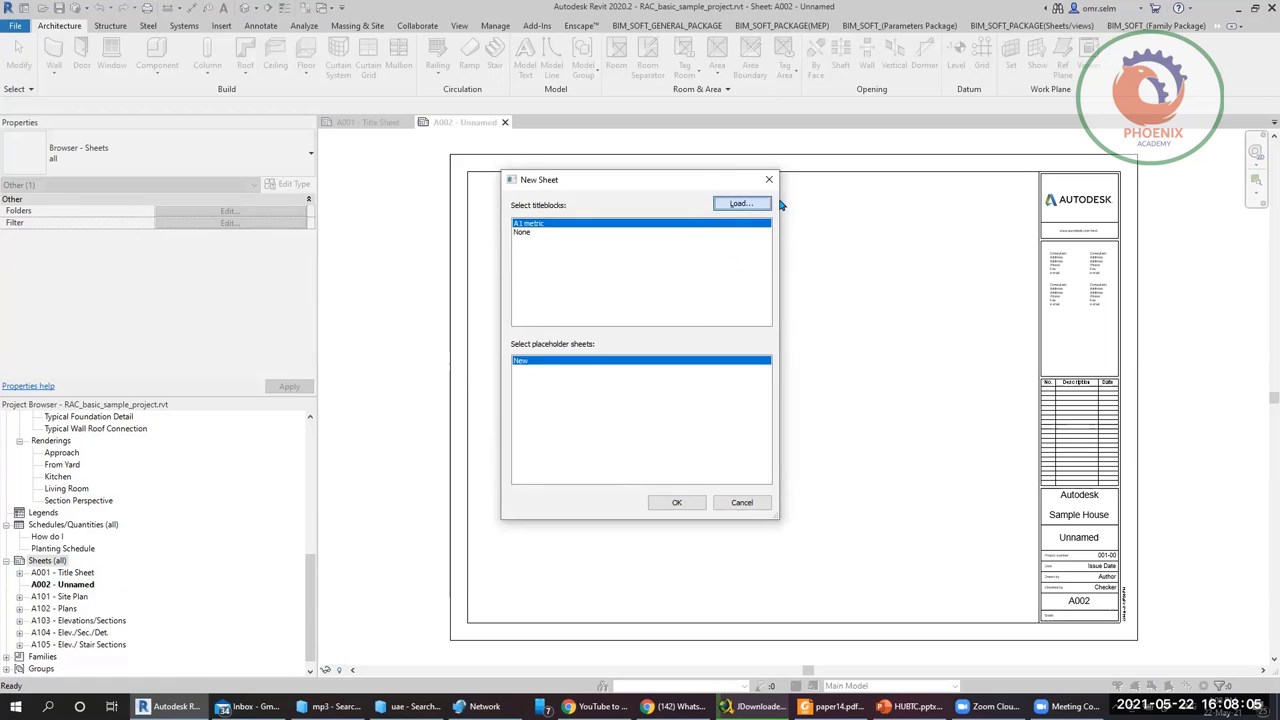
pyautogui.click(742, 204)
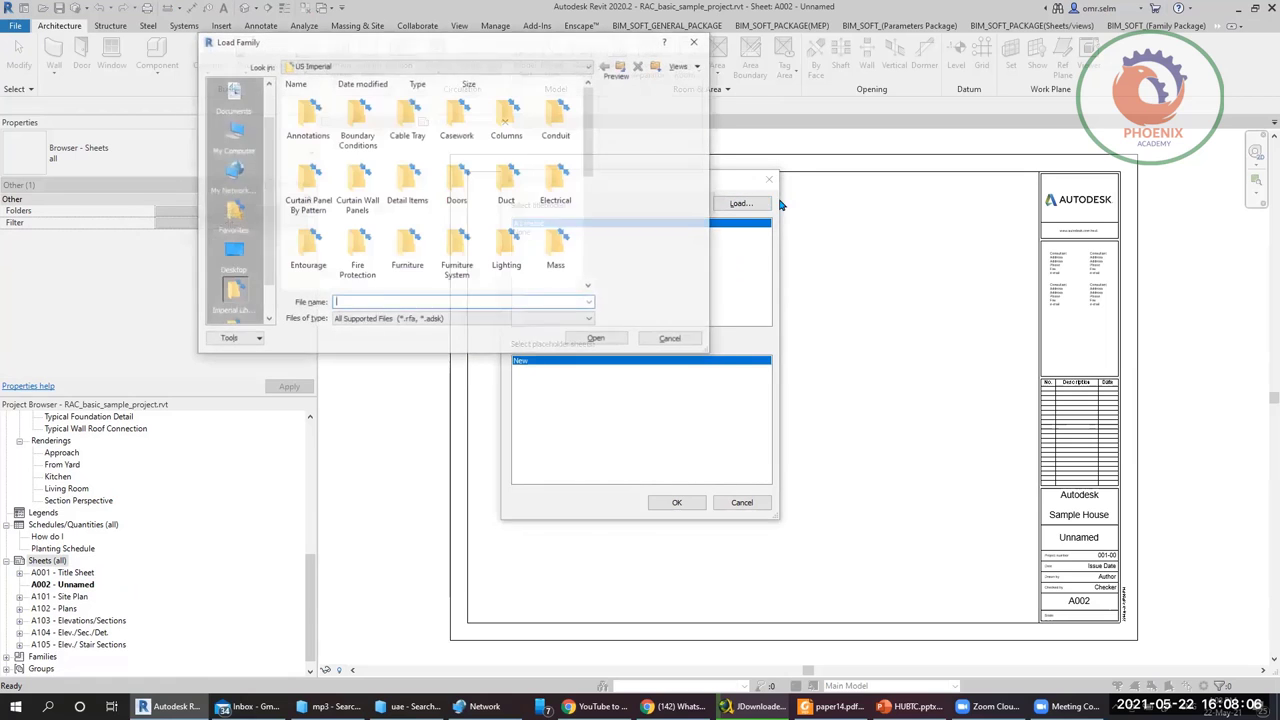
pyautogui.click(557, 122)
pyautogui.press('t')
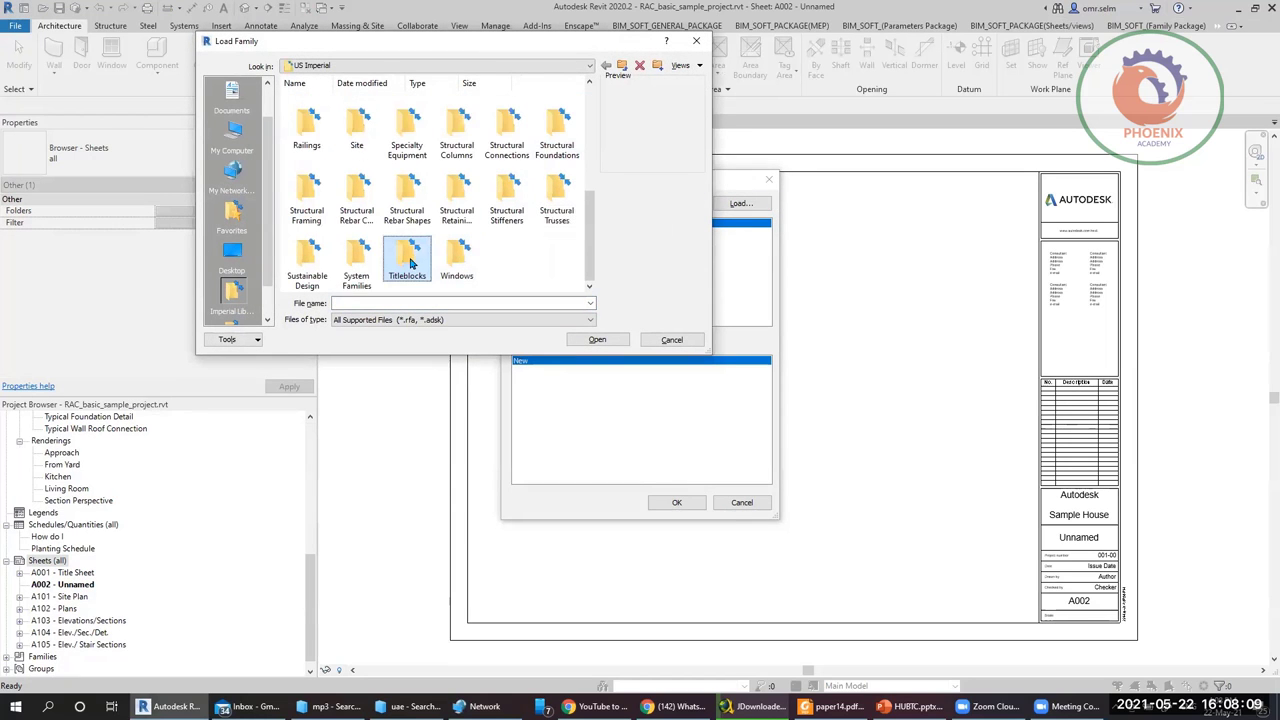
pyautogui.doubleClick(414, 262)
# - Preview the title blocks, load C 17 x 22 Horizontal, and create sheet A003
pyautogui.click(308, 114)
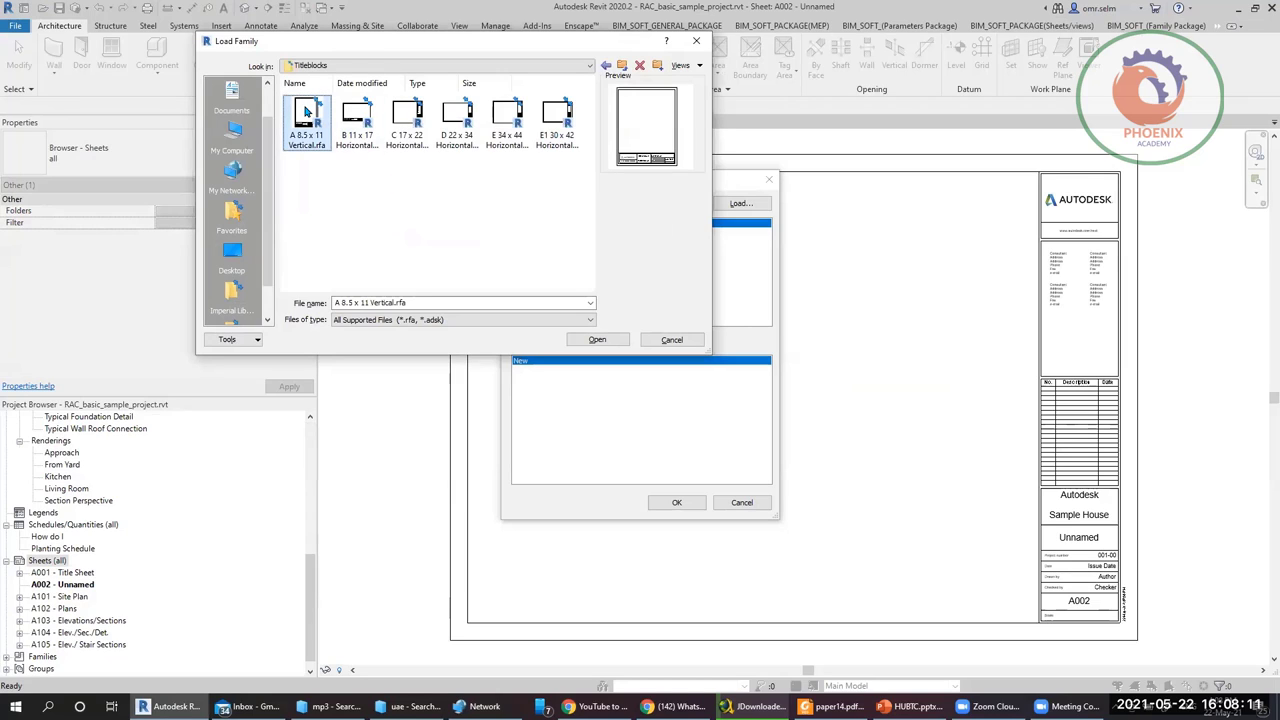
pyautogui.click(363, 124)
pyautogui.click(397, 122)
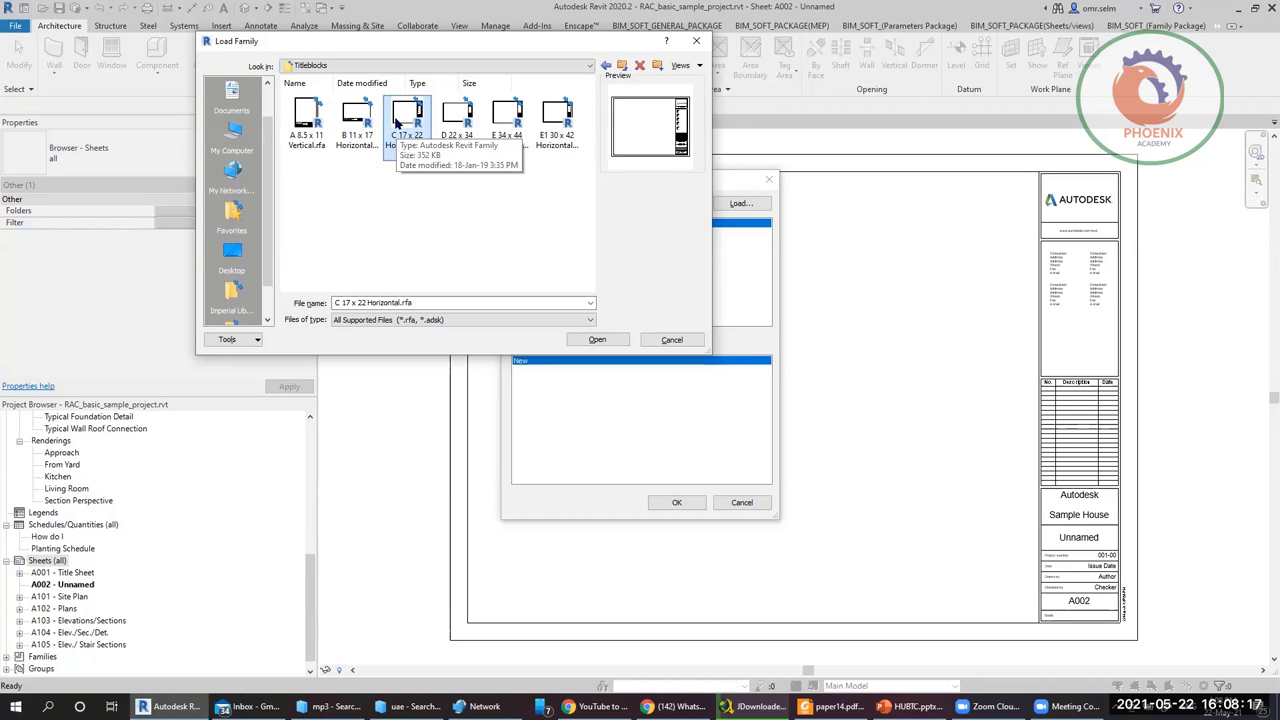
pyautogui.click(452, 120)
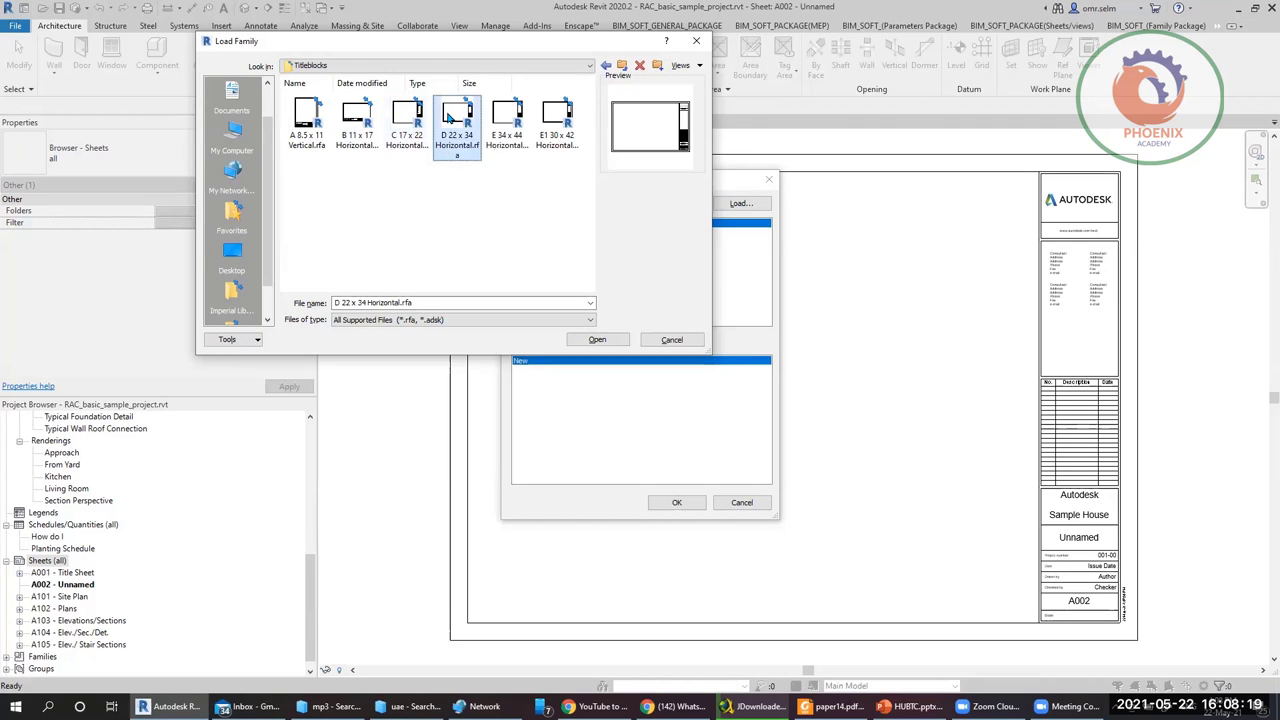
pyautogui.click(510, 120)
pyautogui.click(560, 140)
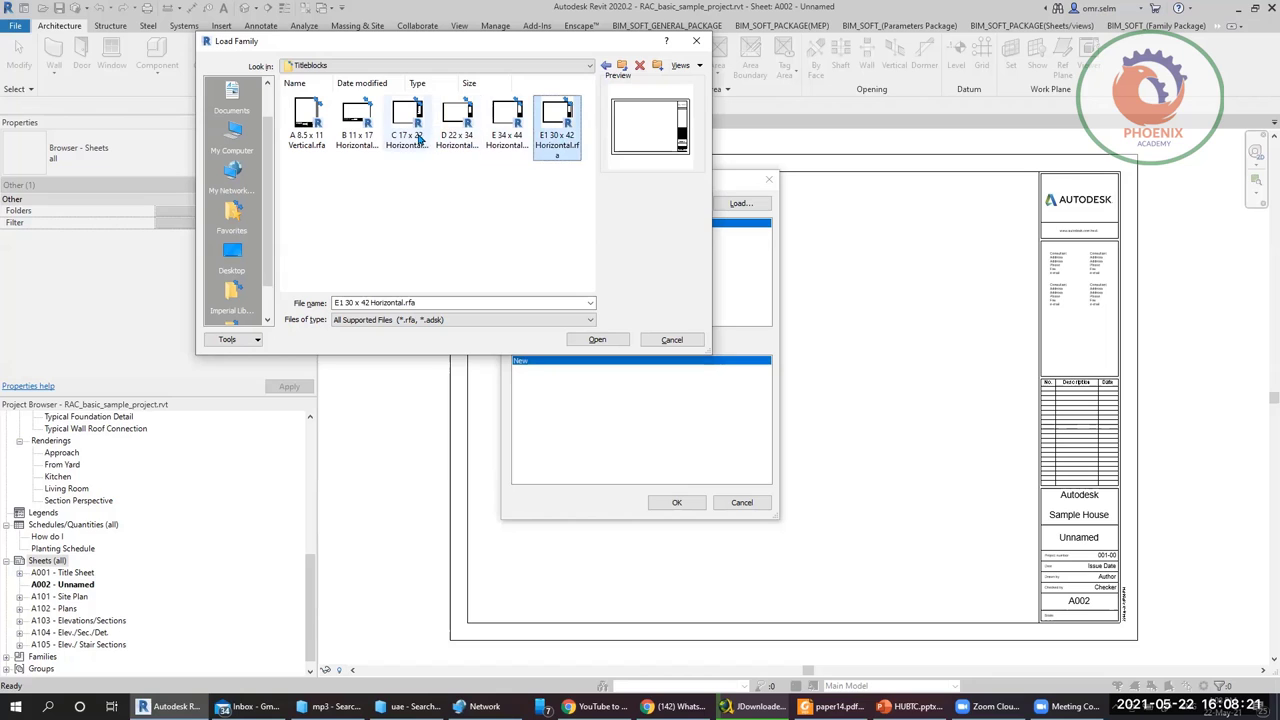
pyautogui.click(306, 125)
pyautogui.click(407, 120)
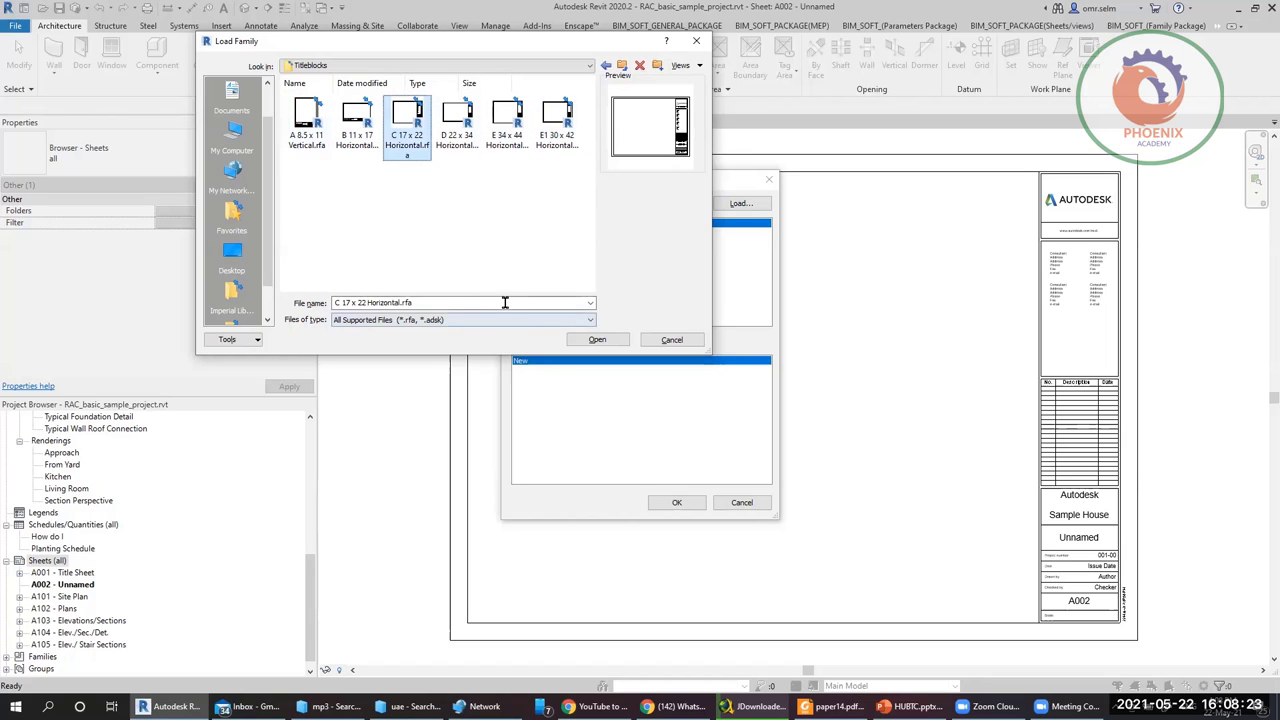
pyautogui.click(597, 339)
pyautogui.click(662, 502)
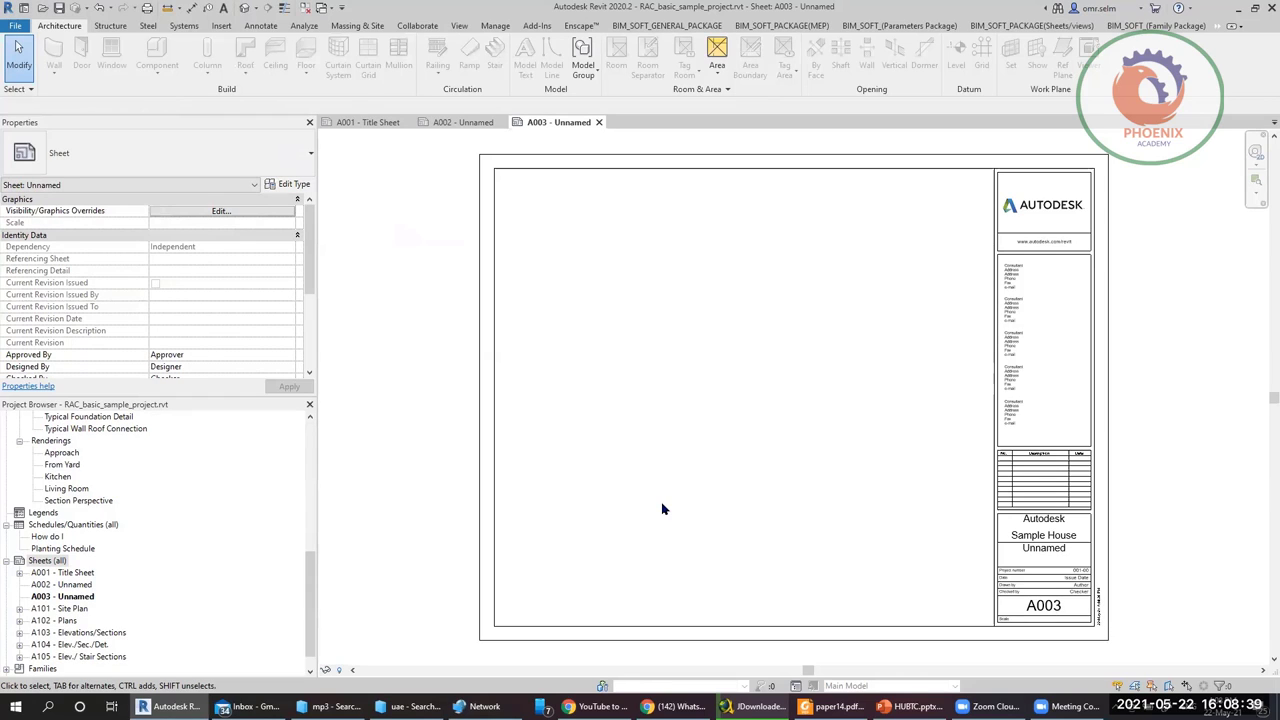
# - Create sheet A004 with the C 17 x 22 Horizontal title block and select its title block
pyautogui.rightClick(60, 560)
pyautogui.click(105, 565)
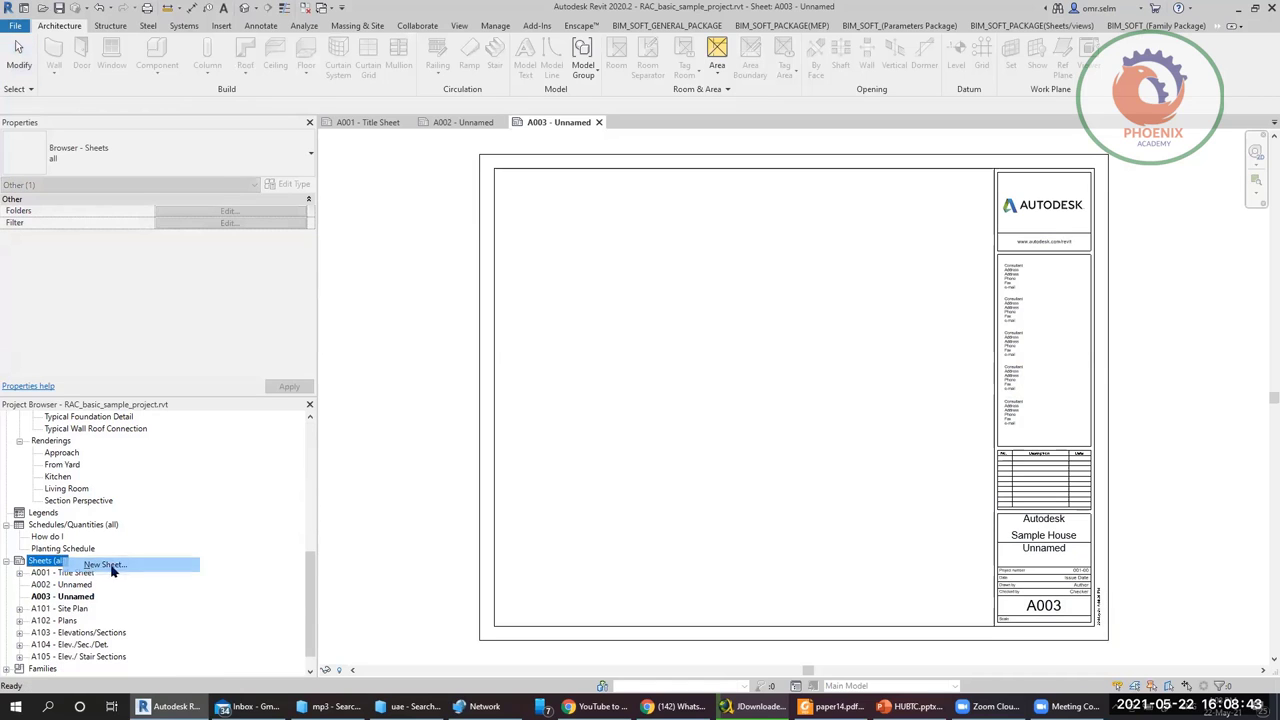
pyautogui.click(740, 203)
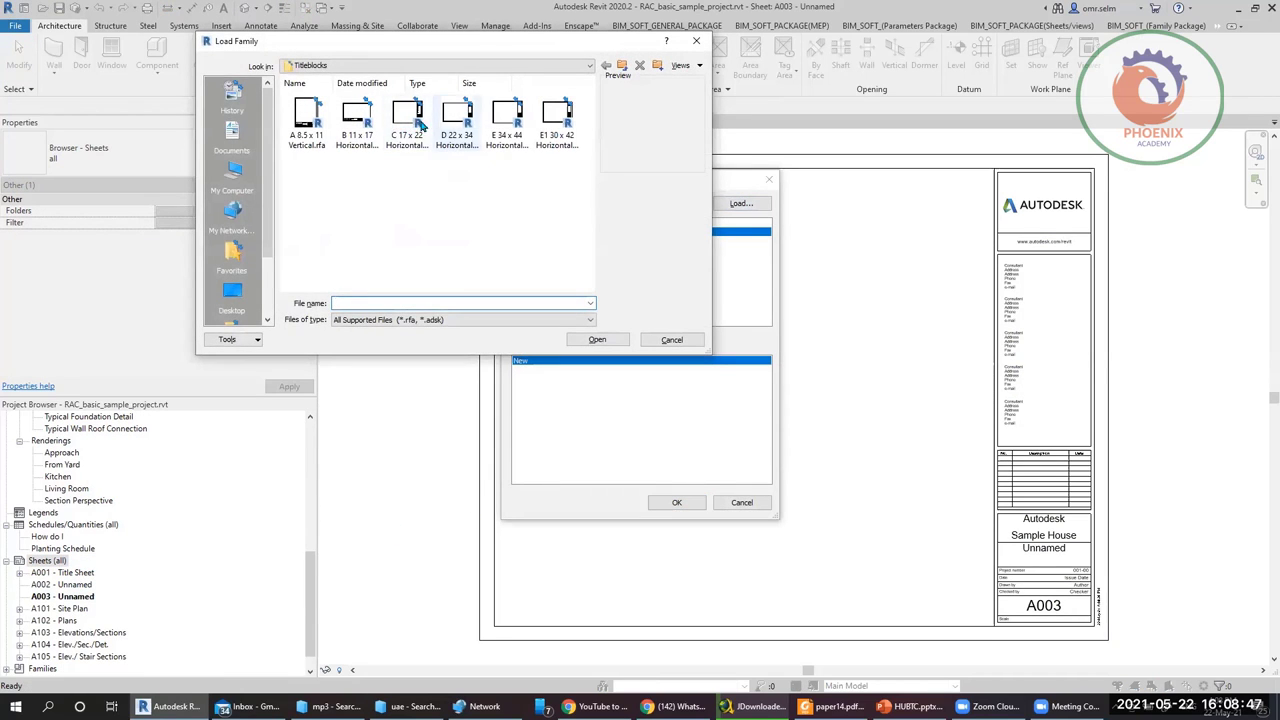
pyautogui.click(407, 125)
pyautogui.click(597, 339)
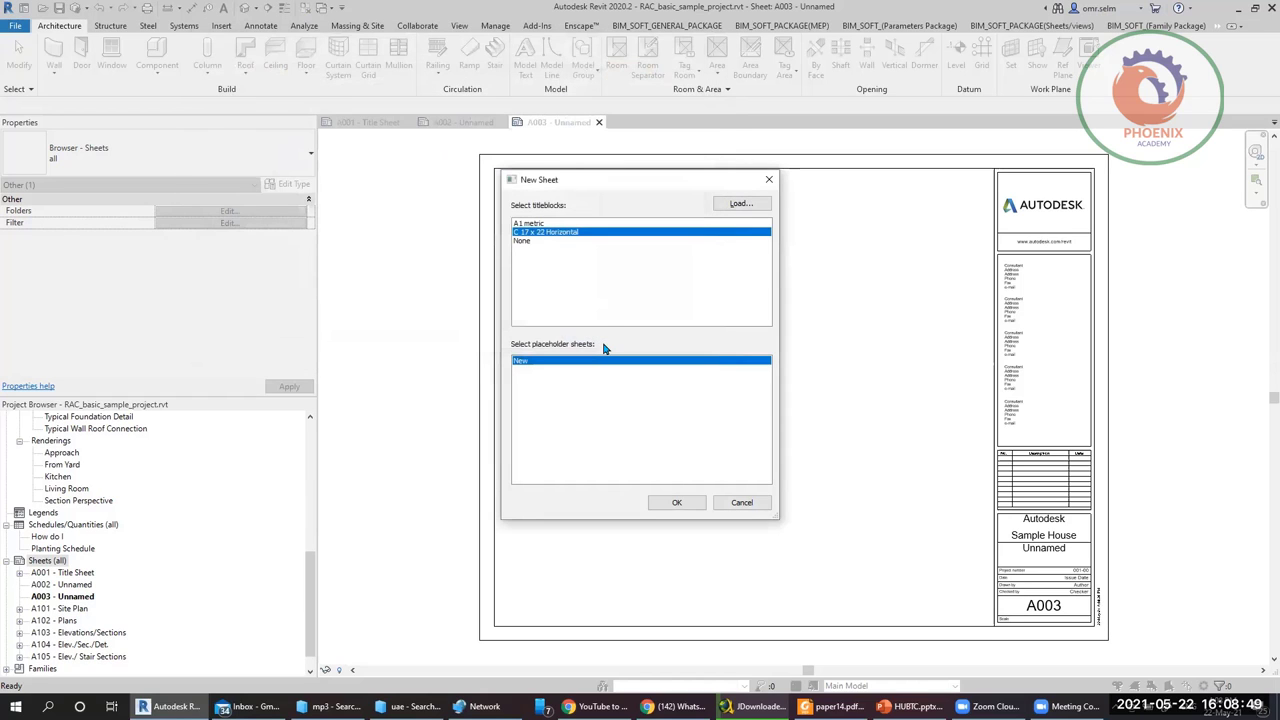
pyautogui.click(672, 502)
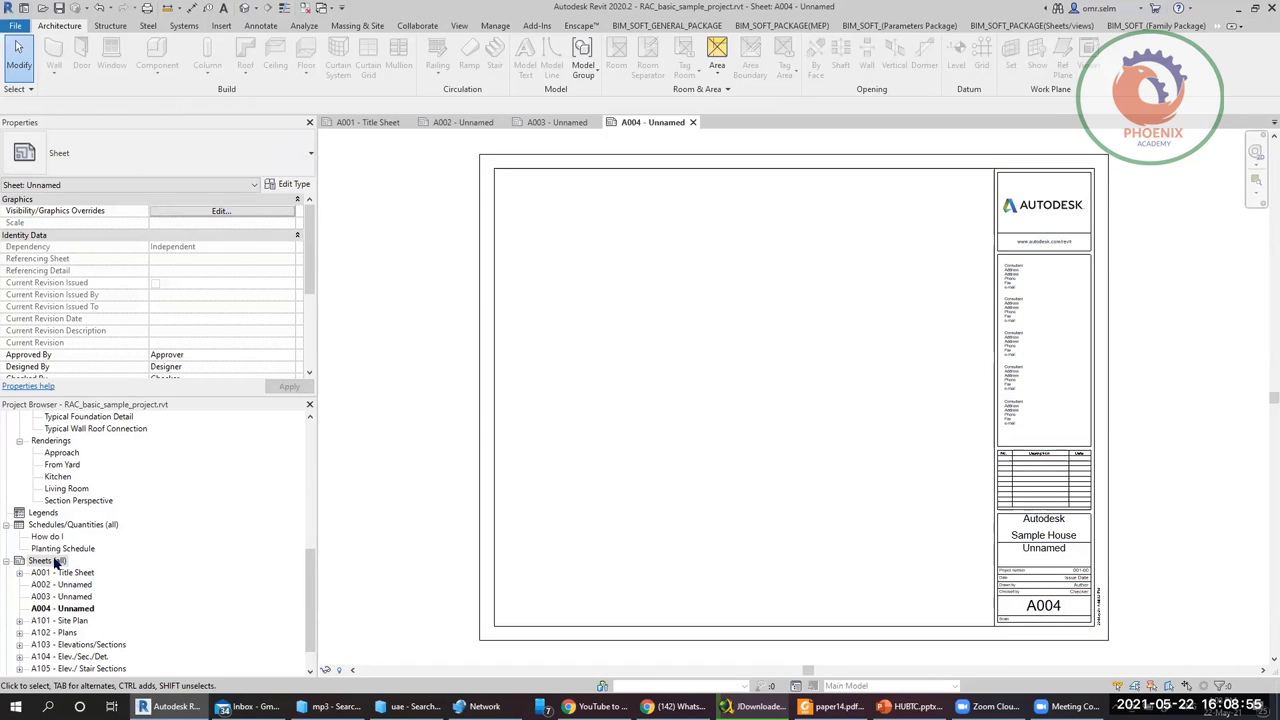
pyautogui.click(1105, 272)
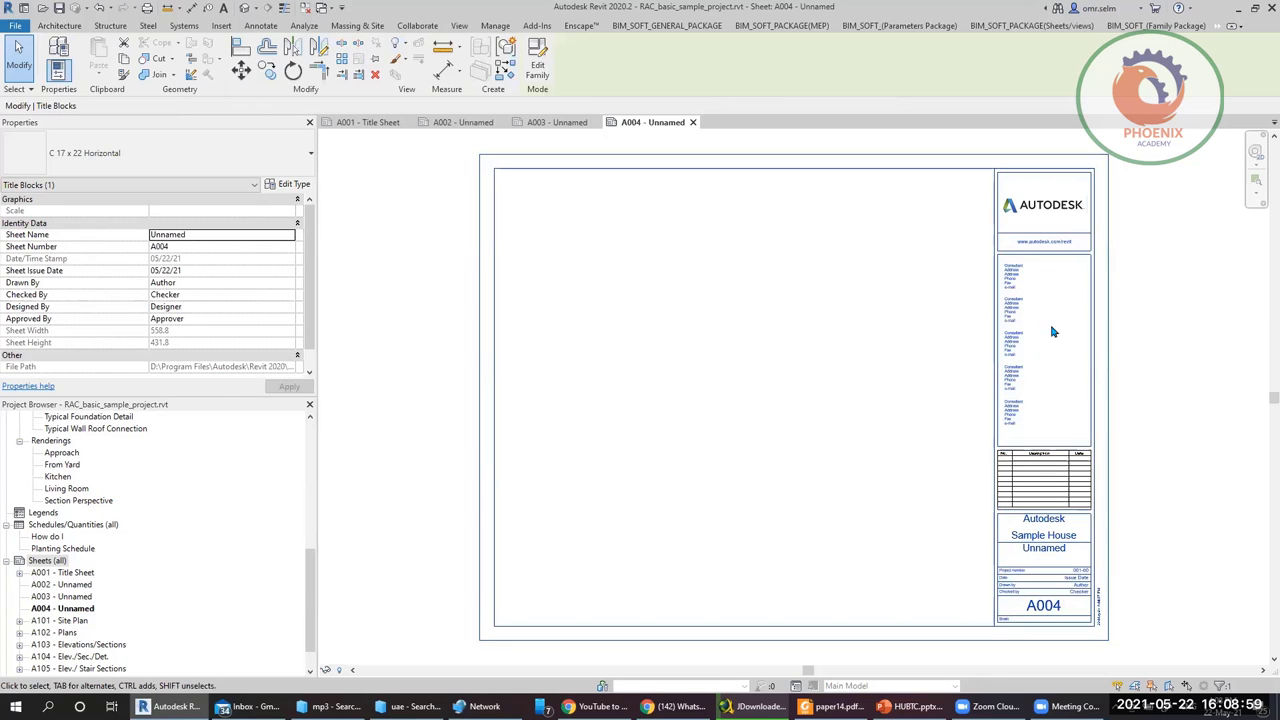
# - Open the C 17 x 22 Horizontal title block family for editing
pyautogui.doubleClick(848, 287)
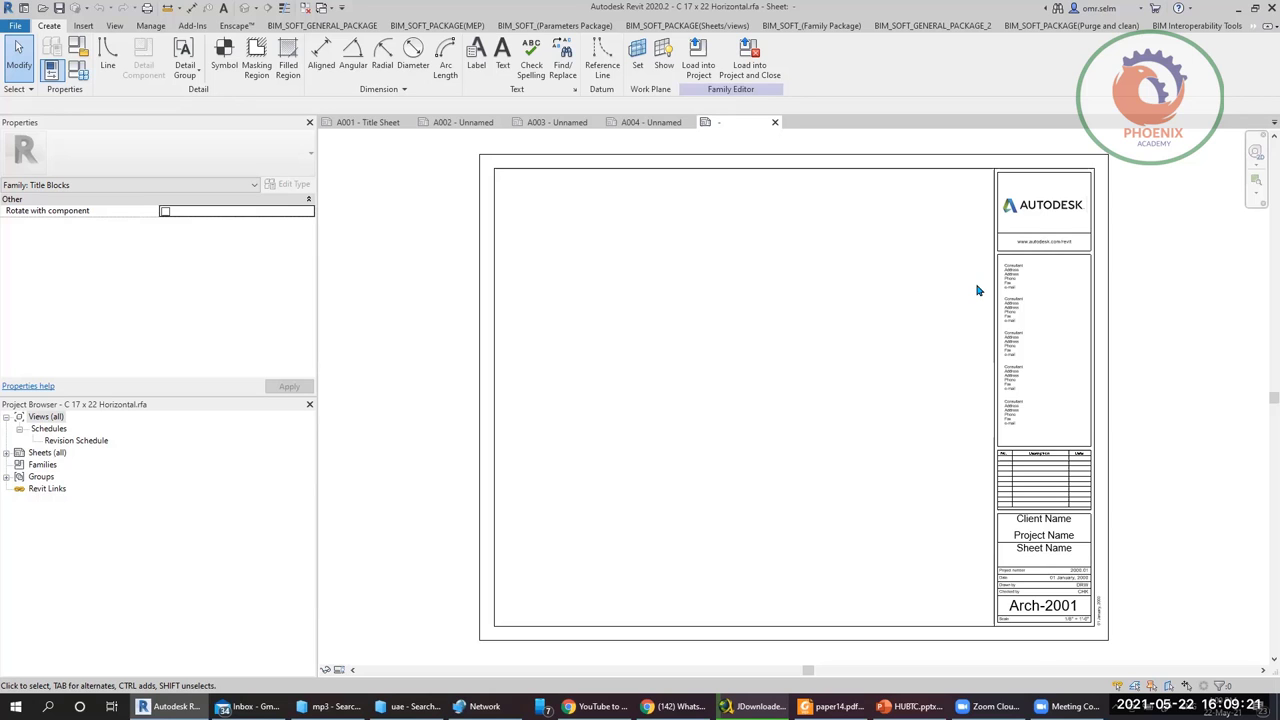
pyautogui.scroll(3, 978, 290)
pyautogui.scroll(2, 1131, 274)
# - Widen the top consultant text note and replace its contents with the Arabic office name
pyautogui.click(932, 237)
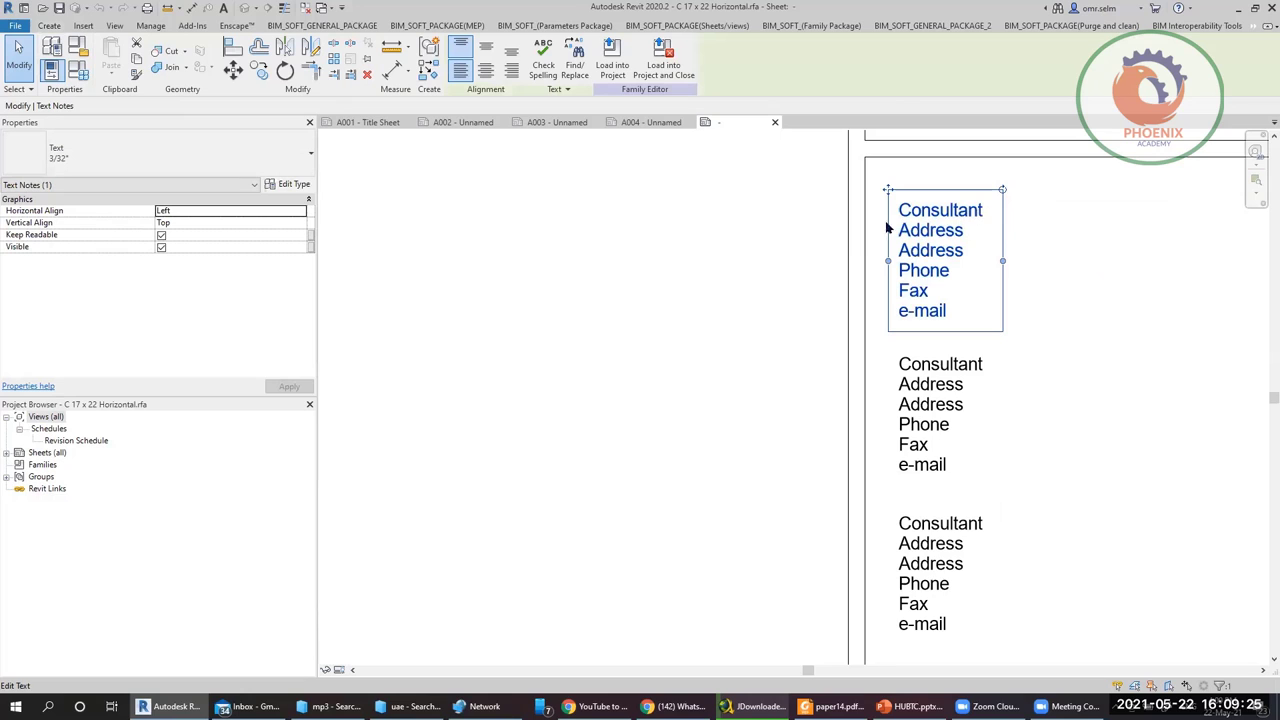
pyautogui.scroll(-2, 963, 284)
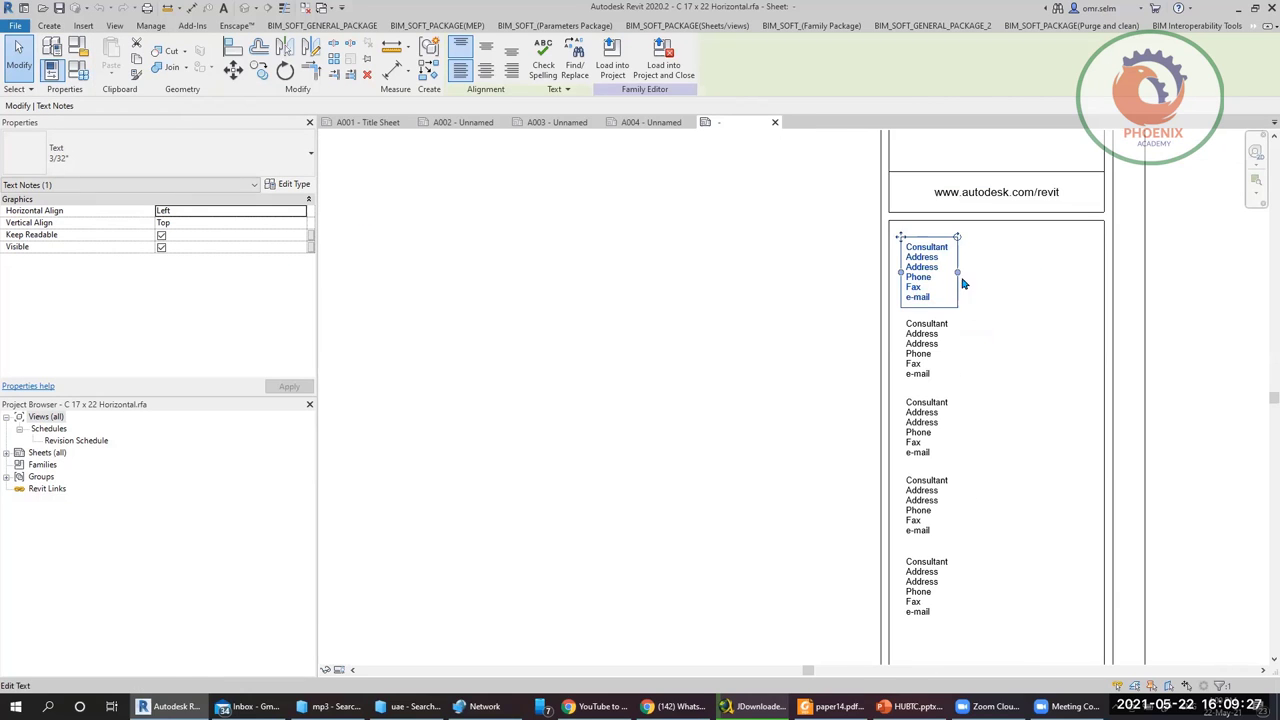
pyautogui.moveTo(957, 272); pyautogui.dragTo(1087, 272)
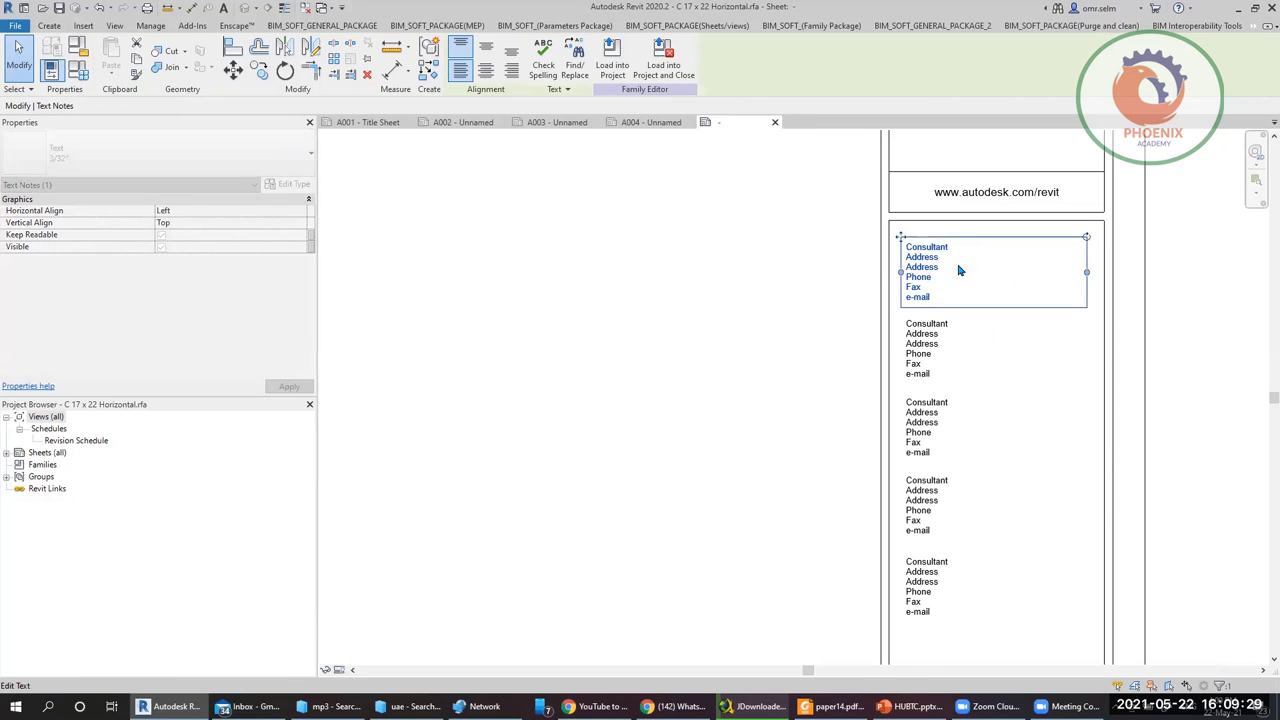
pyautogui.click(941, 260)
pyautogui.hotkey('ctrl', 'a')
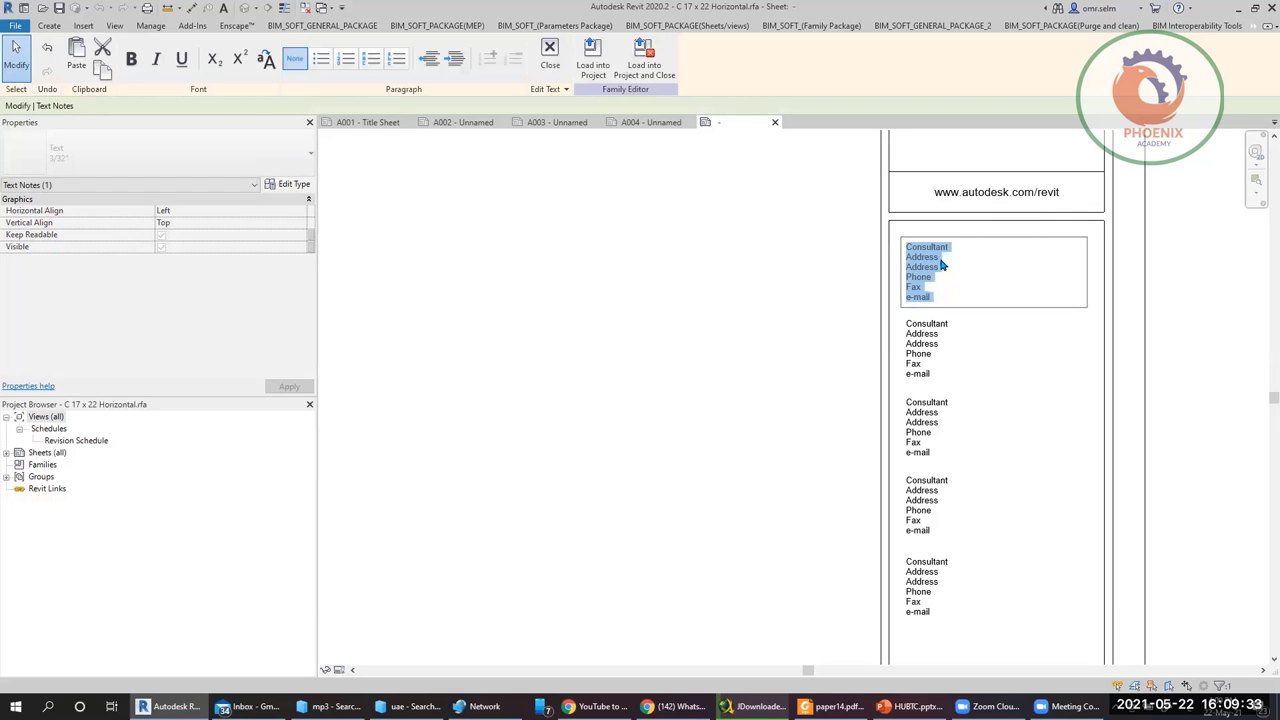
pyautogui.write('ط')
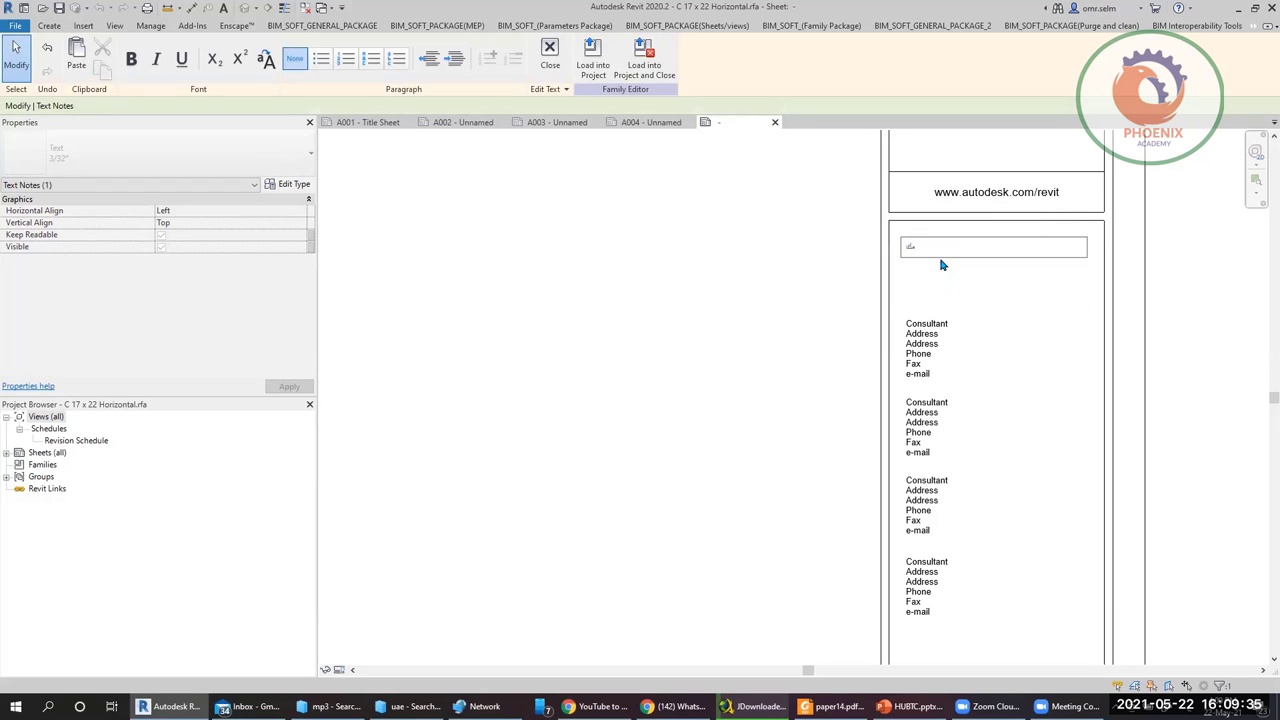
pyautogui.write('هن')
pyautogui.write('دسة')
pyautogui.write(' بترية')
pyautogui.write(' كافو')
pyautogui.write('دد')
pyautogui.press('Return')
pyautogui.click(1041, 306)
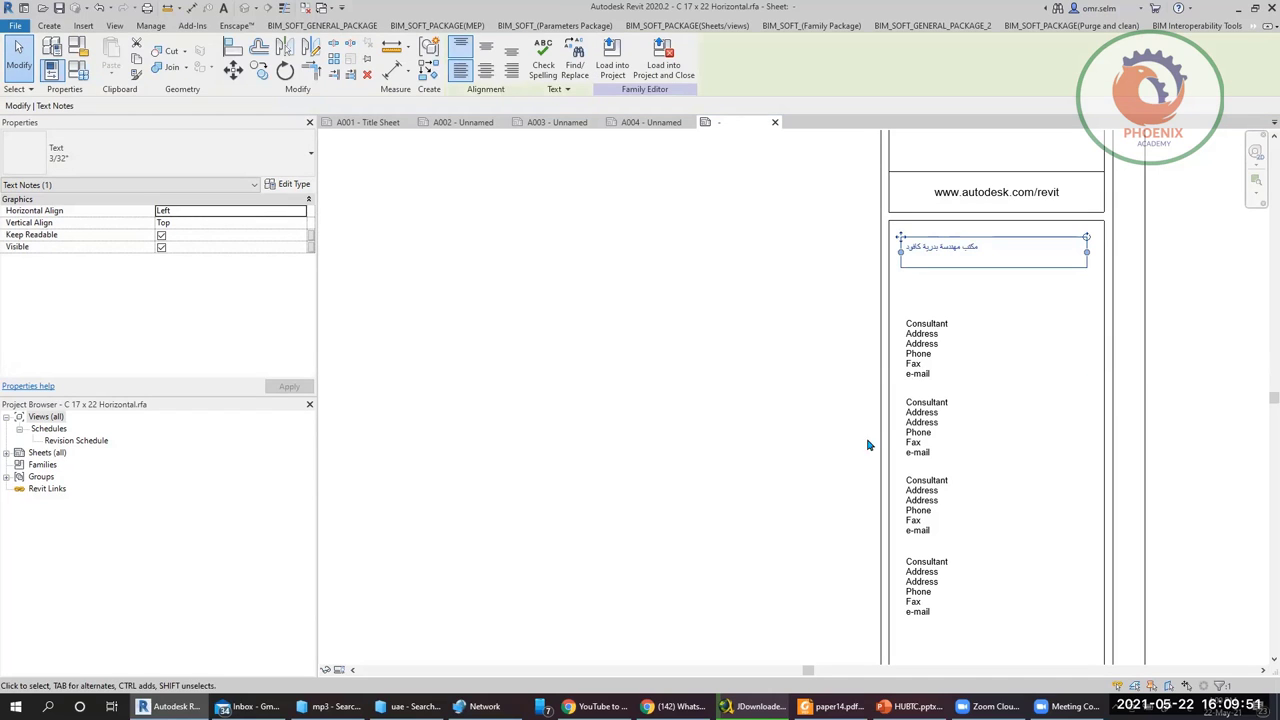
pyautogui.scroll(-2, 801, 347)
# - Delete the Autodesk logo from the title block
pyautogui.moveTo(1109, 446); pyautogui.dragTo(1081, 479, button='middle')
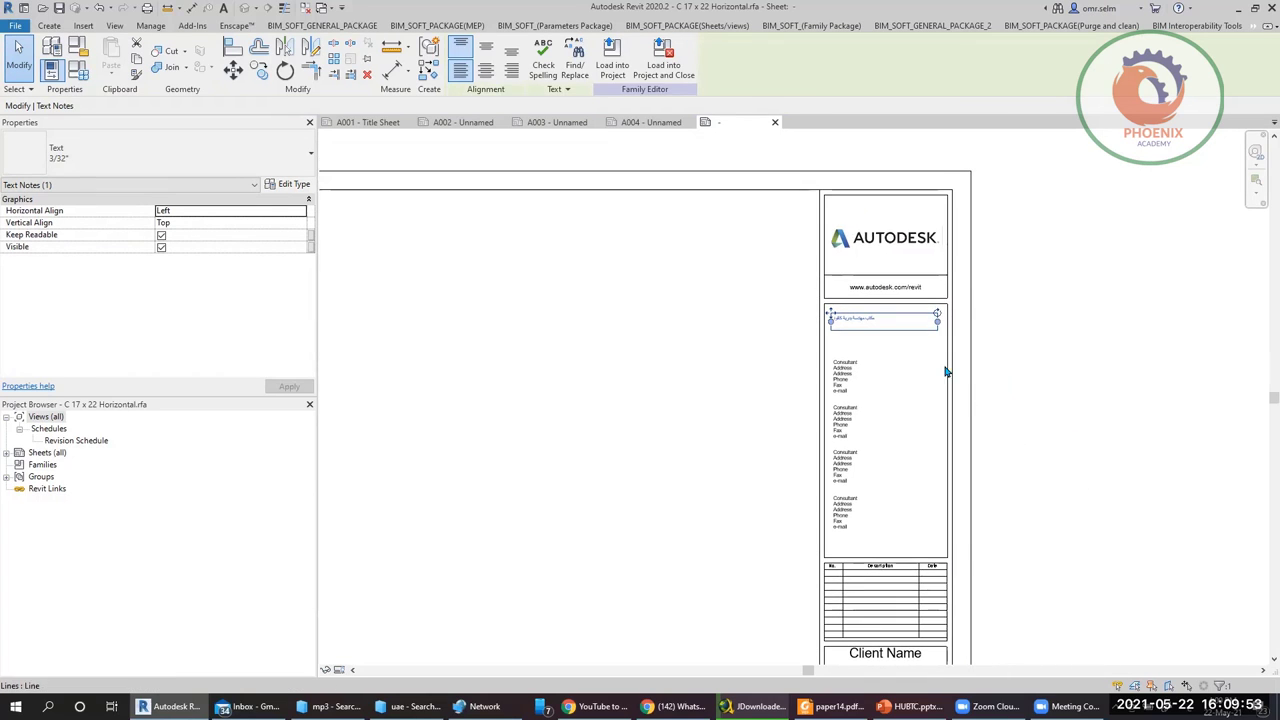
pyautogui.click(911, 236)
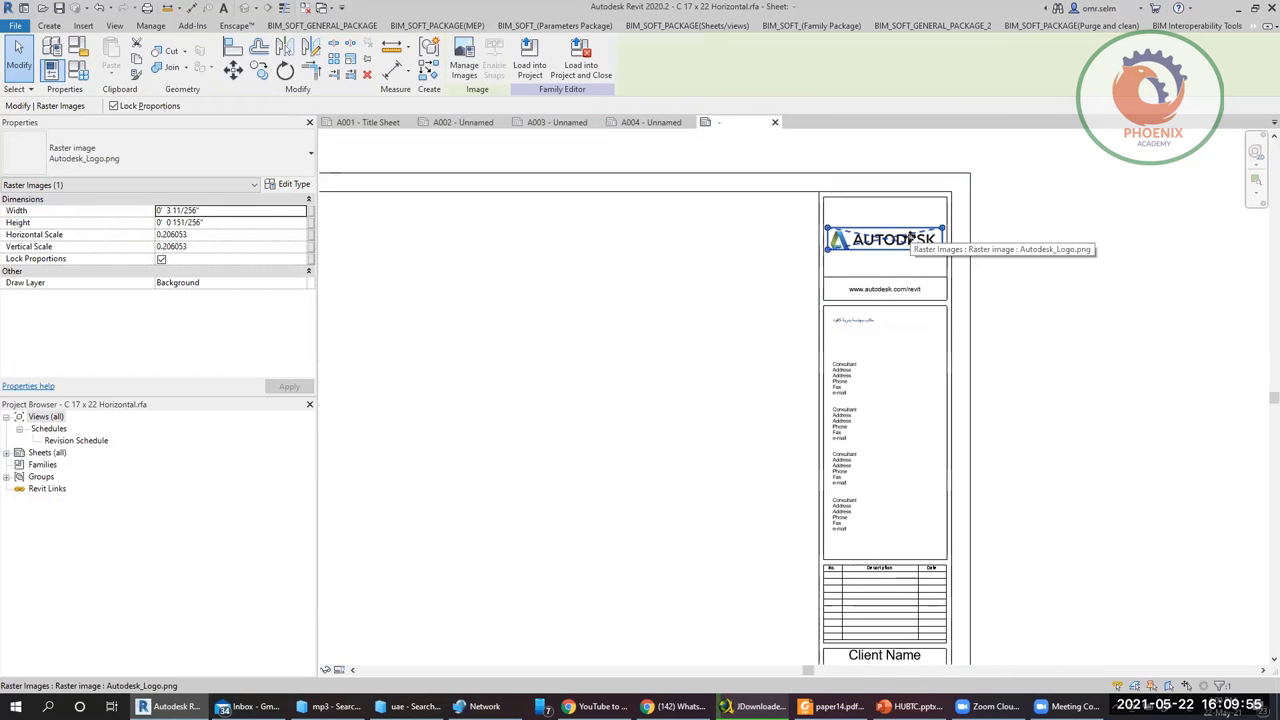
pyautogui.press('Delete')
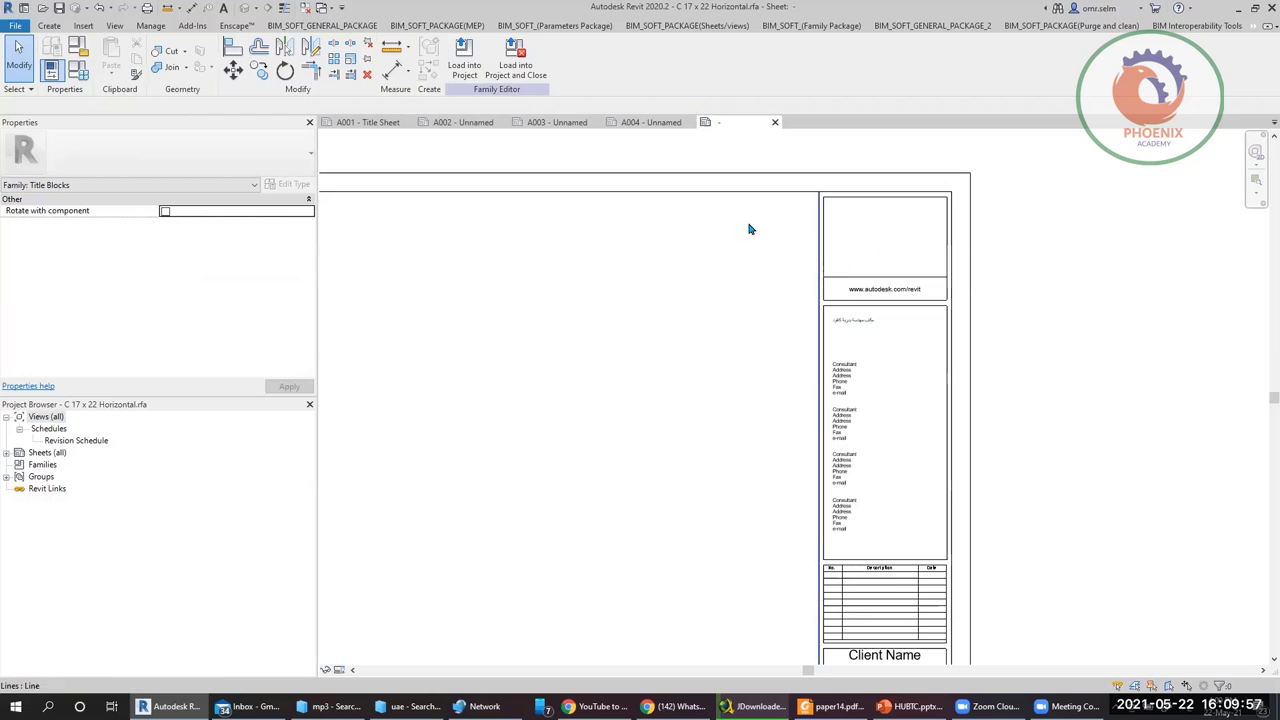
# - Insert an image, browsing through This PC to Pictures and choosing tr.png
pyautogui.click(84, 26)
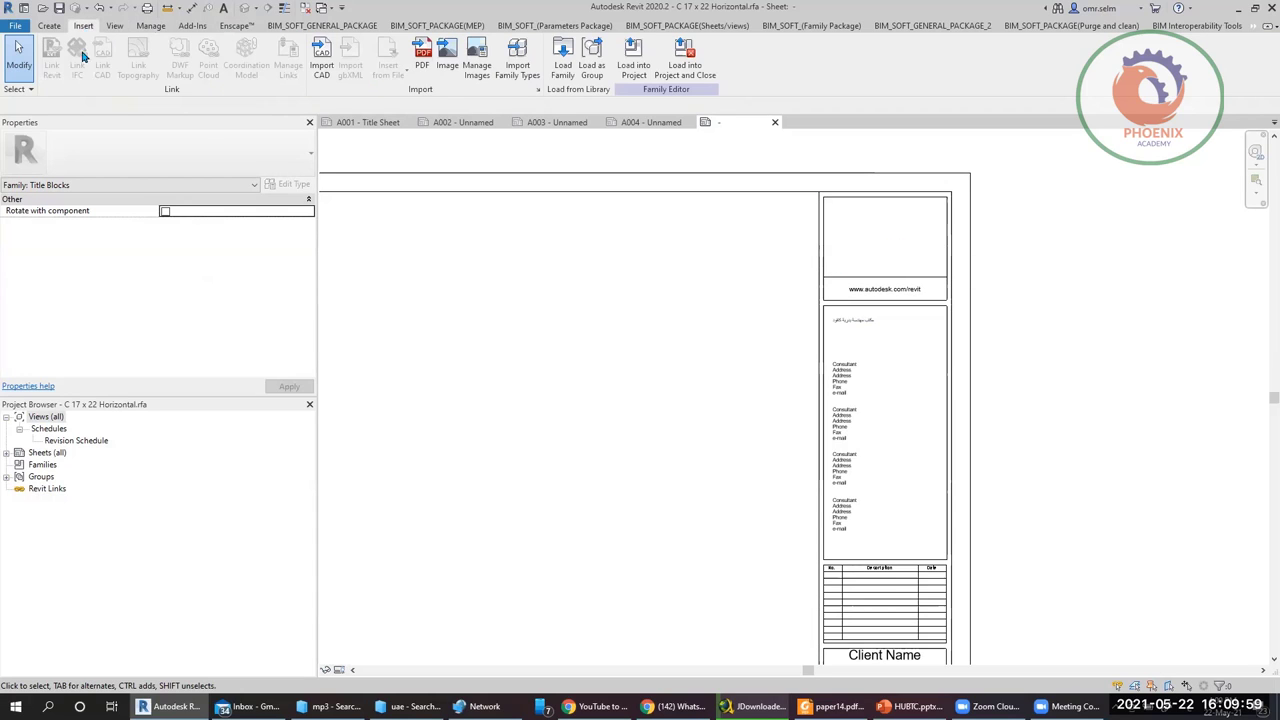
pyautogui.click(447, 55)
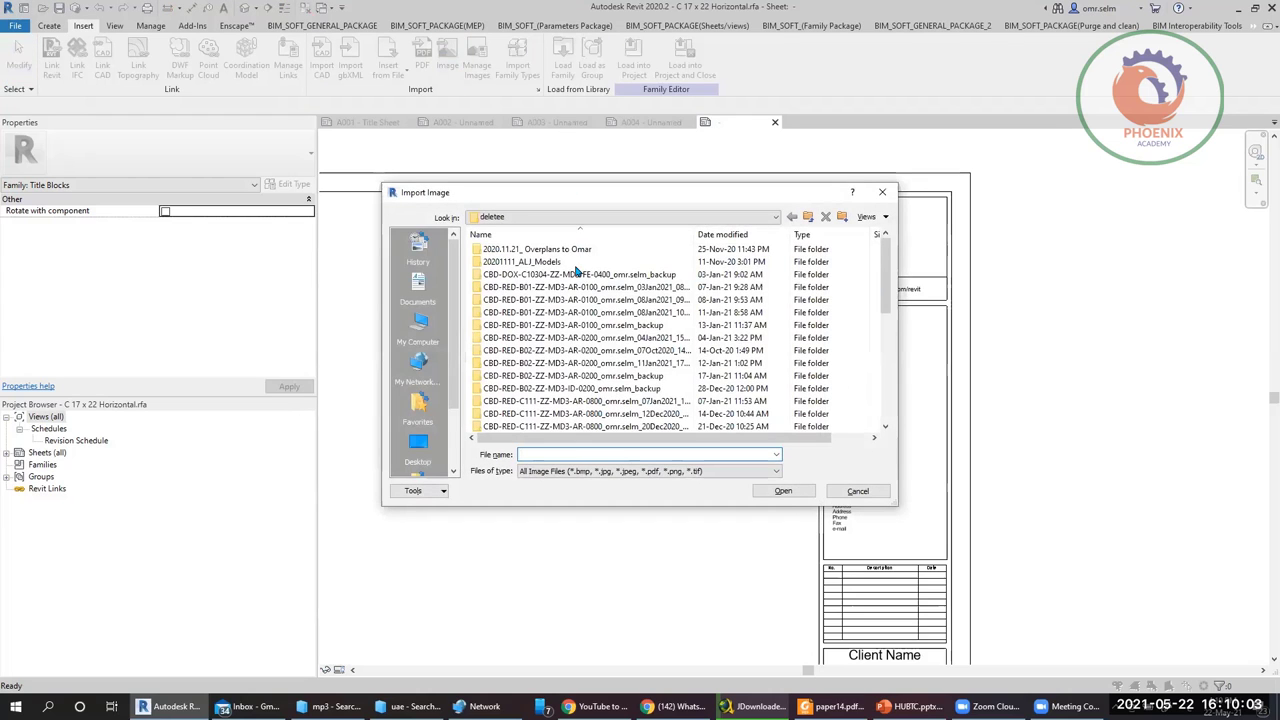
pyautogui.click(578, 299)
pyautogui.scroll(-1, 580, 270)
pyautogui.click(583, 217)
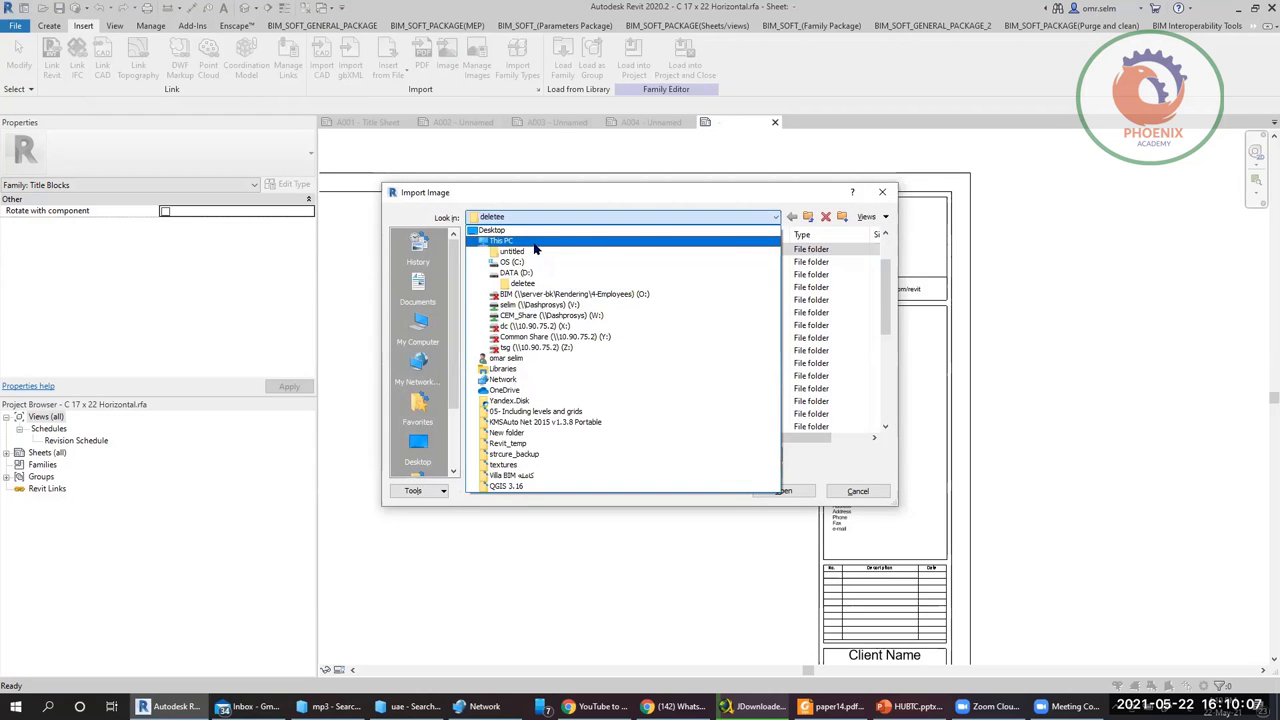
pyautogui.click(540, 231)
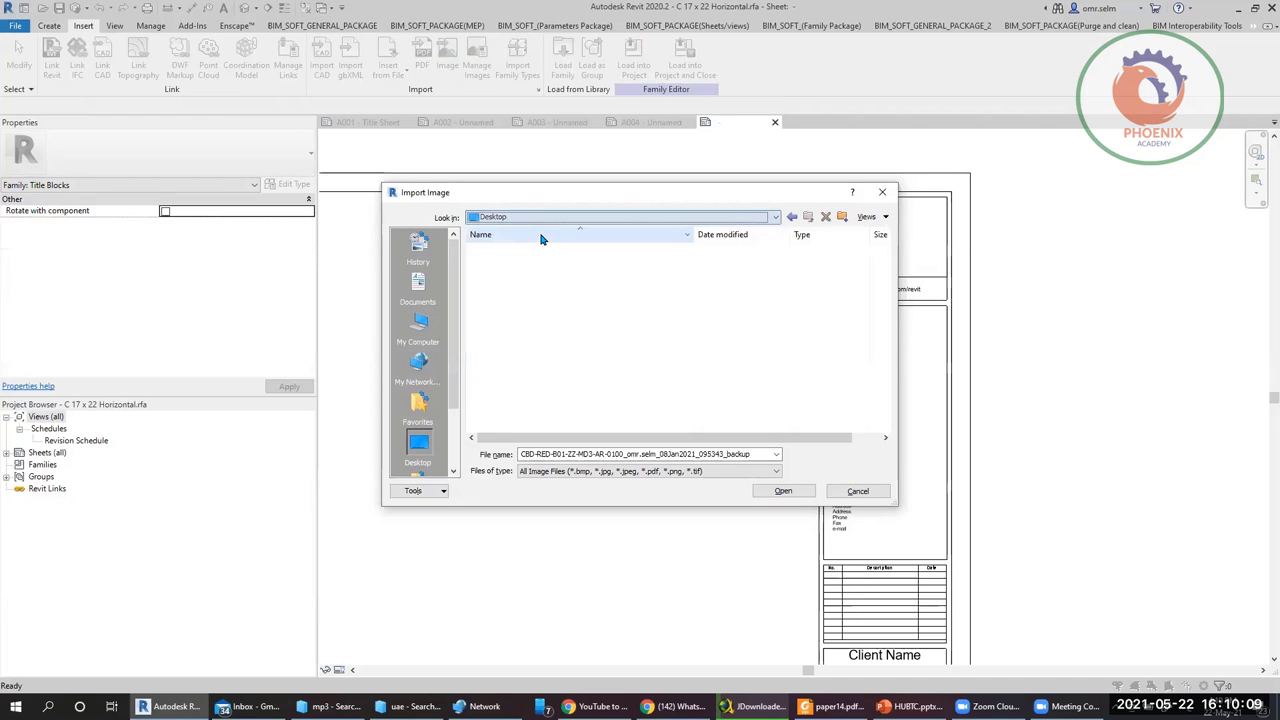
pyautogui.click(866, 216)
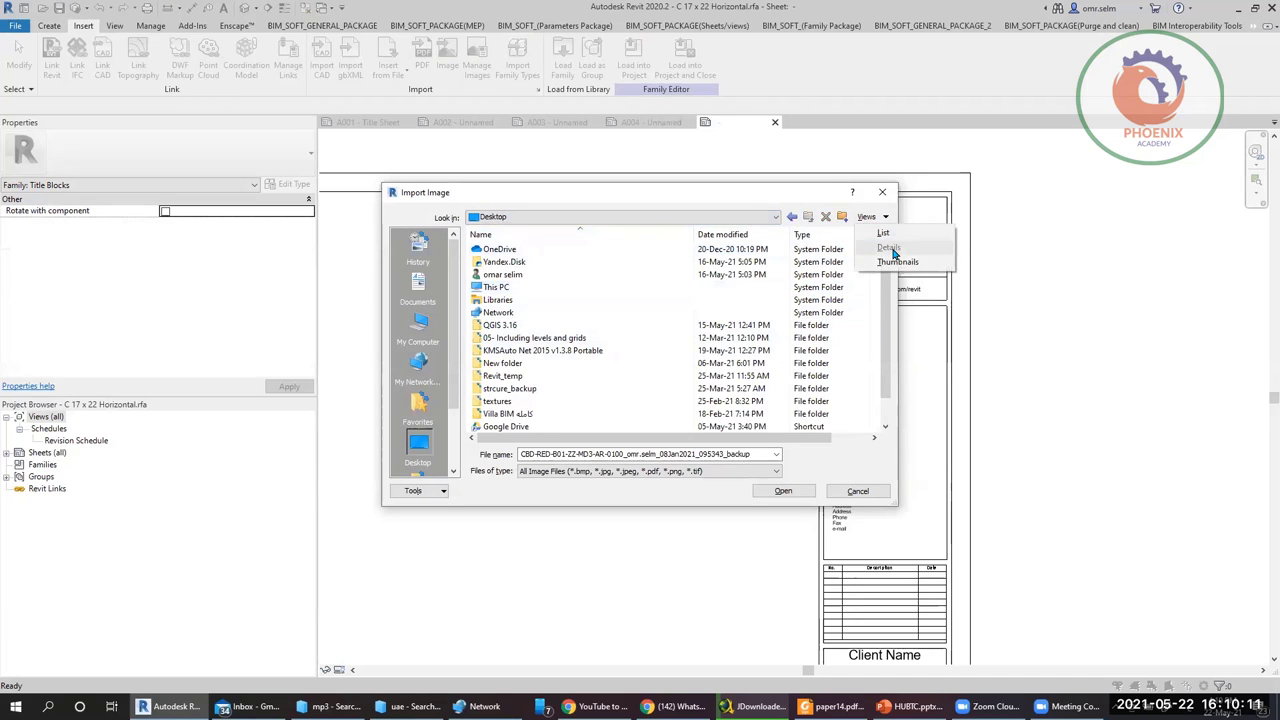
pyautogui.click(896, 261)
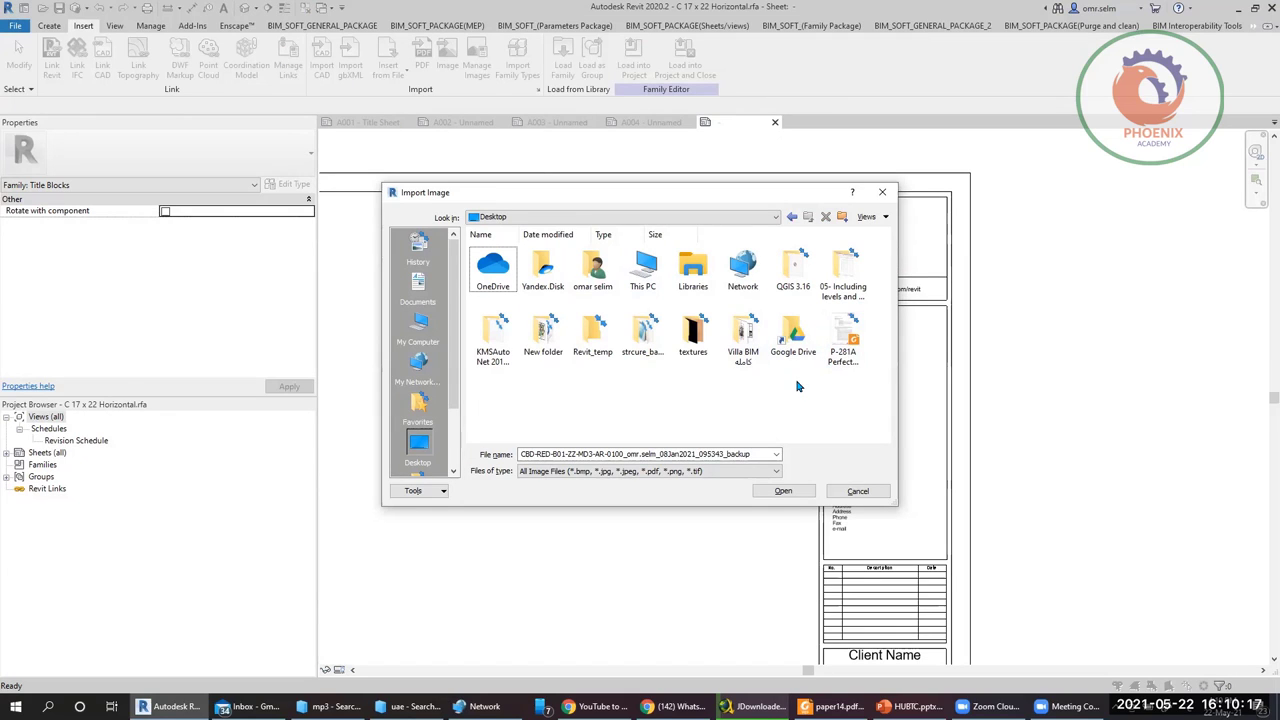
pyautogui.doubleClick(651, 273)
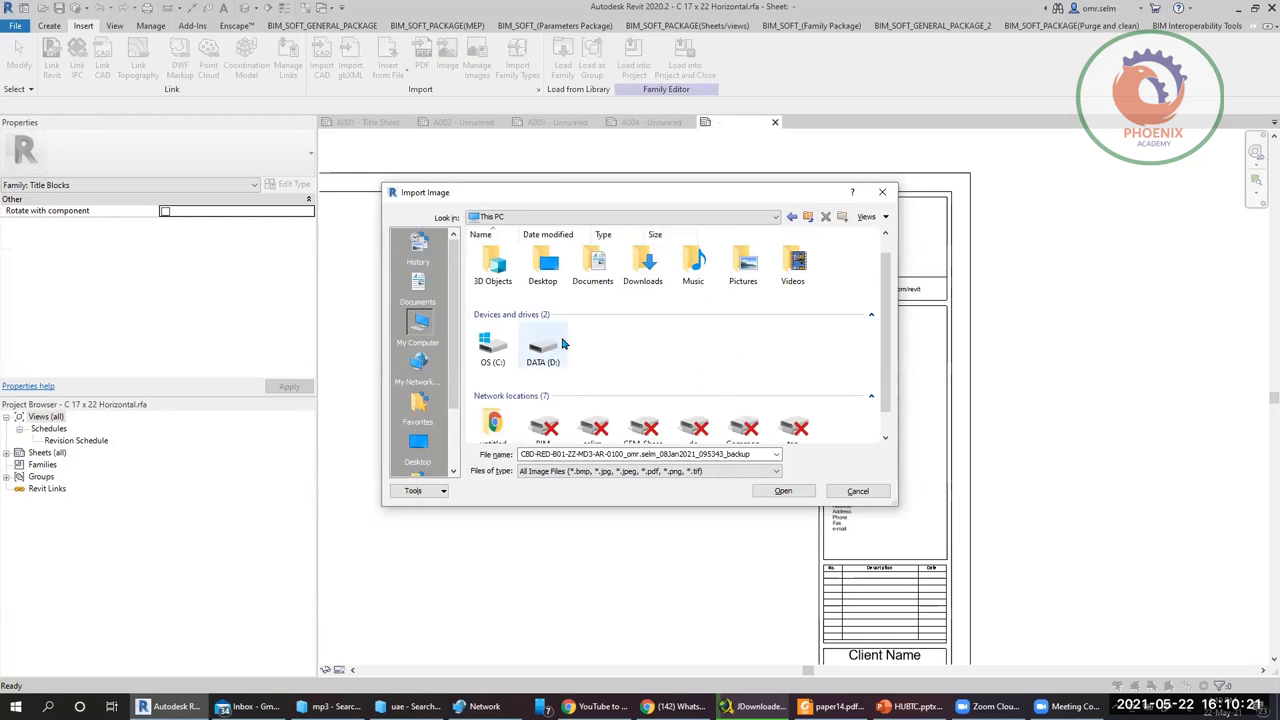
pyautogui.doubleClick(745, 270)
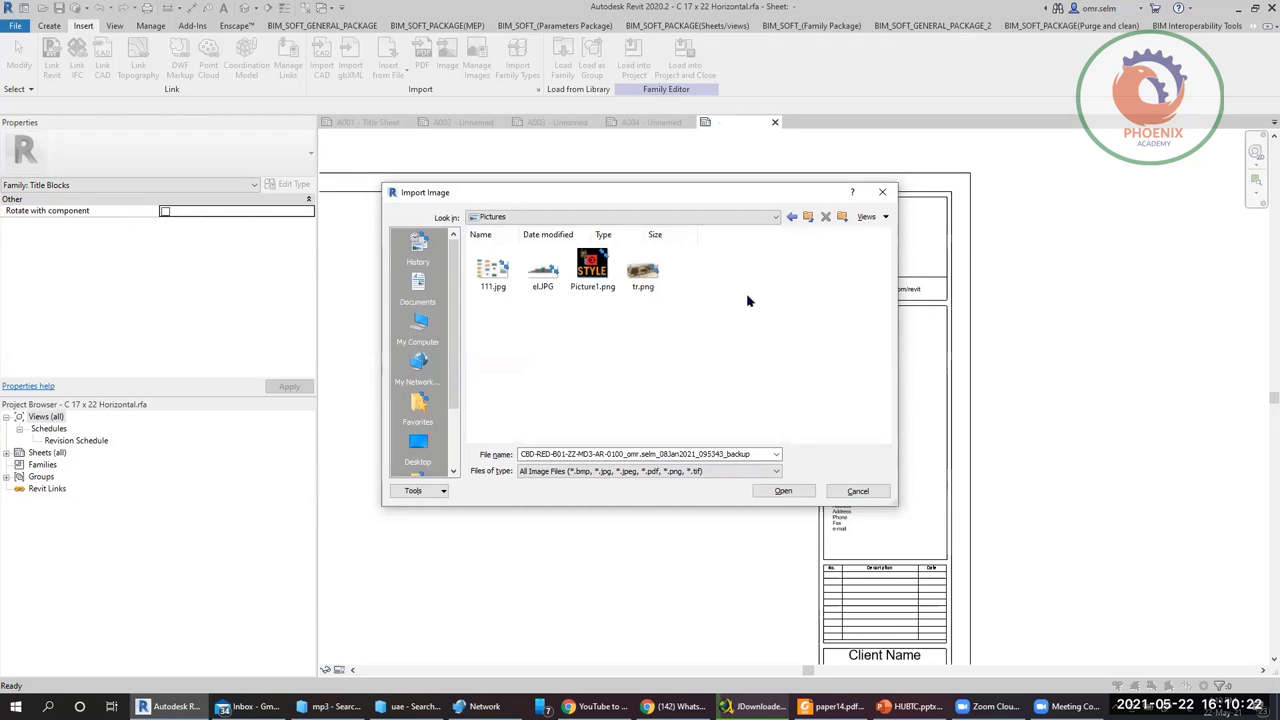
pyautogui.doubleClick(648, 286)
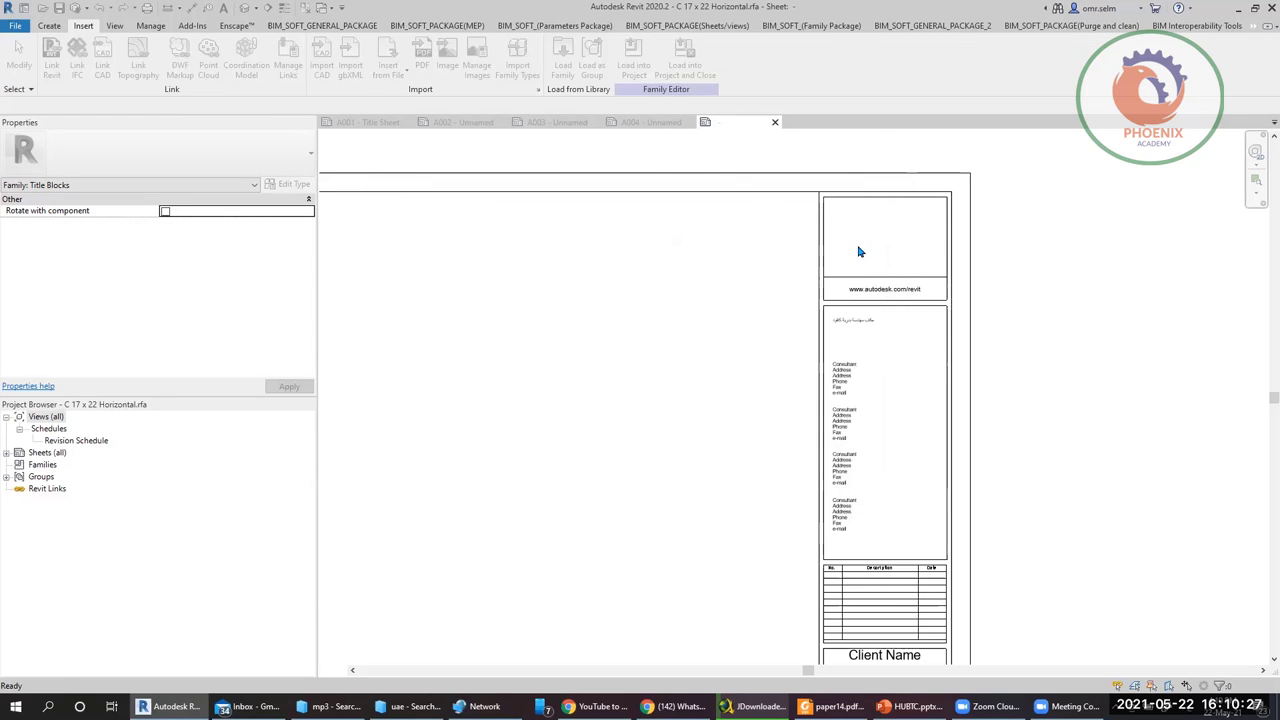
# - Place tr.png on the title block and shrink it into the top box
pyautogui.click(865, 237)
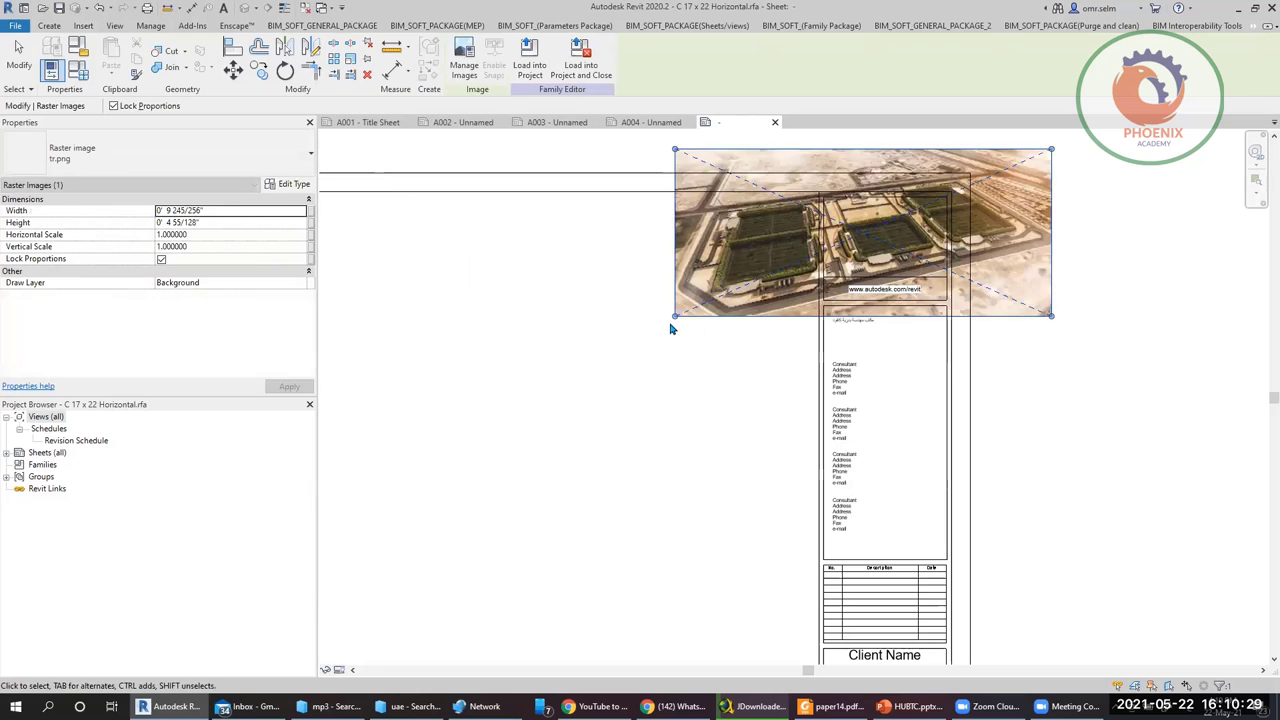
pyautogui.moveTo(675, 316); pyautogui.dragTo(845, 240)
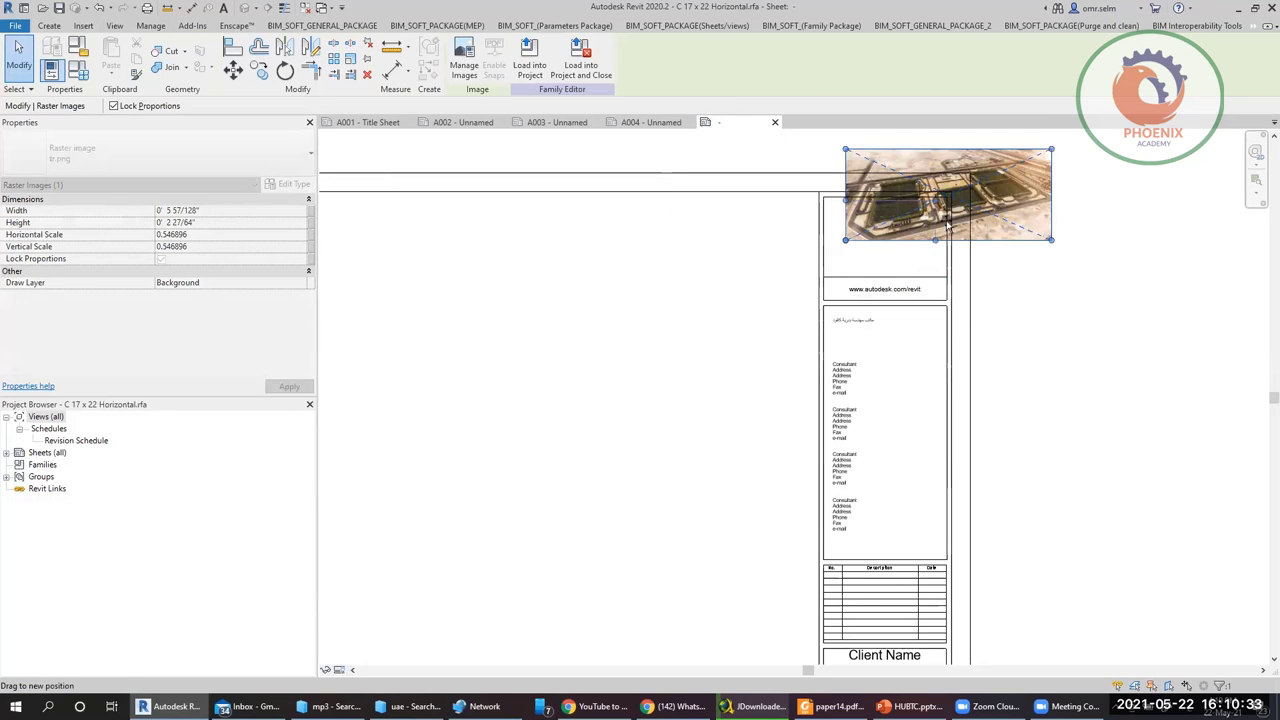
pyautogui.moveTo(1052, 152); pyautogui.dragTo(942, 197)
pyautogui.moveTo(904, 240); pyautogui.dragTo(894, 260)
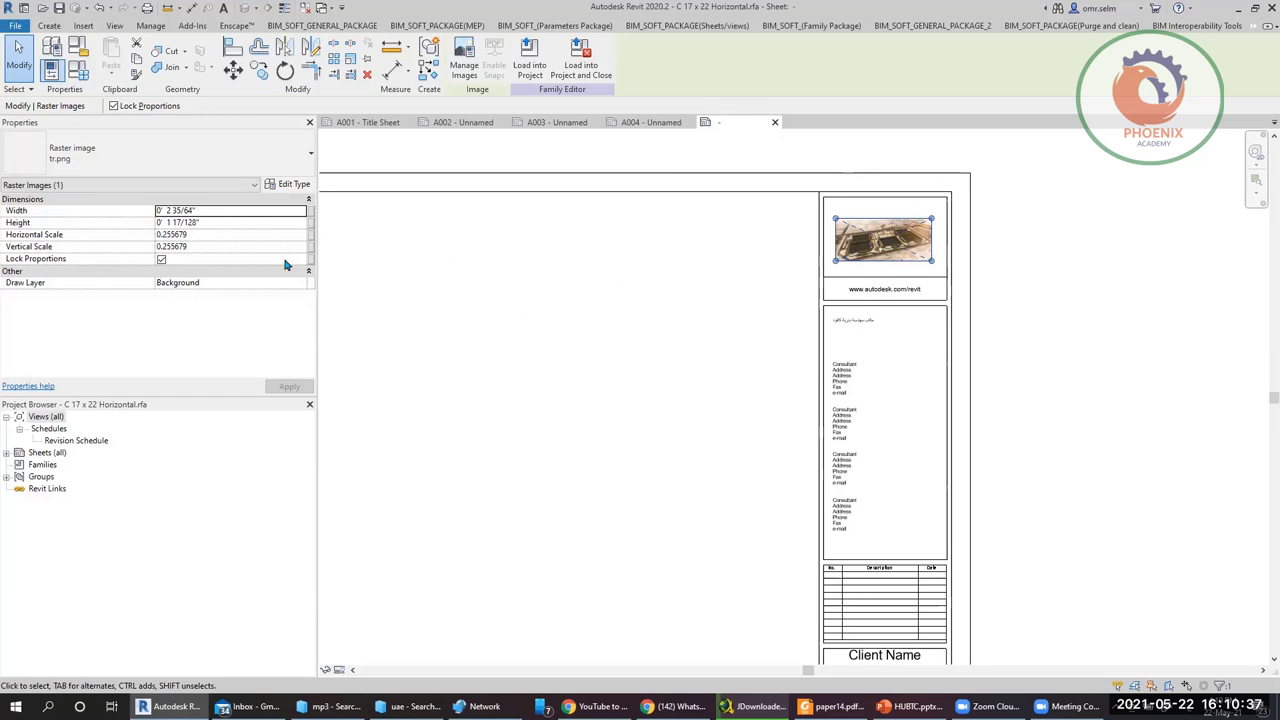
# - Turn off Lock Proportions and stretch the image to fill the top box exactly
pyautogui.click(161, 260)
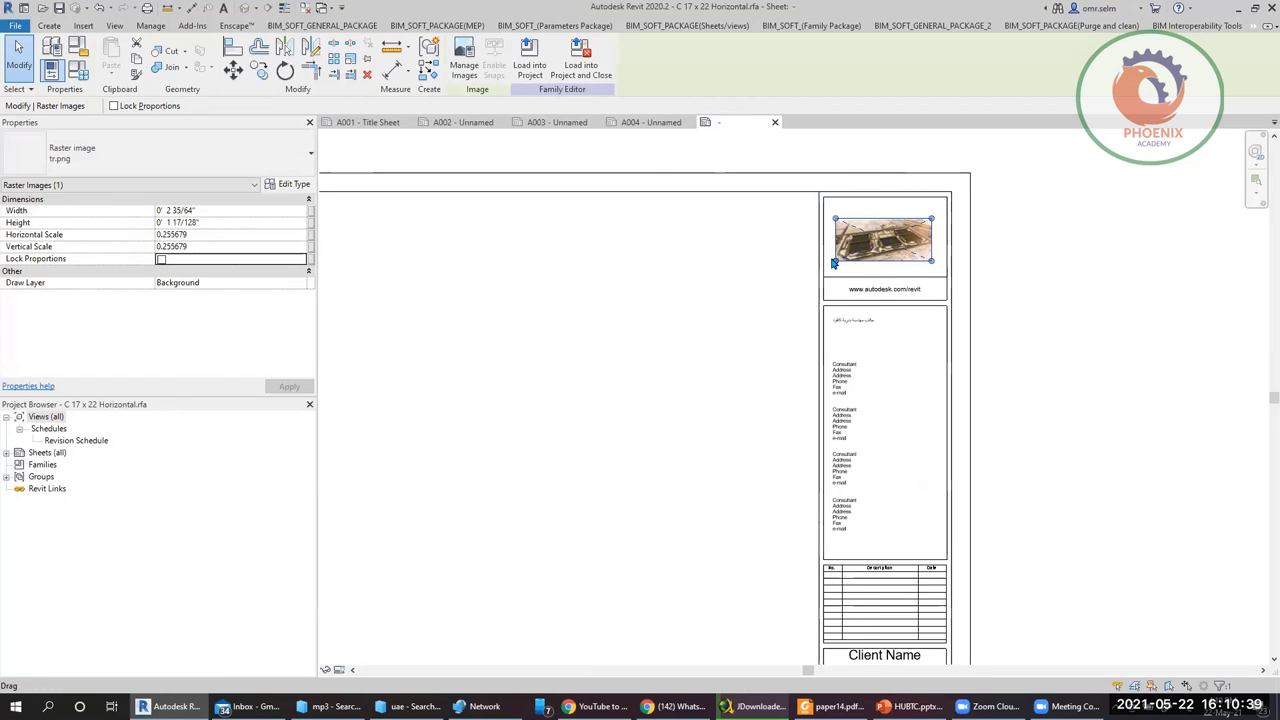
pyautogui.moveTo(834, 263); pyautogui.dragTo(841, 261)
pyautogui.click(161, 259)
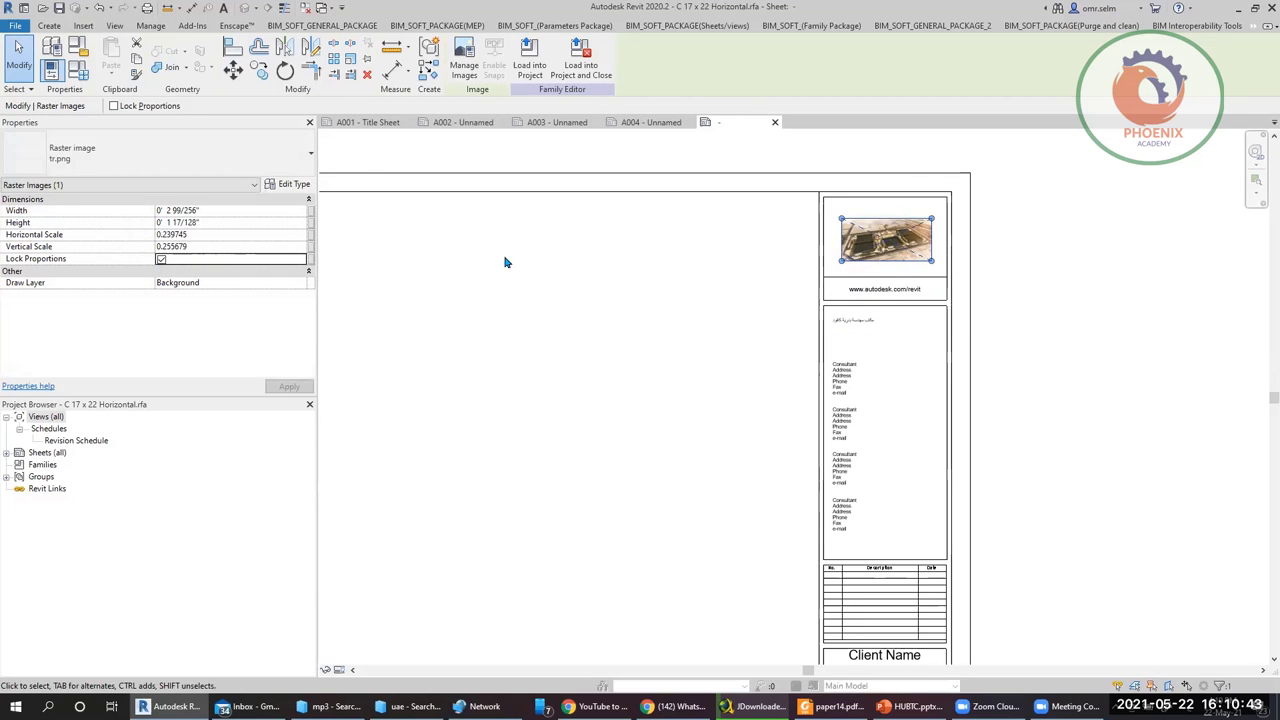
pyautogui.moveTo(840, 261)
pyautogui.mouseDown()
pyautogui.moveTo(657, 405)
pyautogui.moveTo(884, 224)
pyautogui.mouseUp()
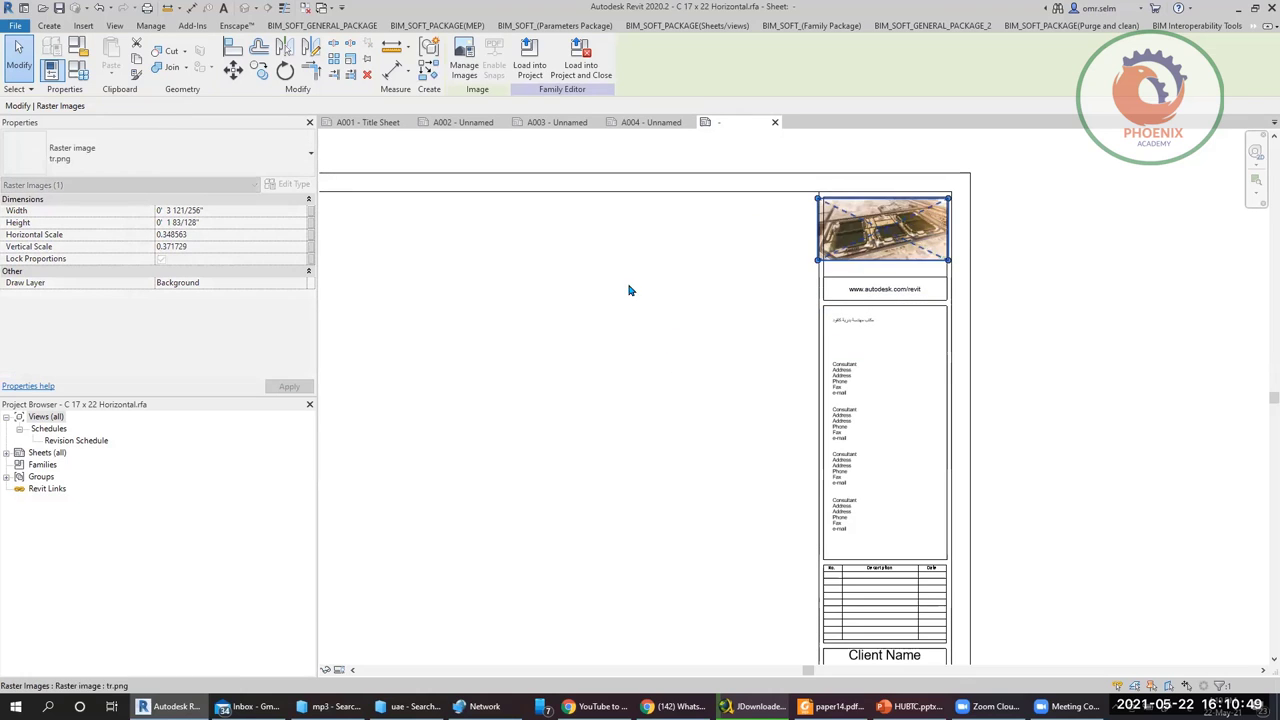
pyautogui.click(161, 260)
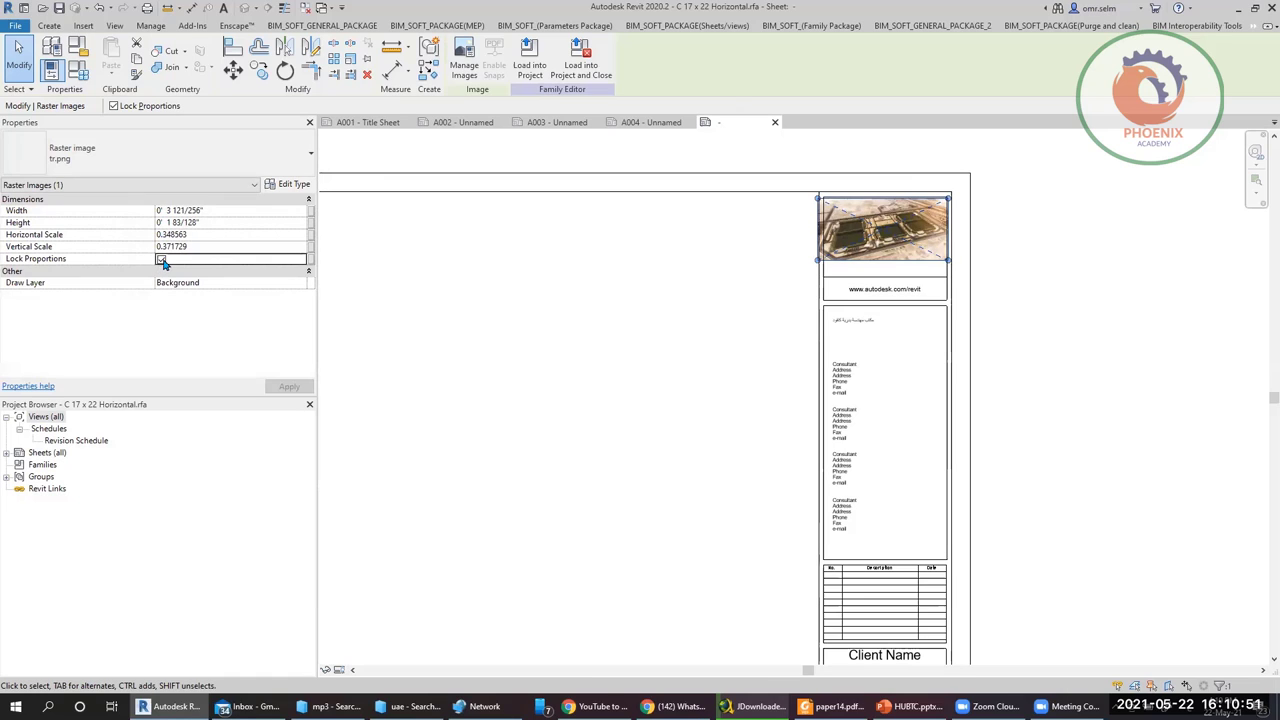
pyautogui.click(161, 260)
pyautogui.moveTo(818, 260)
pyautogui.mouseDown()
pyautogui.moveTo(880, 380)
pyautogui.moveTo(855, 268)
pyautogui.mouseUp()
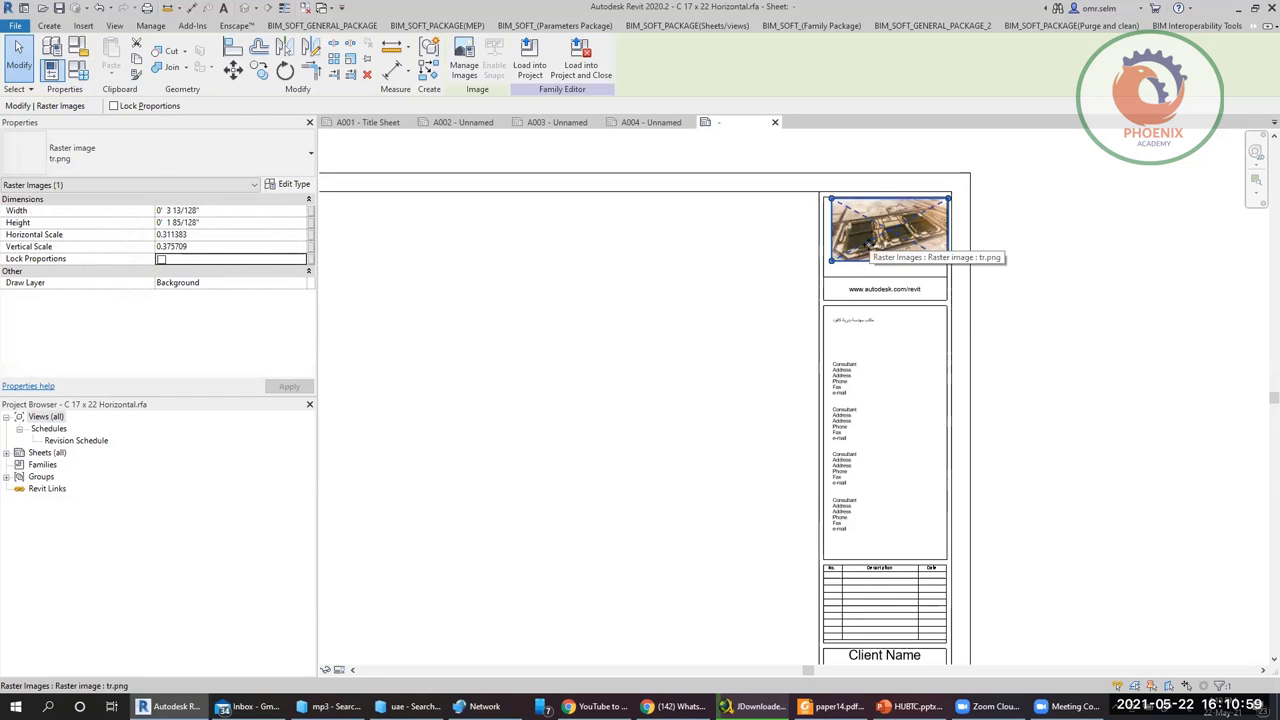
pyautogui.moveTo(869, 243); pyautogui.dragTo(867, 244)
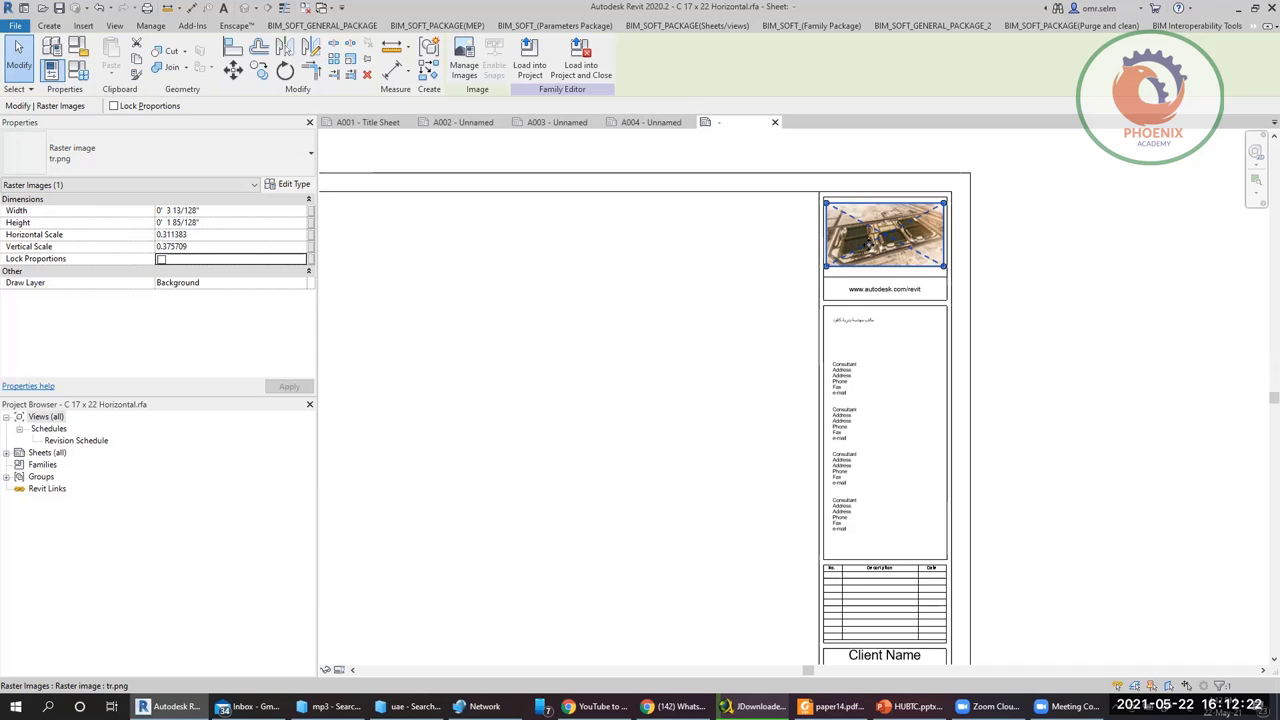
pyautogui.click(674, 323)
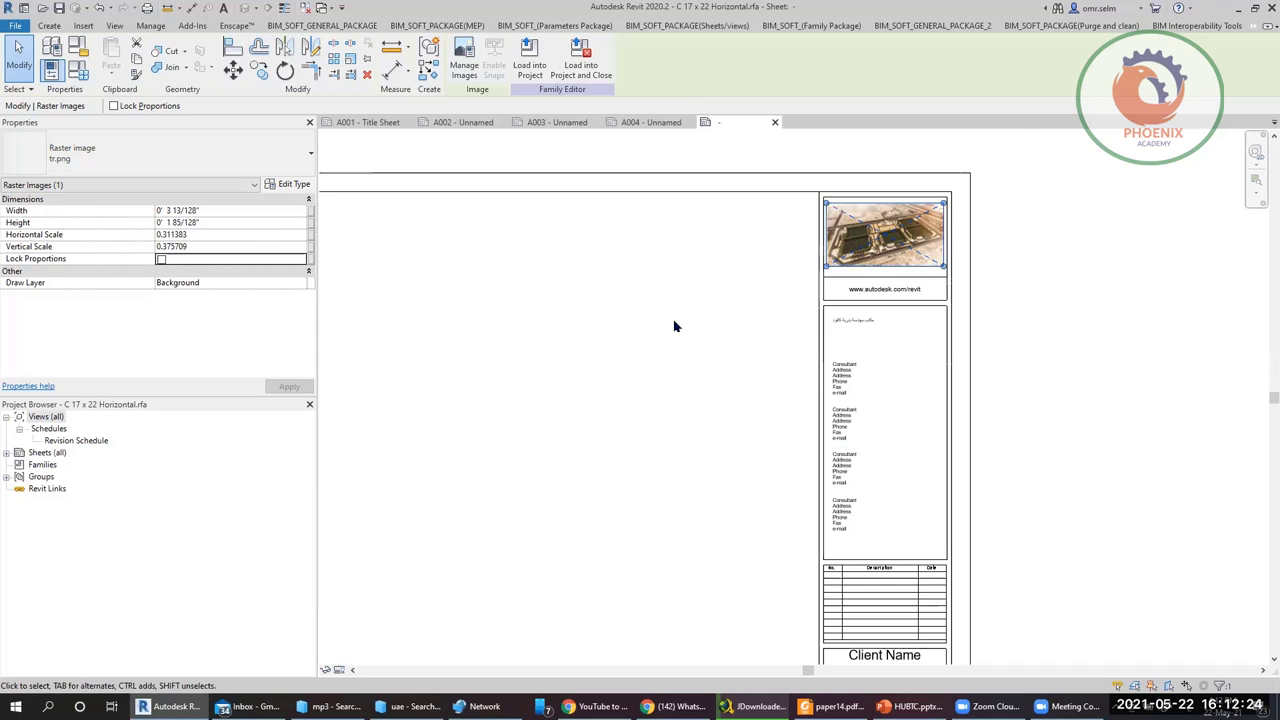
pyautogui.scroll(-2, 714, 426)
pyautogui.scroll(4, 818, 512)
# - Select the title block's revision schedule, switch to the Create tab, then clear the selection
pyautogui.click(743, 400)
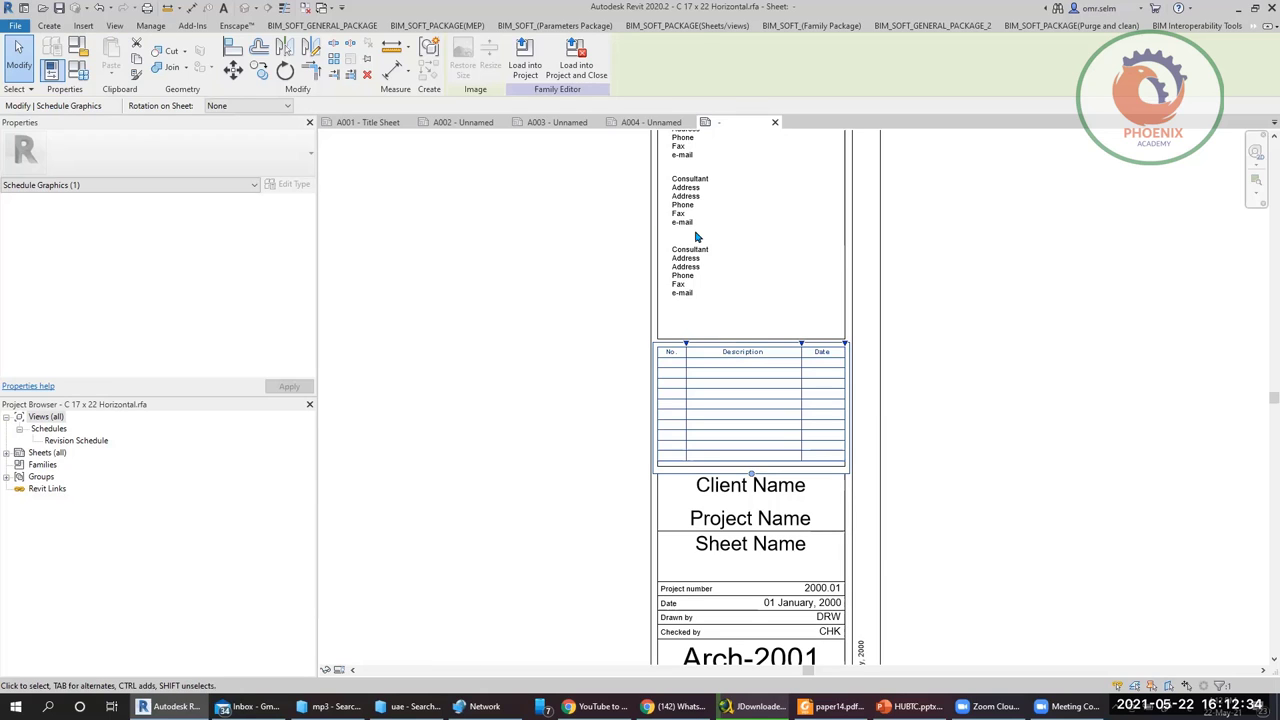
pyautogui.hotkey('alt', 'i')
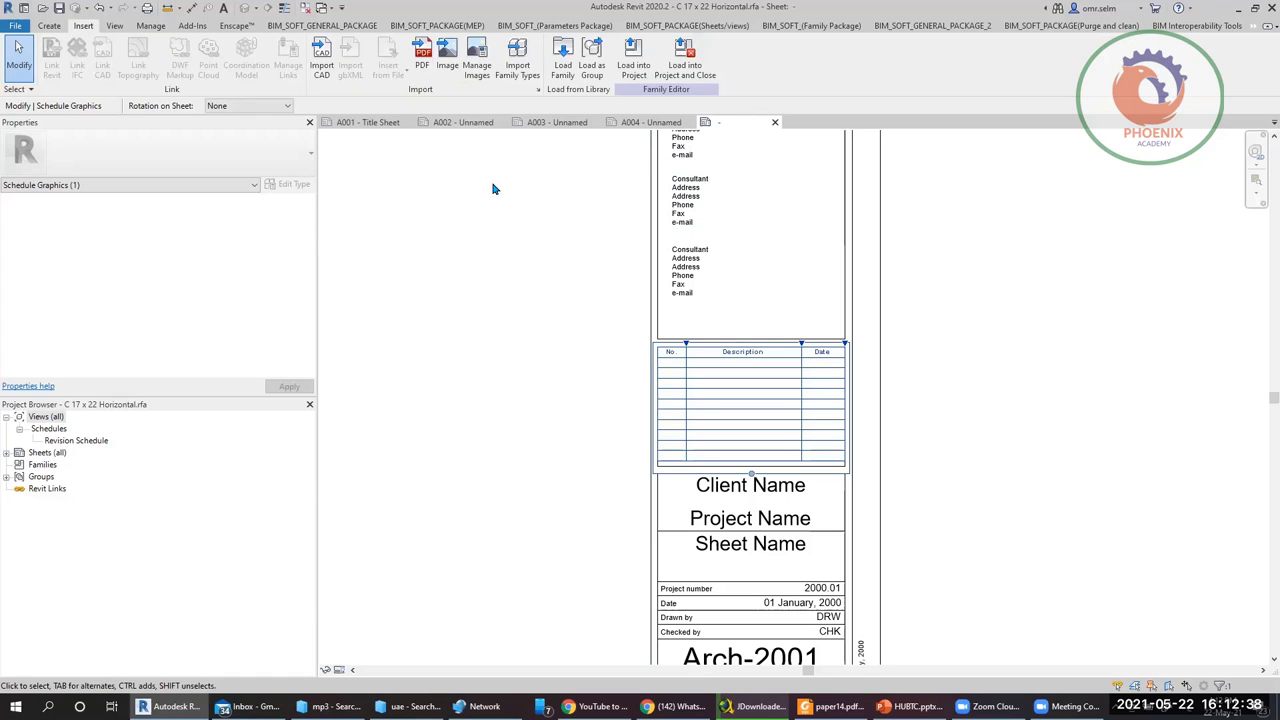
pyautogui.click(58, 28)
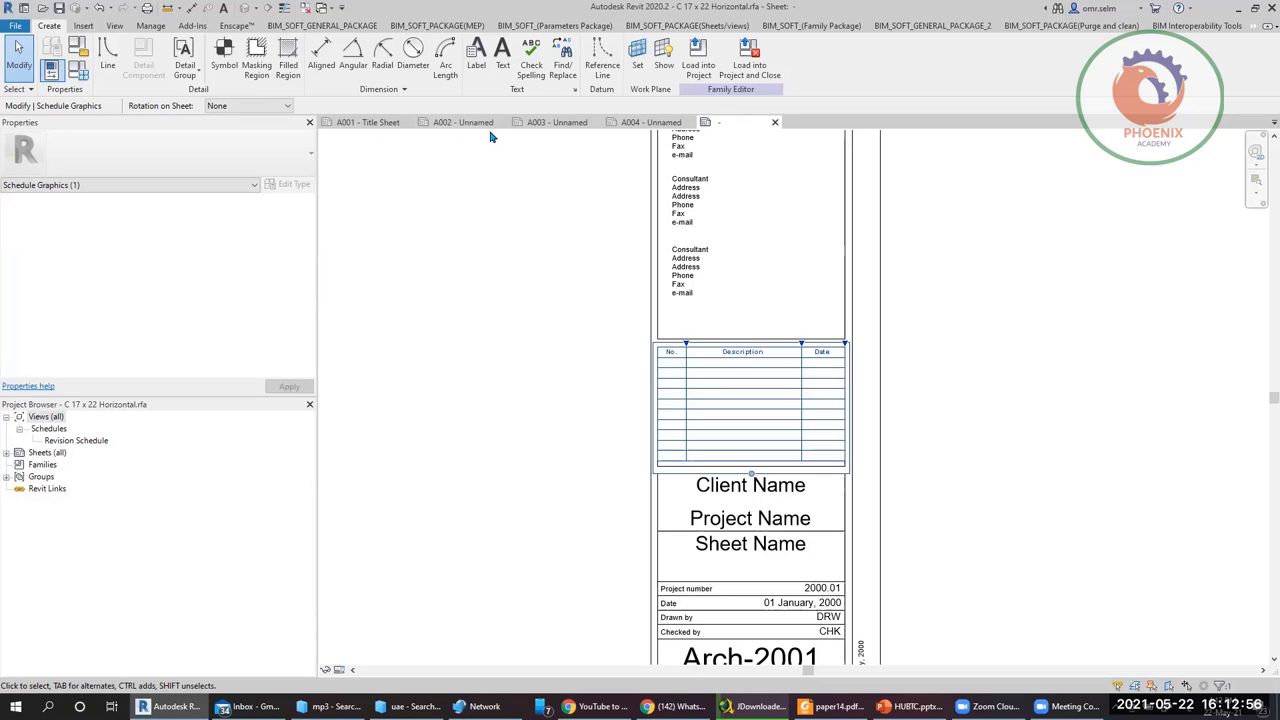
pyautogui.click(934, 328)
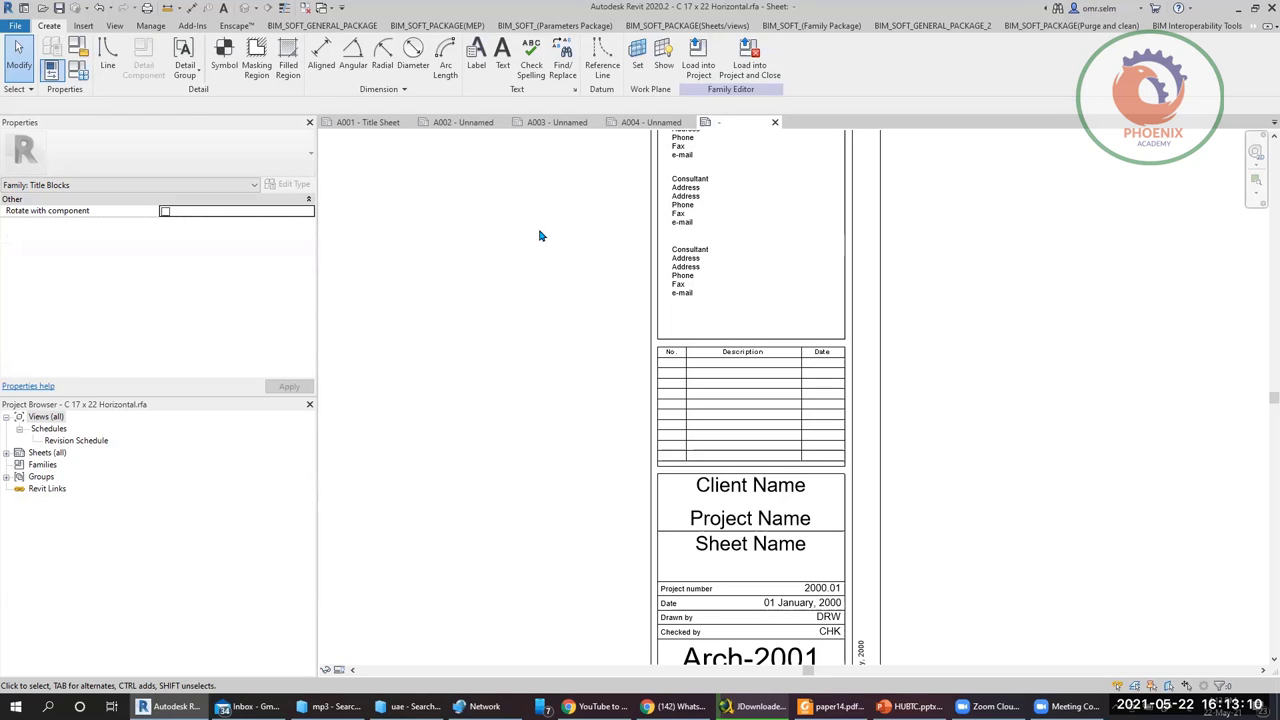
# - Place a File Path label below the office name heading in the title block
pyautogui.click(477, 62)
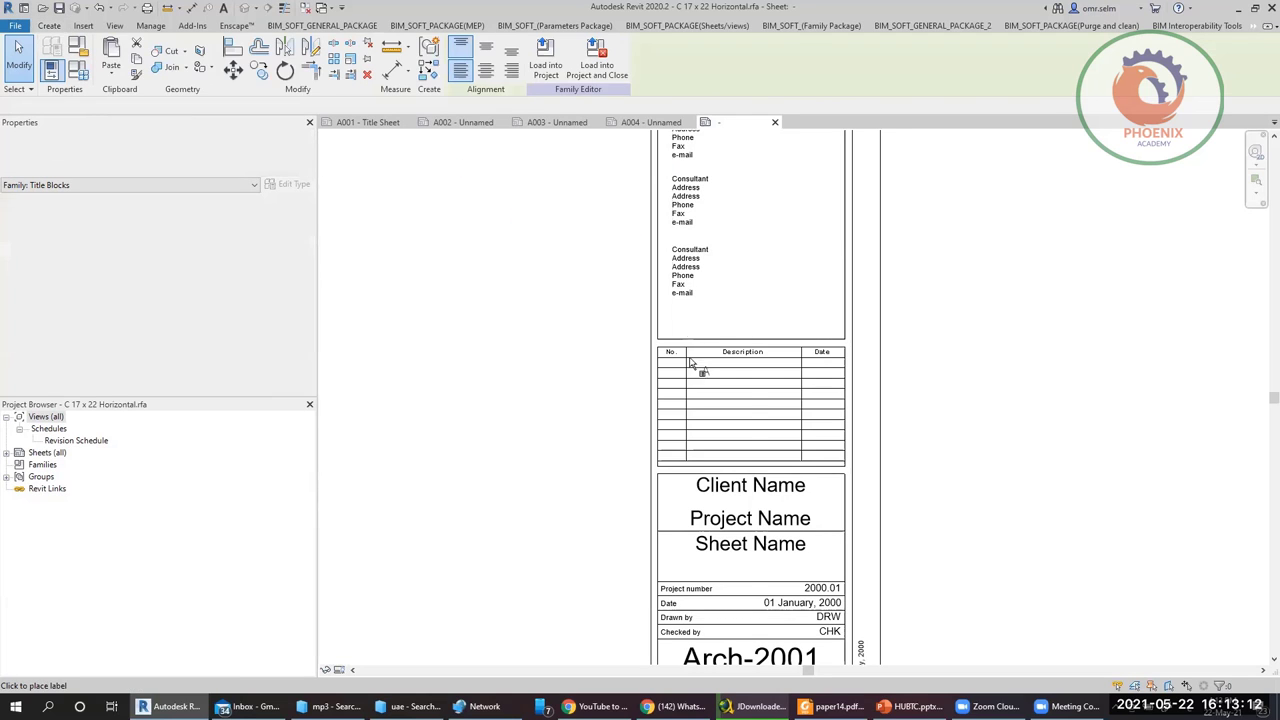
pyautogui.scroll(5, 700, 400)
pyautogui.scroll(3, 597, 208)
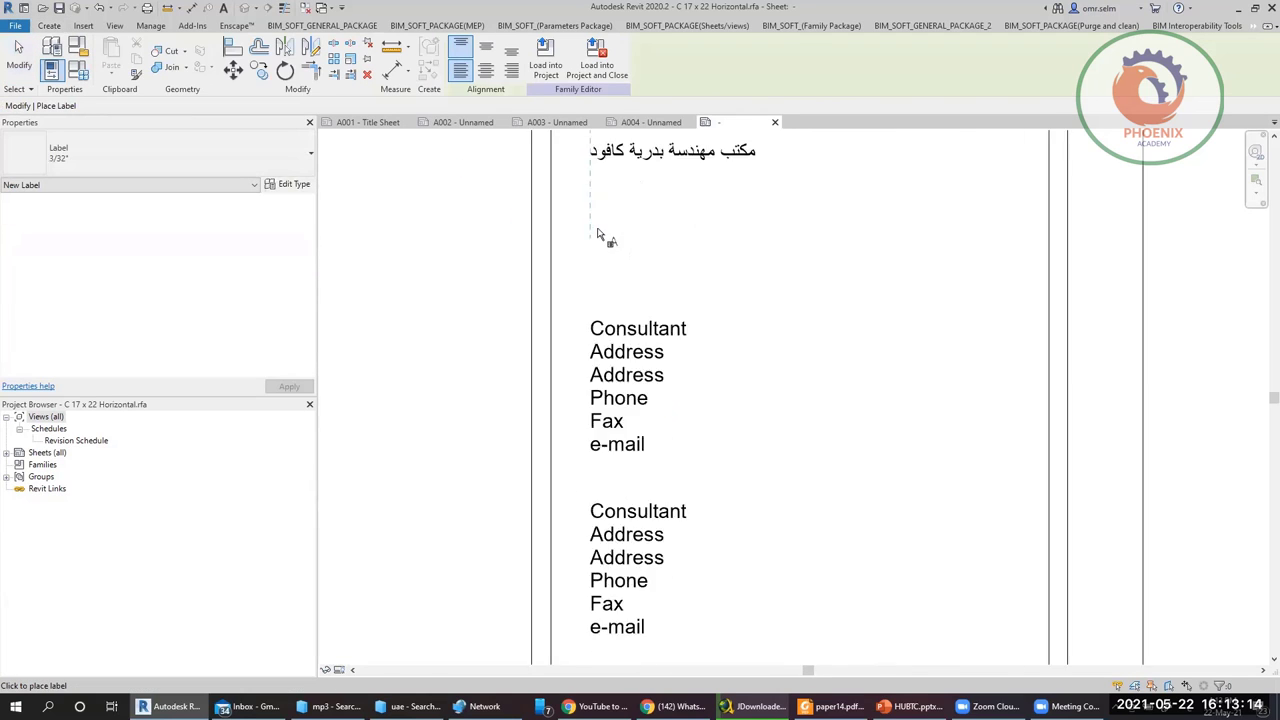
pyautogui.scroll(1, 600, 238)
pyautogui.click(645, 213)
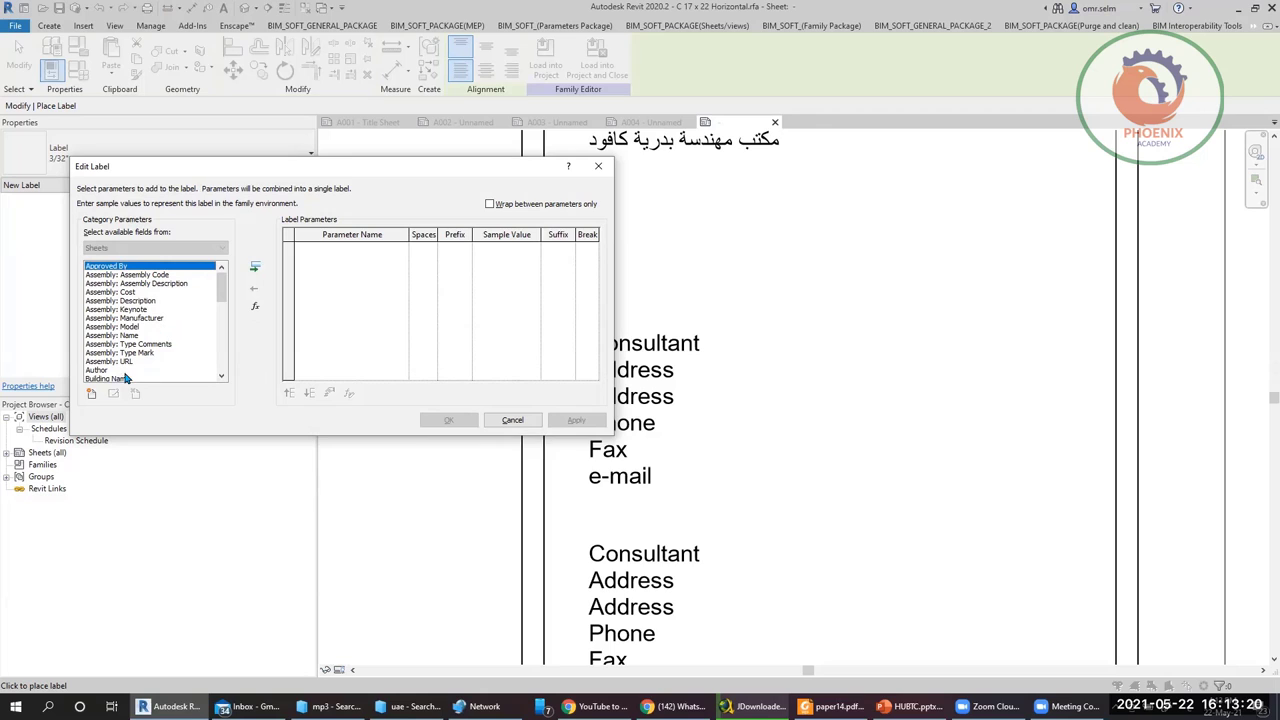
pyautogui.click(199, 378)
pyautogui.scroll(-1, 200, 378)
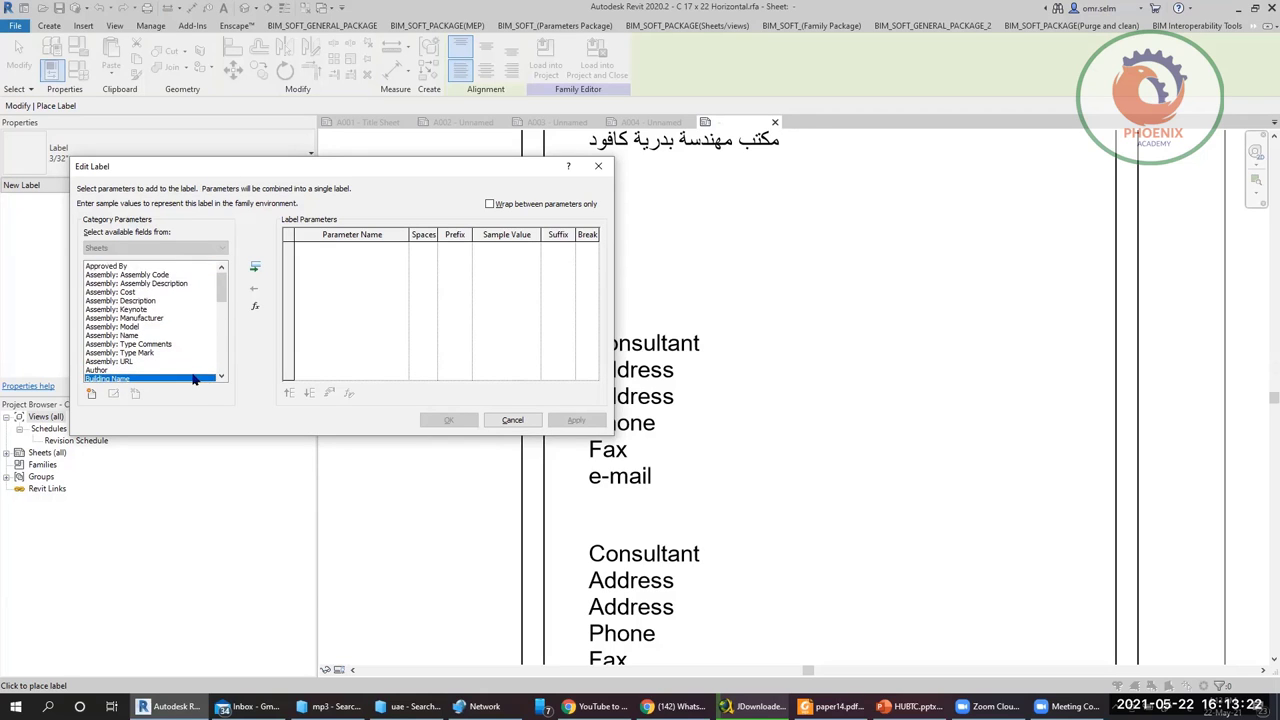
pyautogui.scroll(-4, 200, 378)
pyautogui.scroll(-2, 140, 320)
pyautogui.scroll(-2, 150, 309)
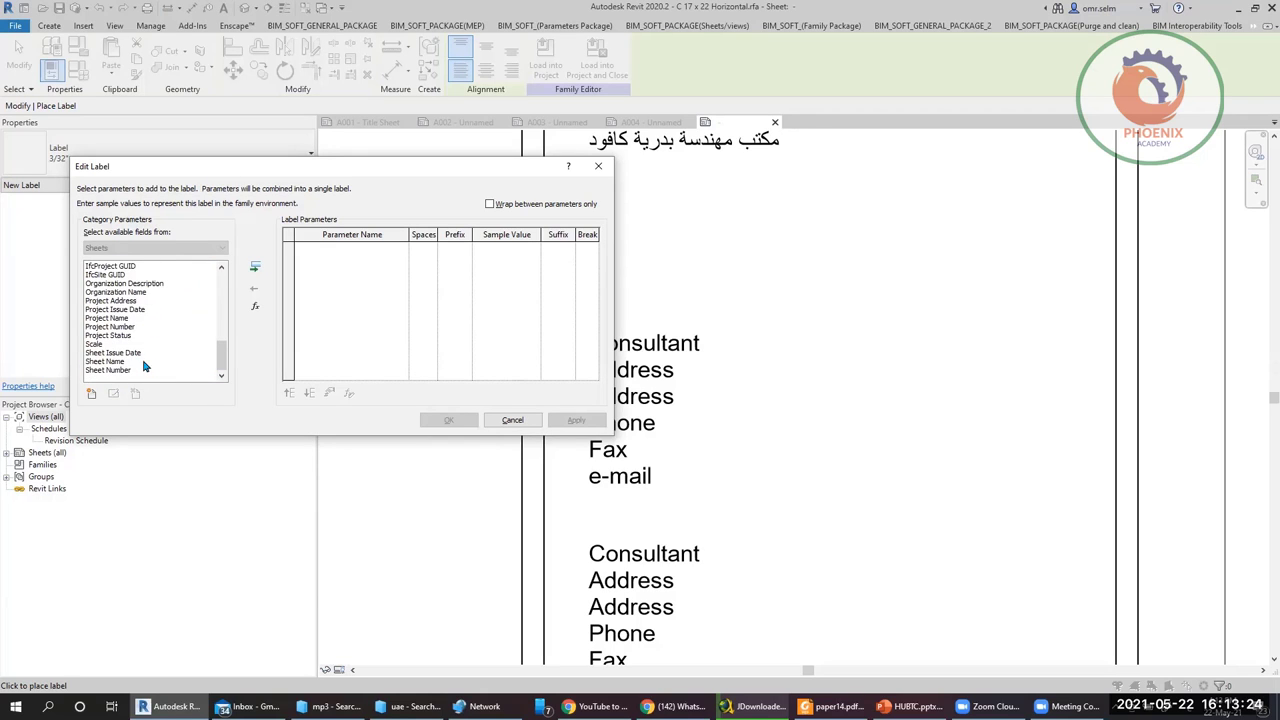
pyautogui.moveTo(125, 374); pyautogui.dragTo(127, 354)
pyautogui.scroll(3, 181, 367)
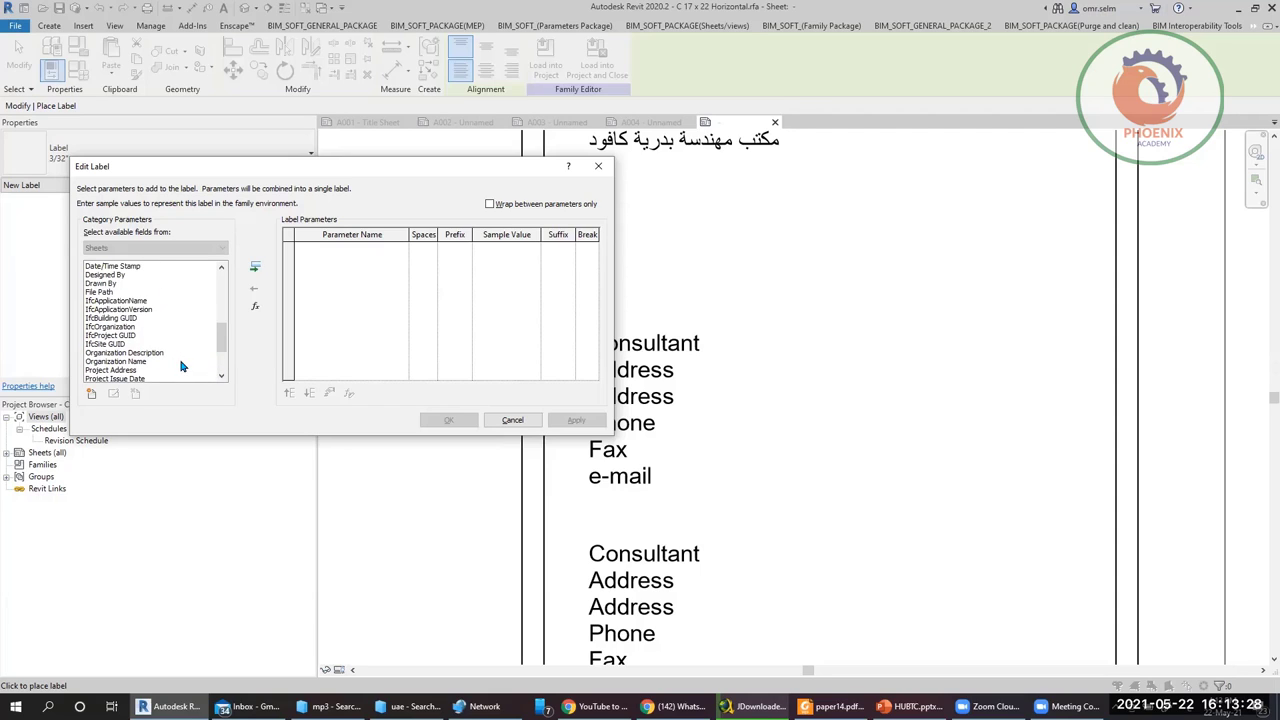
pyautogui.click(115, 290)
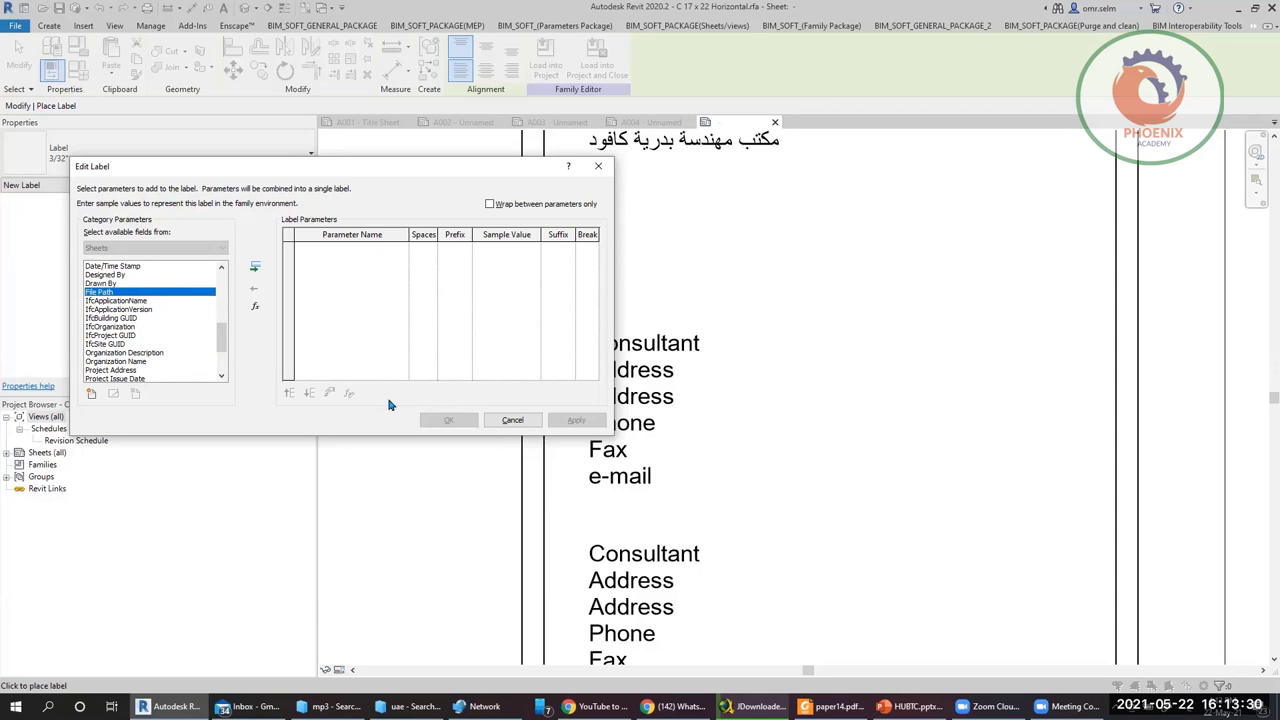
pyautogui.doubleClick(176, 294)
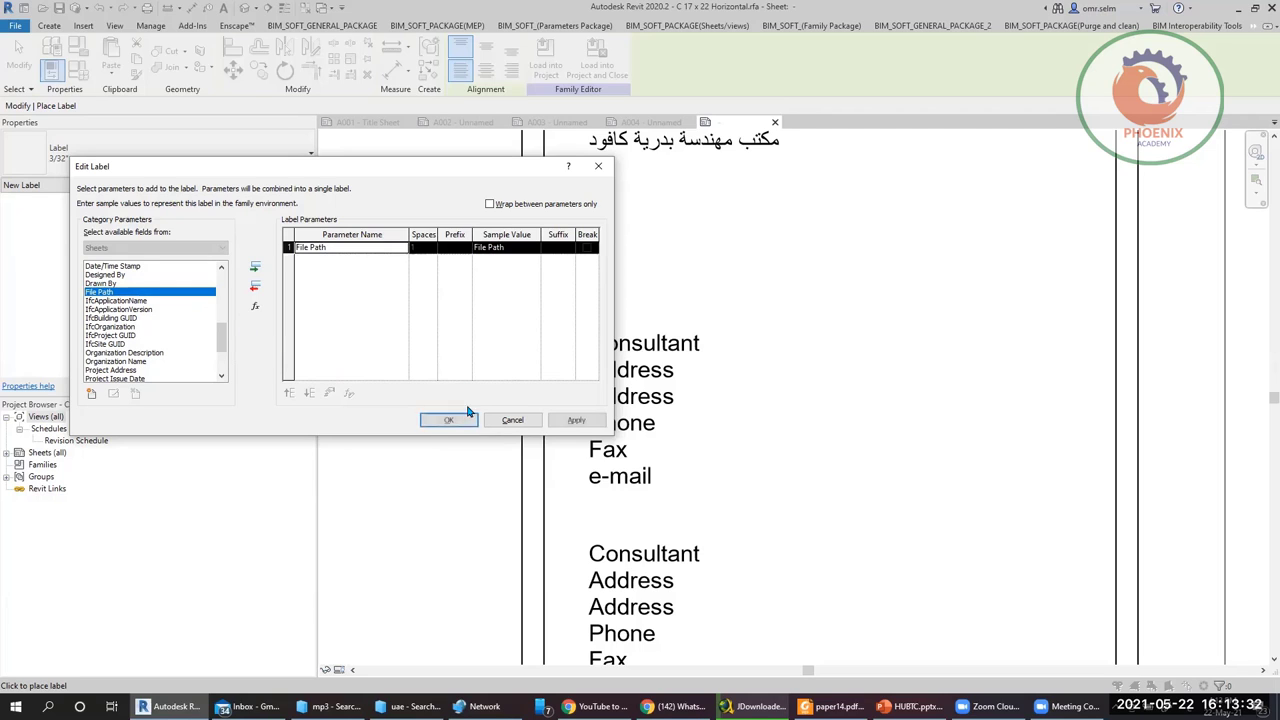
pyautogui.click(447, 419)
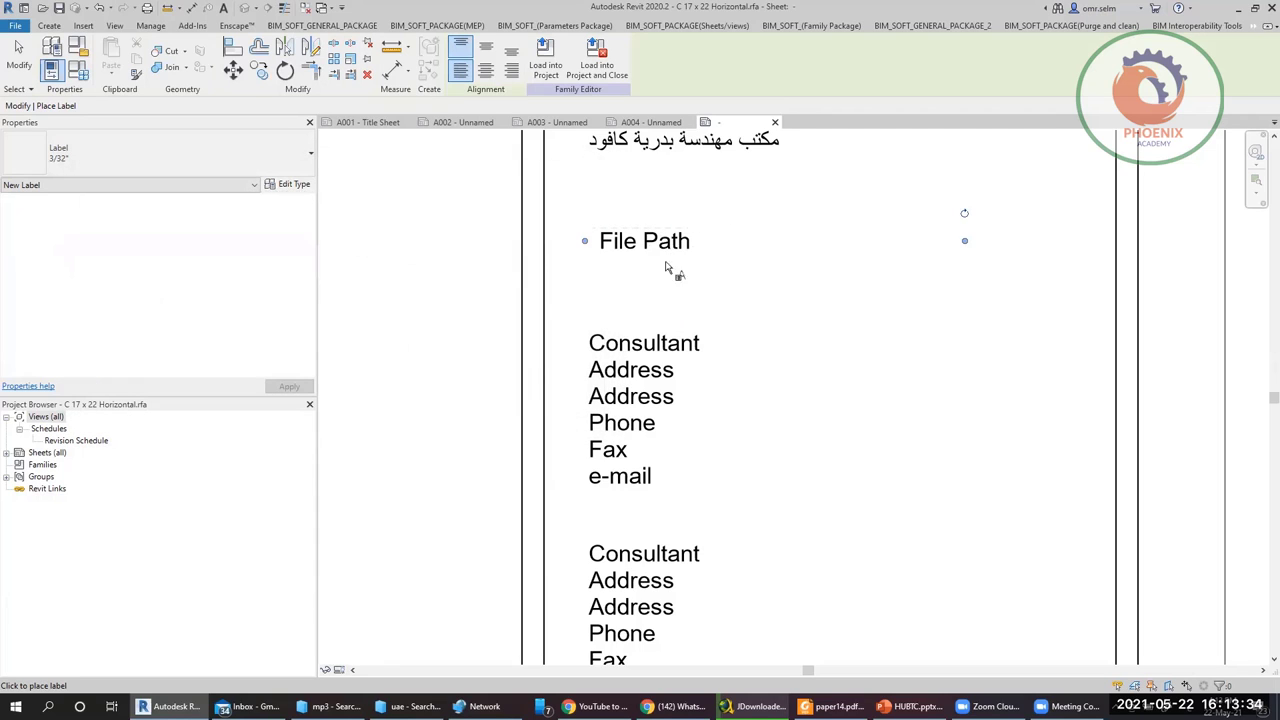
# - Add a second label using the Client Name field just below File Path
pyautogui.click(568, 313)
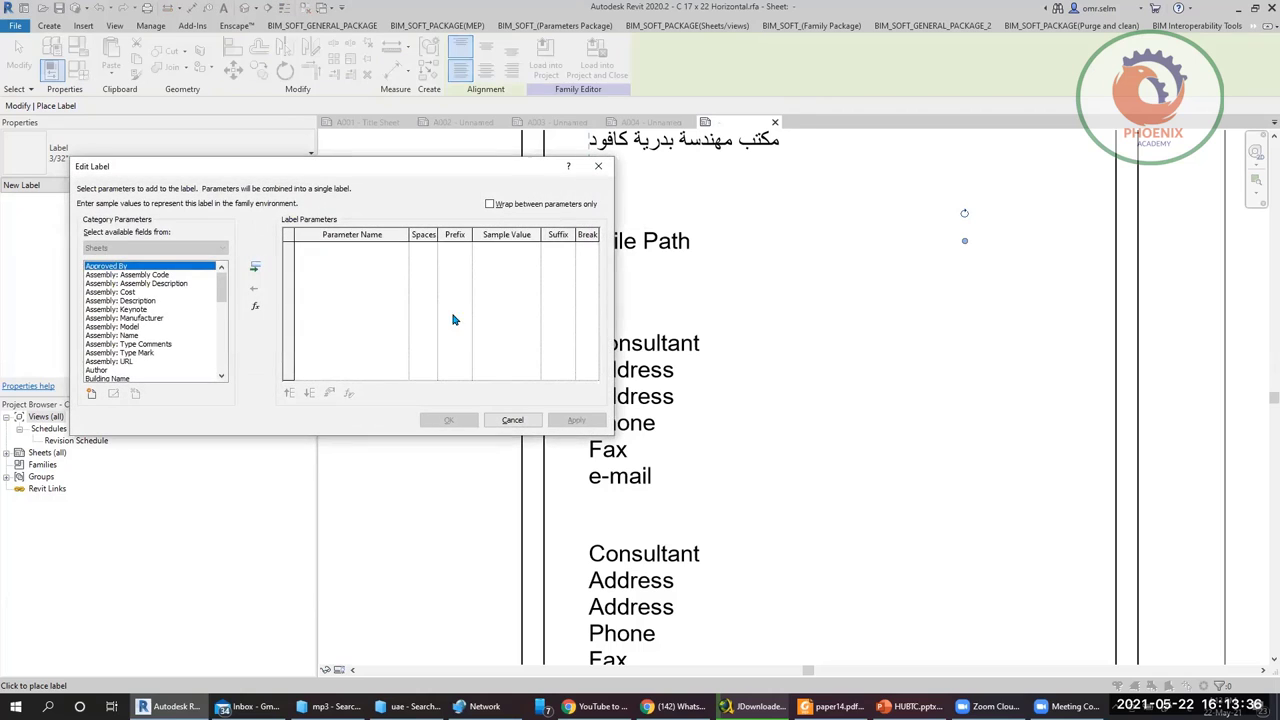
pyautogui.click(125, 361)
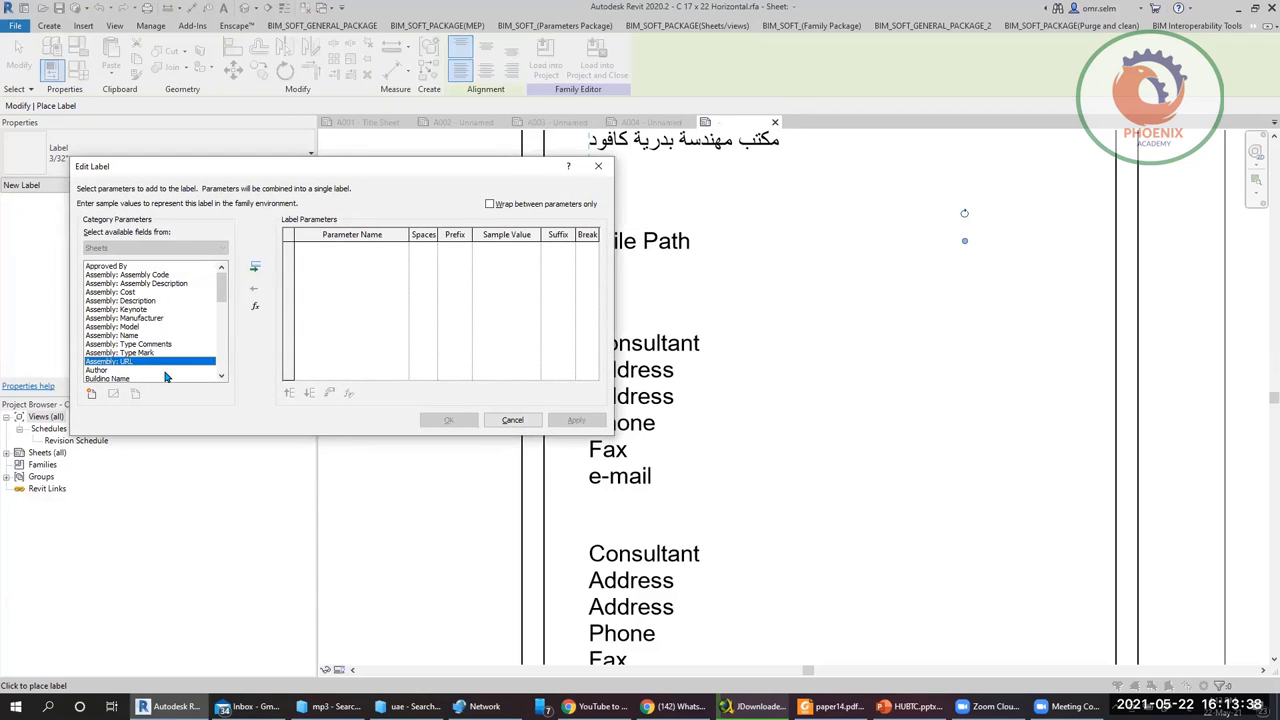
pyautogui.scroll(-3, 139, 337)
pyautogui.click(114, 301)
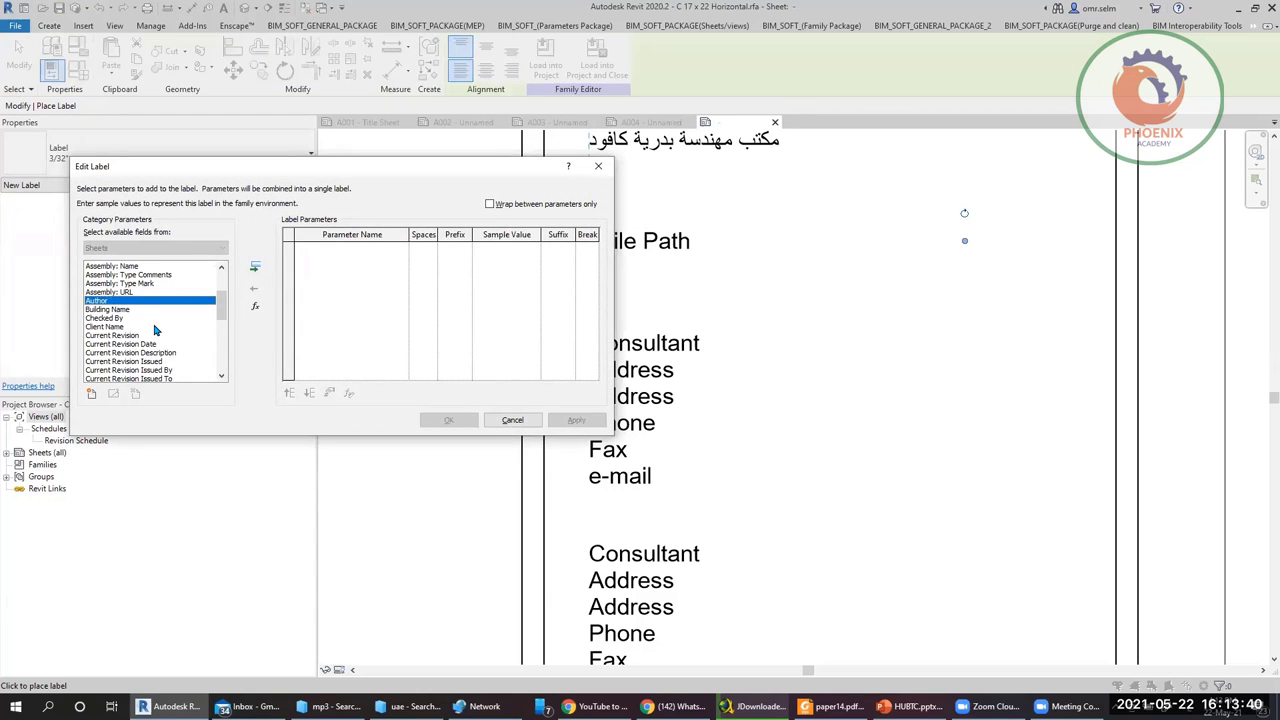
pyautogui.doubleClick(116, 328)
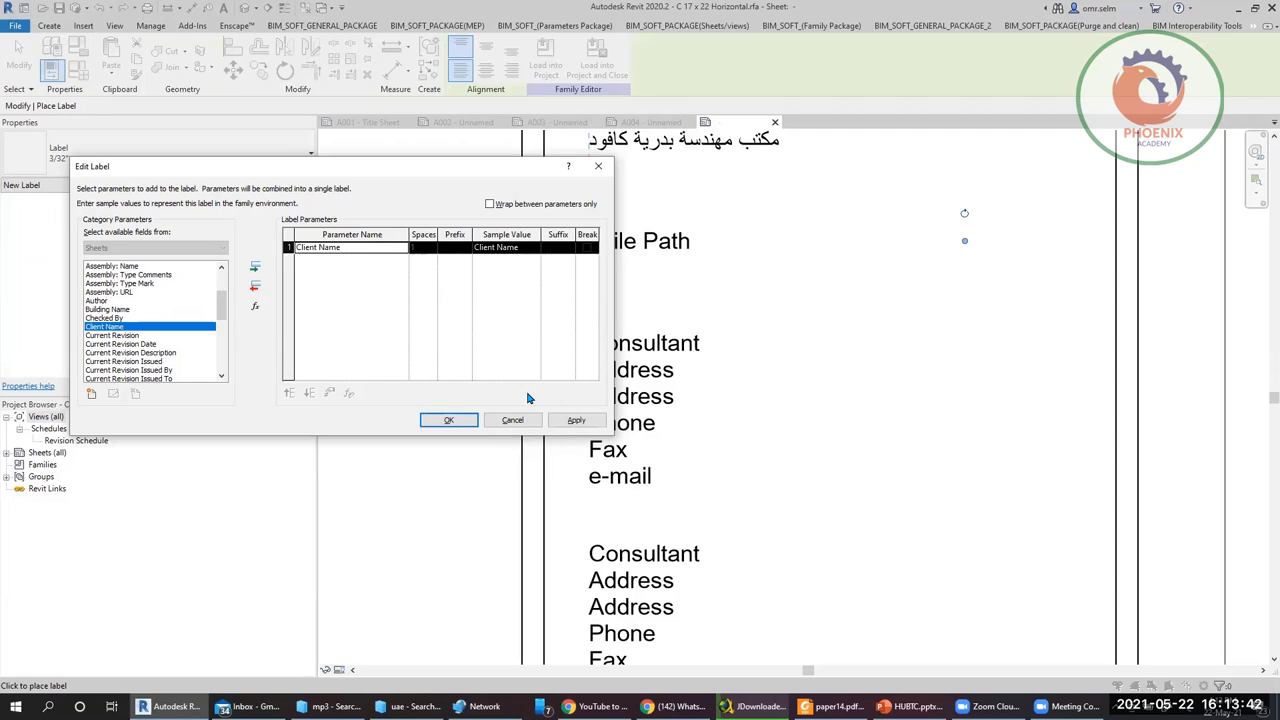
pyautogui.click(448, 420)
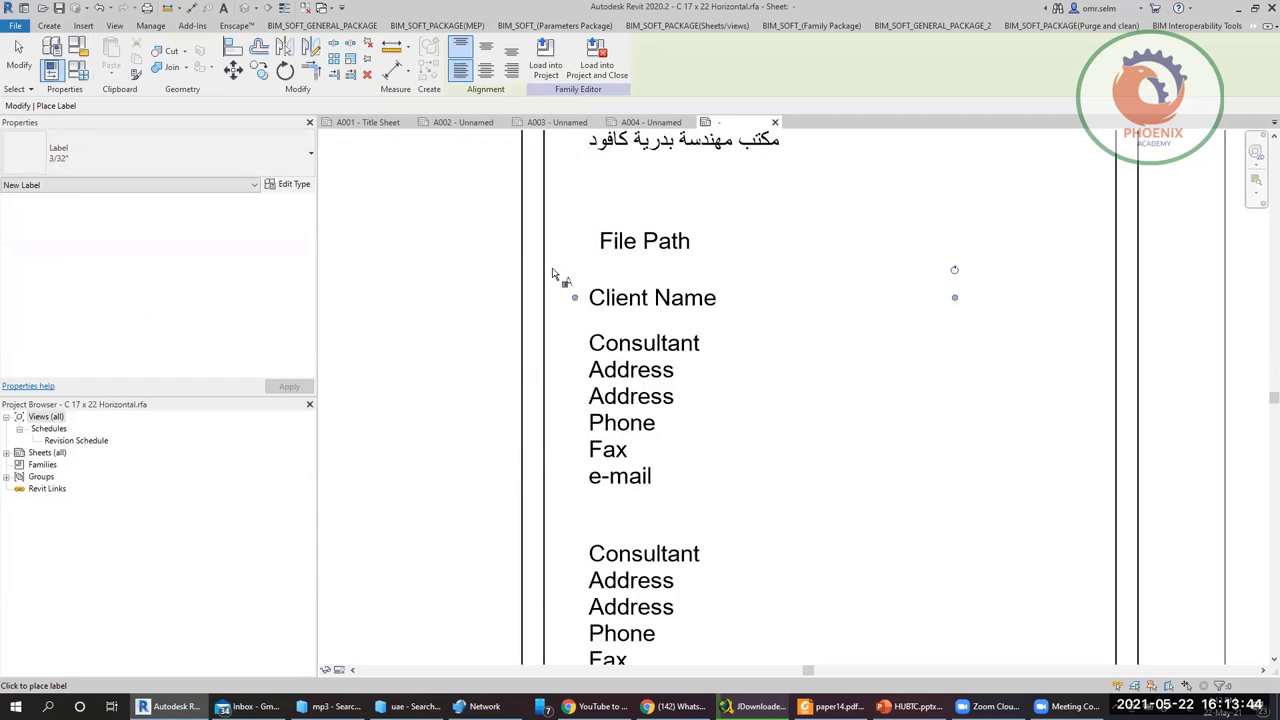
pyautogui.press('Escape')
pyautogui.press('Escape')
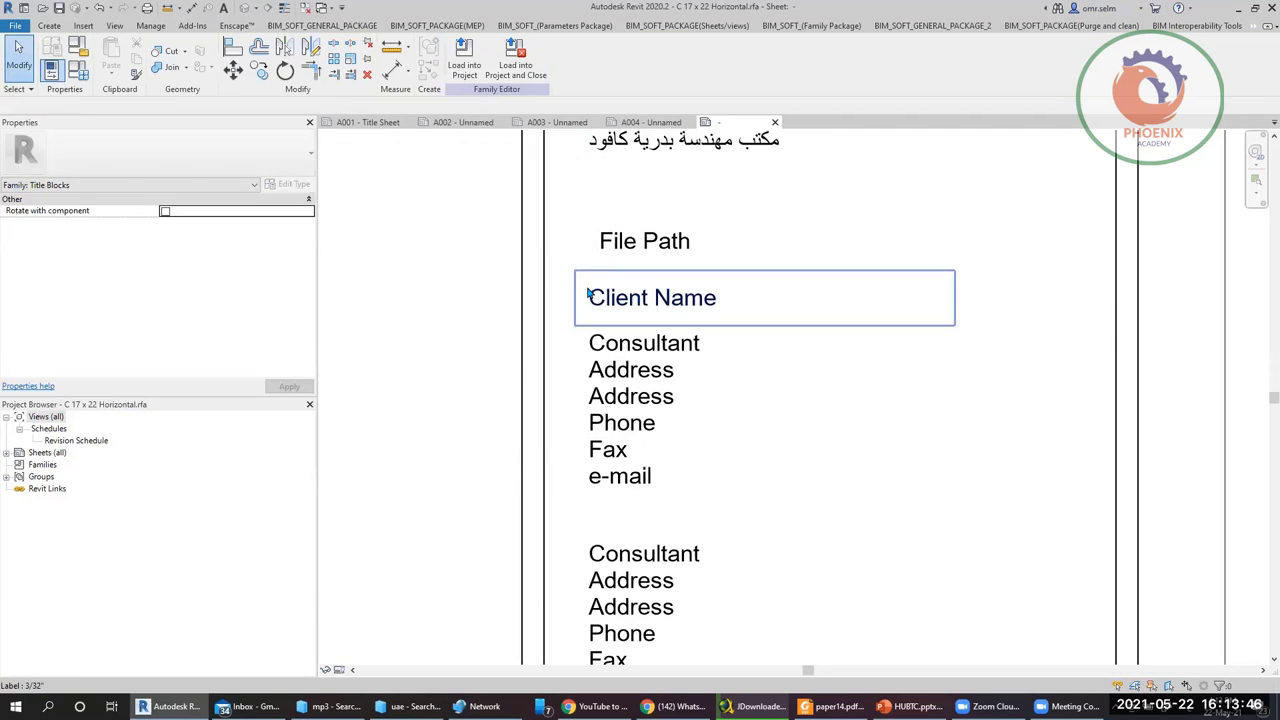
# - Nudge the Client Name label slightly to the right and deselect it
pyautogui.click(669, 266)
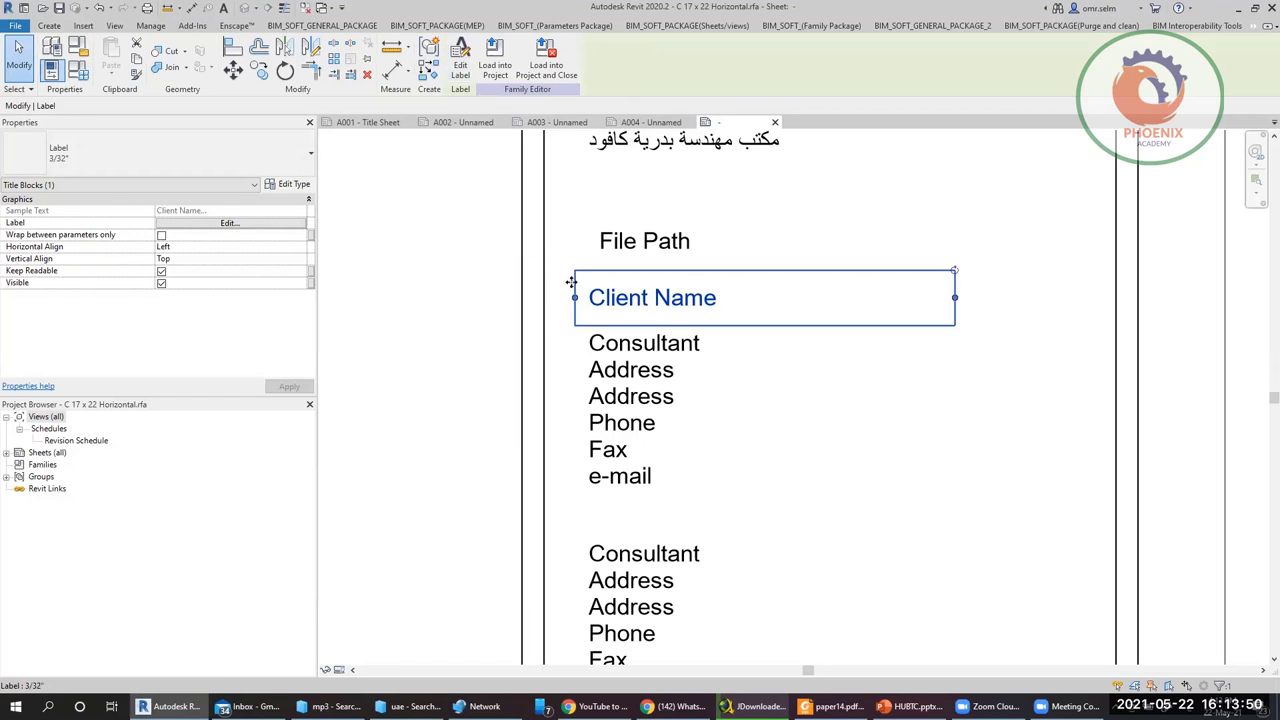
pyautogui.moveTo(575, 298); pyautogui.dragTo(589, 303)
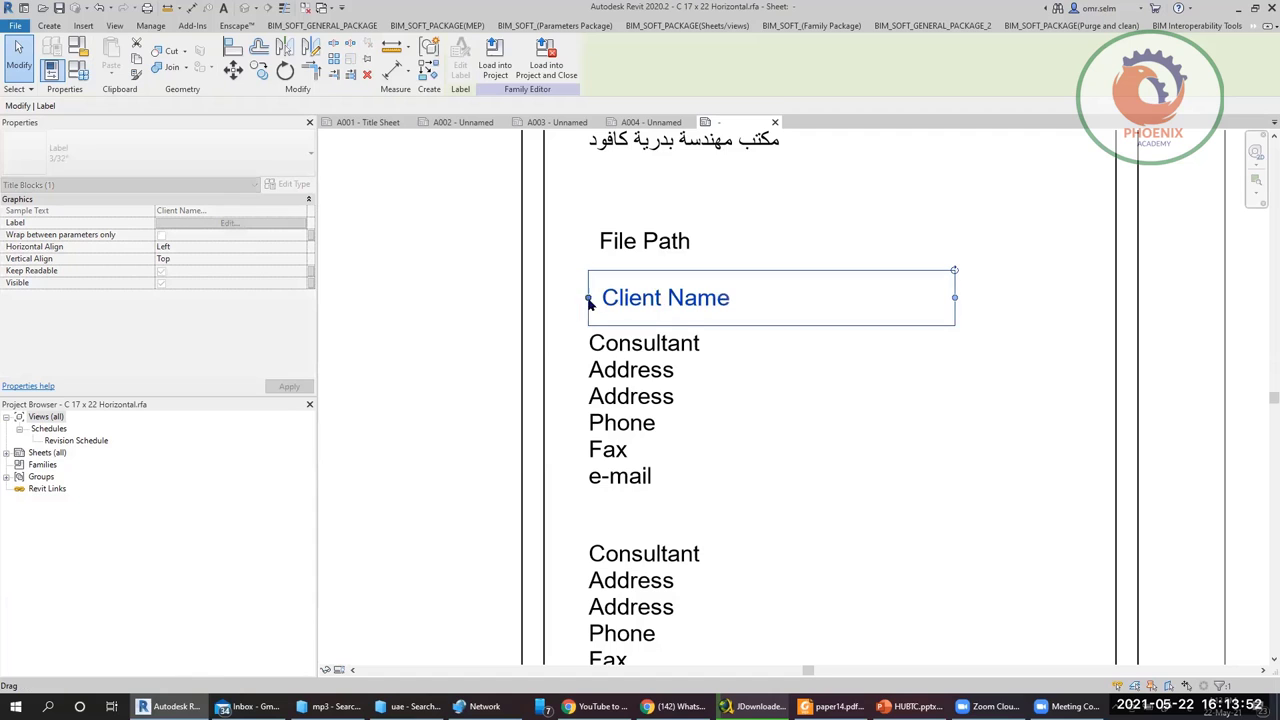
pyautogui.click(405, 266)
pyautogui.scroll(-1, 523, 249)
pyautogui.scroll(-3, 620, 217)
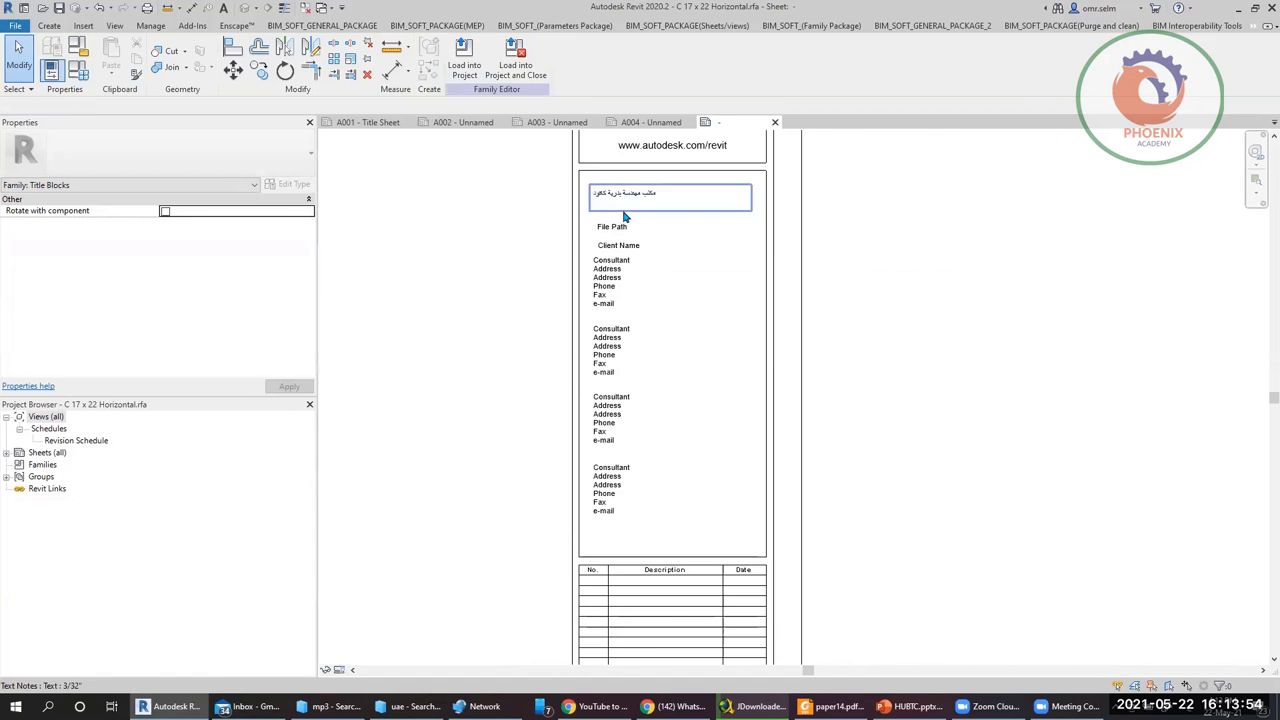
pyautogui.scroll(-1, 623, 216)
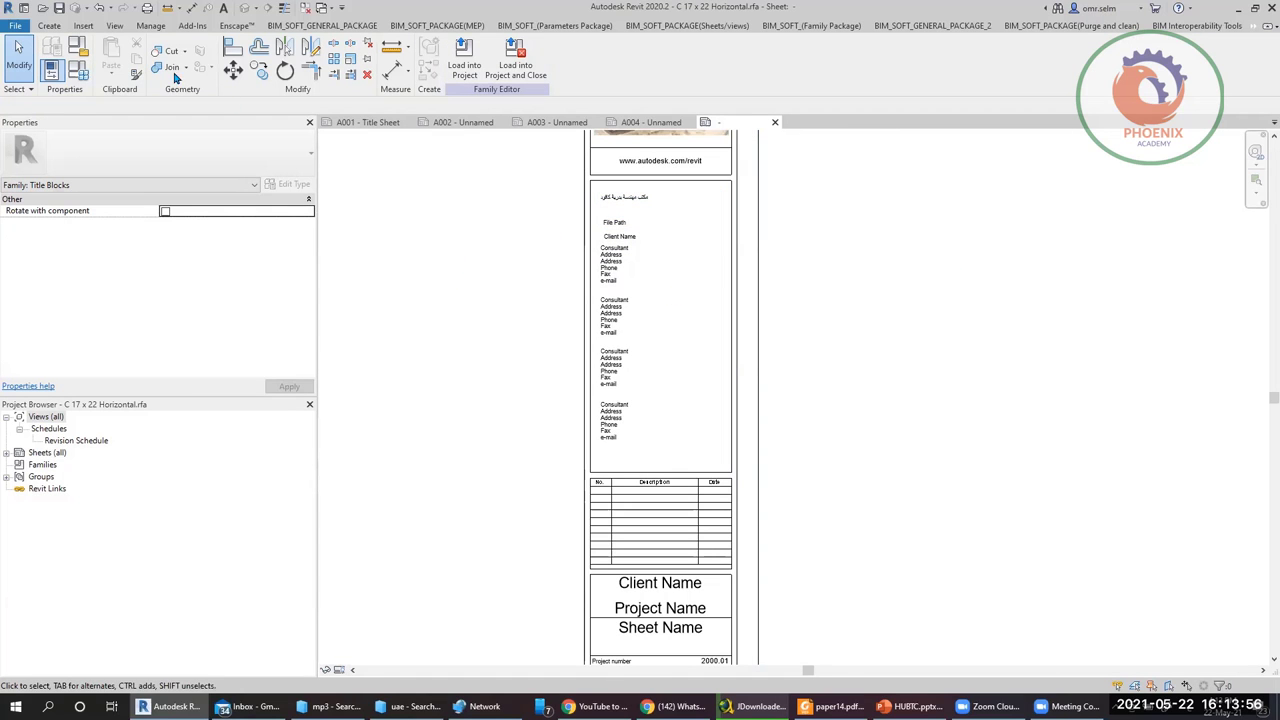
pyautogui.click(52, 26)
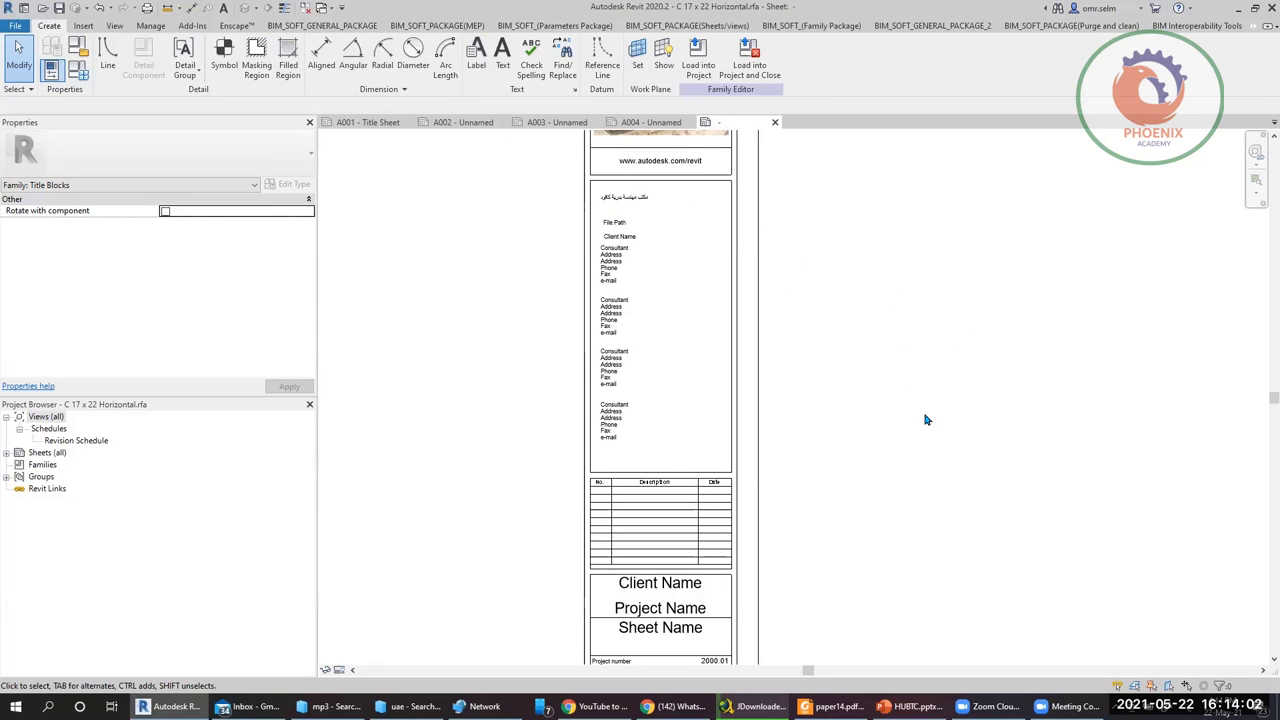
pyautogui.moveTo(925, 420); pyautogui.dragTo(934, 260, button='middle')
pyautogui.scroll(3, 620, 491)
pyautogui.scroll(3, 643, 482)
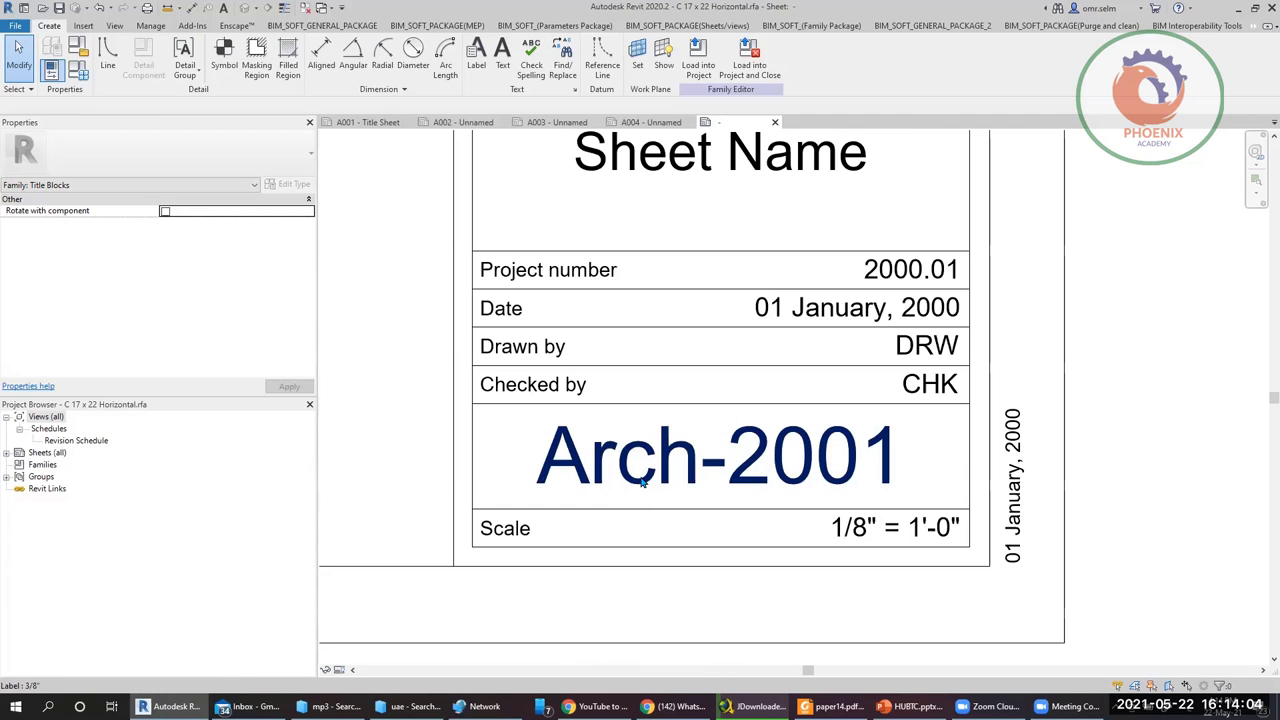
pyautogui.click(643, 482)
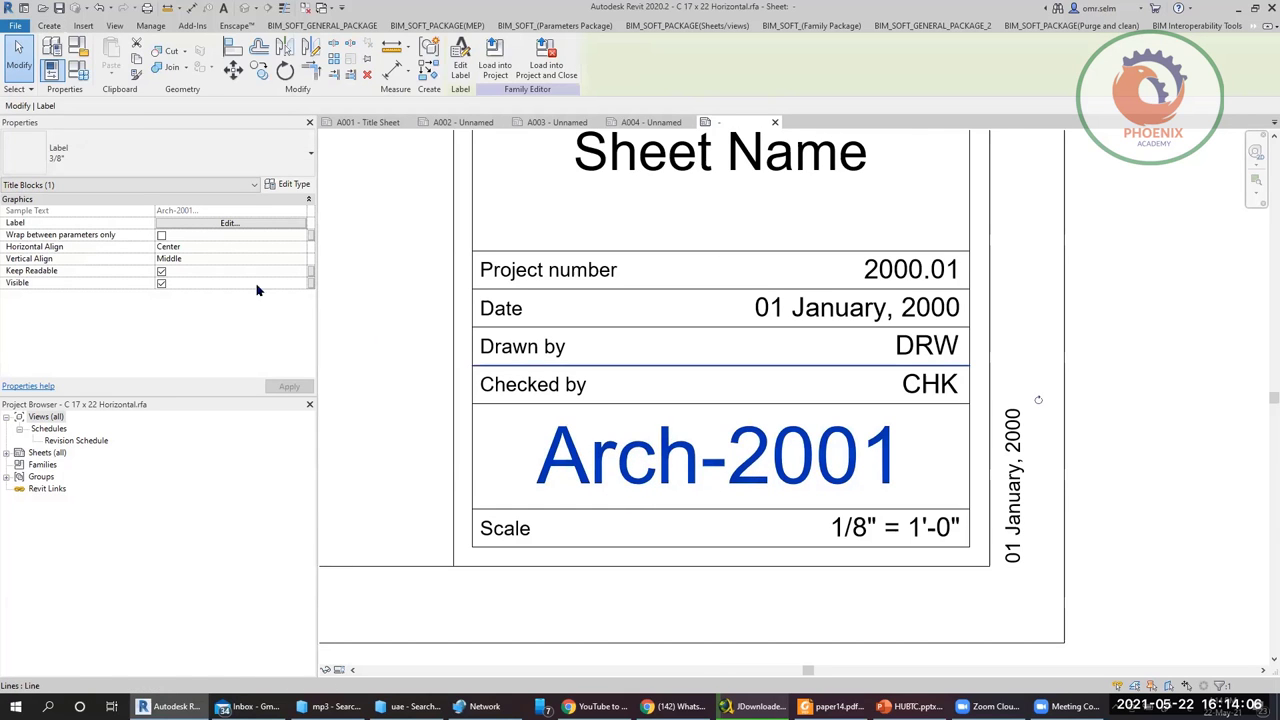
pyautogui.click(211, 223)
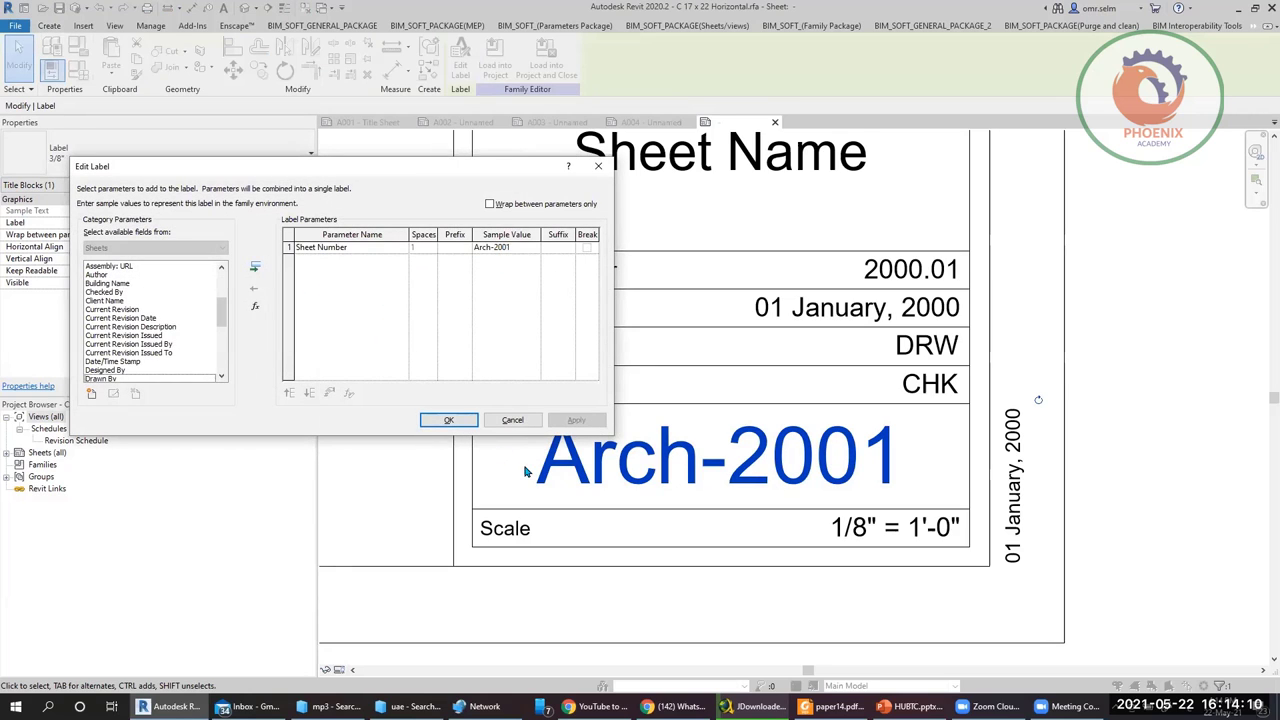
pyautogui.click(448, 419)
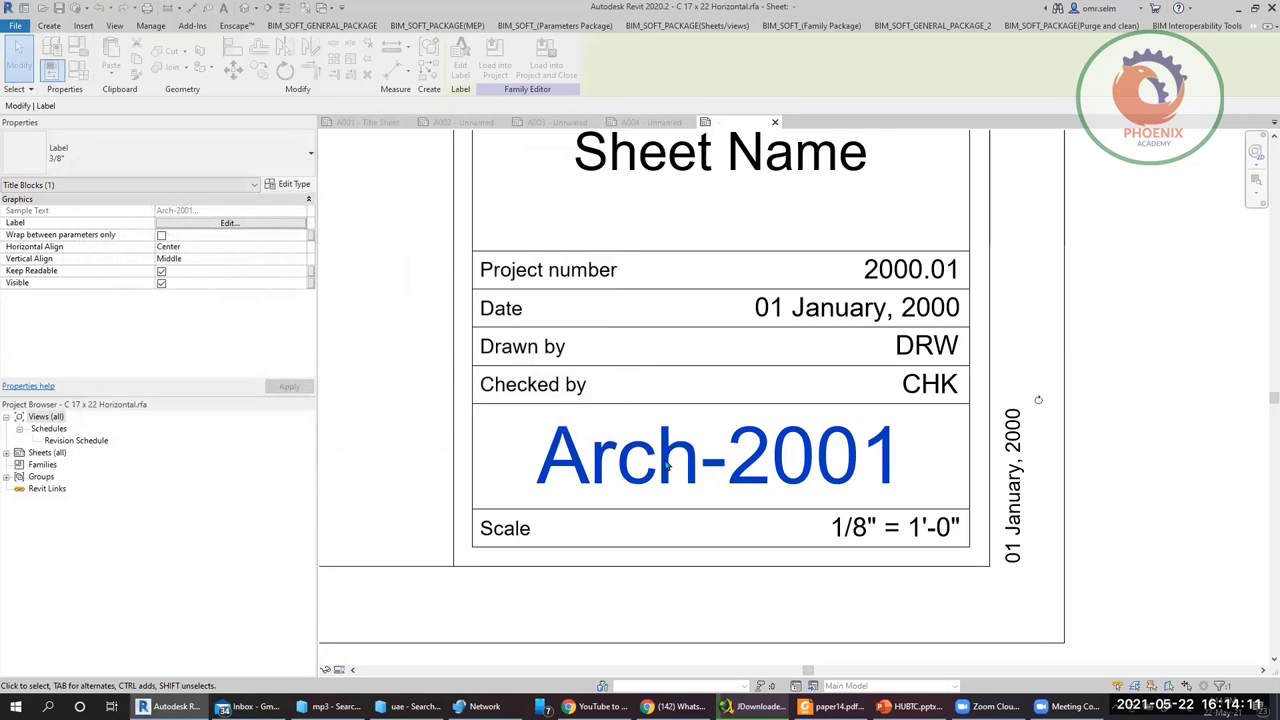
pyautogui.click(925, 385)
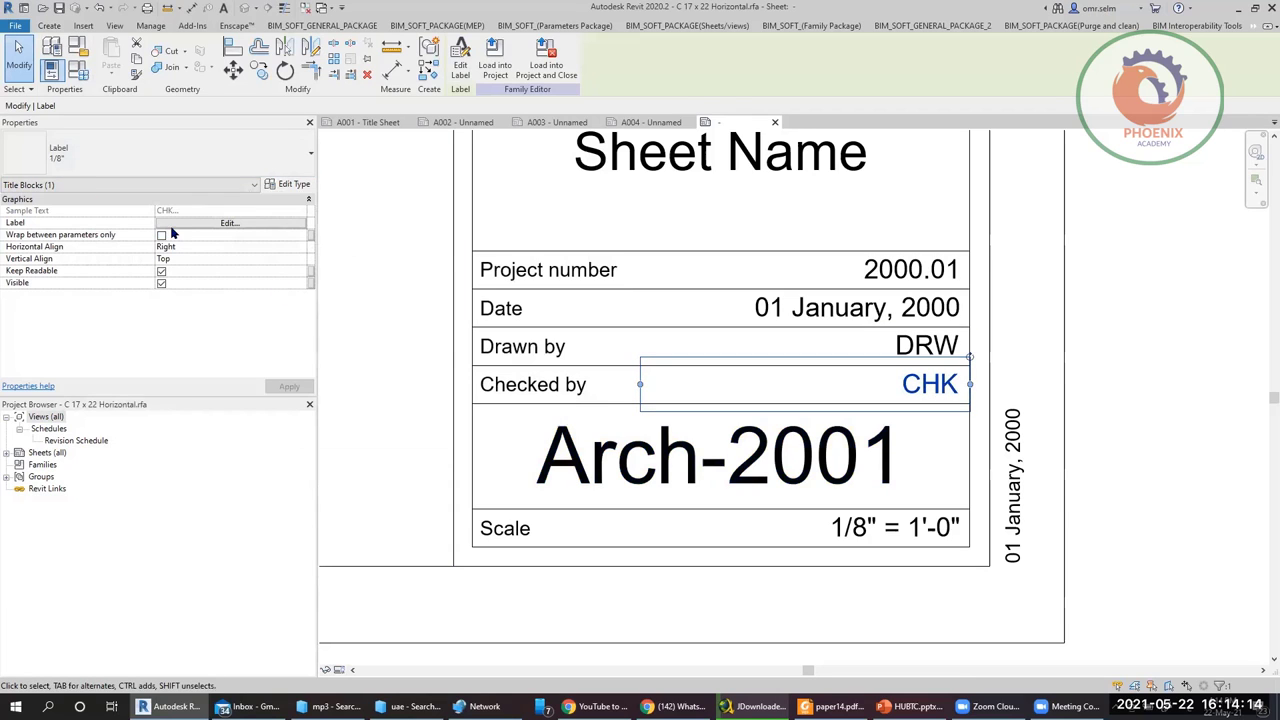
pyautogui.click(229, 223)
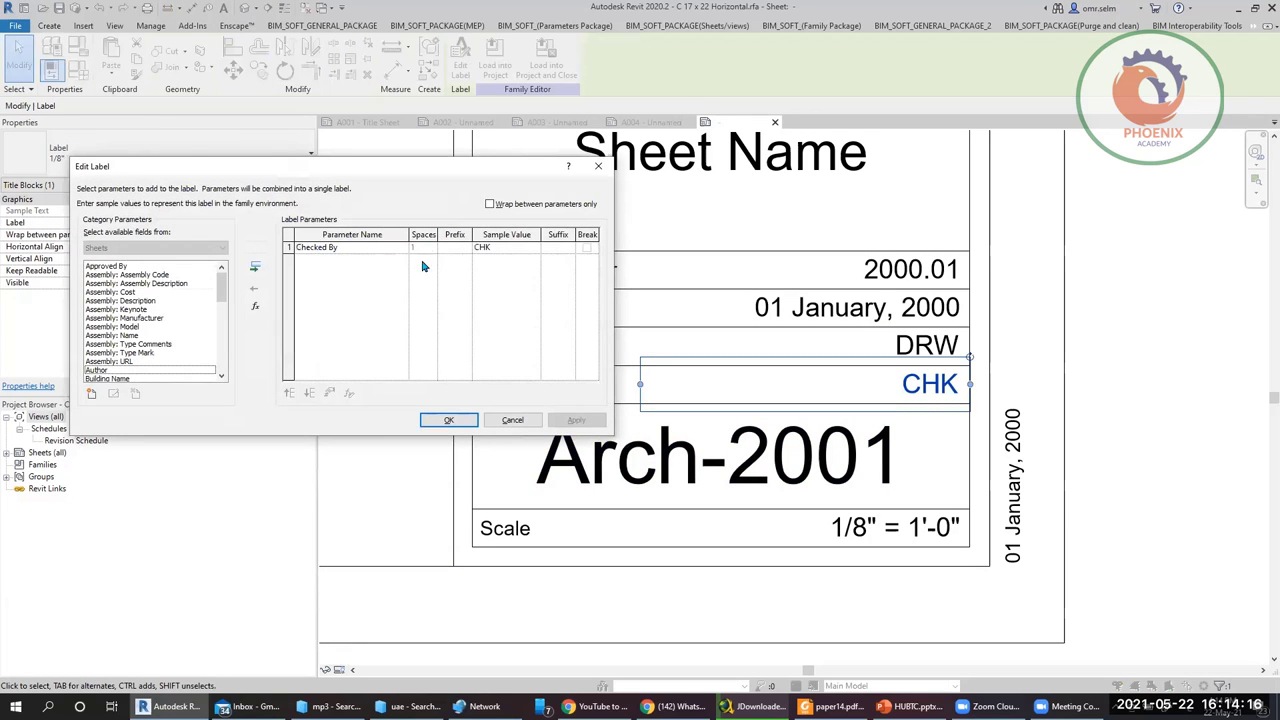
pyautogui.click(512, 419)
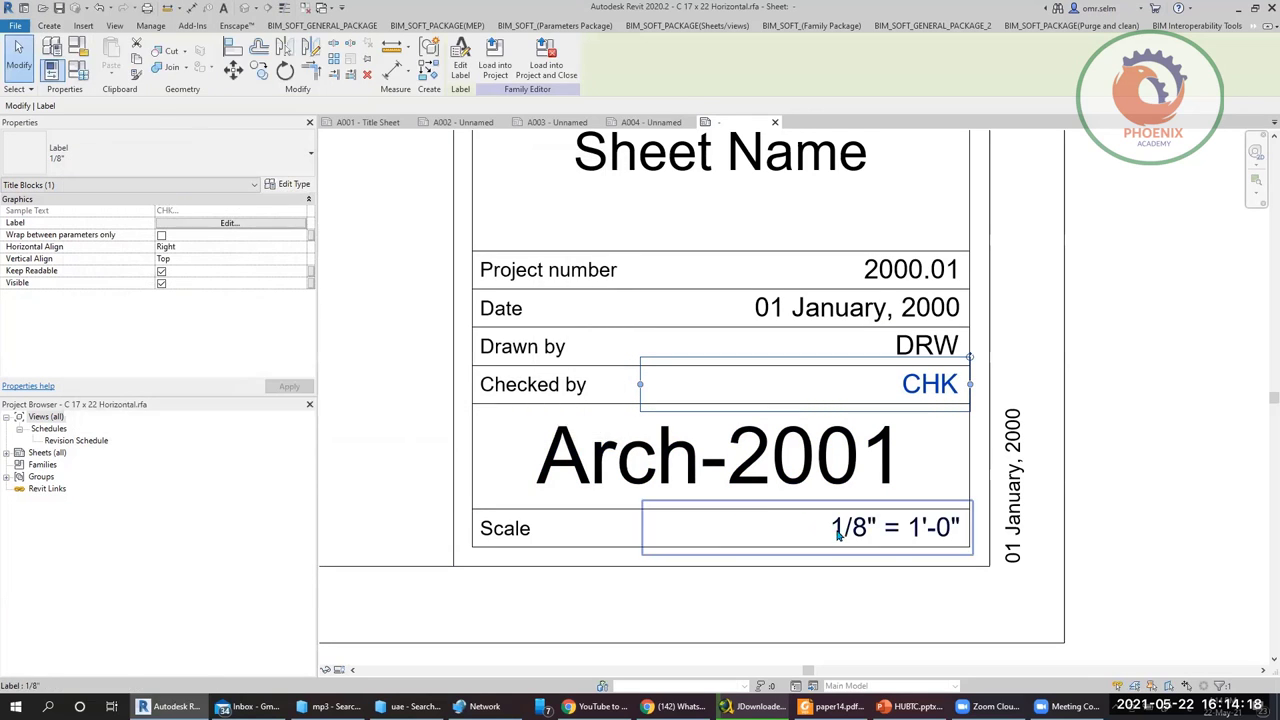
pyautogui.click(838, 535)
pyautogui.click(203, 228)
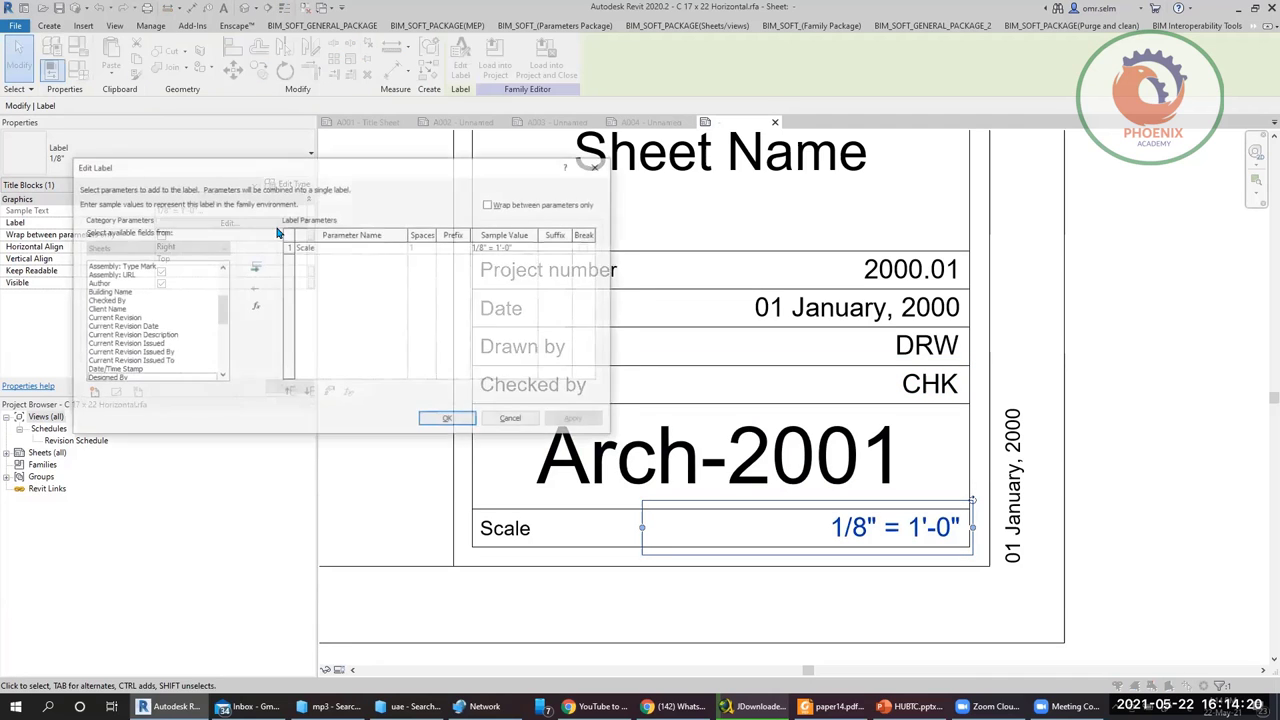
pyautogui.click(510, 418)
pyautogui.scroll(-3, 596, 446)
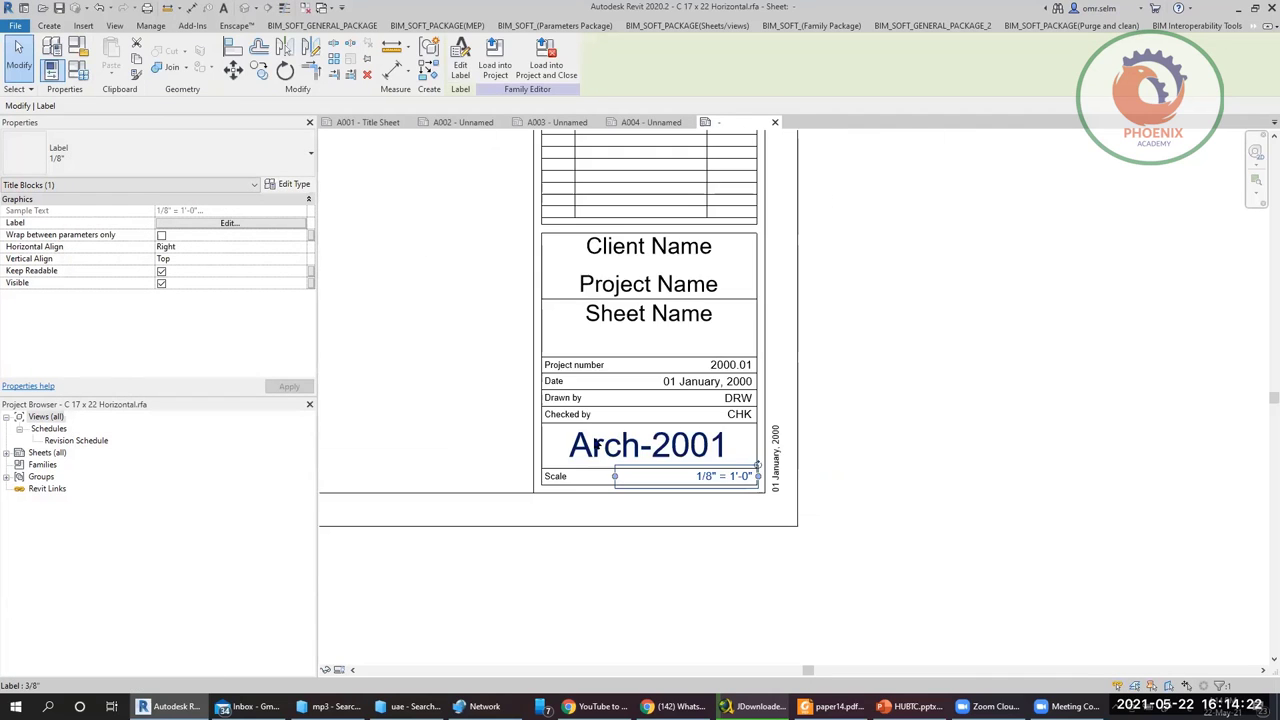
pyautogui.scroll(-2, 600, 440)
pyautogui.click(798, 368)
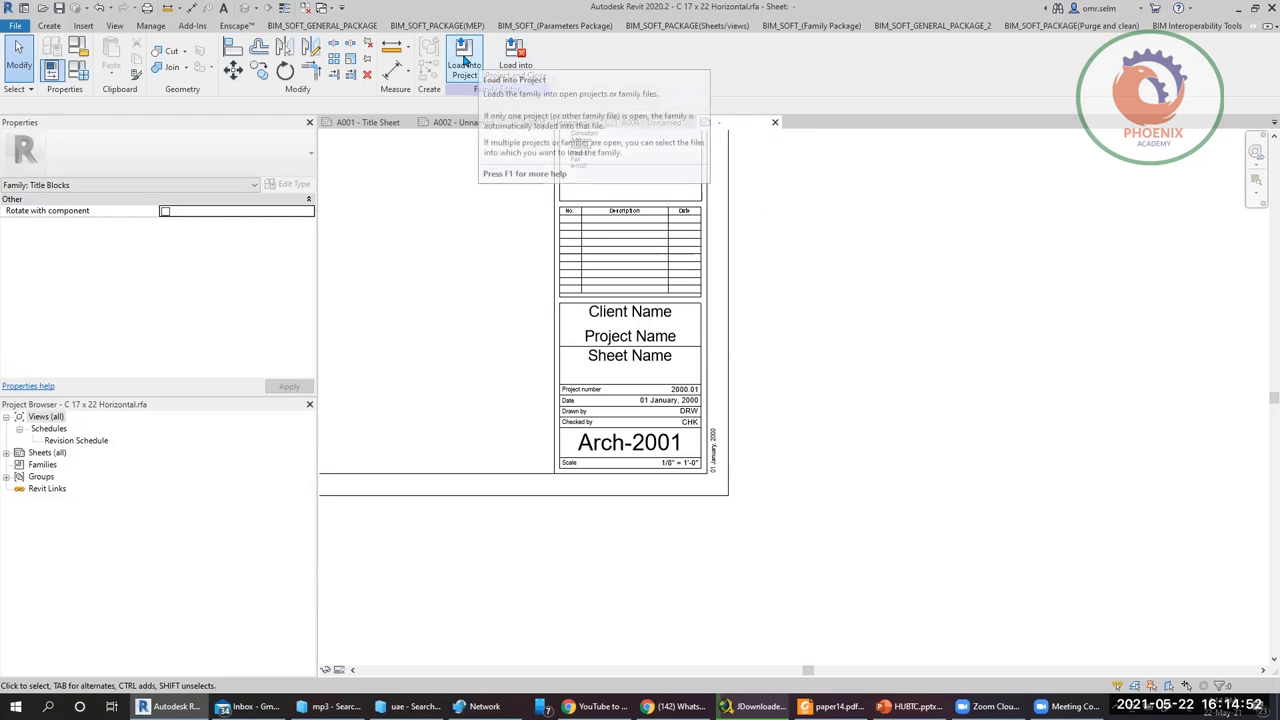
# - Load the edited title block family into the sample project
pyautogui.click(464, 64)
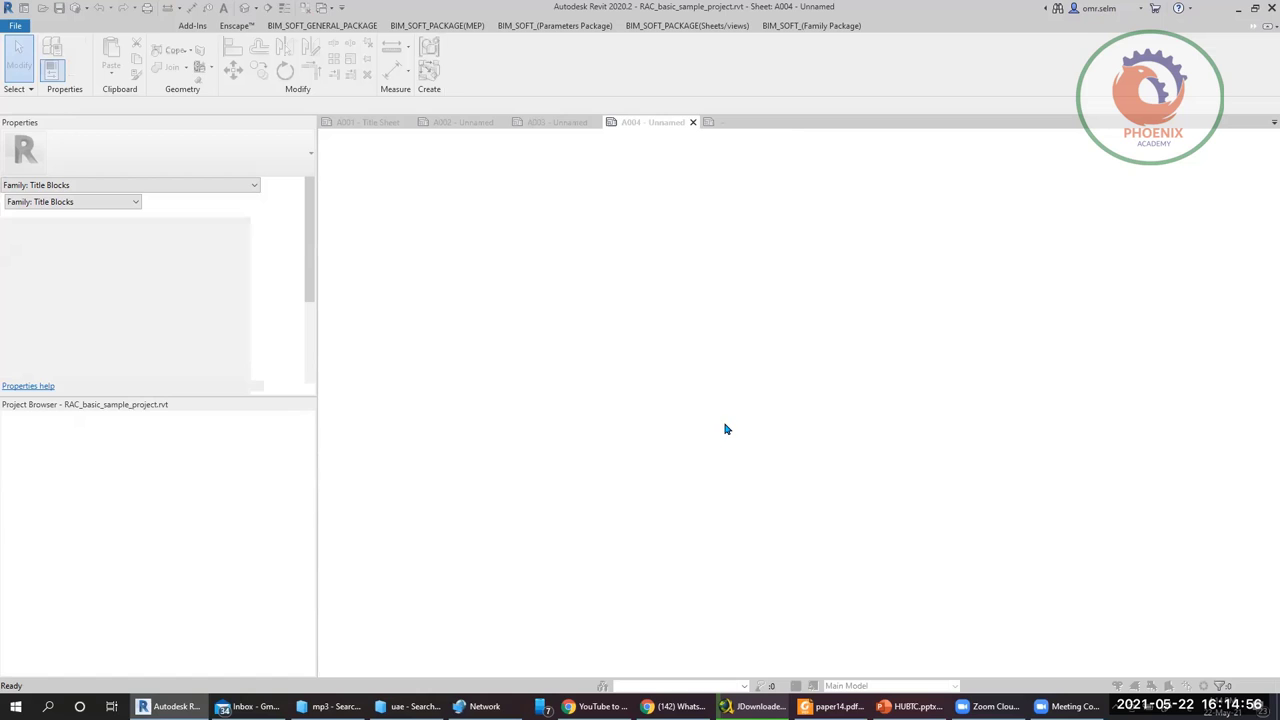
# - Overwrite the existing title block version and its parameter values, then zoom into sheet A004's title block
pyautogui.click(571, 359)
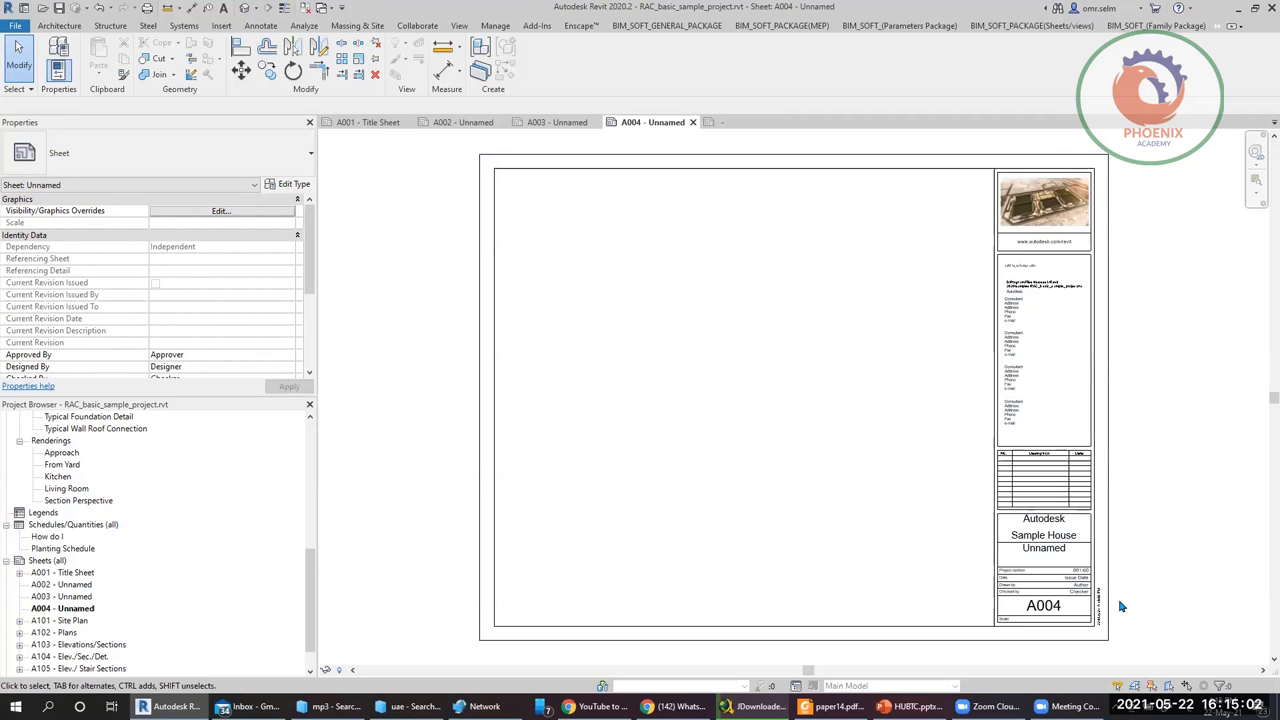
pyautogui.scroll(3, 1120, 606)
pyautogui.scroll(2, 960, 345)
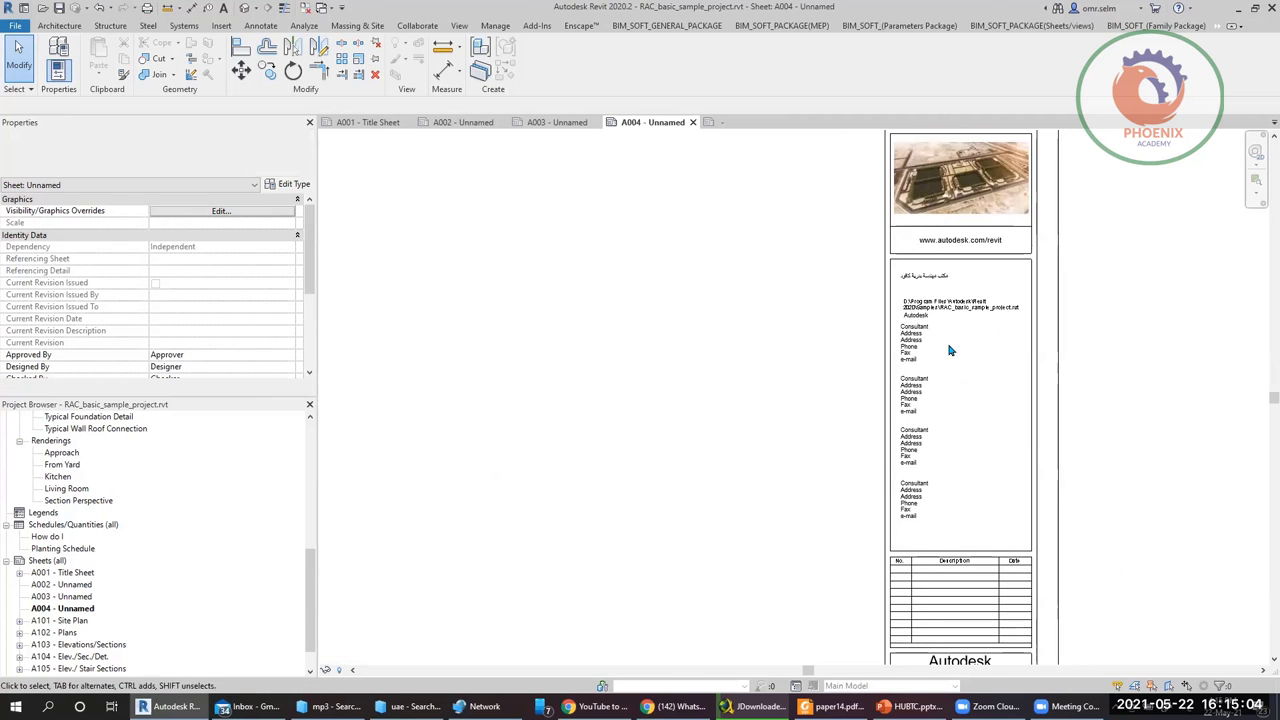
pyautogui.scroll(2, 940, 320)
pyautogui.scroll(1, 925, 290)
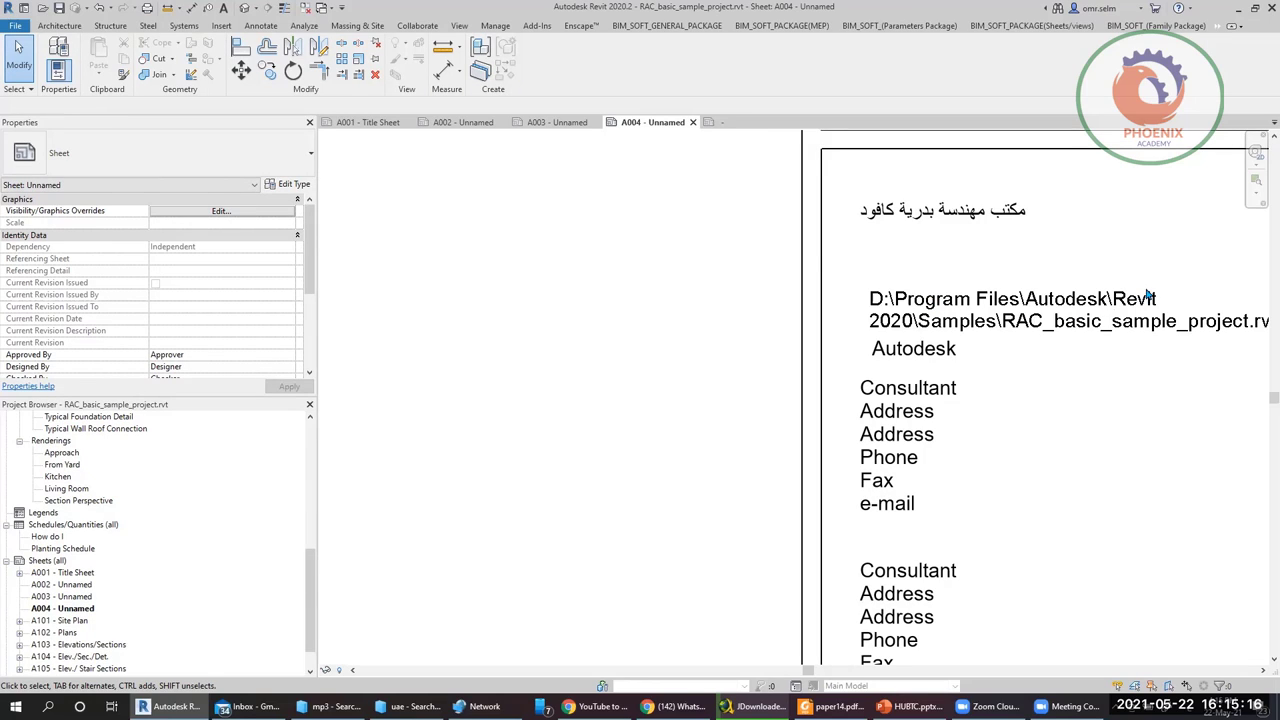
pyautogui.scroll(-1, 900, 310)
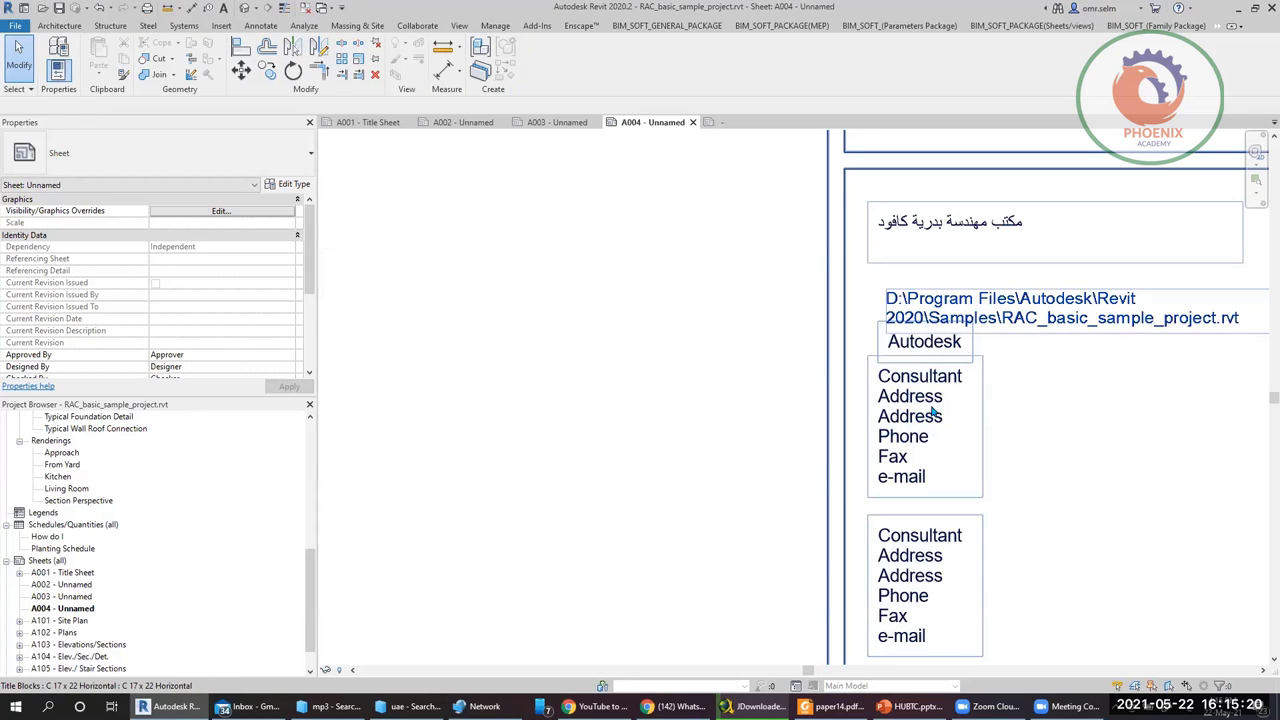
# - Select the title block and inspect the Autodesk client name label without changing it
pyautogui.click(931, 349)
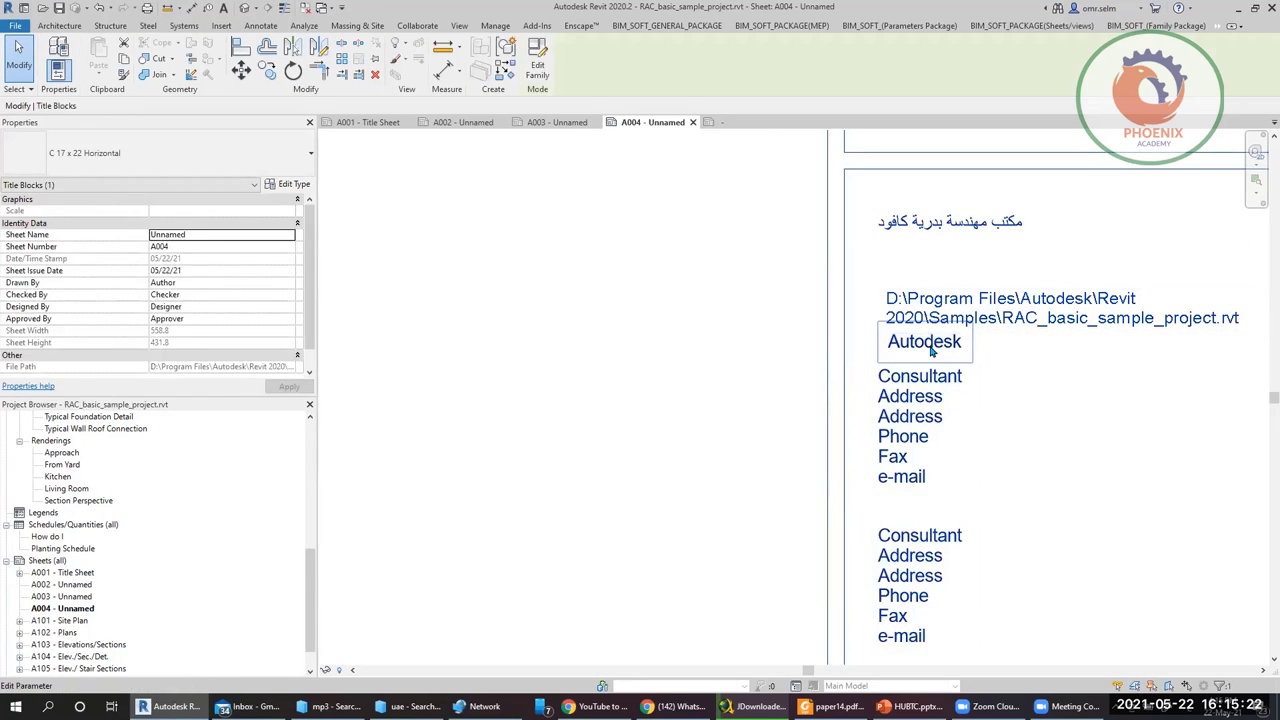
pyautogui.click(931, 349)
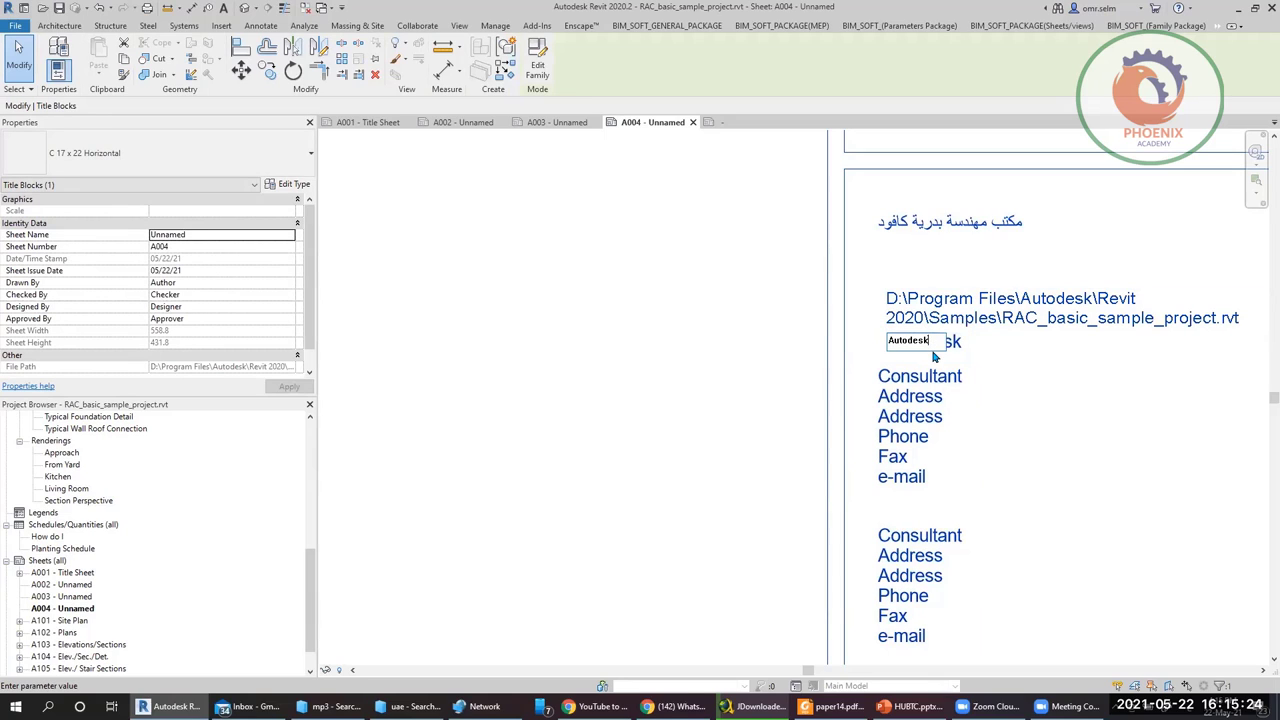
pyautogui.click(1037, 385)
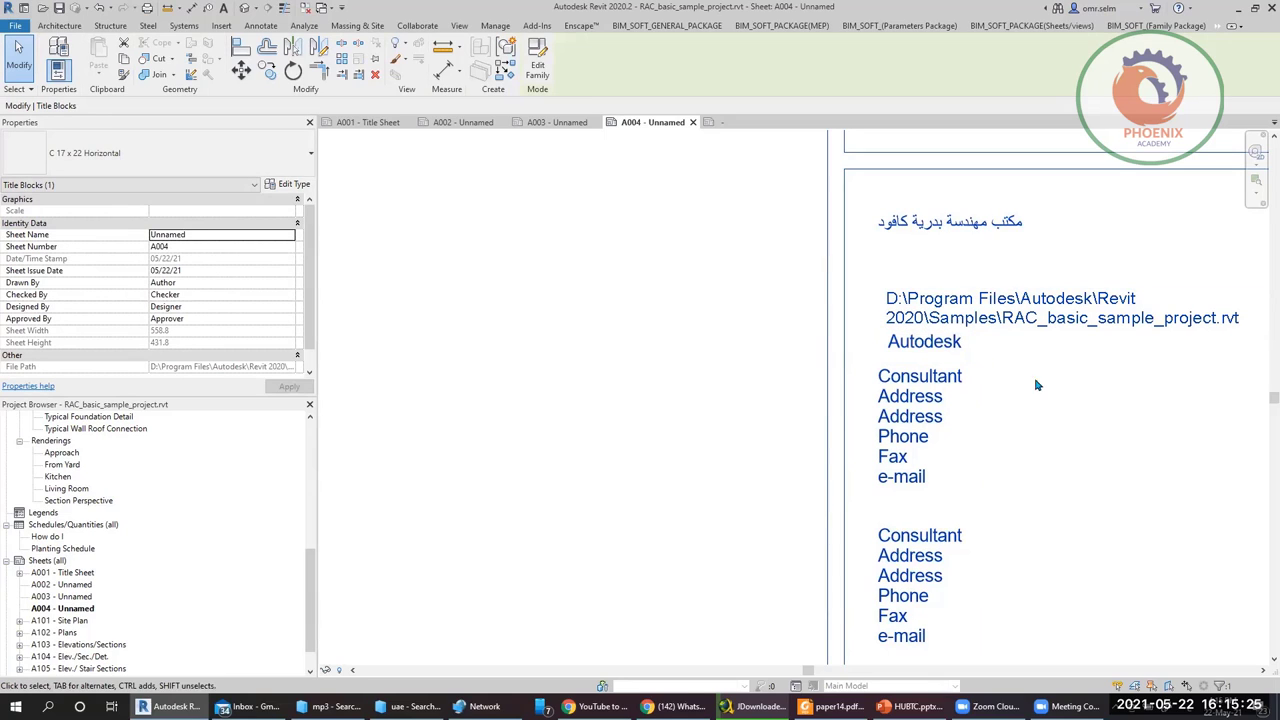
pyautogui.click(500, 27)
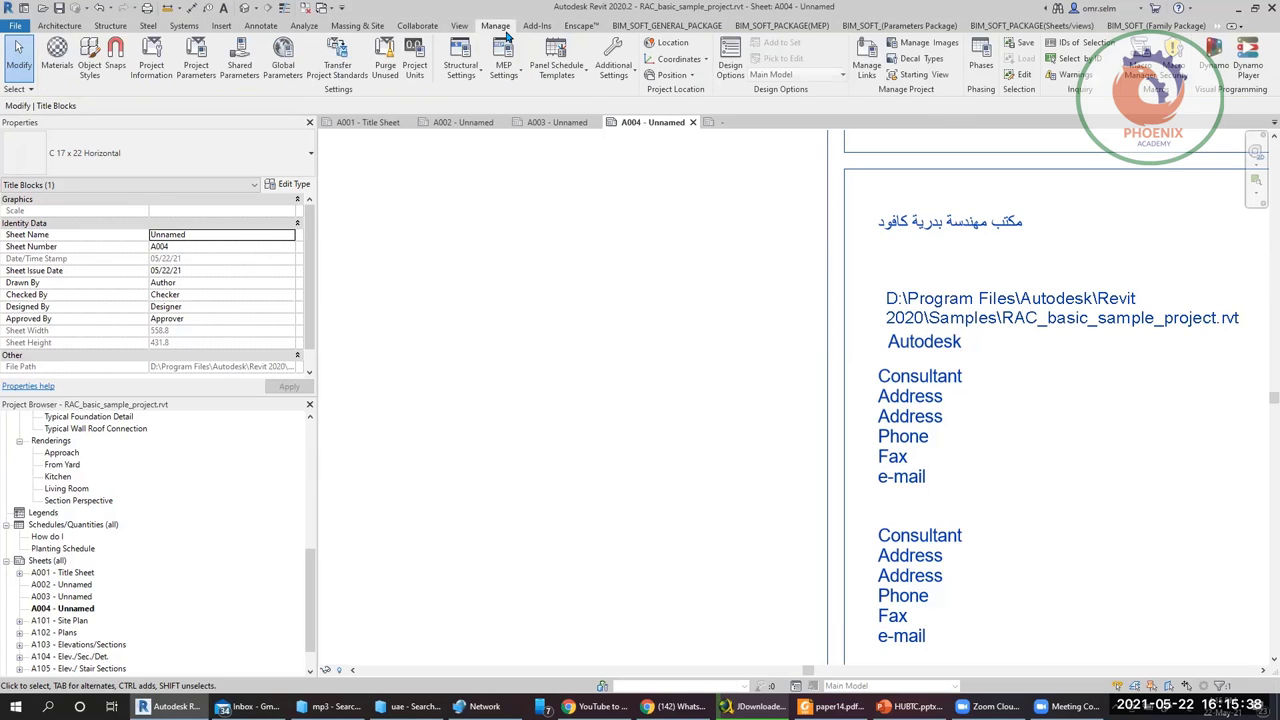
# - In Project Information, replace the Client Name 'Autodesk' with a new Arabic client name
pyautogui.click(151, 62)
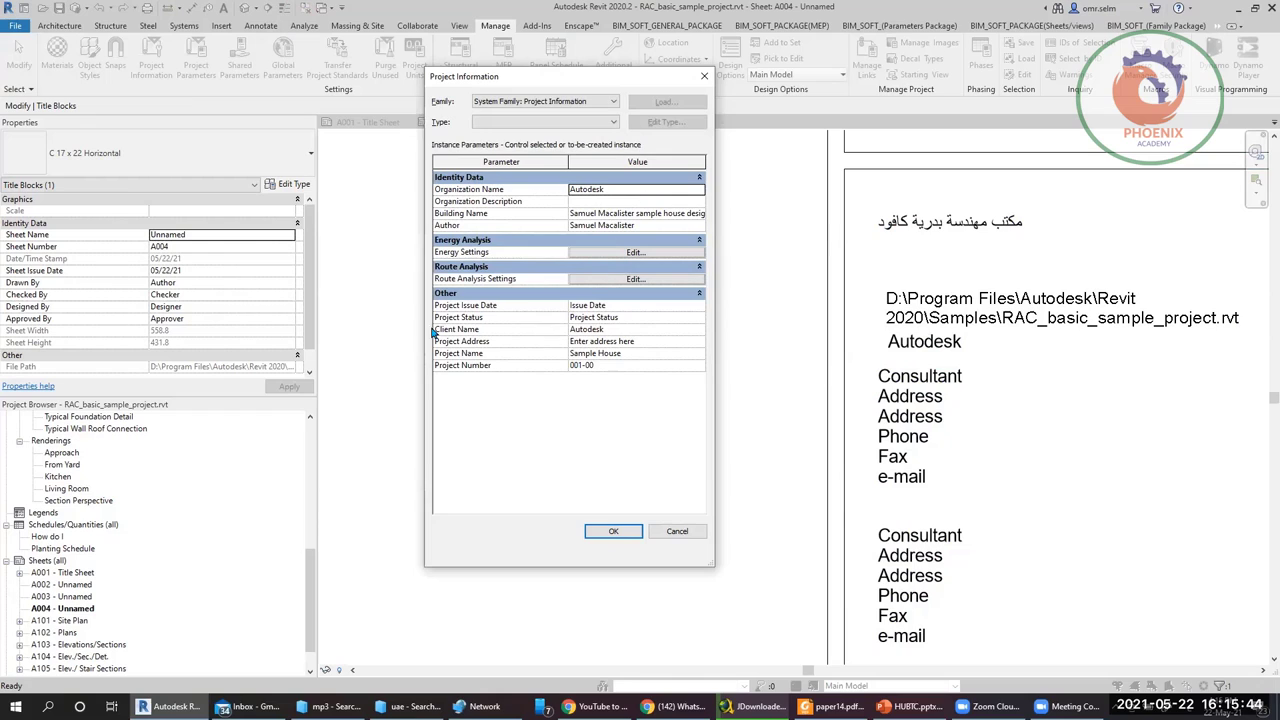
pyautogui.click(620, 329)
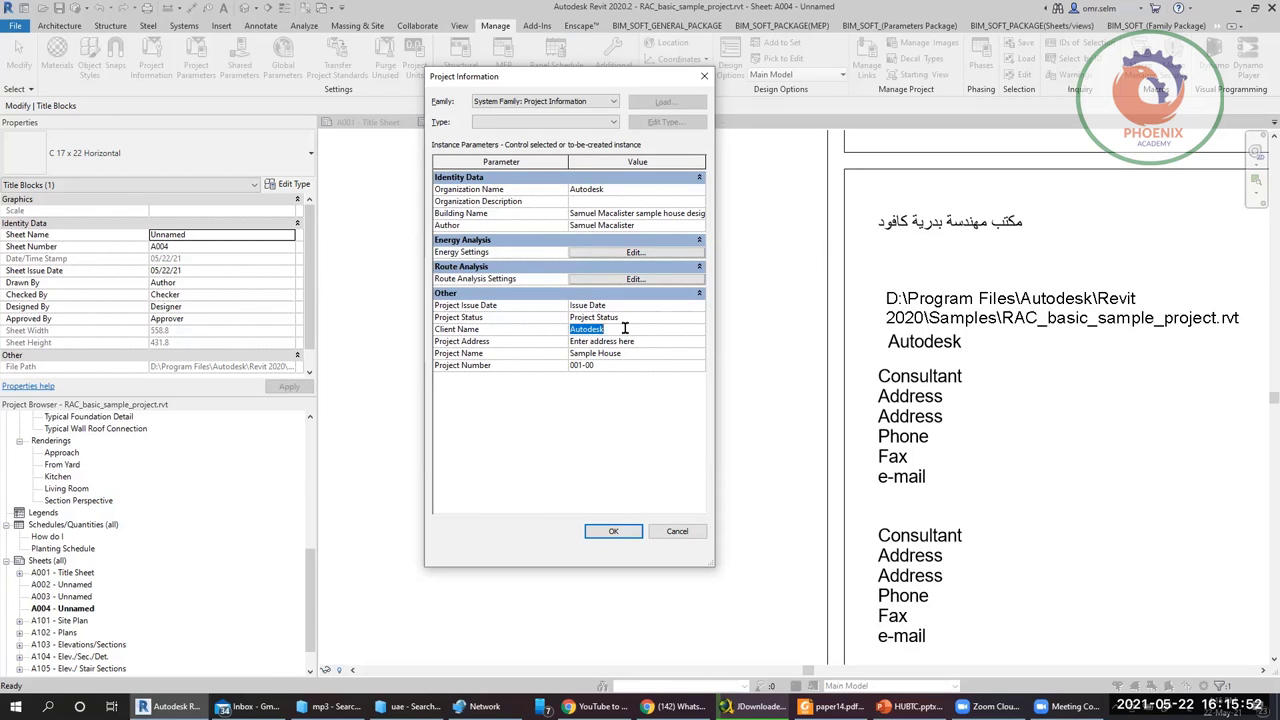
pyautogui.write('م')
pyautogui.write('هند')
pyautogui.write('س')
pyautogui.press('BackSpace')
pyautogui.press('BackSpace')
pyautogui.press('BackSpace')
pyautogui.press('BackSpace')
pyautogui.press('BackSpace')
pyautogui.write('ا')
pyautogui.write('m')
pyautogui.click(613, 531)
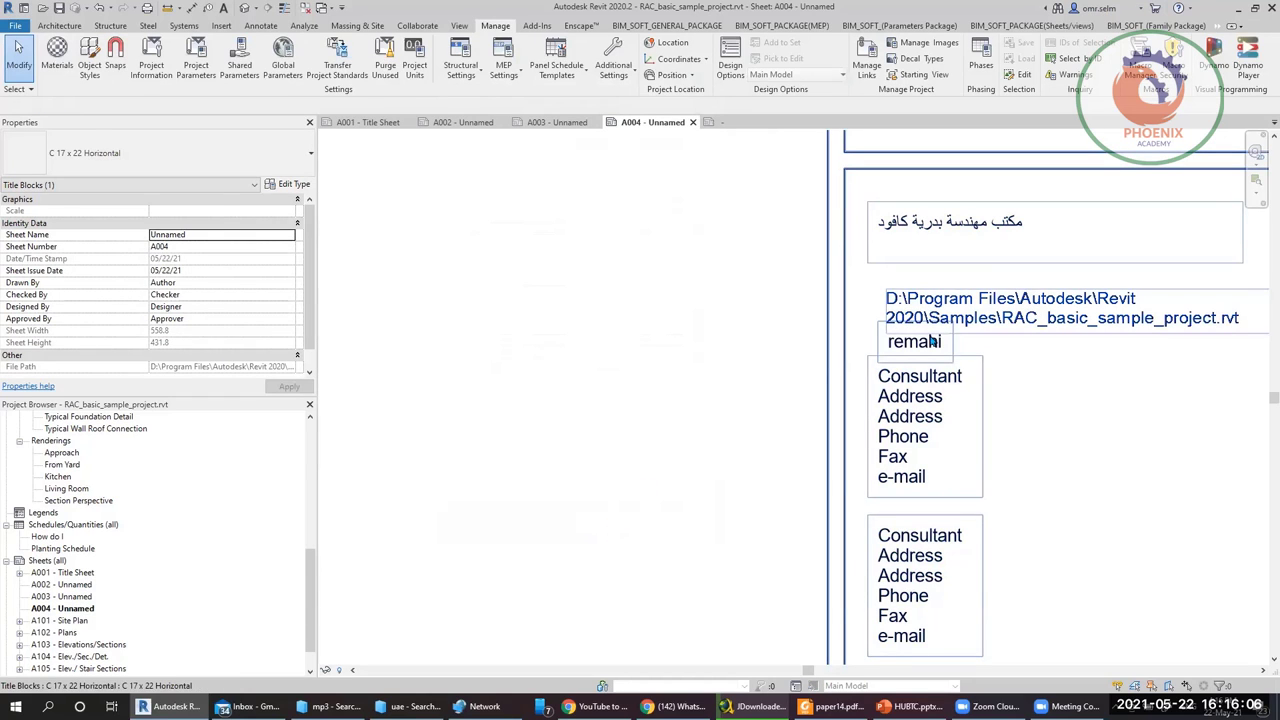
pyautogui.press('Escape')
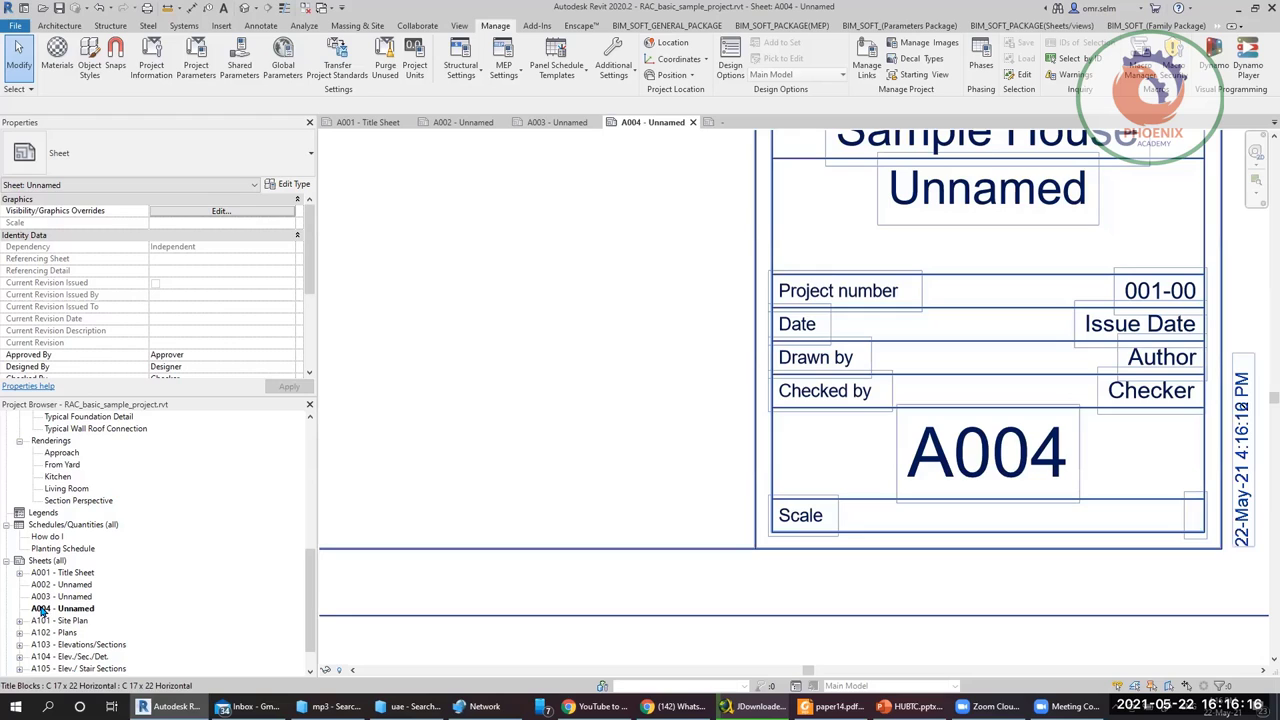
# - Renumber sheet A004 to 313 and rename it from Unnamed to 'ground'
pyautogui.click(40, 610)
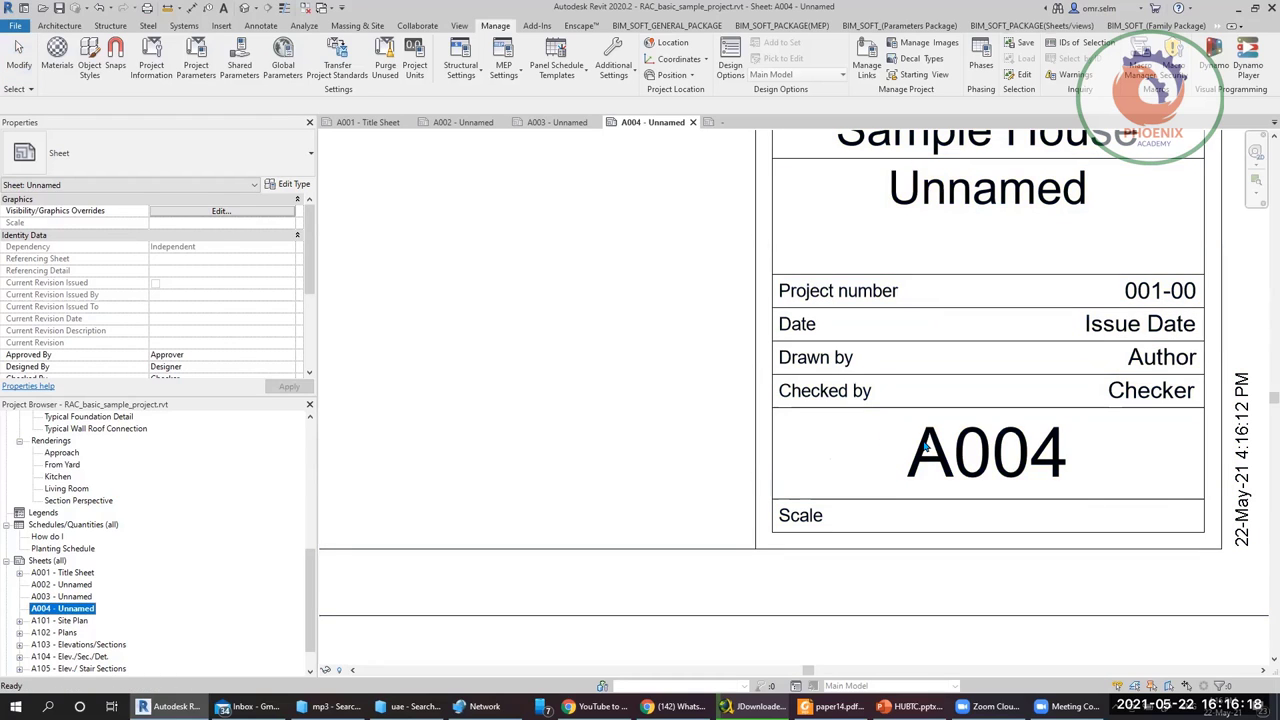
pyautogui.rightClick(58, 614)
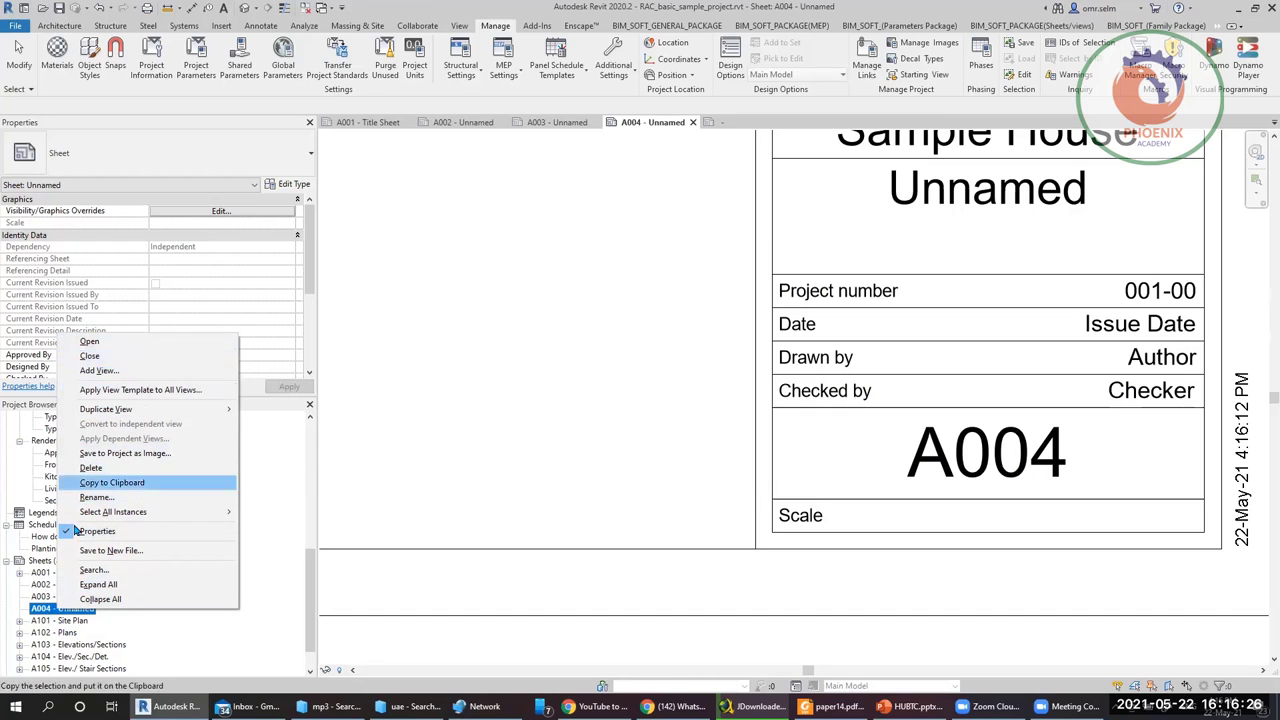
pyautogui.click(52, 615)
pyautogui.rightClick(67, 610)
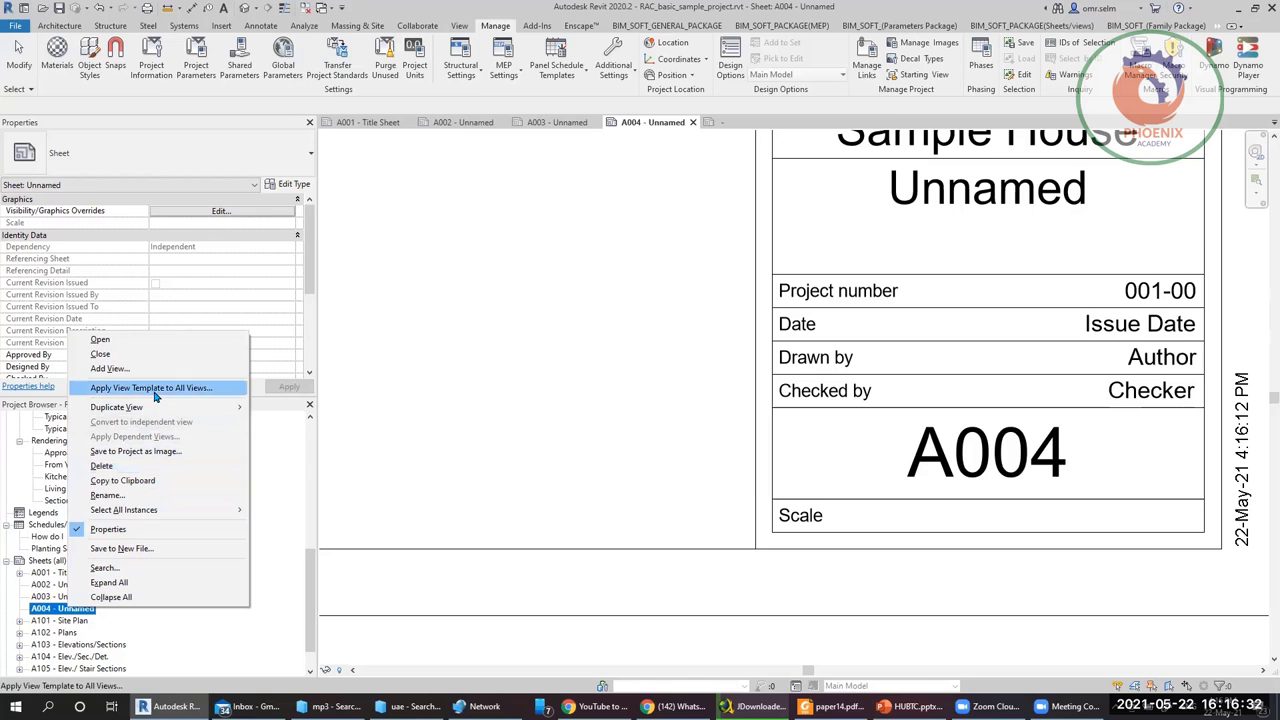
pyautogui.moveTo(124, 510)
pyautogui.click(145, 497)
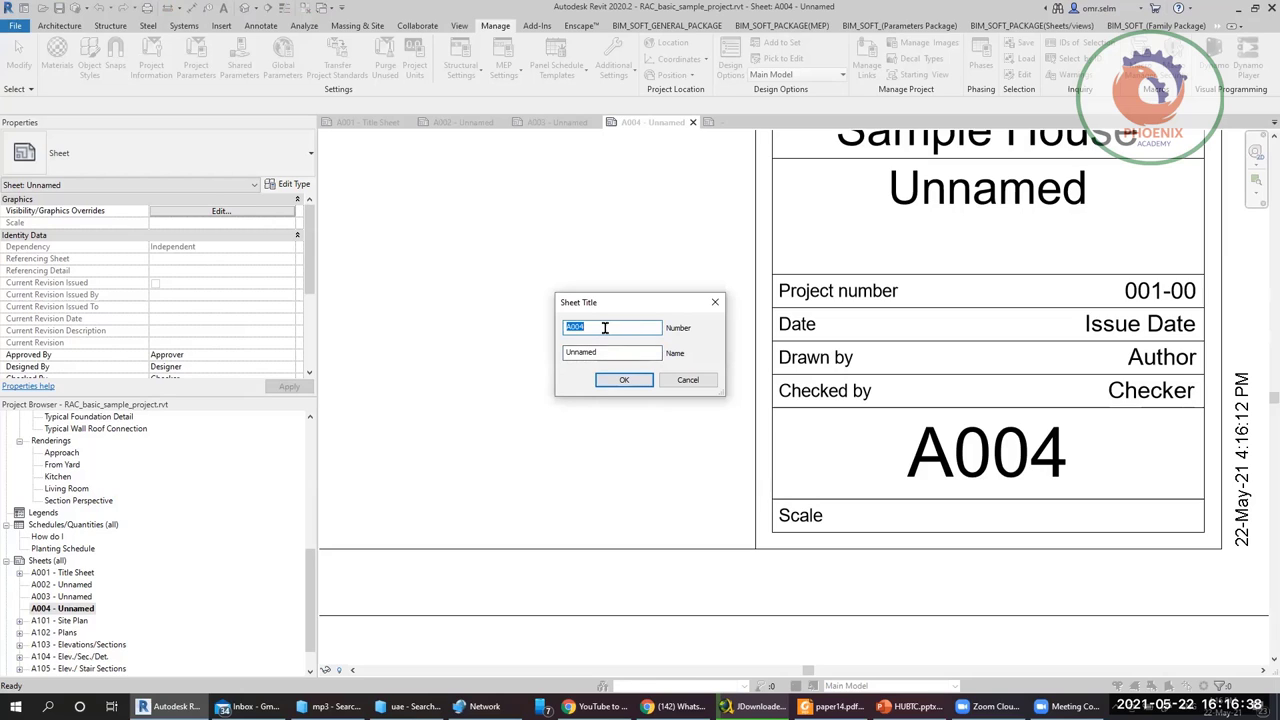
pyautogui.write('313')
pyautogui.click(604, 351)
pyautogui.moveTo(604, 351); pyautogui.dragTo(532, 352)
pyautogui.write('groun')
pyautogui.write('d')
pyautogui.click(647, 384)
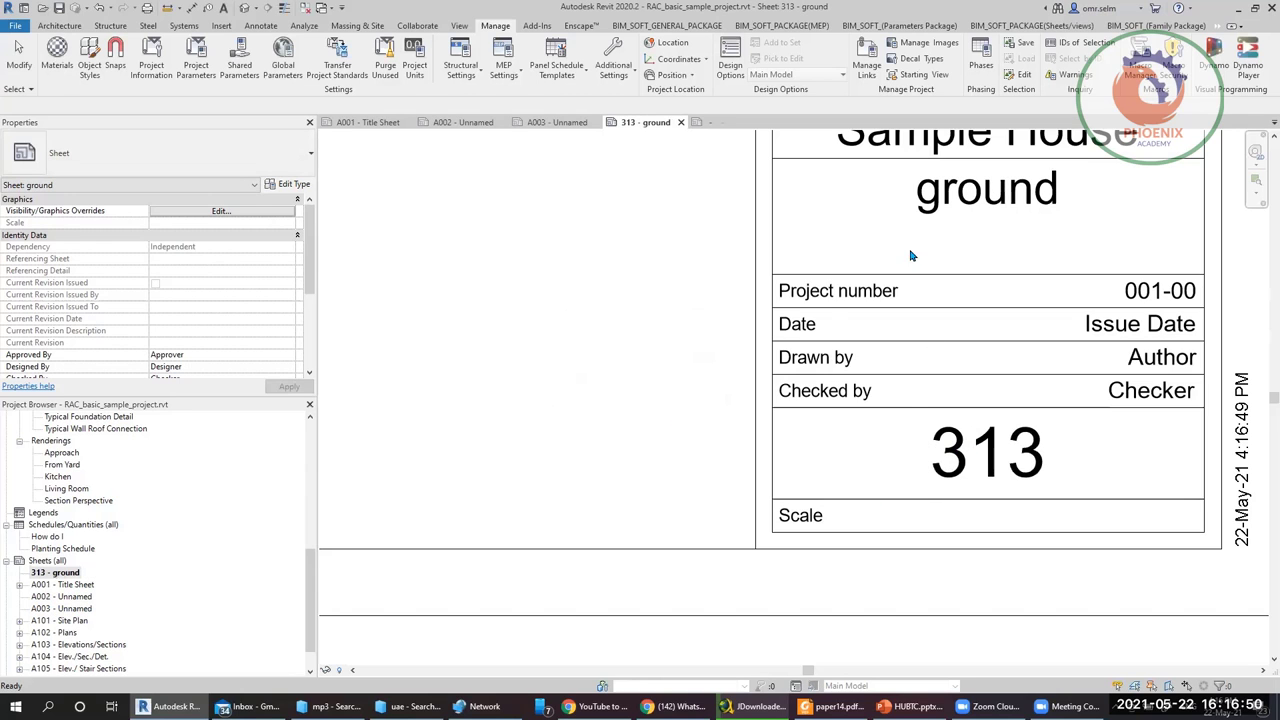
pyautogui.scroll(-1, 840, 462)
pyautogui.scroll(-1, 840, 462)
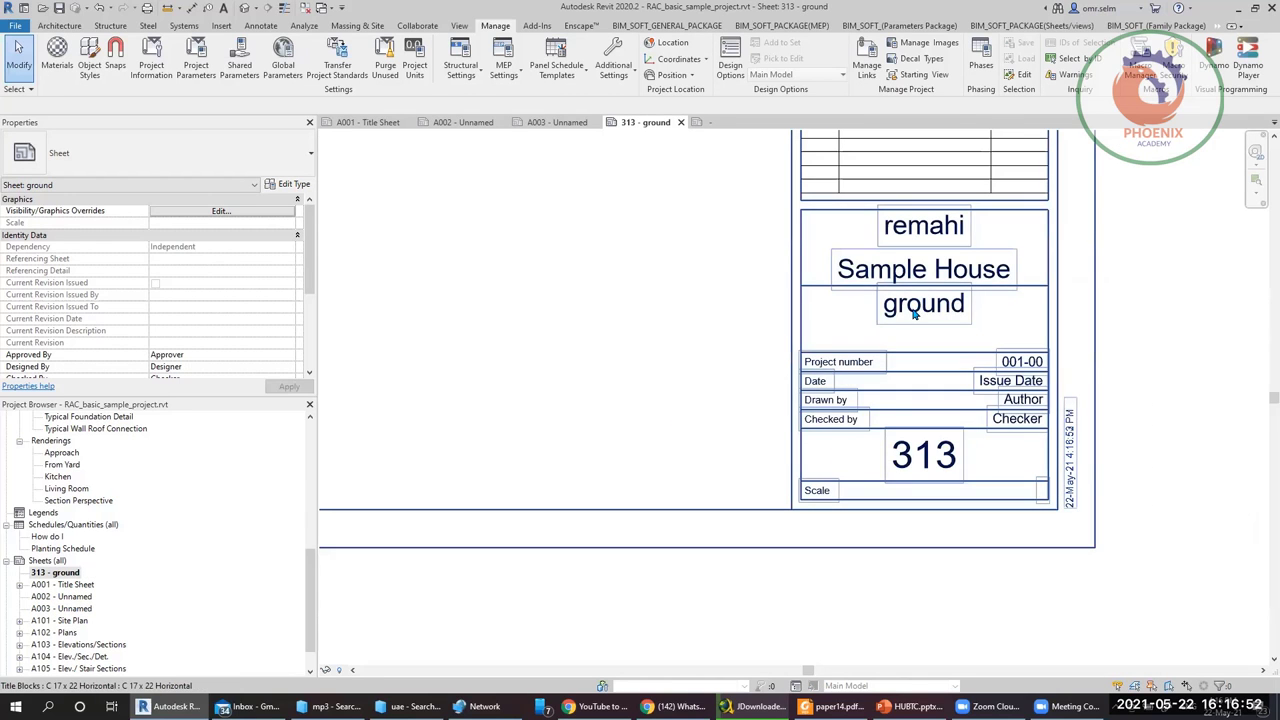
# - Select the title block and try editing the Sample House label directly, leaving it unchanged
pyautogui.scroll(1, 914, 232)
pyautogui.scroll(1, 914, 232)
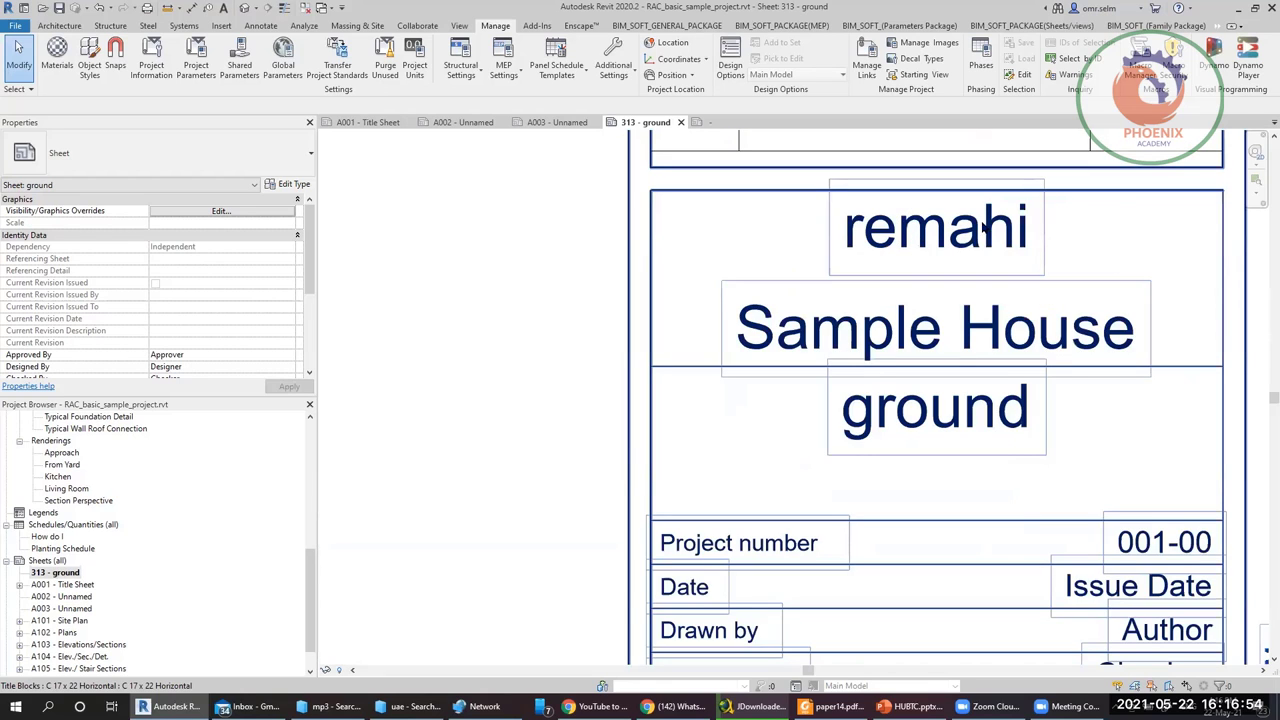
pyautogui.click(913, 336)
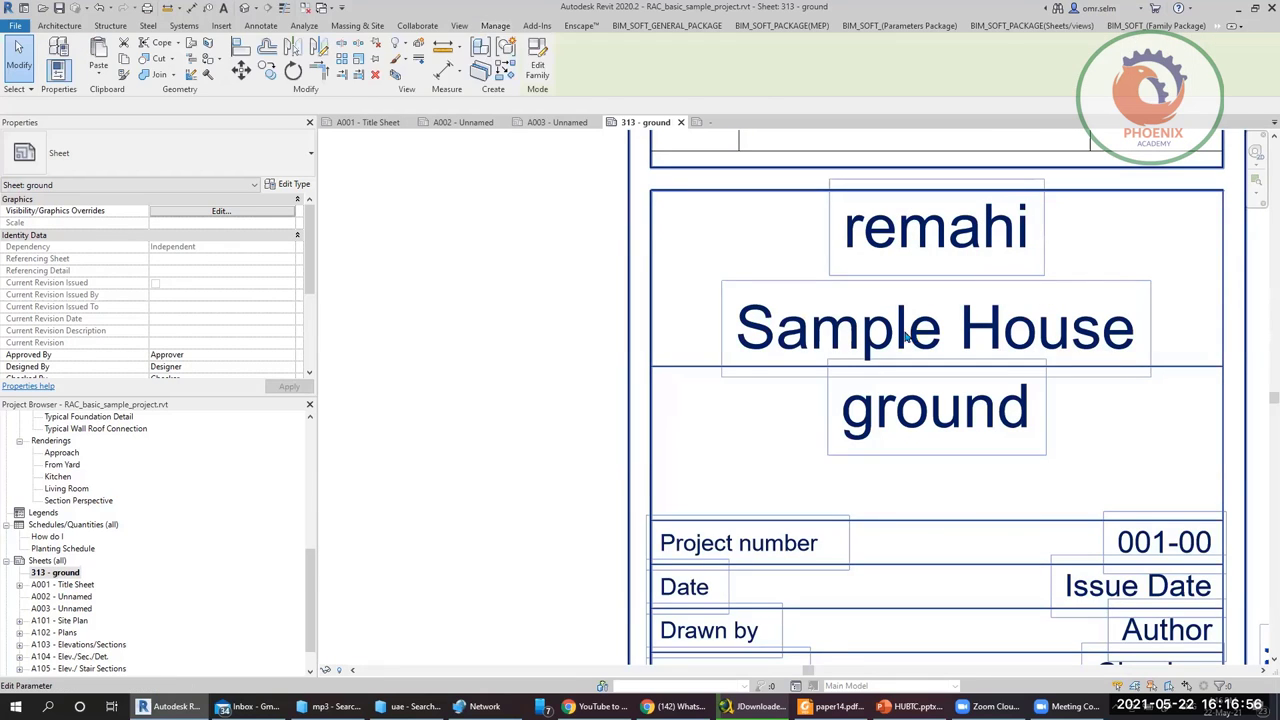
pyautogui.click(869, 347)
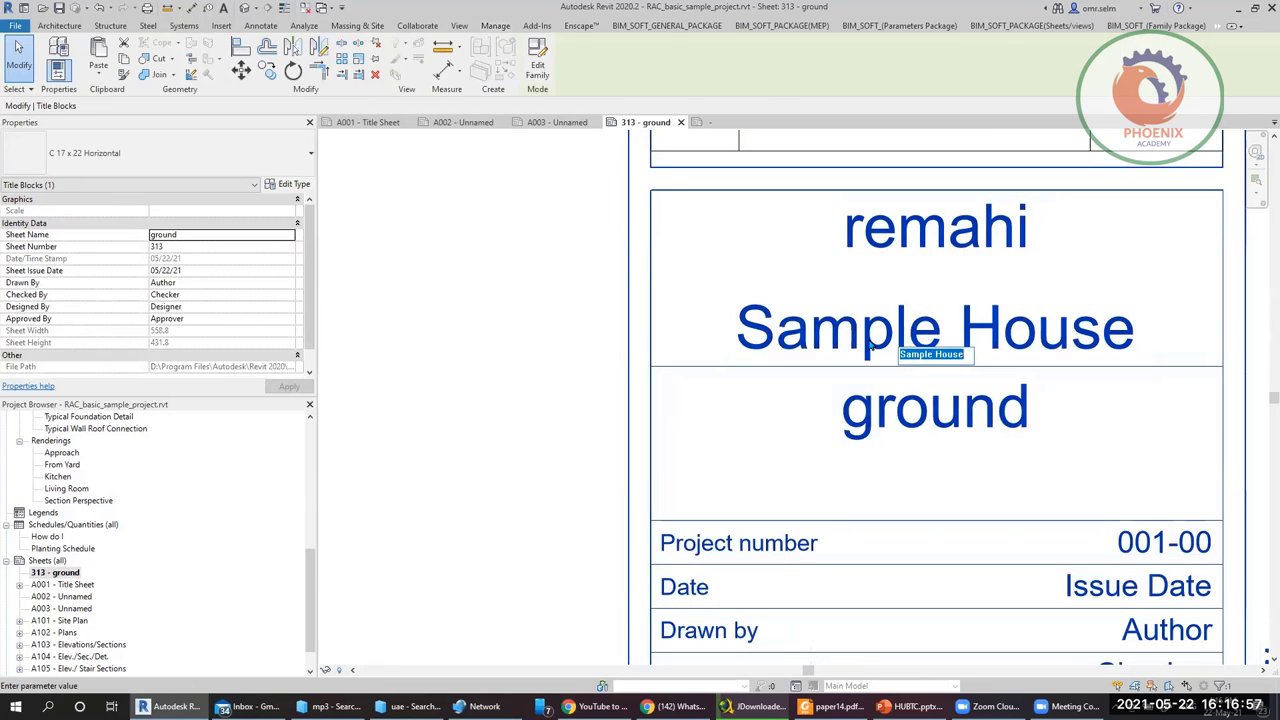
pyautogui.click(705, 263)
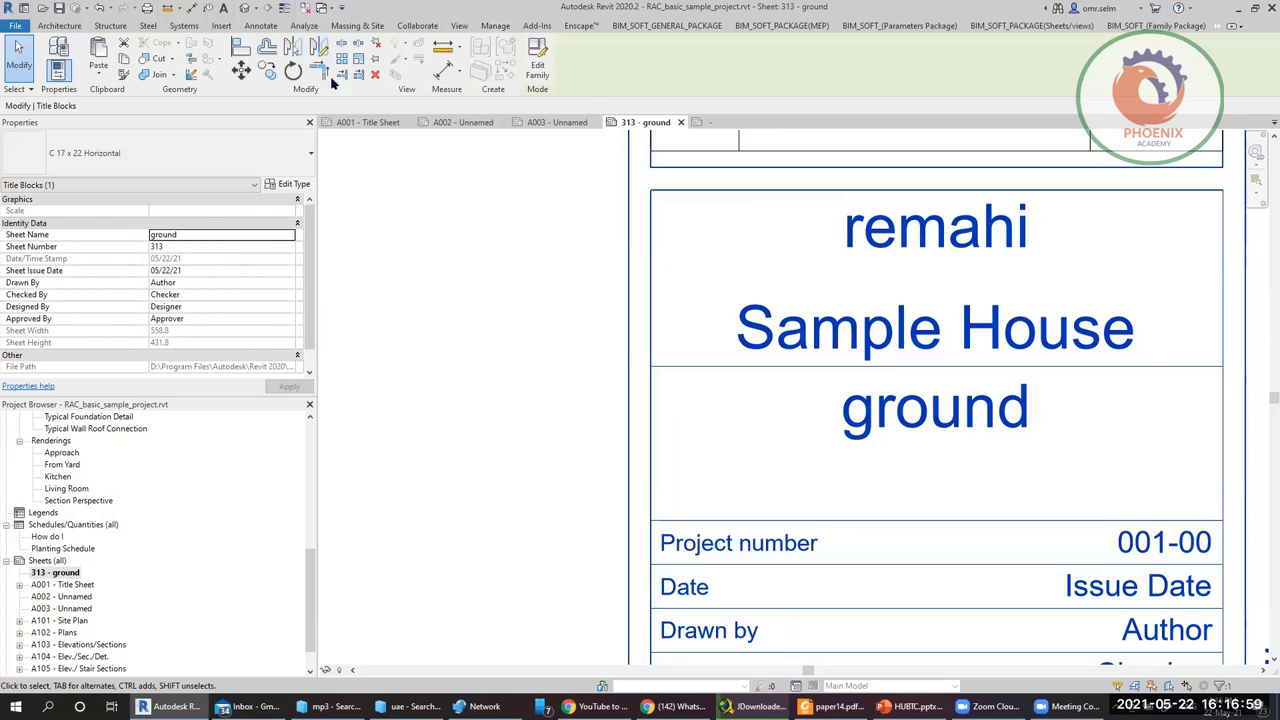
# - Change the Project Name in Project Information from Sample House to 'home'
pyautogui.click(496, 26)
pyautogui.click(152, 62)
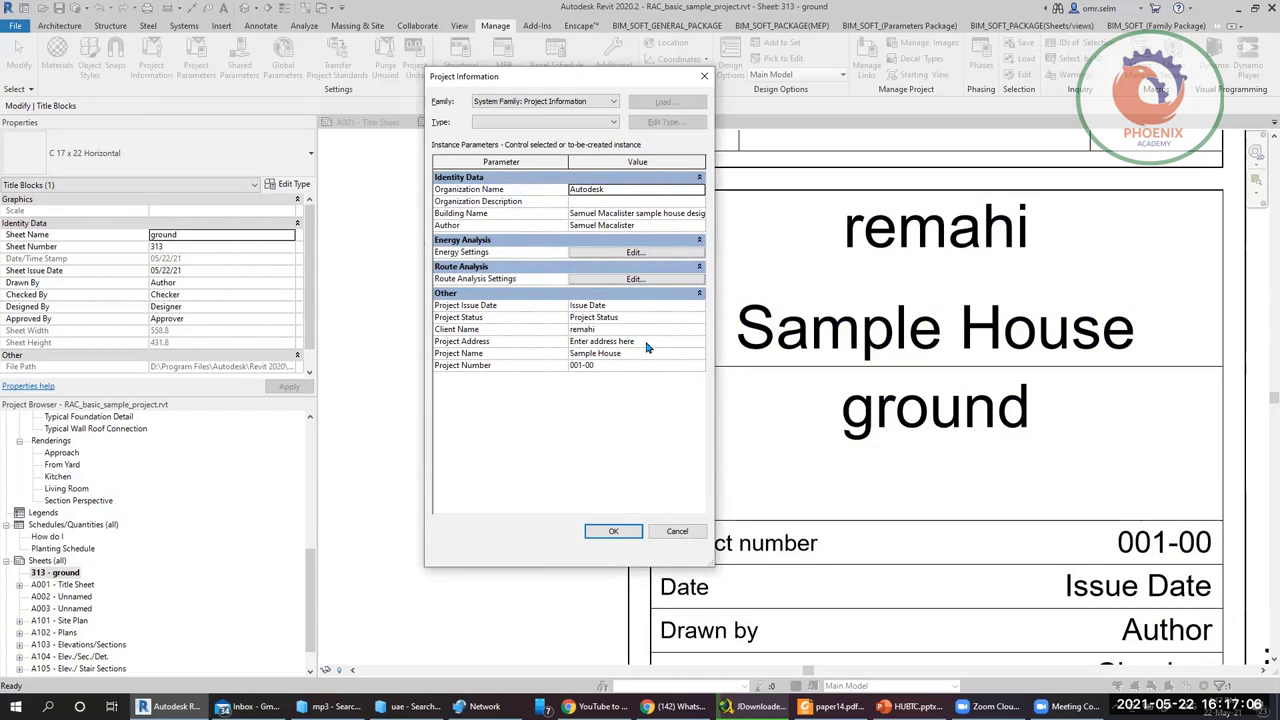
pyautogui.click(652, 343)
pyautogui.click(650, 348)
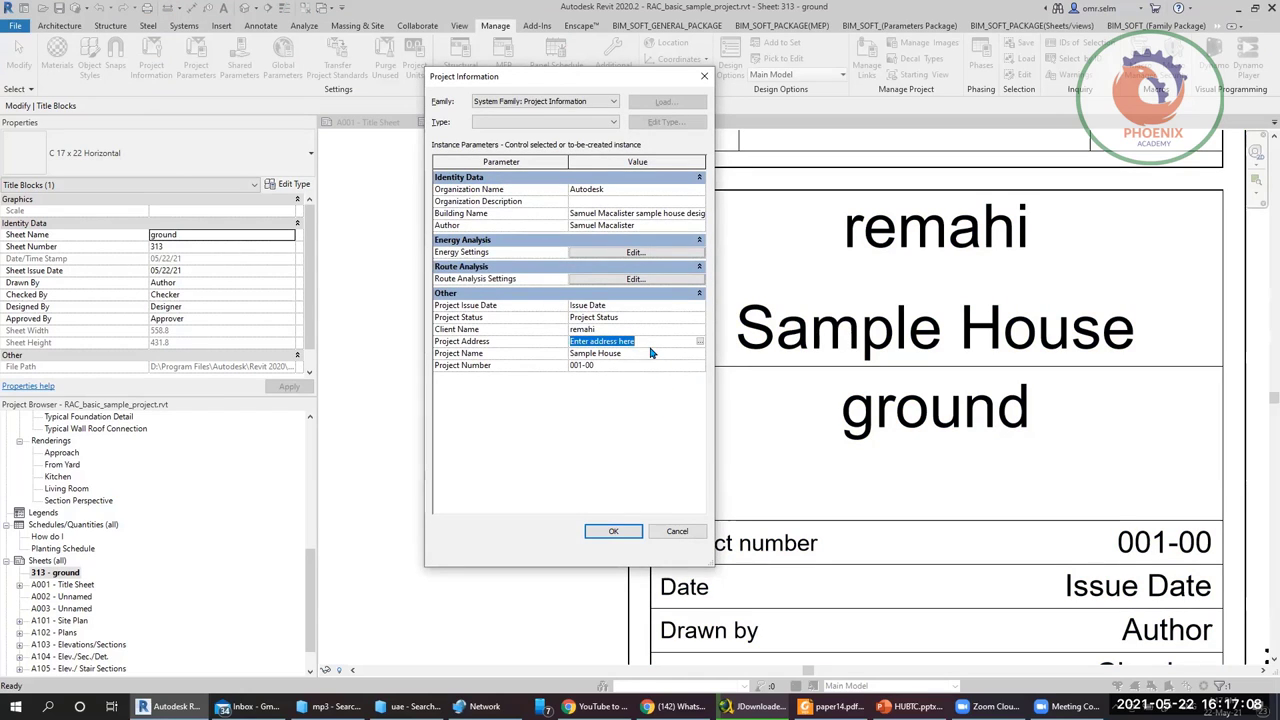
pyautogui.click(651, 353)
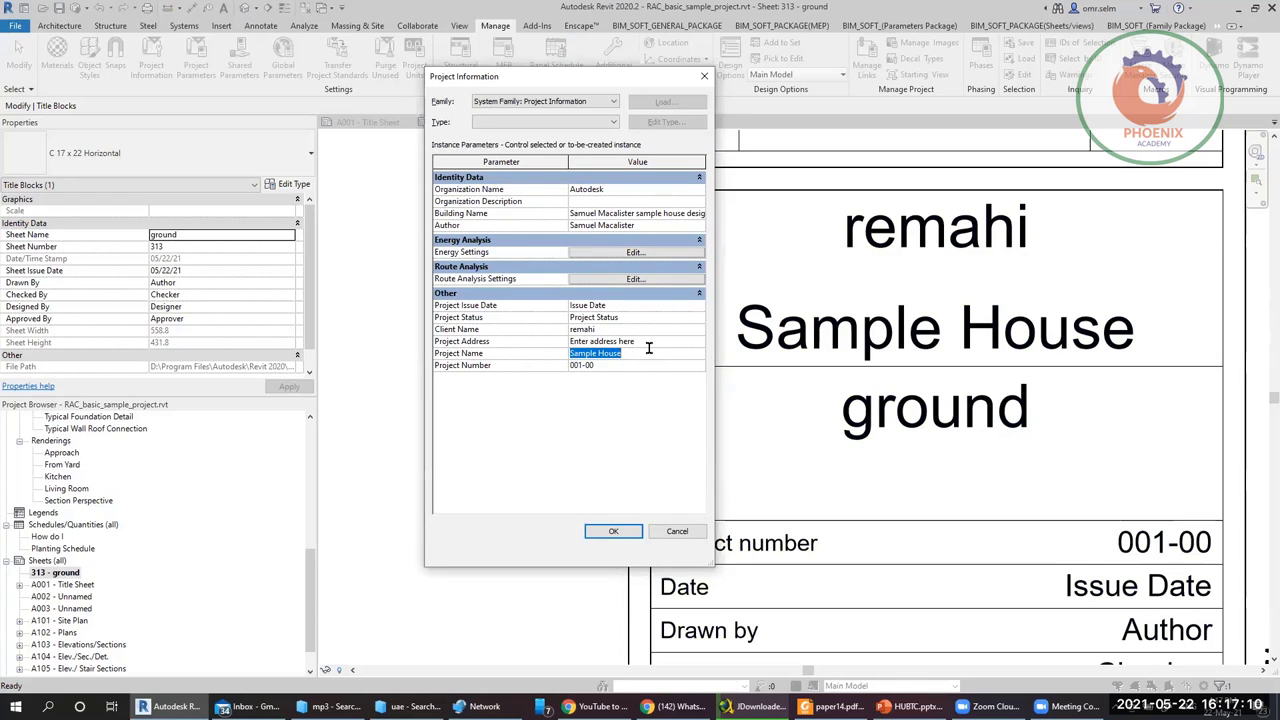
pyautogui.write('hom')
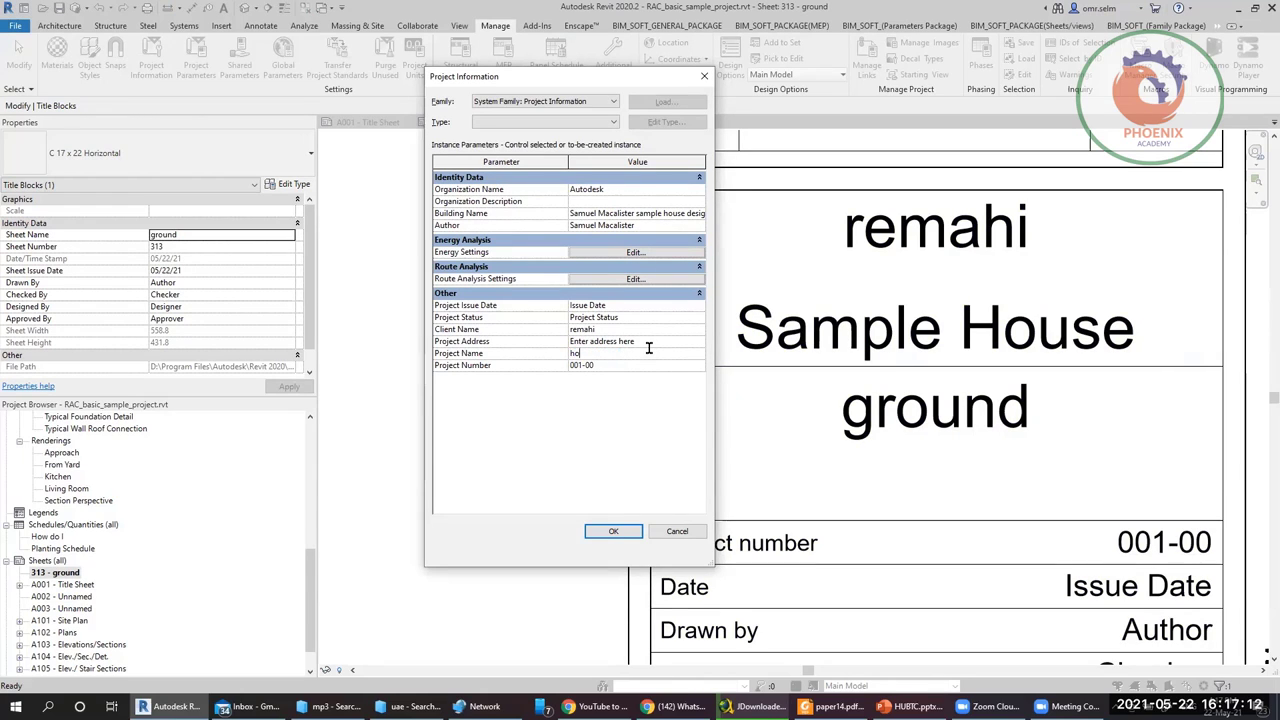
pyautogui.write('e')
pyautogui.click(610, 531)
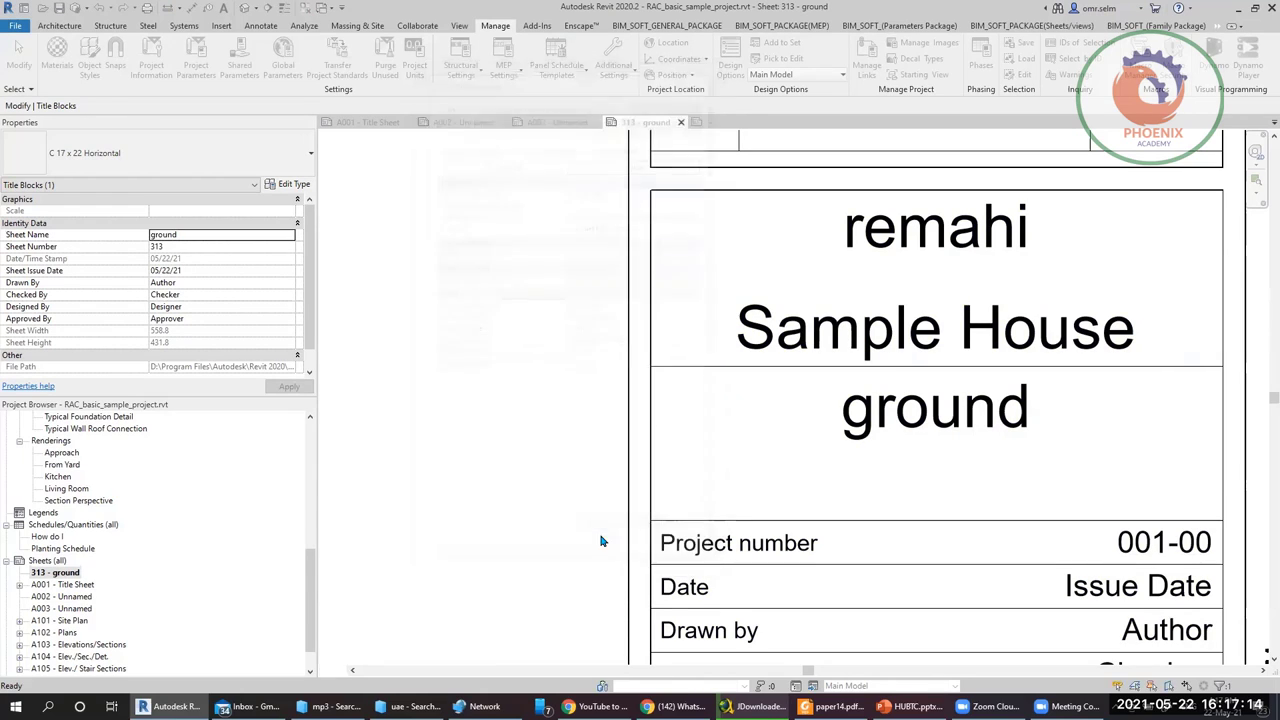
pyautogui.click(596, 545)
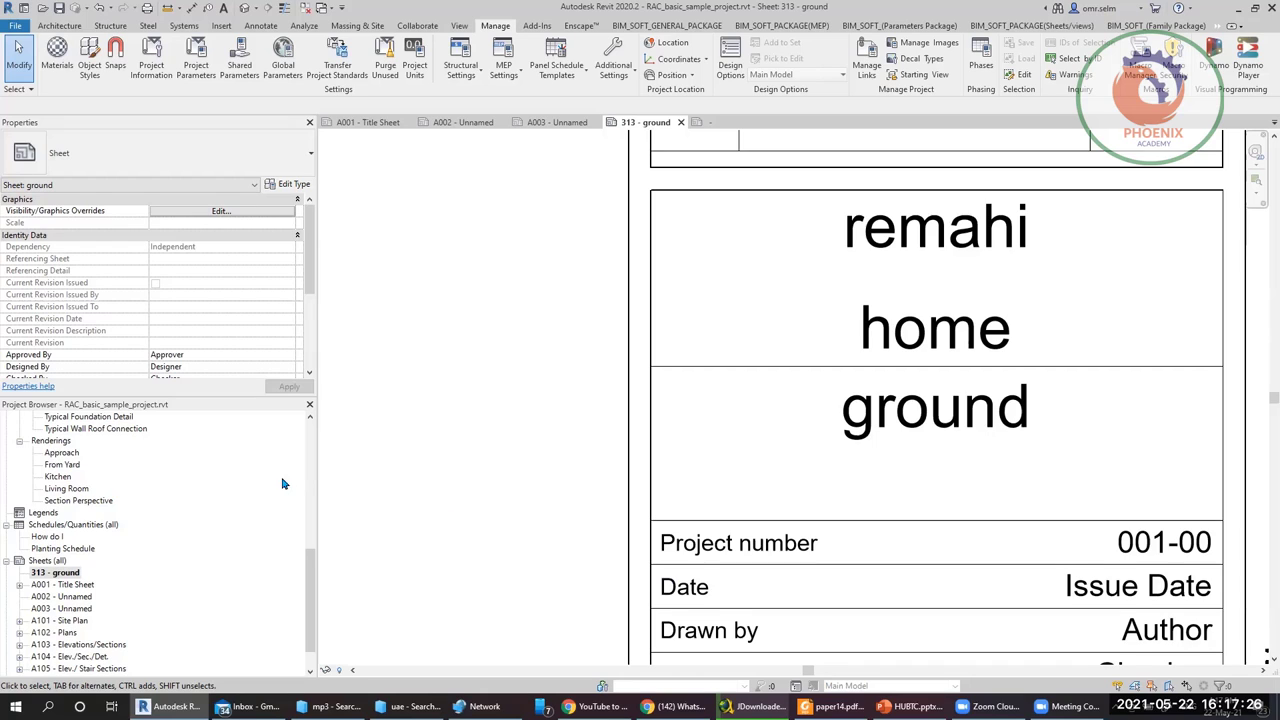
# - Zoom out to bring the whole of sheet 313 into view
pyautogui.click(308, 460)
pyautogui.click(308, 460)
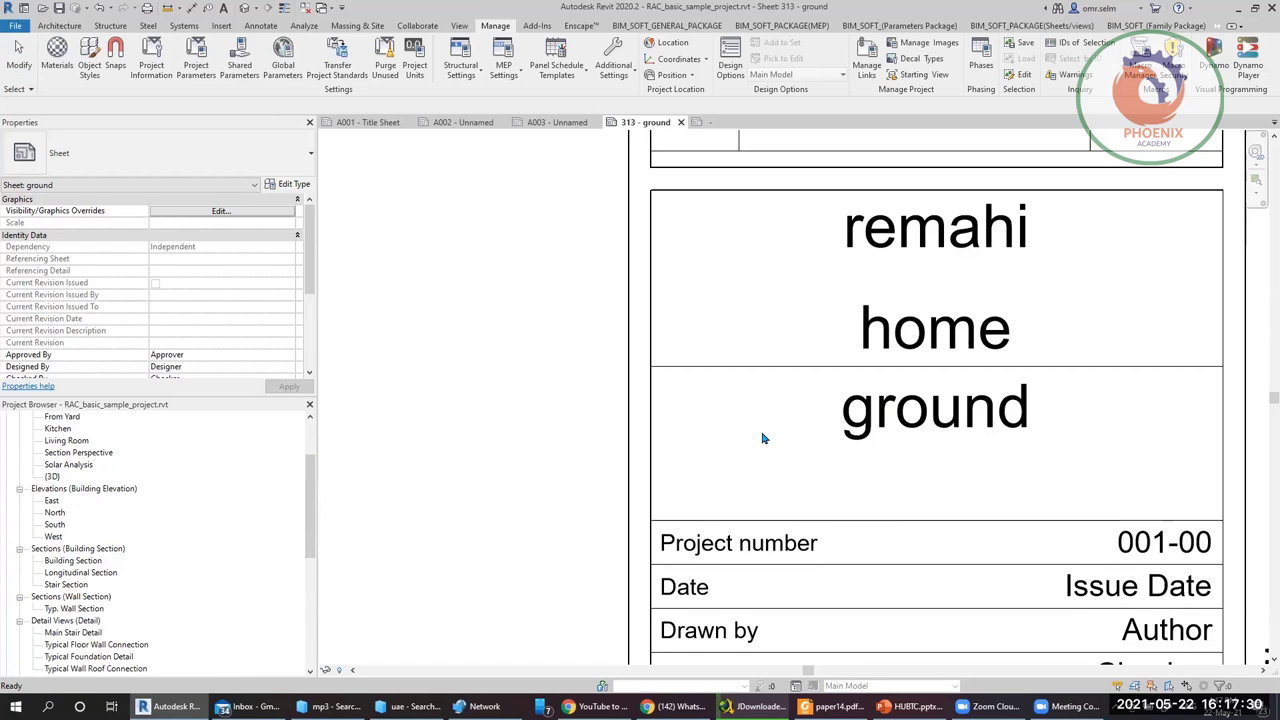
pyautogui.scroll(-2, 781, 436)
pyautogui.scroll(-3, 820, 434)
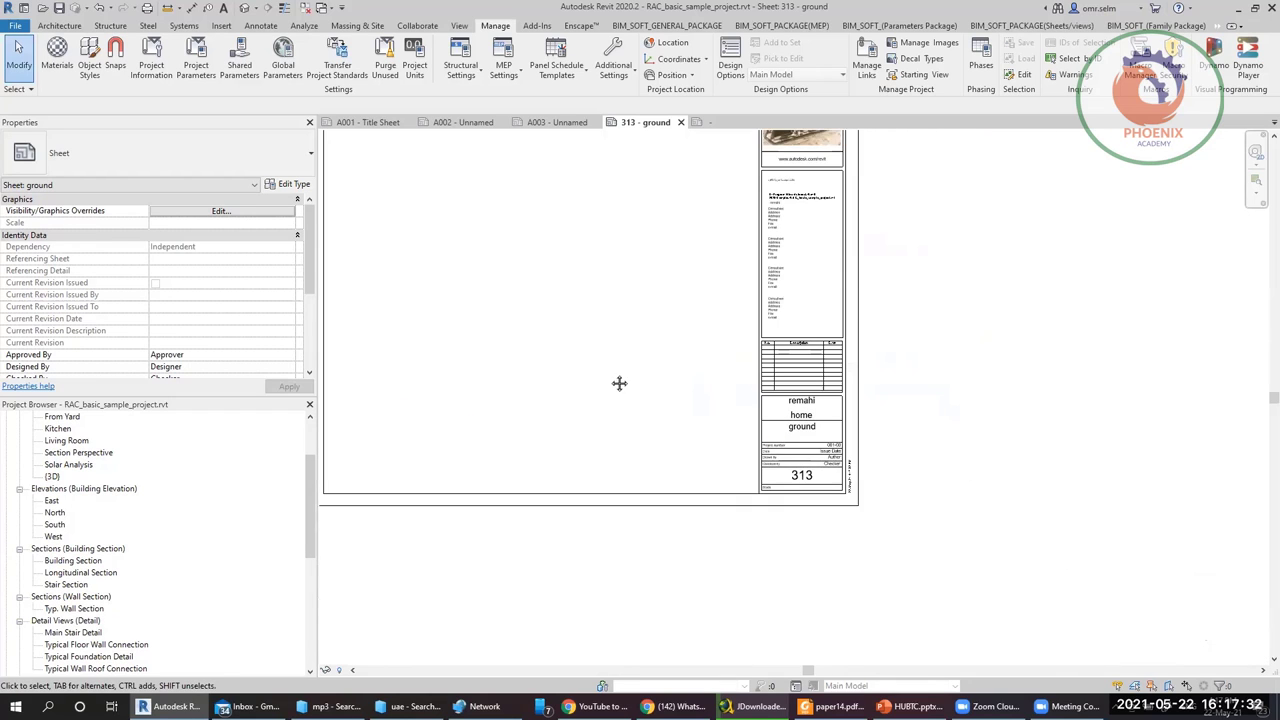
pyautogui.moveTo(617, 380); pyautogui.dragTo(757, 423, button='middle')
pyautogui.scroll(-1, 757, 423)
pyautogui.scroll(3, 80, 460)
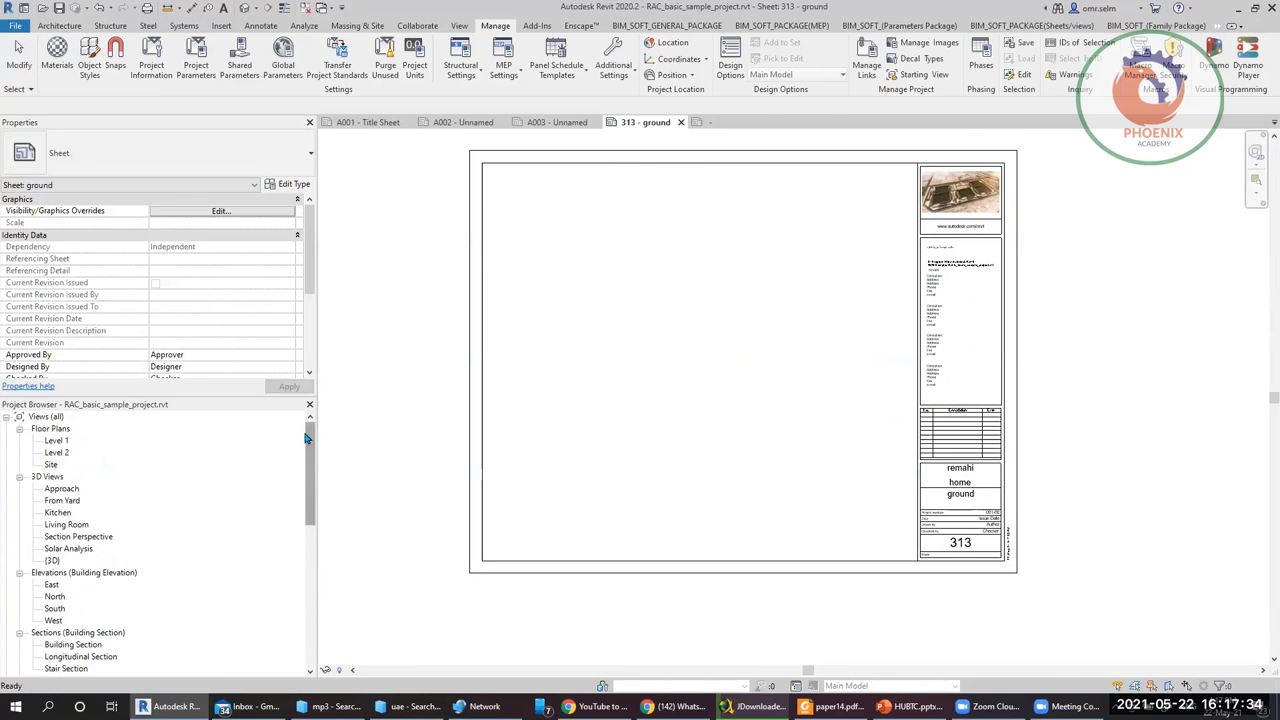
pyautogui.moveTo(58, 442); pyautogui.dragTo(662, 378)
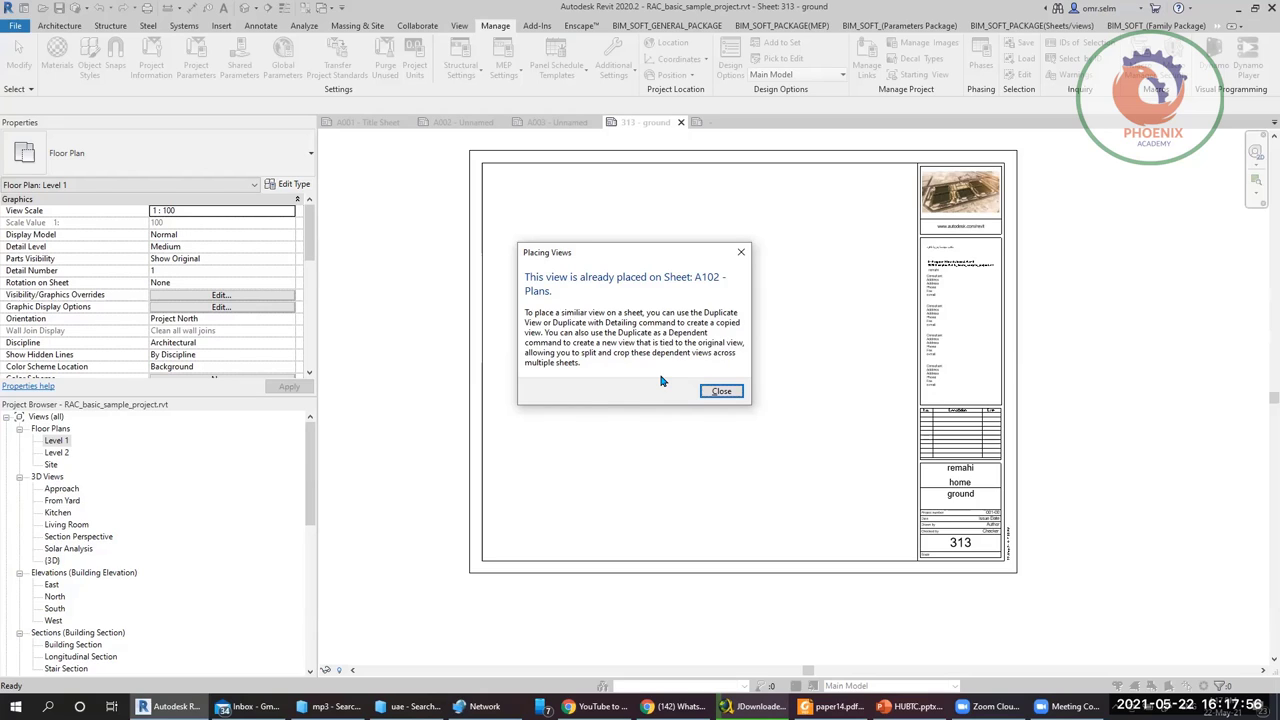
pyautogui.click(720, 391)
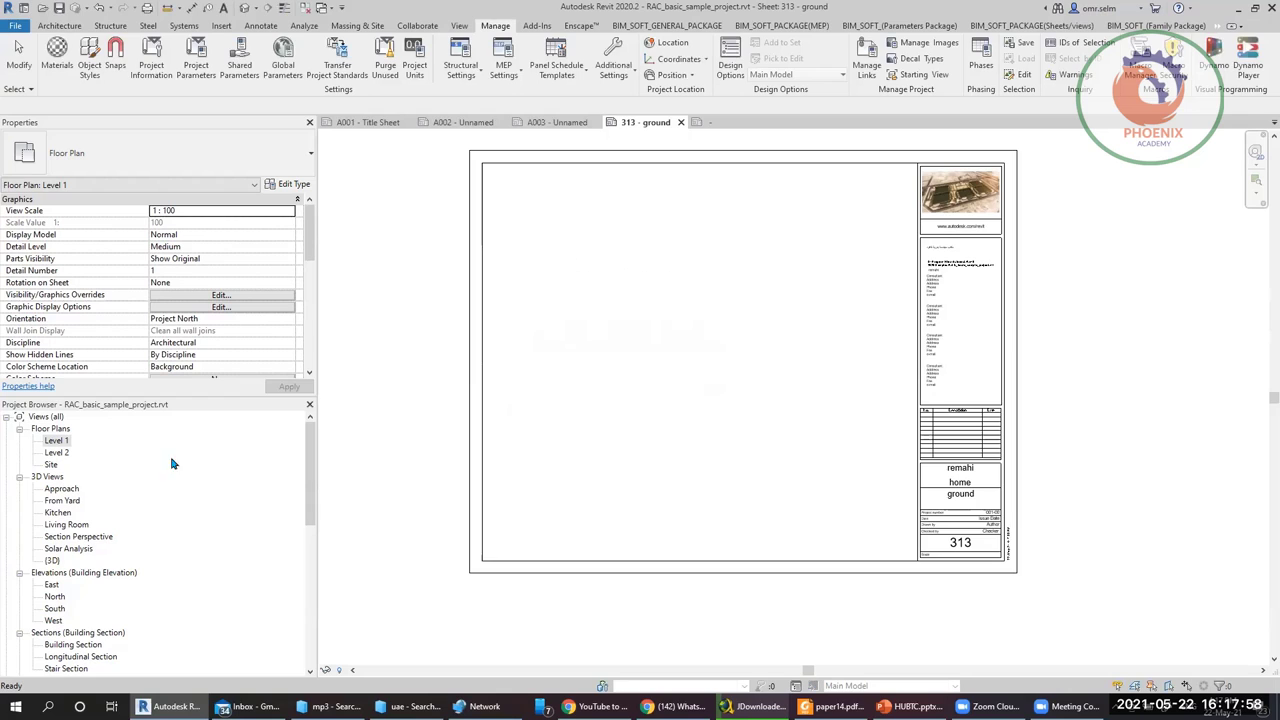
# - Duplicate Level 1 plainly as Copy 1 and with detailing as Copy 2, then open Copy 1
pyautogui.rightClick(54, 442)
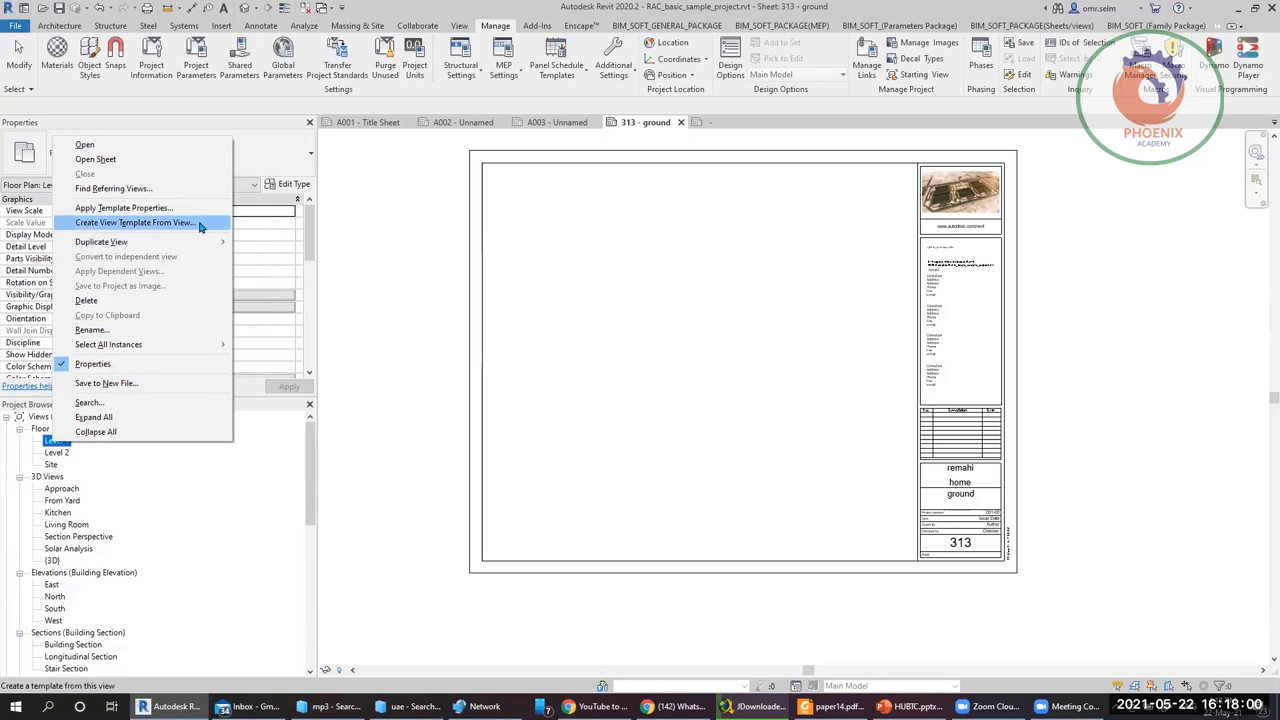
pyautogui.moveTo(101, 242)
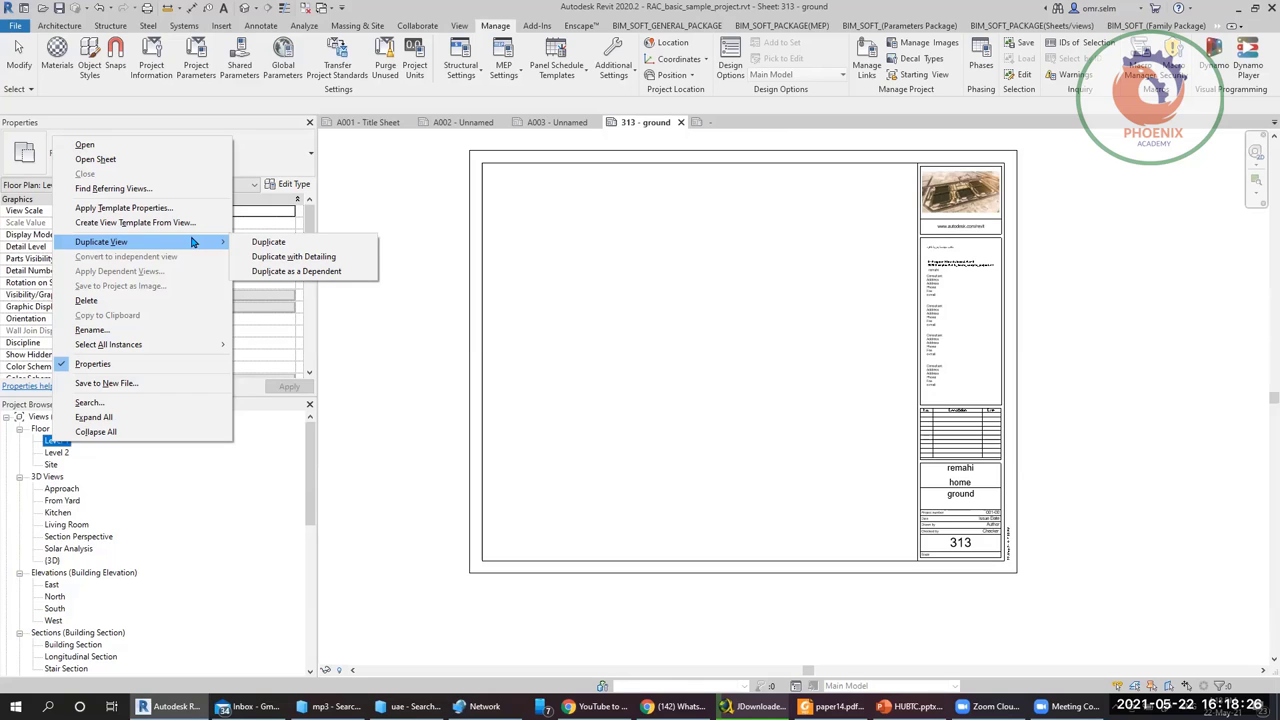
pyautogui.click(270, 243)
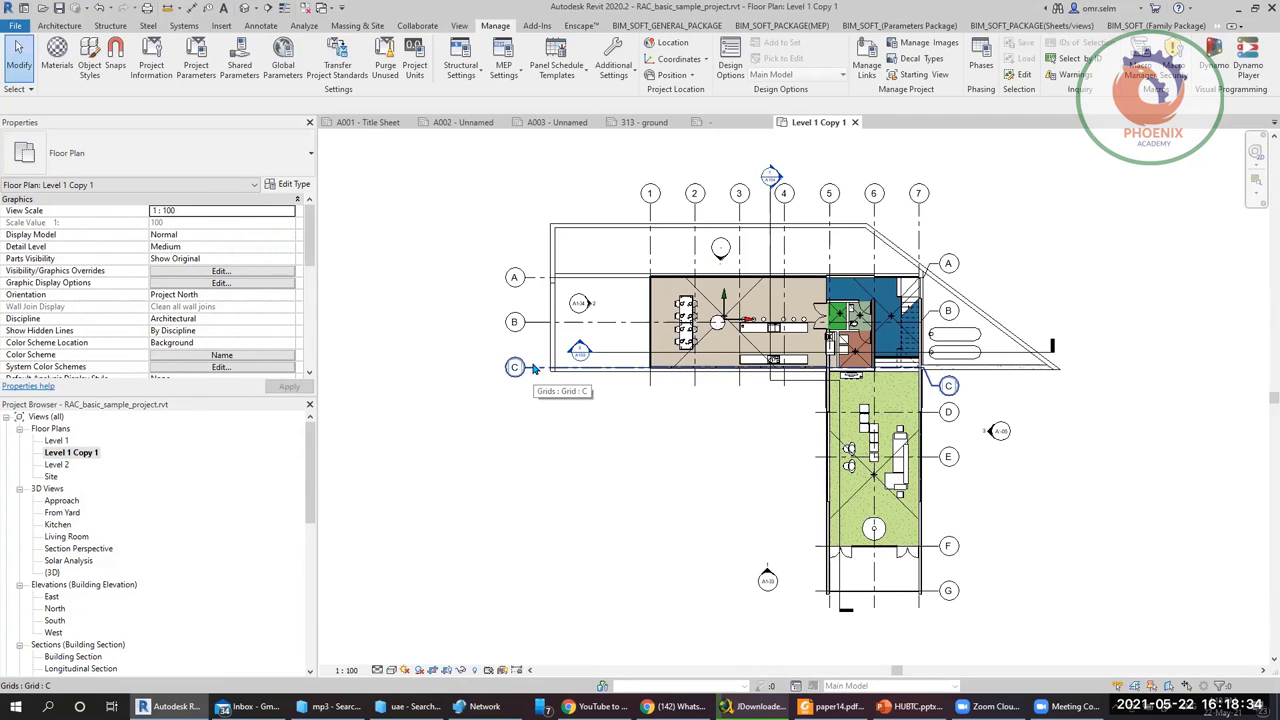
pyautogui.rightClick(66, 441)
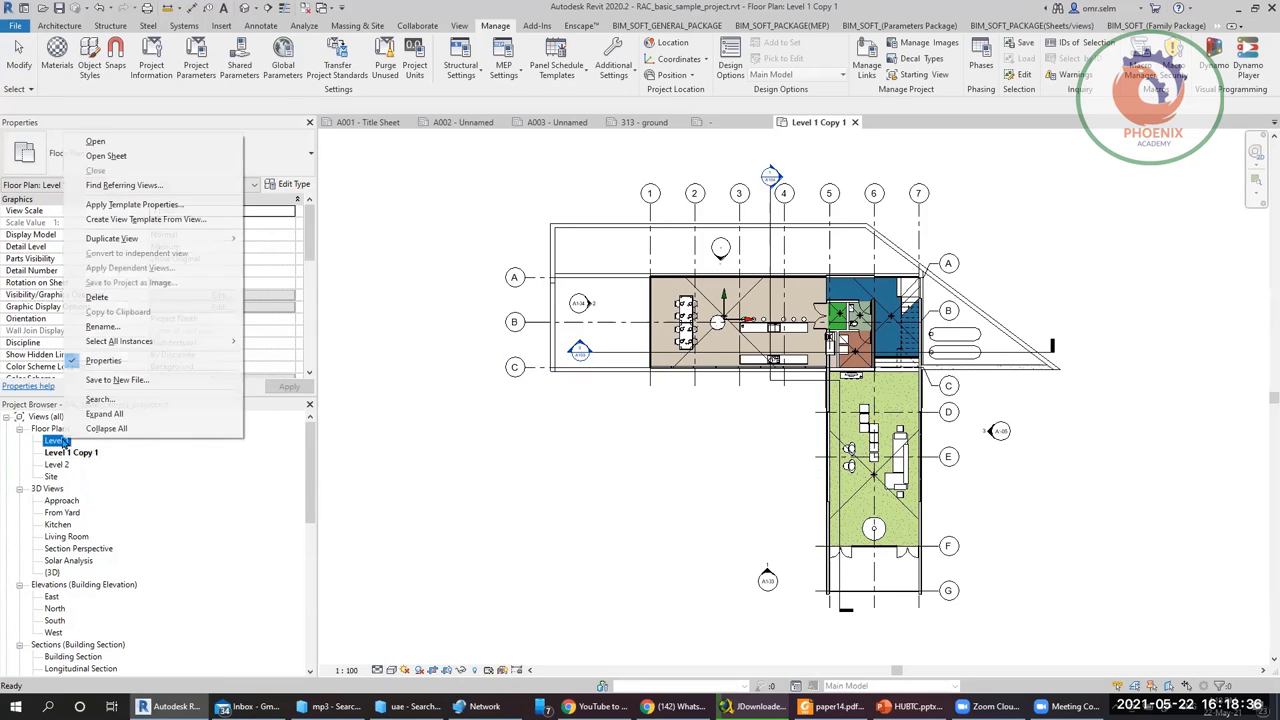
pyautogui.click(319, 253)
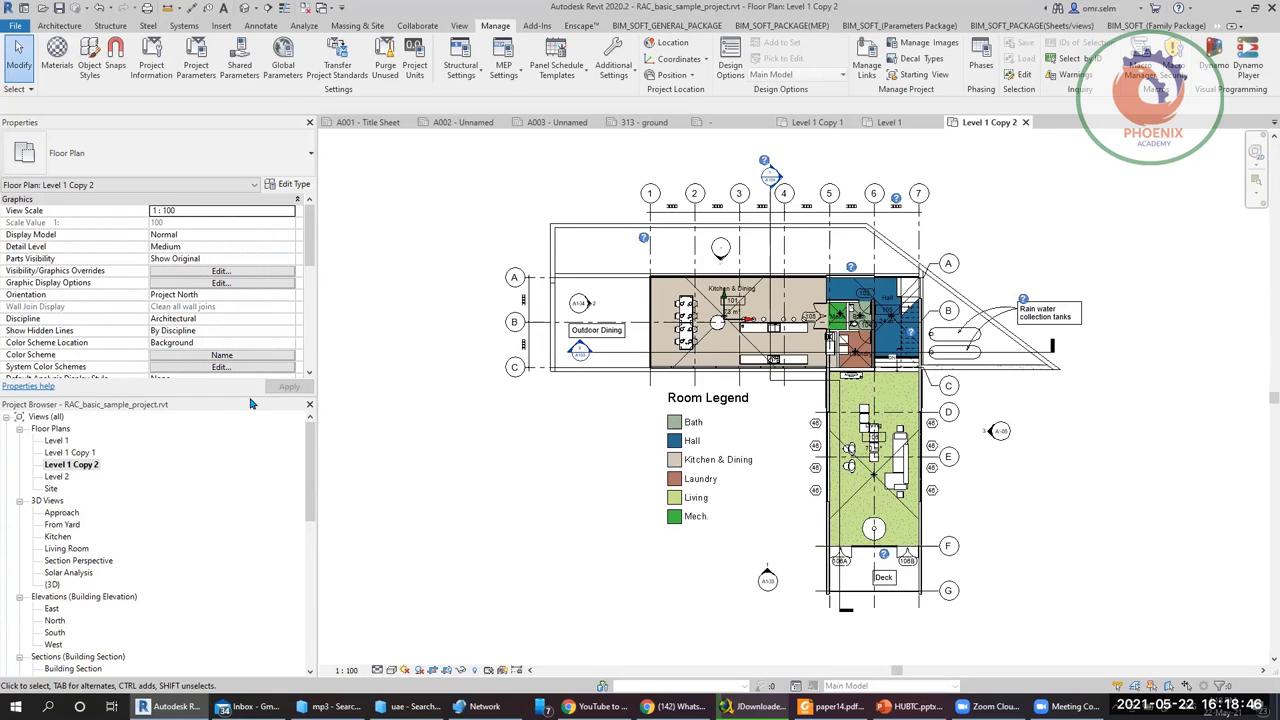
pyautogui.doubleClick(72, 453)
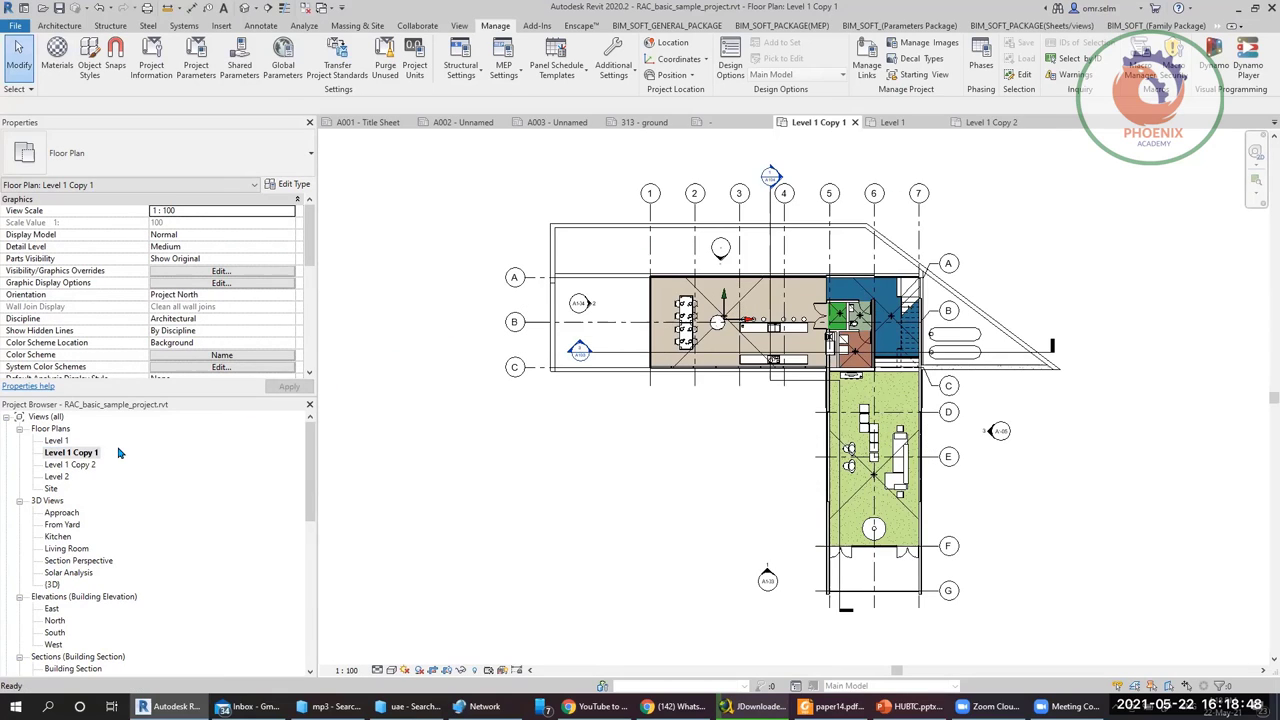
# - Use Duplicate as a Dependent twice on Level 1 to make Dependent 1 and Dependent 2
pyautogui.rightClick(57, 441)
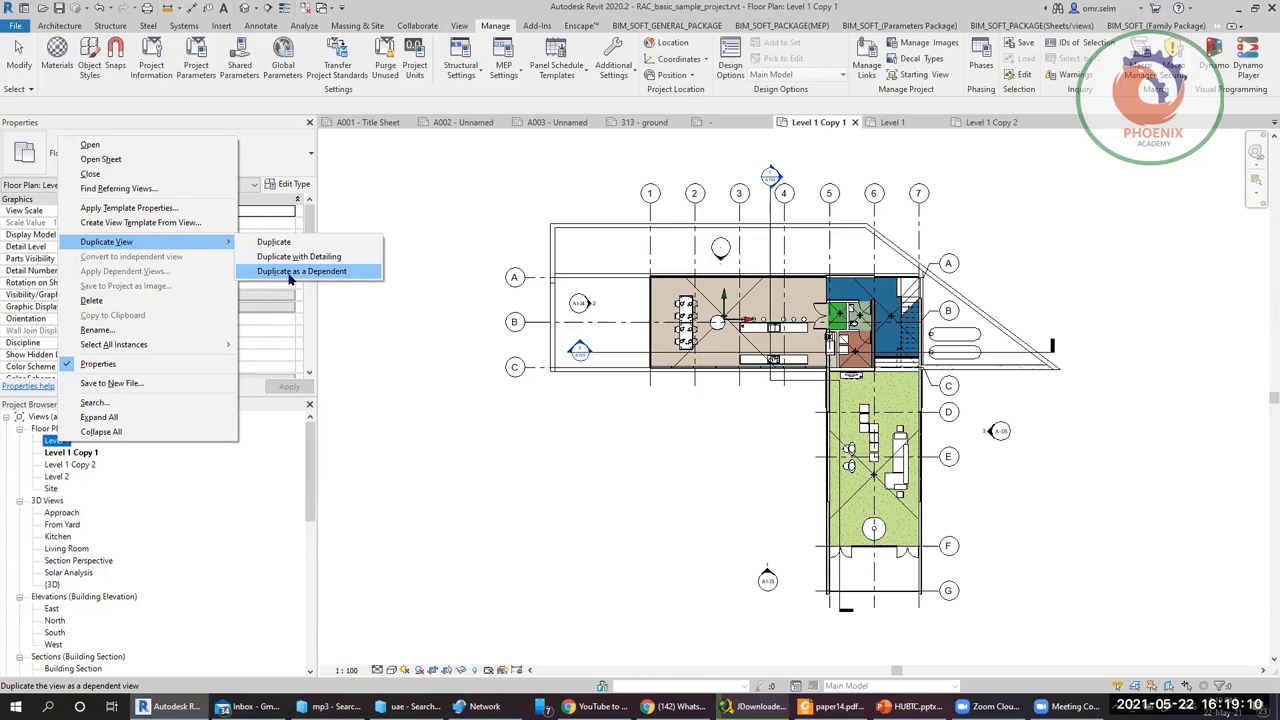
pyautogui.click(250, 420)
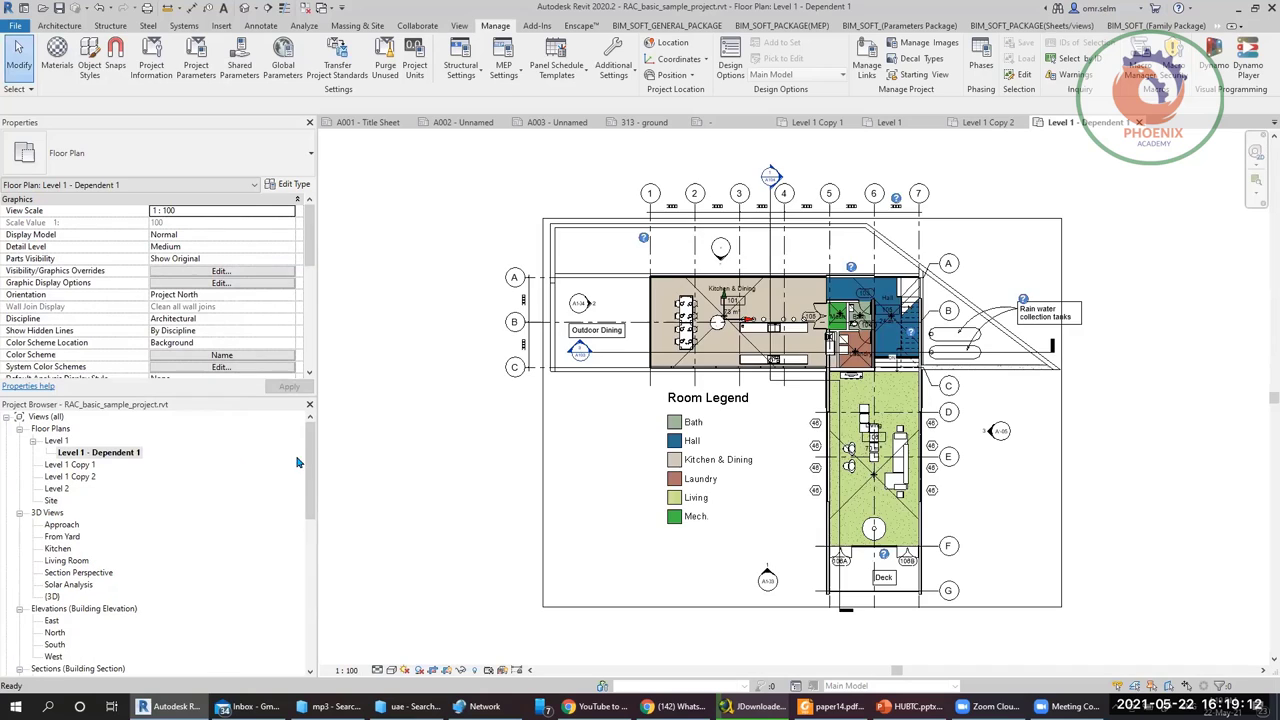
pyautogui.rightClick(57, 441)
pyautogui.moveTo(104, 224)
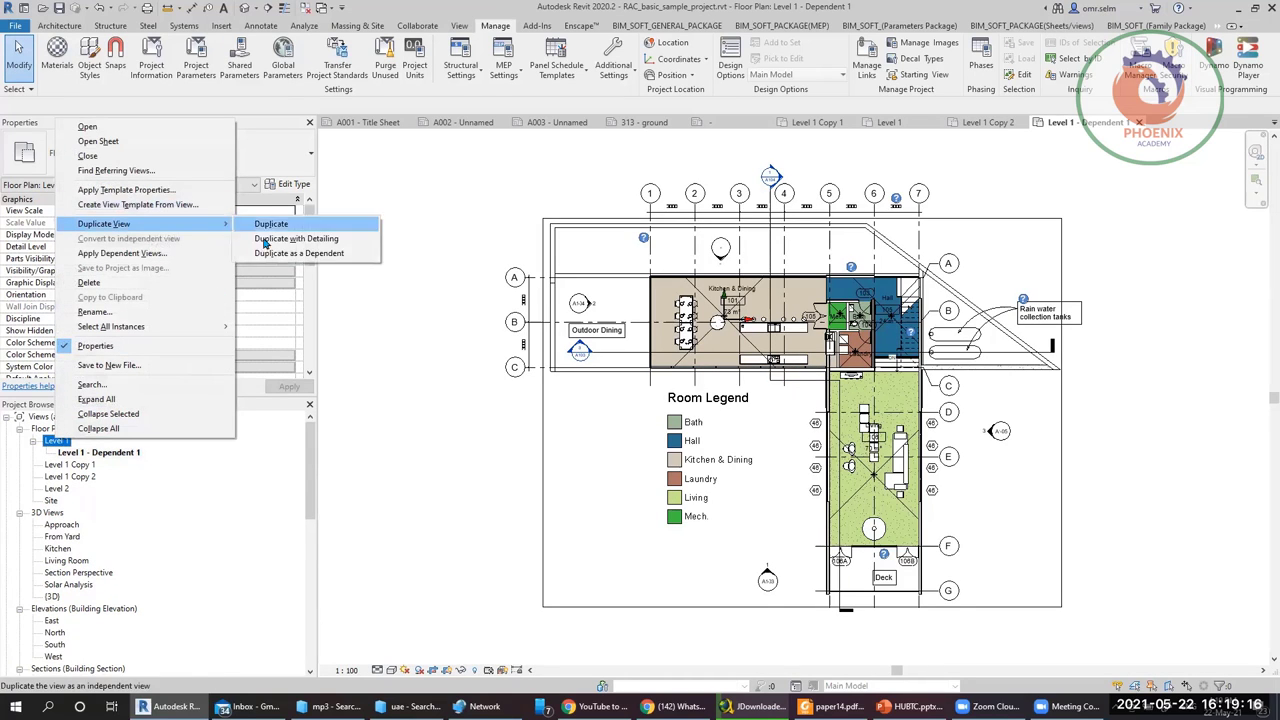
pyautogui.click(304, 262)
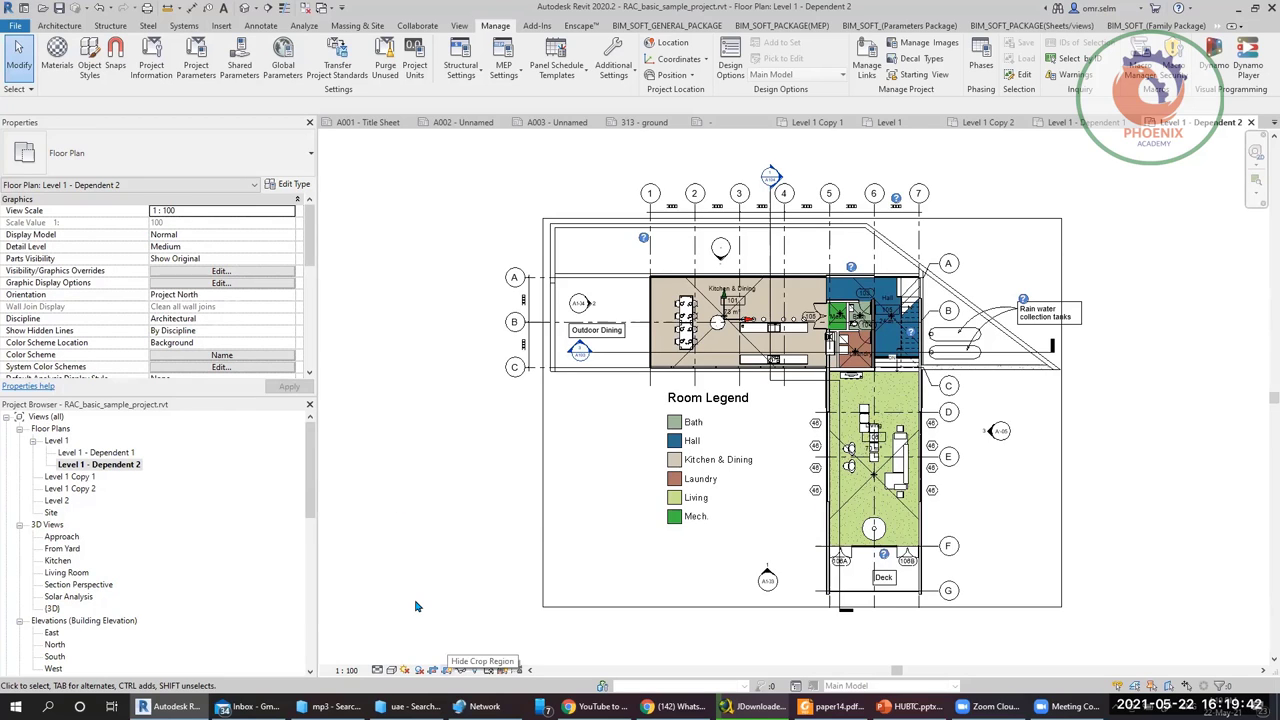
# - Adjust the crop boundary's bottom edge, then clear the selection to reveal the plan and Room Legend
pyautogui.click(503, 558)
pyautogui.scroll(-3, 706, 492)
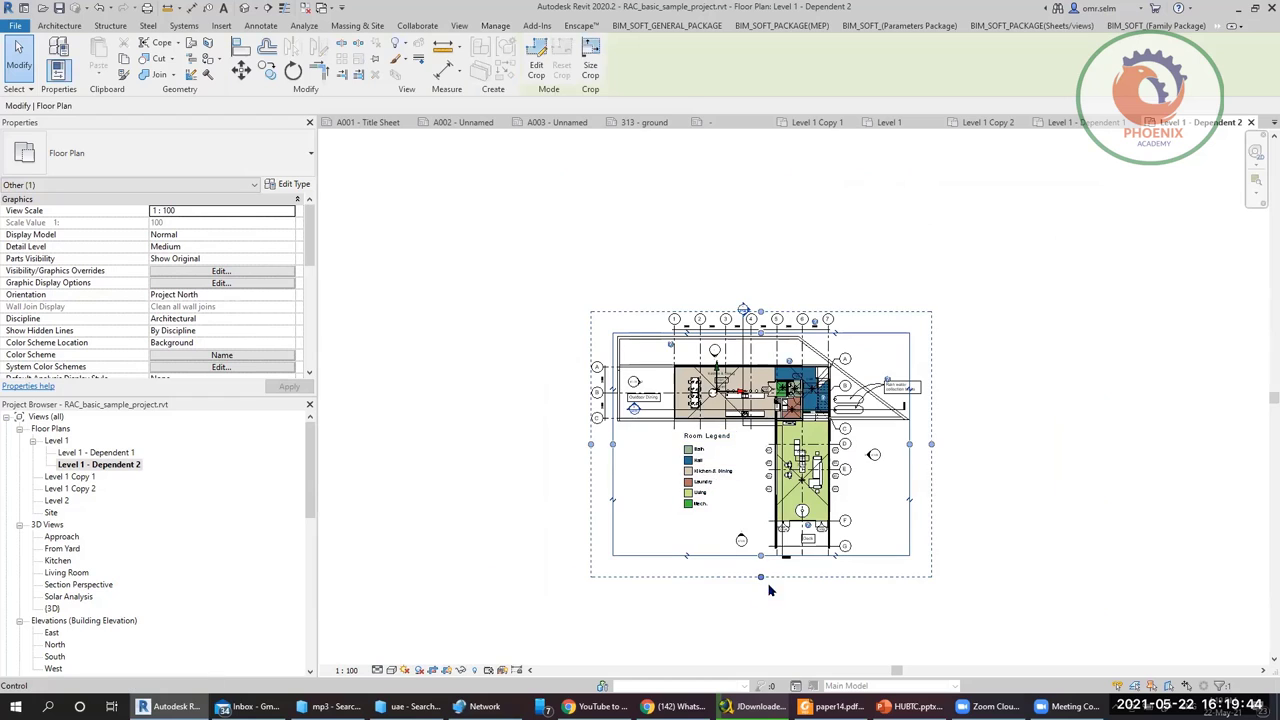
pyautogui.moveTo(760, 428); pyautogui.dragTo(760, 432)
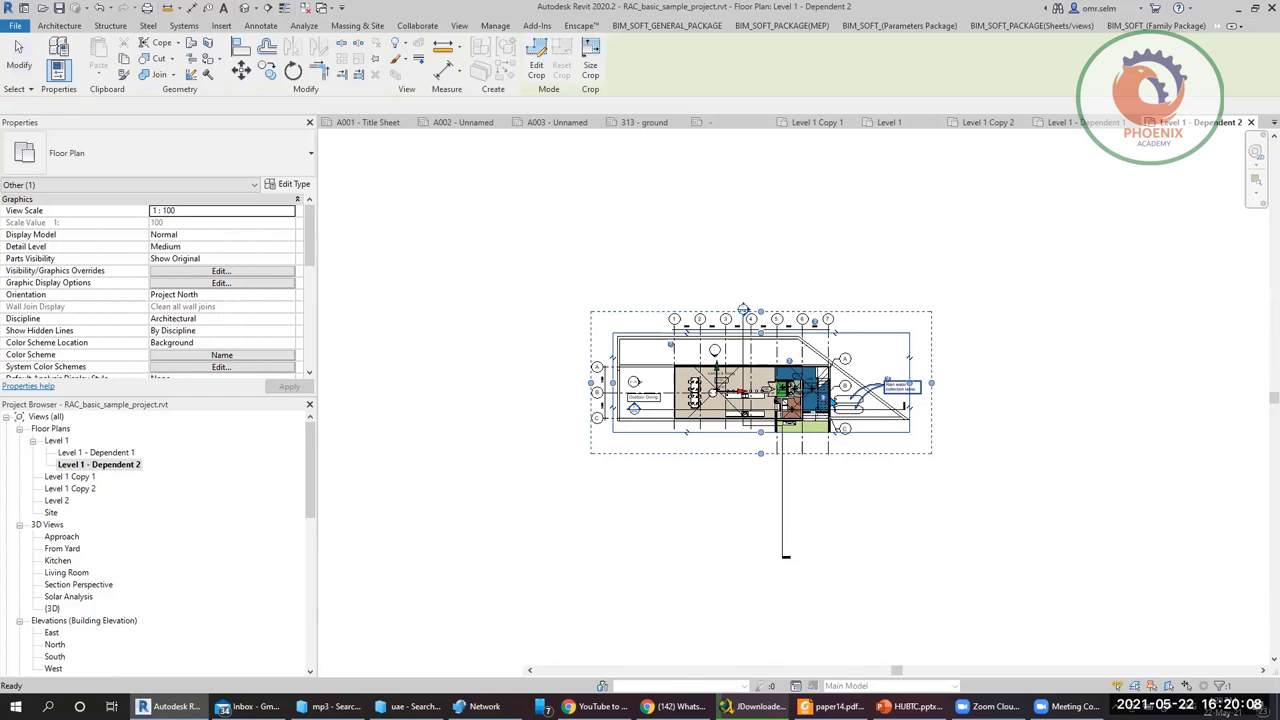
pyautogui.click(460, 382)
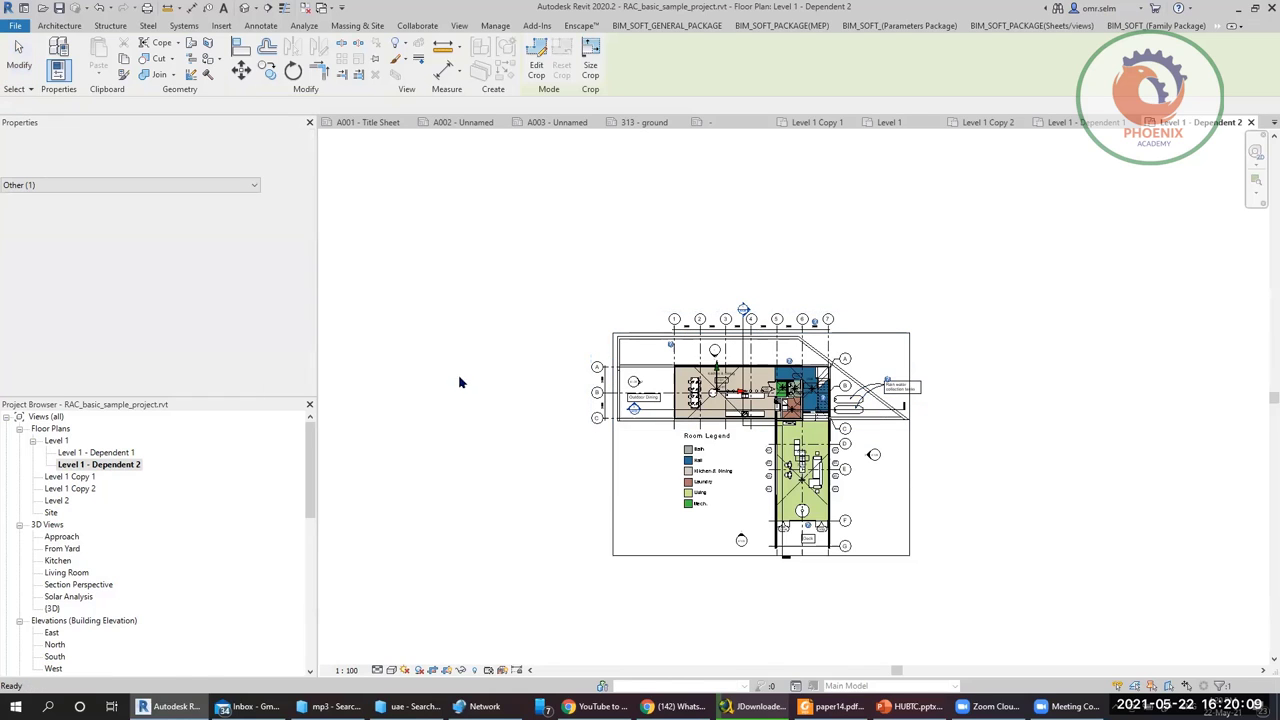
# - Draw Scope Box 1 as a rectangle around the upper kitchen wing
pyautogui.click(462, 28)
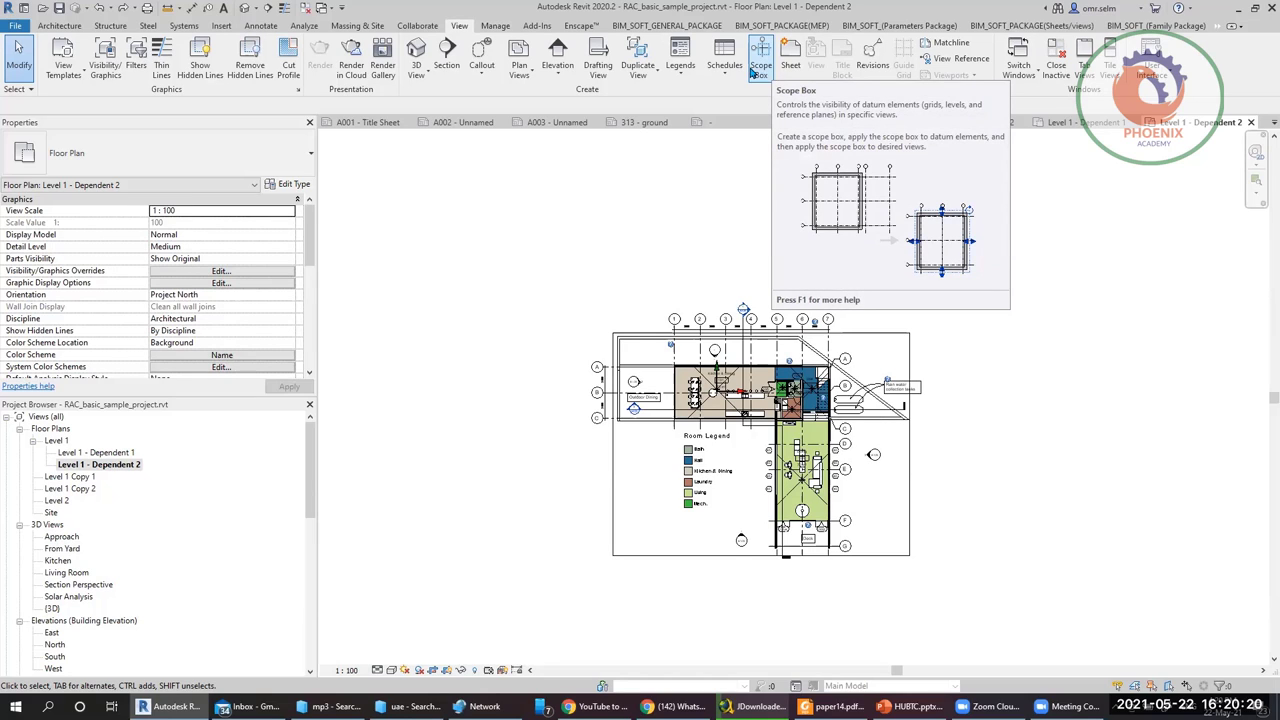
pyautogui.click(760, 68)
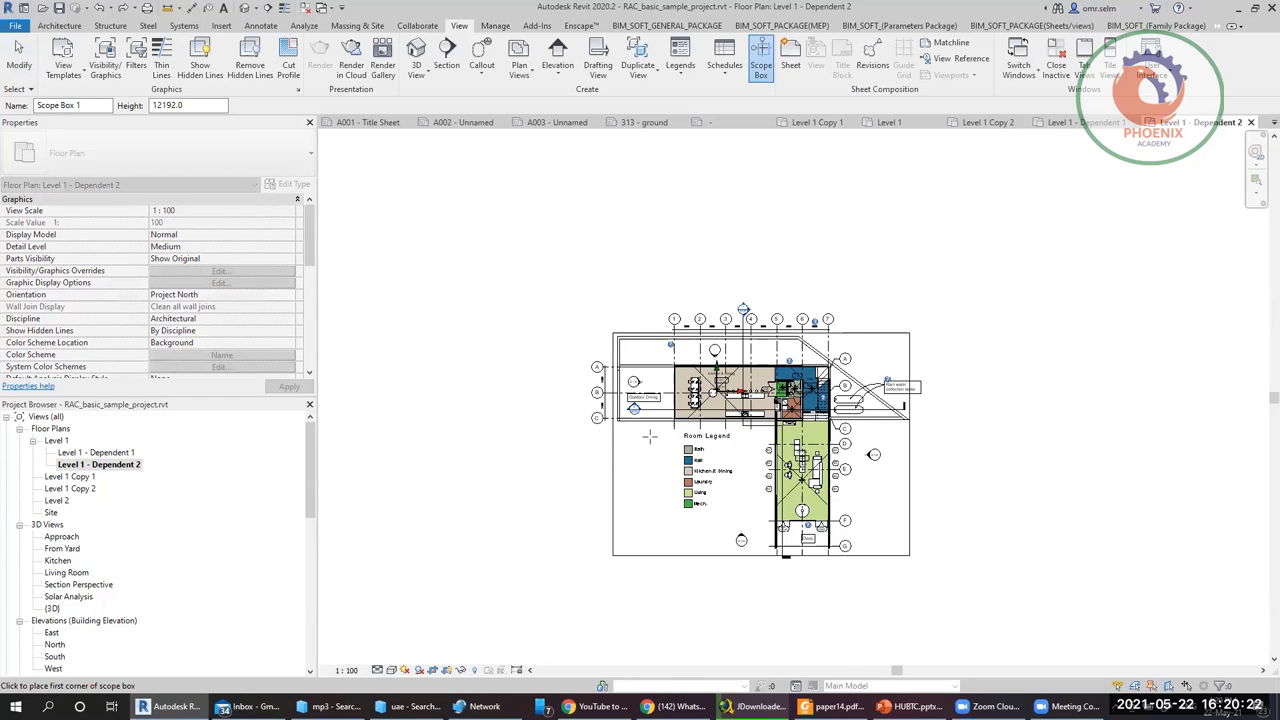
pyautogui.scroll(3, 653, 447)
pyautogui.click(576, 434)
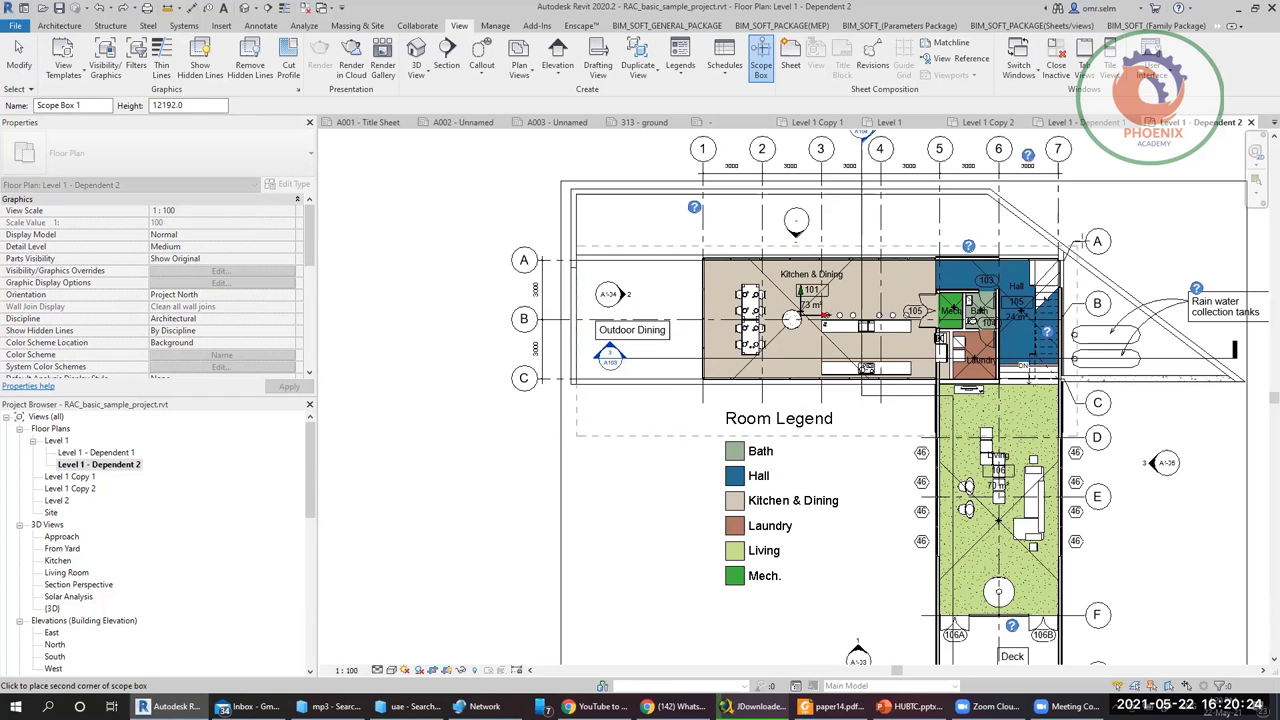
pyautogui.click(1167, 192)
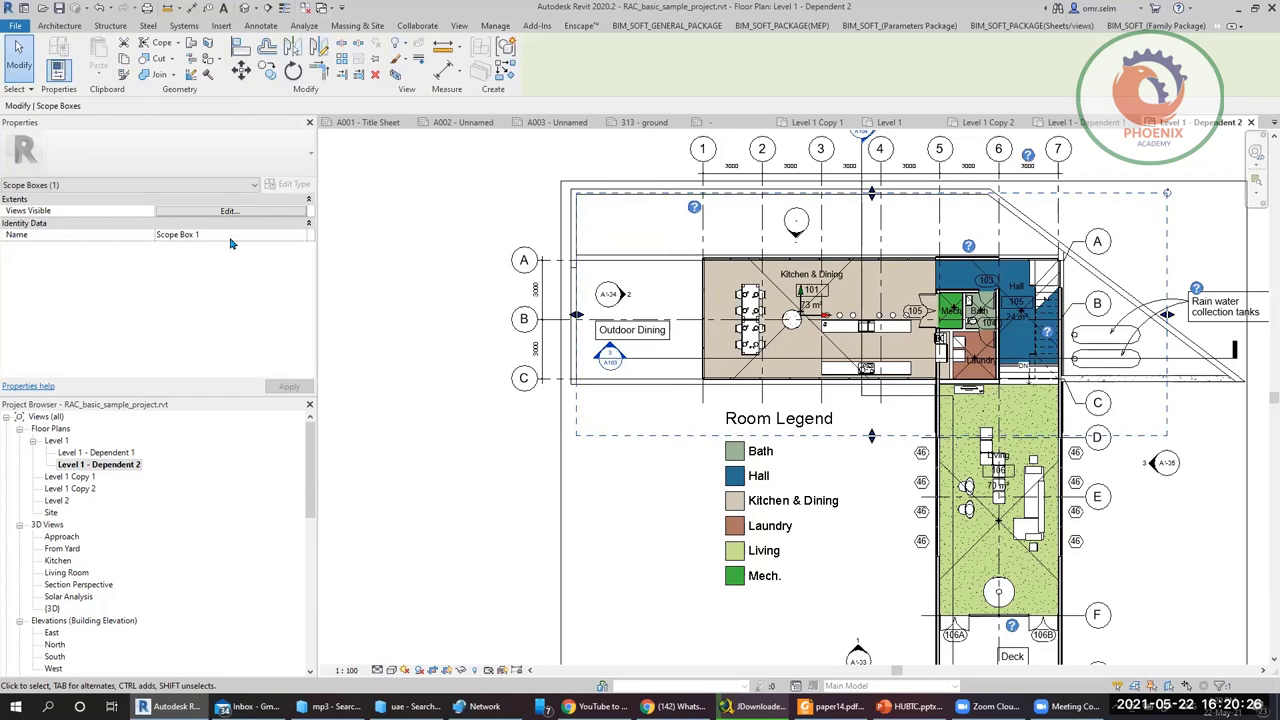
pyautogui.scroll(-2, 604, 188)
pyautogui.scroll(-1, 560, 190)
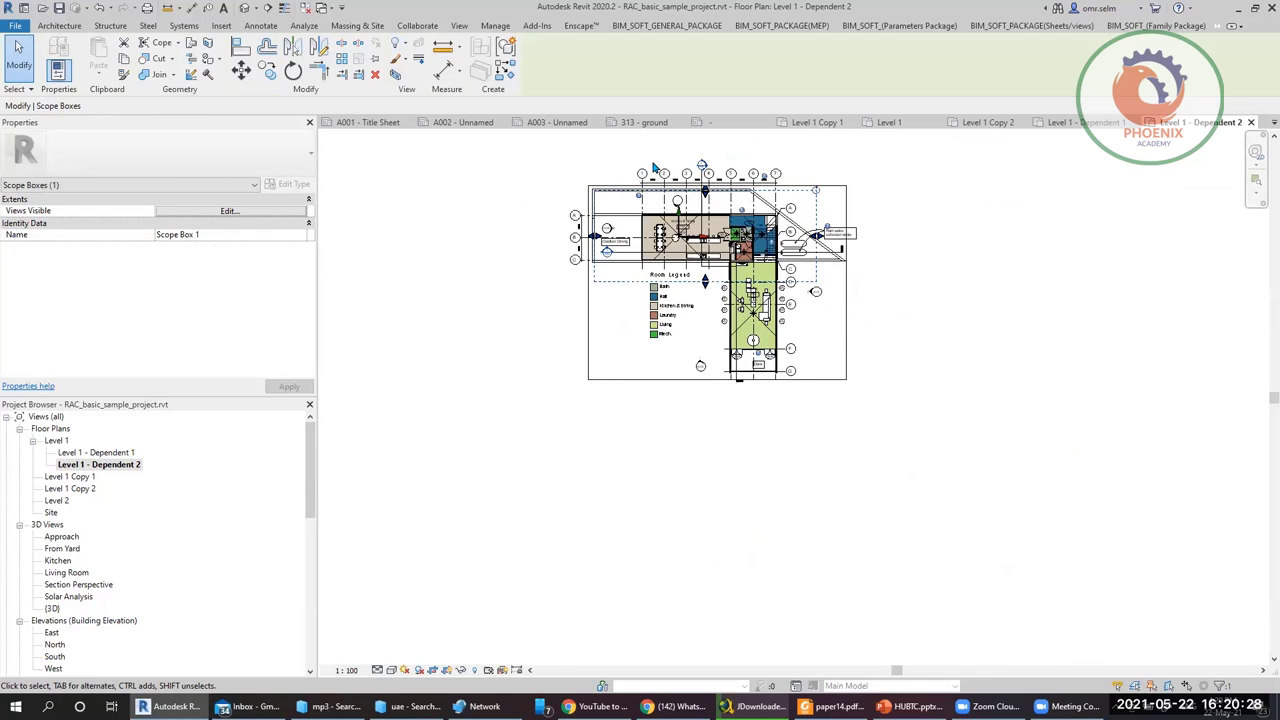
pyautogui.scroll(1, 500, 171)
# - Draw Scope Box 2 around the lower living wing, then check Scope Box 1's name
pyautogui.click(459, 25)
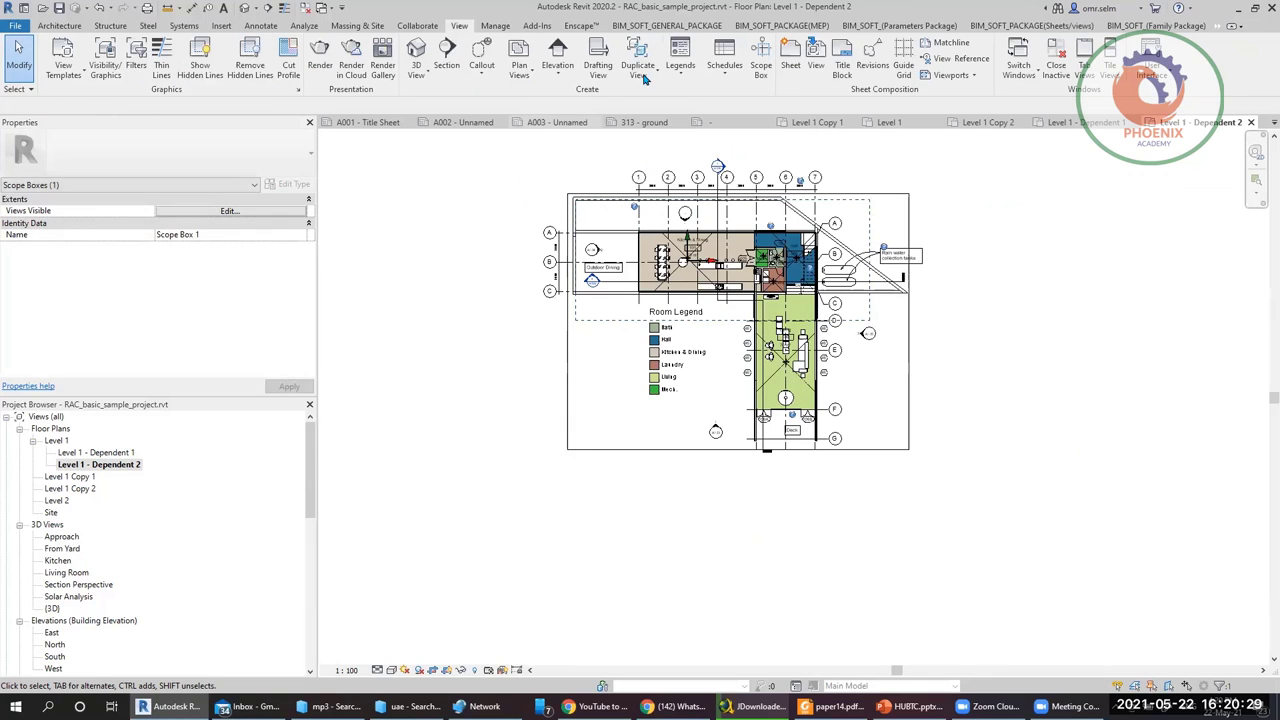
pyautogui.click(761, 60)
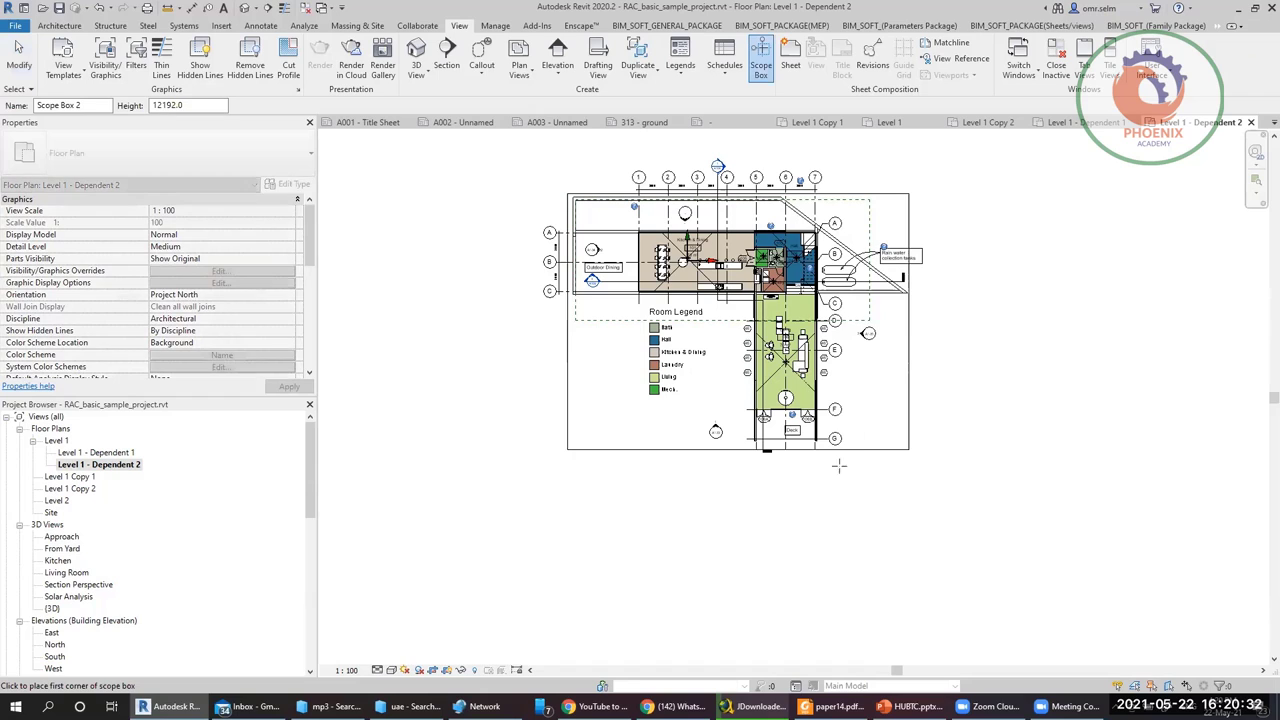
pyautogui.click(878, 466)
pyautogui.click(713, 310)
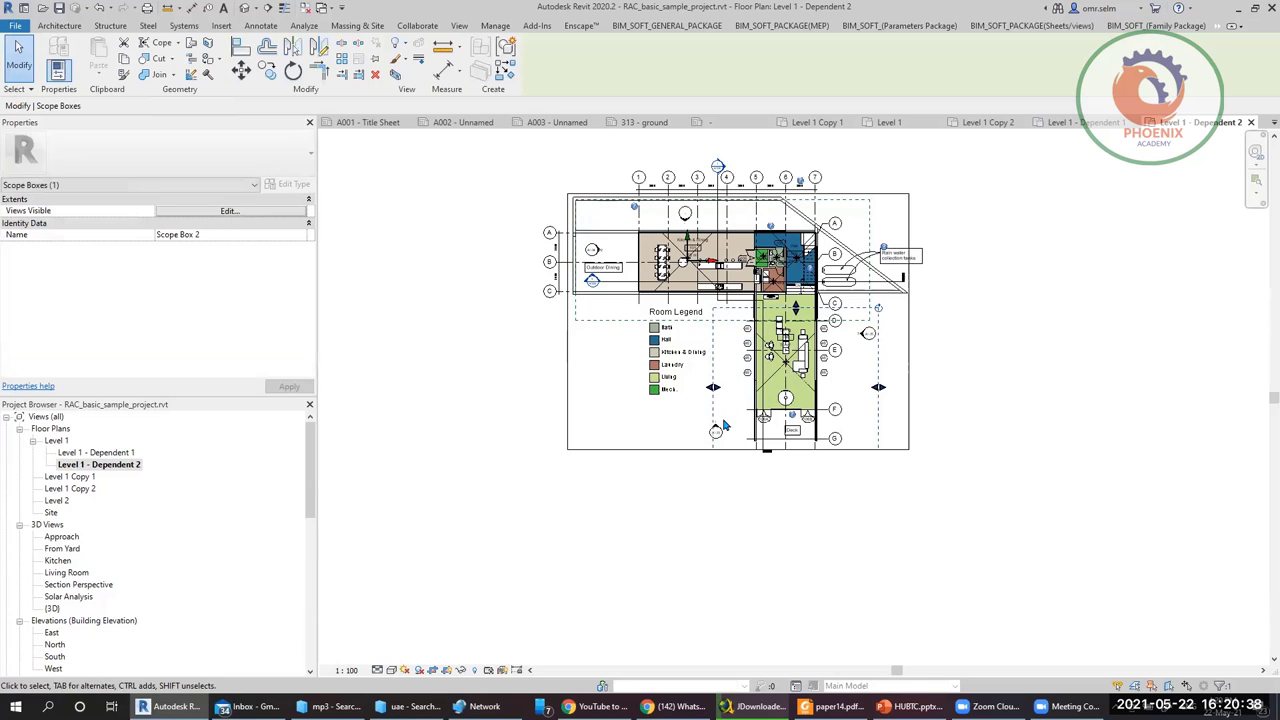
pyautogui.click(590, 321)
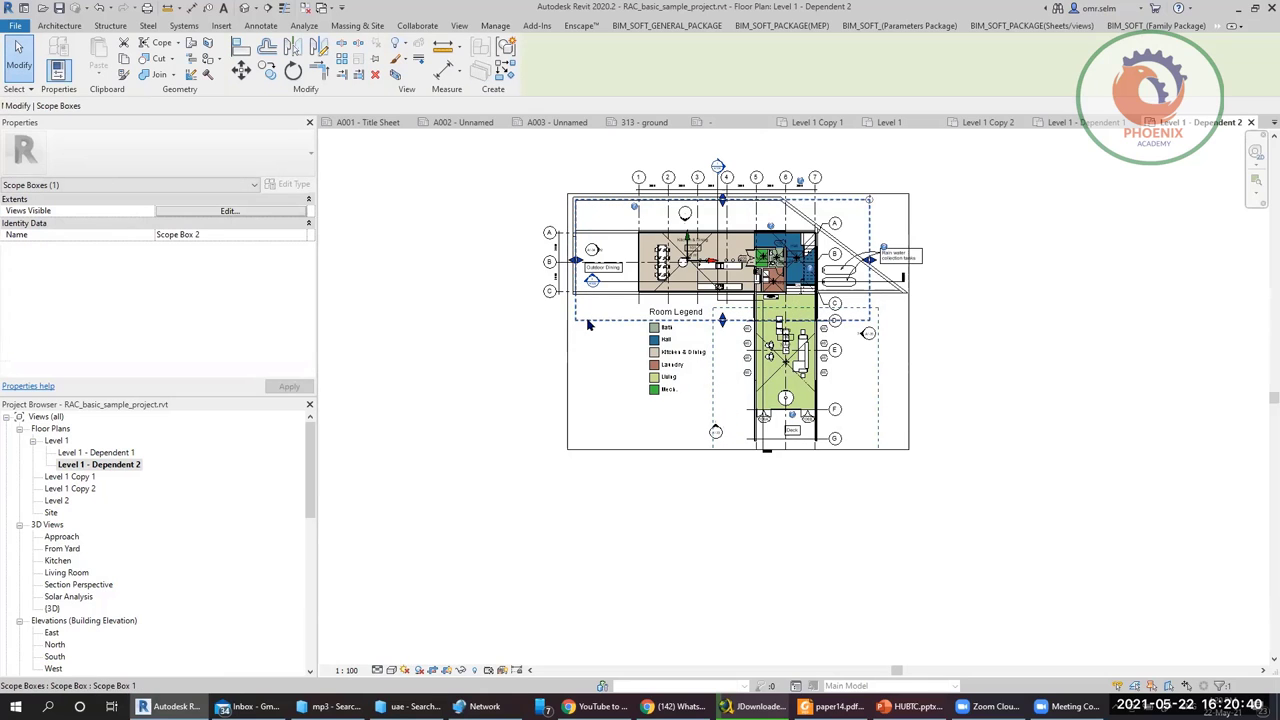
pyautogui.click(215, 237)
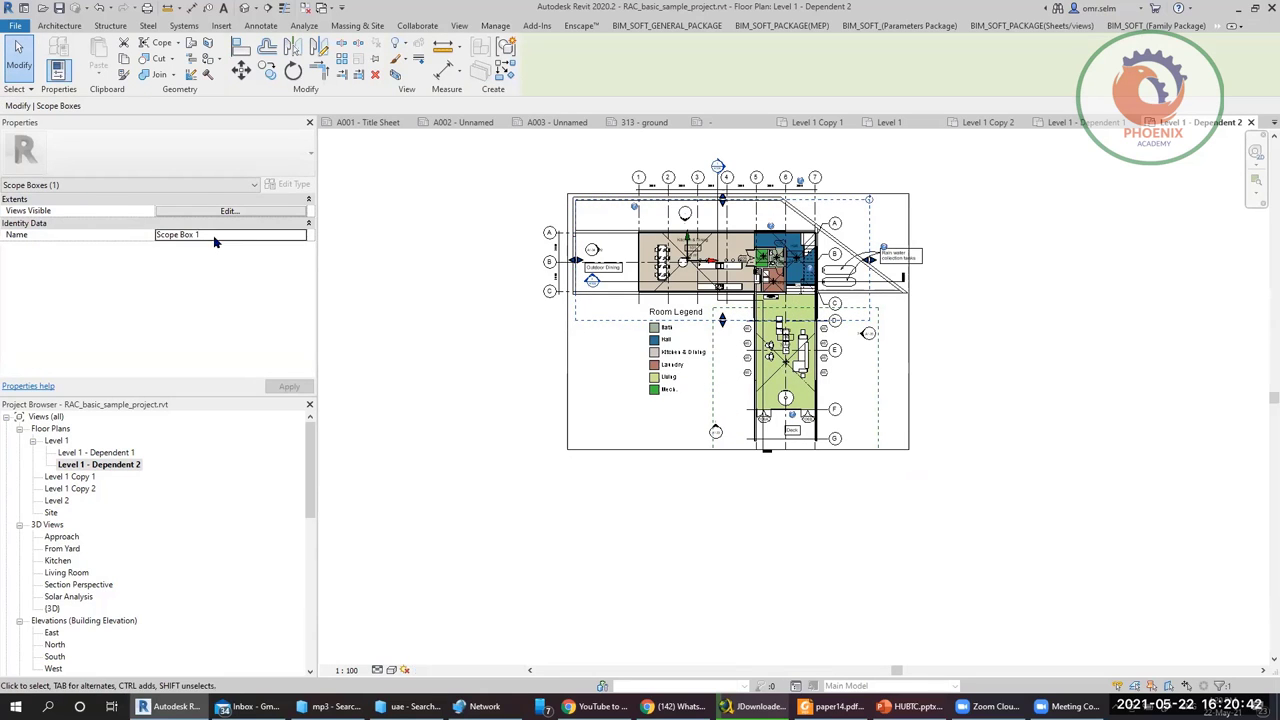
pyautogui.click(468, 278)
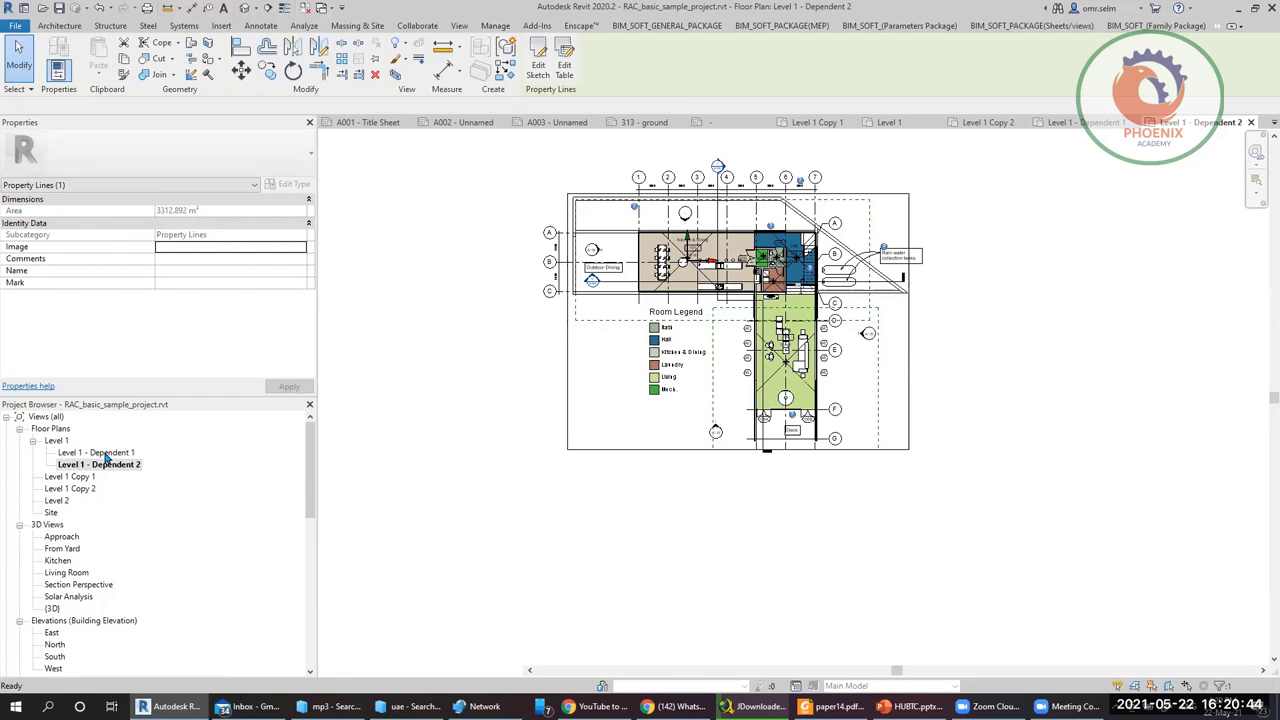
# - Open Level 1 - Dependent 1 and set its Scope Box property to Scope Box 1
pyautogui.doubleClick(100, 452)
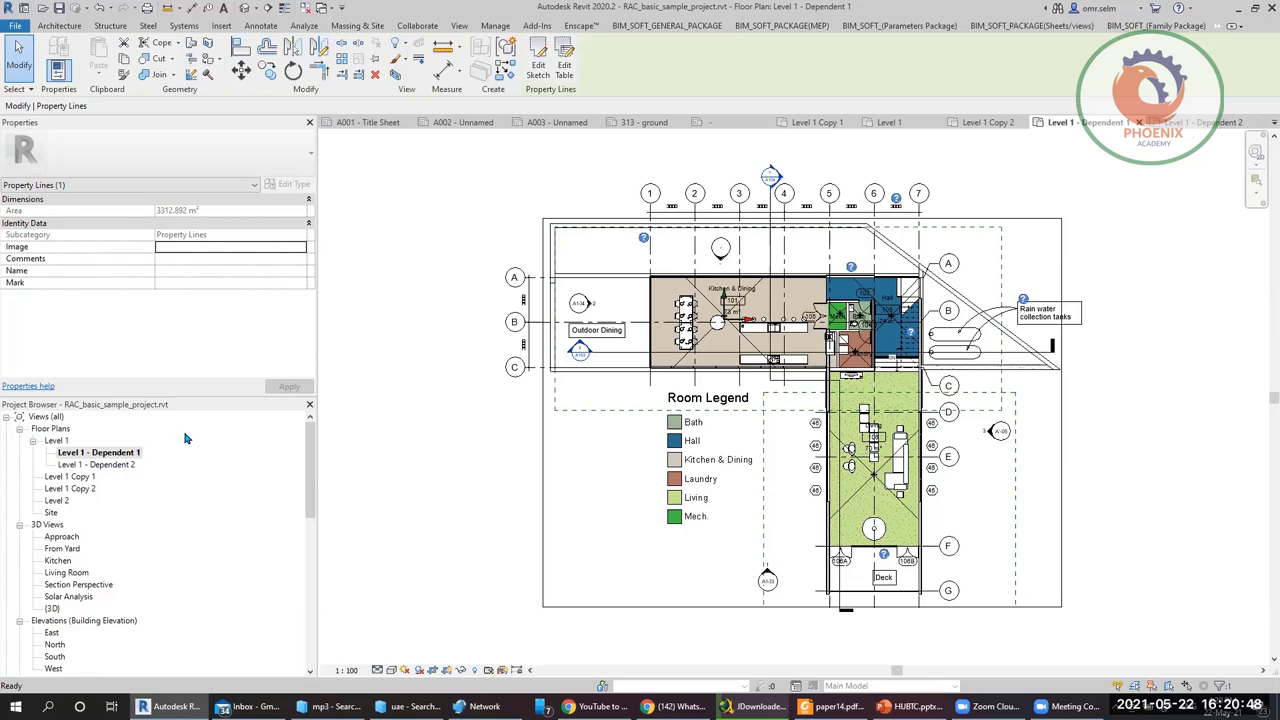
pyautogui.click(132, 453)
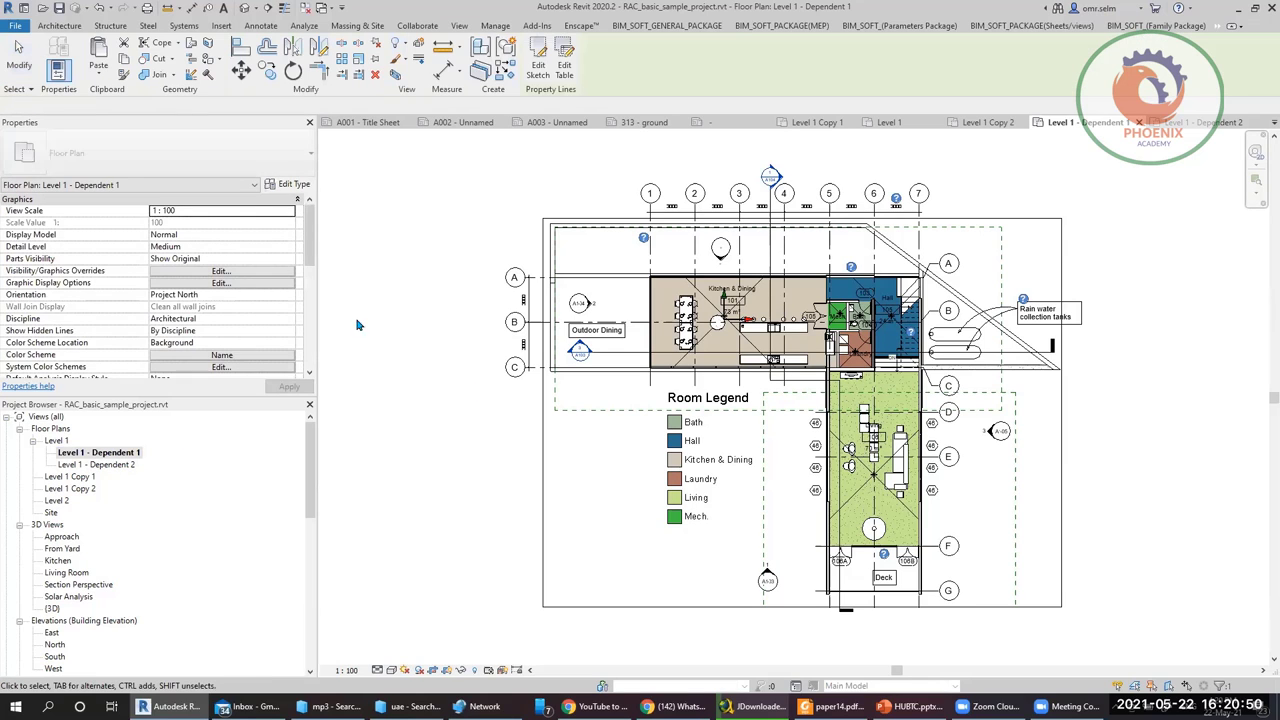
pyautogui.click(318, 248)
pyautogui.click(419, 329)
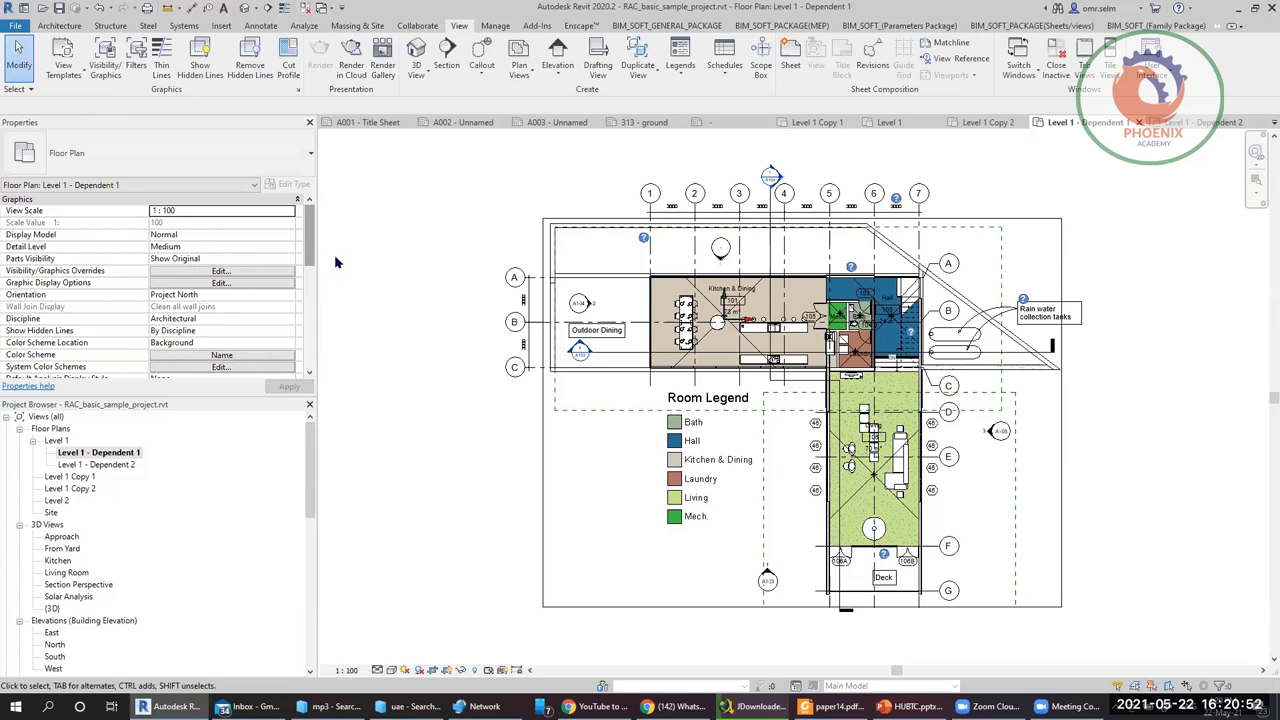
pyautogui.moveTo(314, 250); pyautogui.dragTo(312, 311)
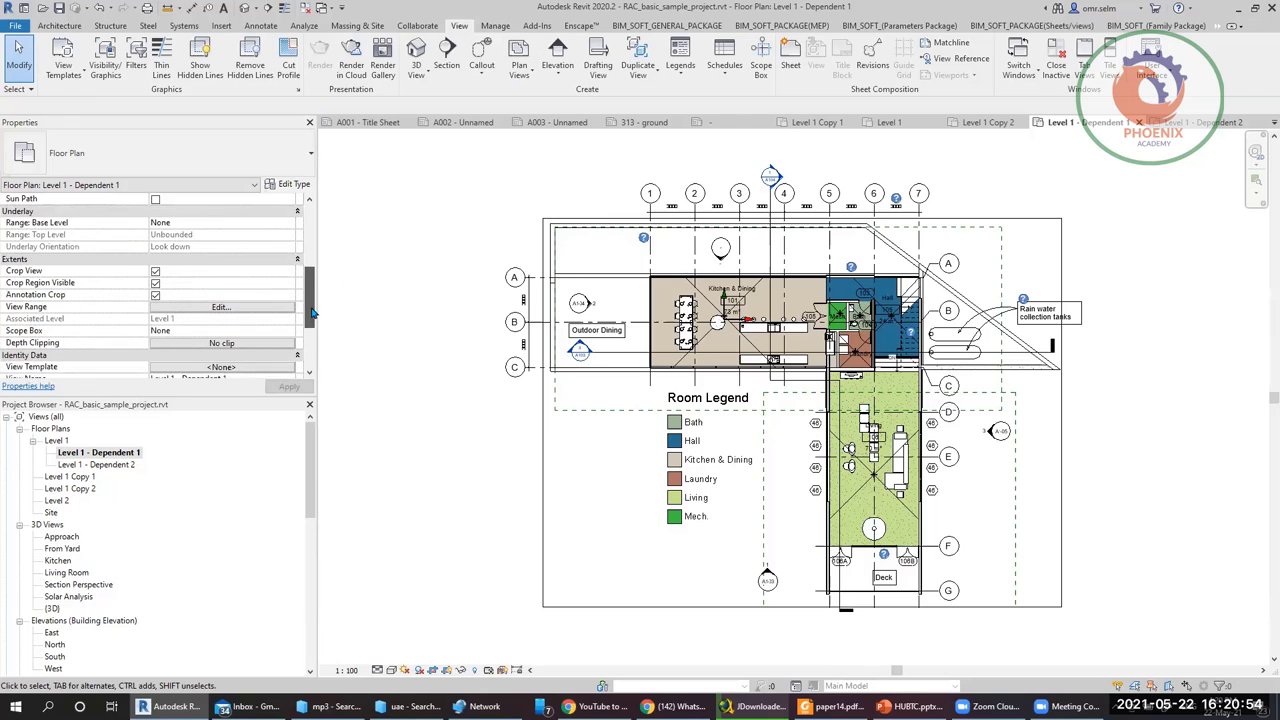
pyautogui.scroll(3, 312, 311)
pyautogui.scroll(-3, 312, 314)
pyautogui.click(287, 335)
pyautogui.click(260, 355)
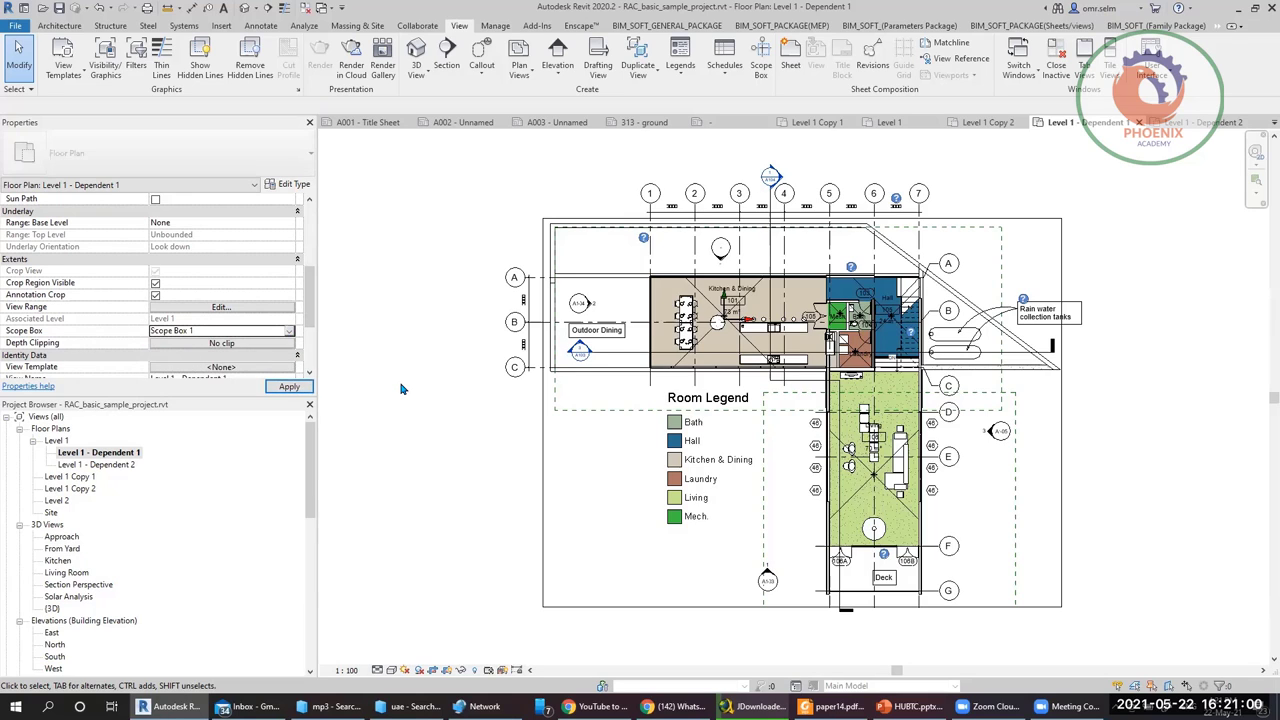
pyautogui.click(130, 465)
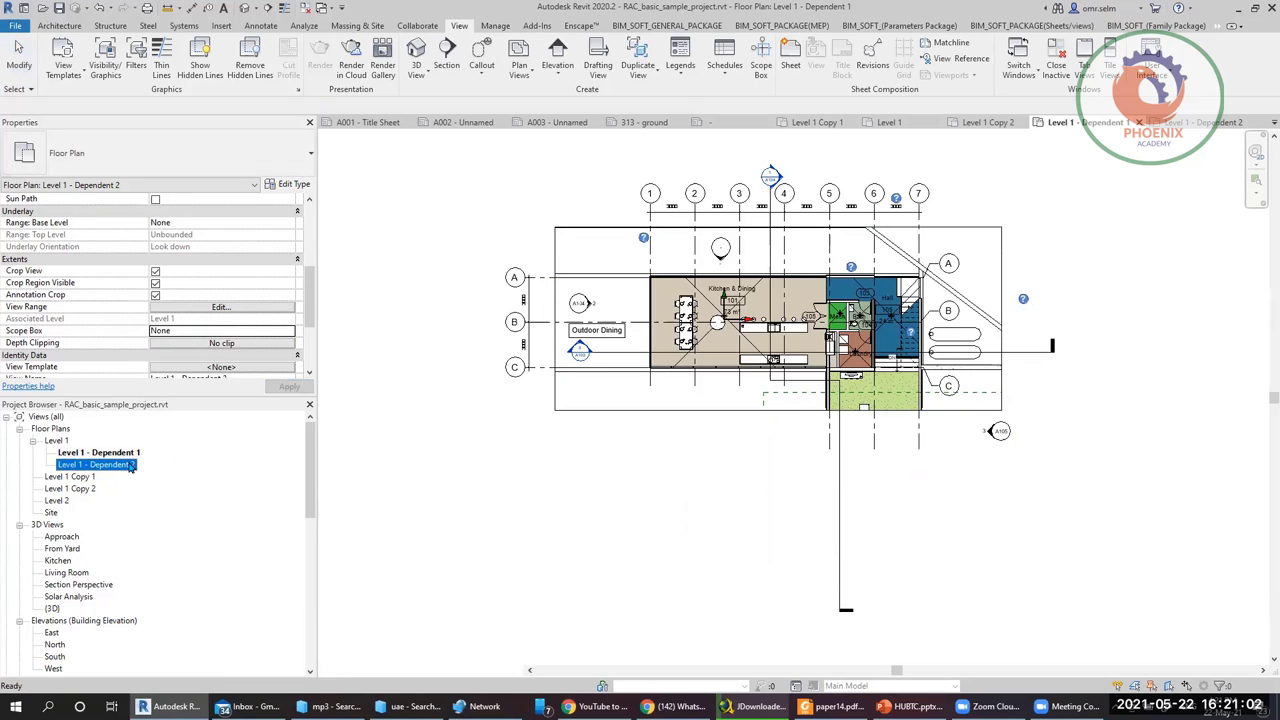
# - Crop Level 1 - Dependent 2 to Scope Box 2
pyautogui.doubleClick(130, 465)
pyautogui.click(290, 333)
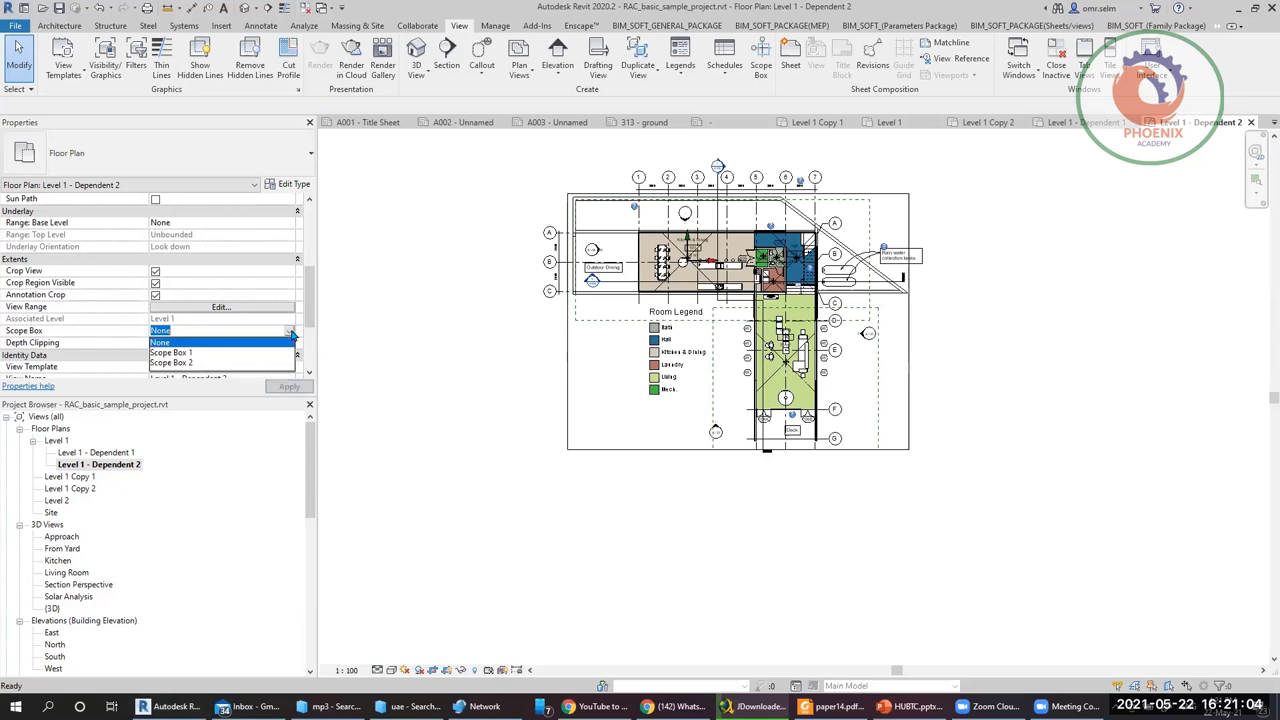
pyautogui.click(260, 362)
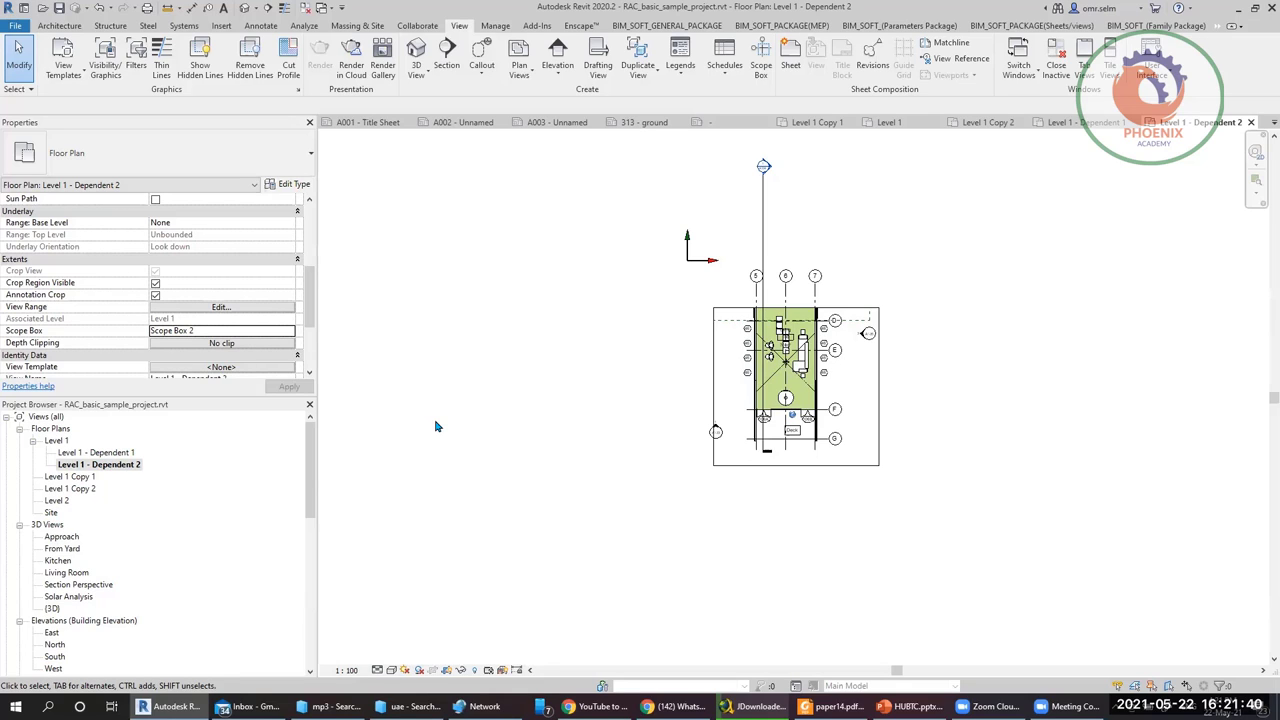
# - Try Scope Box 2 on Level 1 Copy 1, set it back to none, and open Level 2
pyautogui.click(80, 479)
pyautogui.doubleClick(80, 478)
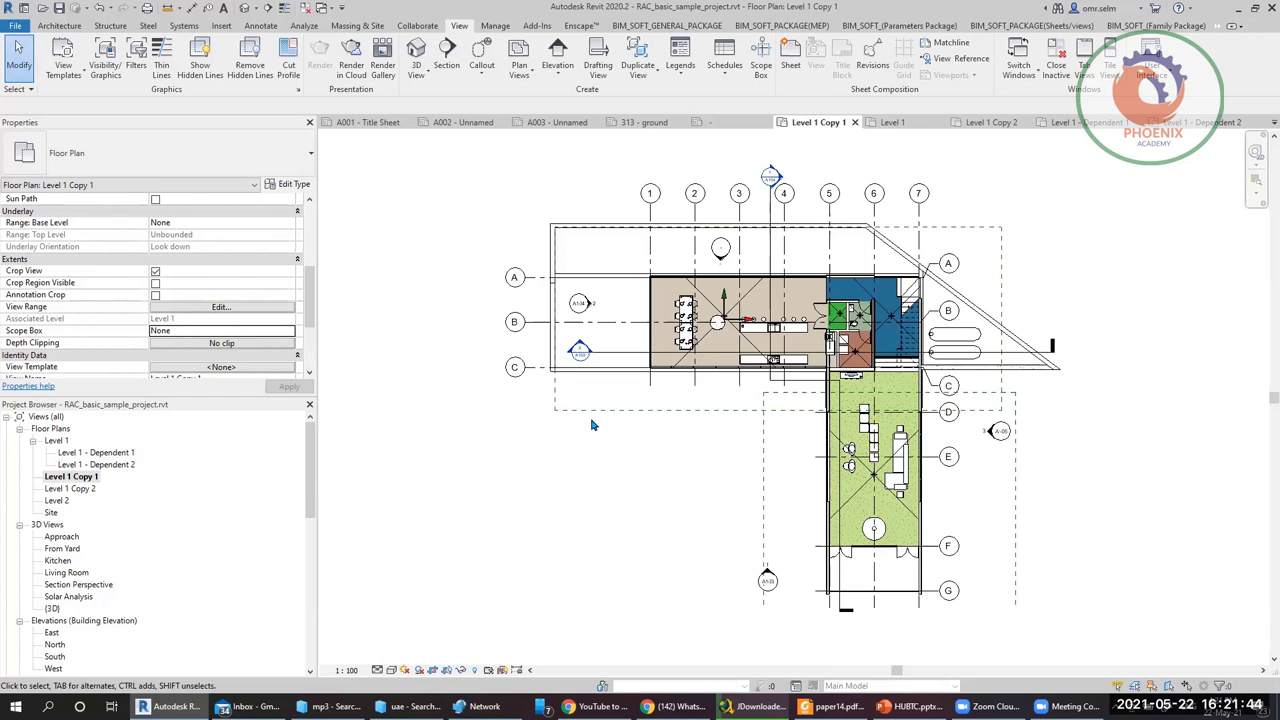
pyautogui.click(289, 331)
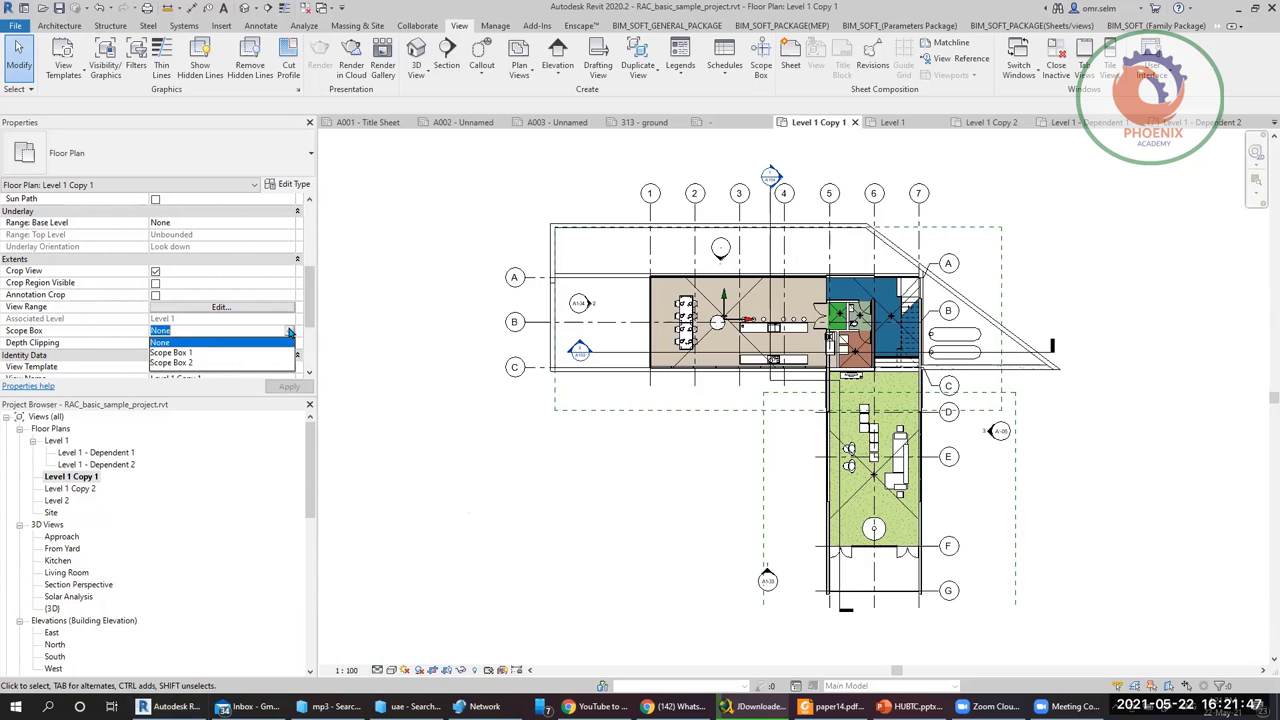
pyautogui.click(175, 362)
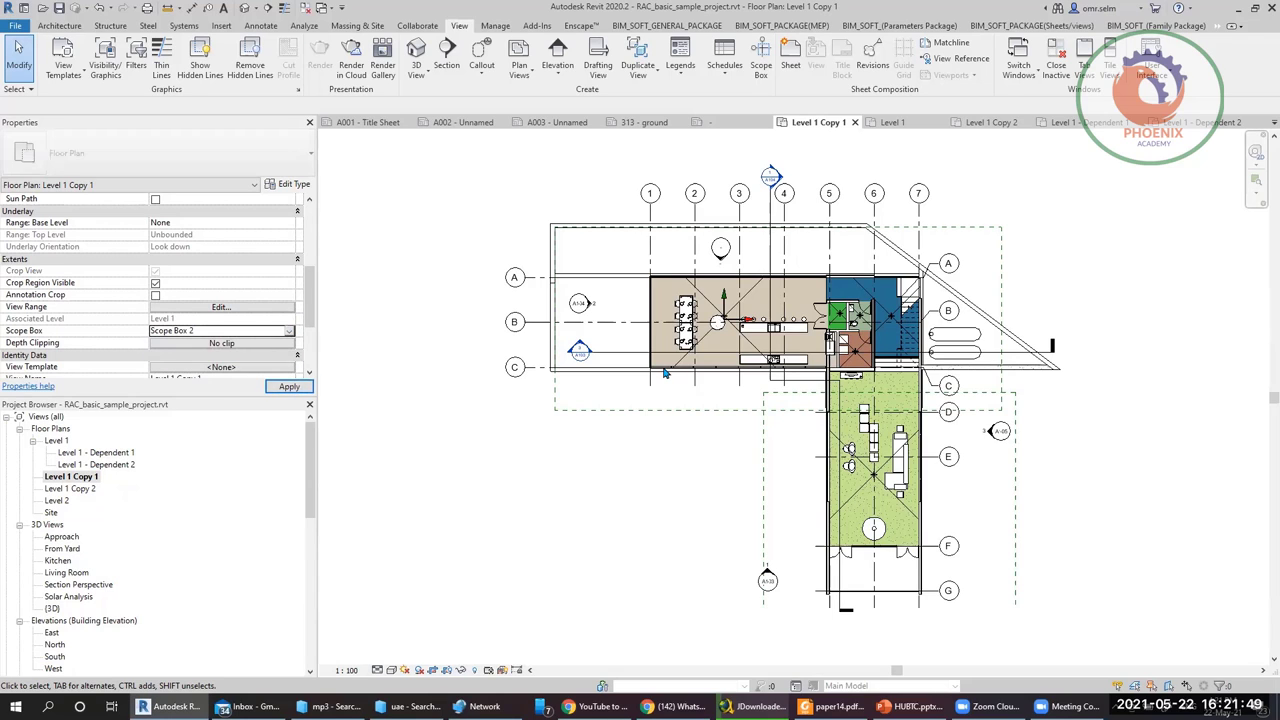
pyautogui.click(289, 333)
pyautogui.click(271, 343)
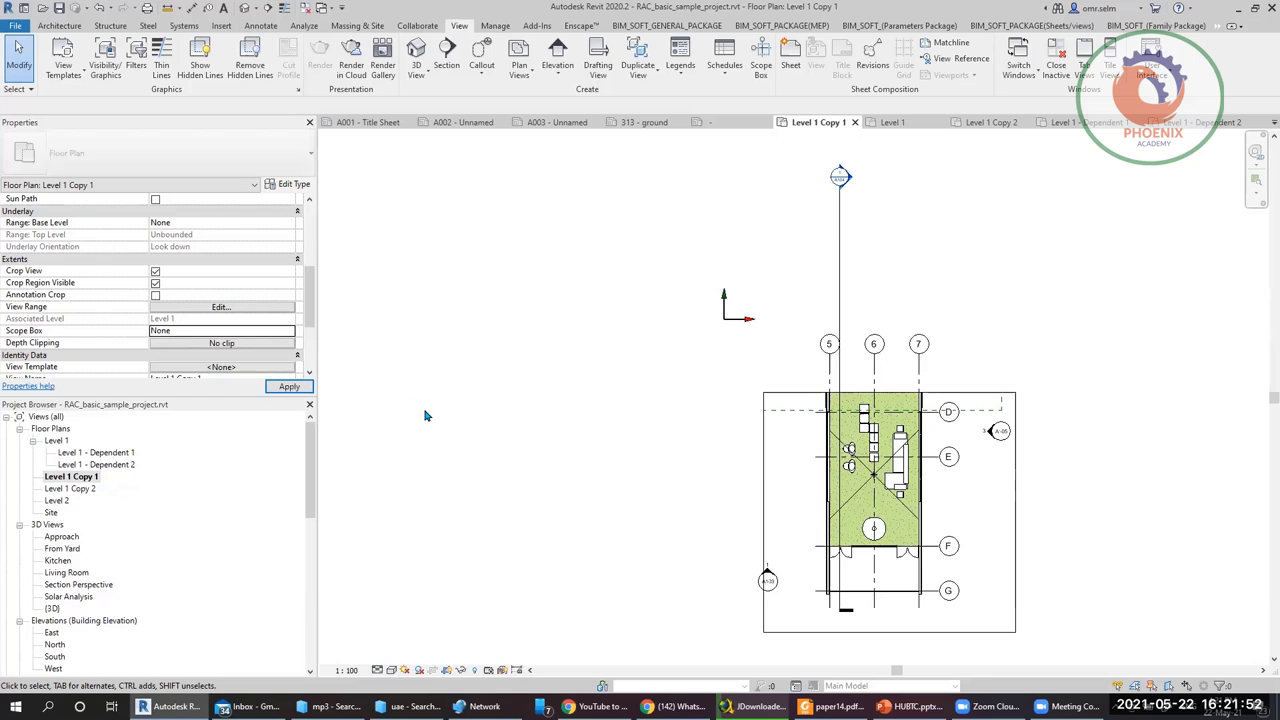
pyautogui.click(64, 501)
pyautogui.doubleClick(60, 501)
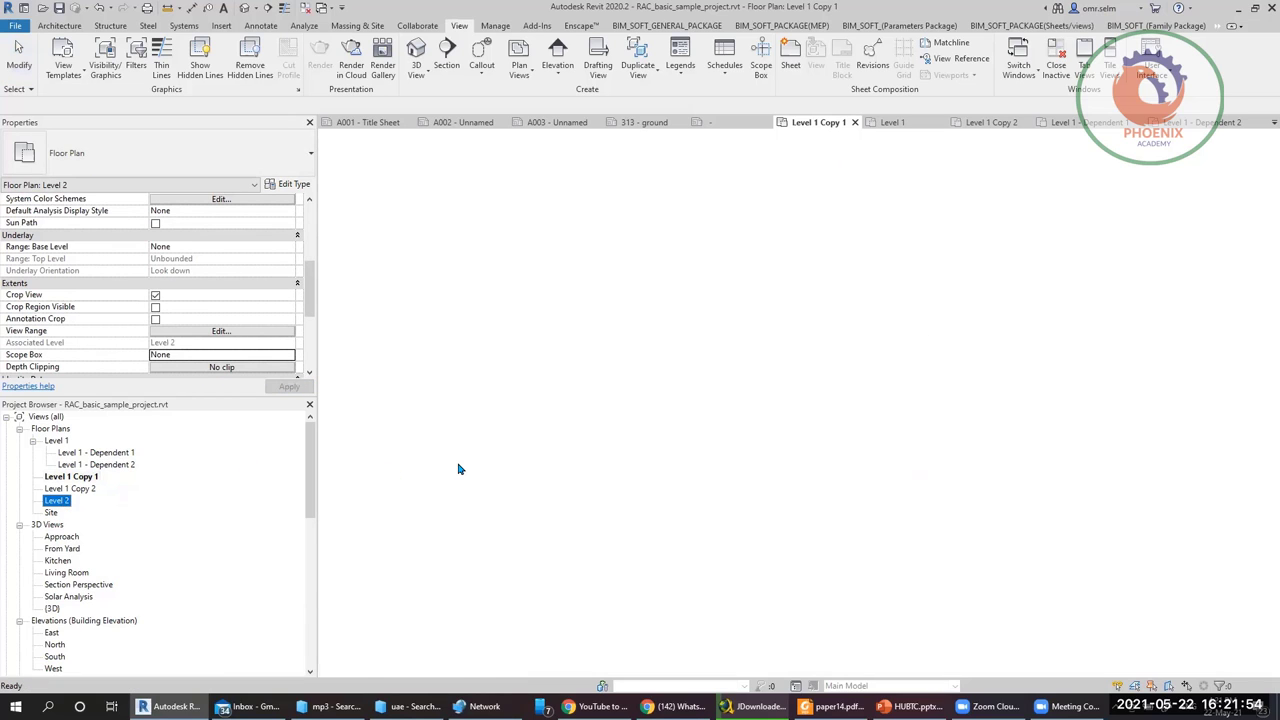
# - Set Level 2's Scope Box property to Scope Box 1 and zoom into the upper-floor rooms
pyautogui.click(291, 357)
pyautogui.click(266, 378)
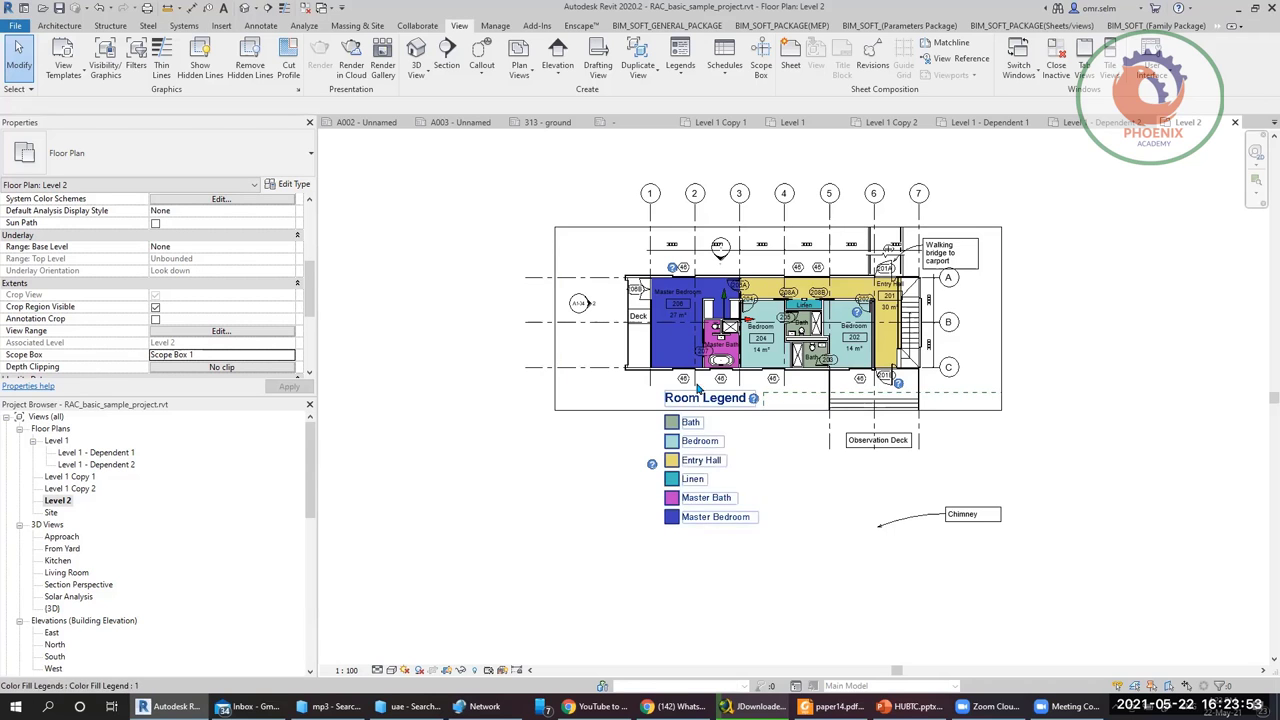
pyautogui.scroll(3, 670, 336)
pyautogui.scroll(1, 628, 315)
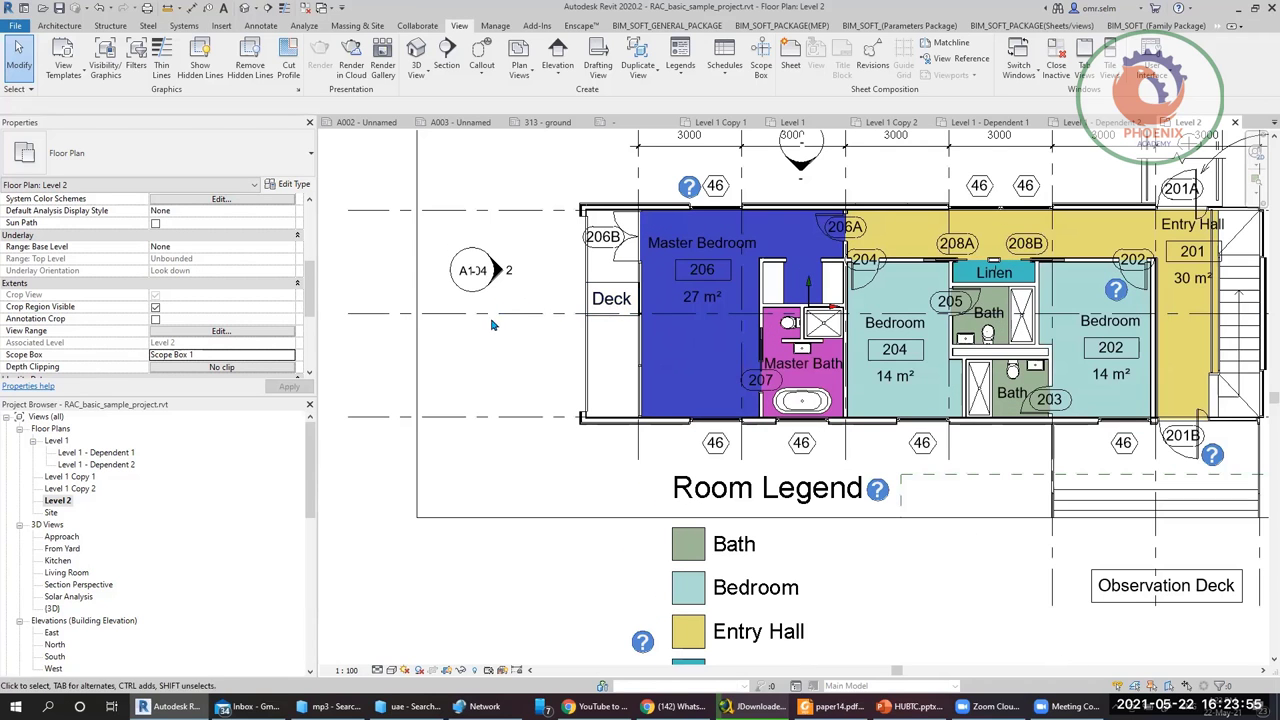
pyautogui.moveTo(491, 363); pyautogui.dragTo(463, 363, button='middle')
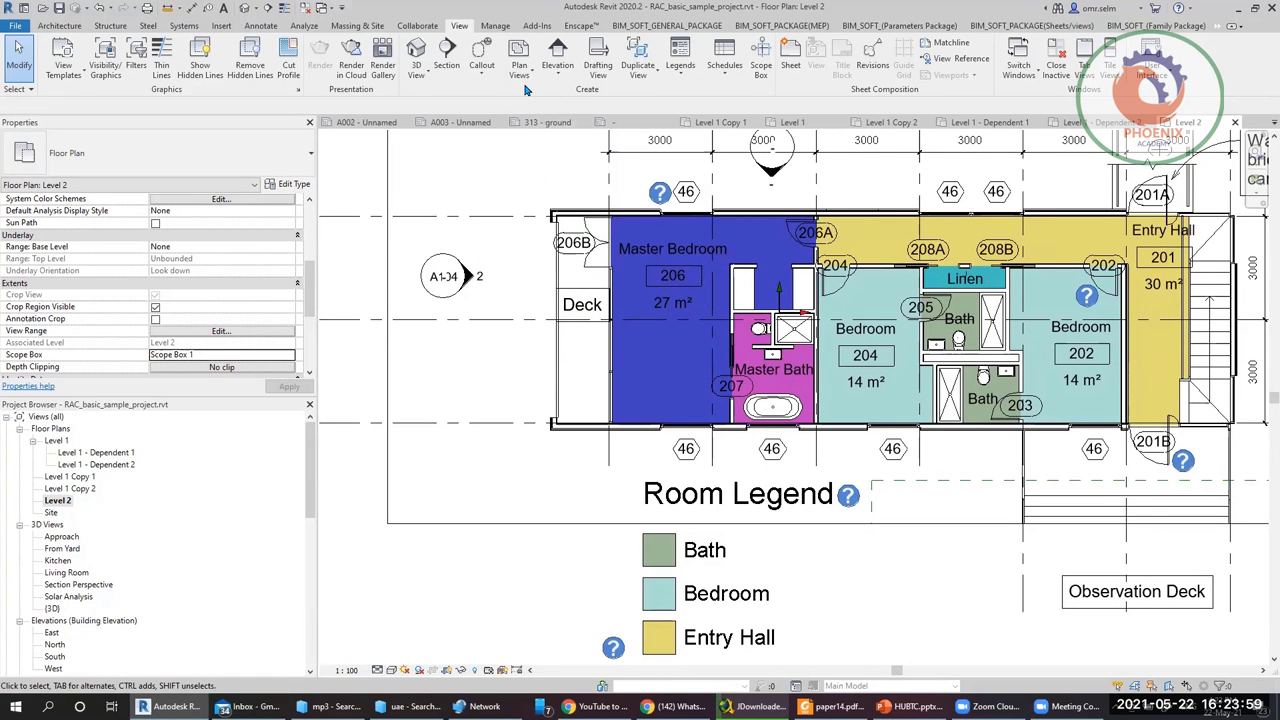
# - Draw a rectangular callout framing the Deck at the left end of Level 2
pyautogui.click(485, 78)
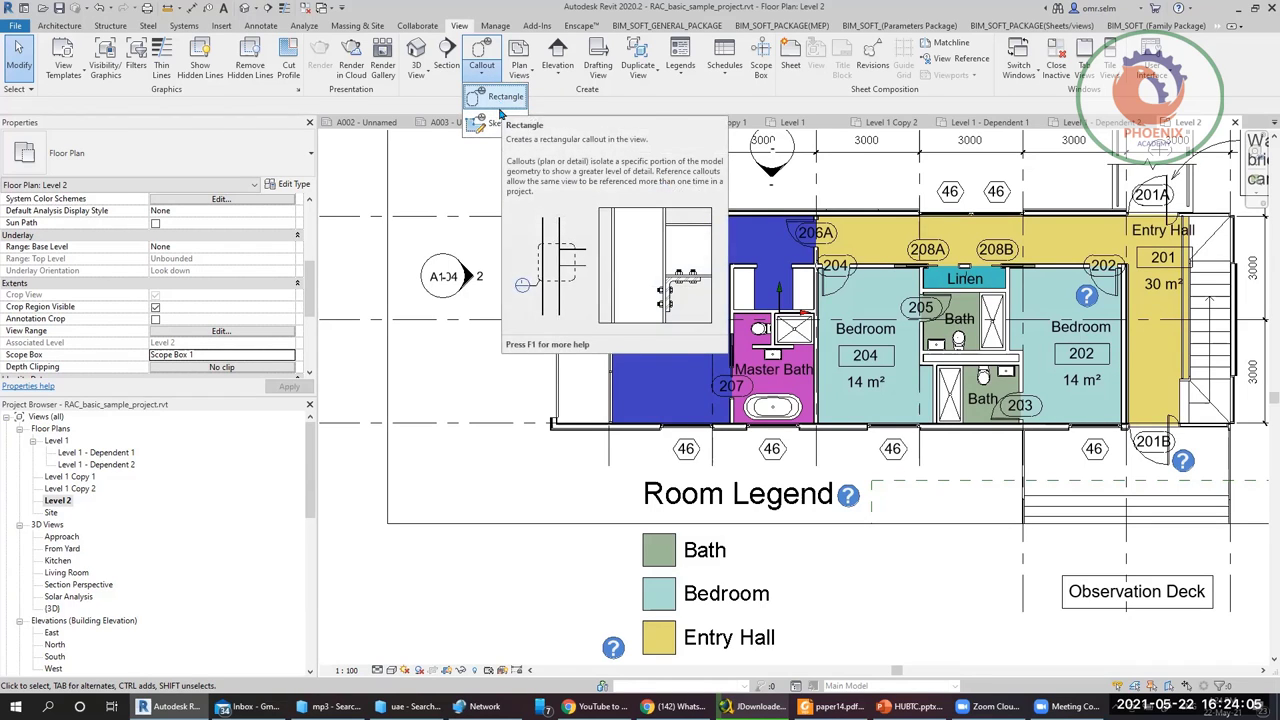
pyautogui.click(502, 108)
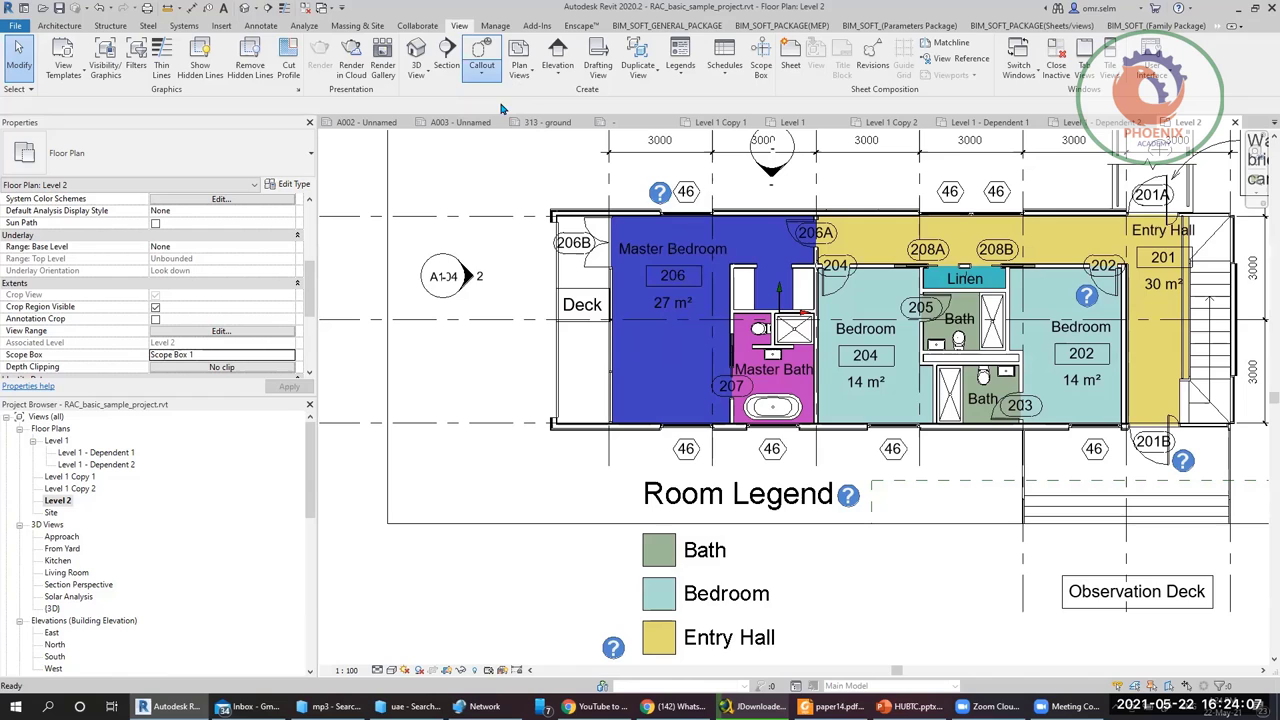
pyautogui.click(565, 203)
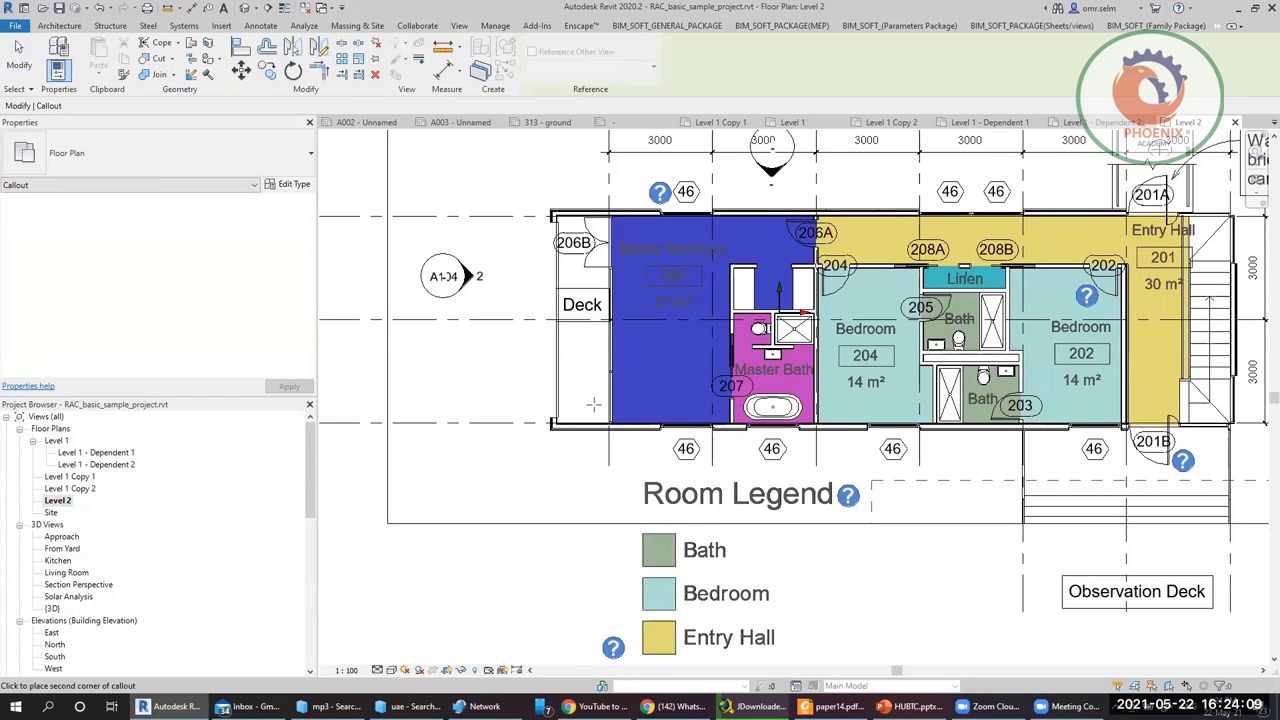
pyautogui.click(626, 466)
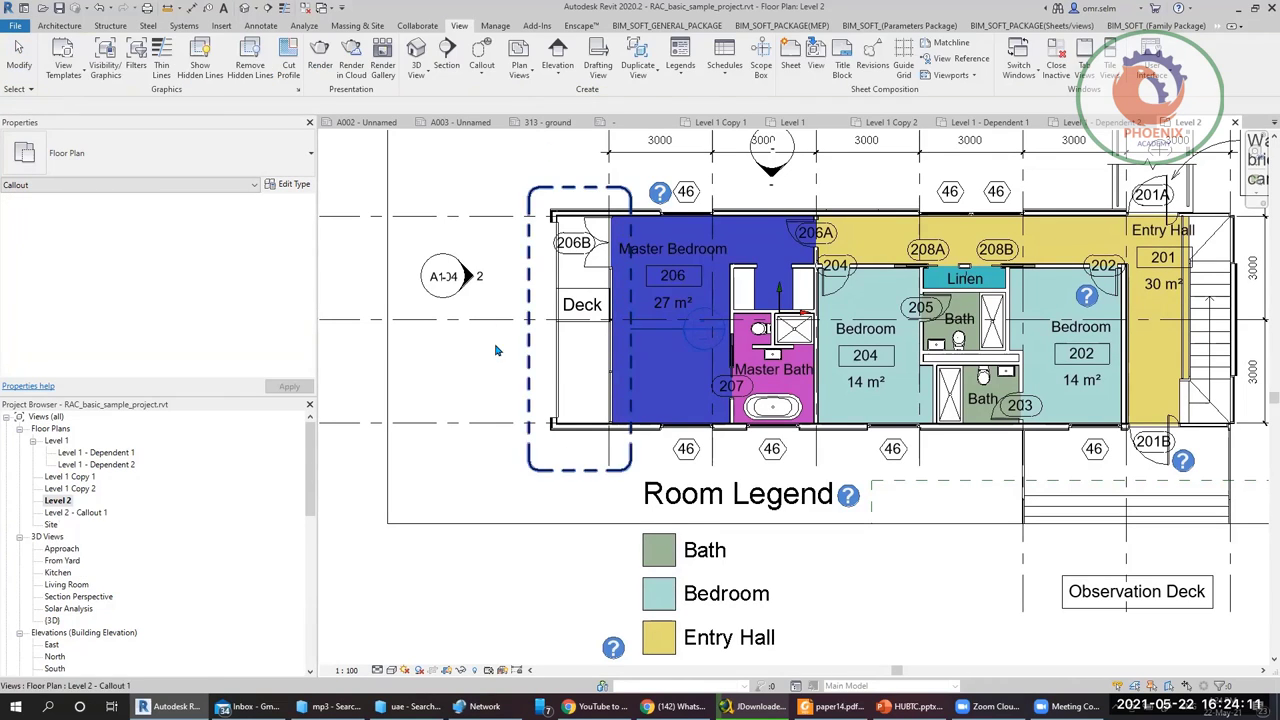
pyautogui.click(495, 350)
# - Sketch a closed callout outline around the master bath, bathrooms and bedrooms 202 and 204
pyautogui.click(488, 77)
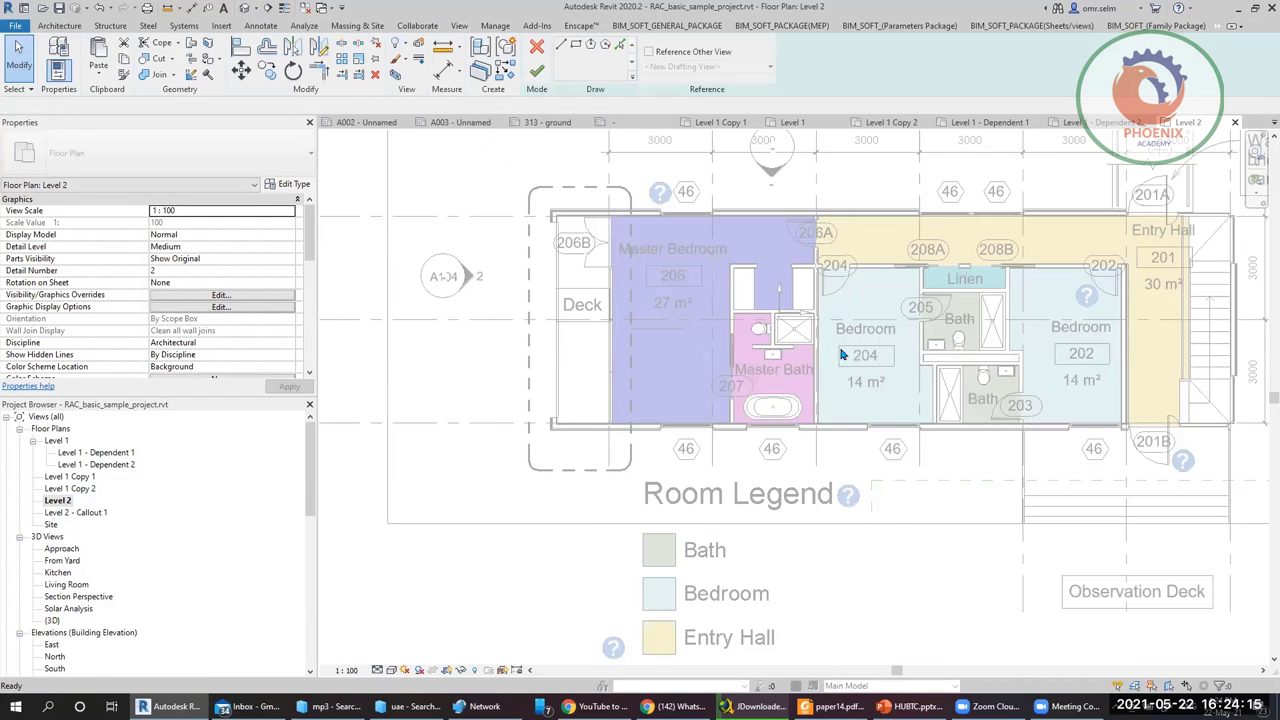
pyautogui.scroll(-2, 474, 210)
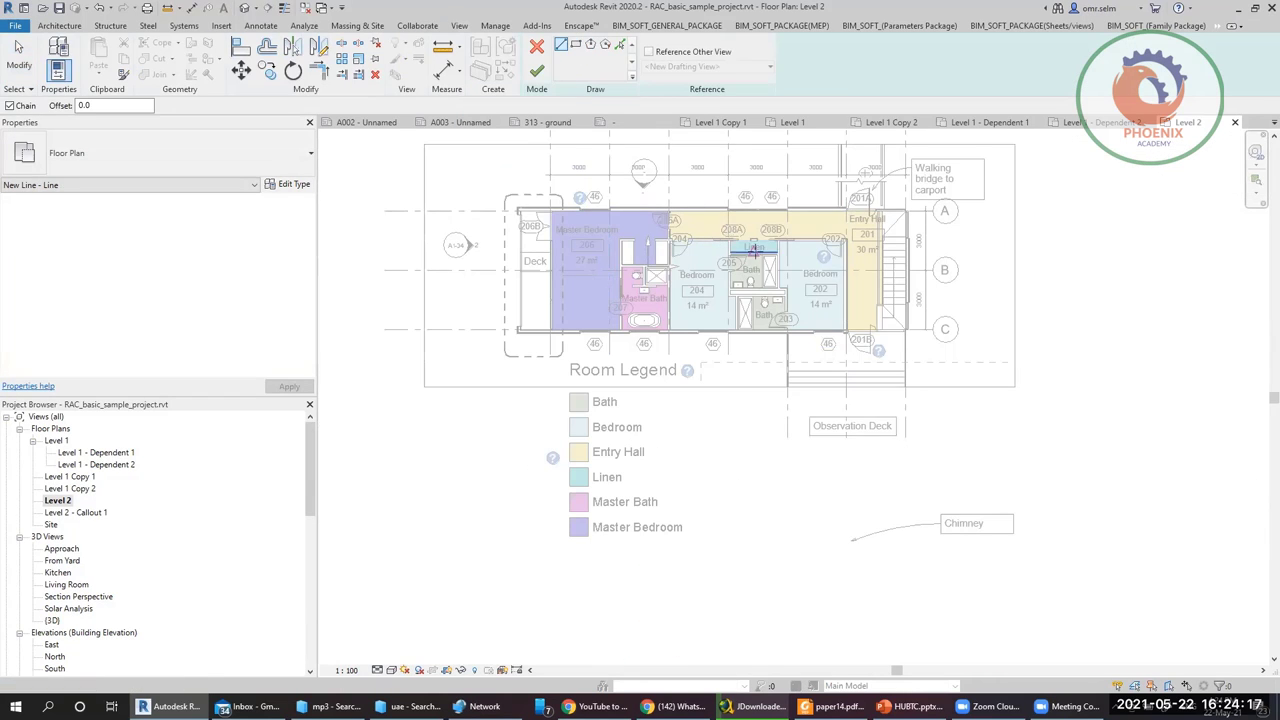
pyautogui.scroll(2, 754, 251)
pyautogui.click(420, 258)
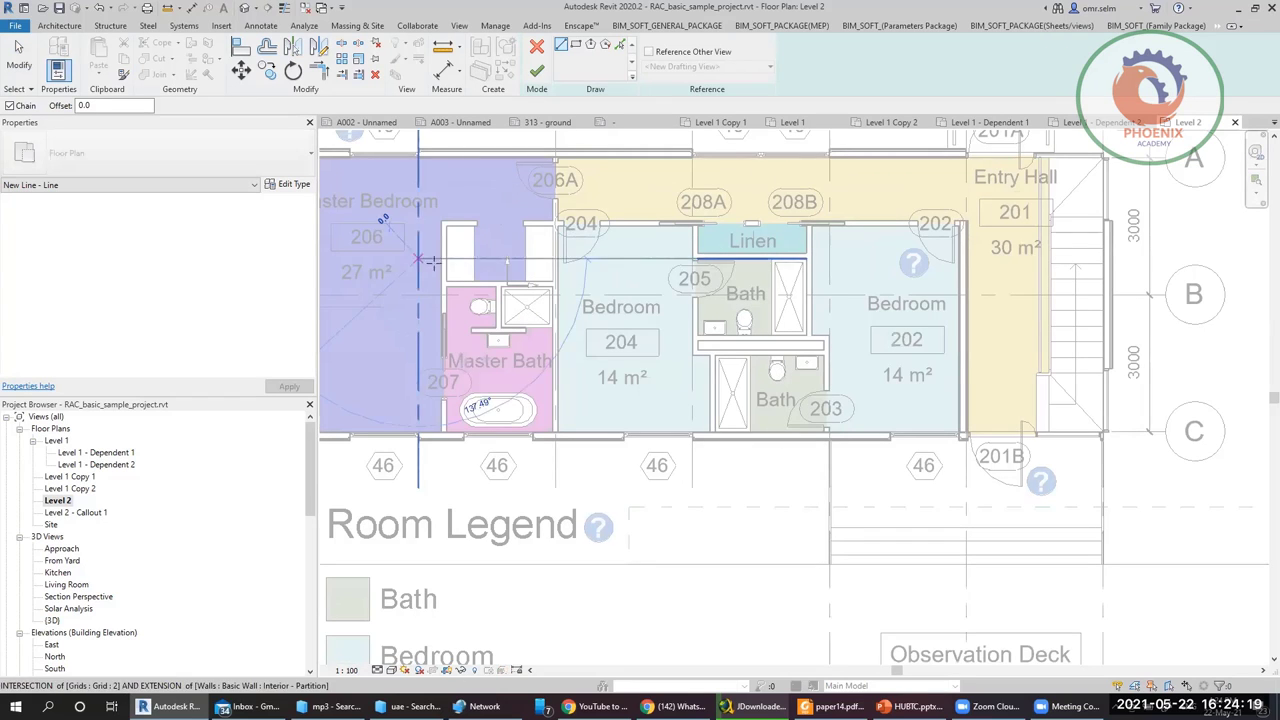
pyautogui.click(525, 258)
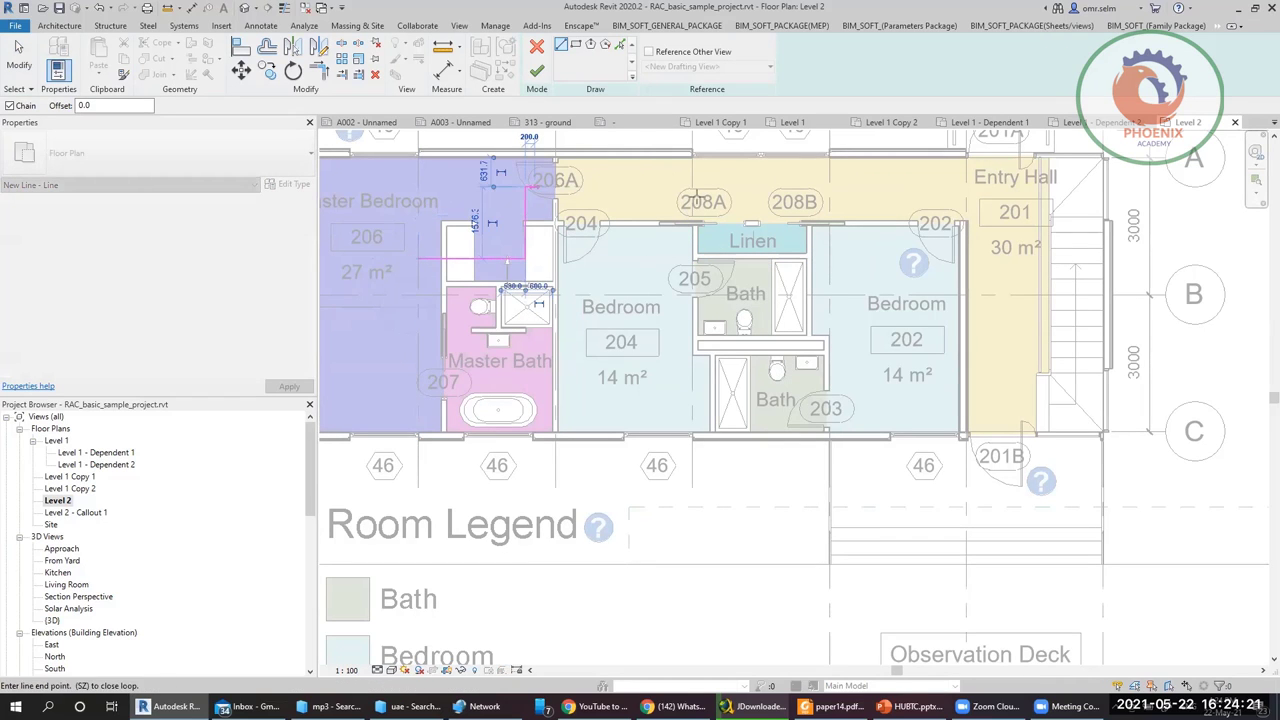
pyautogui.click(525, 187)
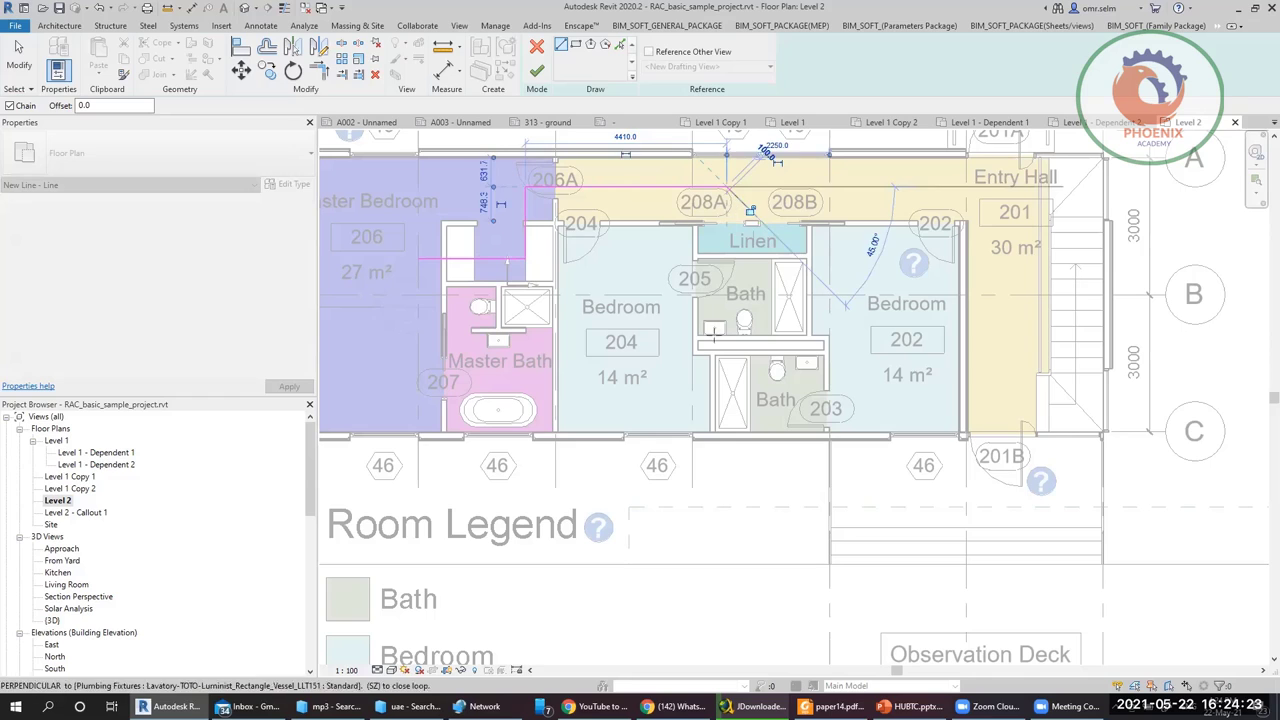
pyautogui.click(727, 187)
pyautogui.click(727, 318)
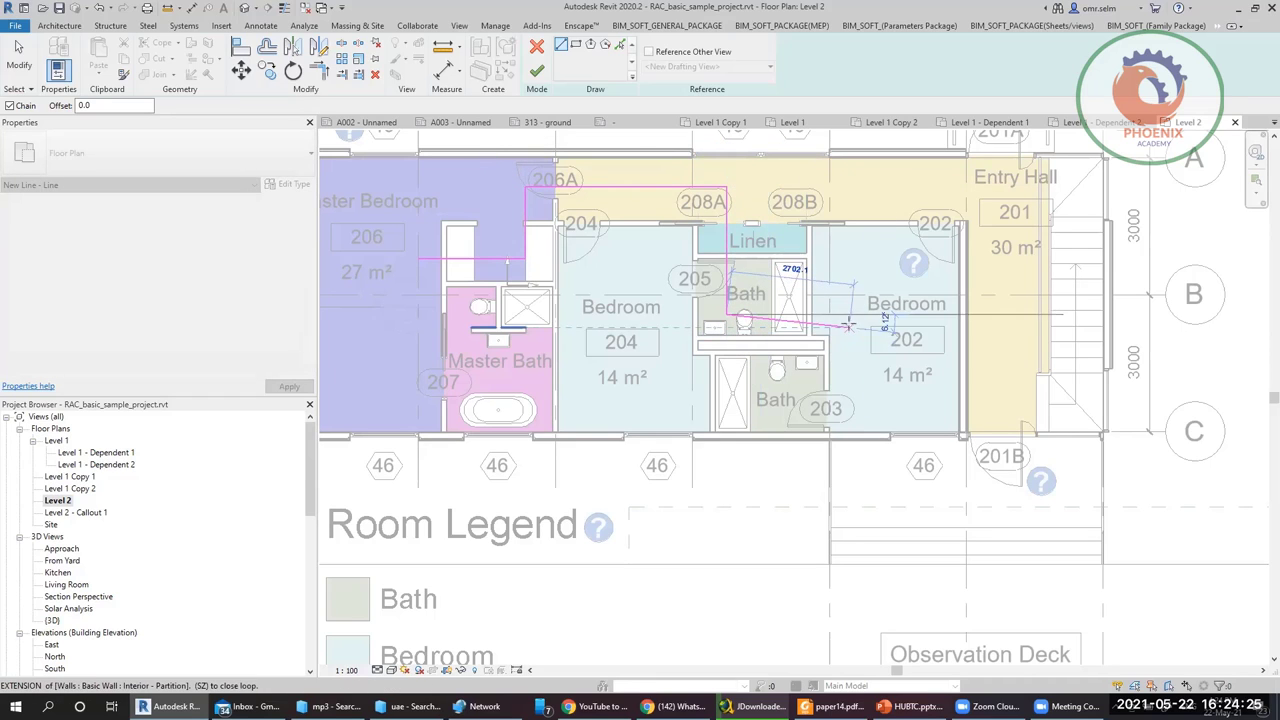
pyautogui.click(849, 318)
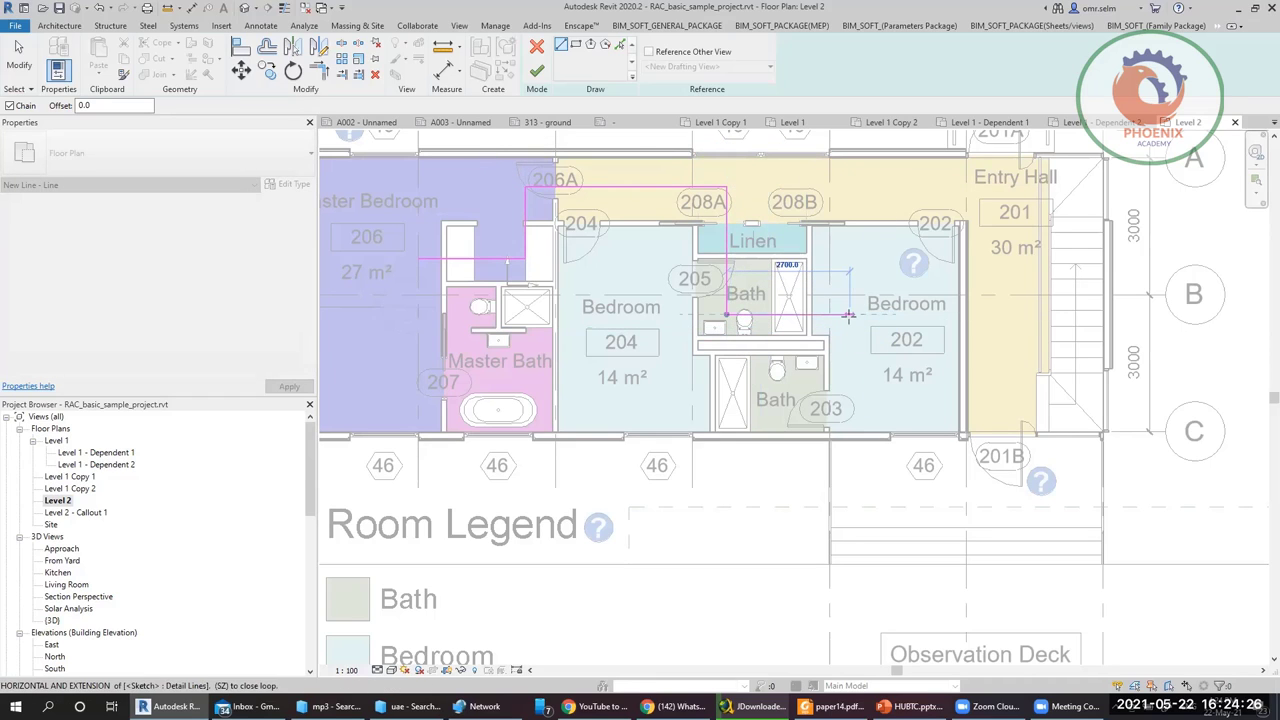
pyautogui.click(849, 474)
pyautogui.click(419, 474)
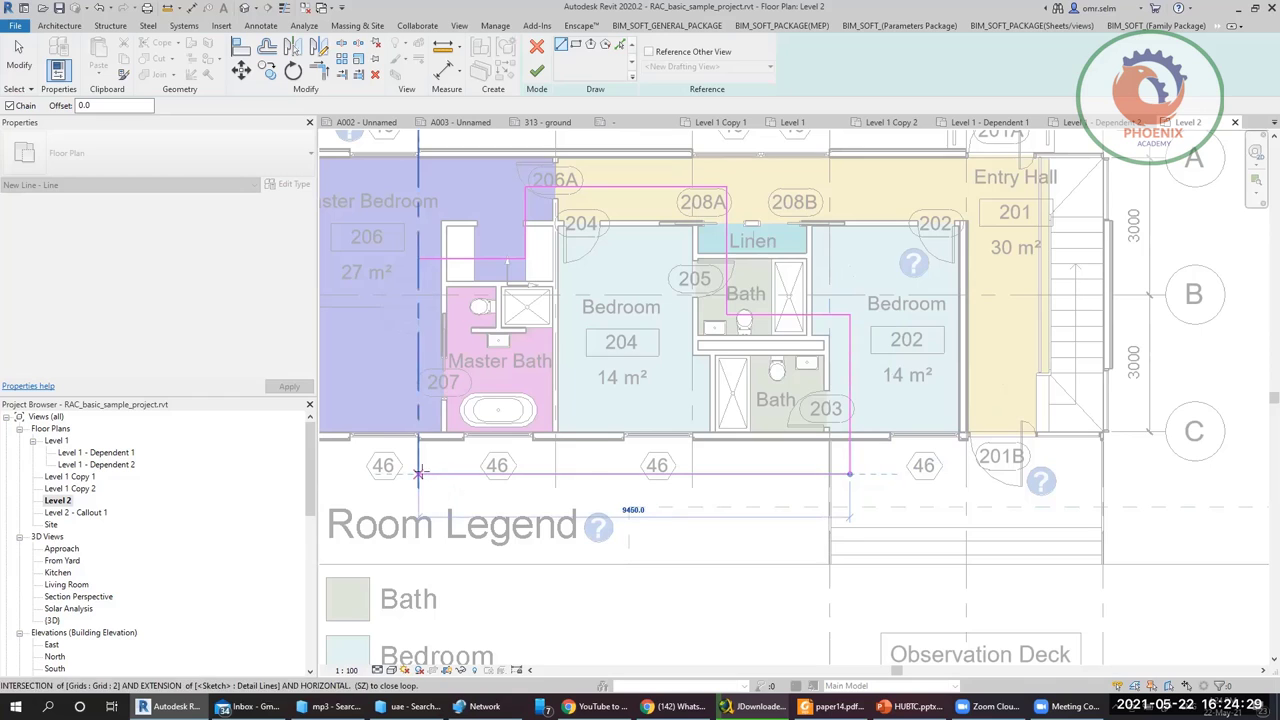
pyautogui.click(419, 258)
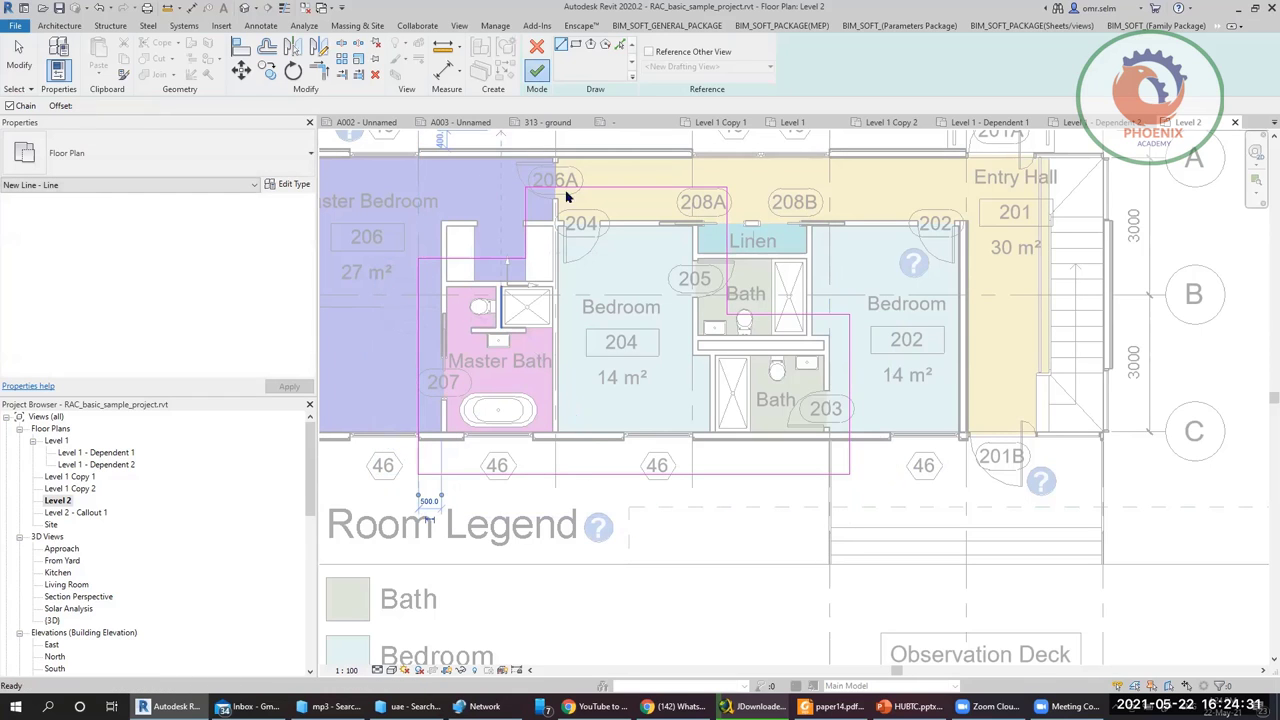
pyautogui.press('Escape')
pyautogui.press('Escape')
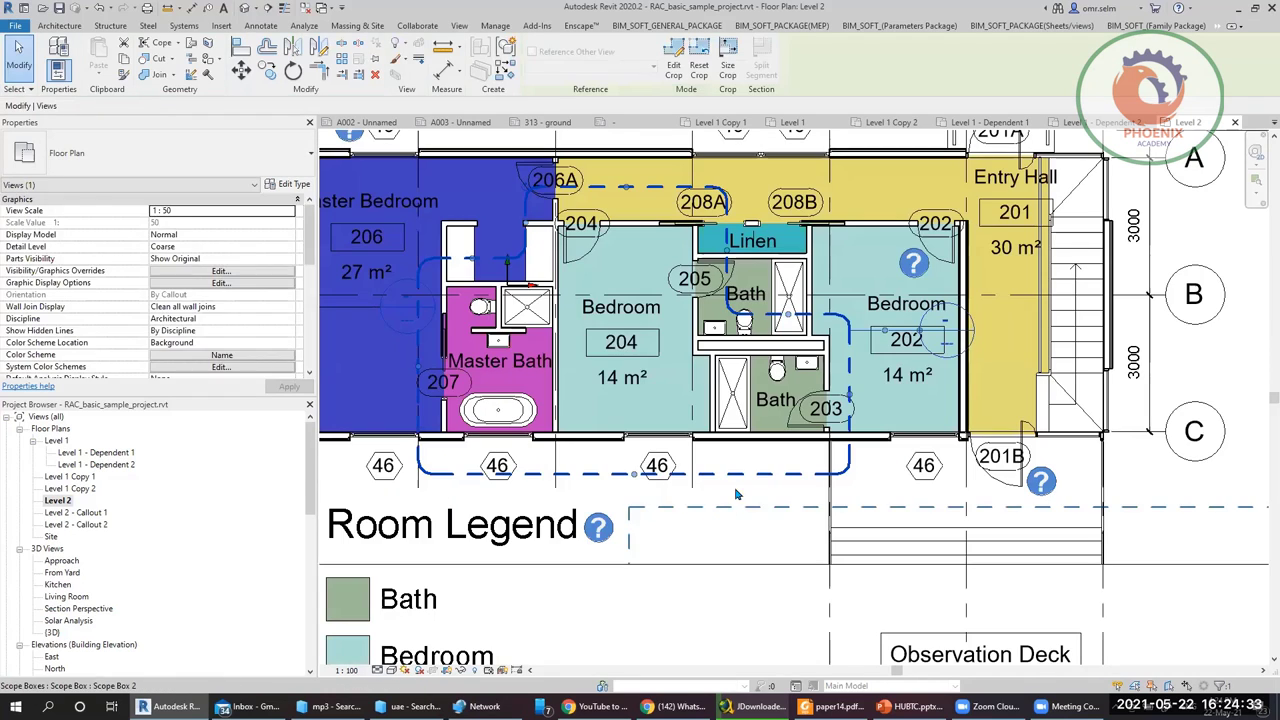
# - Go to the Level 2 - Callout 2 view from its callout boundary
pyautogui.rightClick(740, 474)
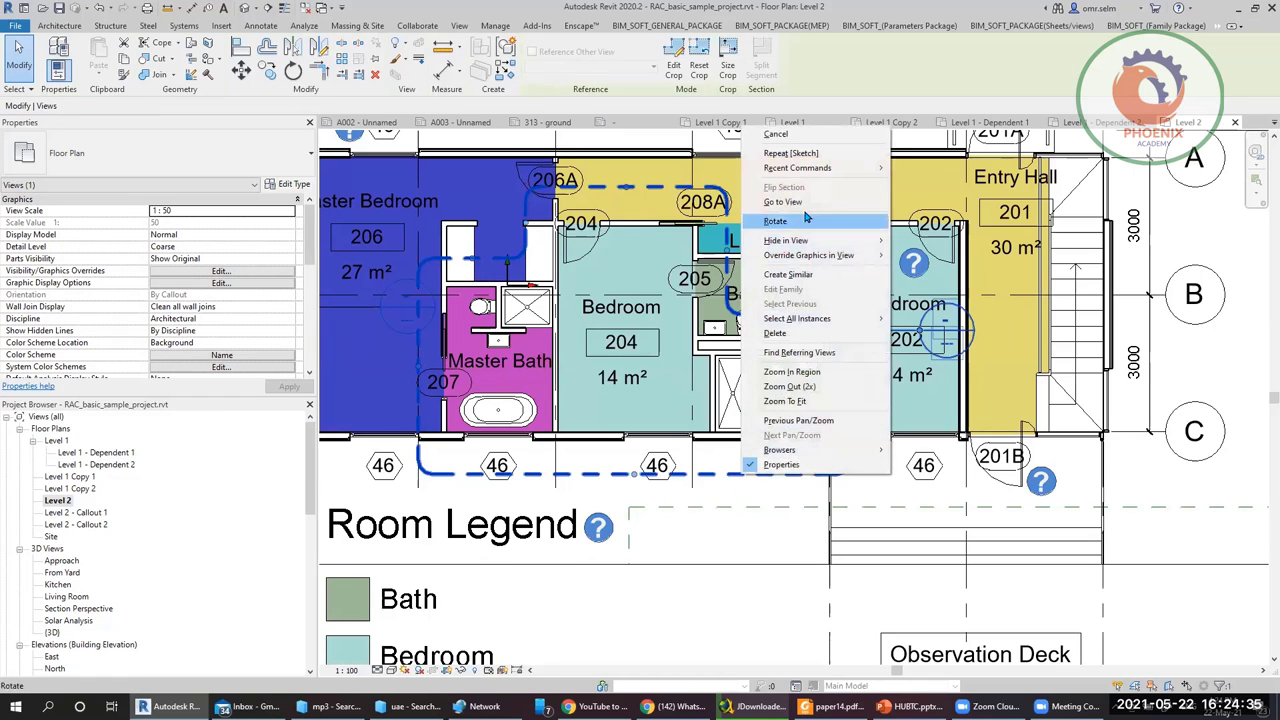
pyautogui.click(805, 203)
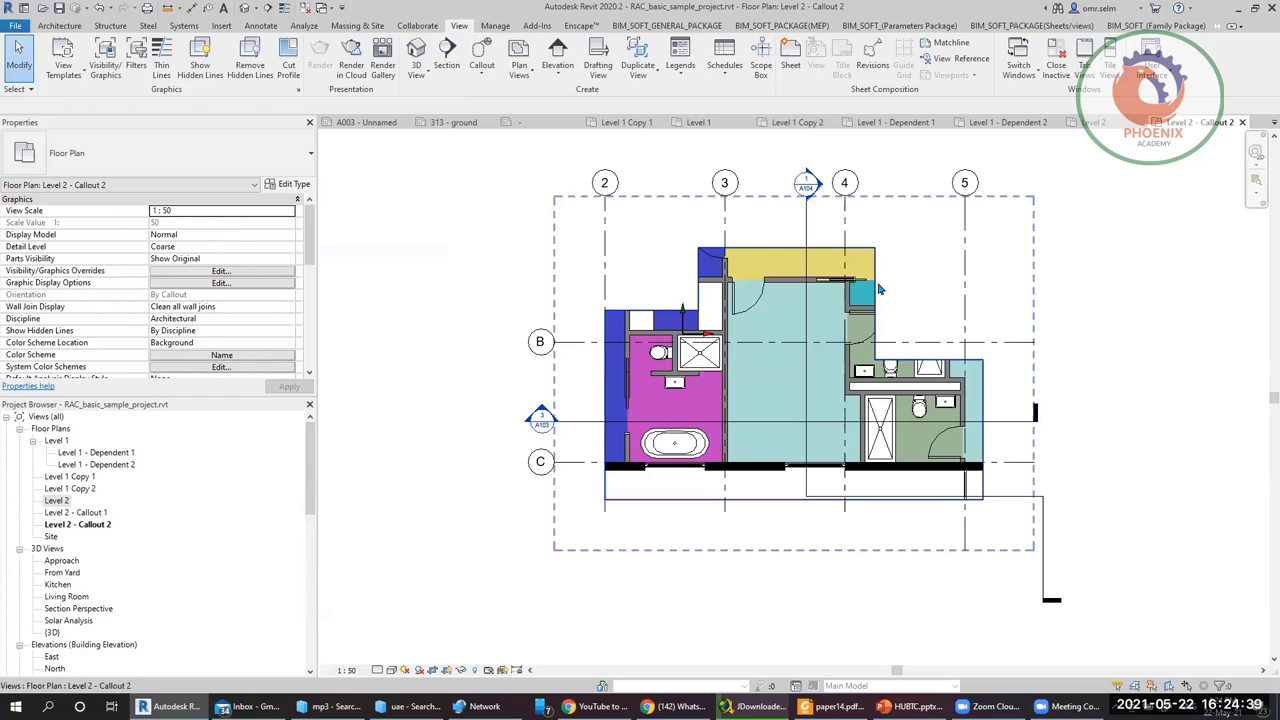
pyautogui.click(899, 293)
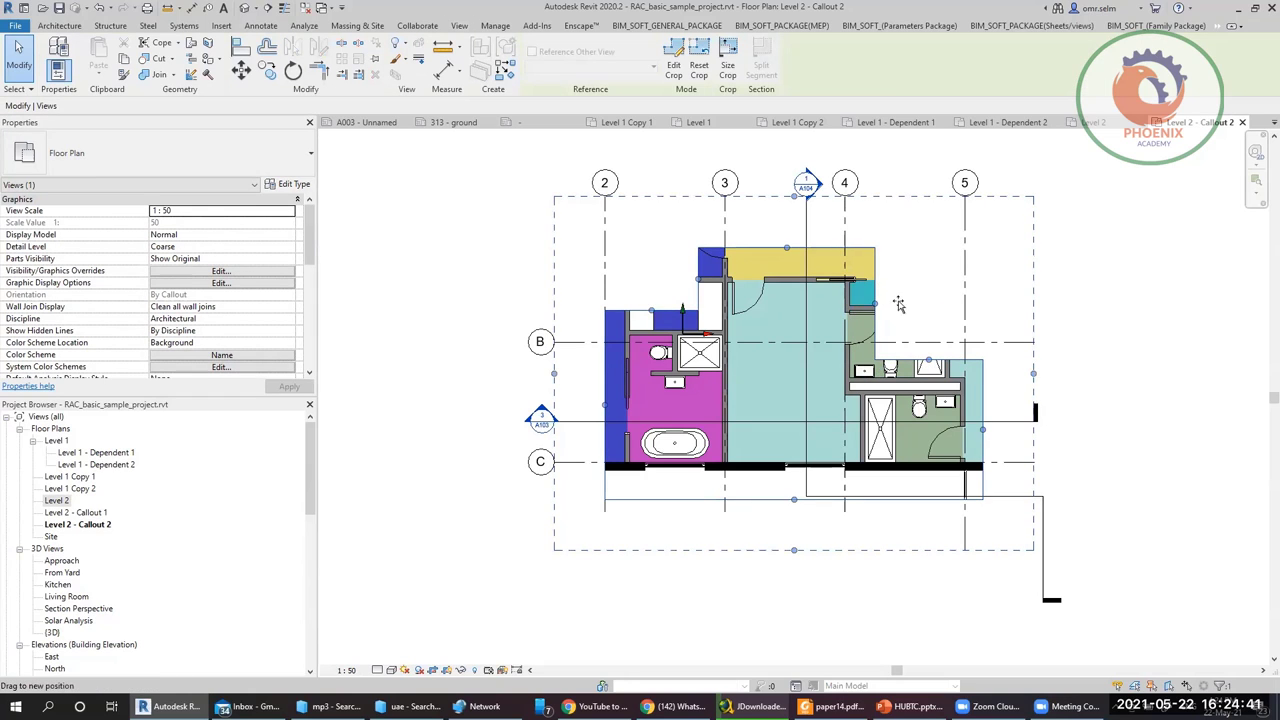
pyautogui.click(442, 277)
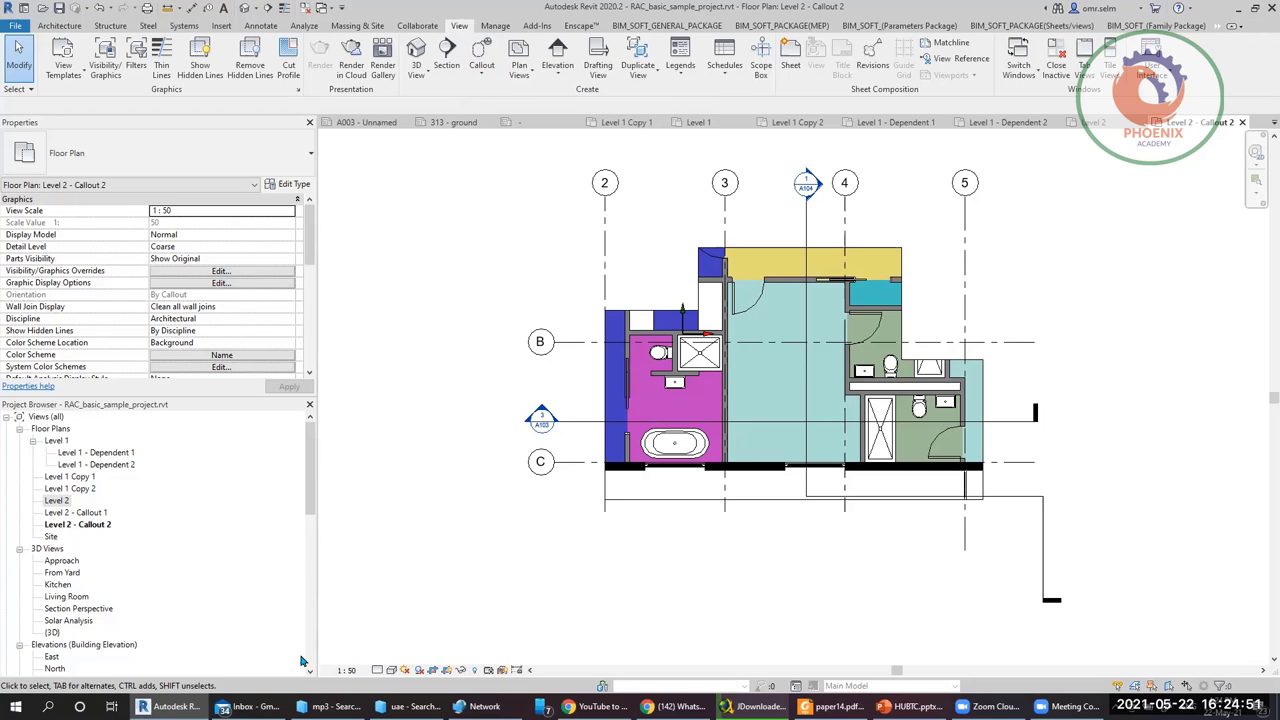
# - Change the Level 2 - Callout 2 view scale from 1:50 to 1:10
pyautogui.click(330, 671)
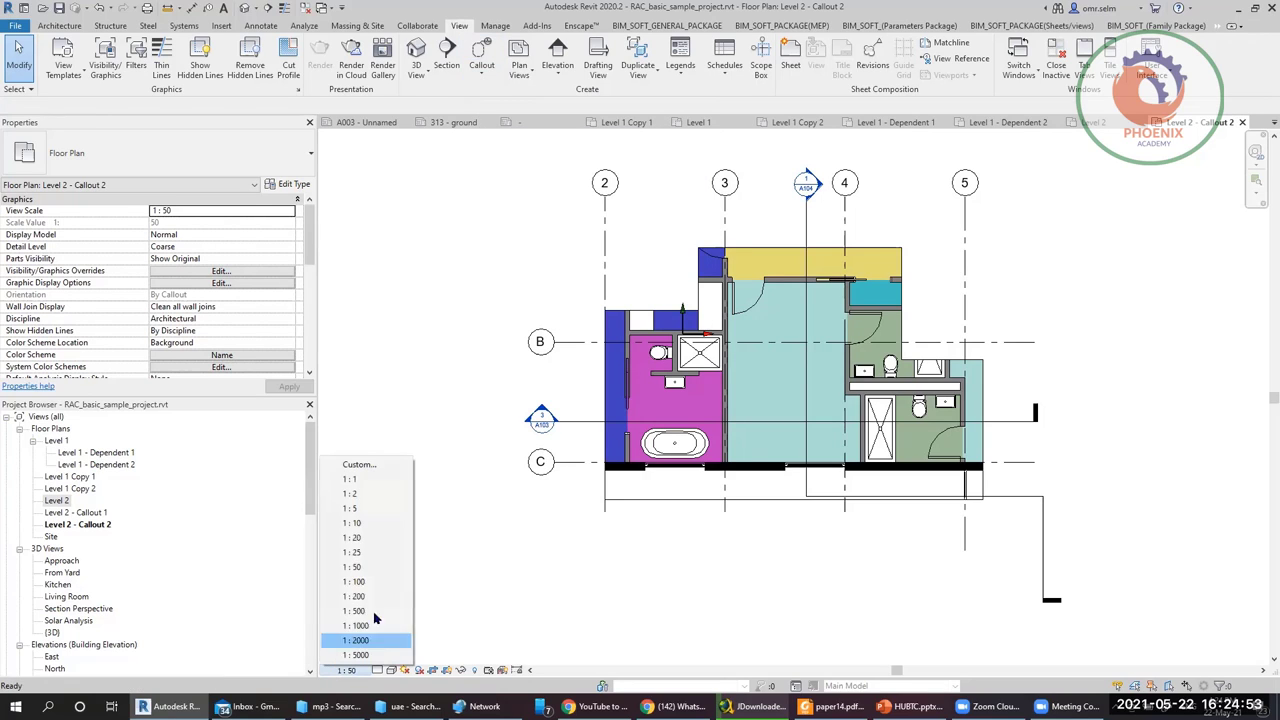
pyautogui.click(384, 528)
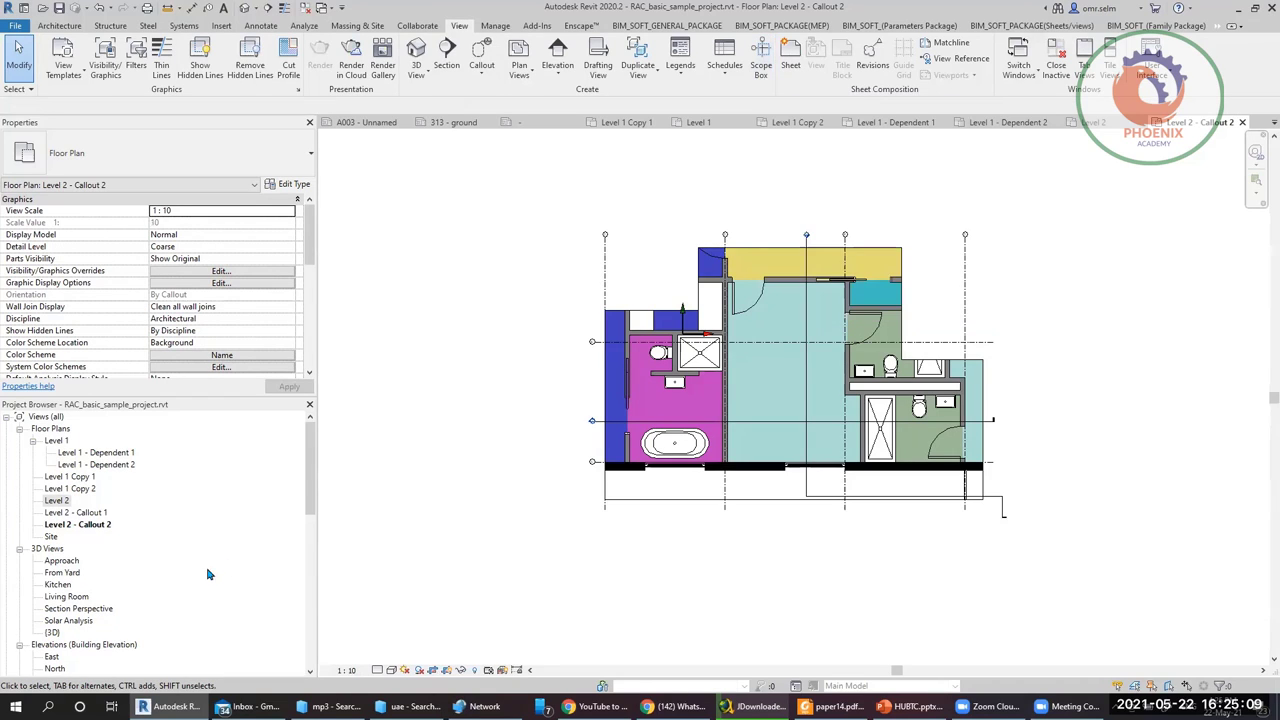
pyautogui.scroll(-6, 210, 575)
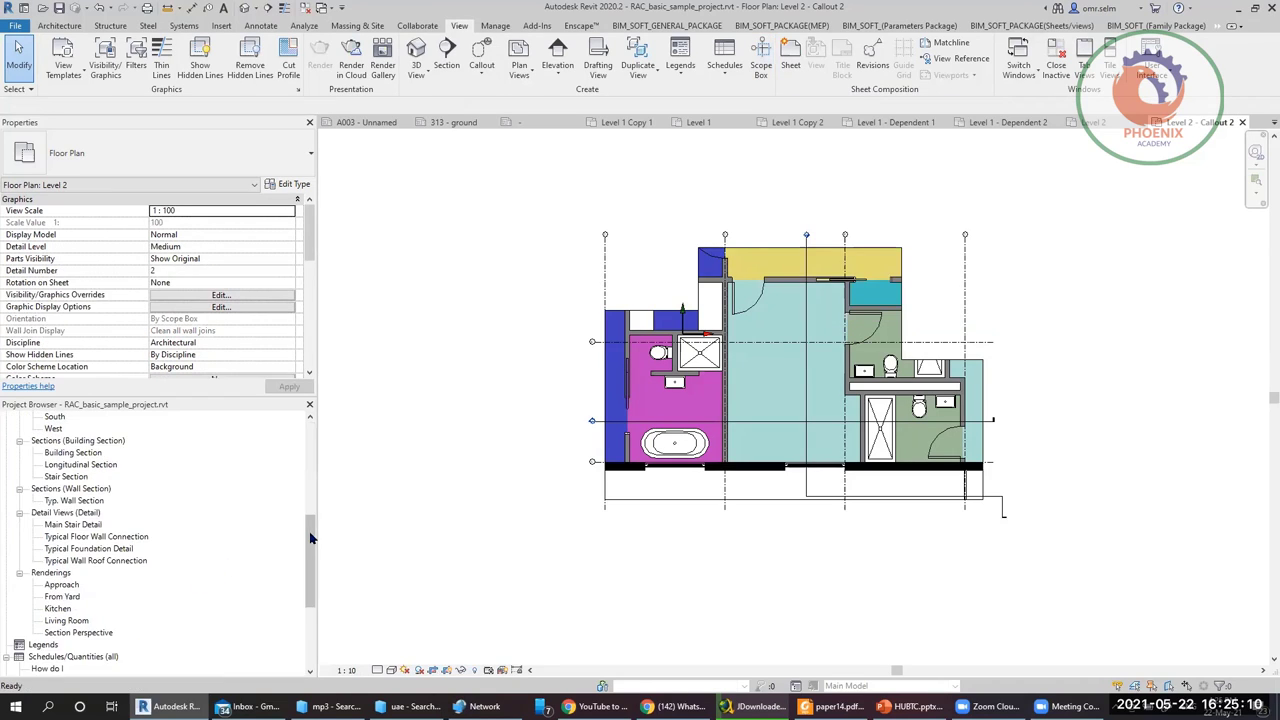
# - Open sheet 313 - ground and place the Level 1 Copy 1 plan on it at 1:100
pyautogui.click(60, 656)
pyautogui.scroll(-3, 60, 656)
pyautogui.scroll(-1, 110, 618)
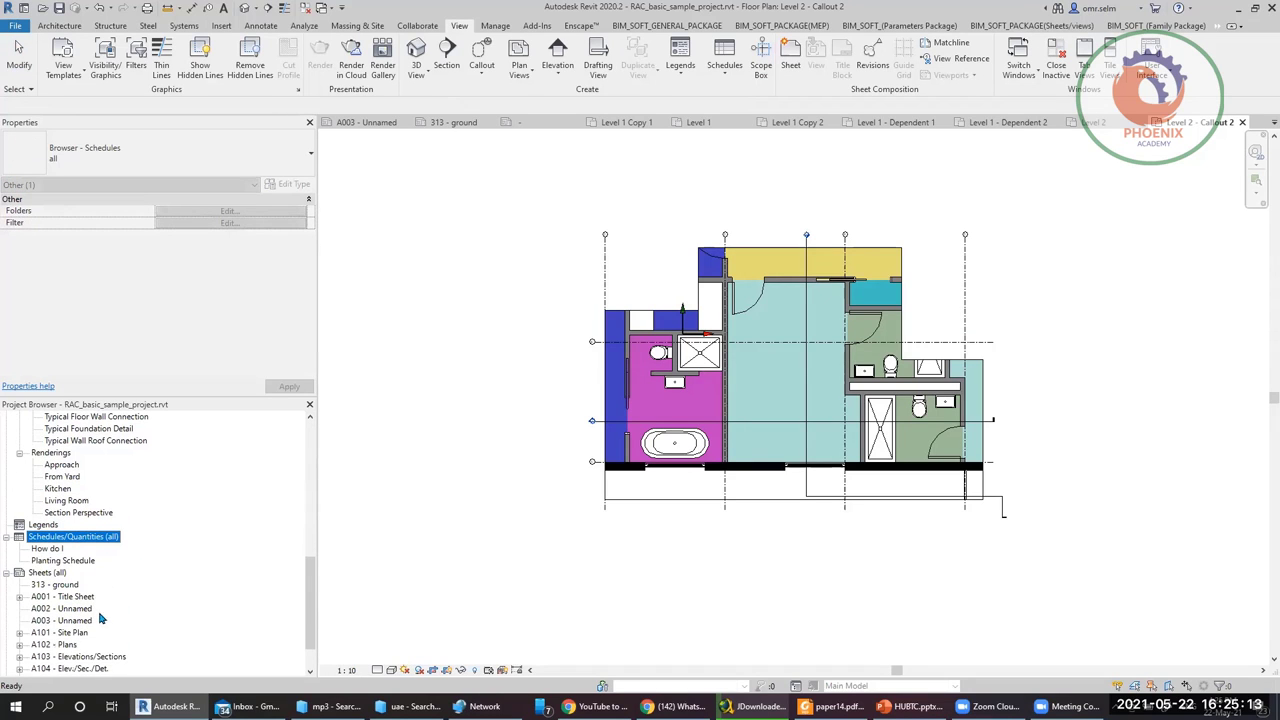
pyautogui.doubleClick(65, 585)
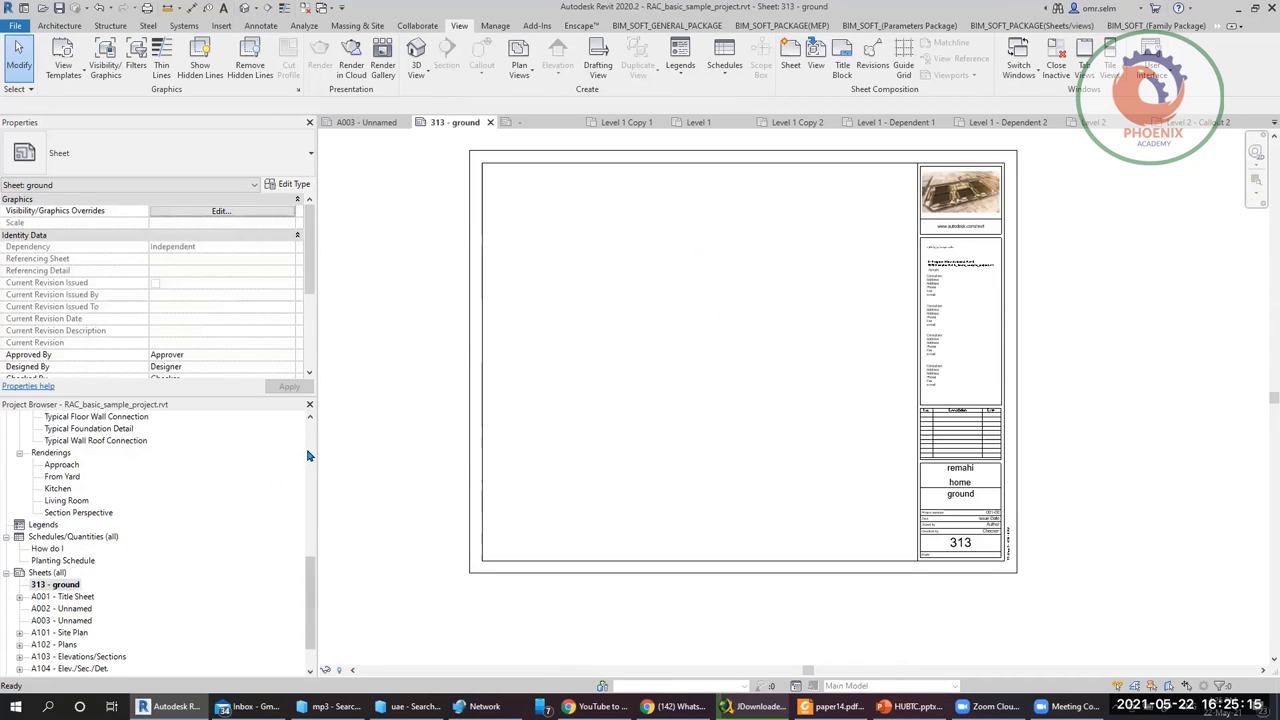
pyautogui.click(310, 456)
pyautogui.click(310, 453)
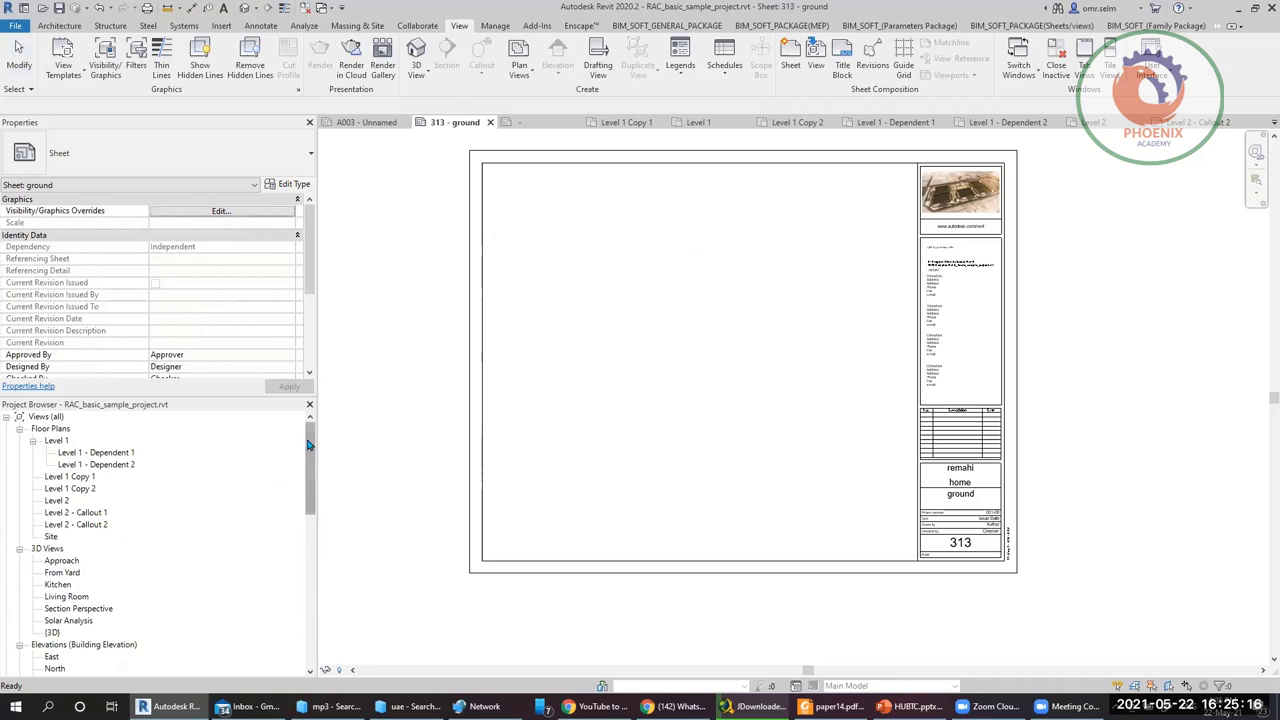
pyautogui.click(84, 478)
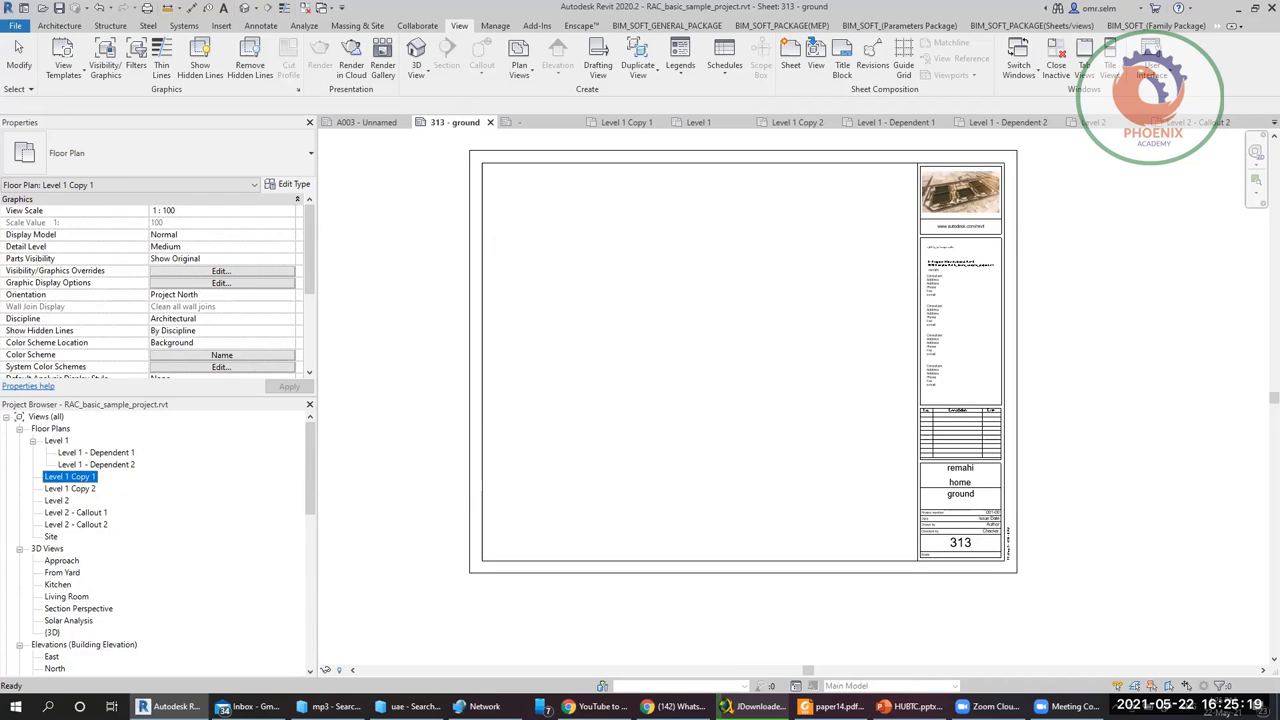
pyautogui.click(705, 352)
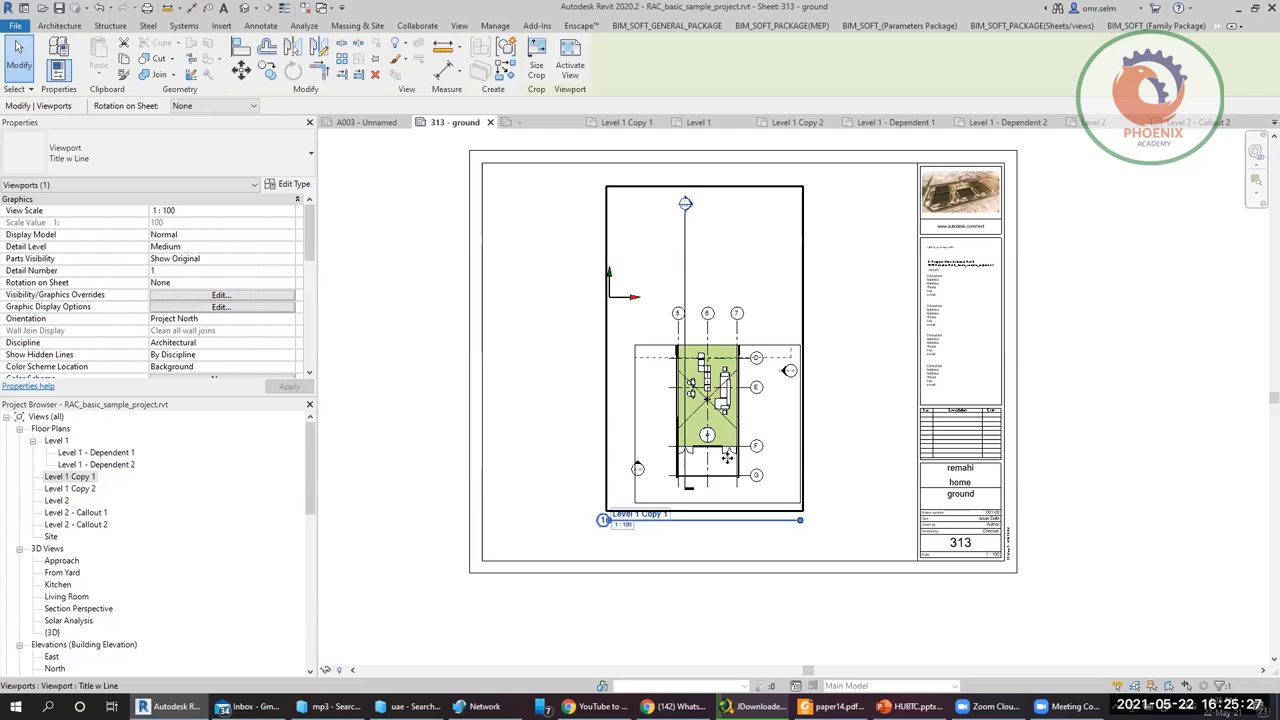
# - Switch the plan viewport to the No Title type and set its Show Title to 'When multiple viewports'
pyautogui.scroll(1, 690, 545)
pyautogui.scroll(2, 600, 535)
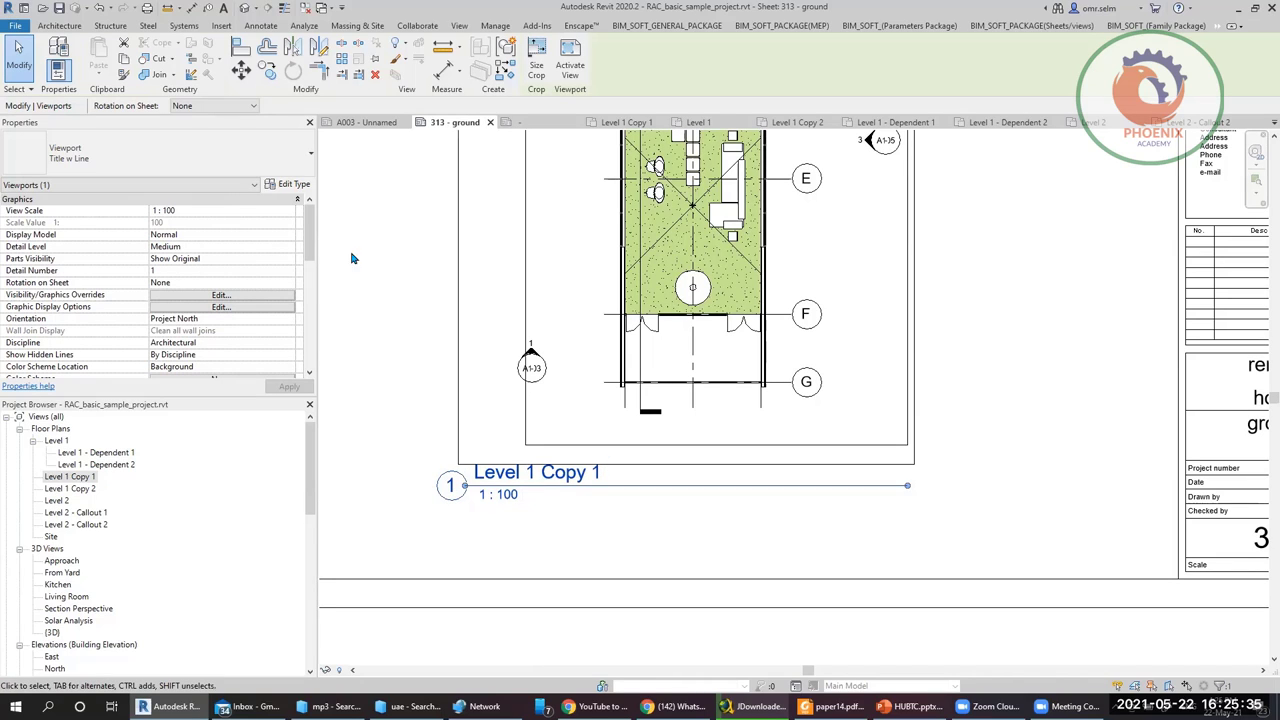
pyautogui.click(116, 148)
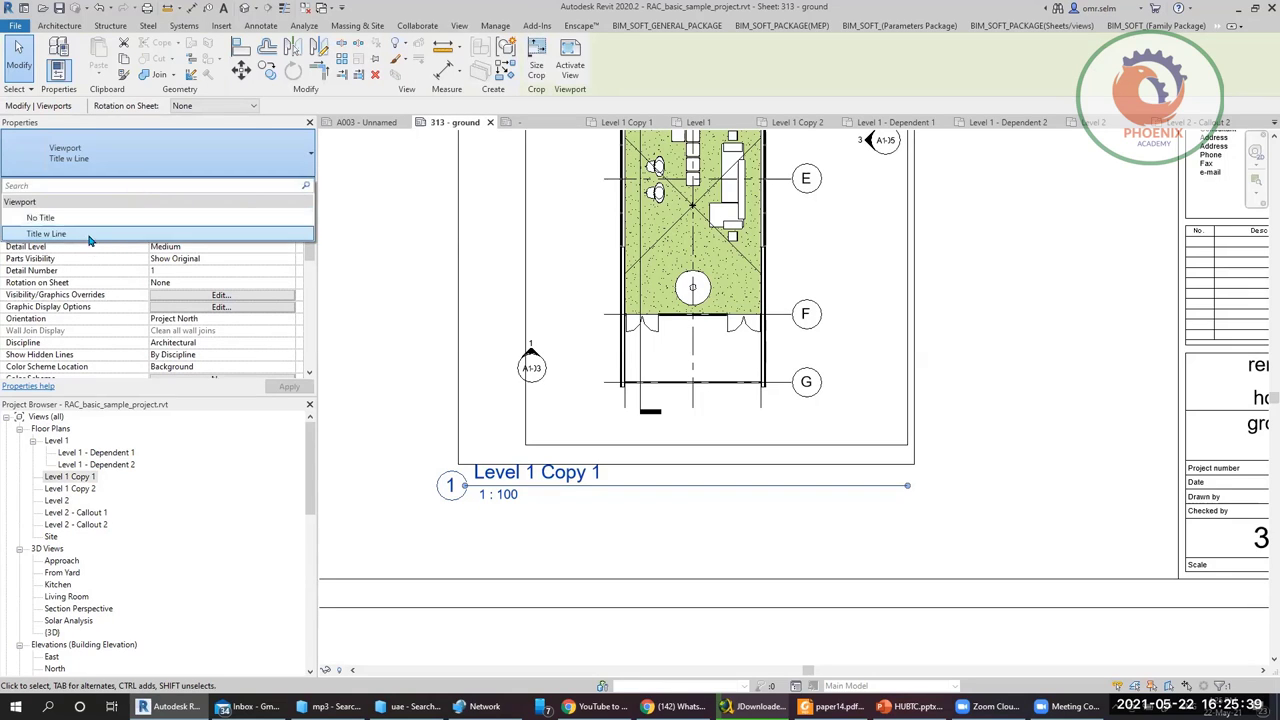
pyautogui.click(94, 218)
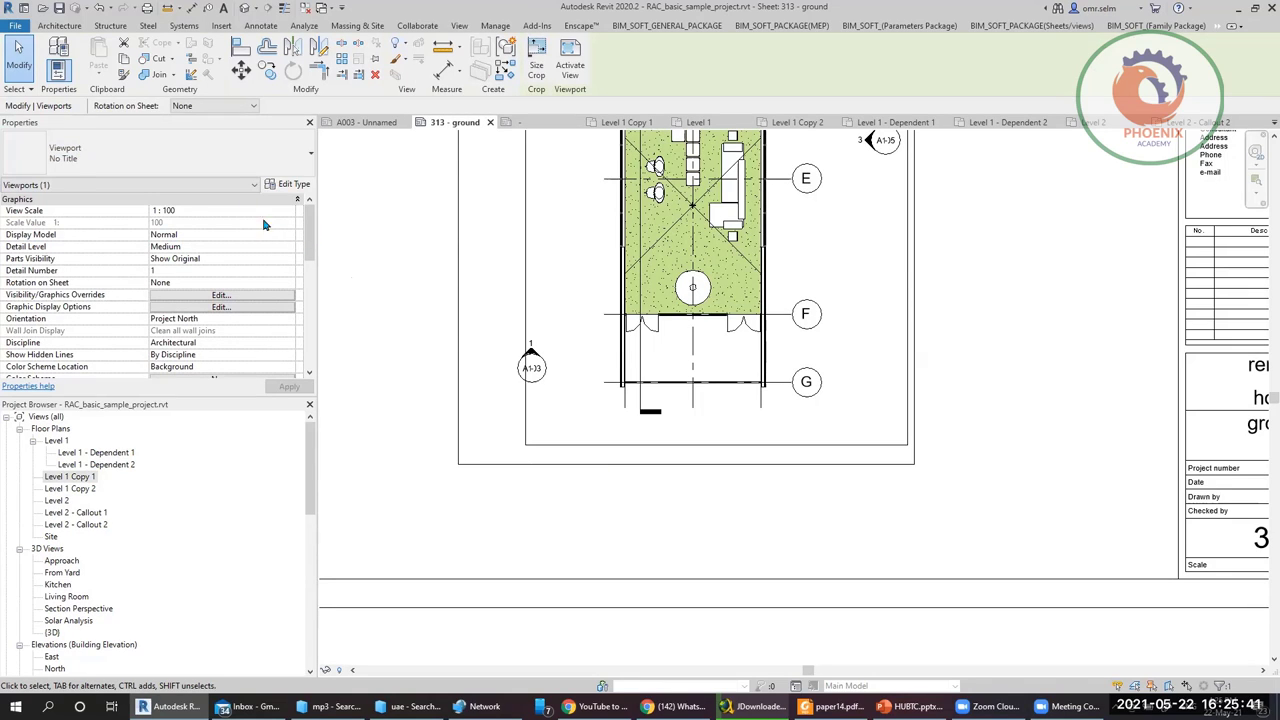
pyautogui.click(290, 184)
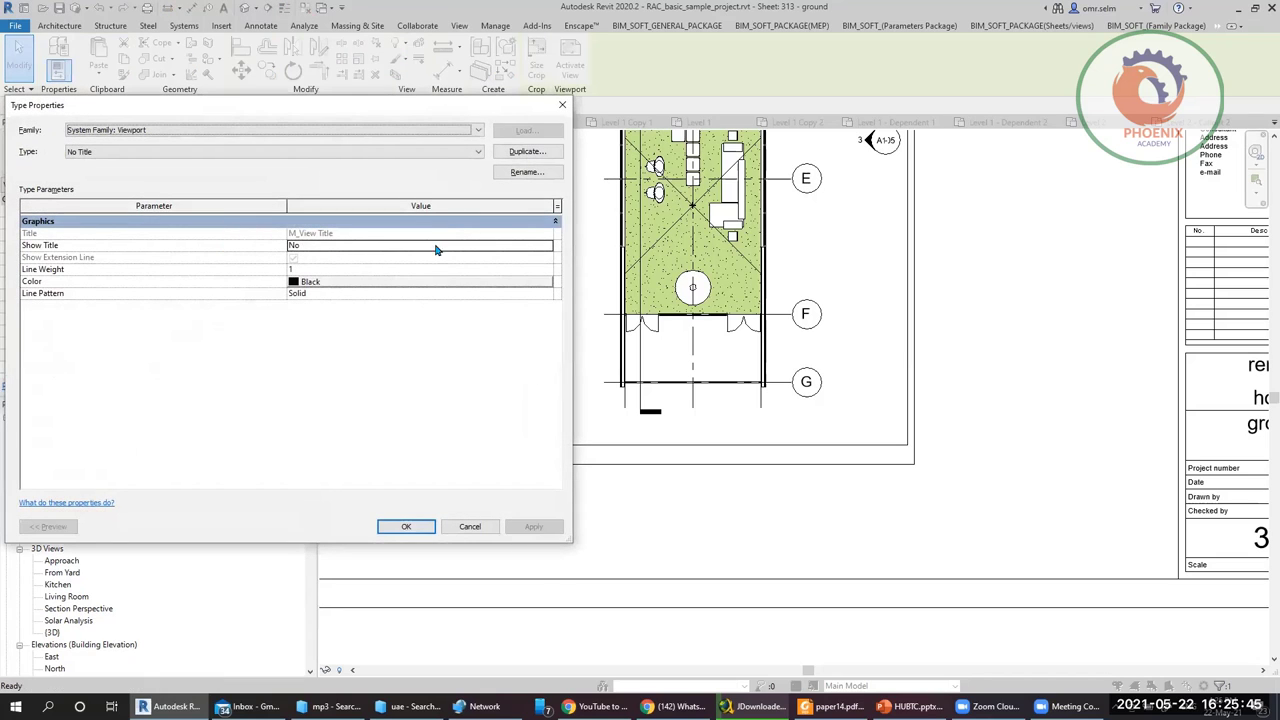
pyautogui.click(551, 247)
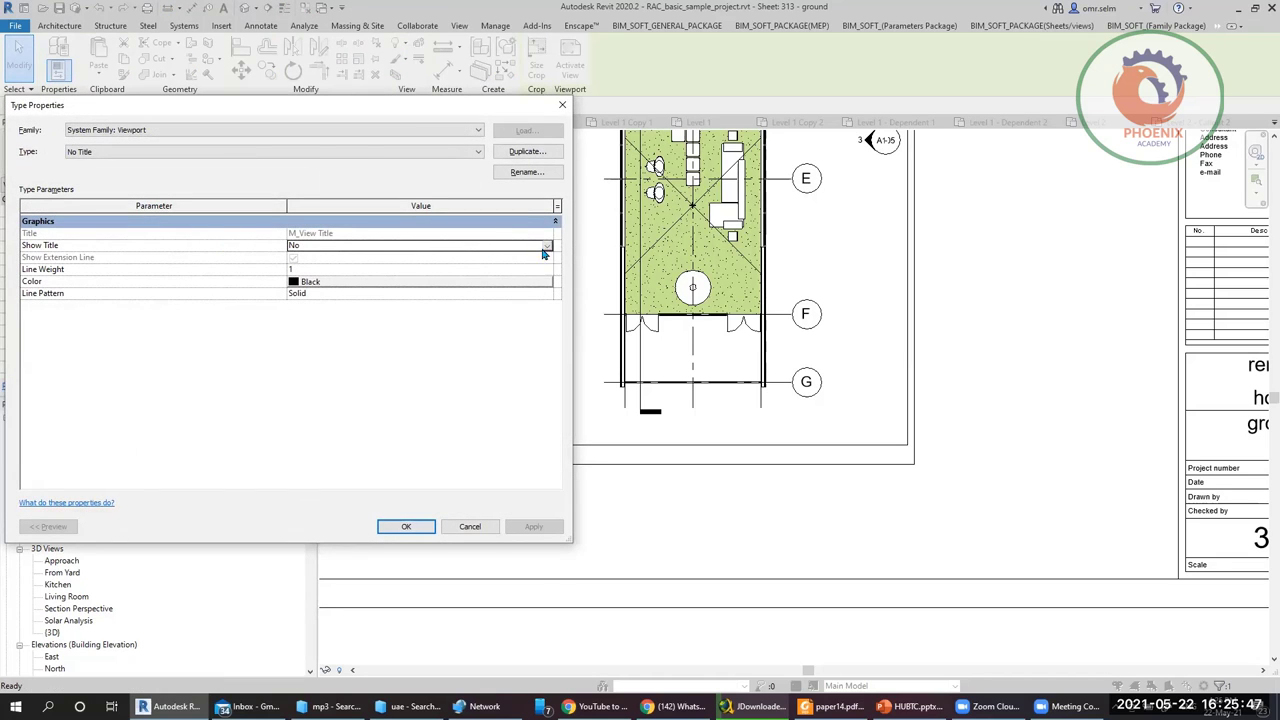
pyautogui.click(548, 247)
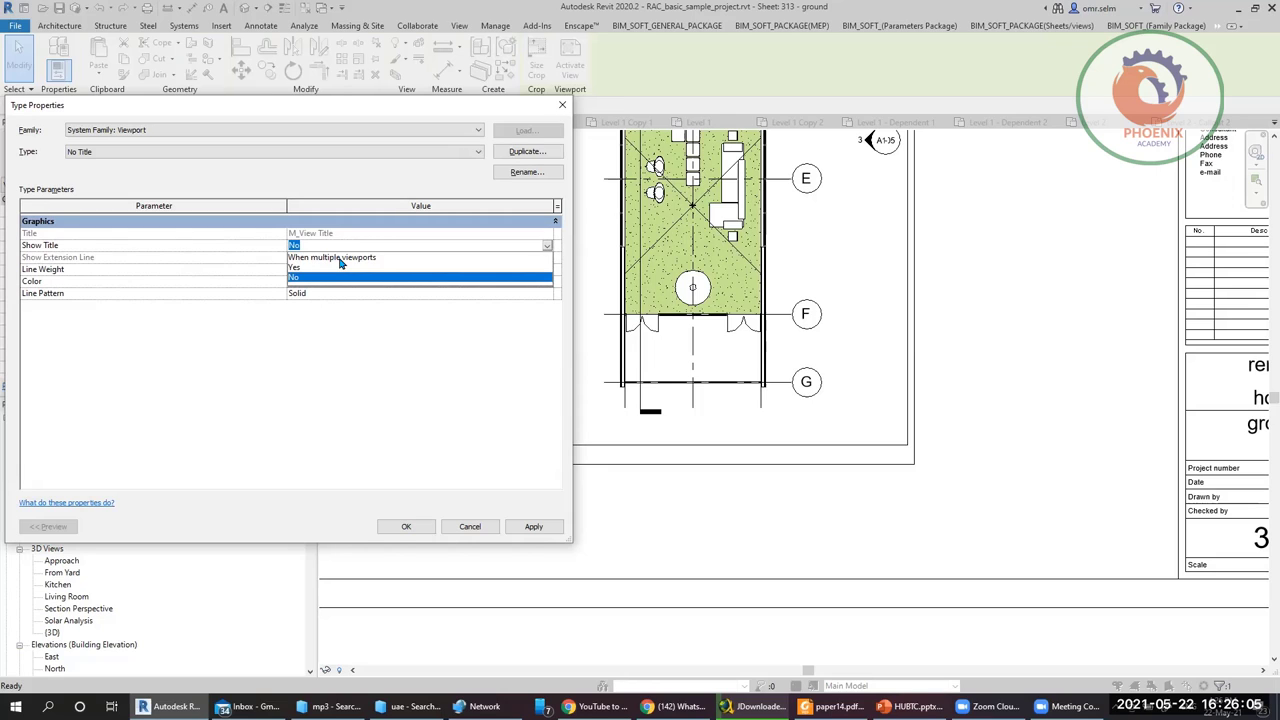
pyautogui.click(344, 258)
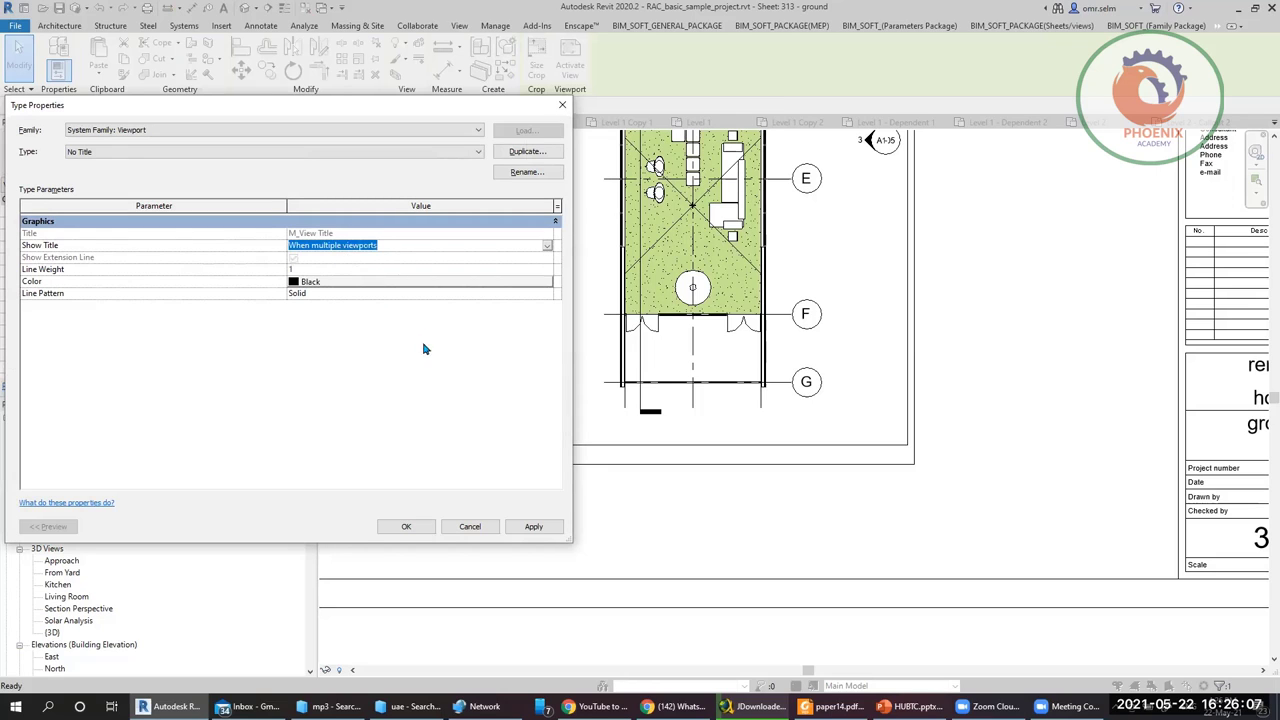
pyautogui.click(414, 524)
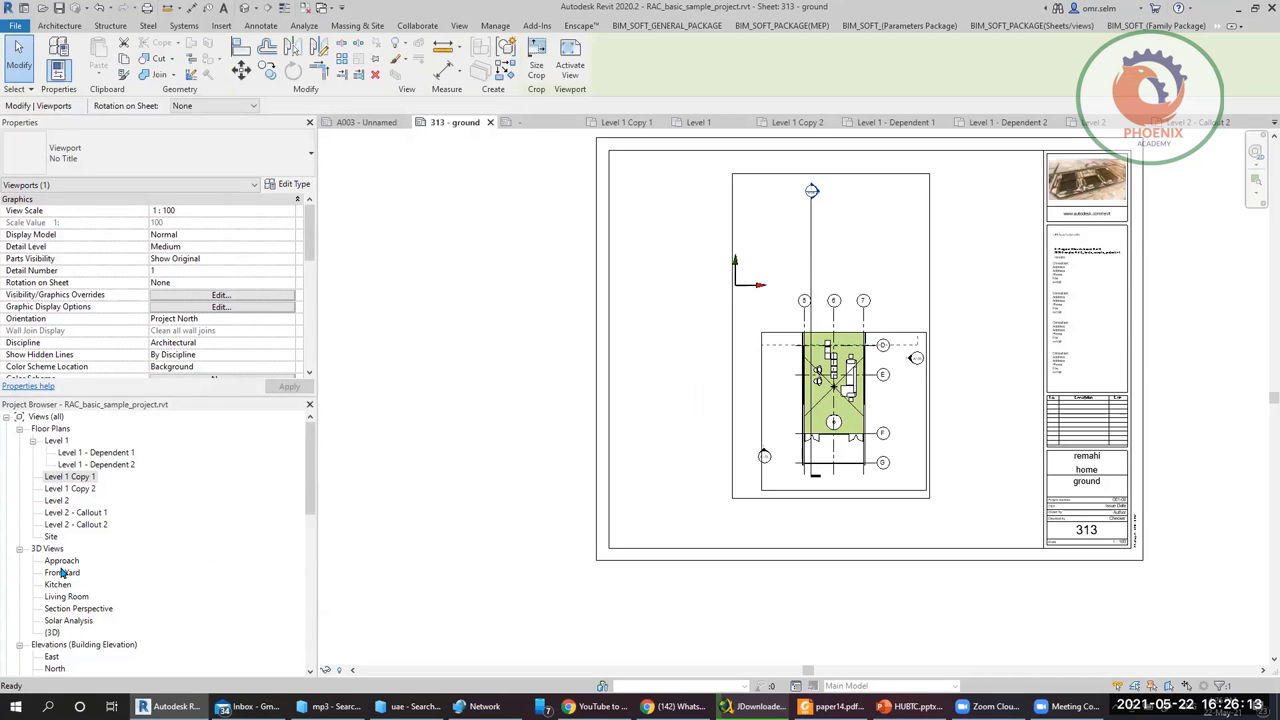
# - Try placing the Building Section view on the sheet and dismiss the already-placed warning
pyautogui.click(52, 657)
pyautogui.scroll(-4, 100, 590)
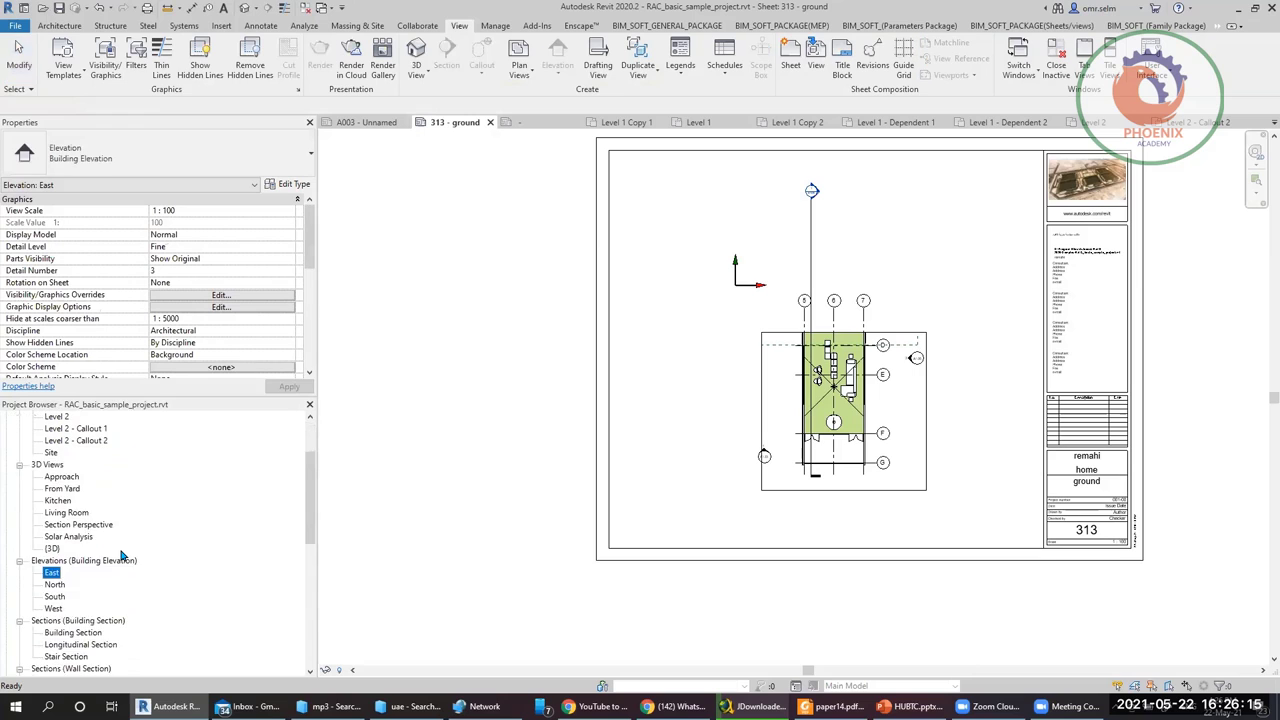
pyautogui.click(80, 585)
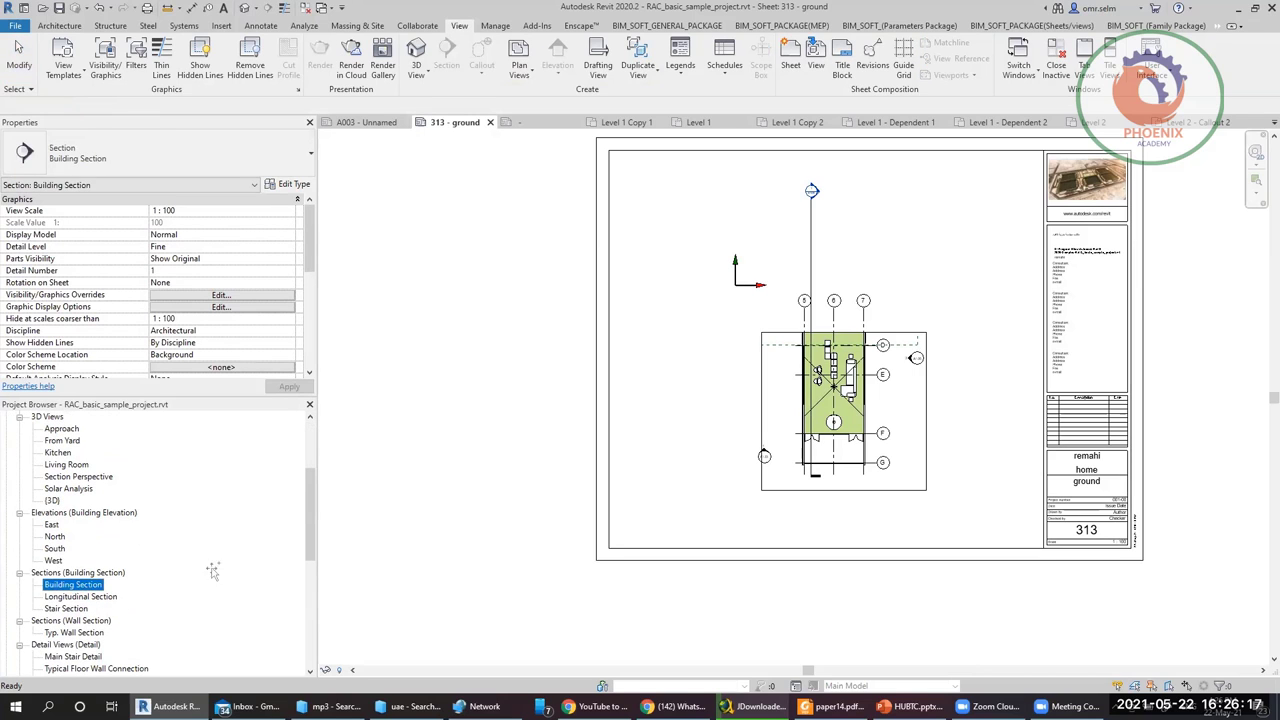
pyautogui.moveTo(213, 570); pyautogui.dragTo(690, 376)
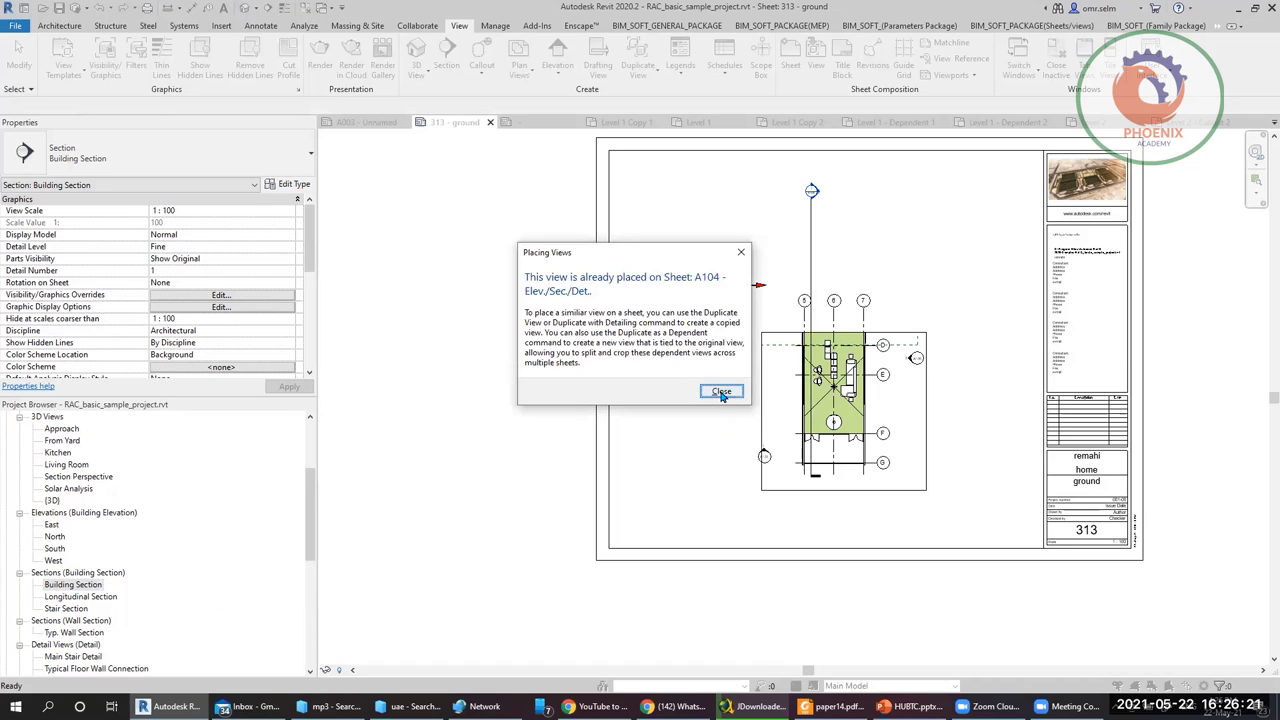
pyautogui.click(721, 391)
# - Duplicate the Typ. Wall Section view and close the copy to return to sheet 313
pyautogui.click(60, 609)
pyautogui.scroll(-1, 91, 625)
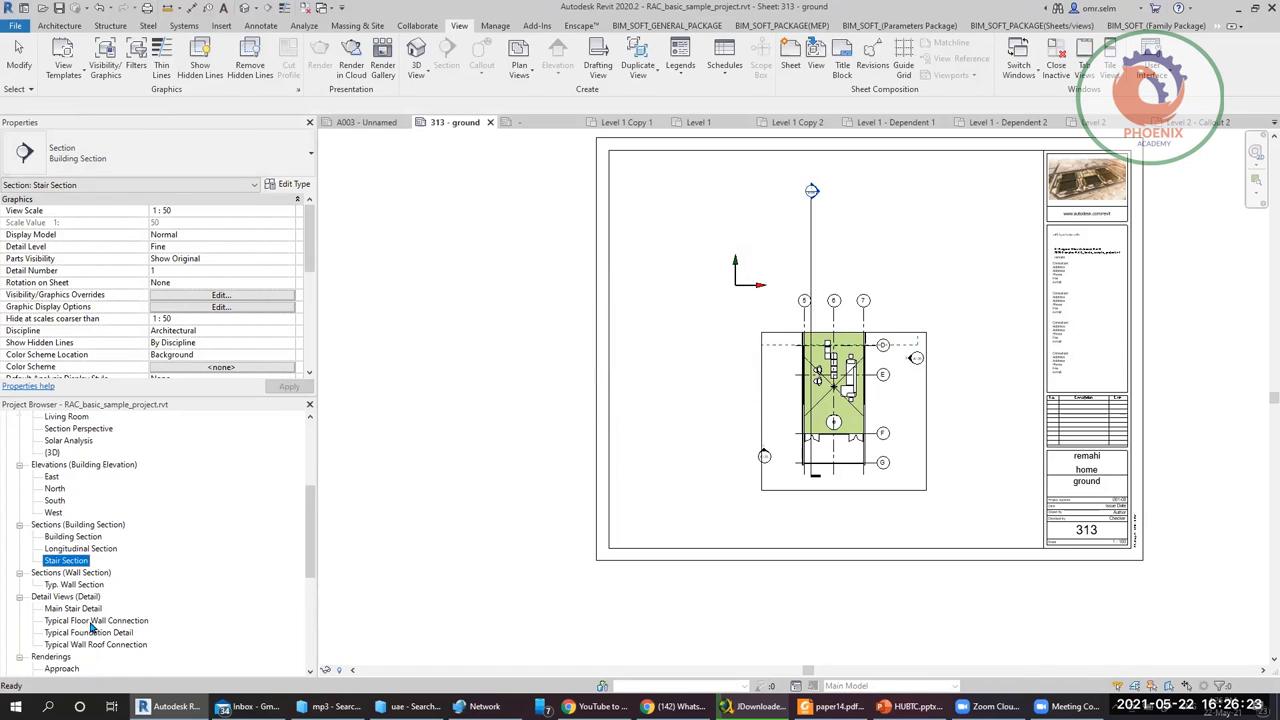
pyautogui.click(84, 585)
pyautogui.rightClick(92, 590)
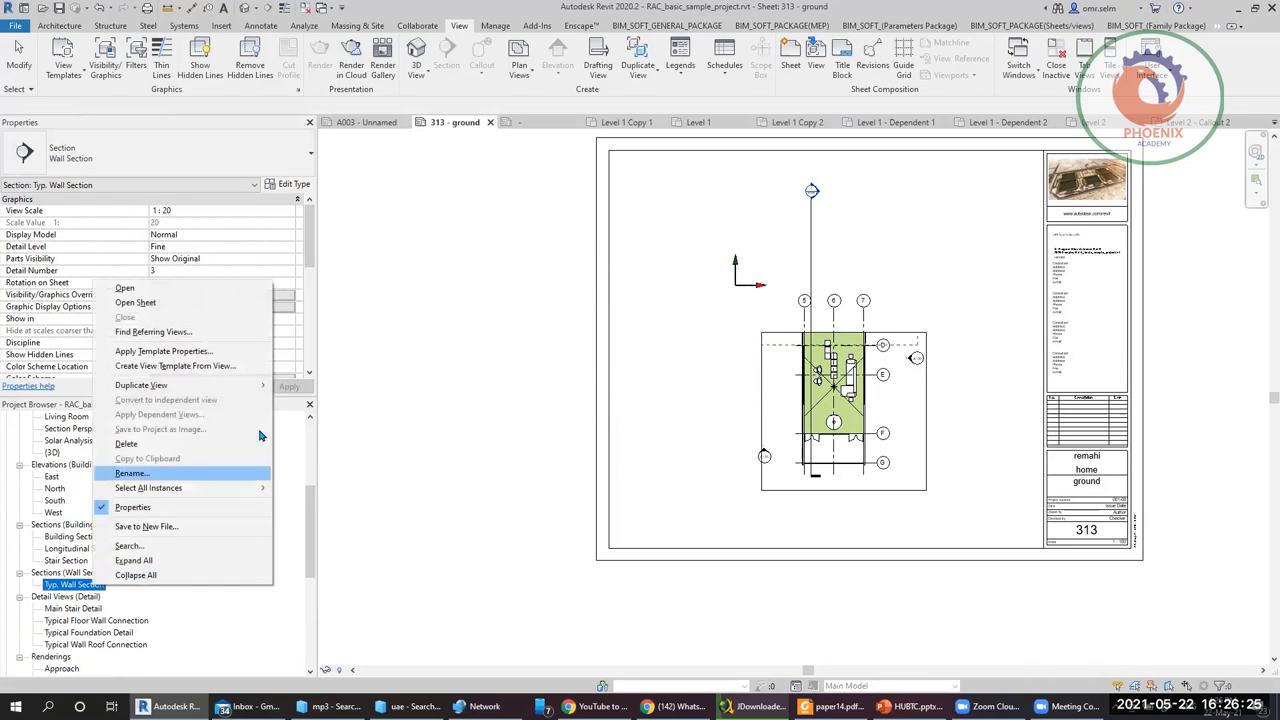
pyautogui.moveTo(141, 385)
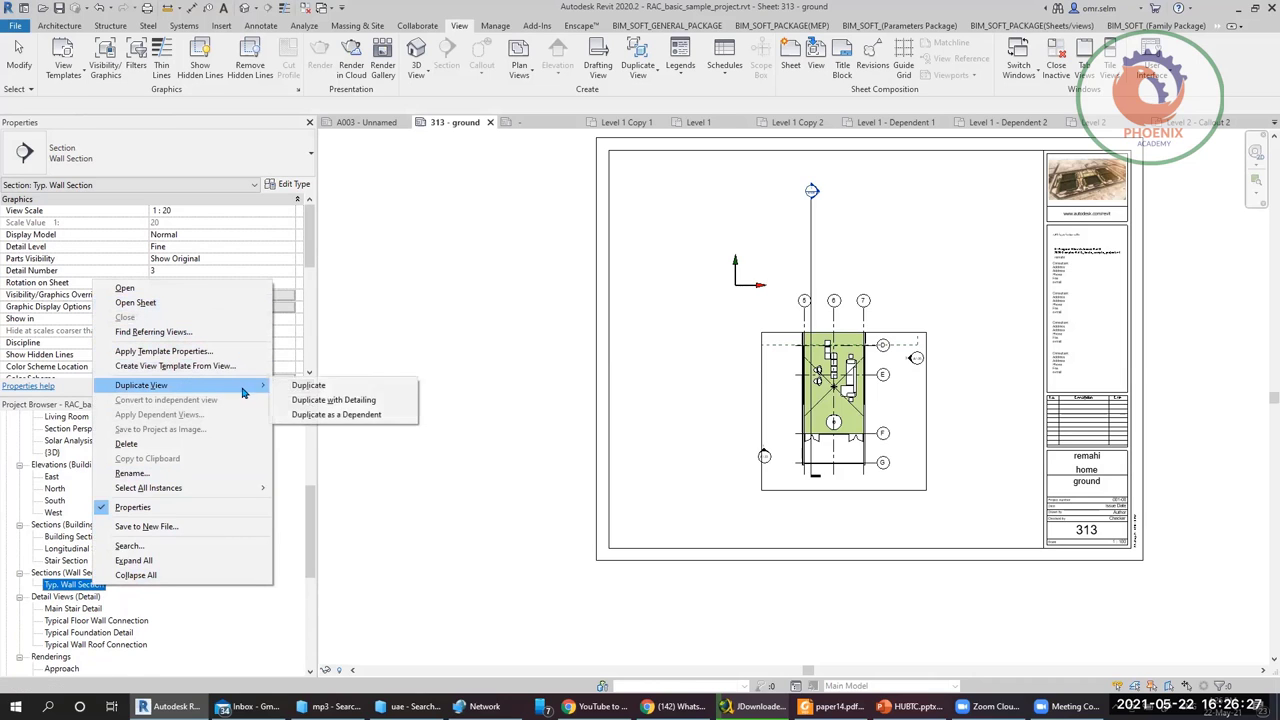
pyautogui.click(300, 385)
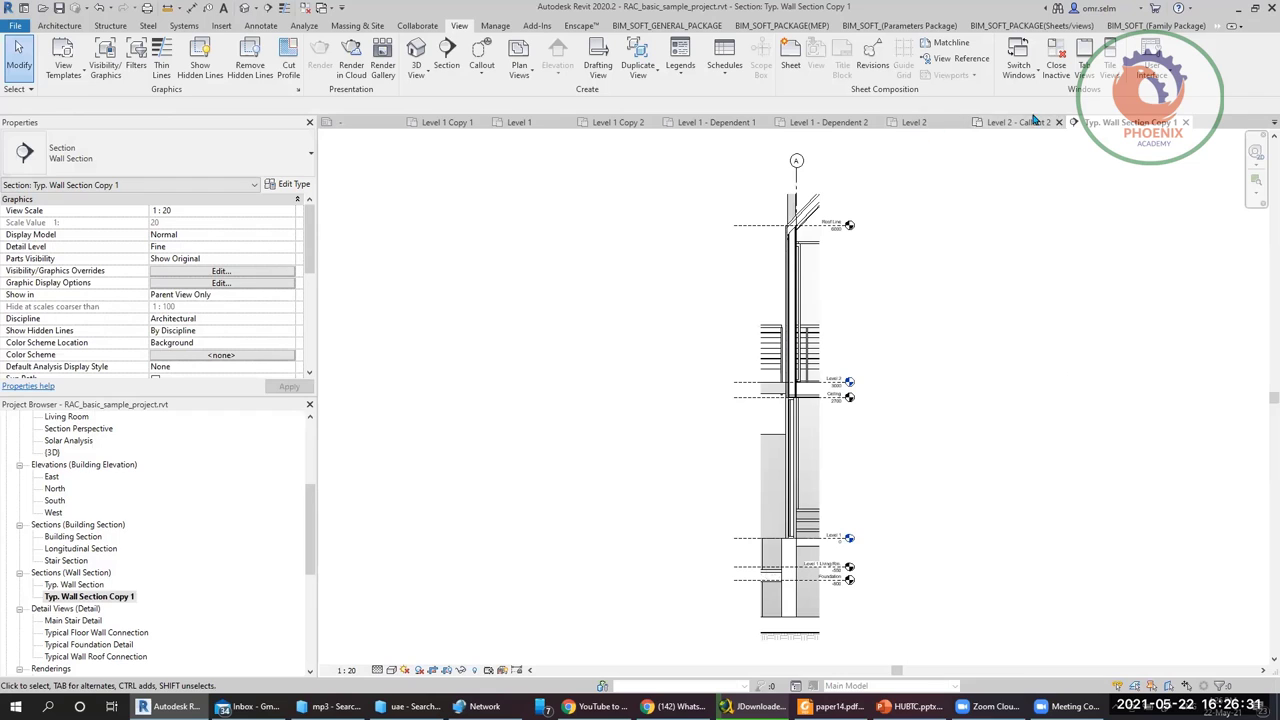
pyautogui.click(1185, 122)
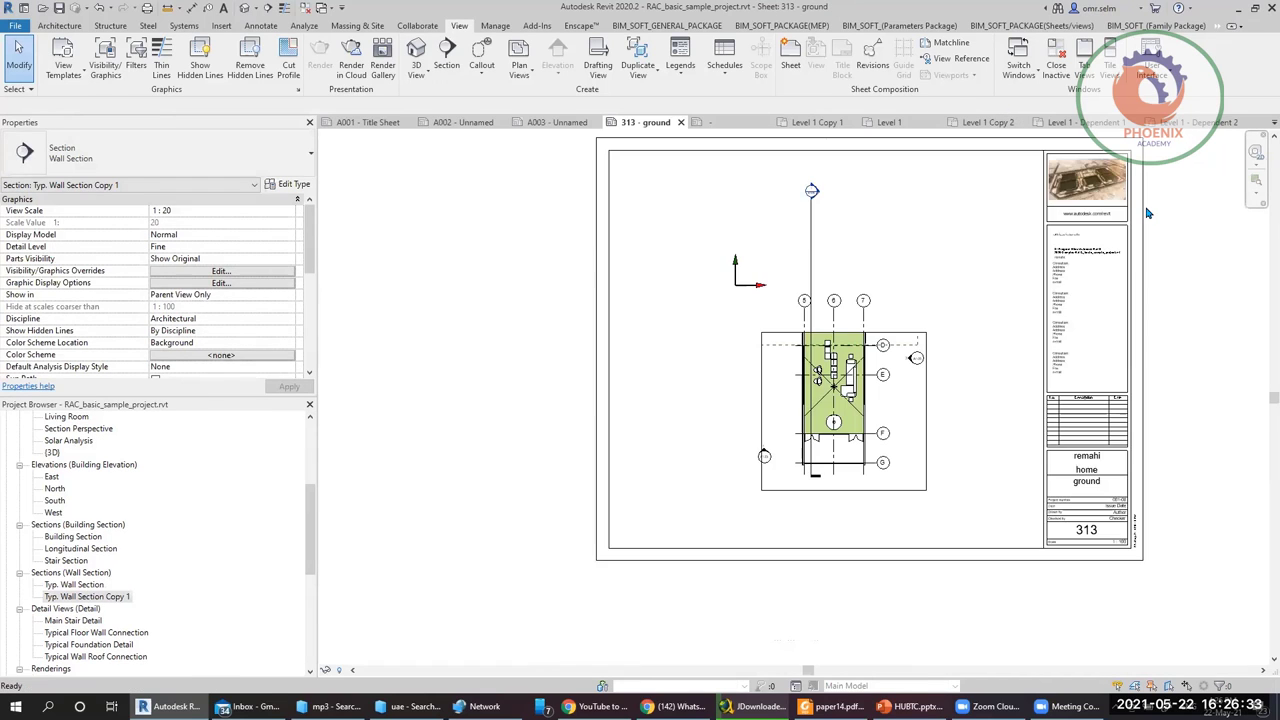
# - Place Typ. Wall Section Copy 1 on sheet 313 left of the plan and rearrange both viewports
pyautogui.click(91, 599)
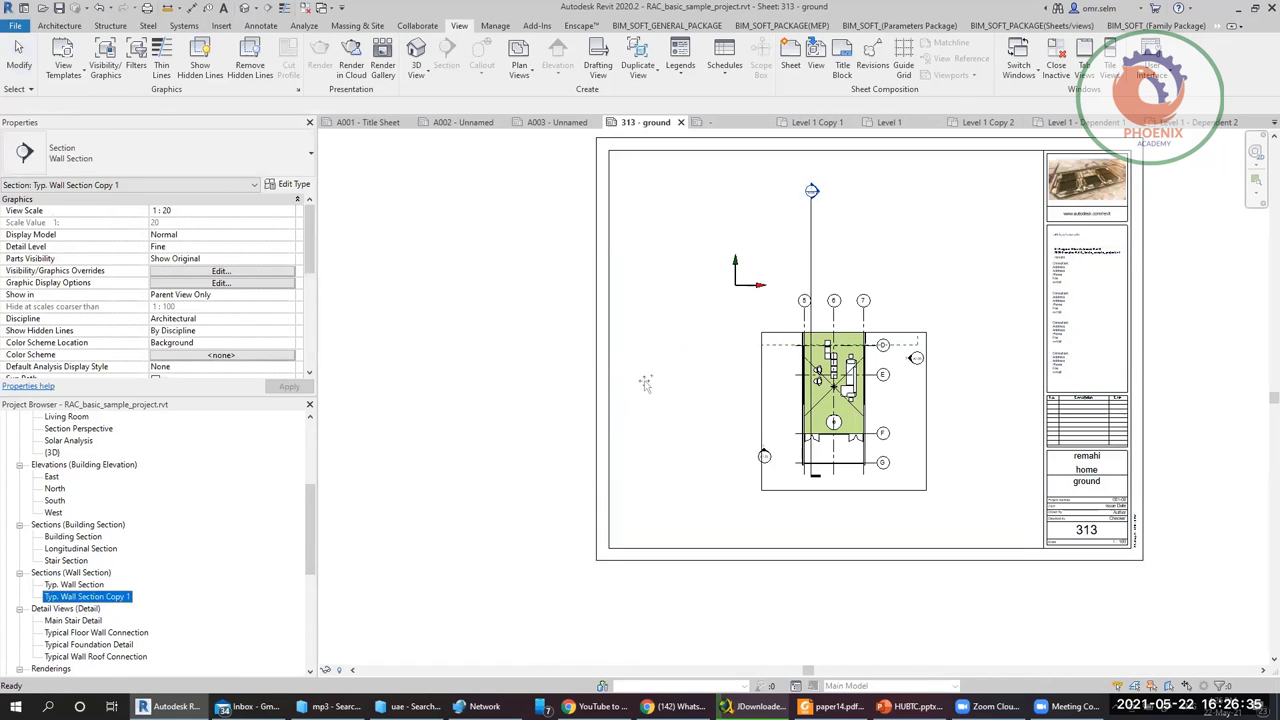
pyautogui.click(675, 366)
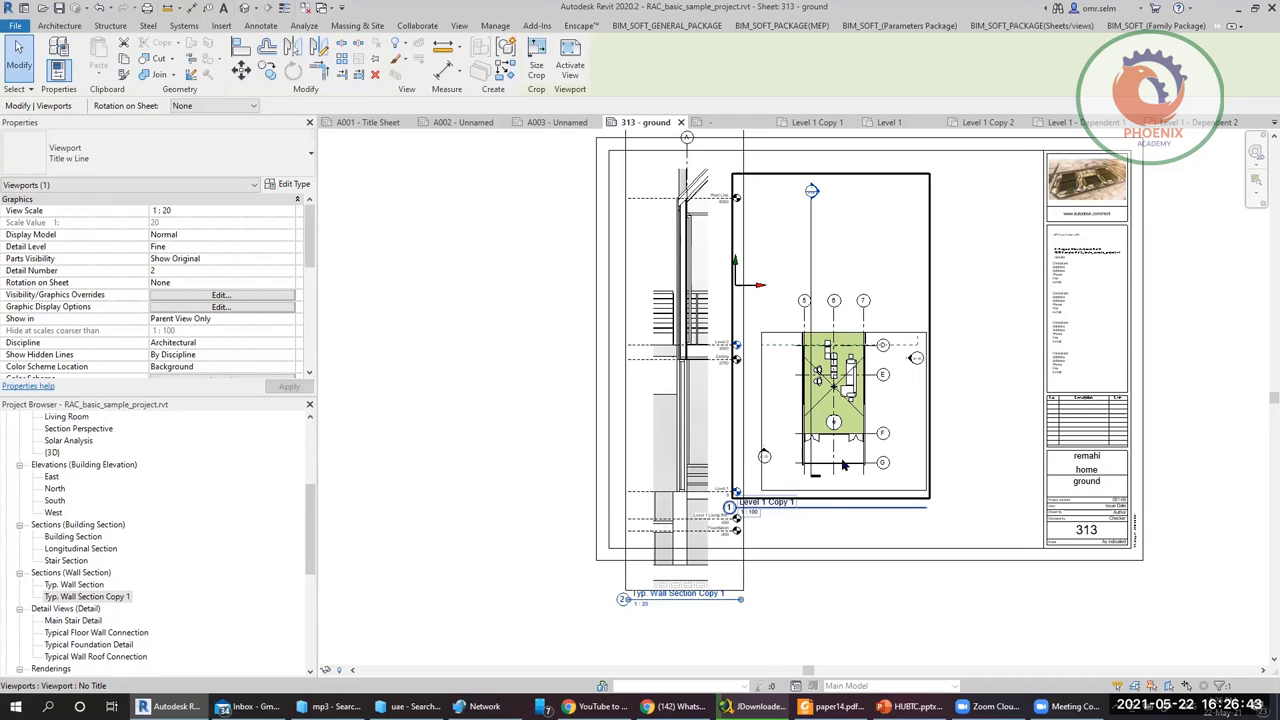
pyautogui.click(905, 408)
pyautogui.moveTo(905, 408); pyautogui.dragTo(997, 408)
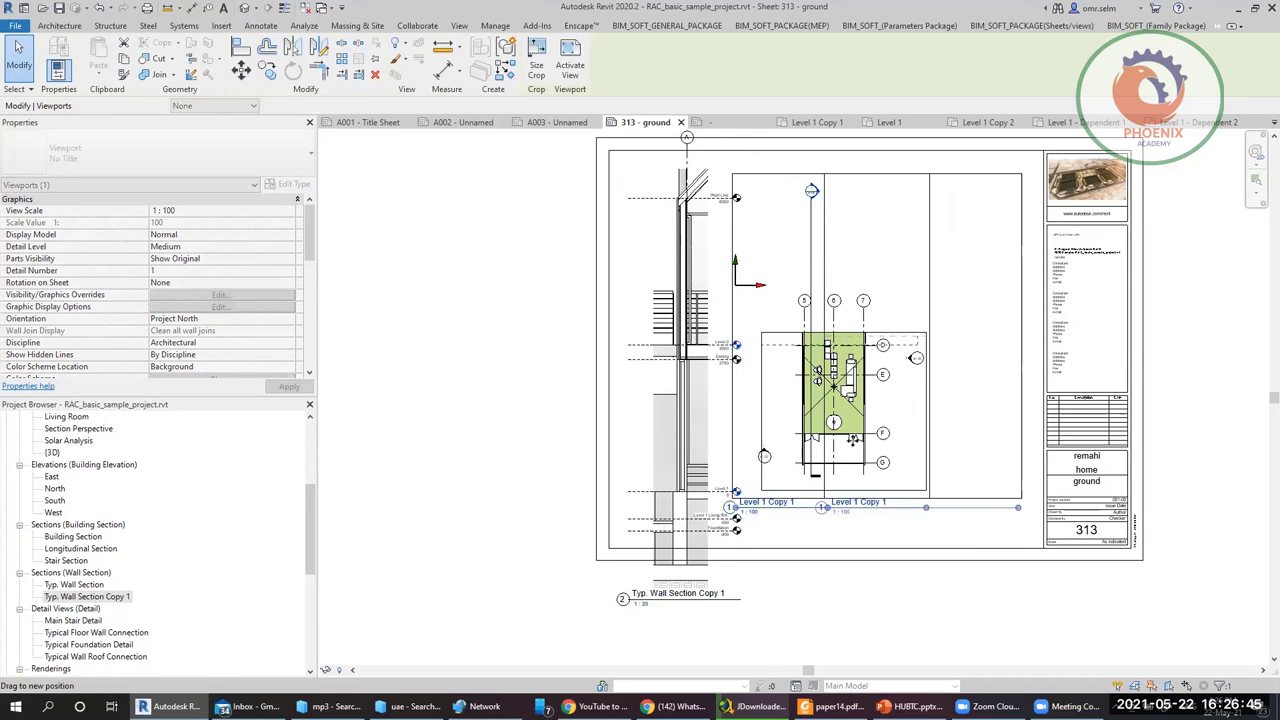
pyautogui.click(695, 420)
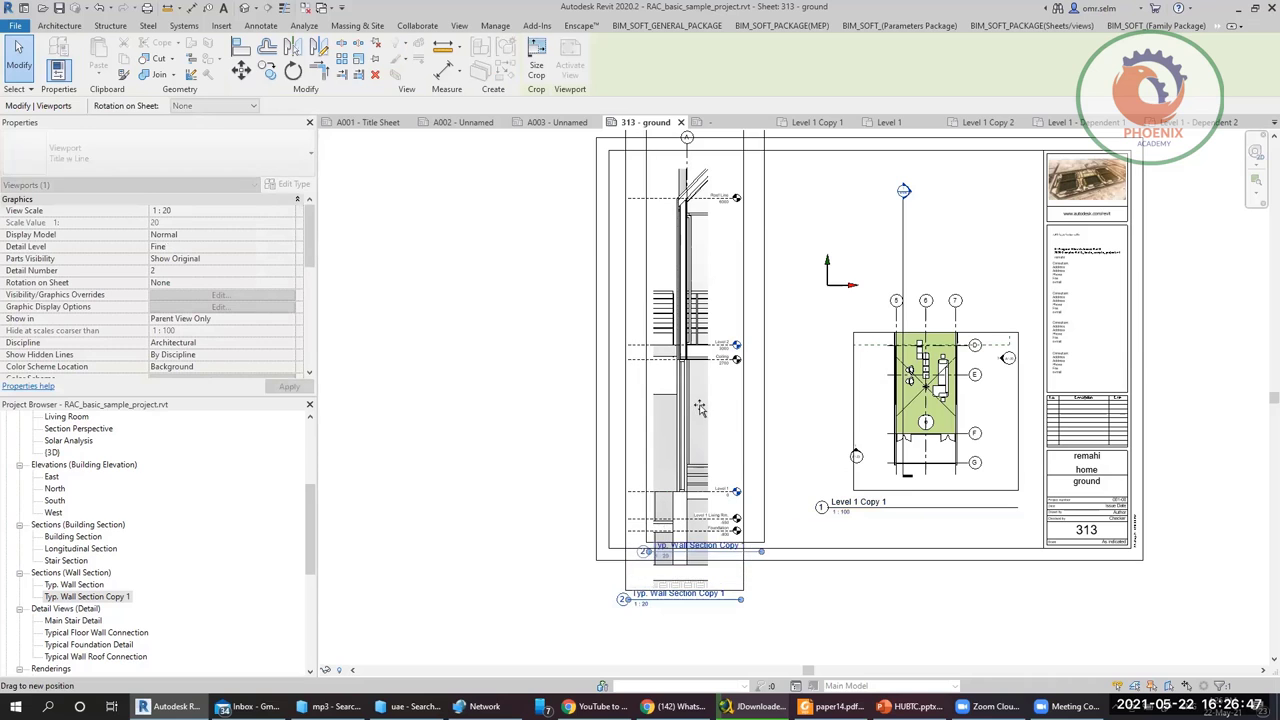
pyautogui.moveTo(695, 420); pyautogui.dragTo(716, 368)
pyautogui.scroll(4, 670, 601)
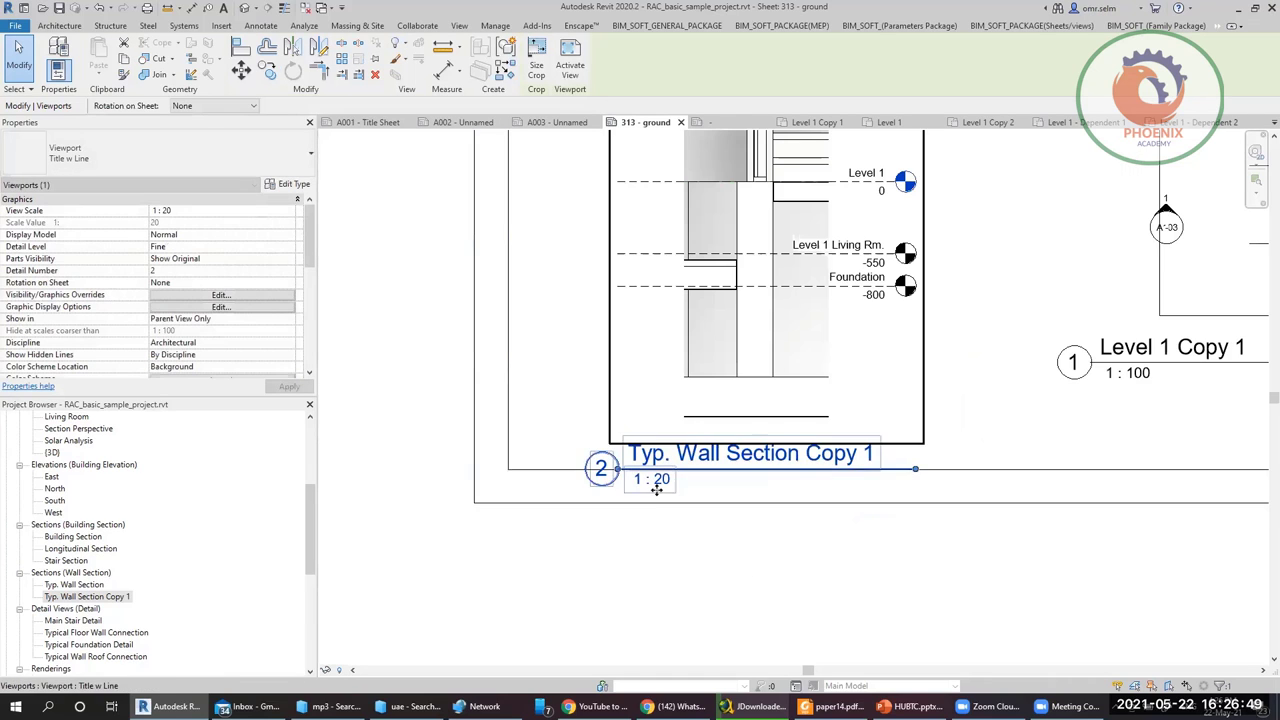
# - Activate the wall-section viewport and set its view scale to 1:25
pyautogui.scroll(-2, 595, 515)
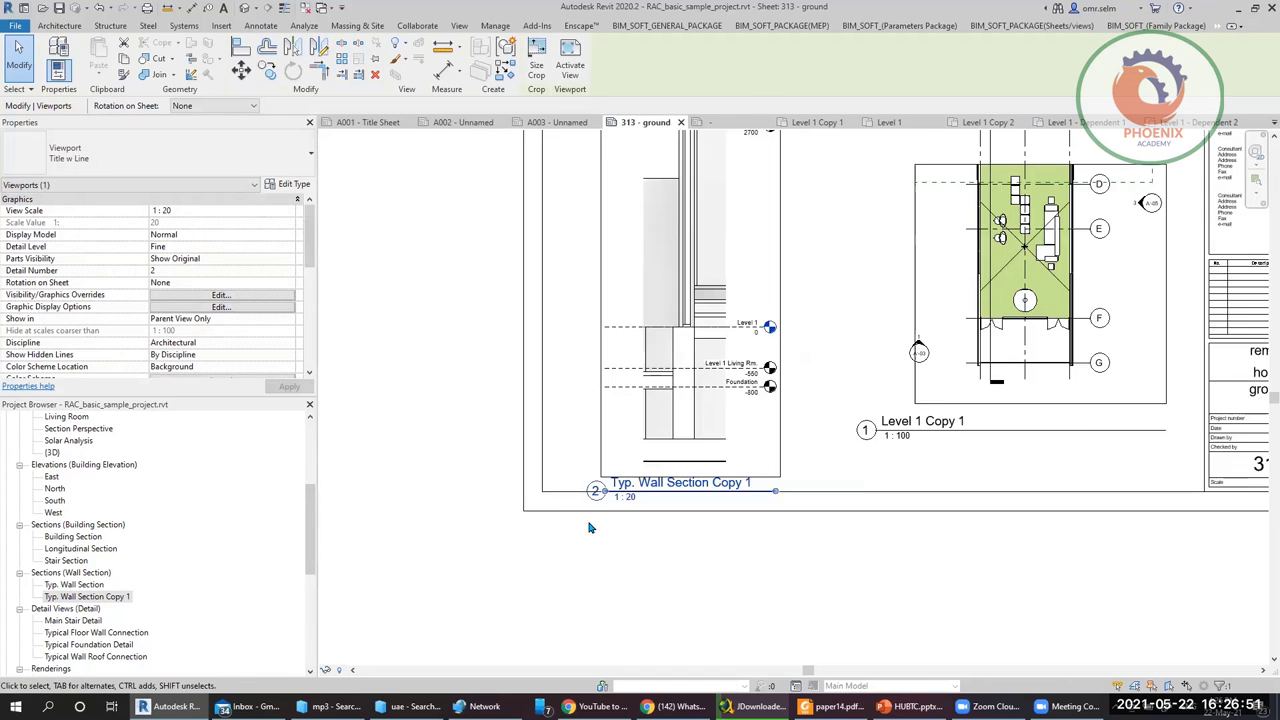
pyautogui.scroll(-2, 595, 515)
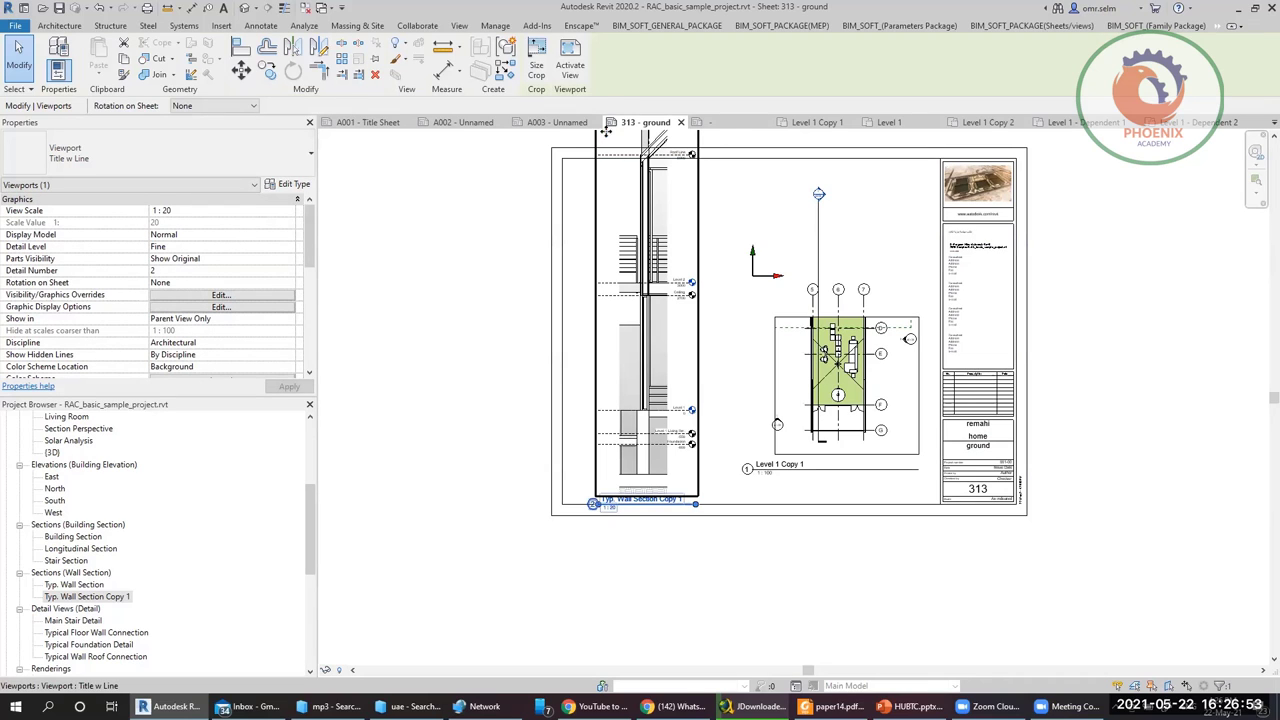
pyautogui.click(587, 79)
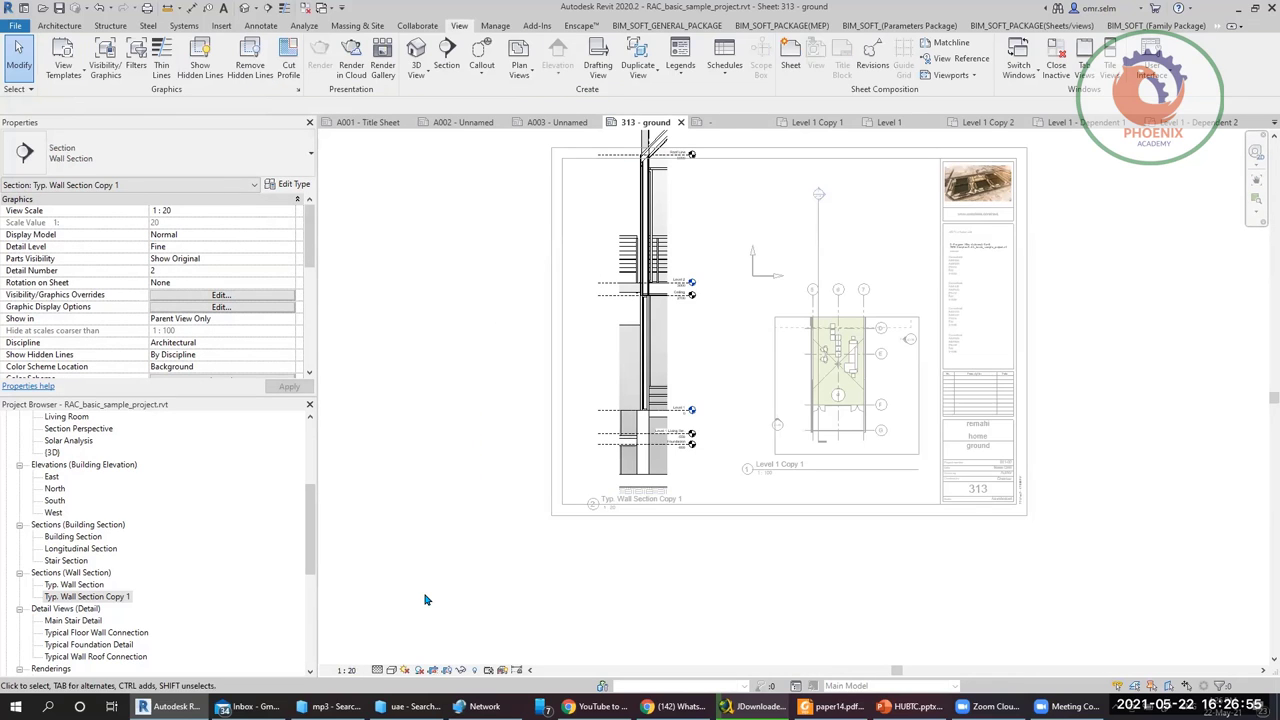
pyautogui.click(346, 670)
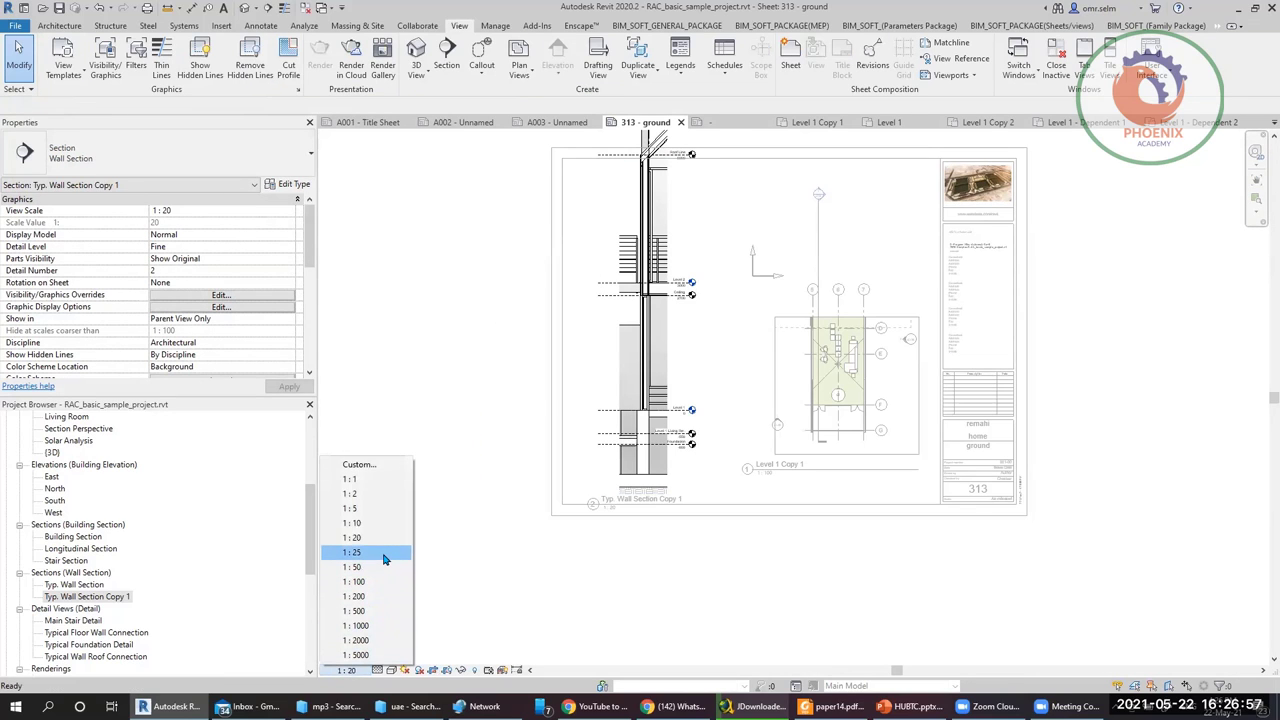
pyautogui.doubleClick(484, 480)
# - Reactivate and deactivate the wall-section viewport, then nudge it into place on the sheet
pyautogui.click(655, 322)
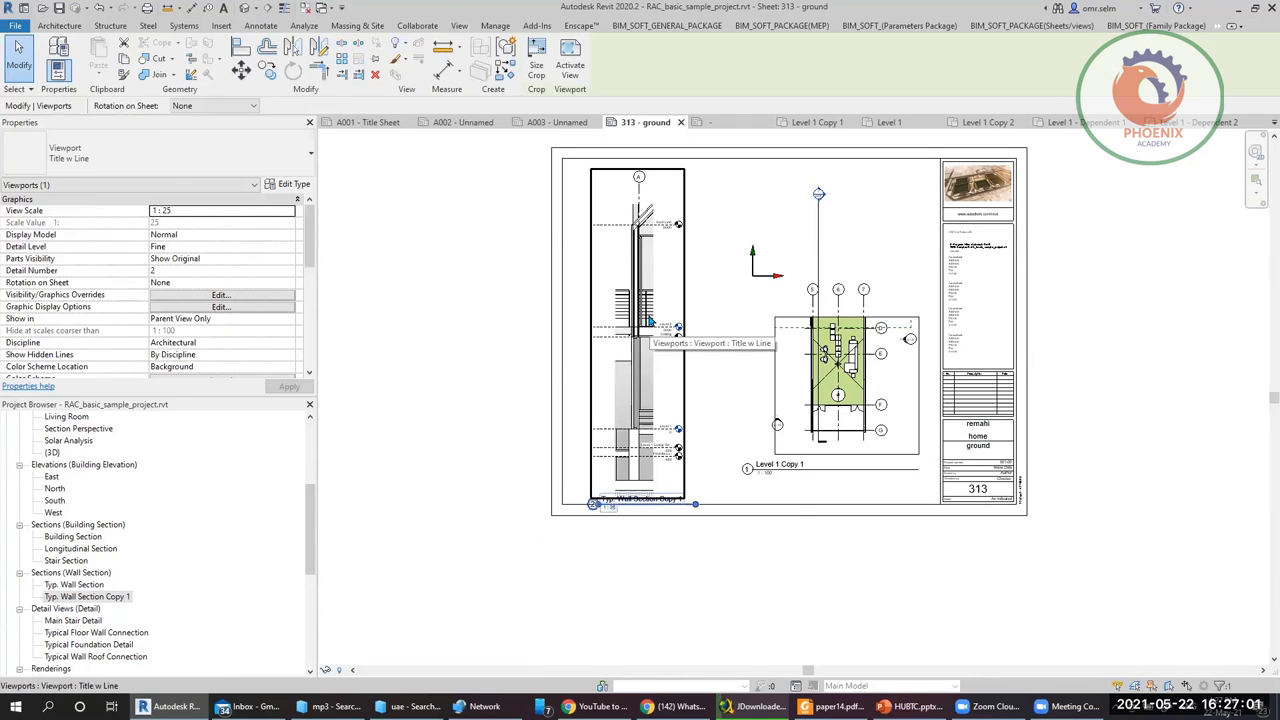
pyautogui.rightClick(649, 320)
pyautogui.click(709, 378)
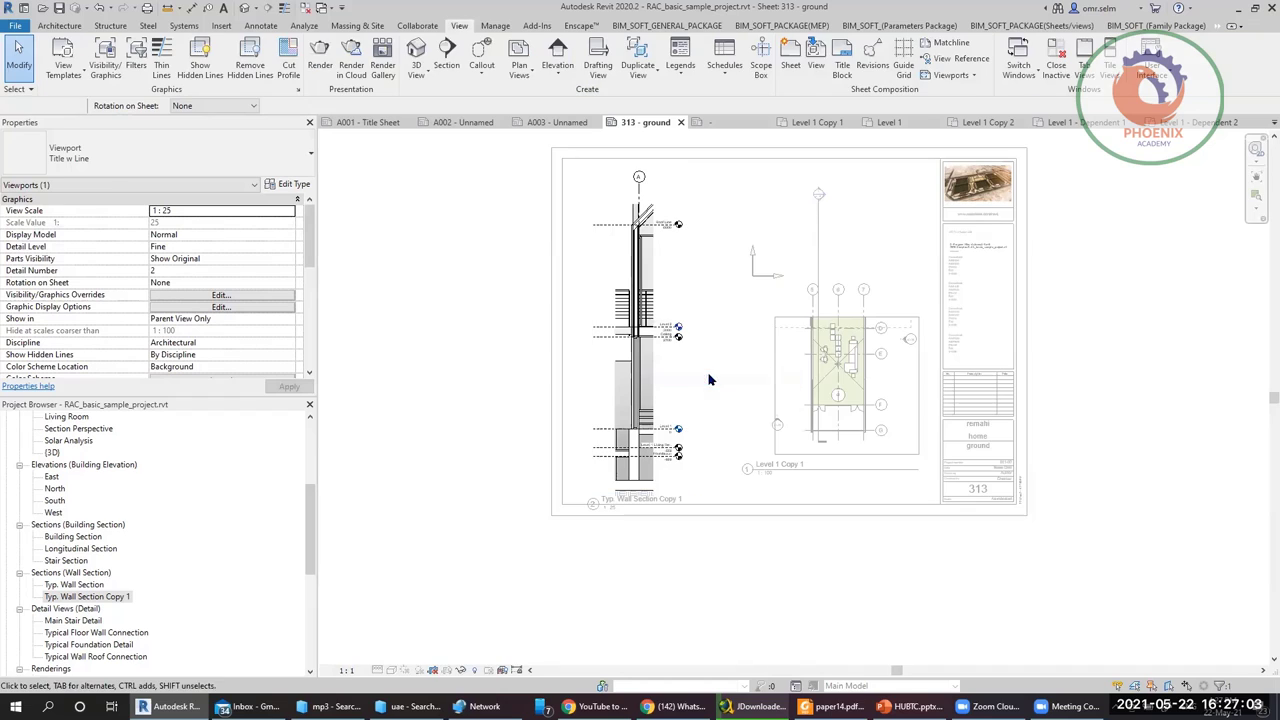
pyautogui.doubleClick(466, 547)
pyautogui.click(659, 383)
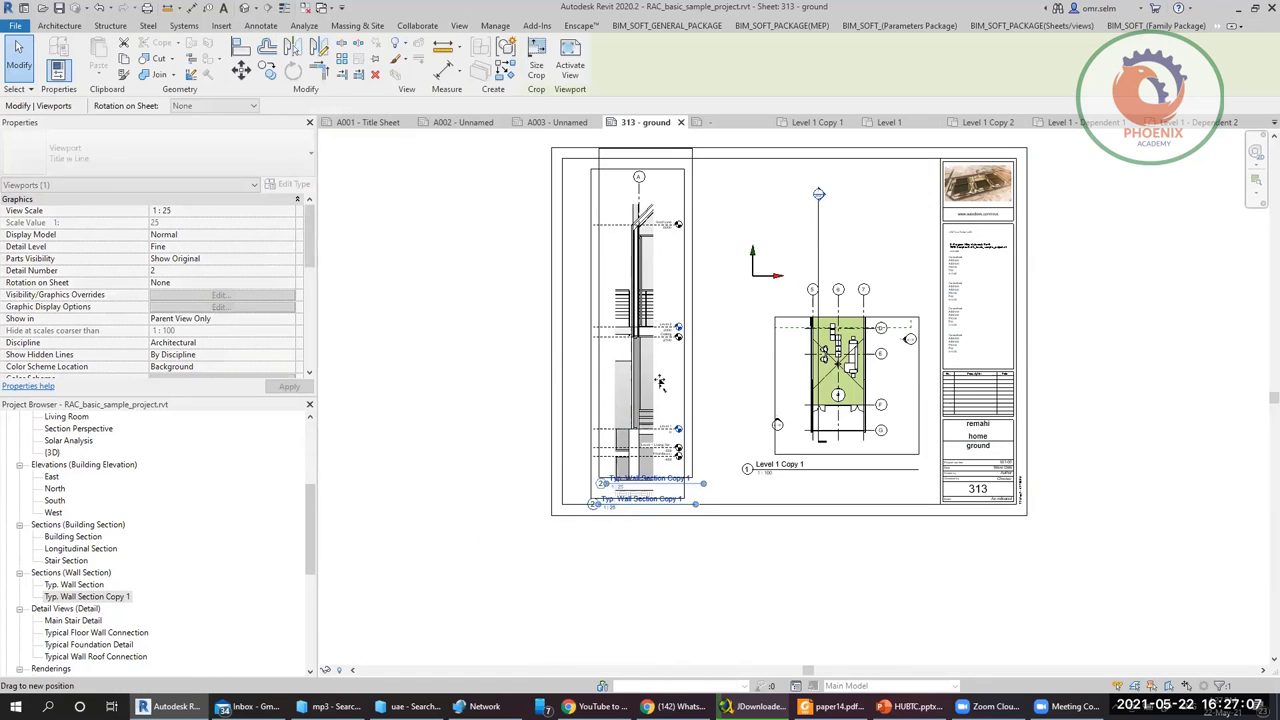
pyautogui.moveTo(659, 383); pyautogui.dragTo(651, 393)
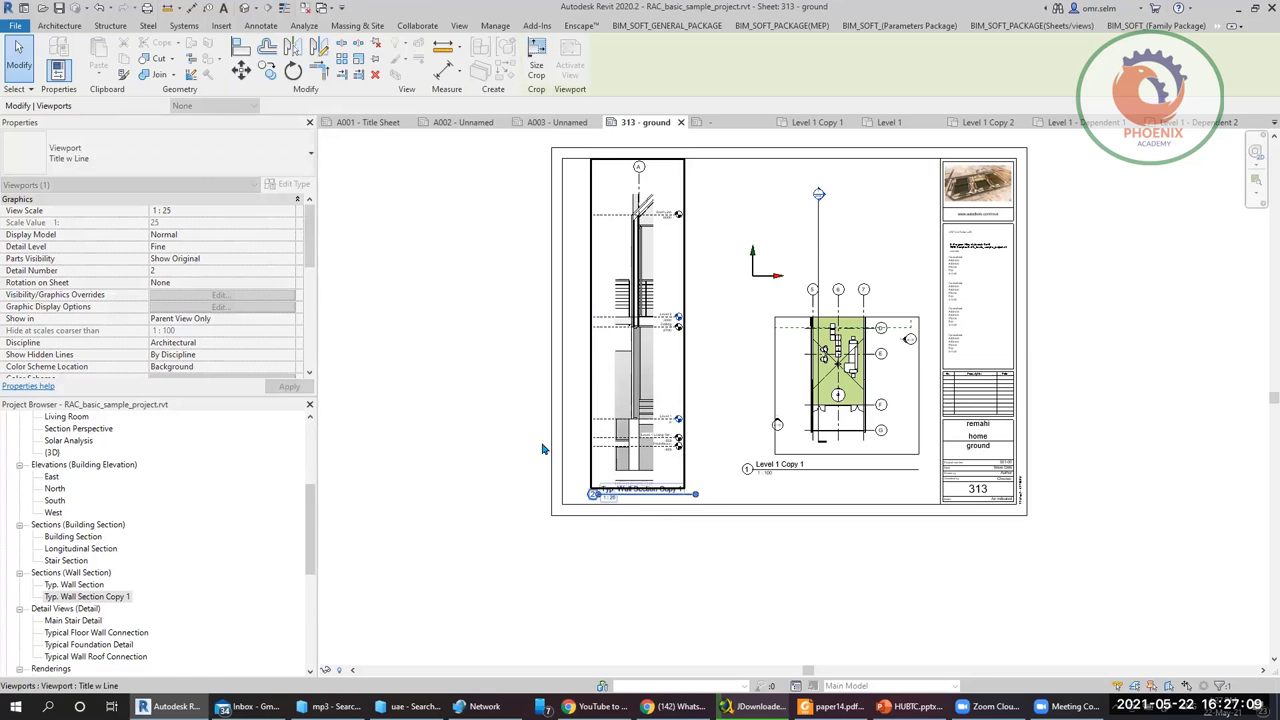
pyautogui.rightClick(620, 343)
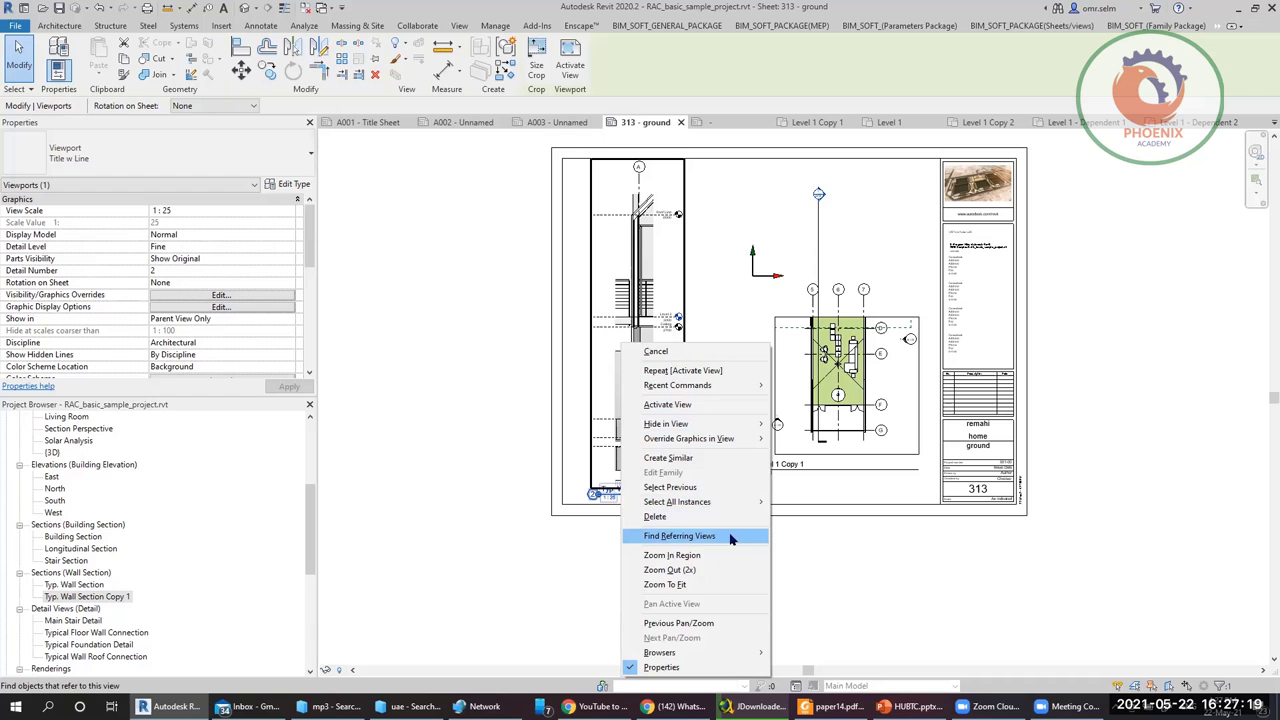
# - Look for views referring to the wall section, then open the original Typ. Wall Section view
pyautogui.click(731, 539)
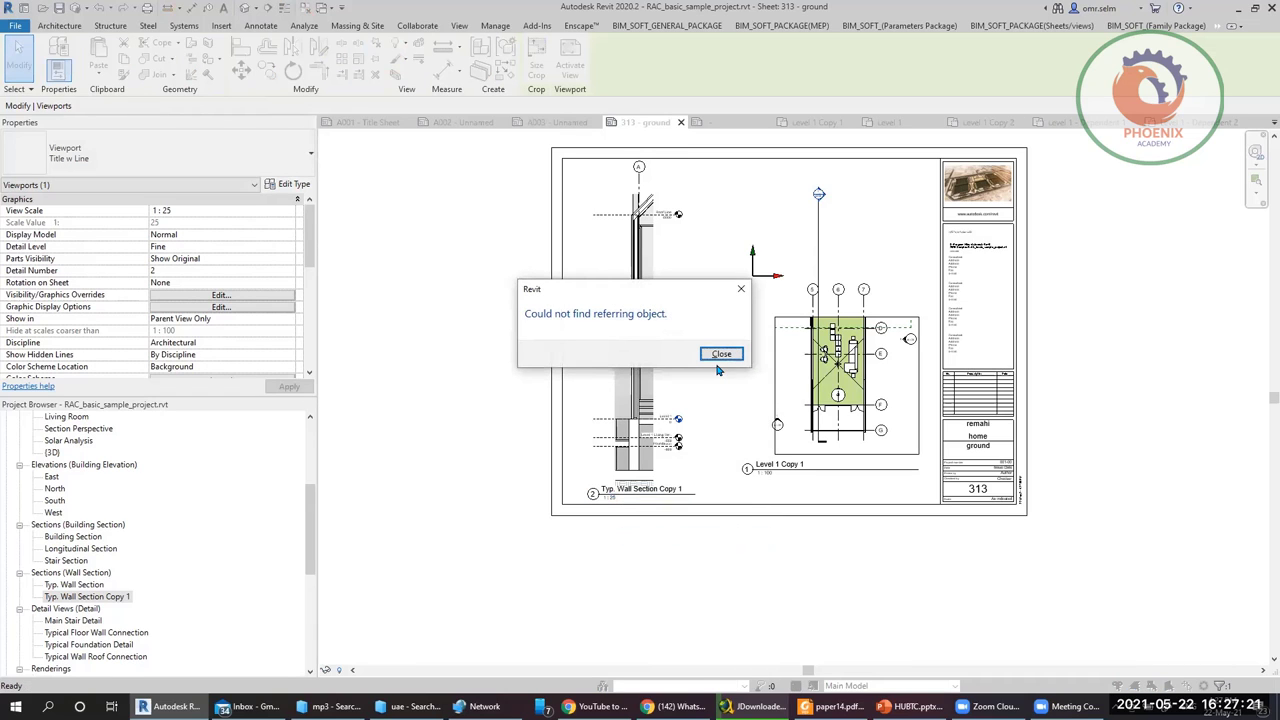
pyautogui.click(720, 355)
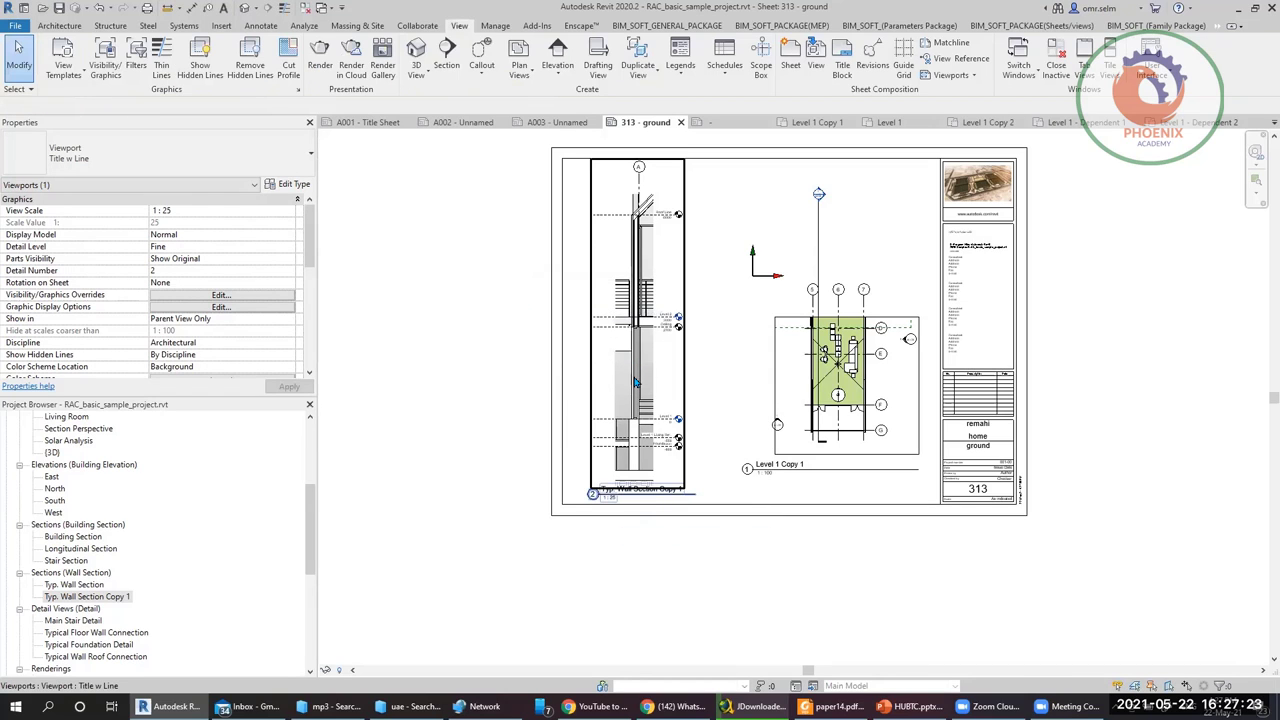
pyautogui.doubleClick(634, 382)
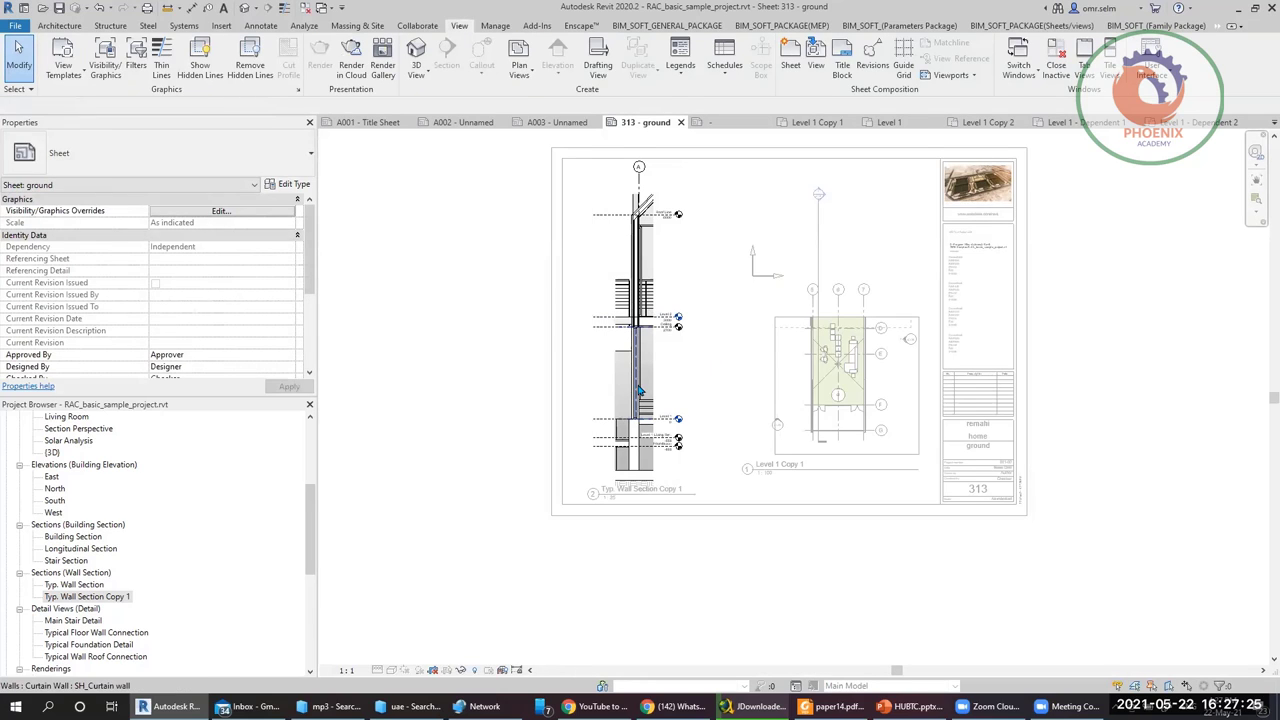
pyautogui.click(88, 586)
pyautogui.doubleClick(843, 398)
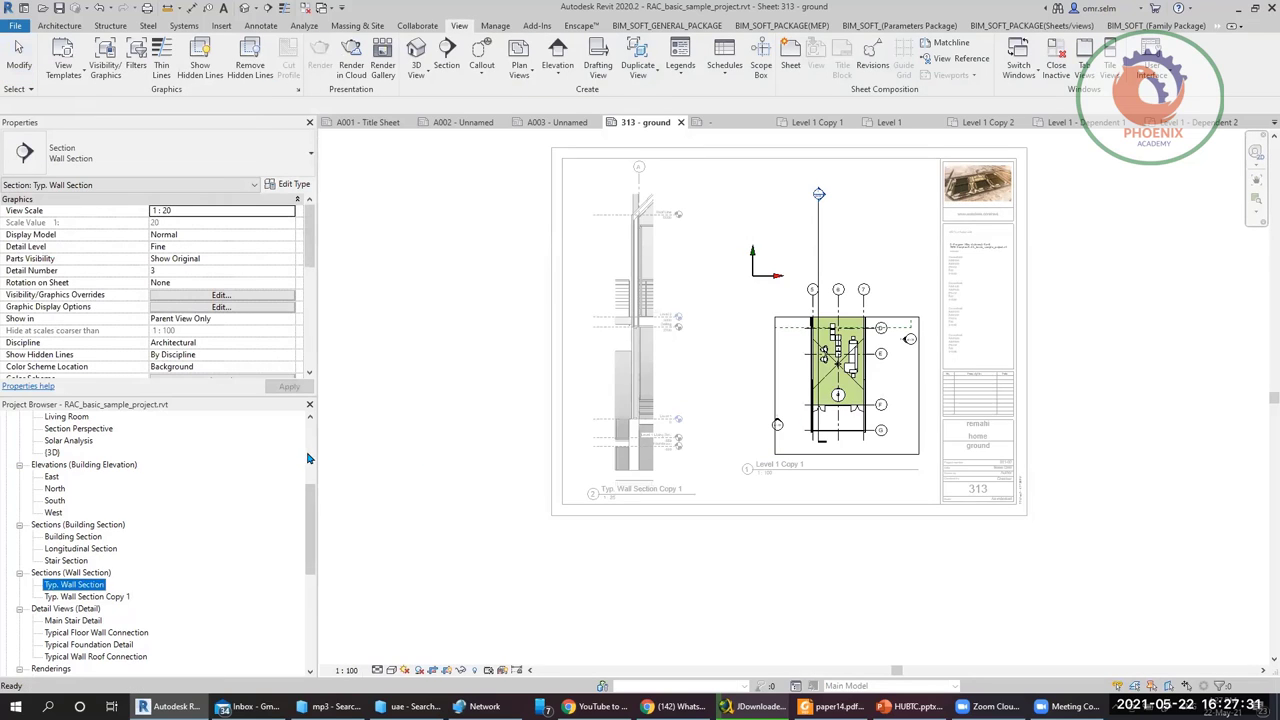
pyautogui.scroll(5, 308, 458)
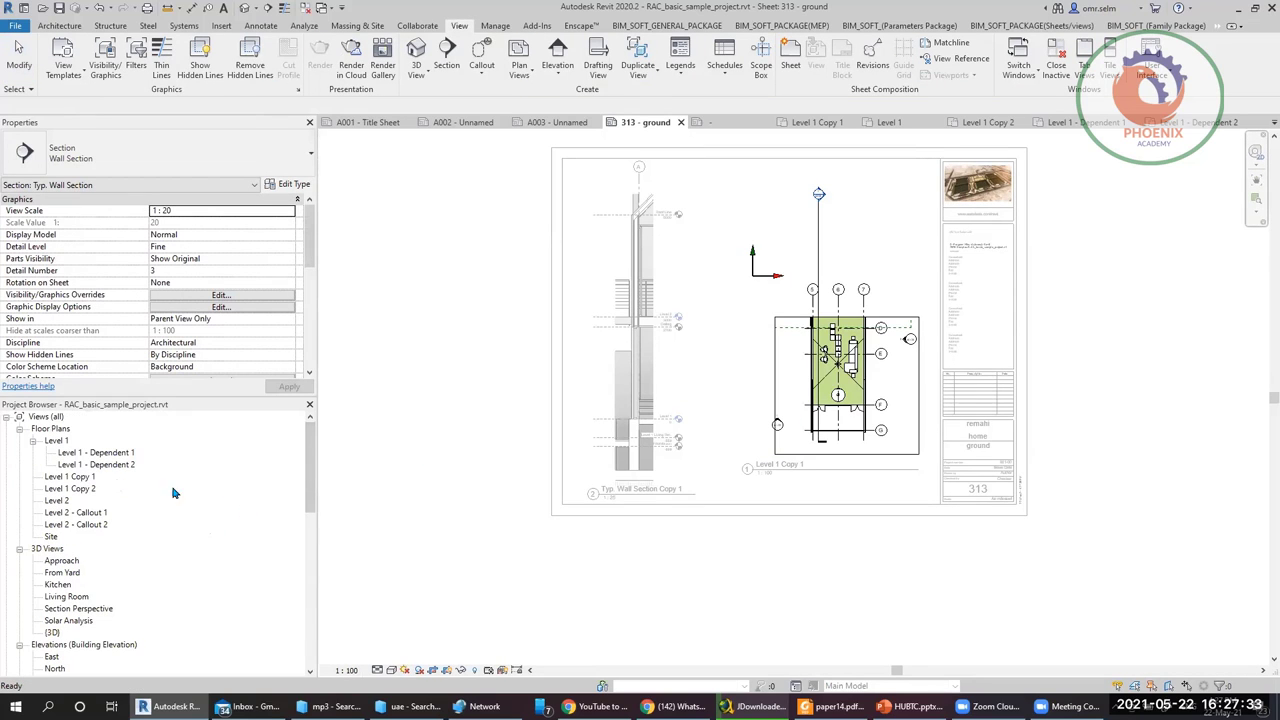
# - Leave the wall section viewport and activate the Level 1 Copy 1 plan viewport on sheet 313
pyautogui.doubleClick(742, 543)
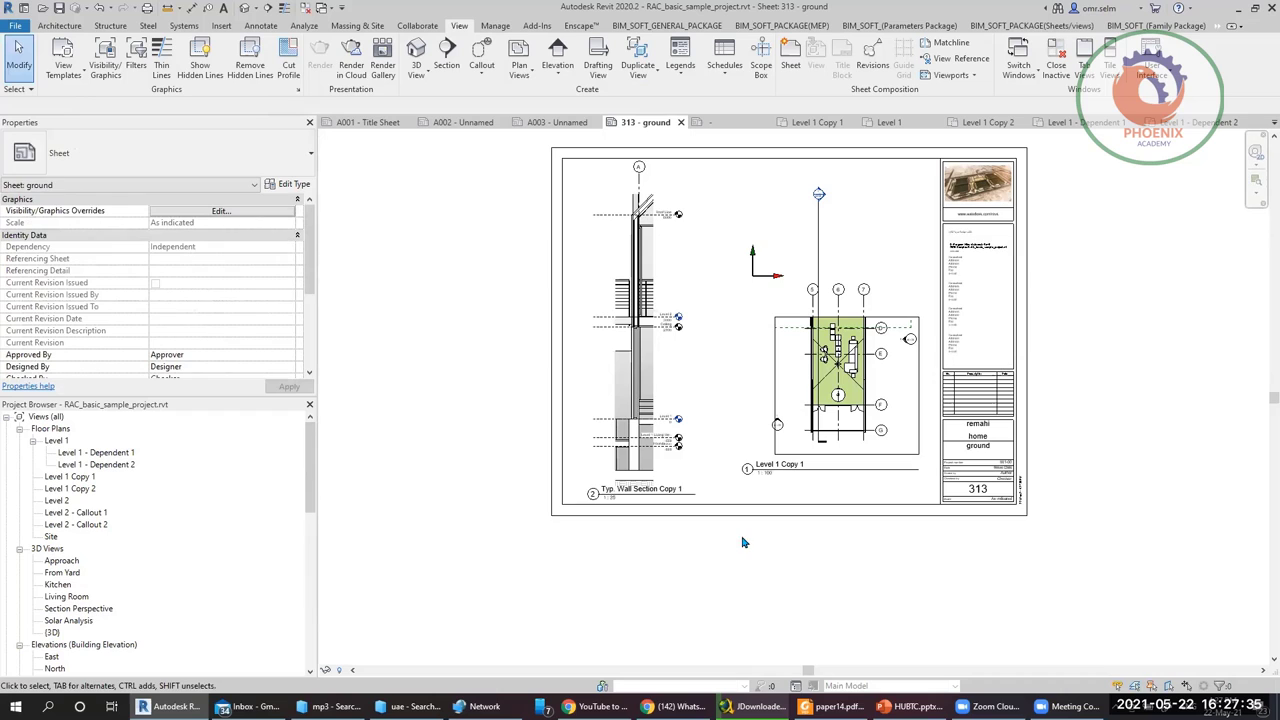
pyautogui.click(787, 465)
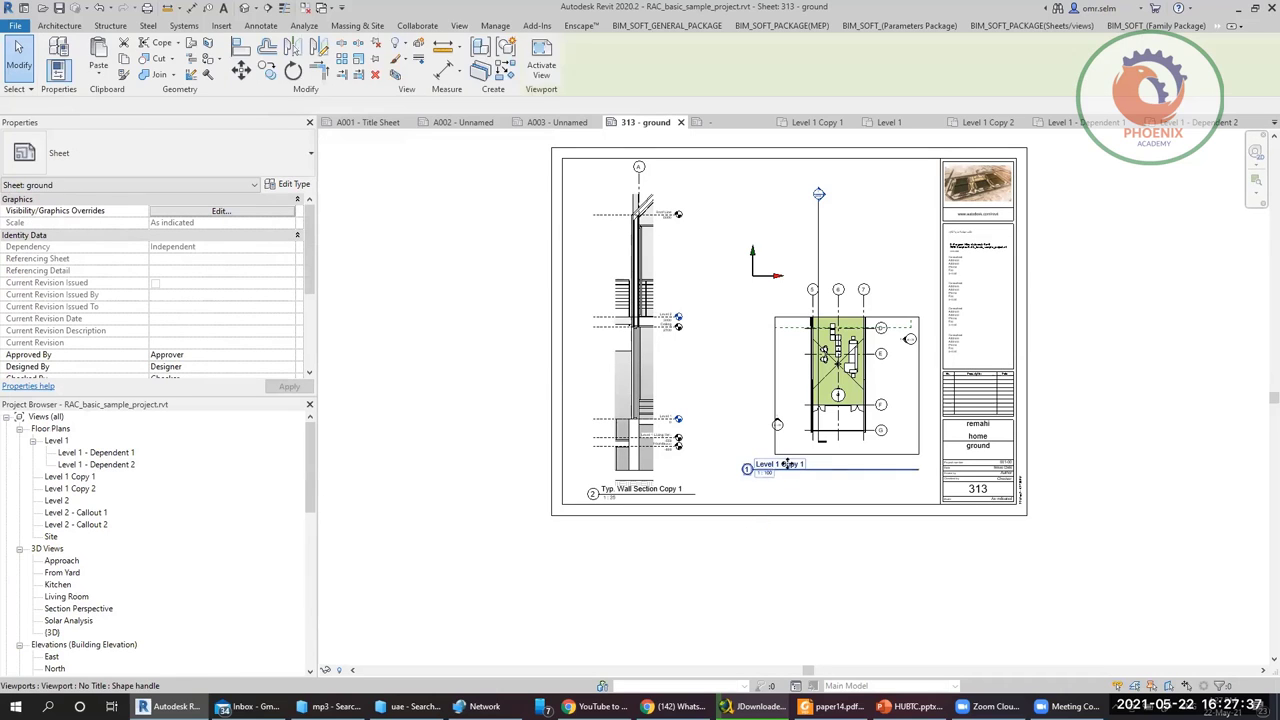
pyautogui.doubleClick(861, 368)
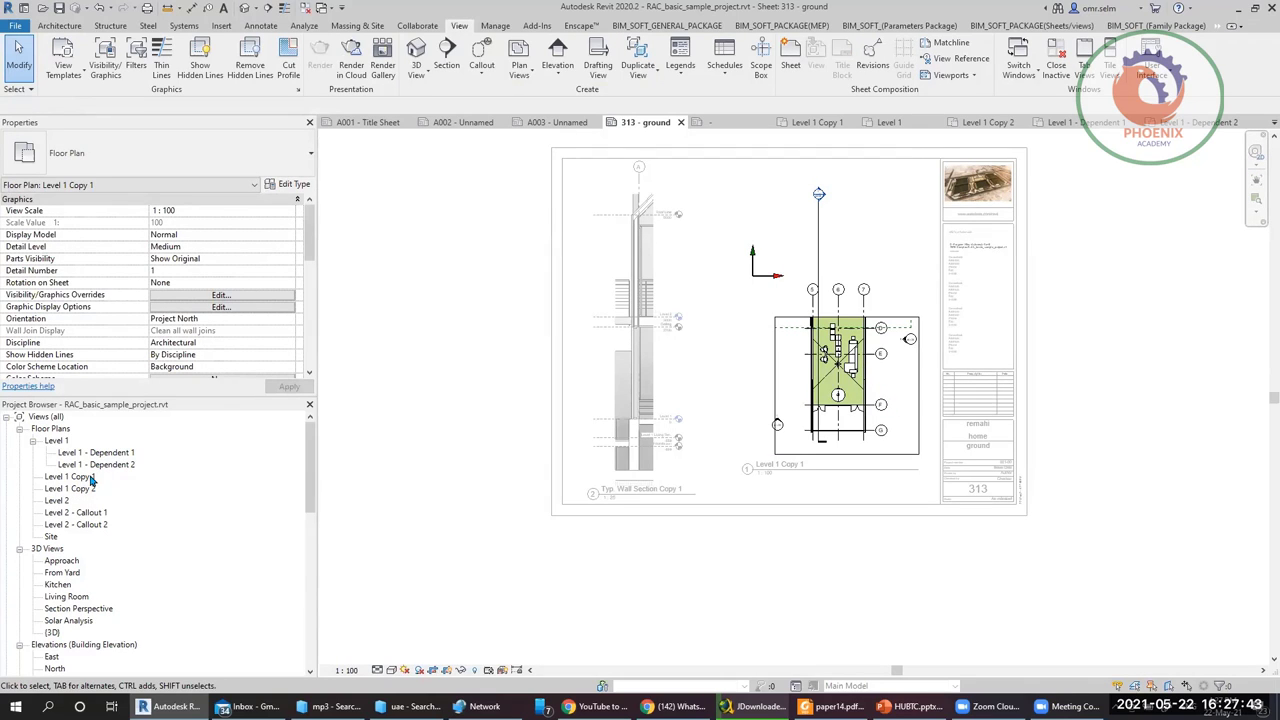
# - Rename the Level 1 Copy 1 floor plan to 'ground 313' in the Project Browser
pyautogui.doubleClick(457, 505)
pyautogui.click(783, 468)
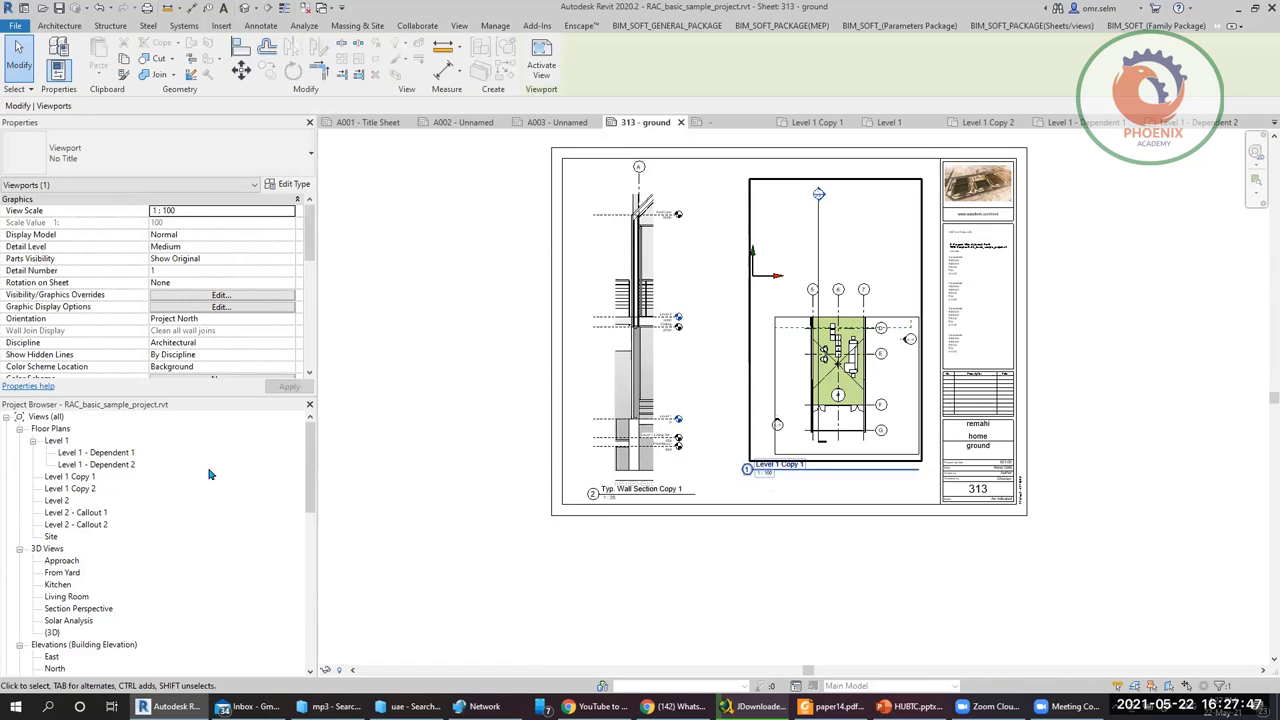
pyautogui.click(72, 477)
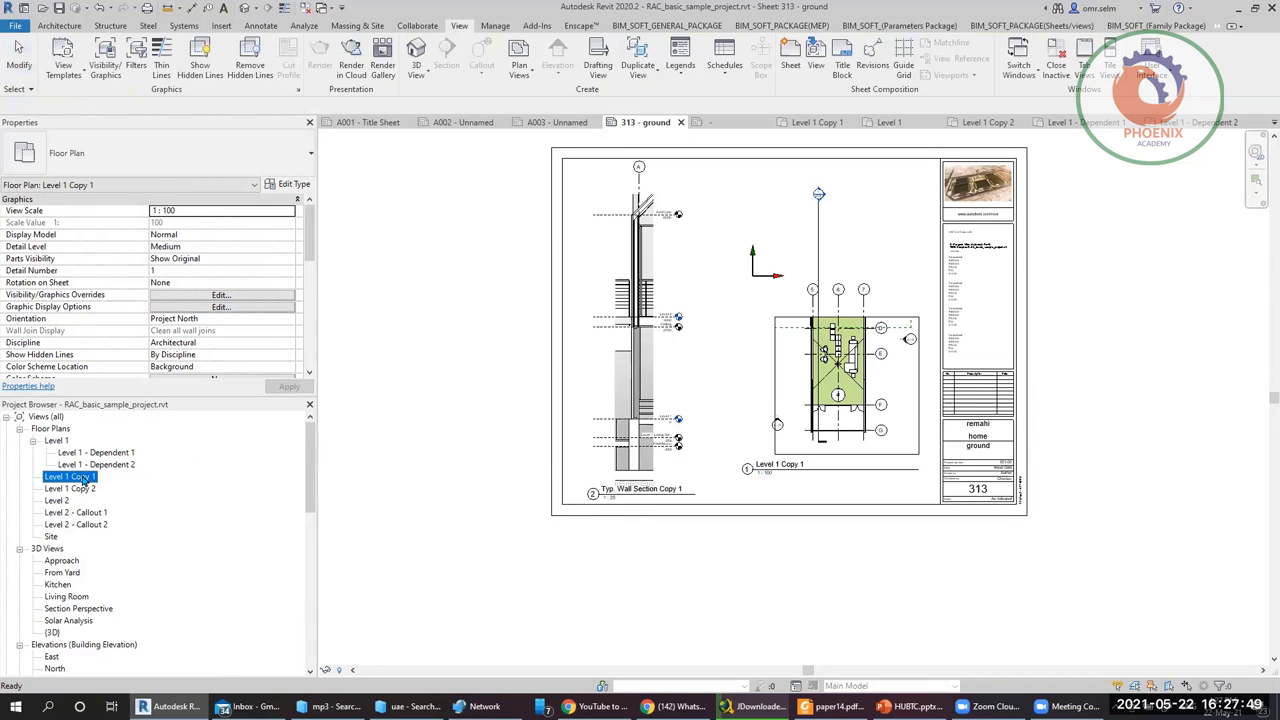
pyautogui.click(100, 482)
pyautogui.write('ground')
pyautogui.write(' 313')
pyautogui.press('Return')
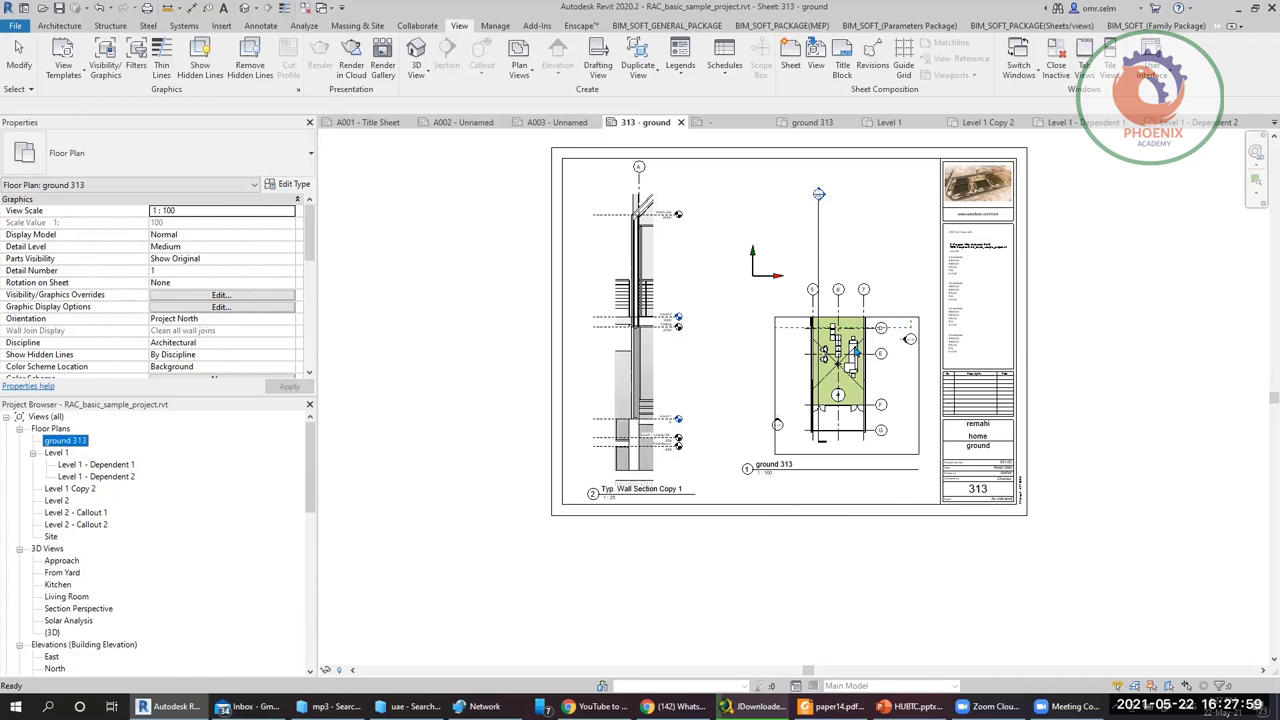
pyautogui.click(1117, 398)
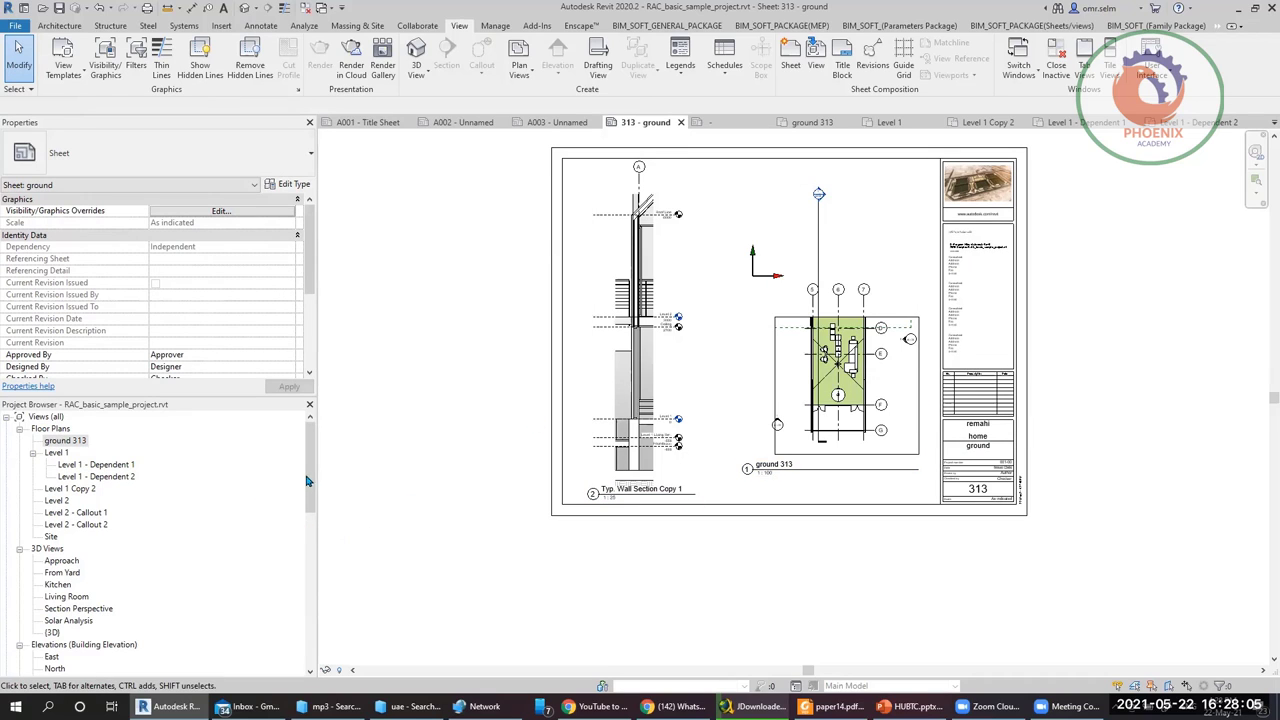
# - Browse the Detail Views and open the Typical Wall Roof Connection detail view
pyautogui.scroll(-2, 304, 530)
pyautogui.scroll(-4, 300, 548)
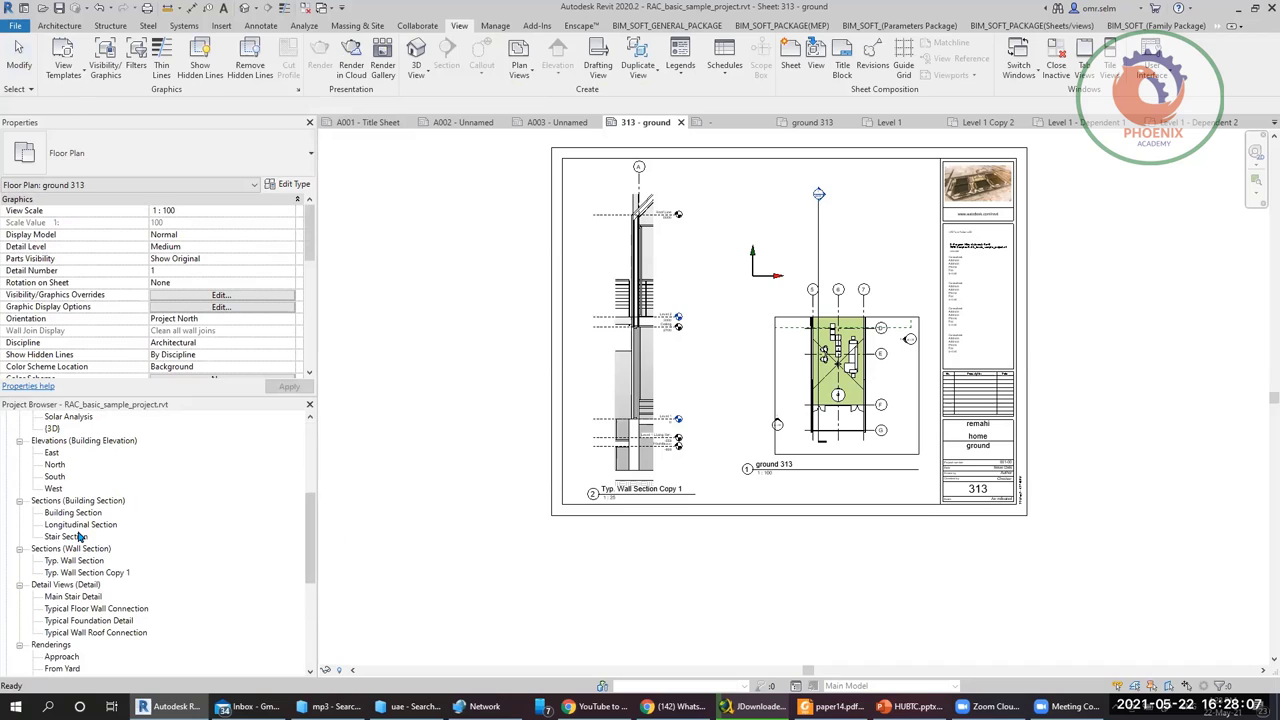
pyautogui.click(90, 596)
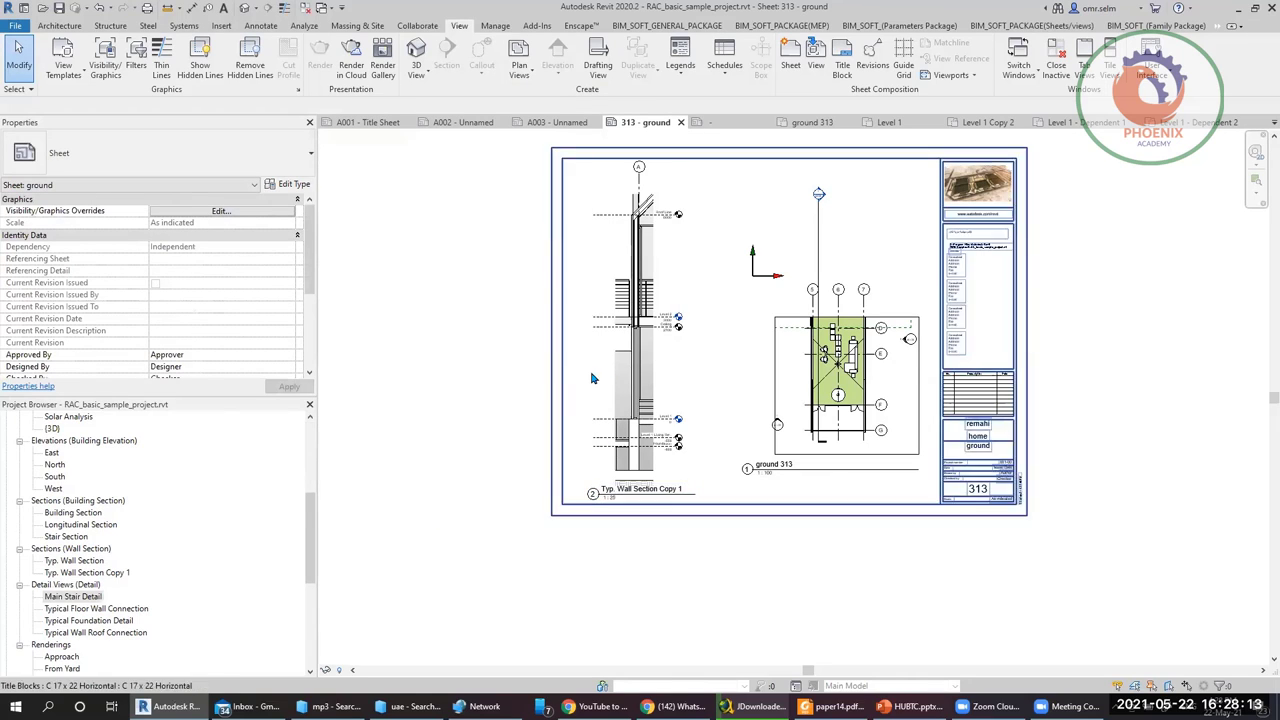
pyautogui.click(78, 598)
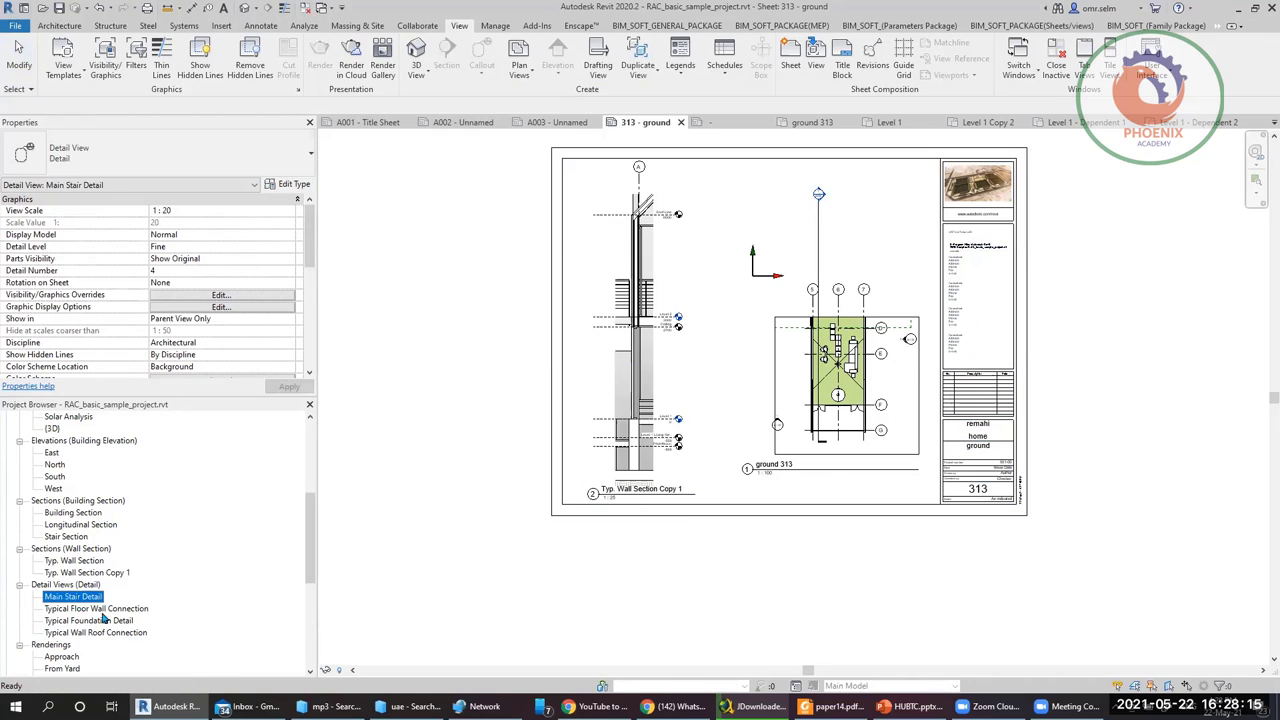
pyautogui.scroll(-2, 139, 637)
pyautogui.scroll(-1, 139, 637)
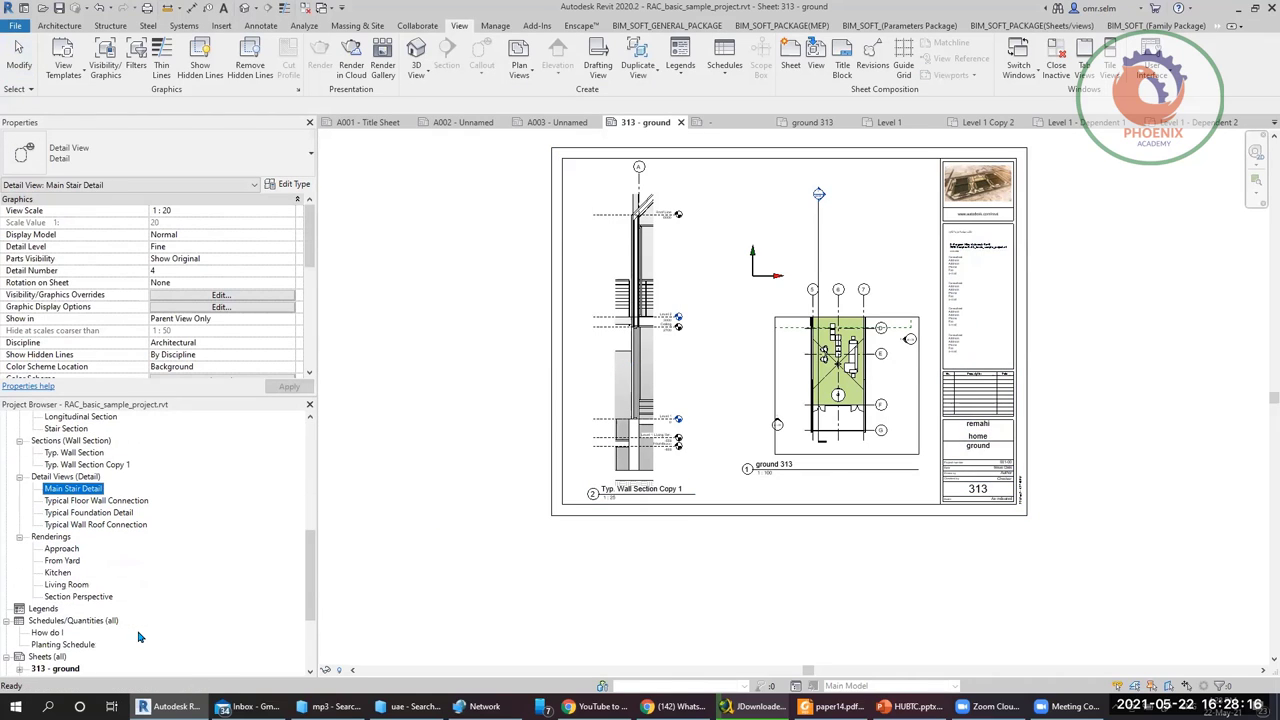
pyautogui.doubleClick(100, 527)
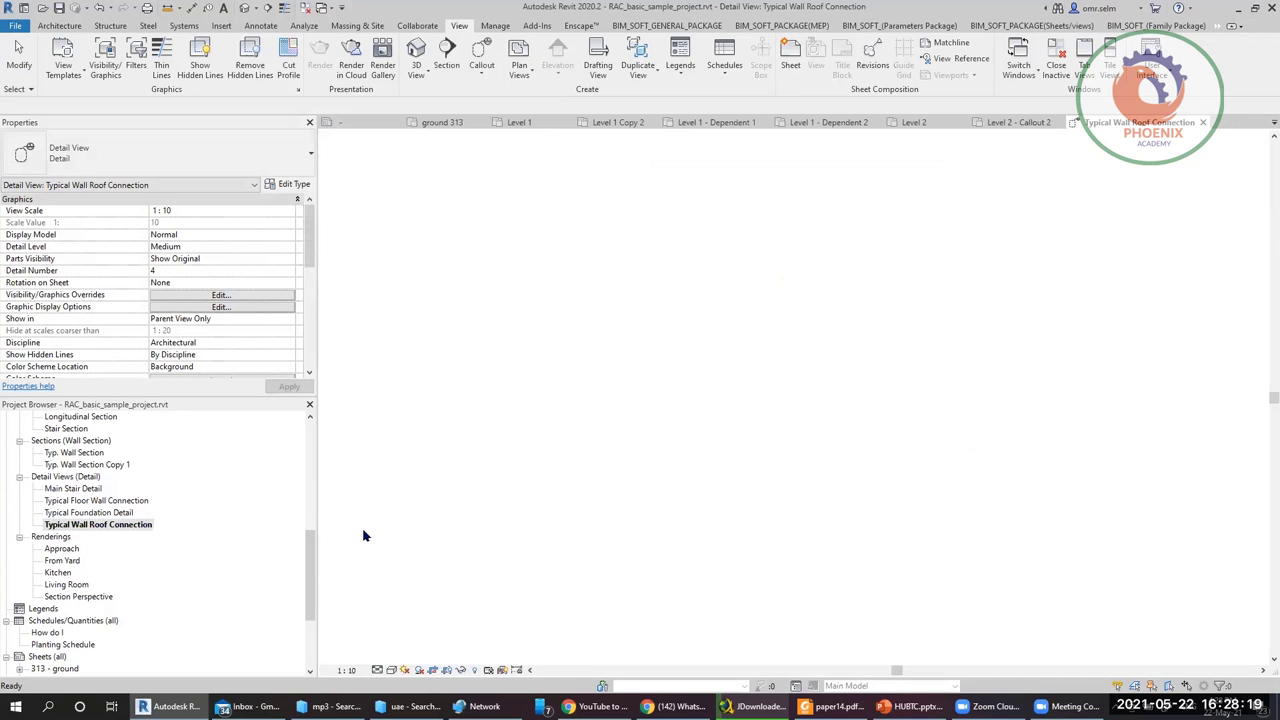
# - Dismiss the view's shortcut menu and open the Typ. Wall Section Copy 1 section view
pyautogui.rightClick(134, 530)
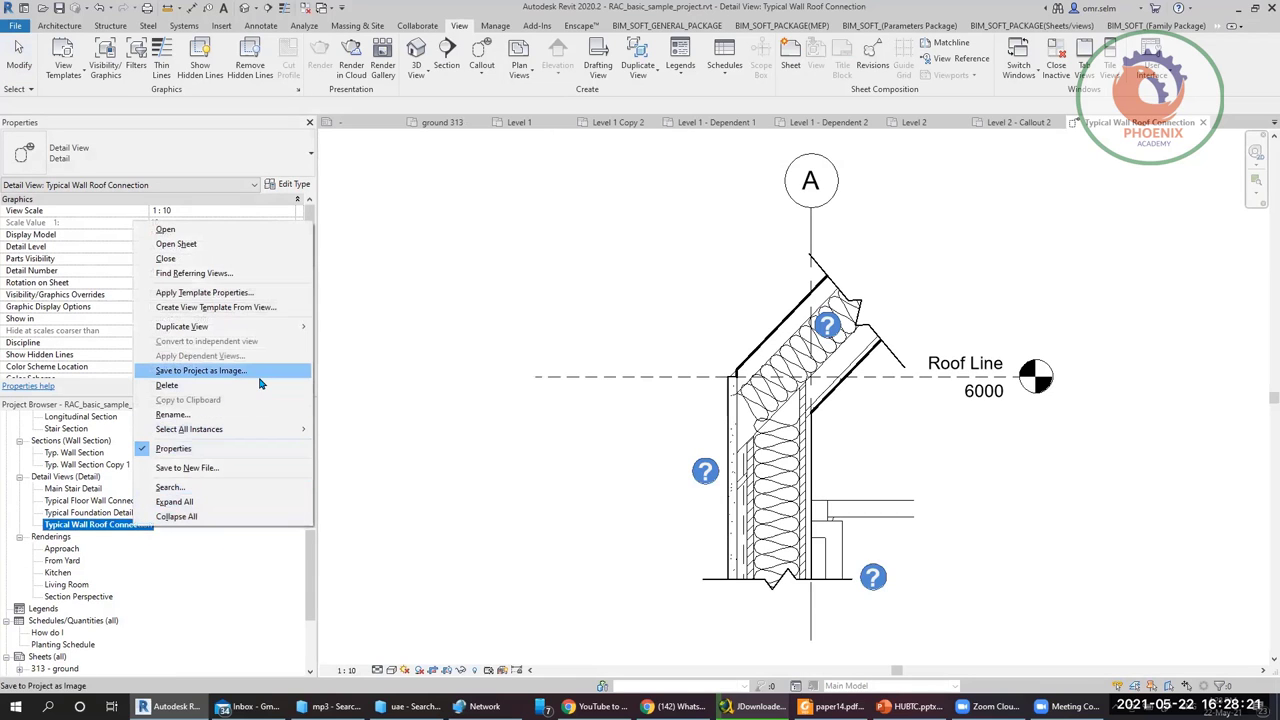
pyautogui.click(414, 428)
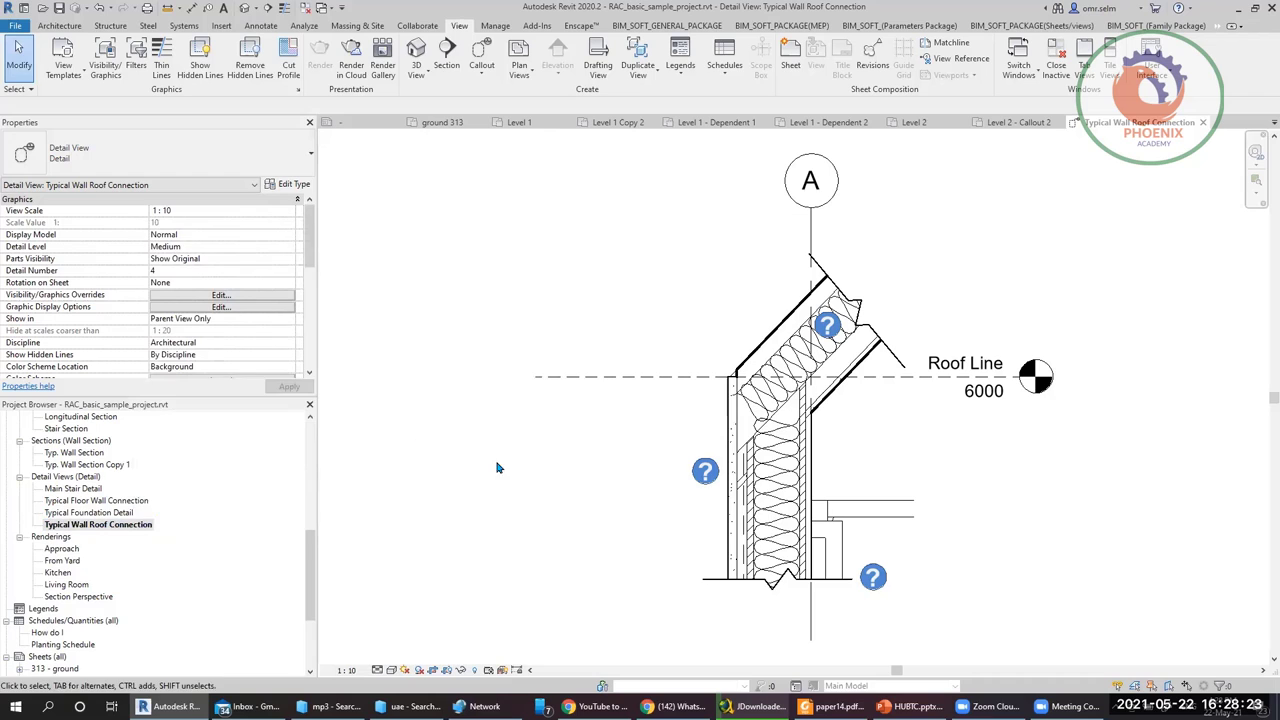
pyautogui.scroll(-2, 543, 219)
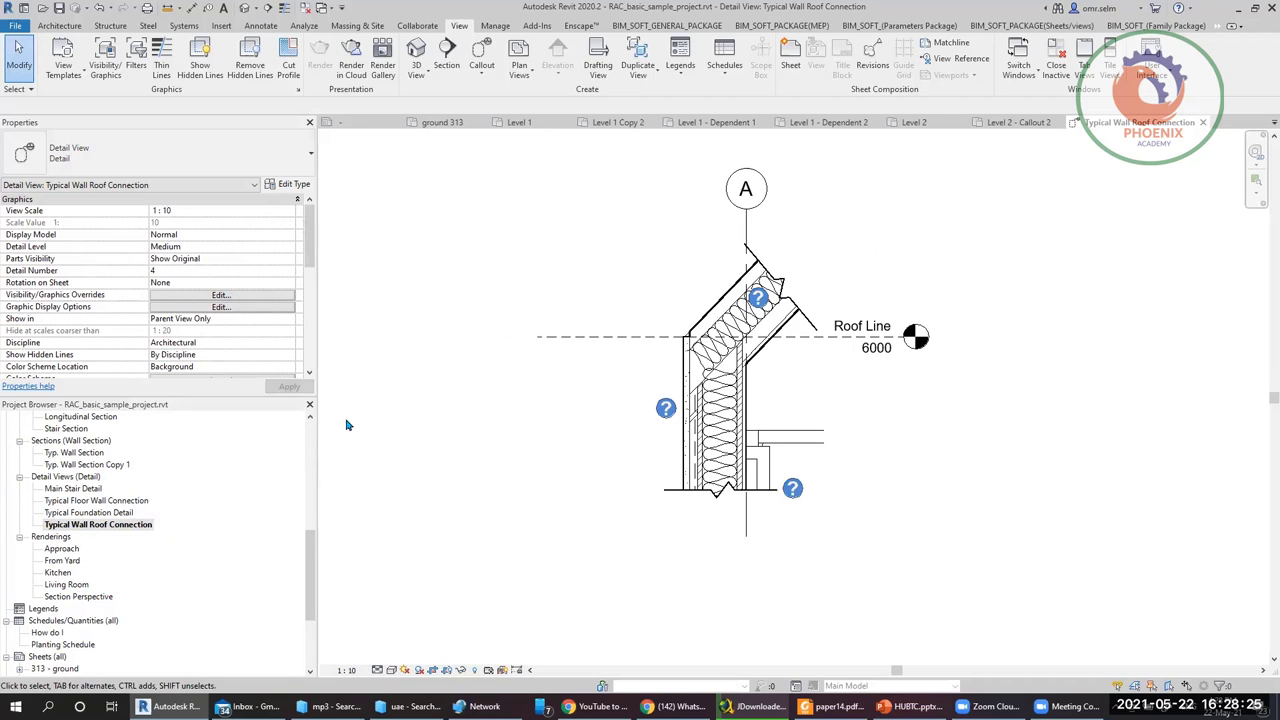
pyautogui.doubleClick(72, 466)
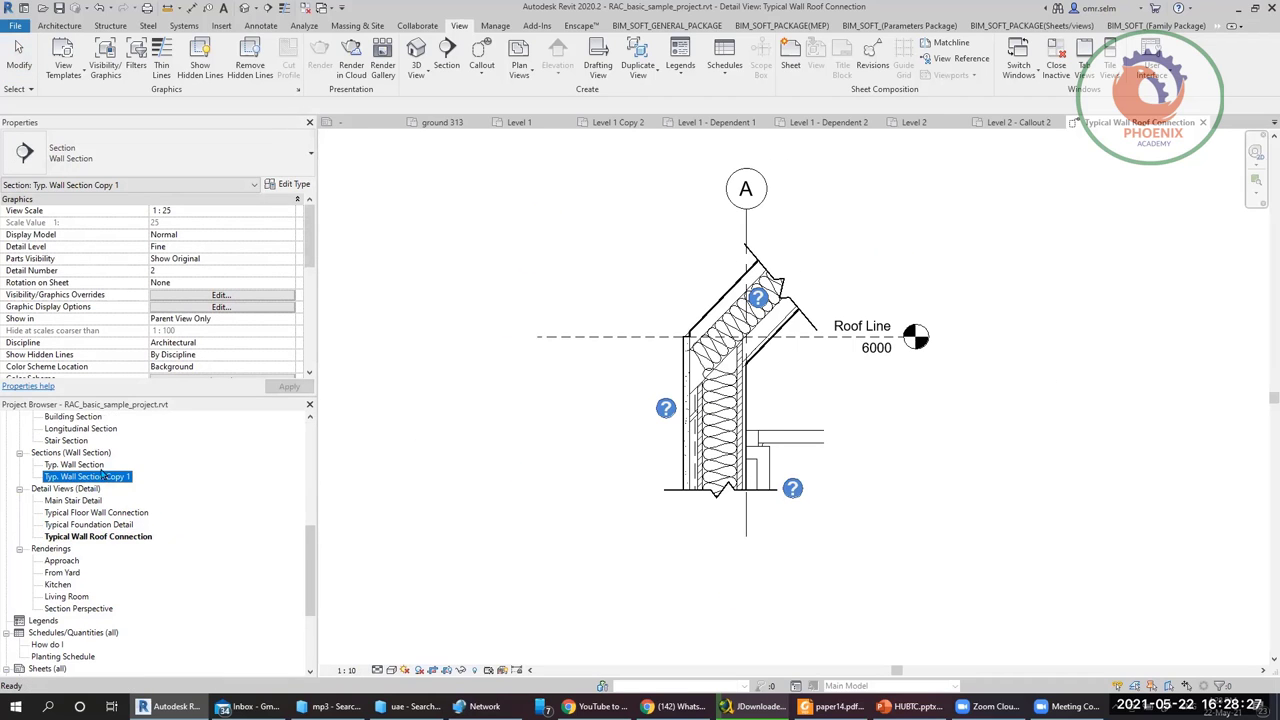
# - Find the views referring to Typ. Wall Section Copy 1 and open the Building Section
pyautogui.rightClick(503, 419)
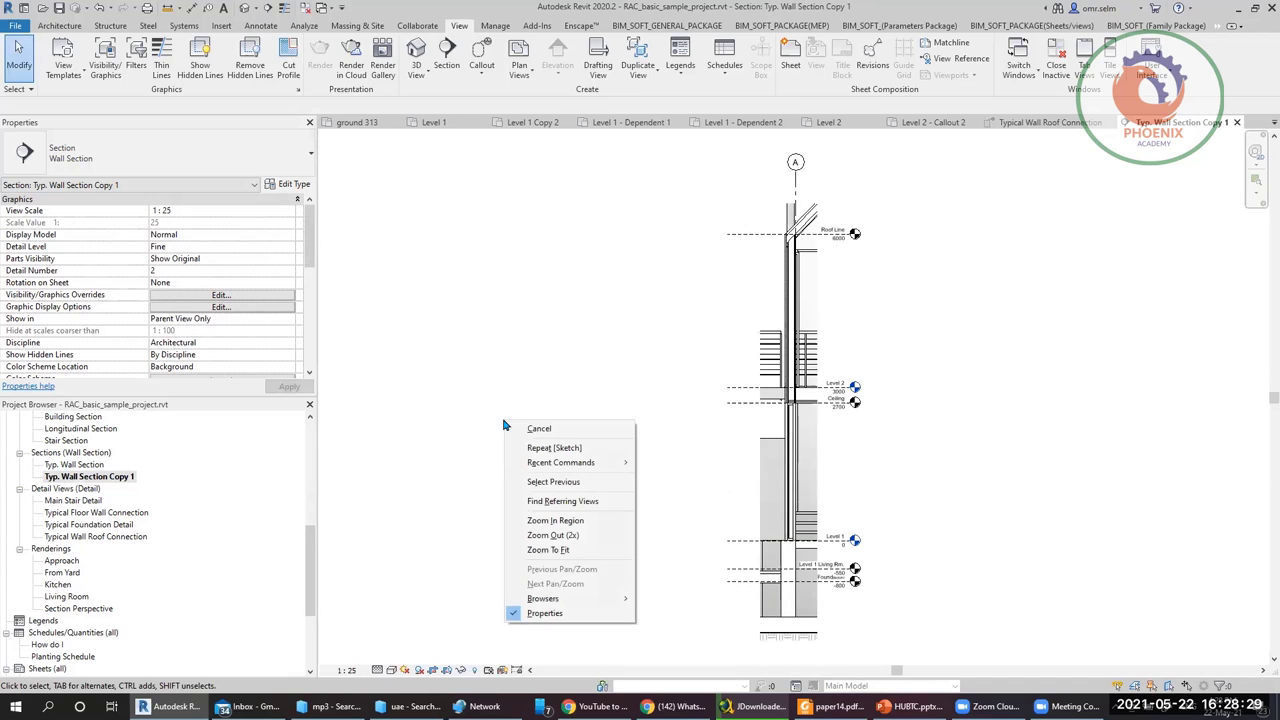
pyautogui.click(583, 503)
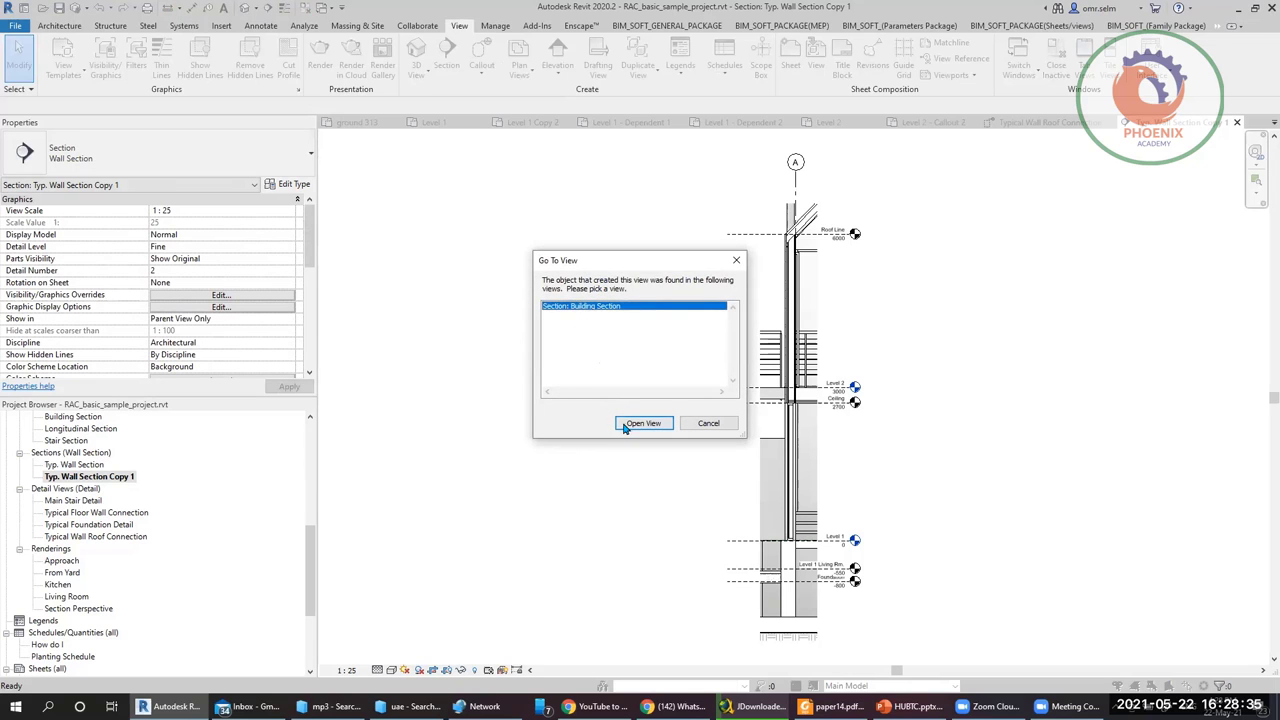
pyautogui.click(630, 423)
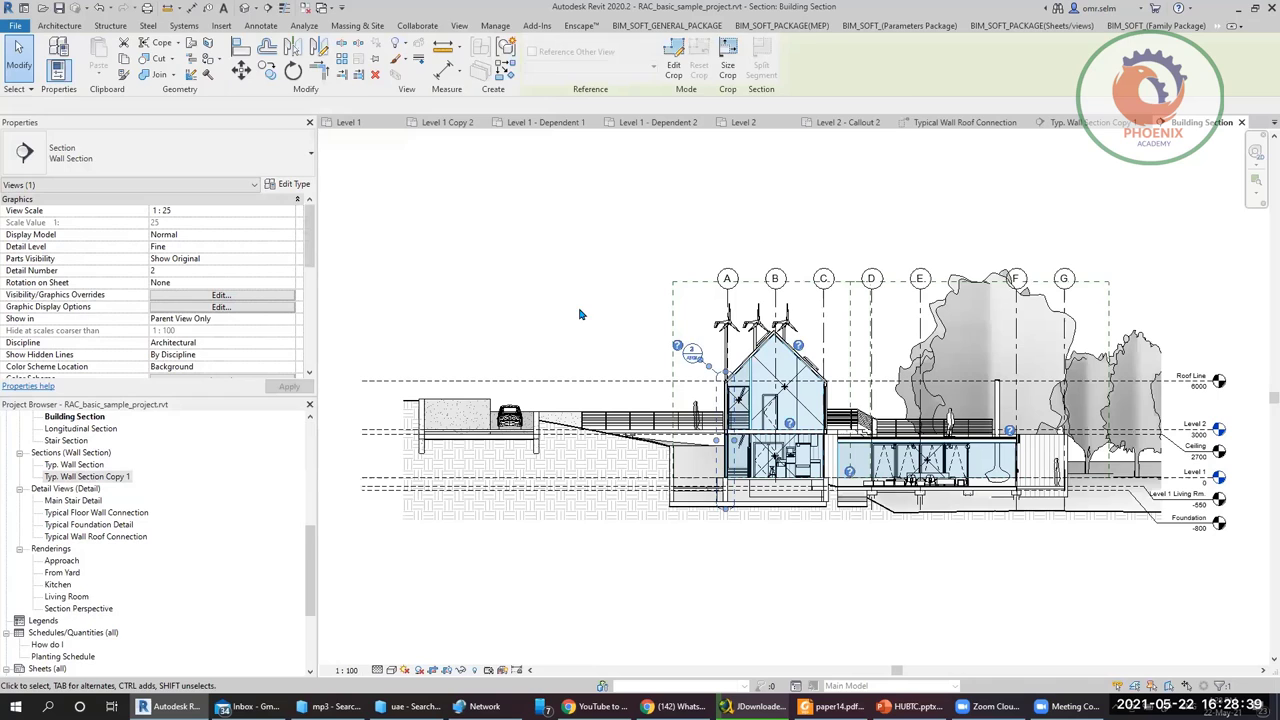
pyautogui.click(578, 312)
# - Find the views referring to the Building Section and open the ground 313 floor plan
pyautogui.rightClick(557, 328)
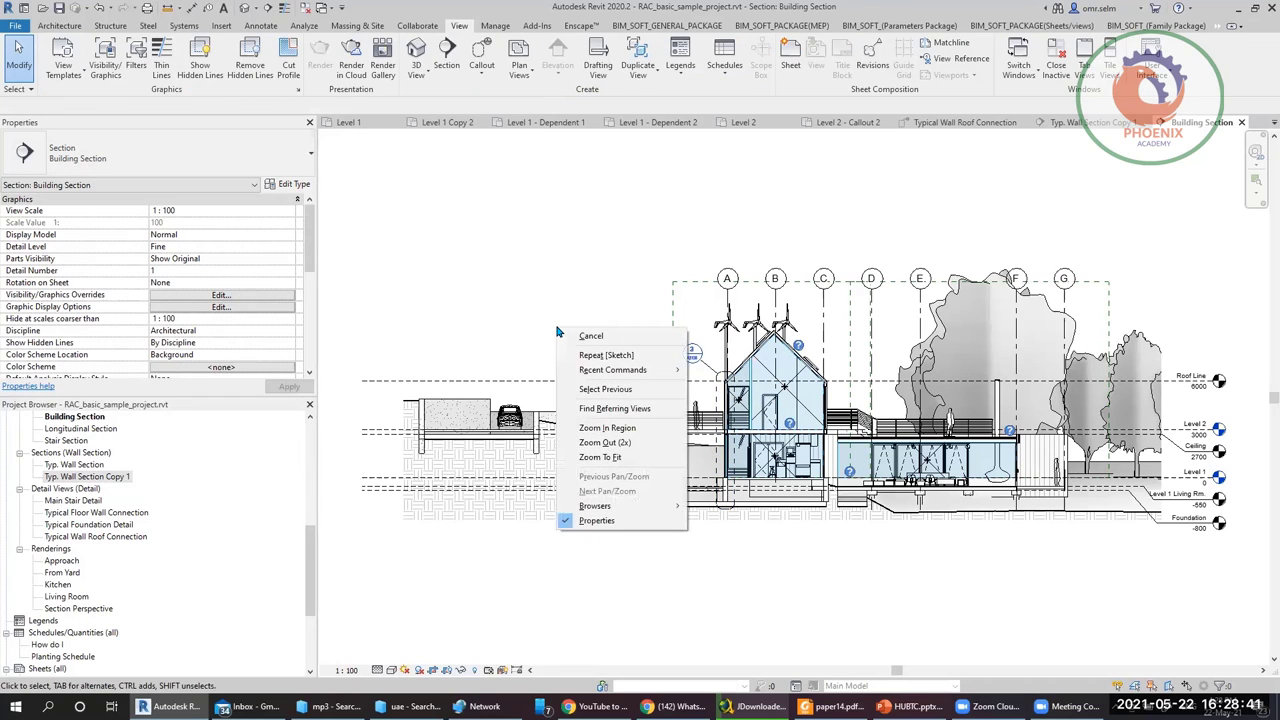
pyautogui.click(660, 409)
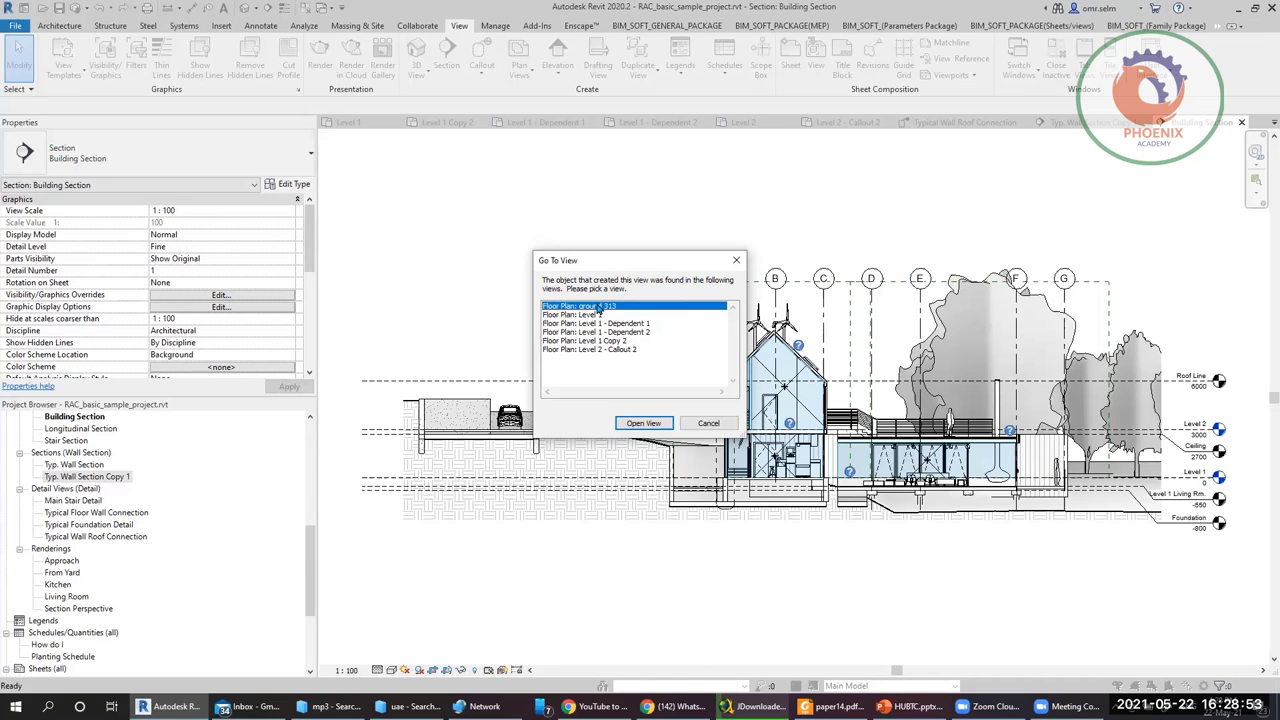
pyautogui.doubleClick(598, 312)
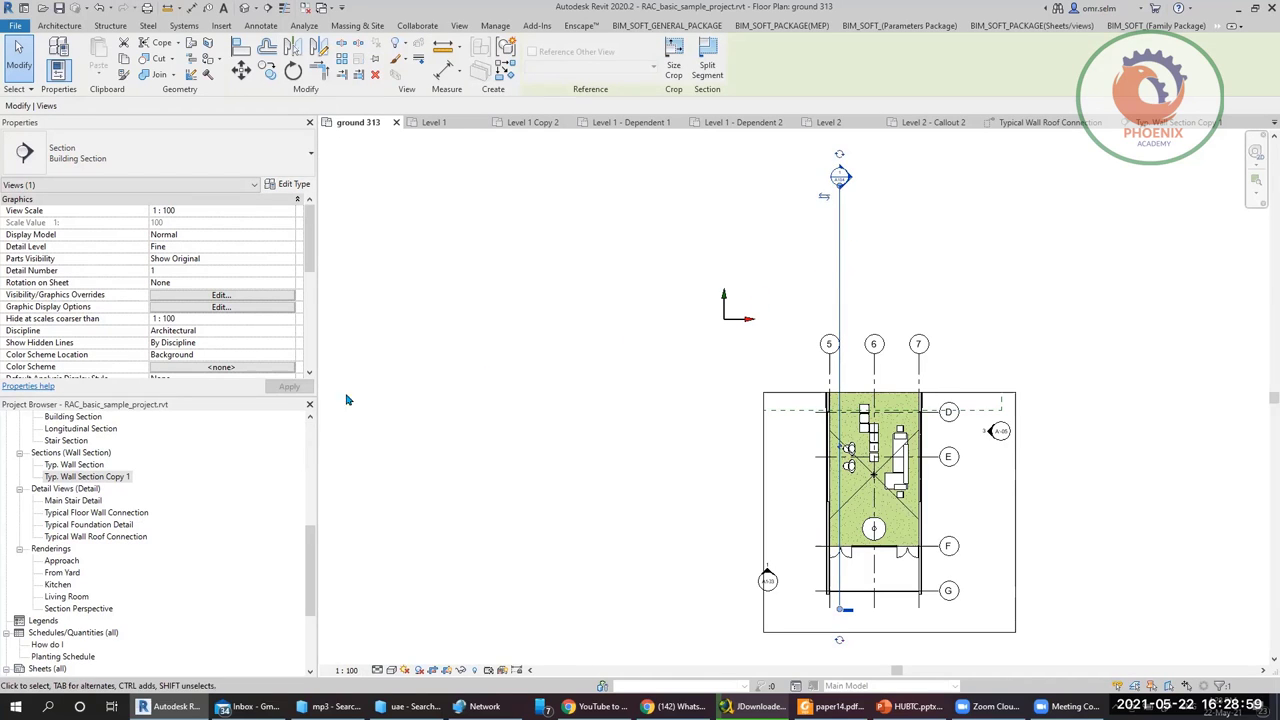
# - Reopen Typ. Wall Section Copy 1 and jump back to its referring Building Section
pyautogui.doubleClick(84, 477)
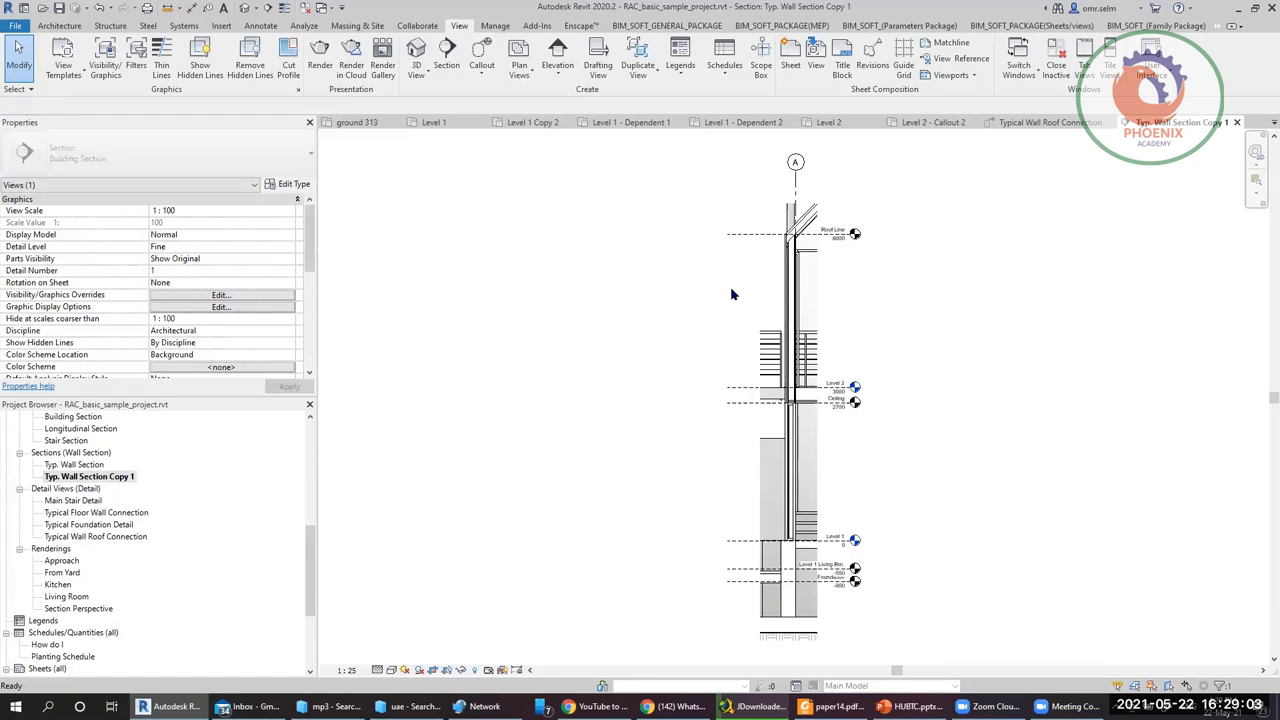
pyautogui.rightClick(731, 293)
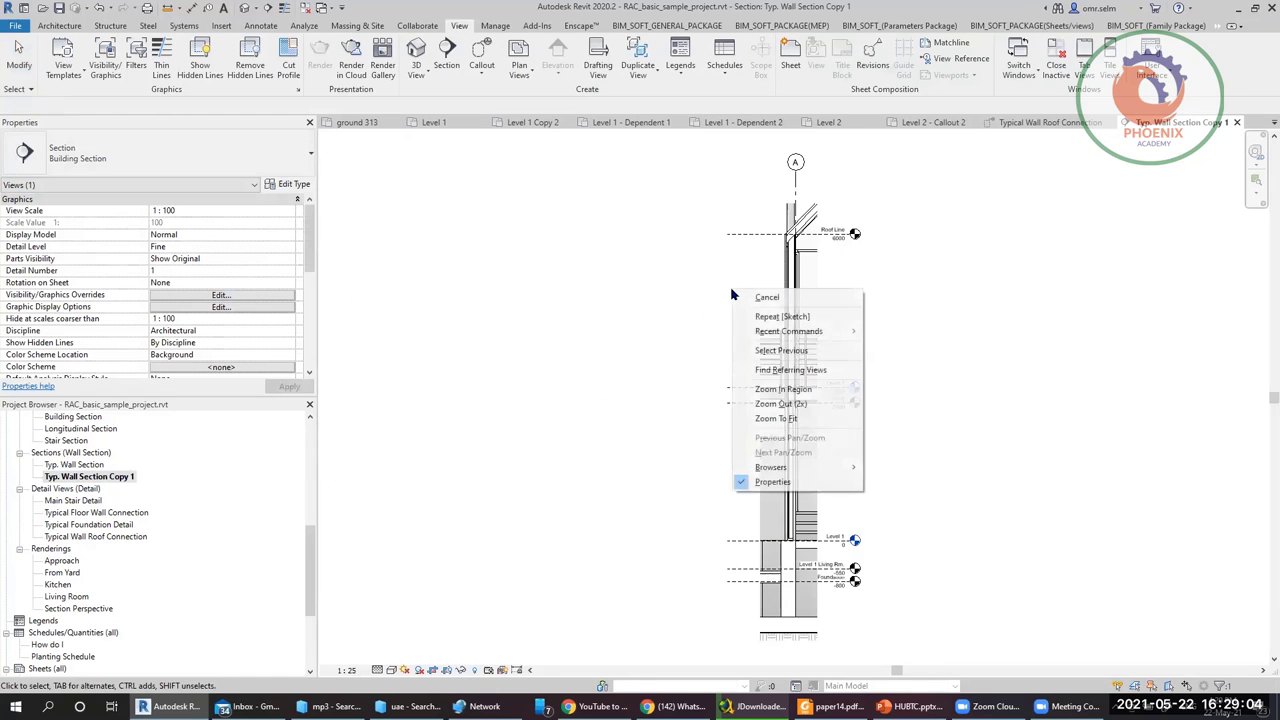
pyautogui.click(790, 370)
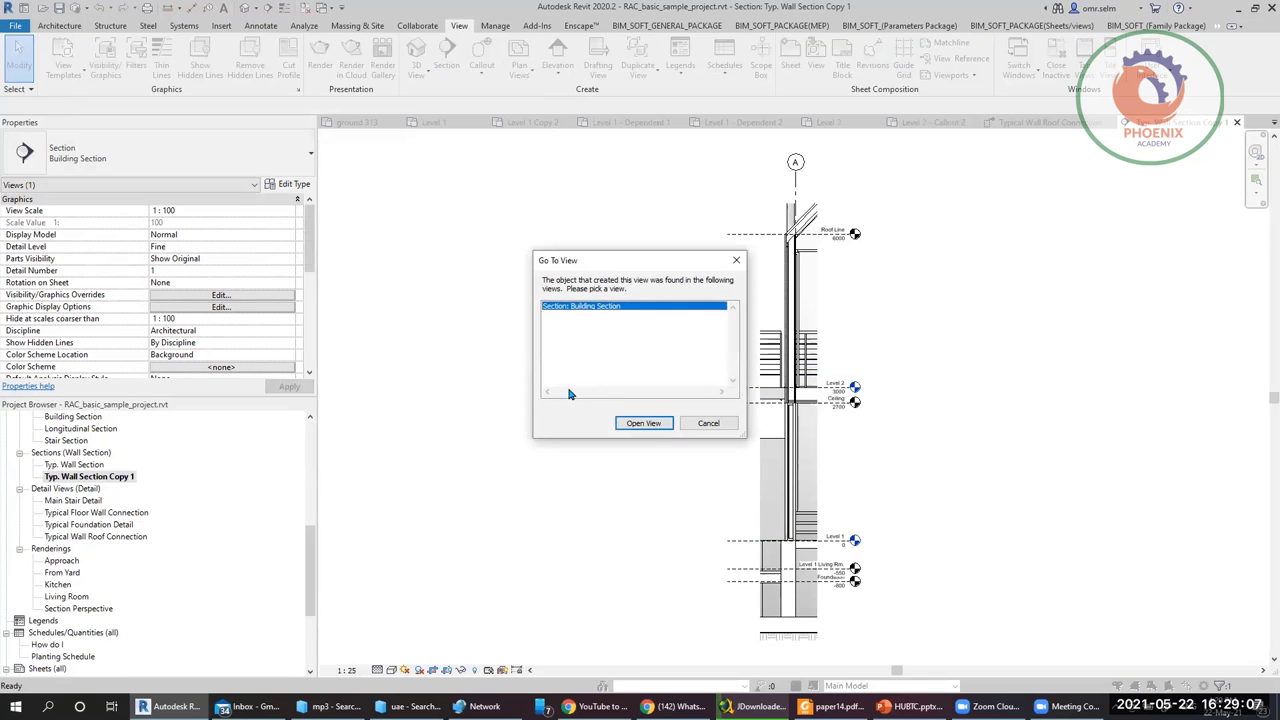
pyautogui.click(646, 424)
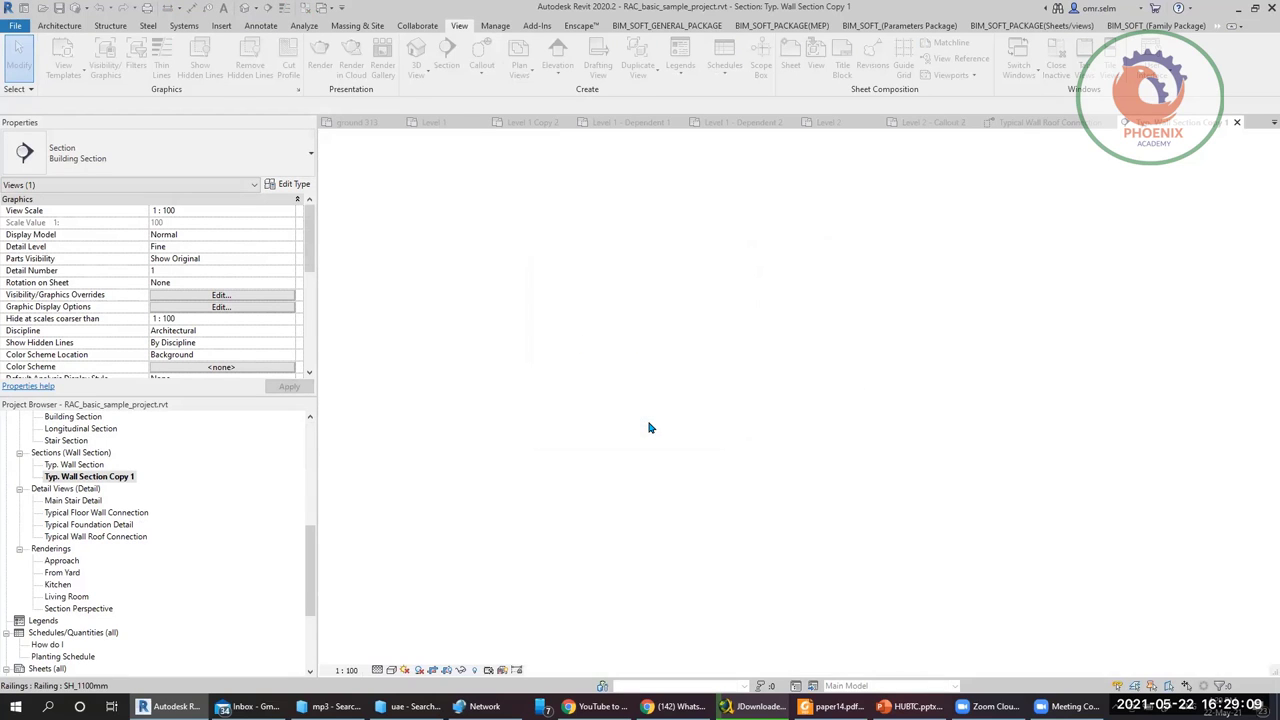
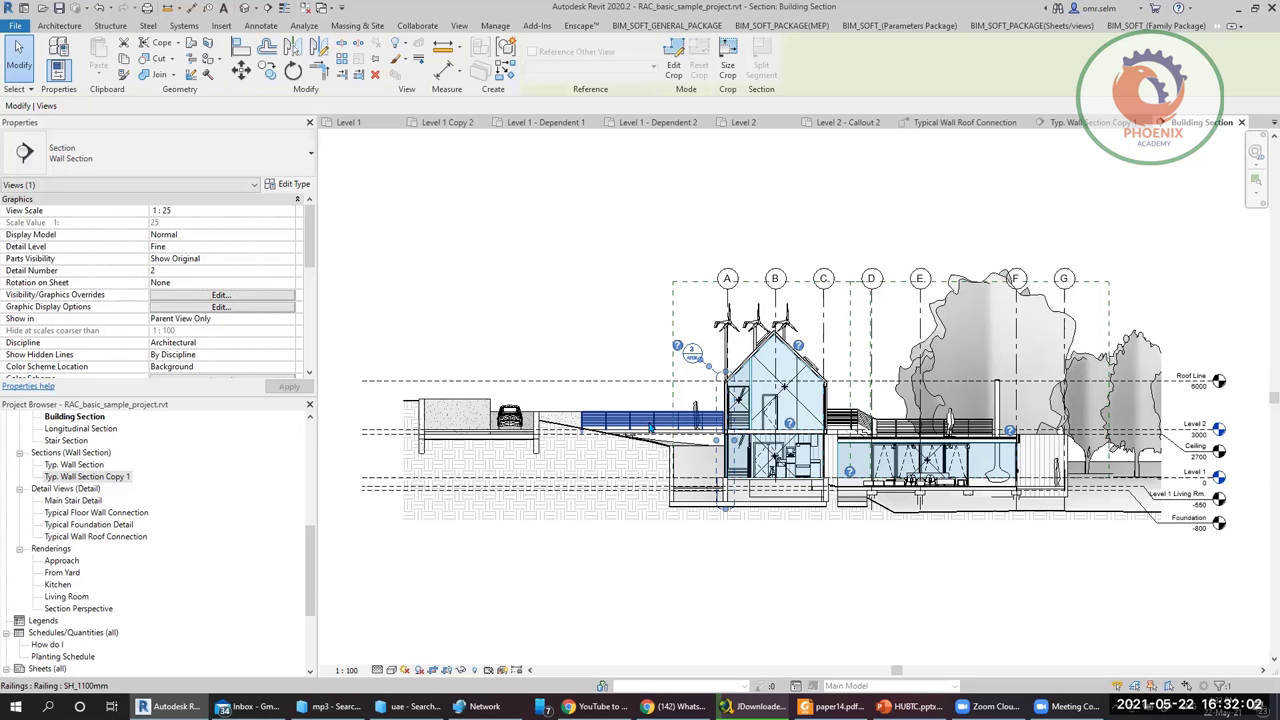
# - Clear the selection in the section view, briefly selecting and deselecting the car
pyautogui.click(521, 565)
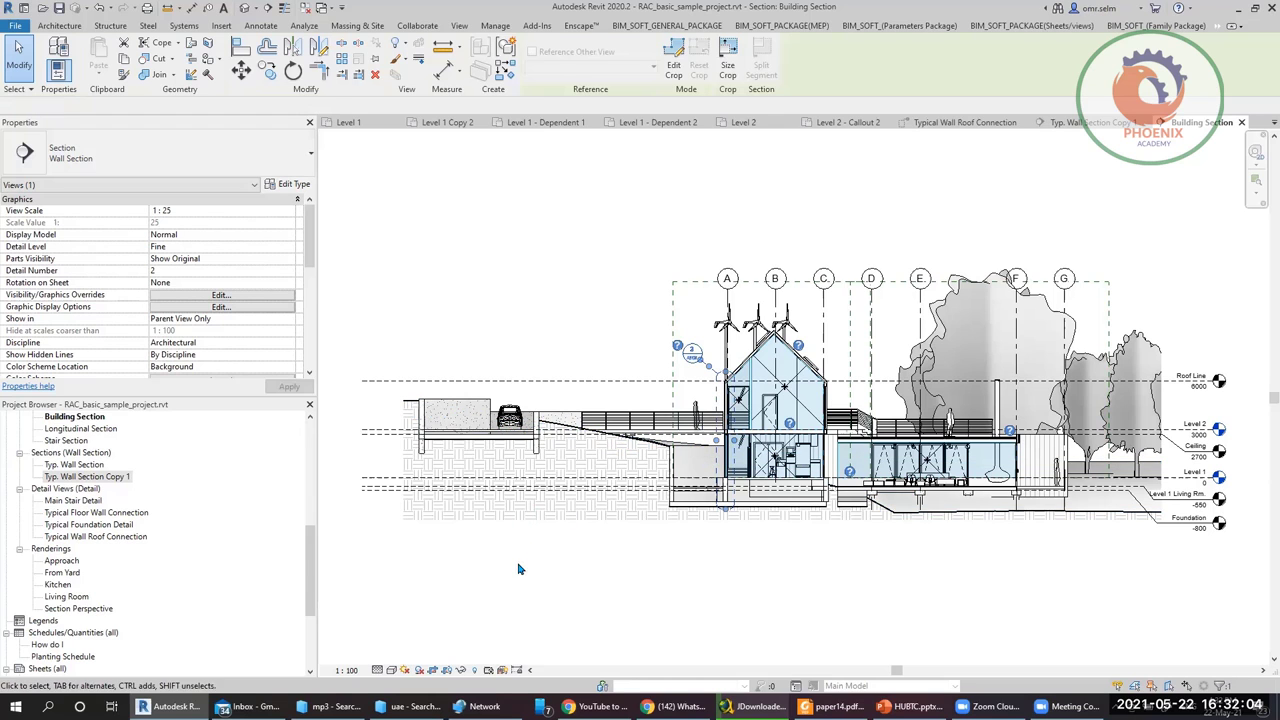
pyautogui.scroll(3, 525, 420)
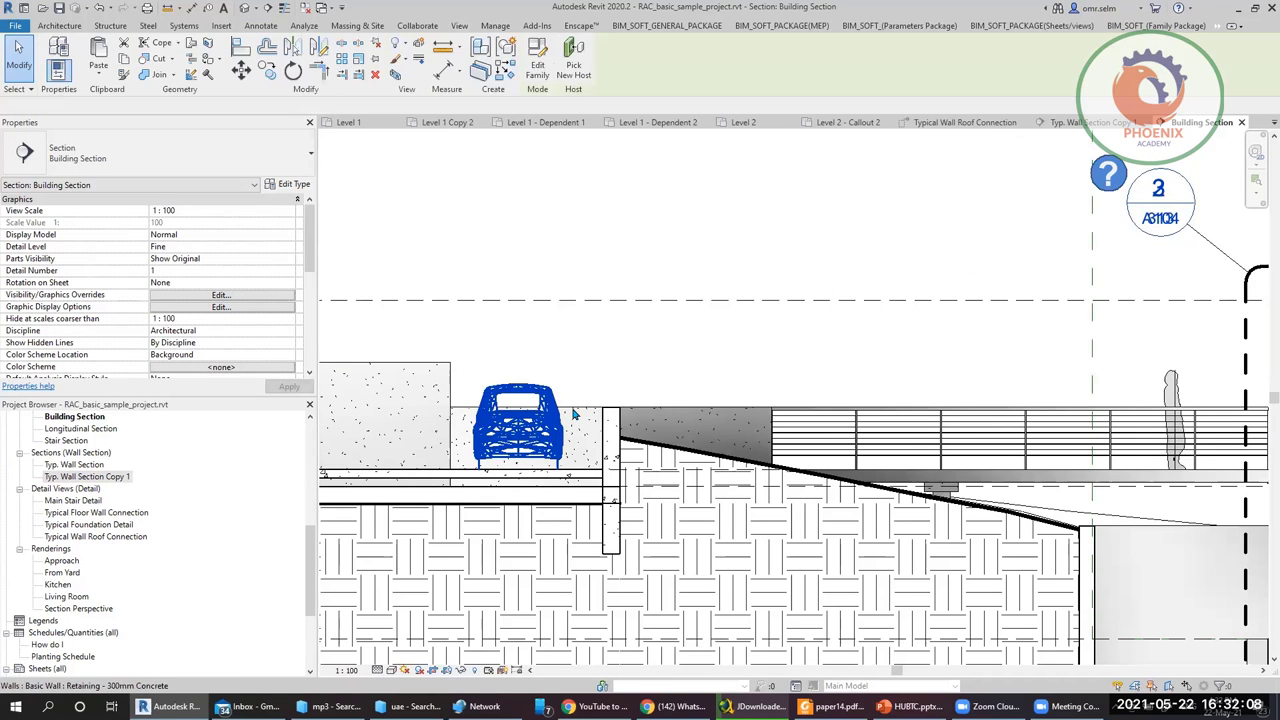
pyautogui.click(530, 420)
pyautogui.press('Escape')
pyautogui.scroll(-3, 568, 354)
pyautogui.scroll(-1, 568, 354)
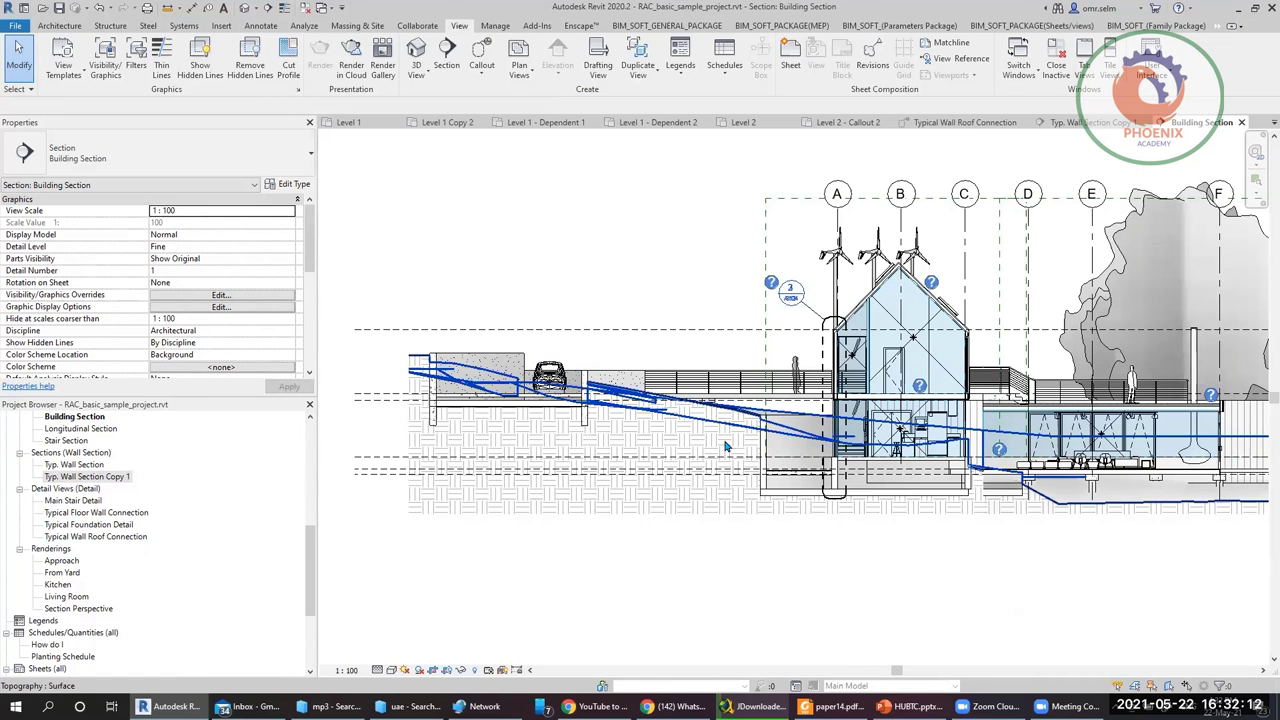
# - Open sheet A002 - Unnamed from the Sheets group in the Project Browser
pyautogui.click(68, 633)
pyautogui.scroll(-2, 70, 590)
pyautogui.scroll(-2, 72, 530)
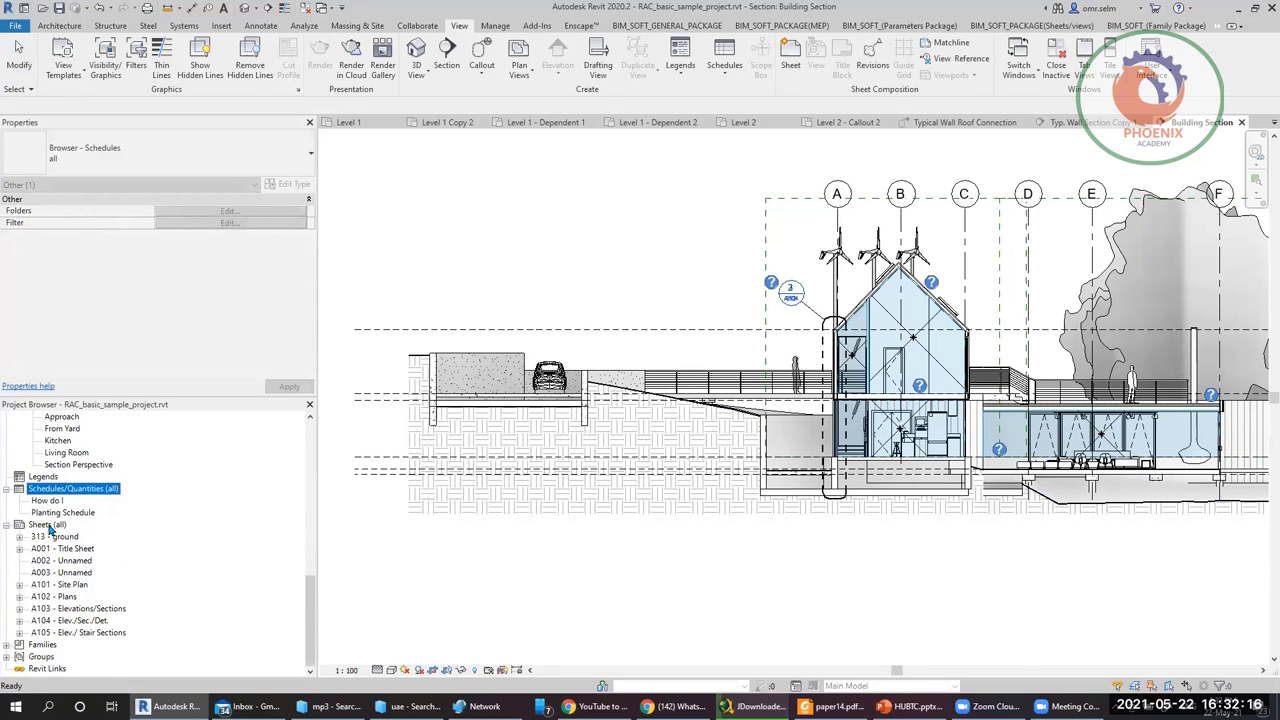
pyautogui.doubleClick(48, 525)
pyautogui.doubleClick(70, 632)
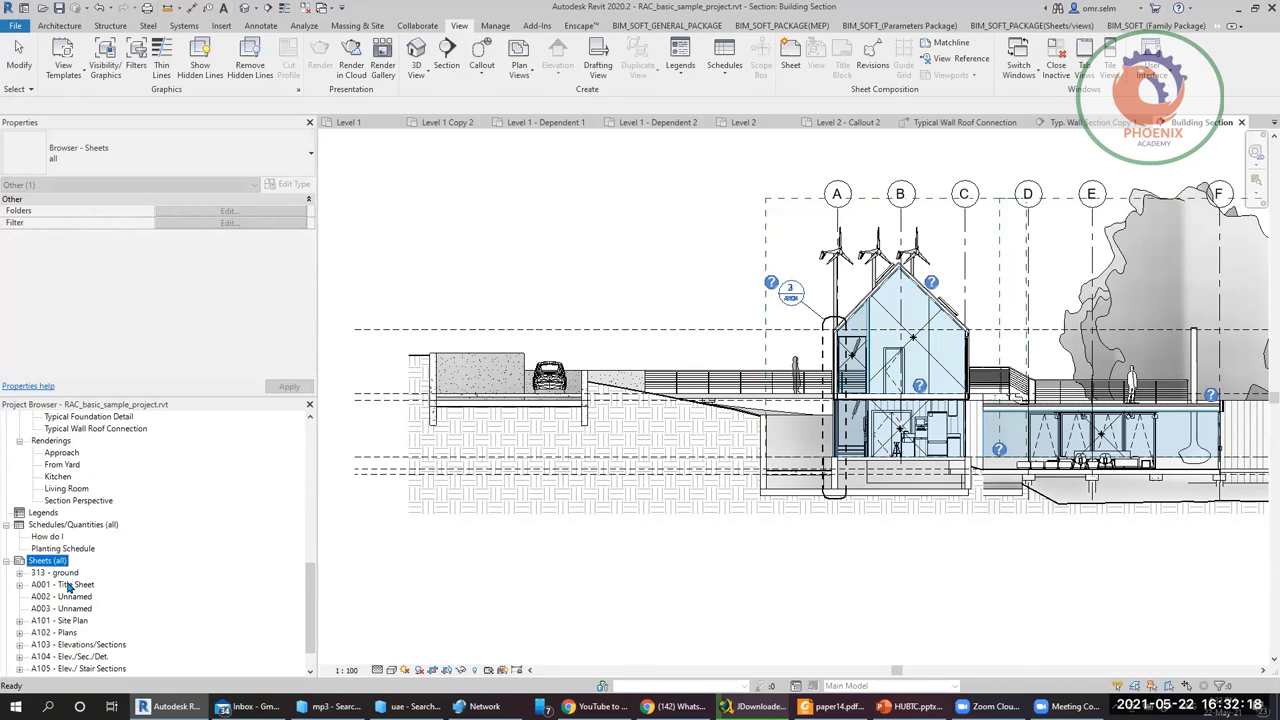
pyautogui.click(70, 596)
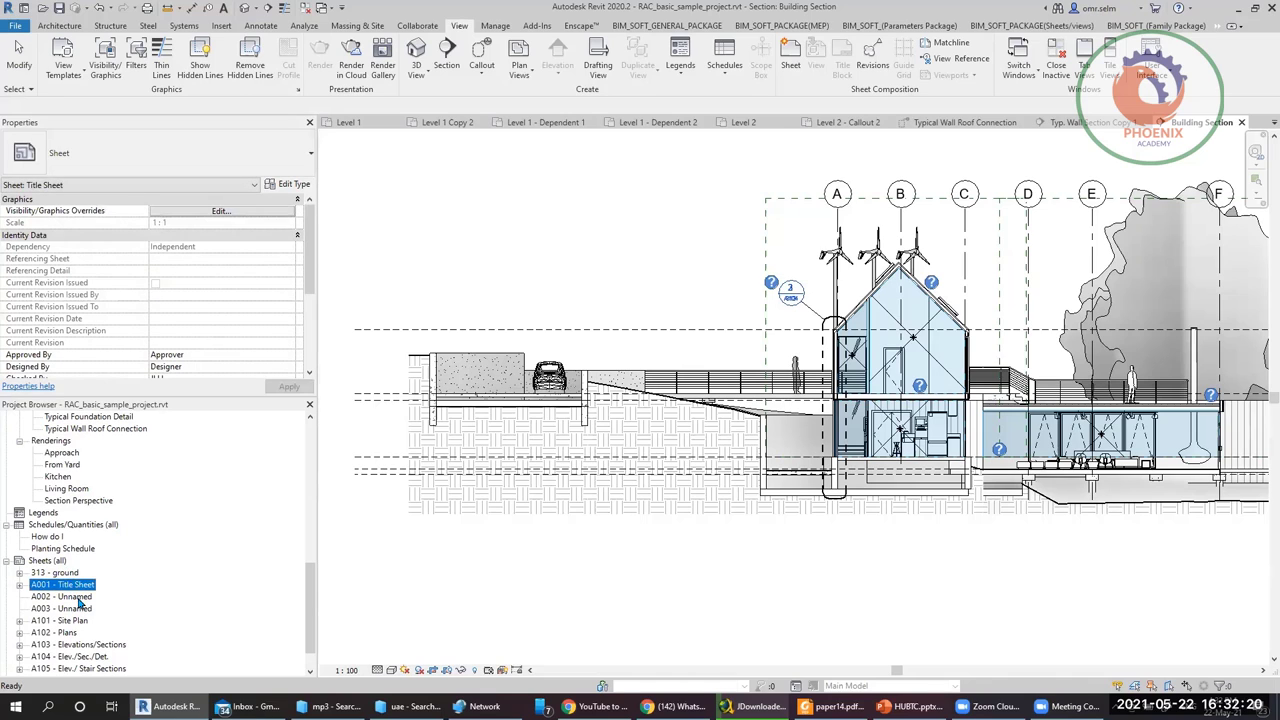
pyautogui.doubleClick(80, 600)
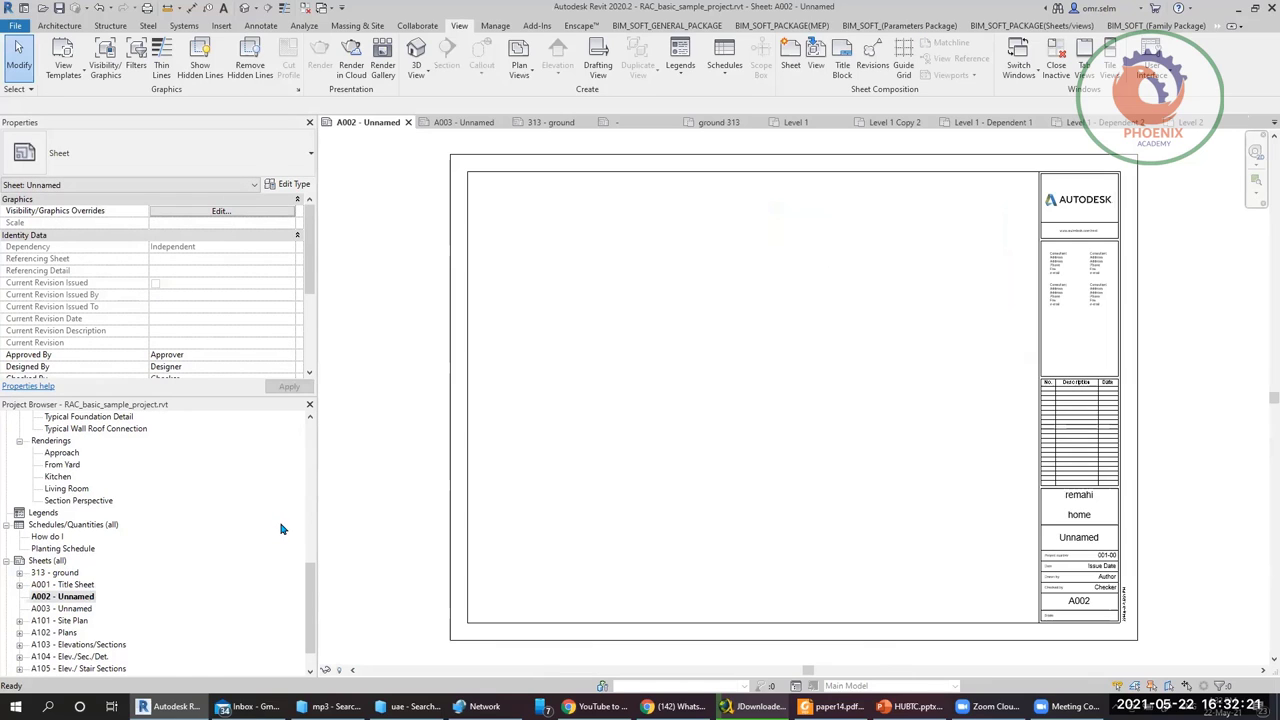
# - Drag the How do I schedule onto sheet A002 and place it inside the title block
pyautogui.click(47, 538)
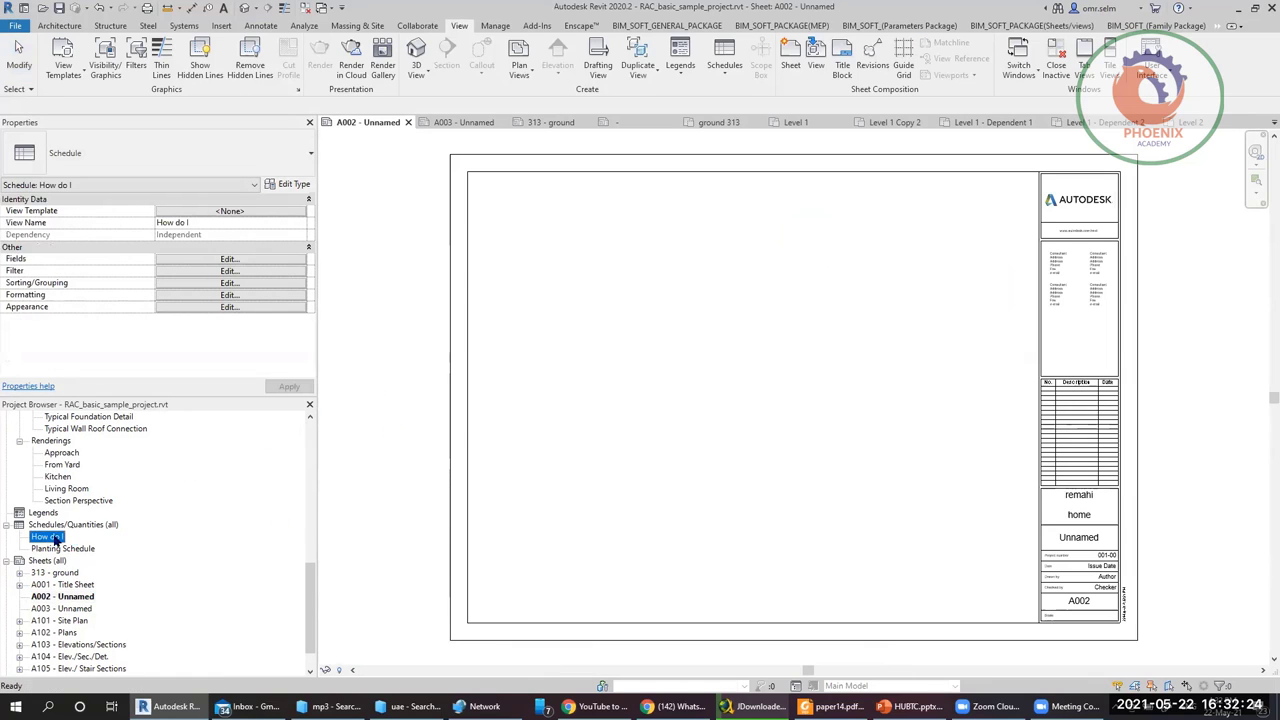
pyautogui.moveTo(55, 540); pyautogui.dragTo(584, 362)
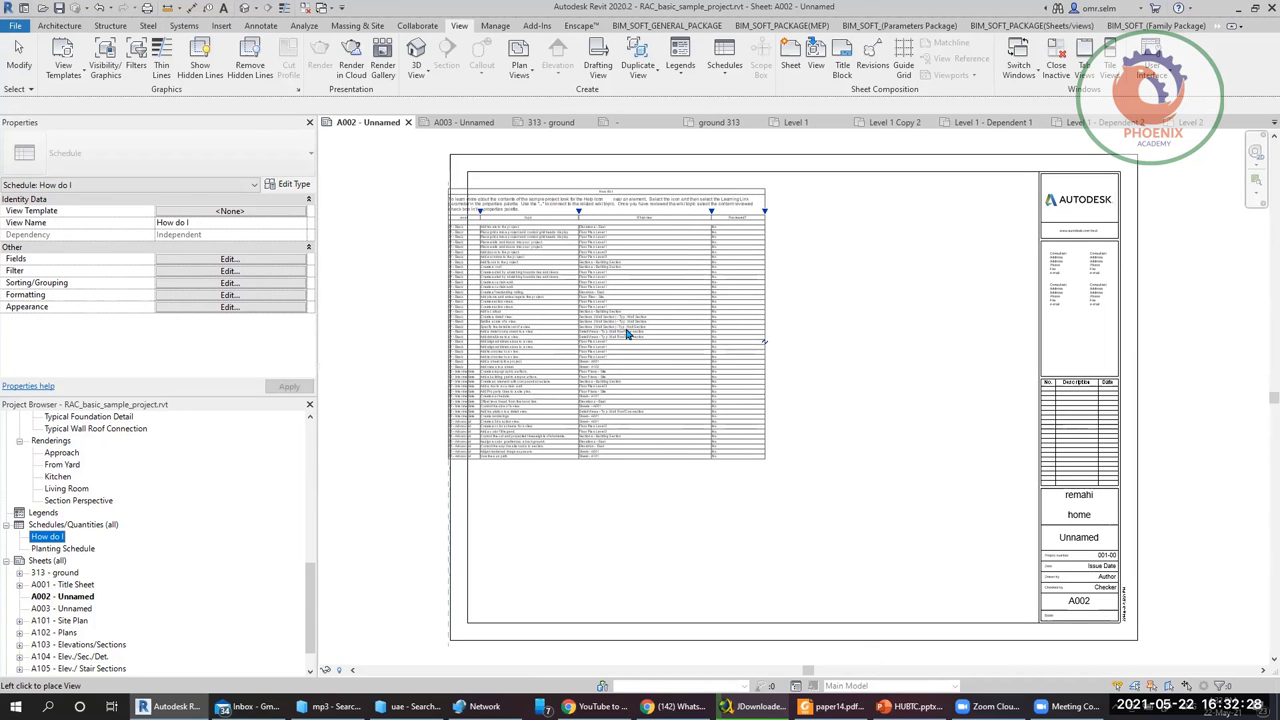
pyautogui.click(664, 345)
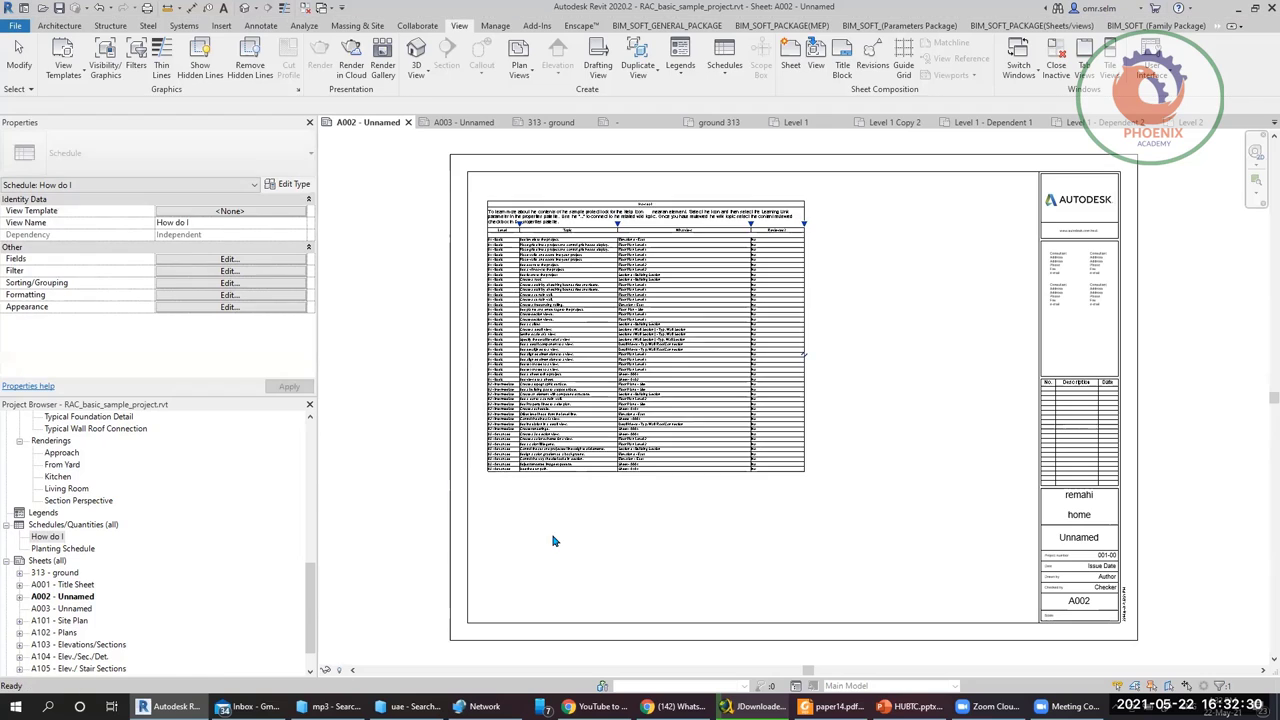
# - Create a new legend view, Legend 1, from the Legends context menu
pyautogui.click(54, 513)
pyautogui.rightClick(54, 513)
pyautogui.click(97, 521)
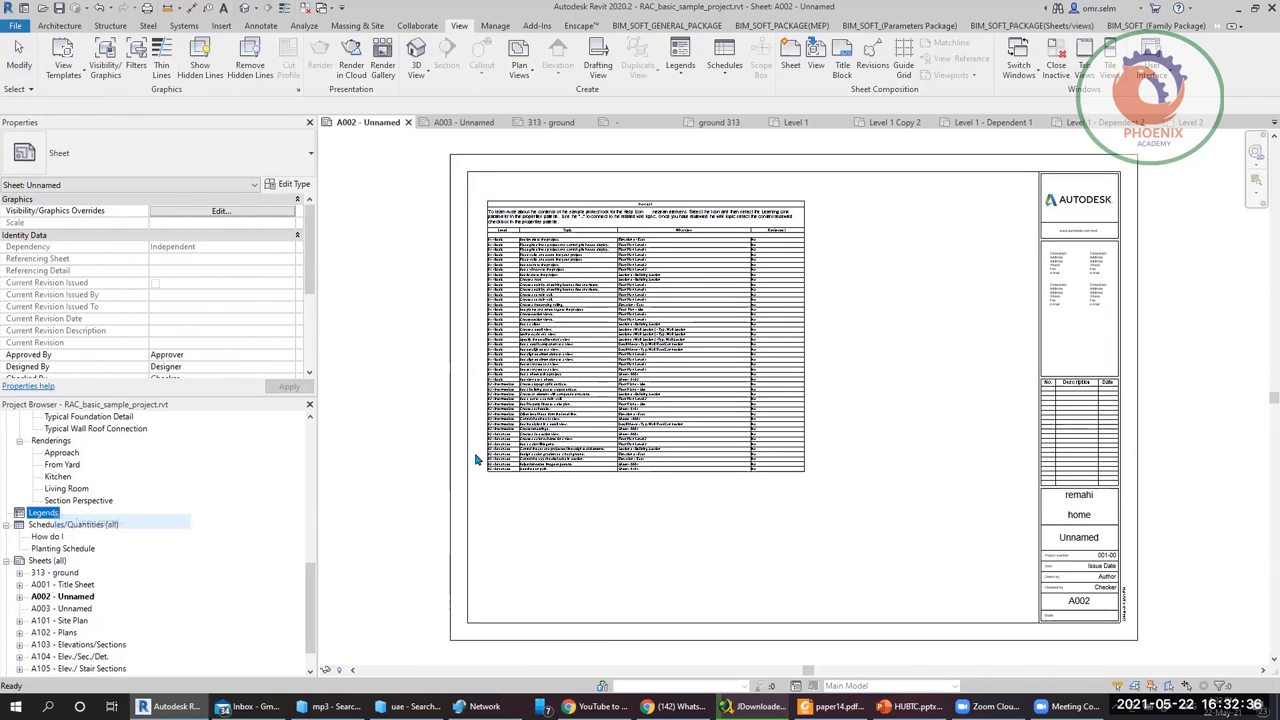
pyautogui.click(645, 388)
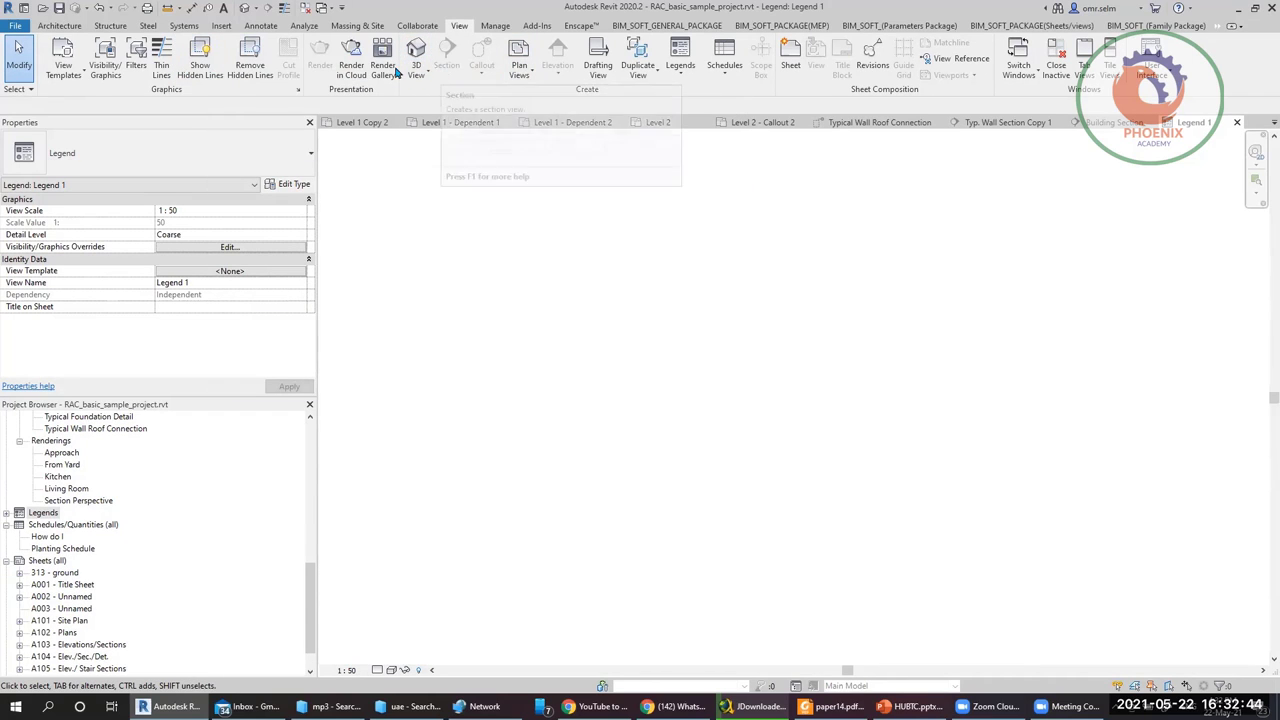
# - Place an M_RPC Beetle back-view legend component, then undo to leave the legend empty
pyautogui.click(222, 26)
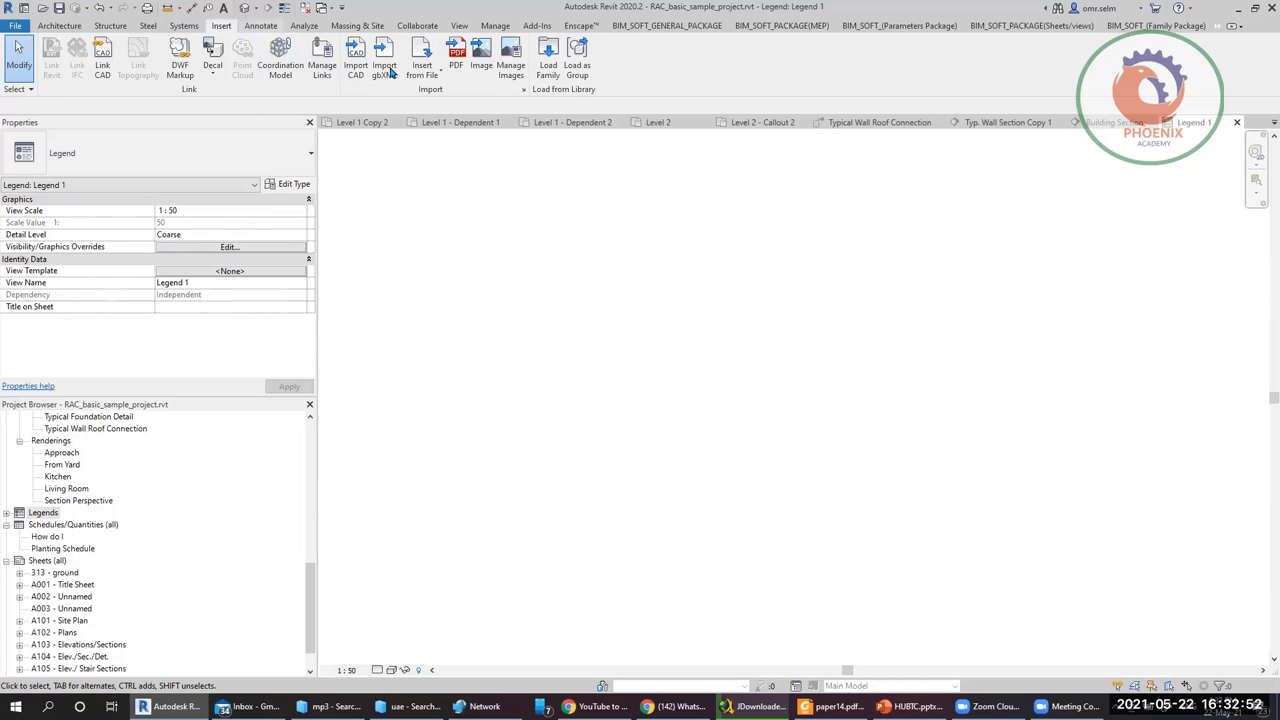
pyautogui.scroll(-1, 378, 74)
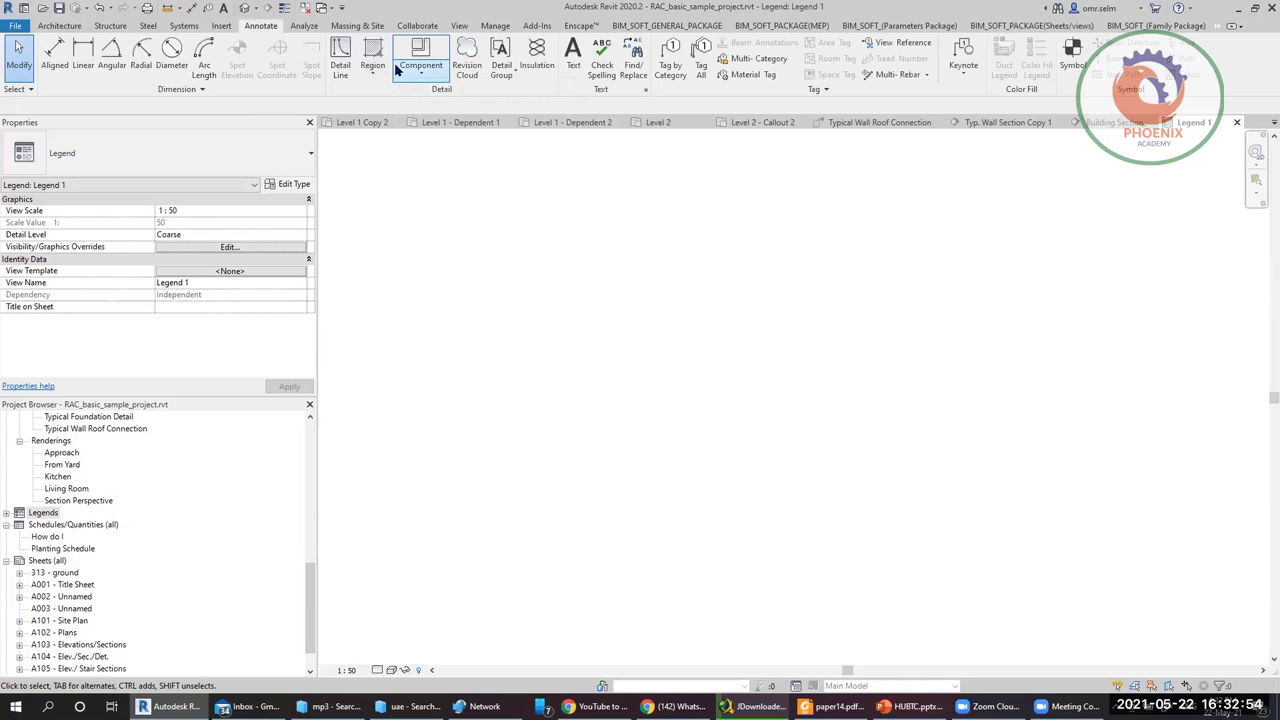
pyautogui.click(418, 72)
pyautogui.click(460, 151)
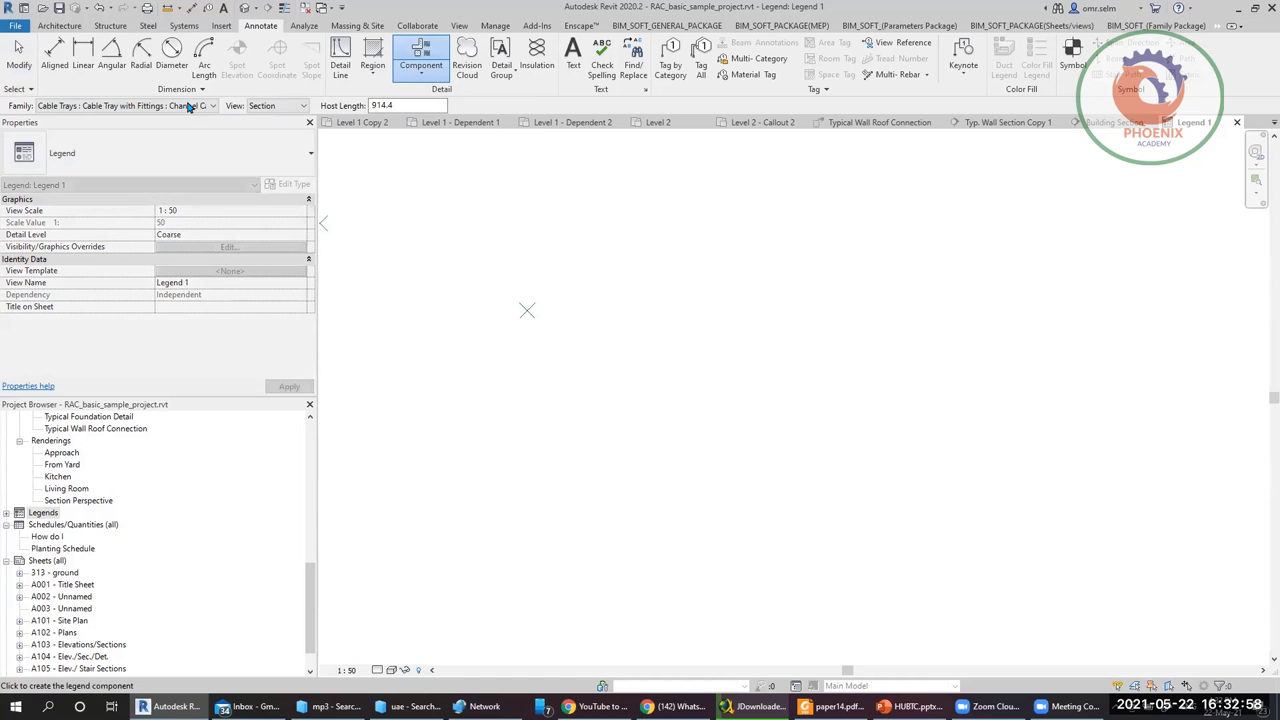
pyautogui.click(192, 106)
pyautogui.click(196, 310)
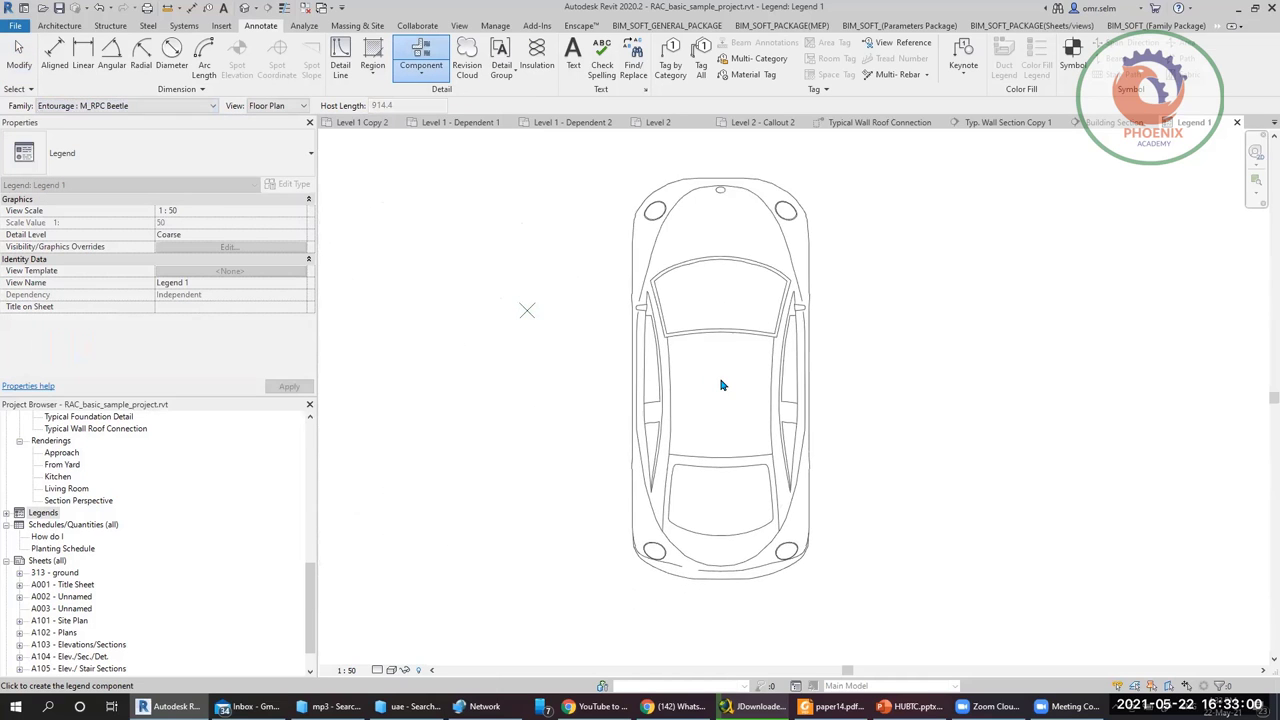
pyautogui.click(282, 106)
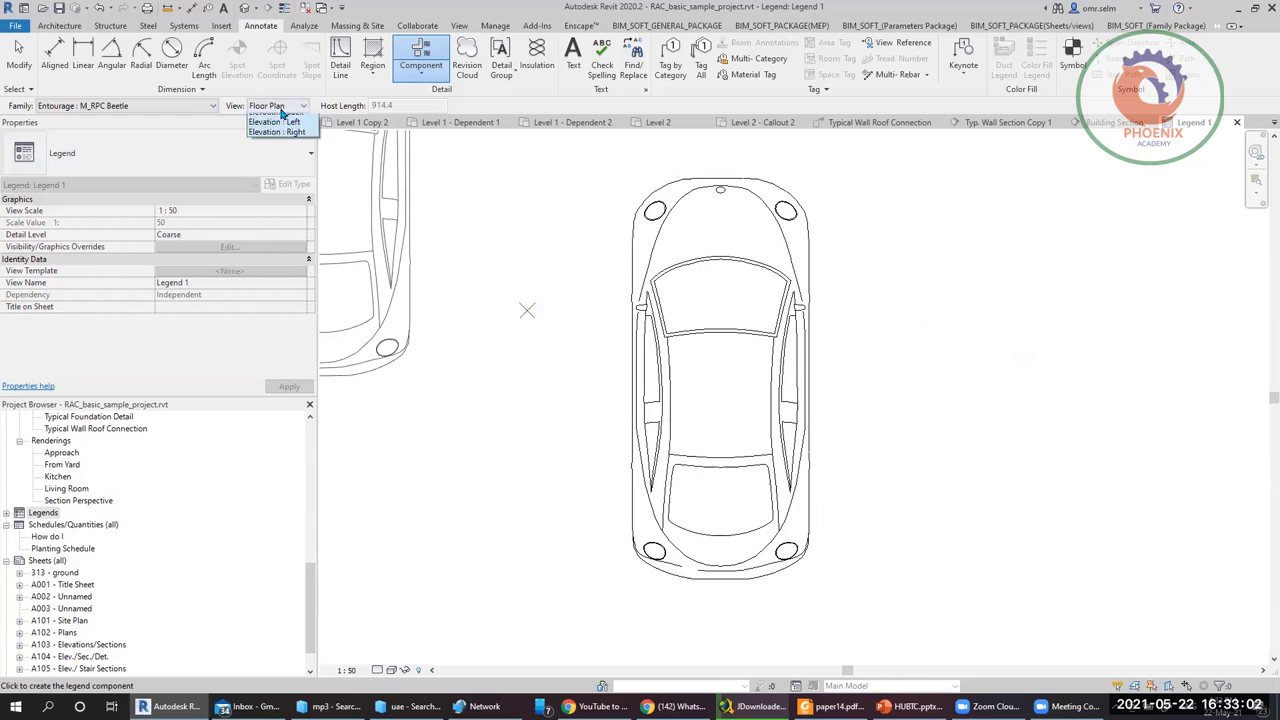
pyautogui.click(279, 141)
pyautogui.click(985, 352)
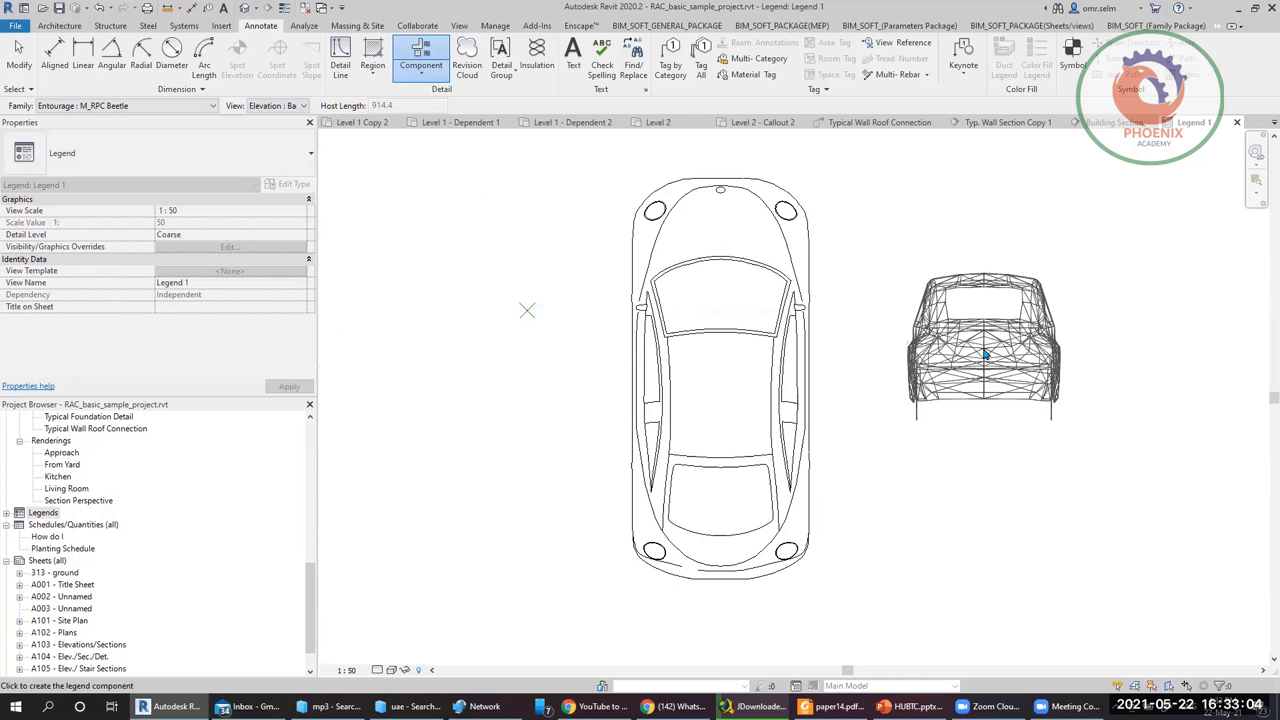
pyautogui.press('Escape')
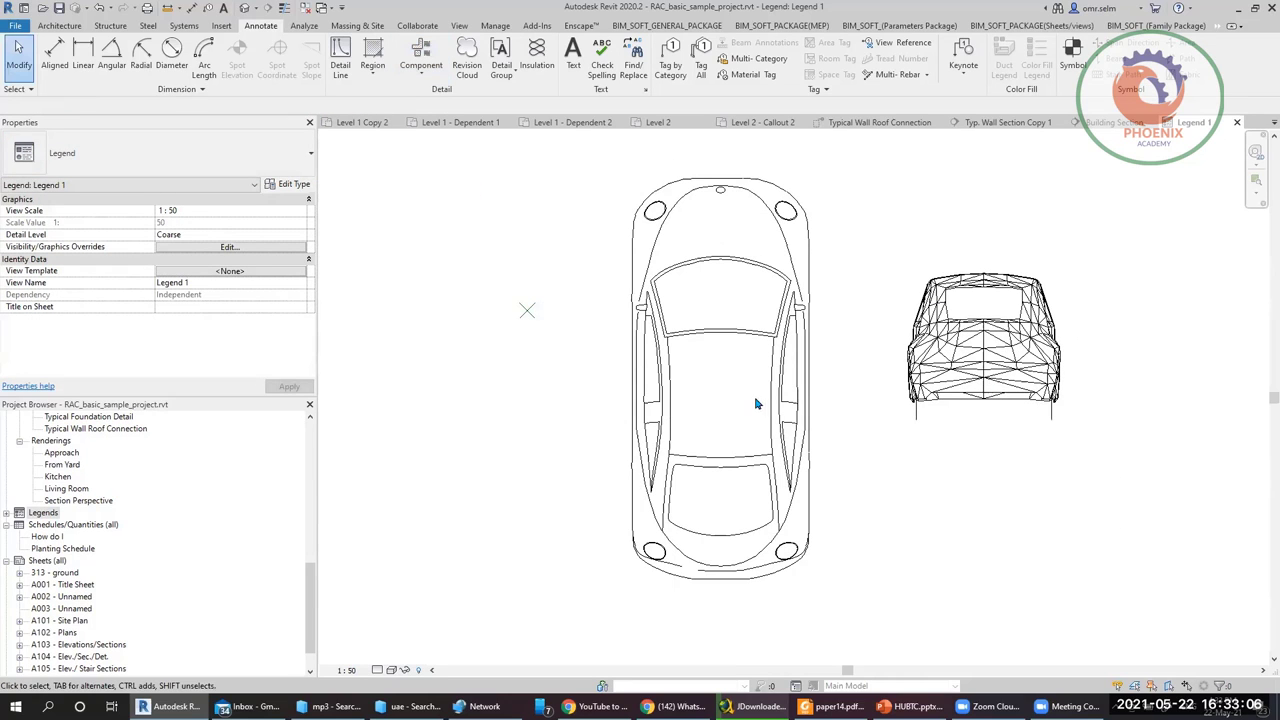
pyautogui.scroll(-2, 598, 368)
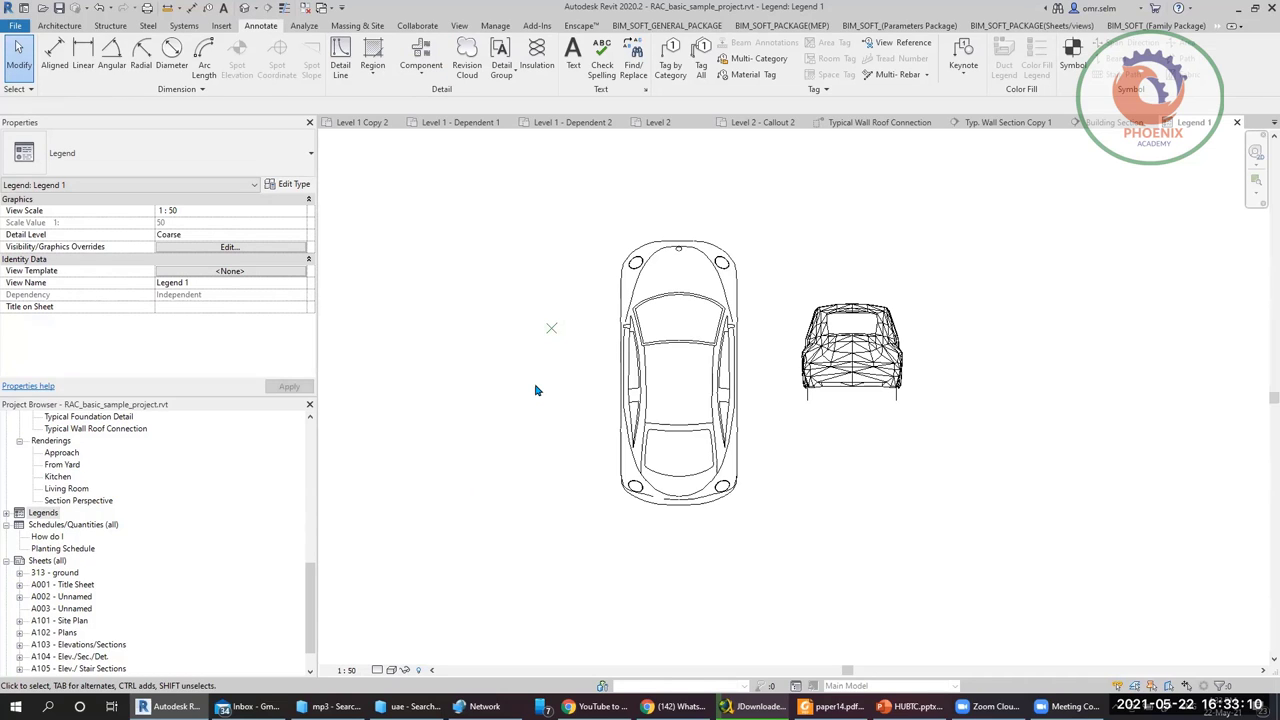
pyautogui.hotkey('ctrl', 'z')
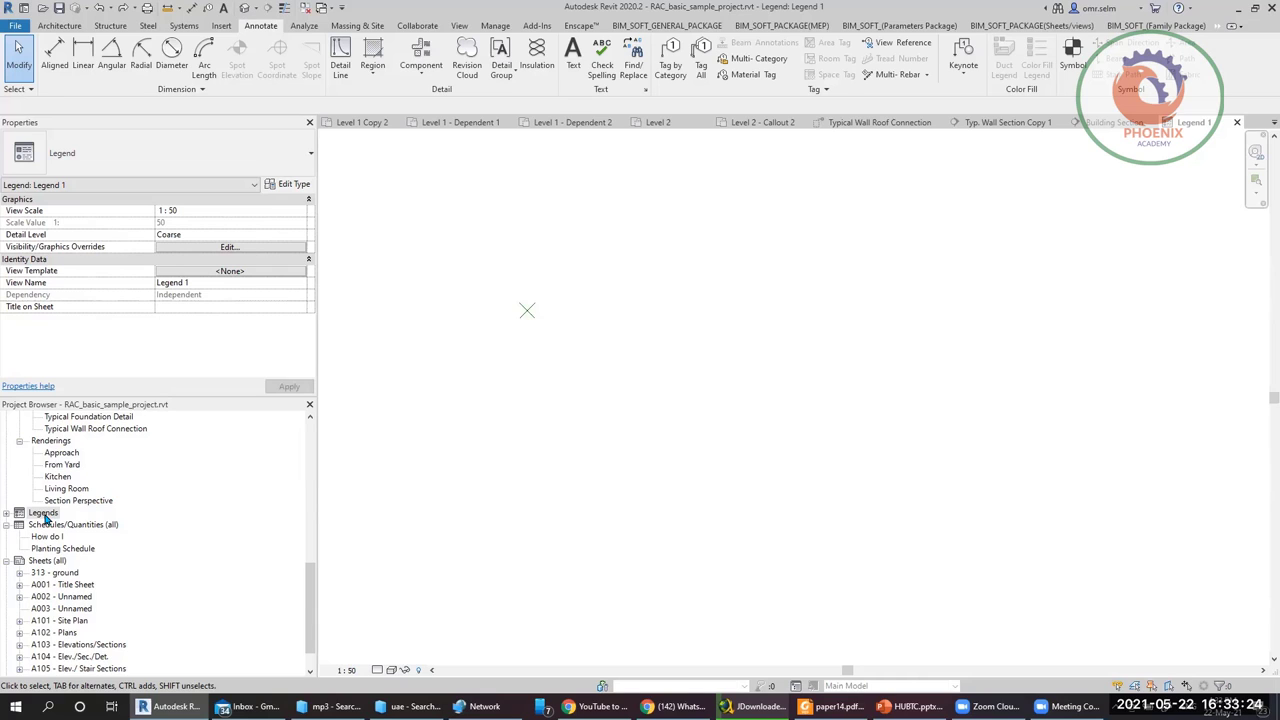
# - Create a new legend view named Legend 2
pyautogui.rightClick(44, 515)
pyautogui.click(85, 525)
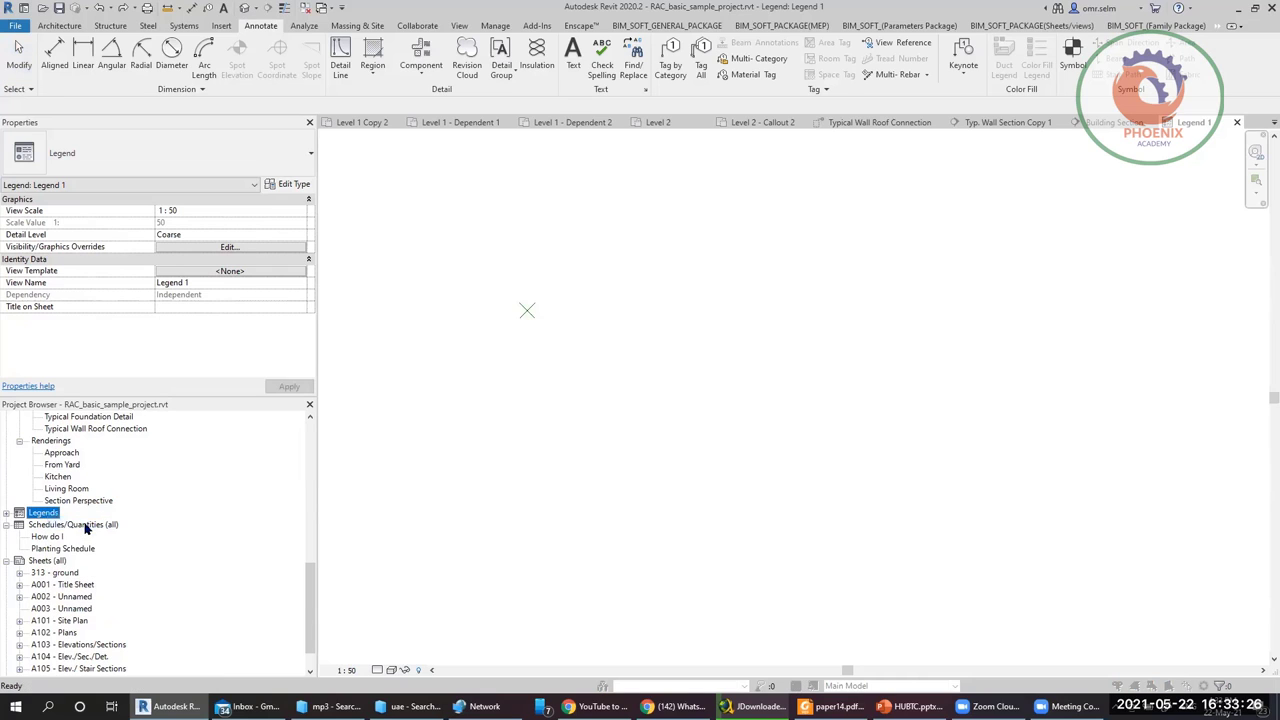
pyautogui.click(645, 390)
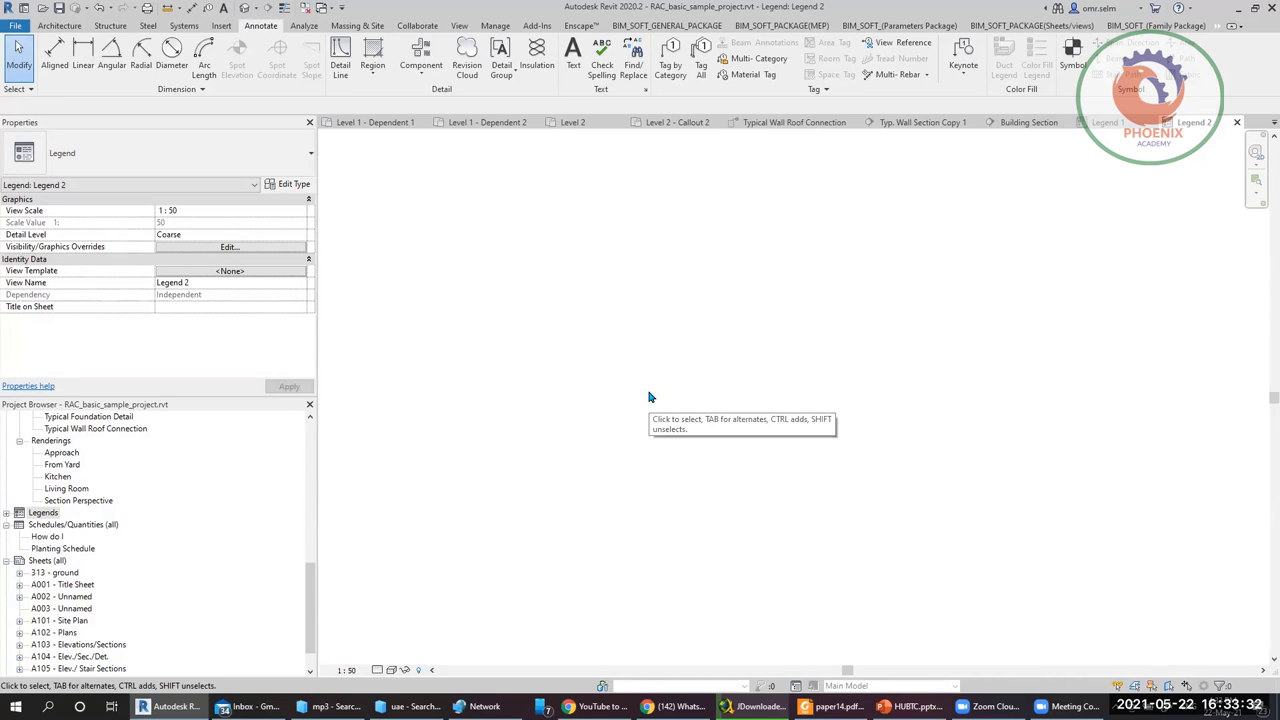
pyautogui.moveTo(372, 60)
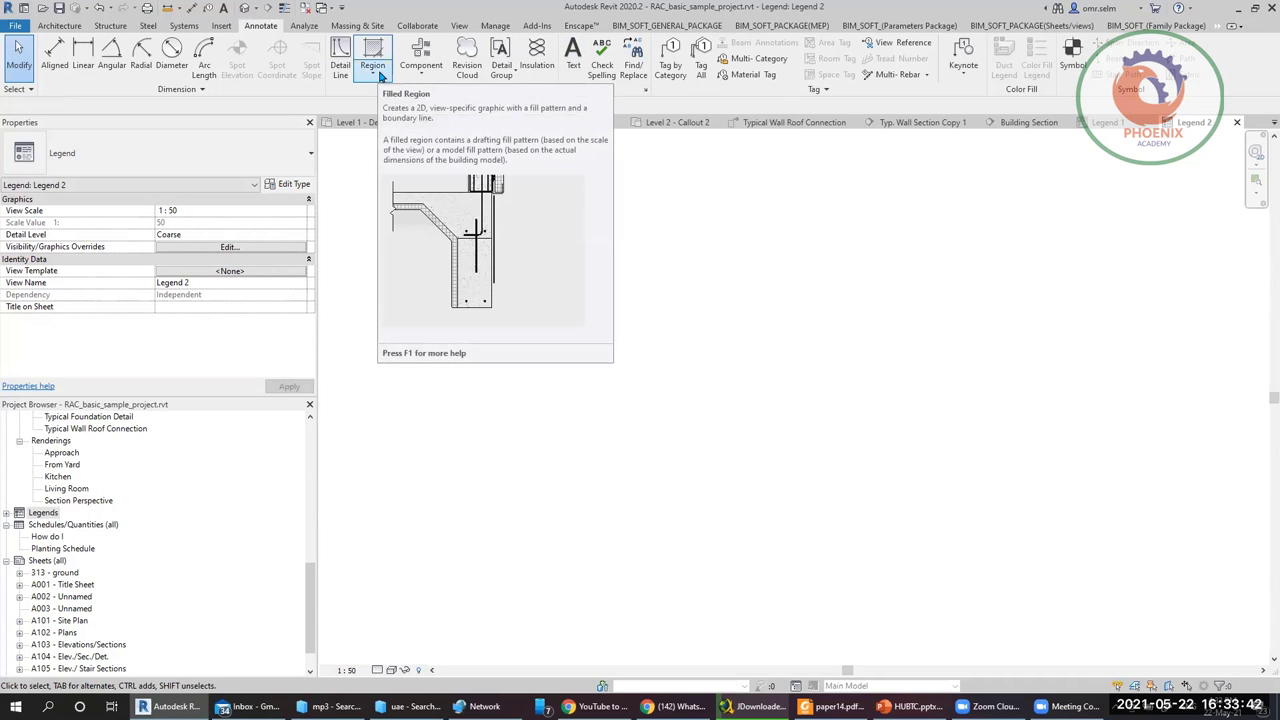
# - Place the M_TV - Flat Screen : 0810mm plan symbol and its Elevation: Left below it
pyautogui.click(420, 72)
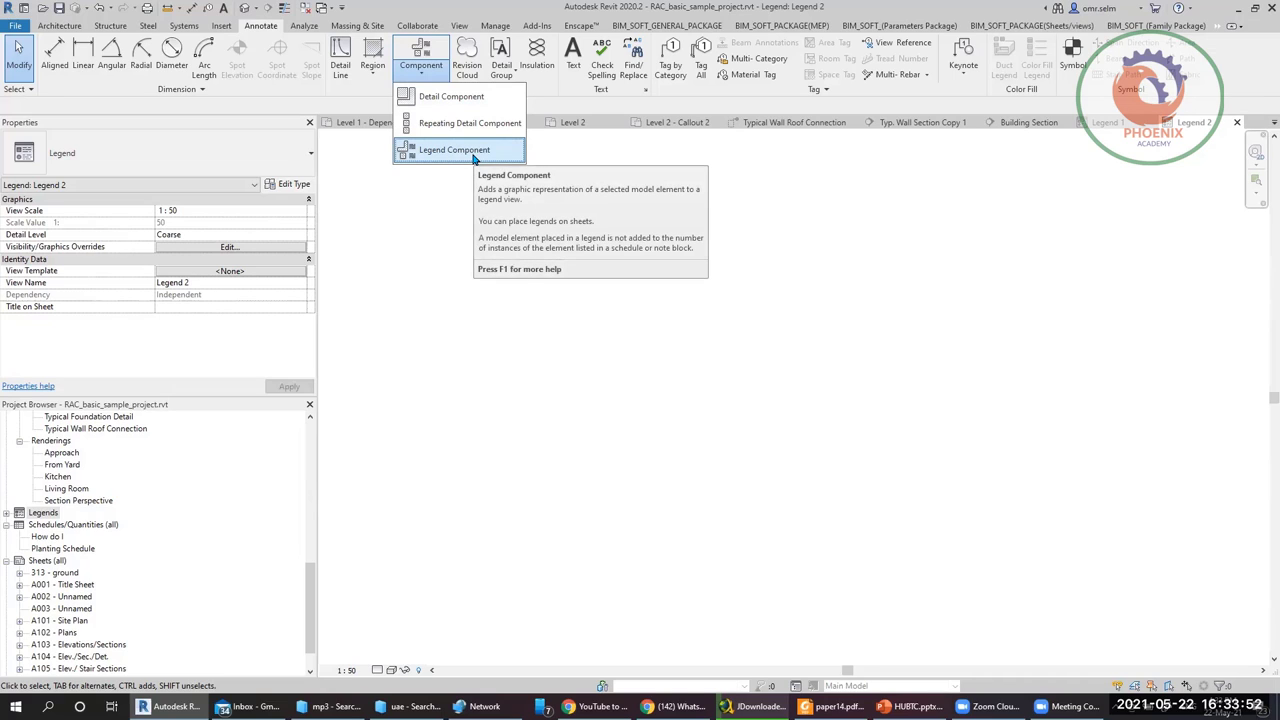
pyautogui.click(475, 151)
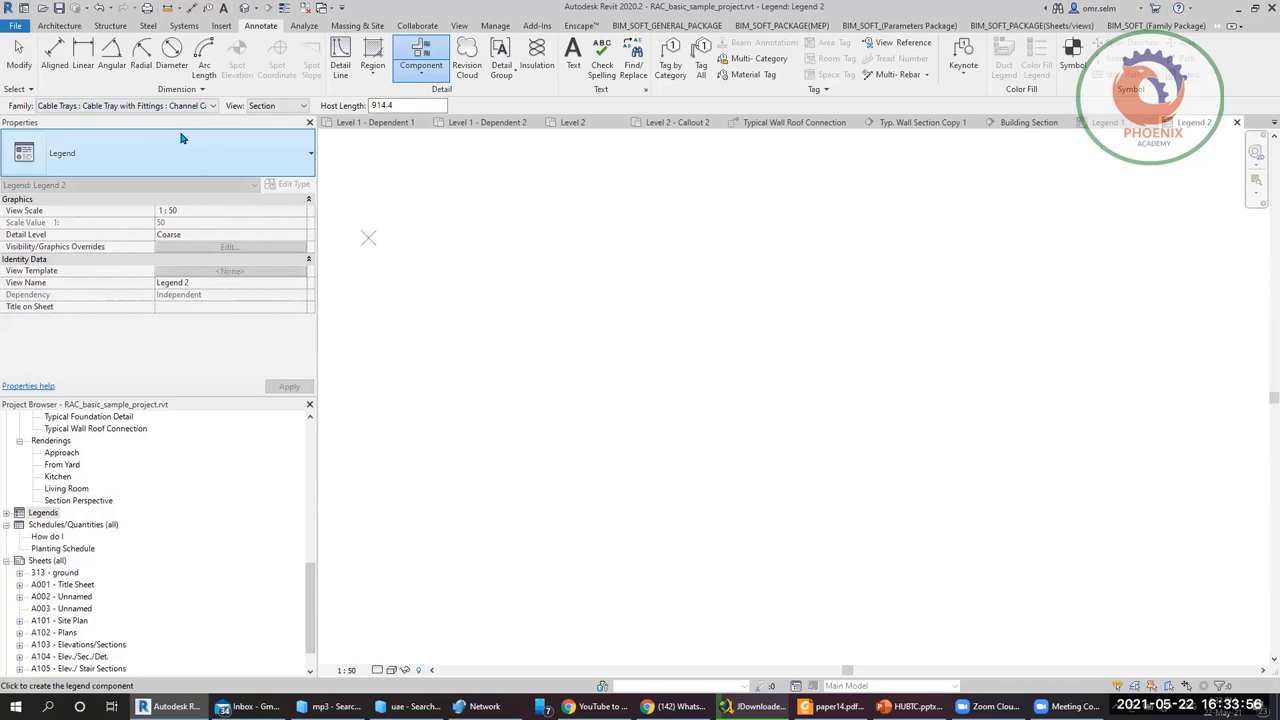
pyautogui.click(170, 106)
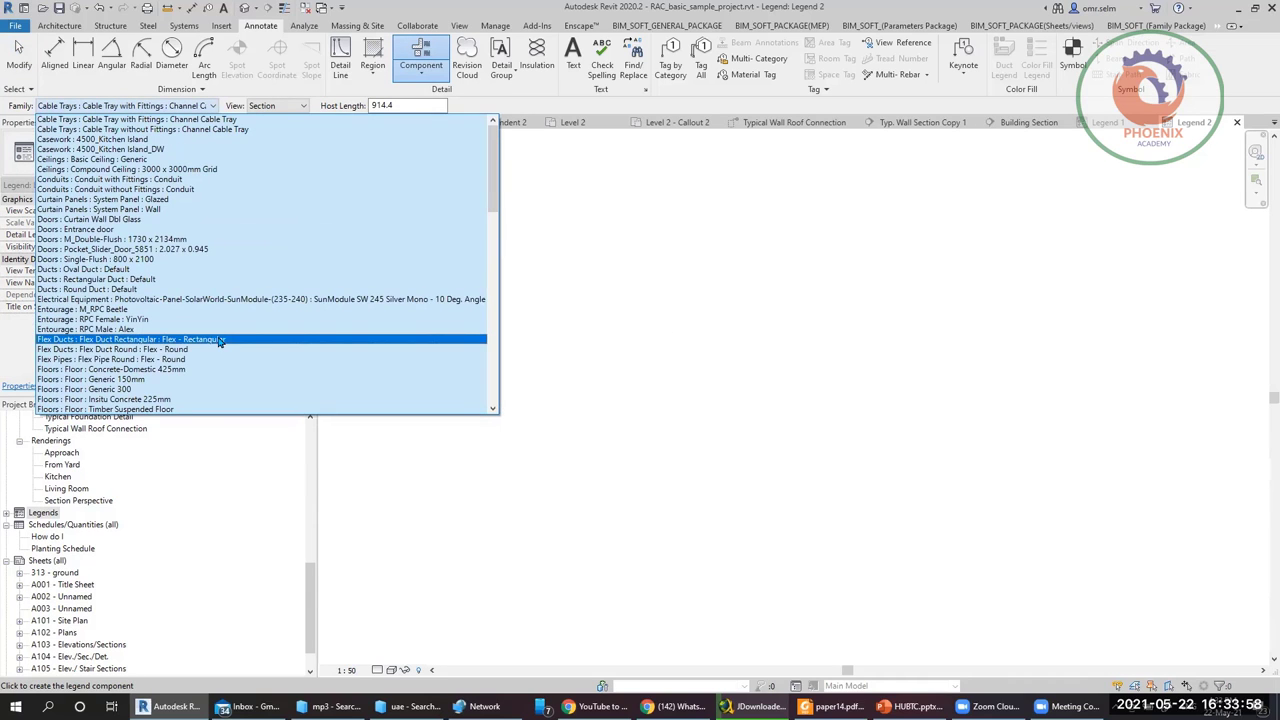
pyautogui.scroll(-1, 243, 368)
pyautogui.scroll(-3, 245, 376)
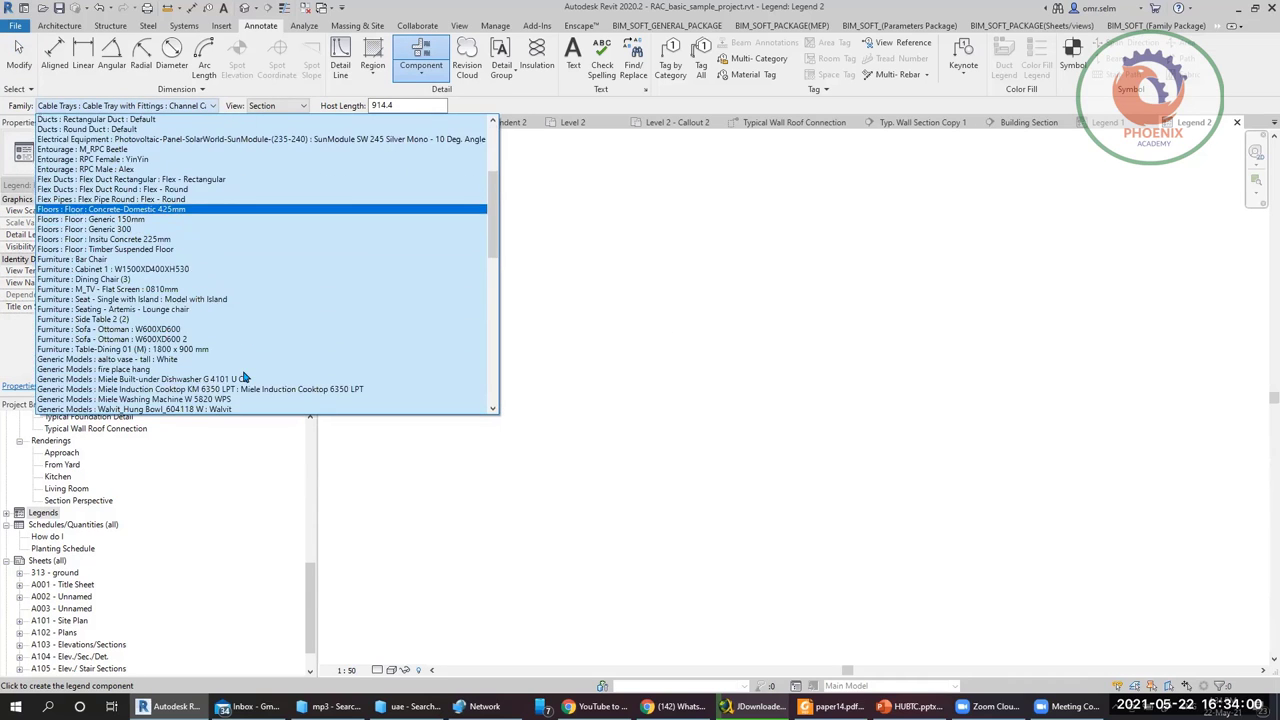
pyautogui.click(138, 290)
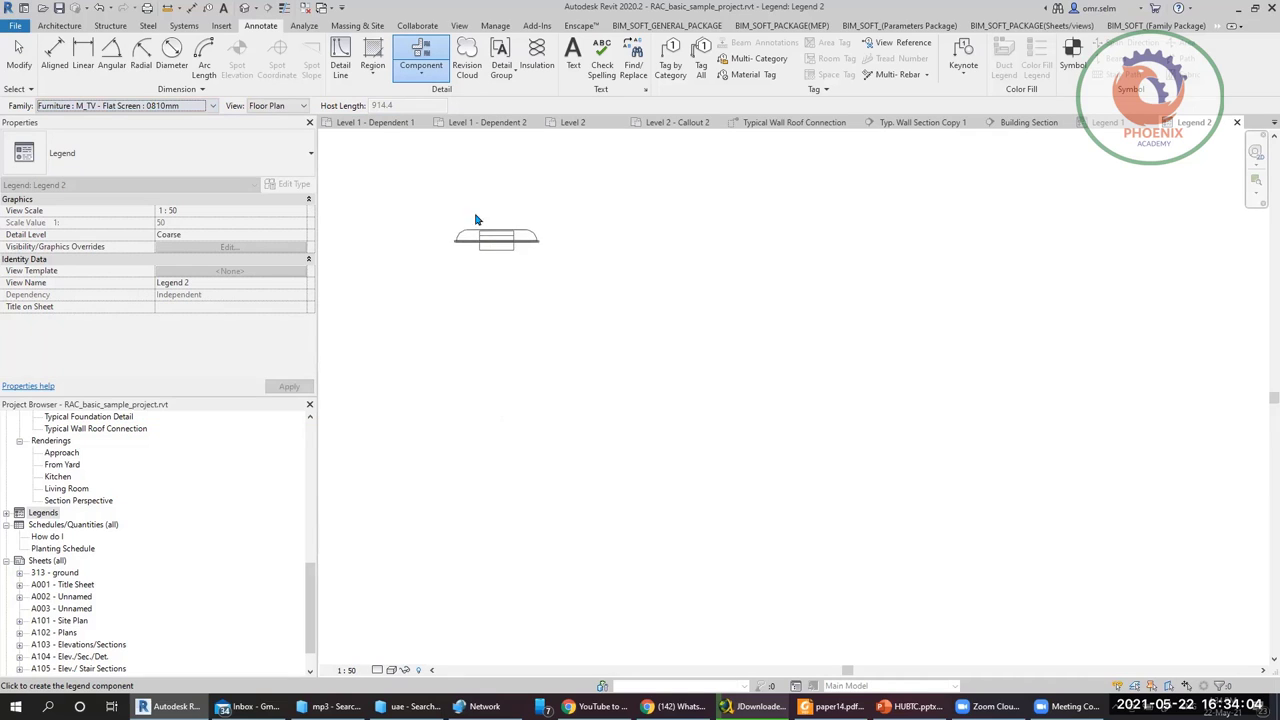
pyautogui.click(430, 228)
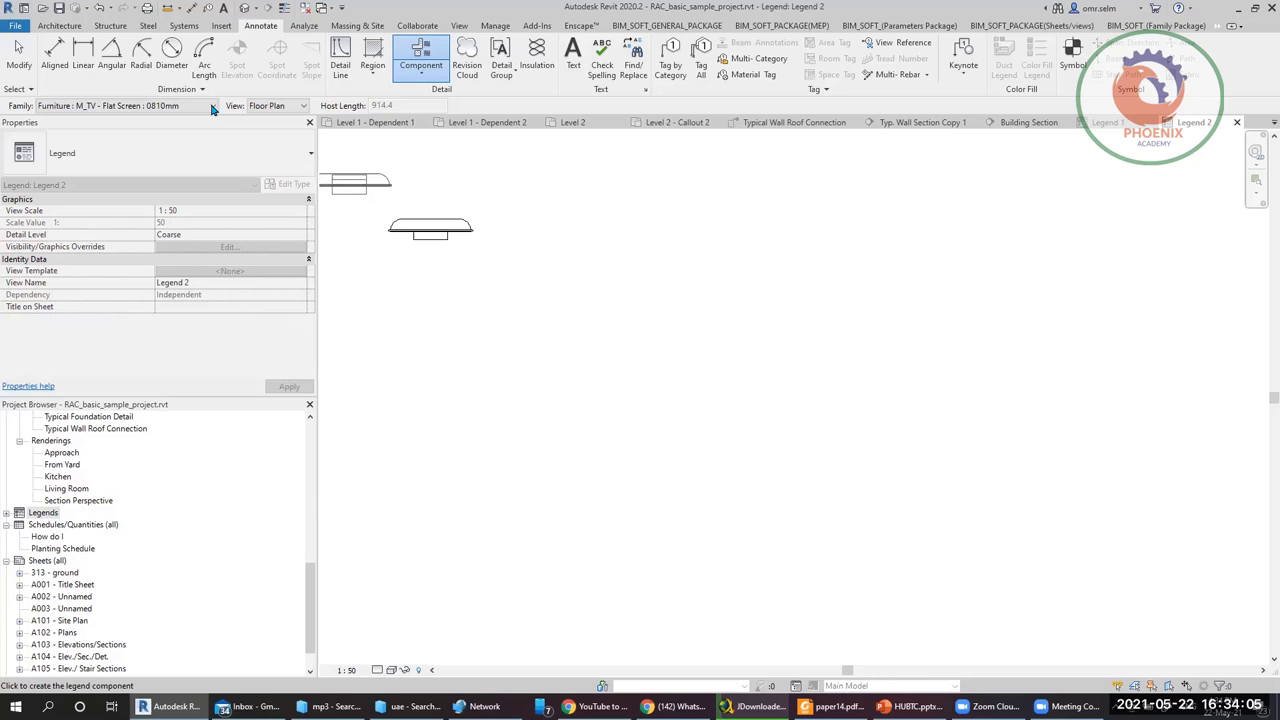
pyautogui.click(303, 105)
pyautogui.click(274, 149)
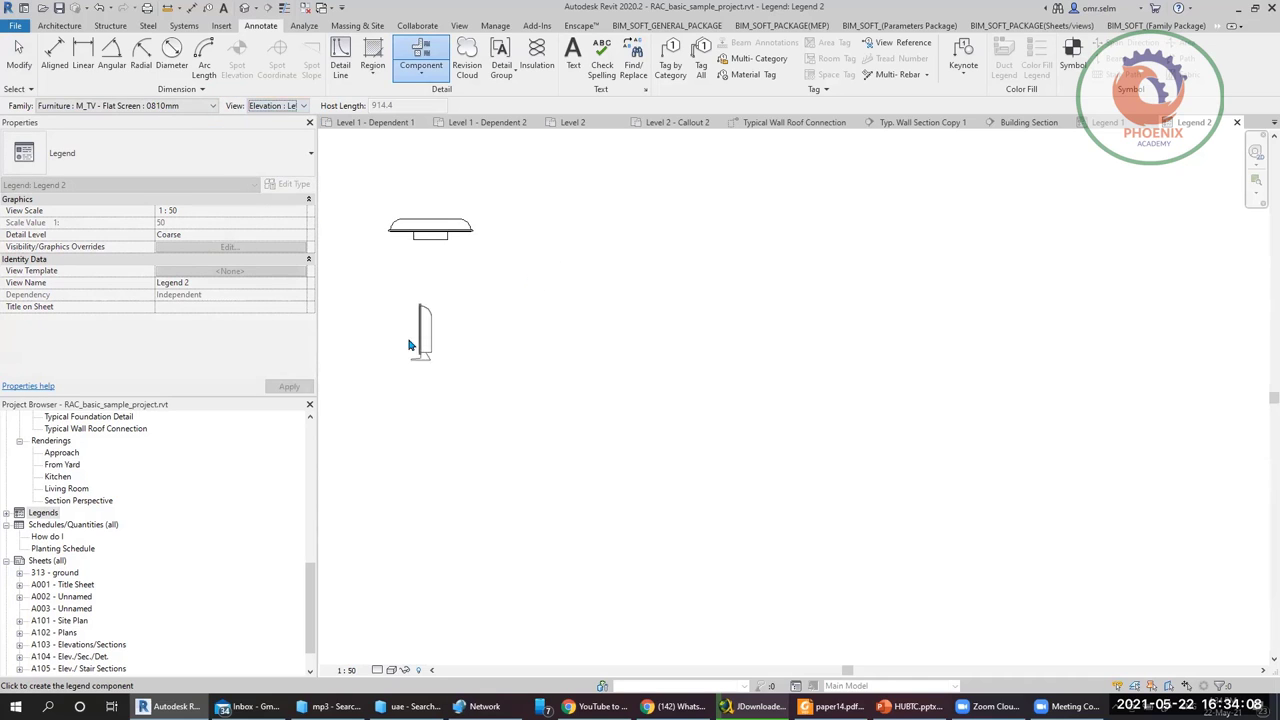
pyautogui.click(430, 347)
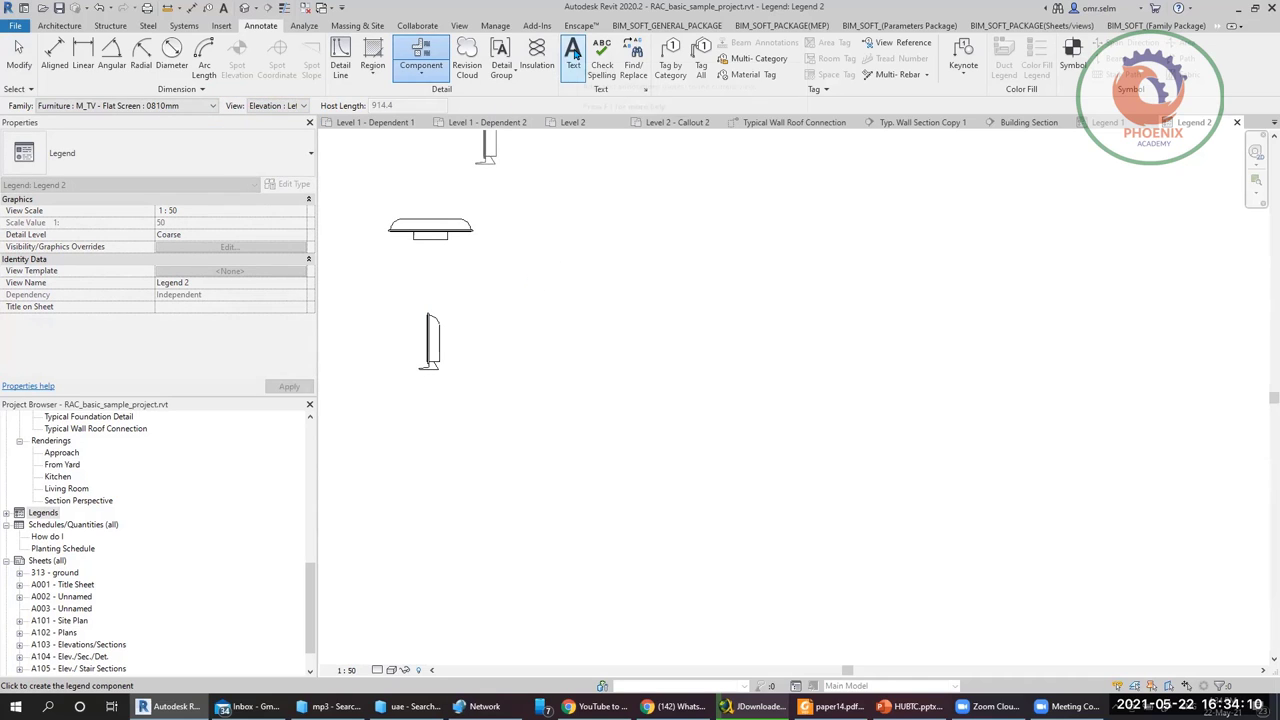
# - Place the Sofa - Ottoman : W600XD600 plan symbol and its elevation below it
pyautogui.click(145, 106)
pyautogui.scroll(3, 153, 274)
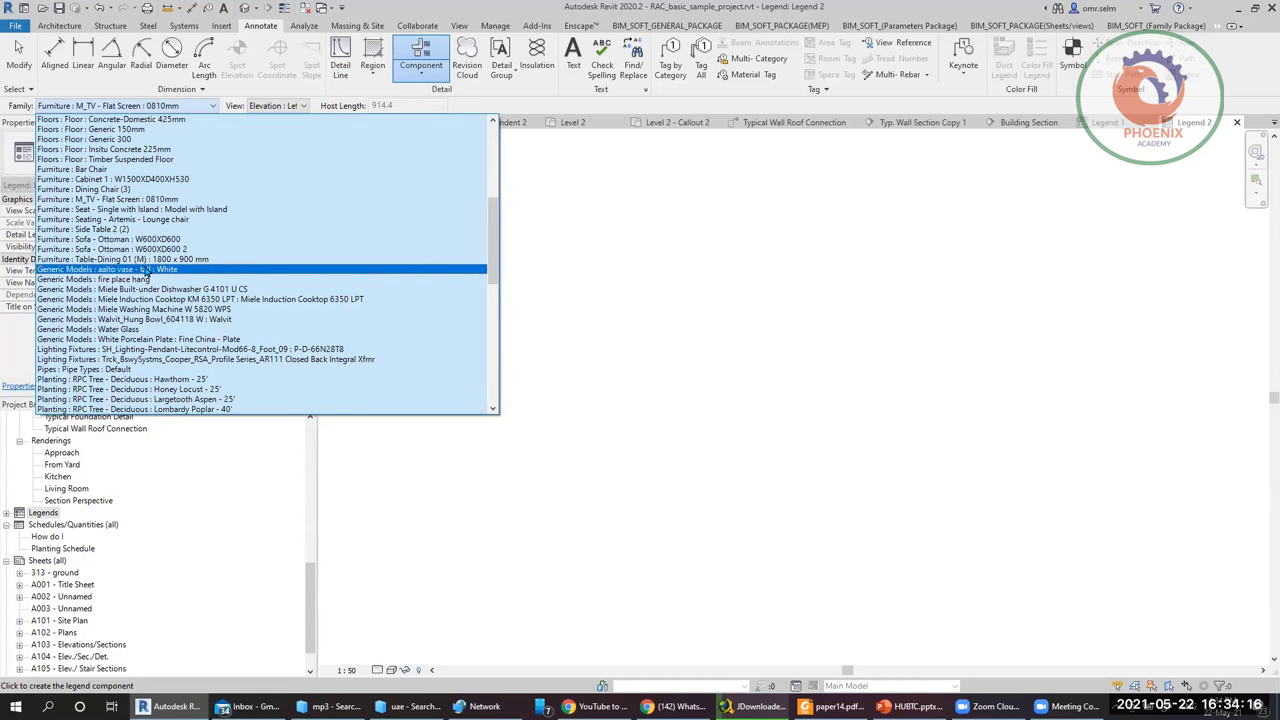
pyautogui.click(148, 250)
pyautogui.click(653, 240)
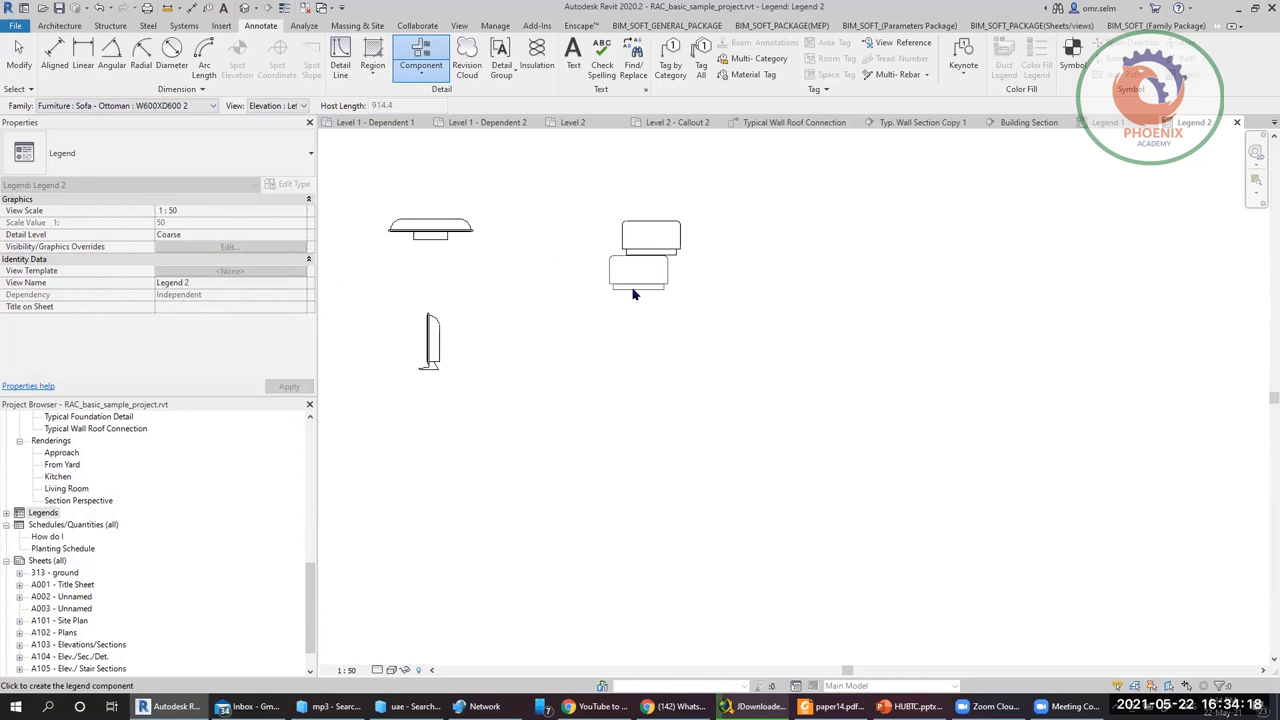
pyautogui.click(302, 105)
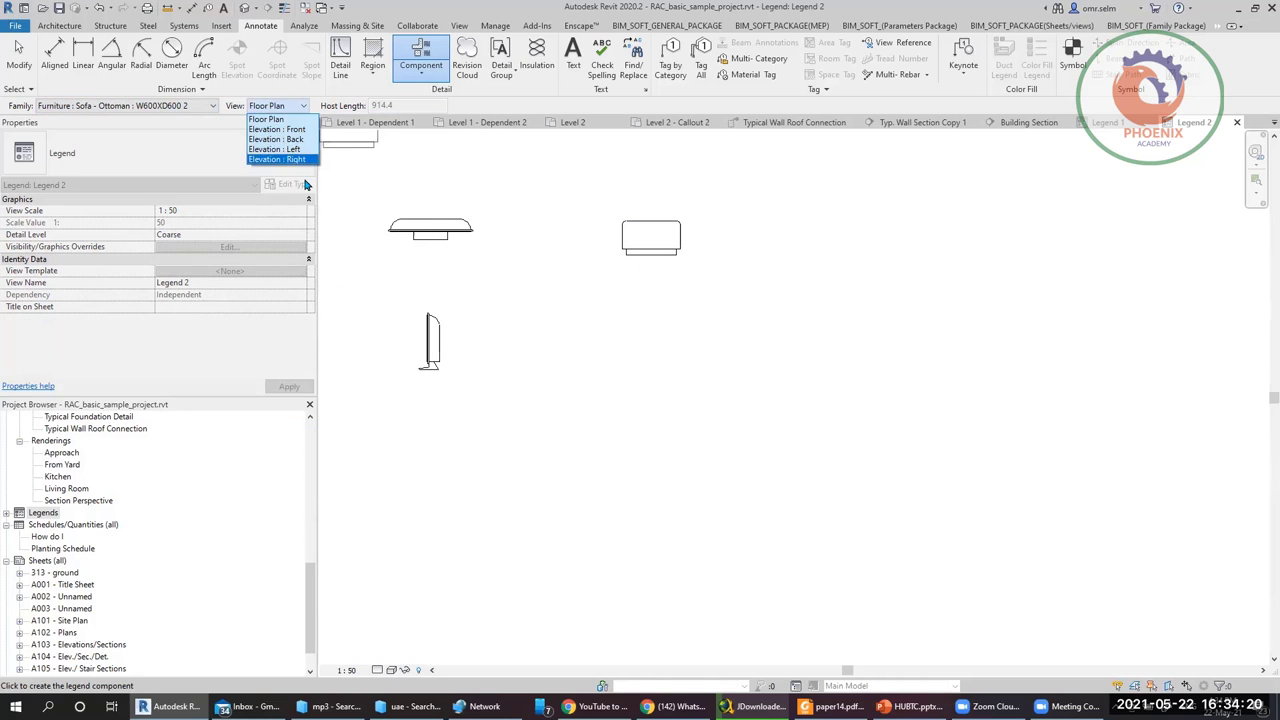
pyautogui.click(268, 144)
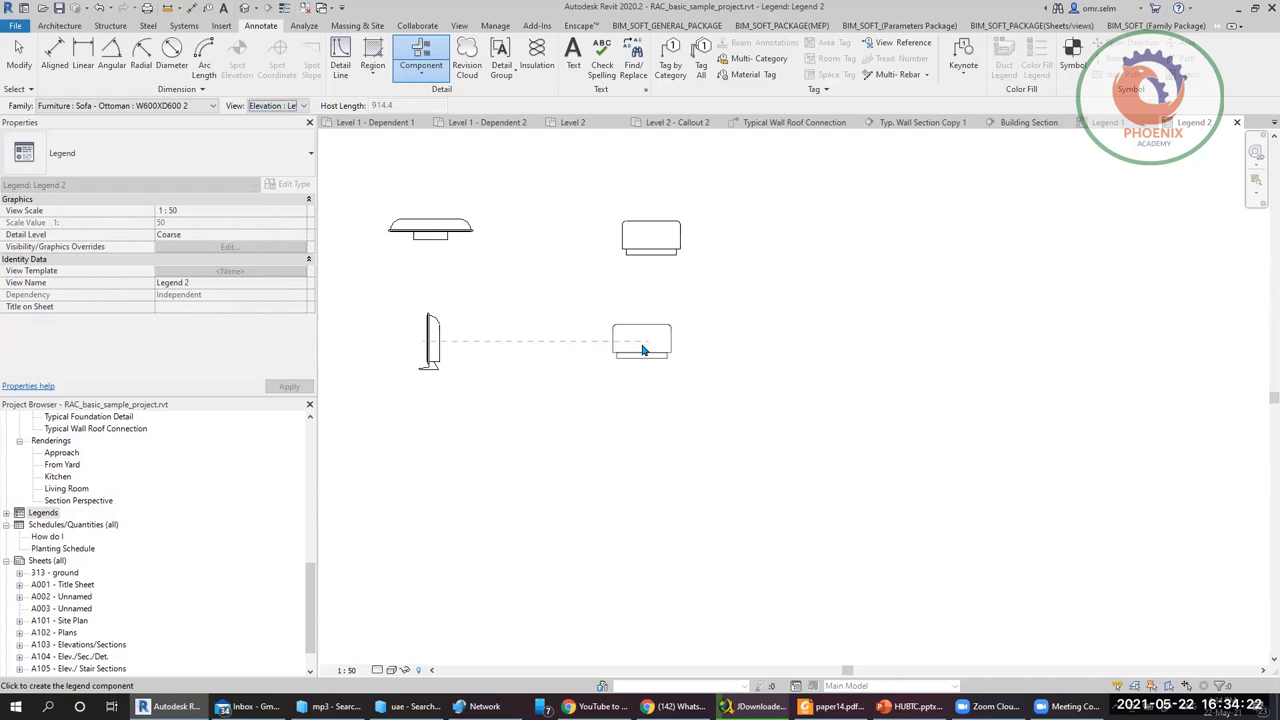
pyautogui.click(648, 350)
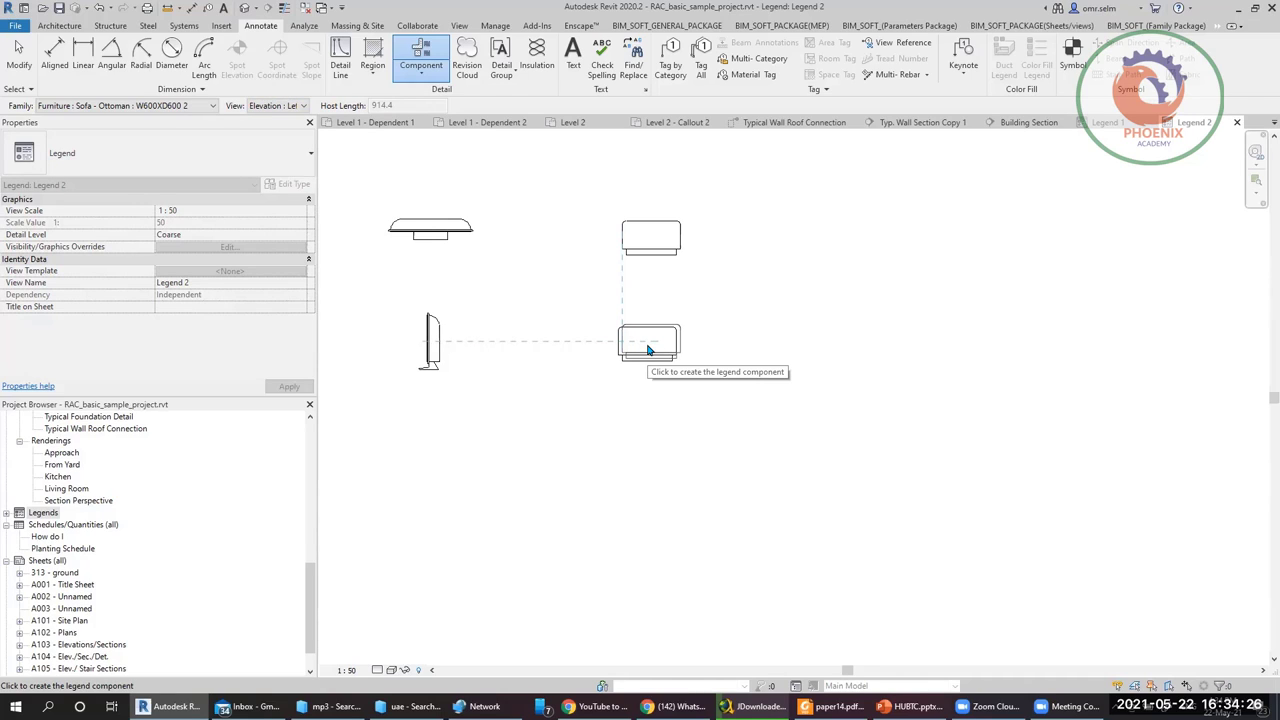
pyautogui.press('Escape')
pyautogui.press('Escape')
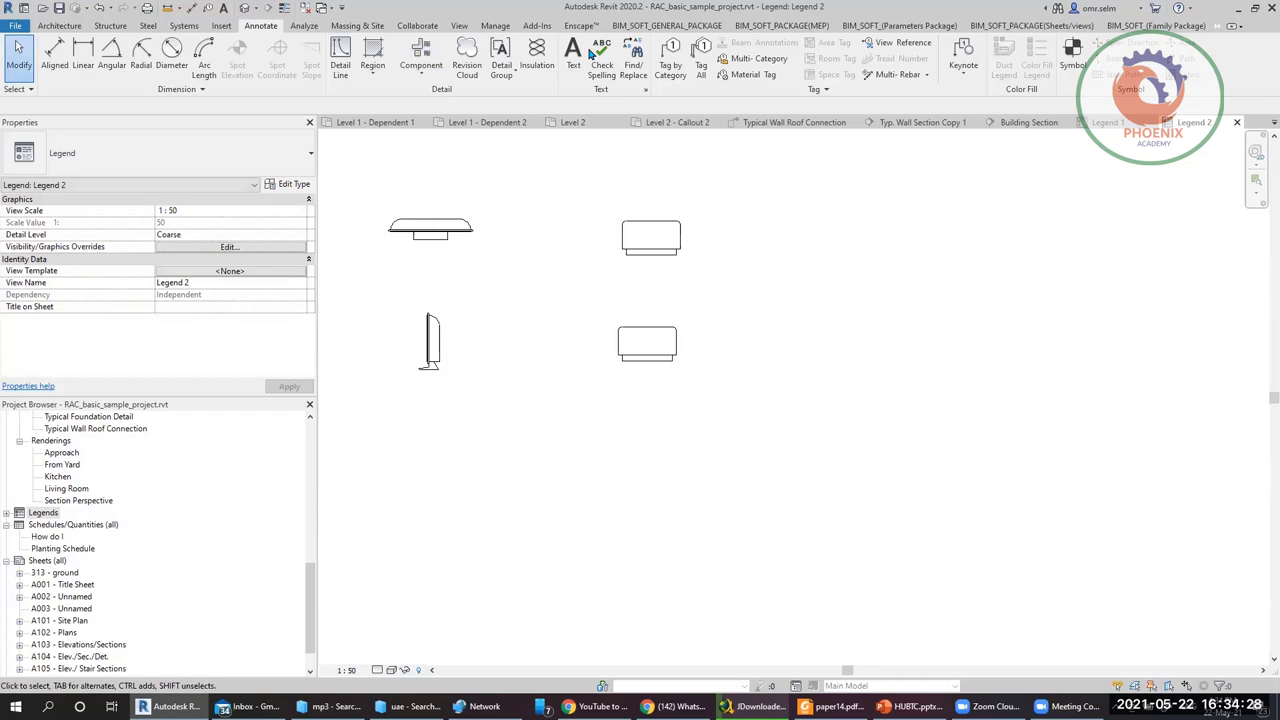
# - Expand Legends and open sheets A001 - Title Sheet and A002 - Unnamed
pyautogui.doubleClick(45, 513)
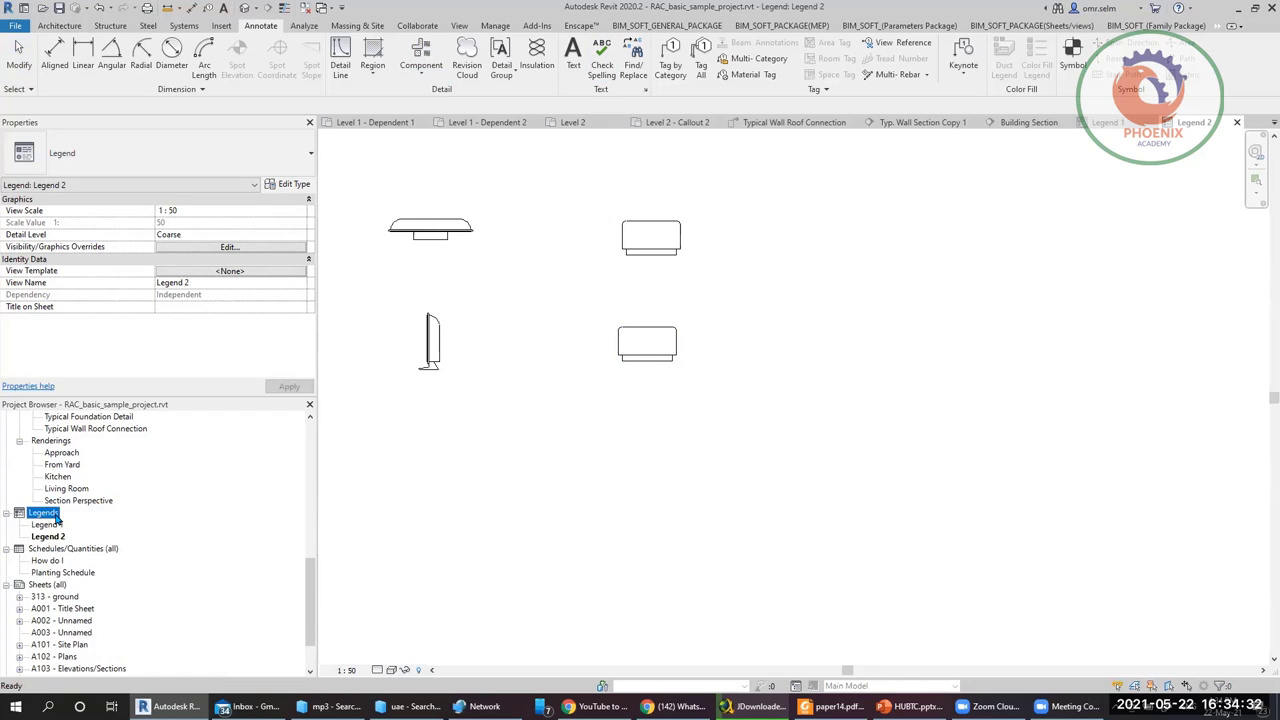
pyautogui.doubleClick(74, 610)
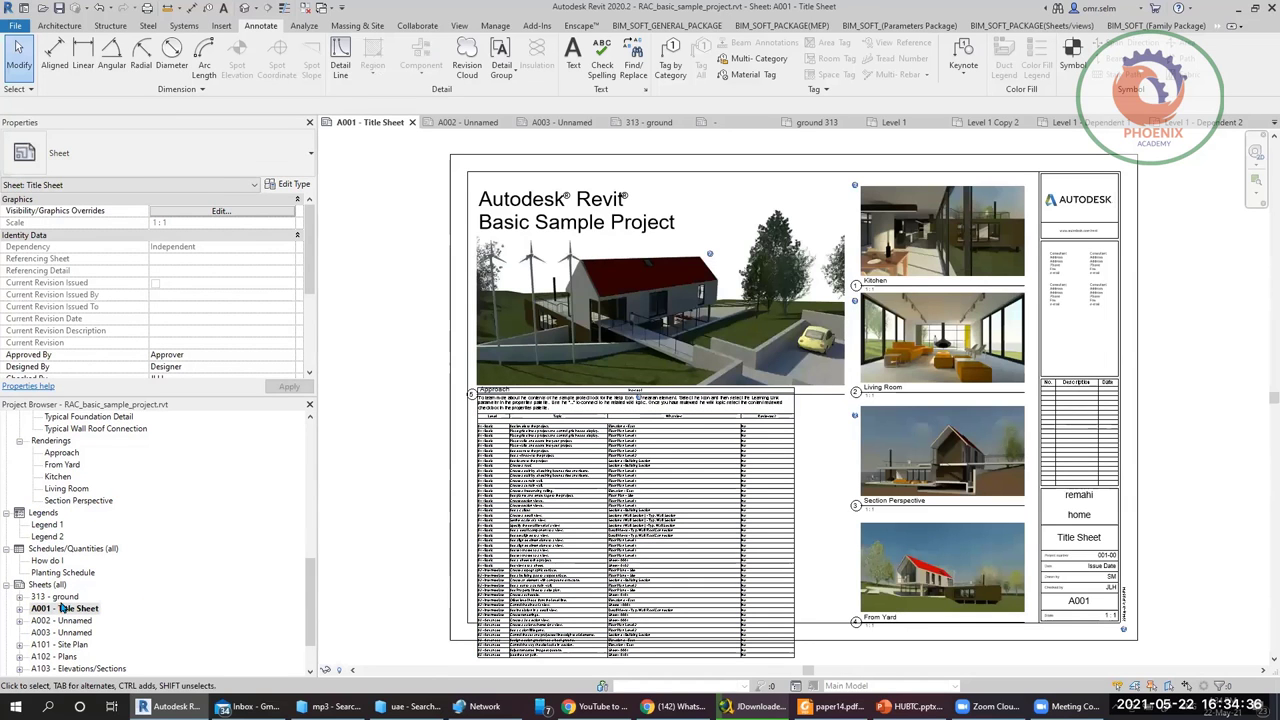
pyautogui.doubleClick(62, 621)
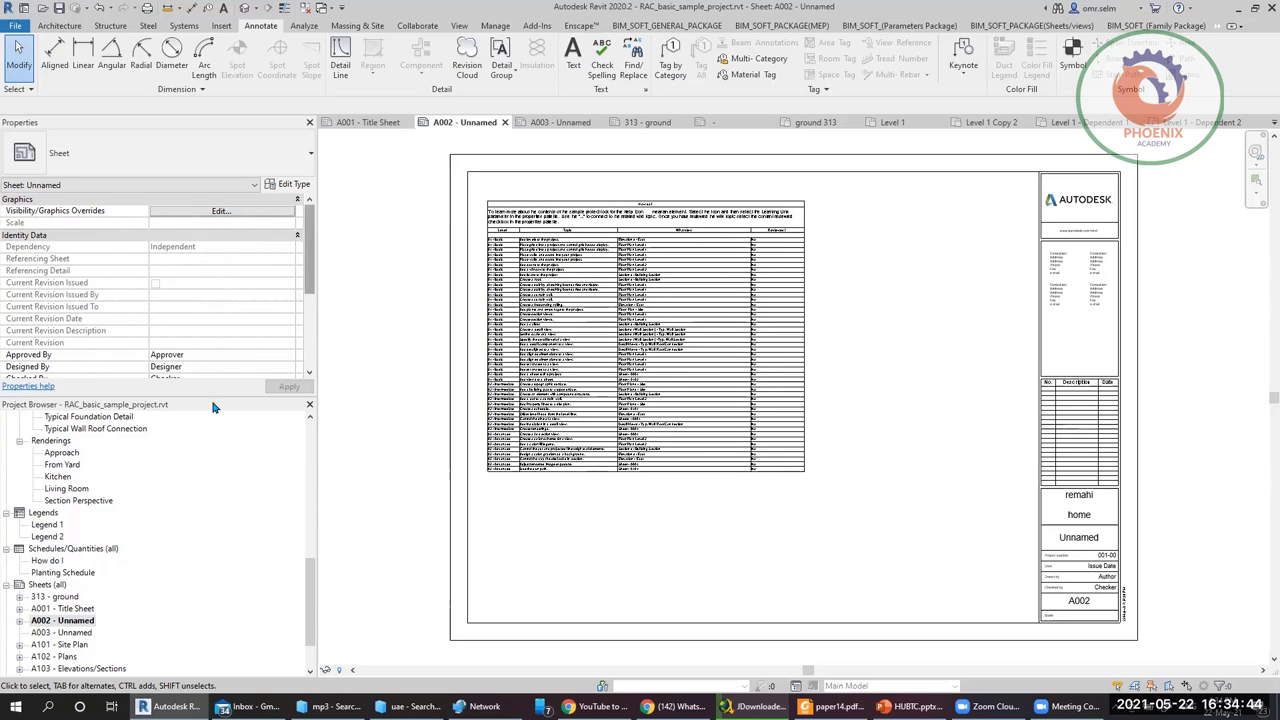
# - Open the Level 1 floor plan and start the Detail Line tool
pyautogui.scroll(3, 80, 500)
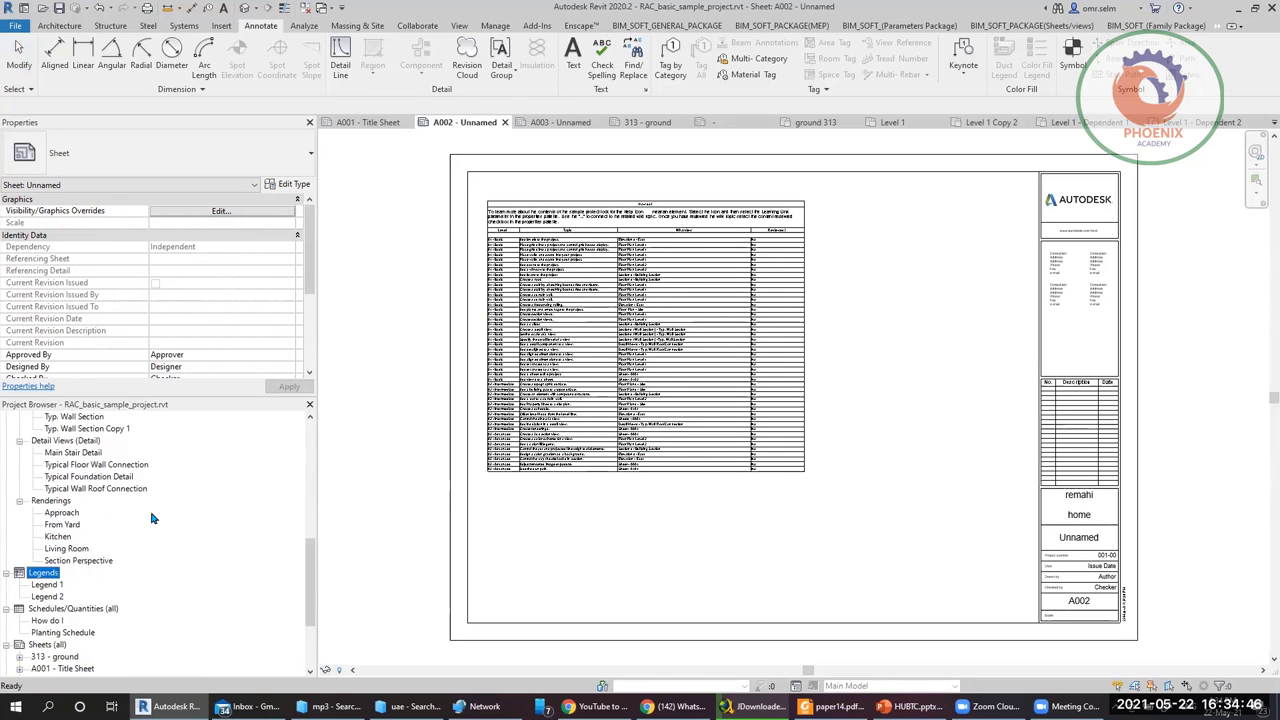
pyautogui.scroll(2, 95, 492)
pyautogui.scroll(2, 108, 483)
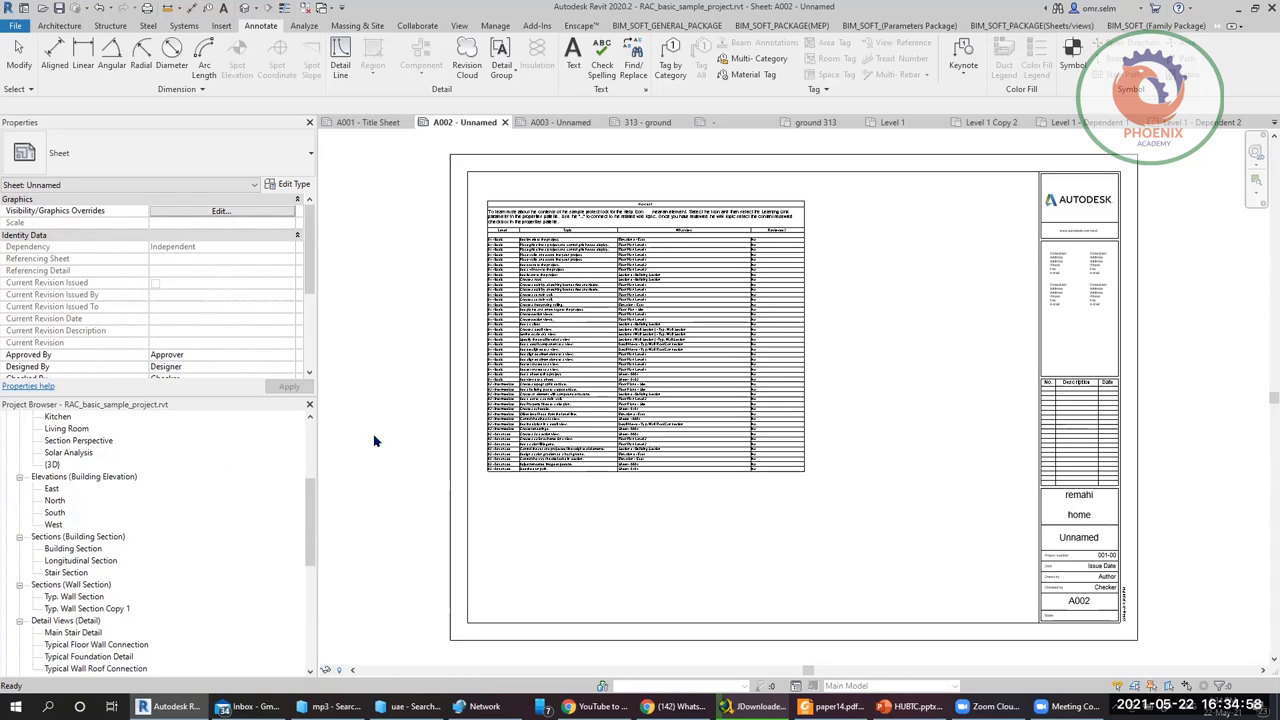
pyautogui.scroll(2, 72, 612)
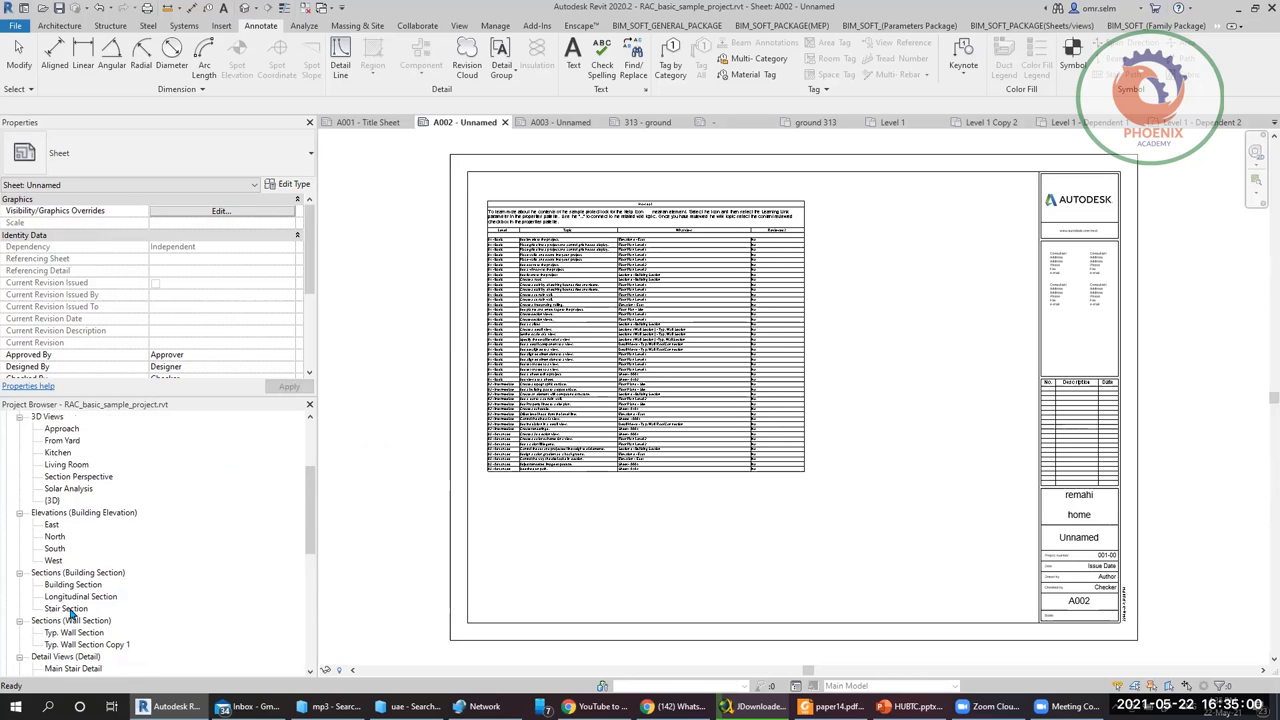
pyautogui.scroll(2, 72, 540)
pyautogui.scroll(2, 50, 490)
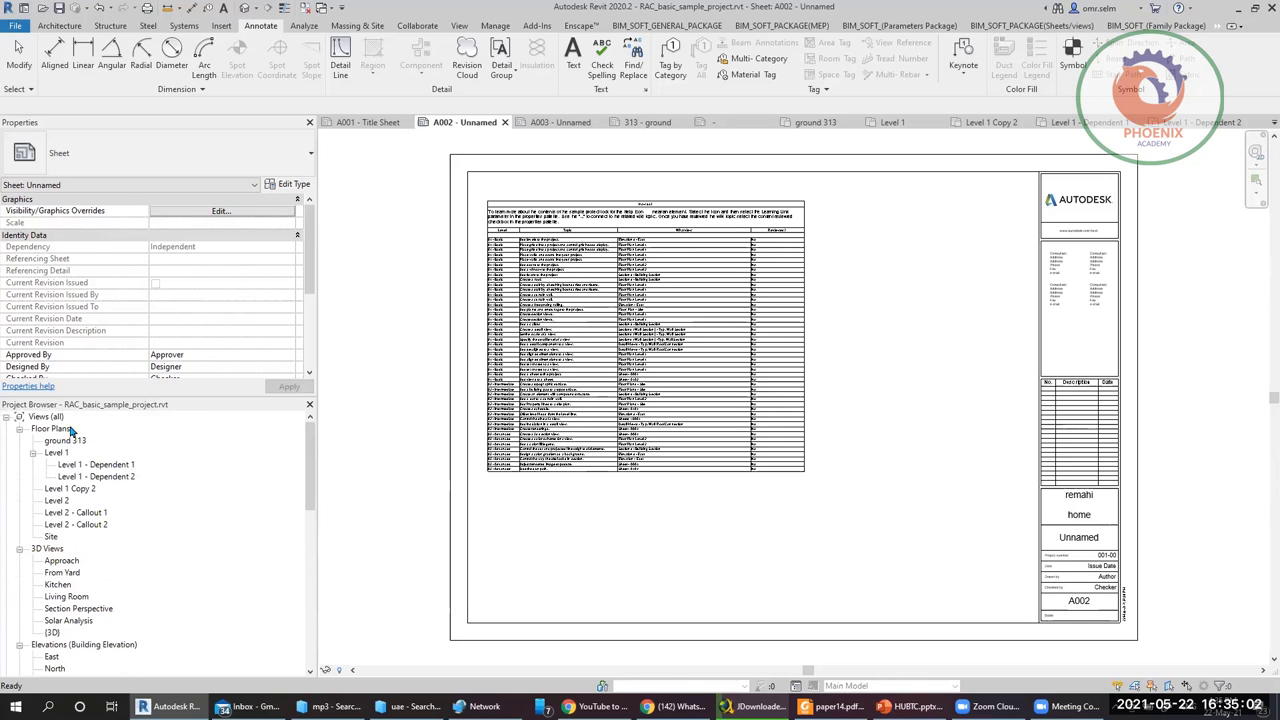
pyautogui.doubleClick(56, 452)
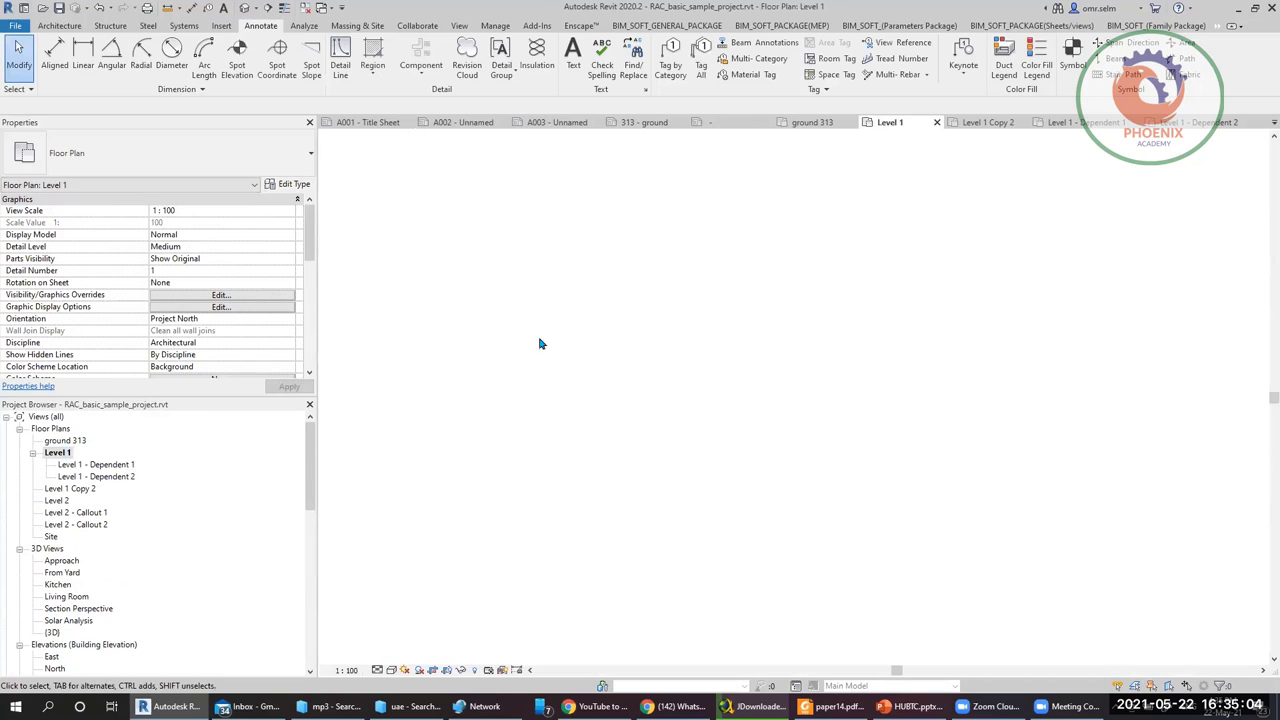
pyautogui.click(340, 62)
# - Draw a vertical Hidden detail line by Outdoor Dining, stretching its top to grid A (6000 mm)
pyautogui.scroll(3, 630, 316)
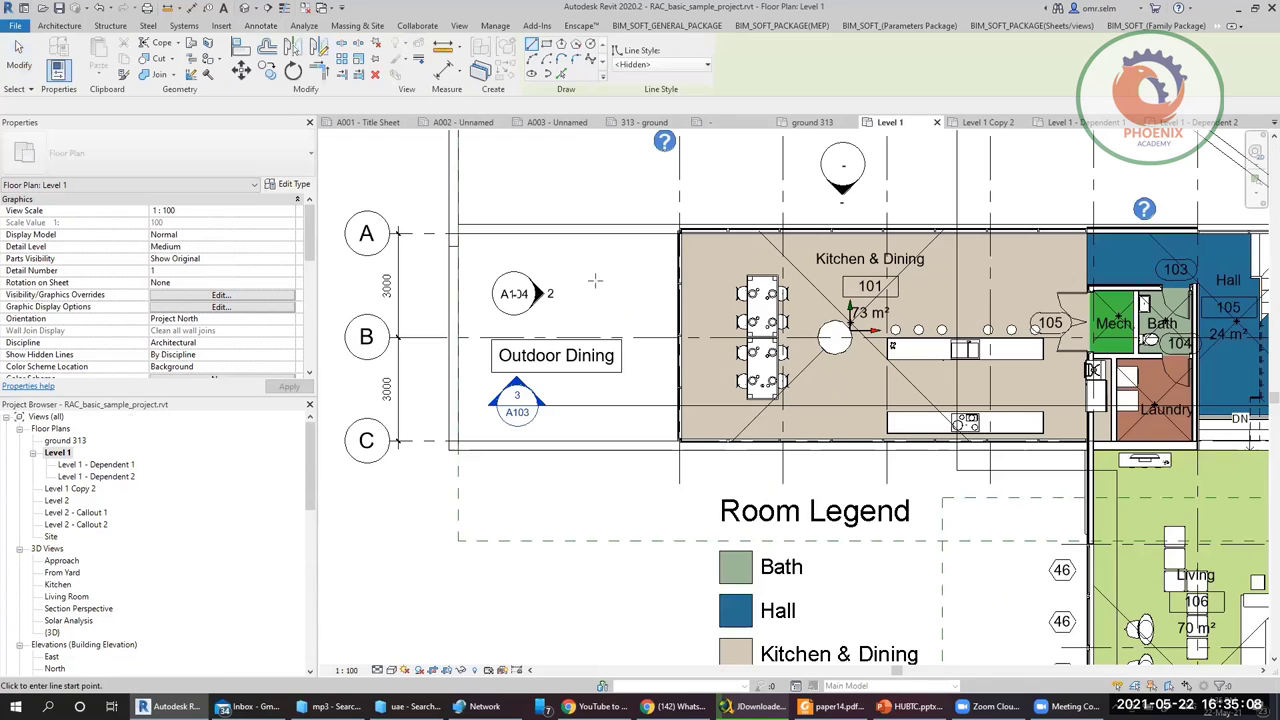
pyautogui.click(578, 234)
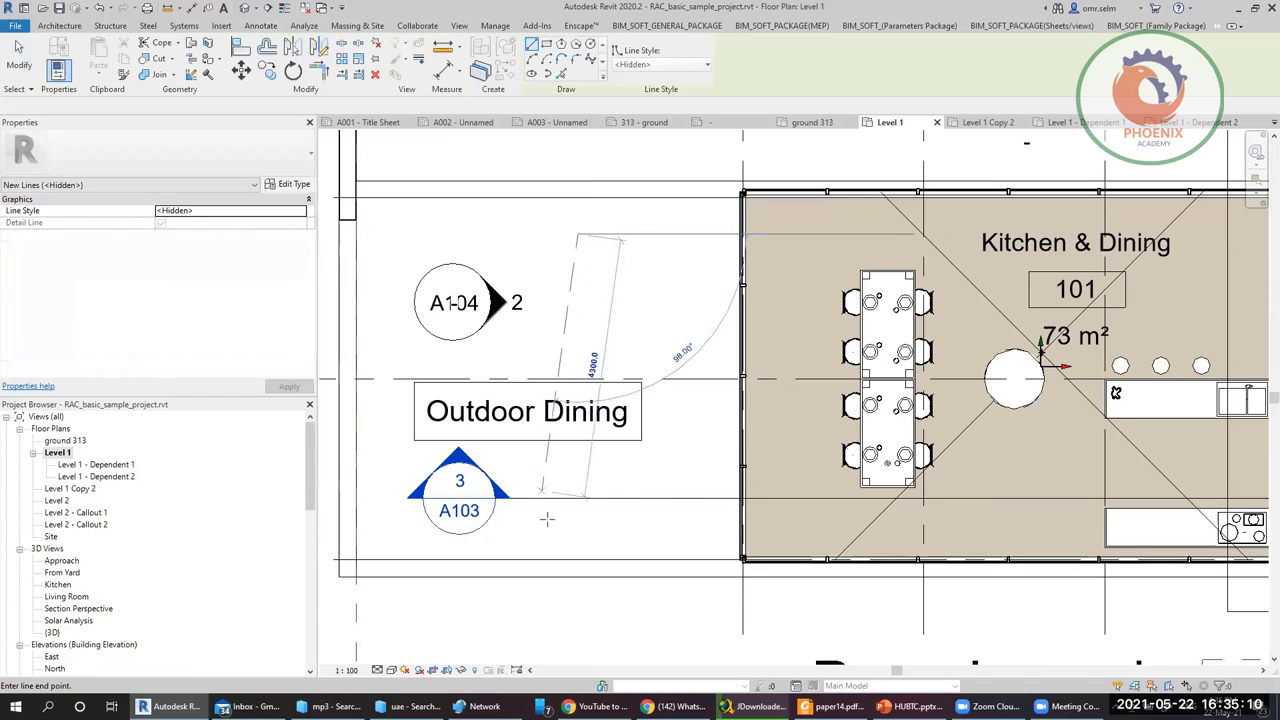
pyautogui.click(574, 559)
pyautogui.press('Escape')
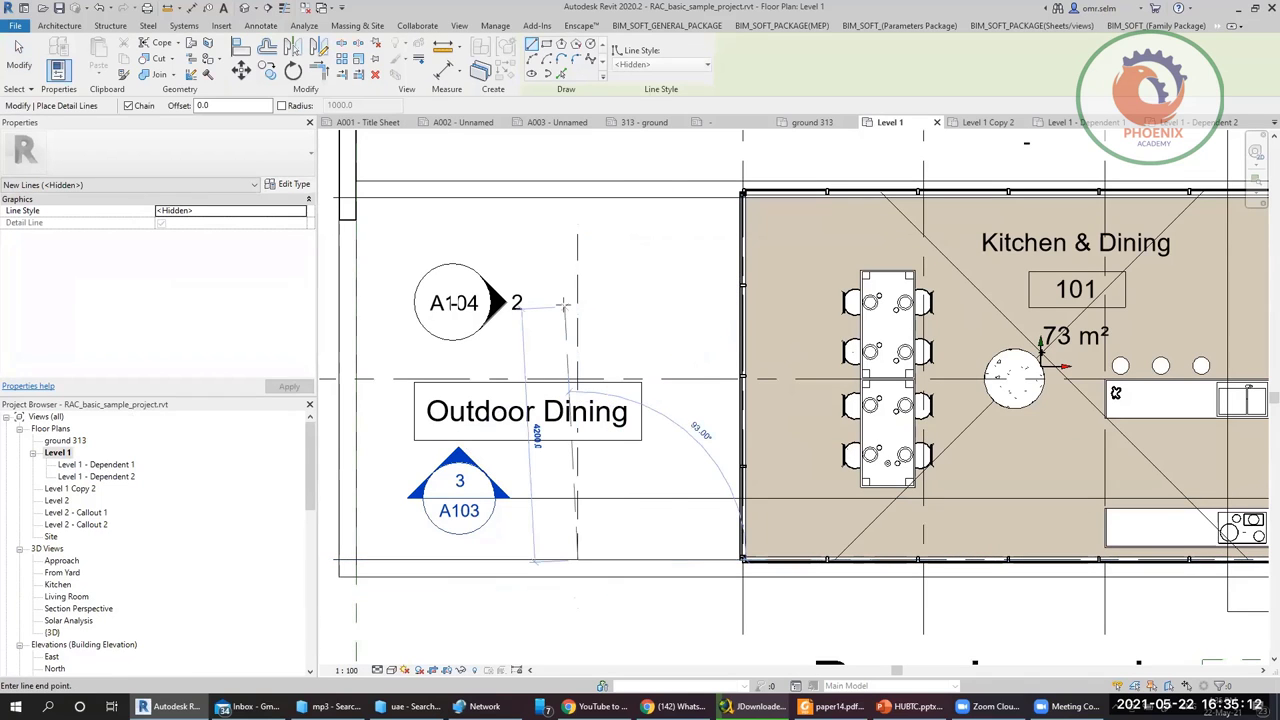
pyautogui.press('Escape')
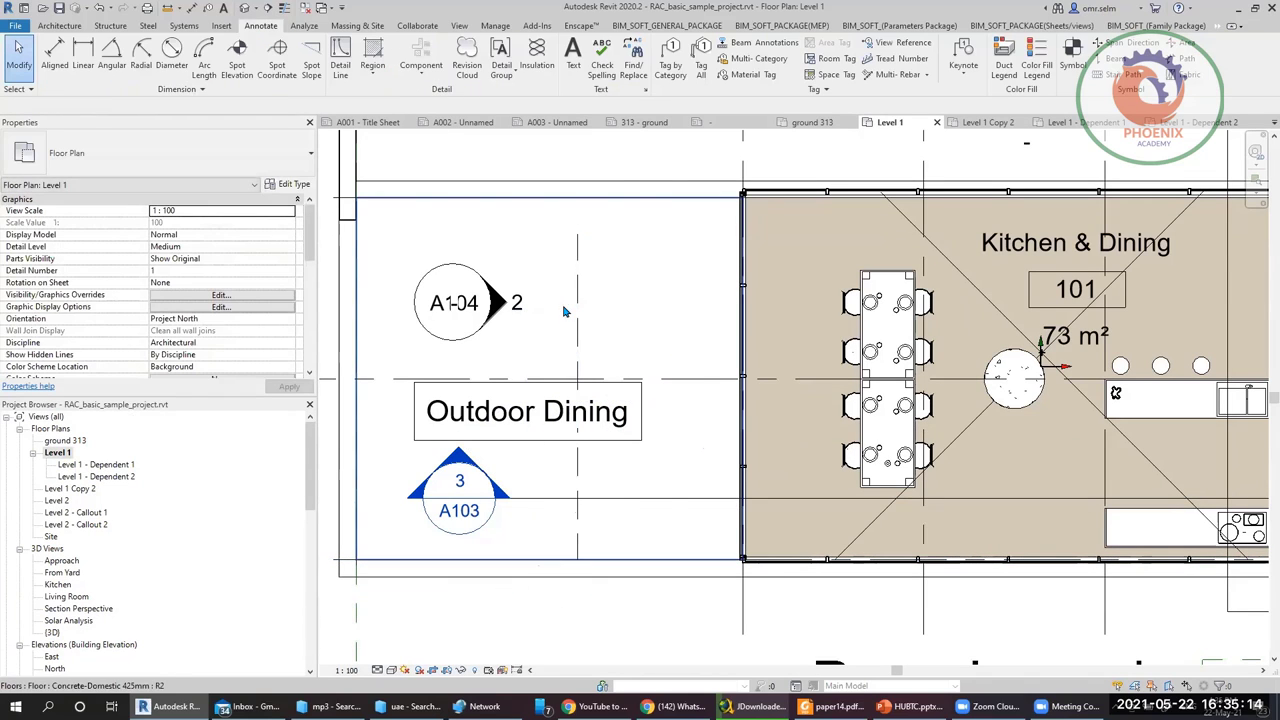
pyautogui.click(578, 240)
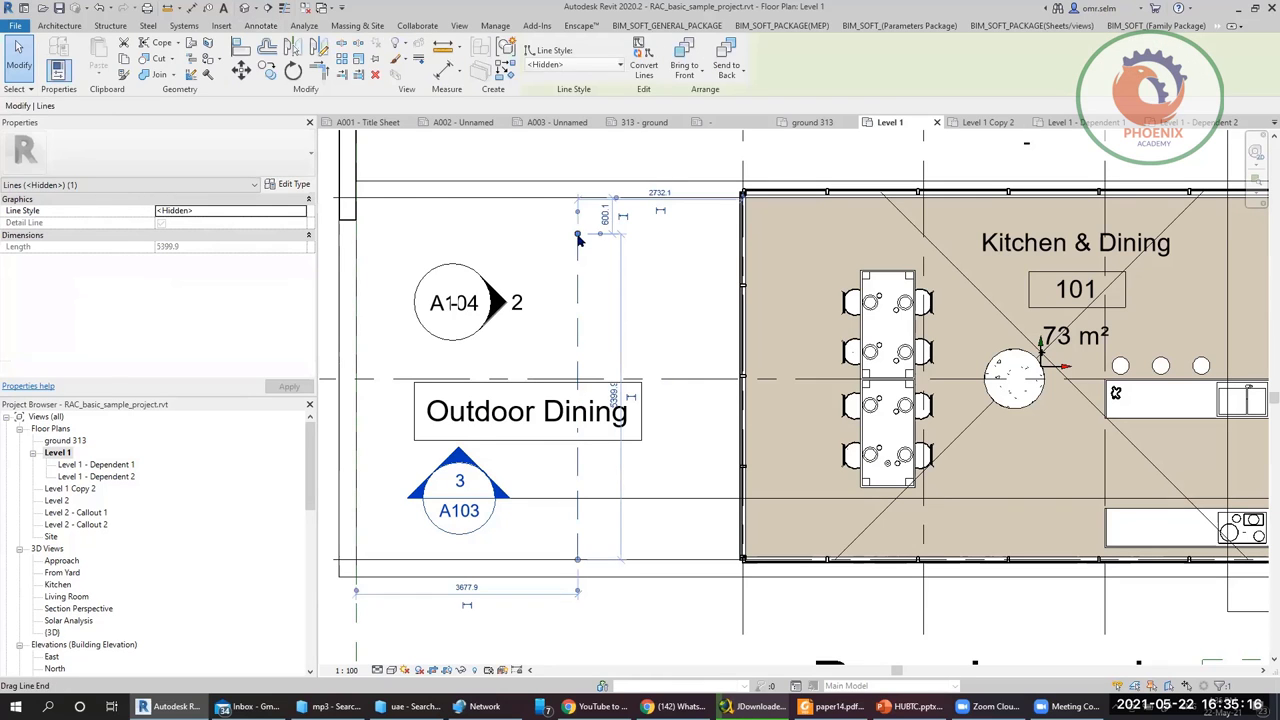
pyautogui.moveTo(578, 236); pyautogui.dragTo(578, 198)
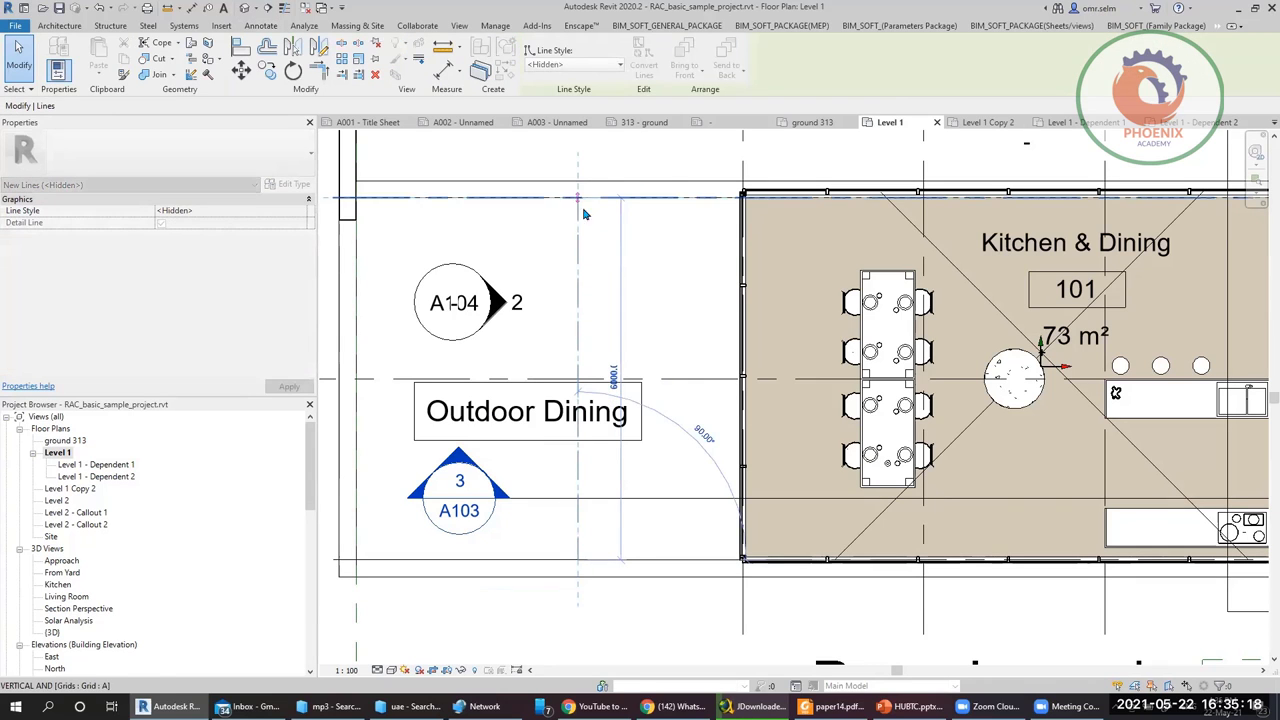
pyautogui.scroll(-2, 625, 305)
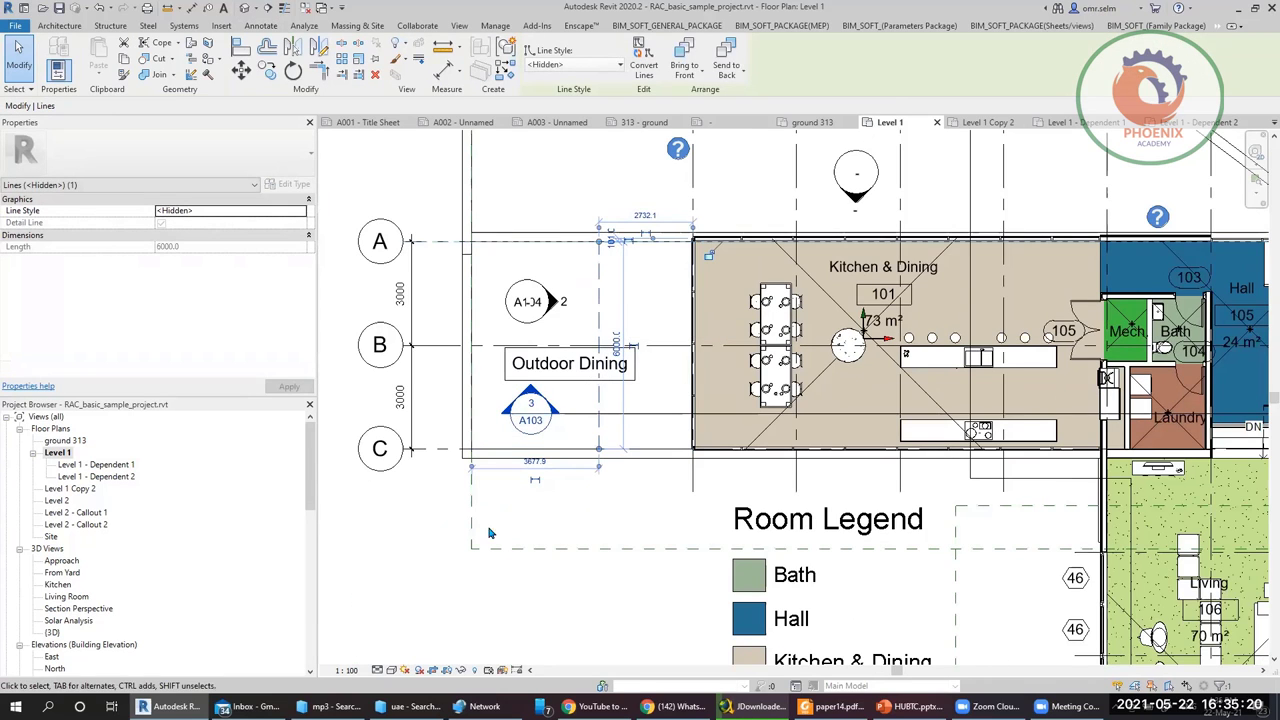
pyautogui.click(403, 529)
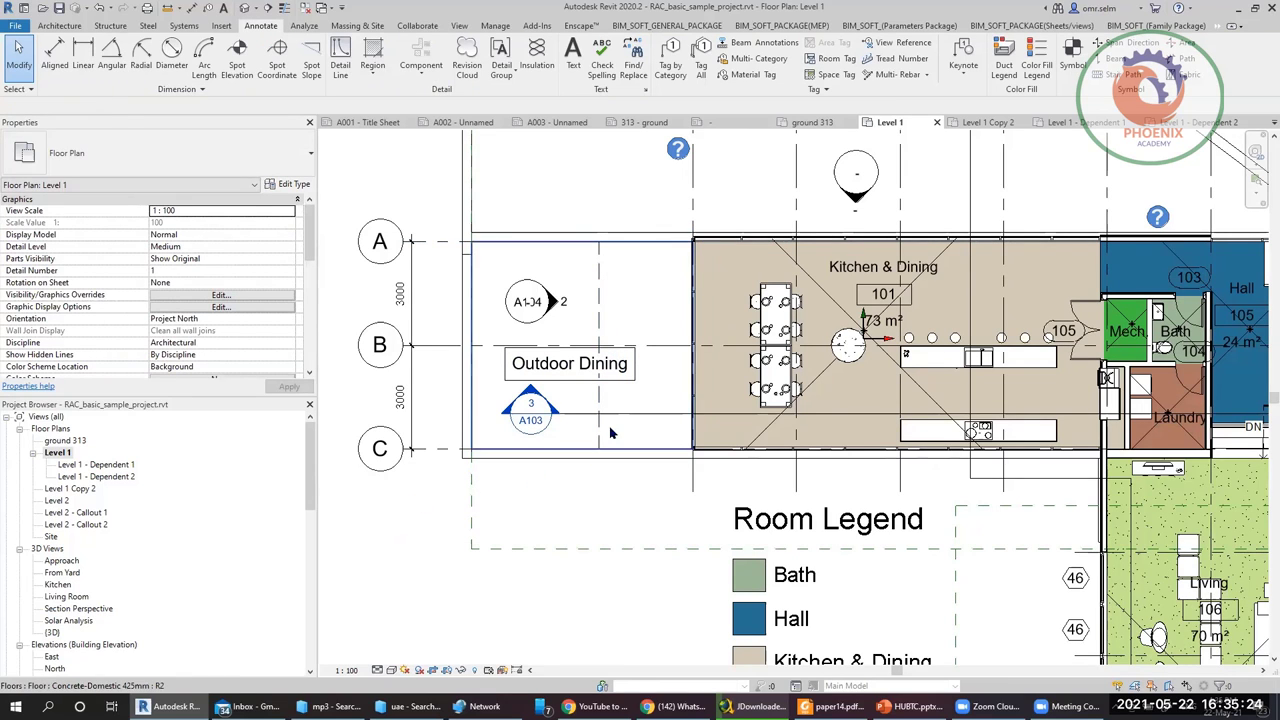
pyautogui.scroll(-3, 608, 428)
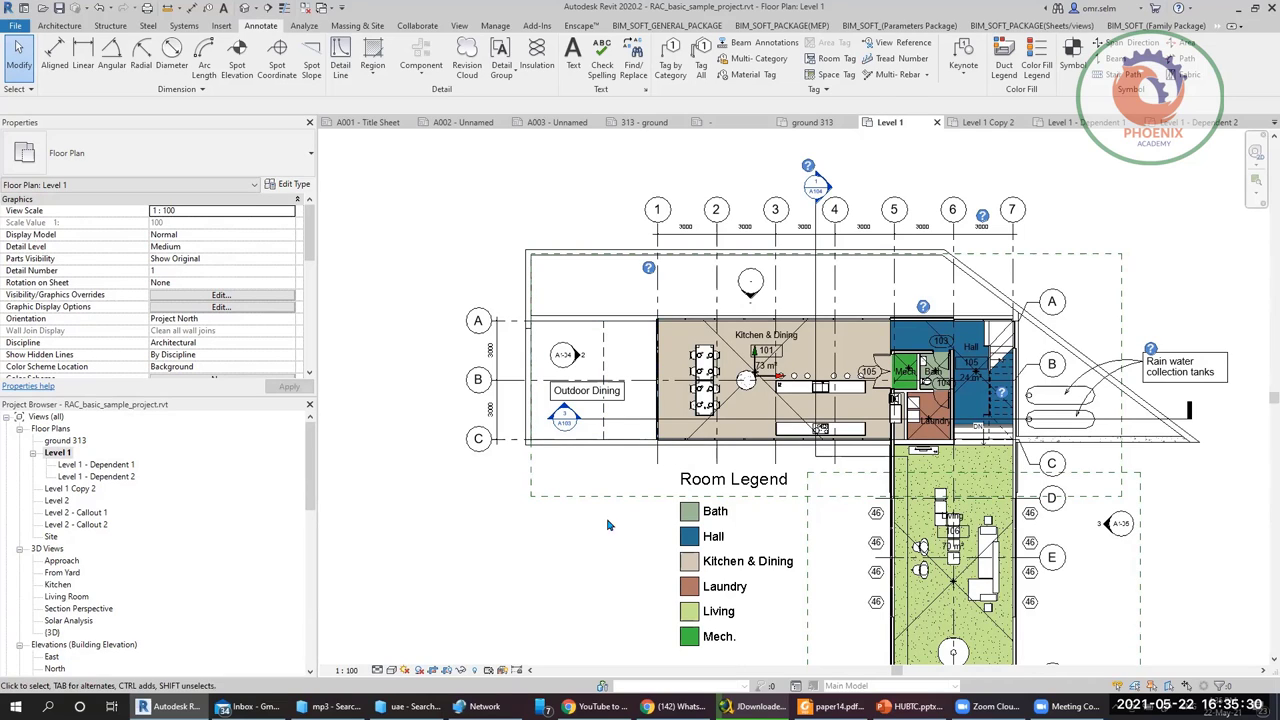
# - Create a new drafting view, Drafting 1, at 1:10 scale from the View tab
pyautogui.click(66, 597)
pyautogui.scroll(-2, 72, 598)
pyautogui.scroll(-3, 72, 598)
pyautogui.scroll(-3, 72, 598)
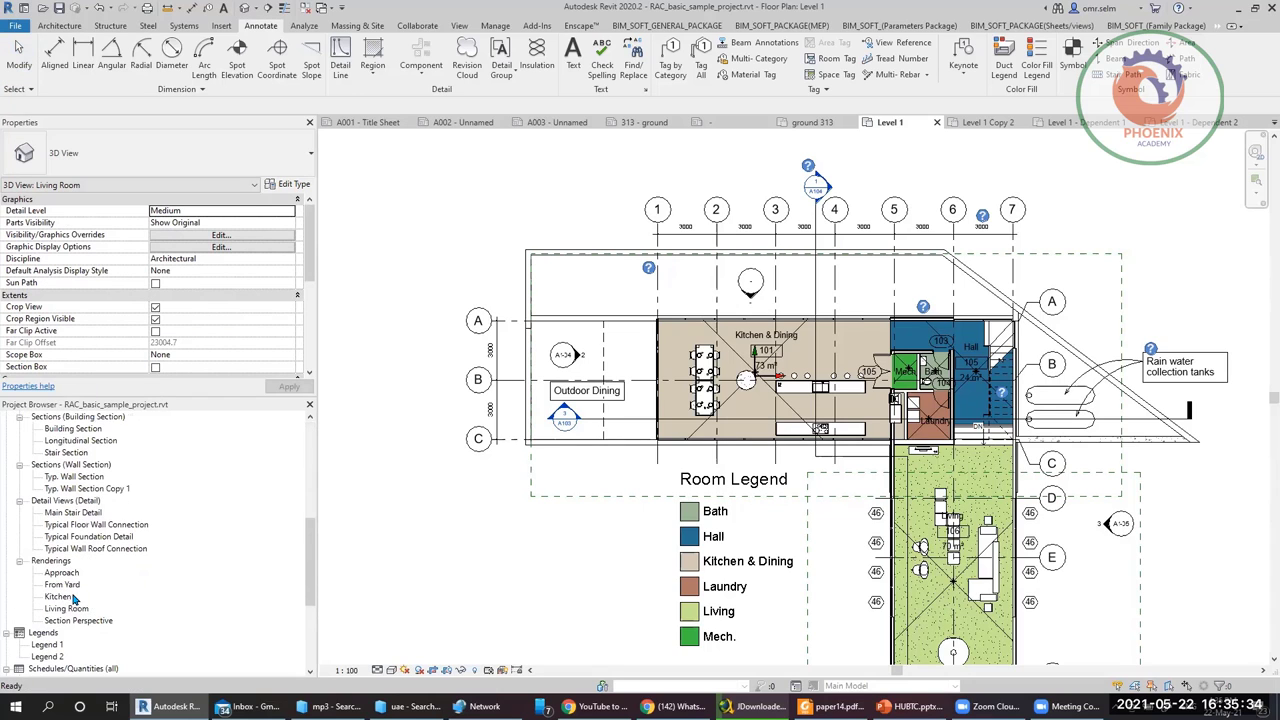
pyautogui.click(50, 634)
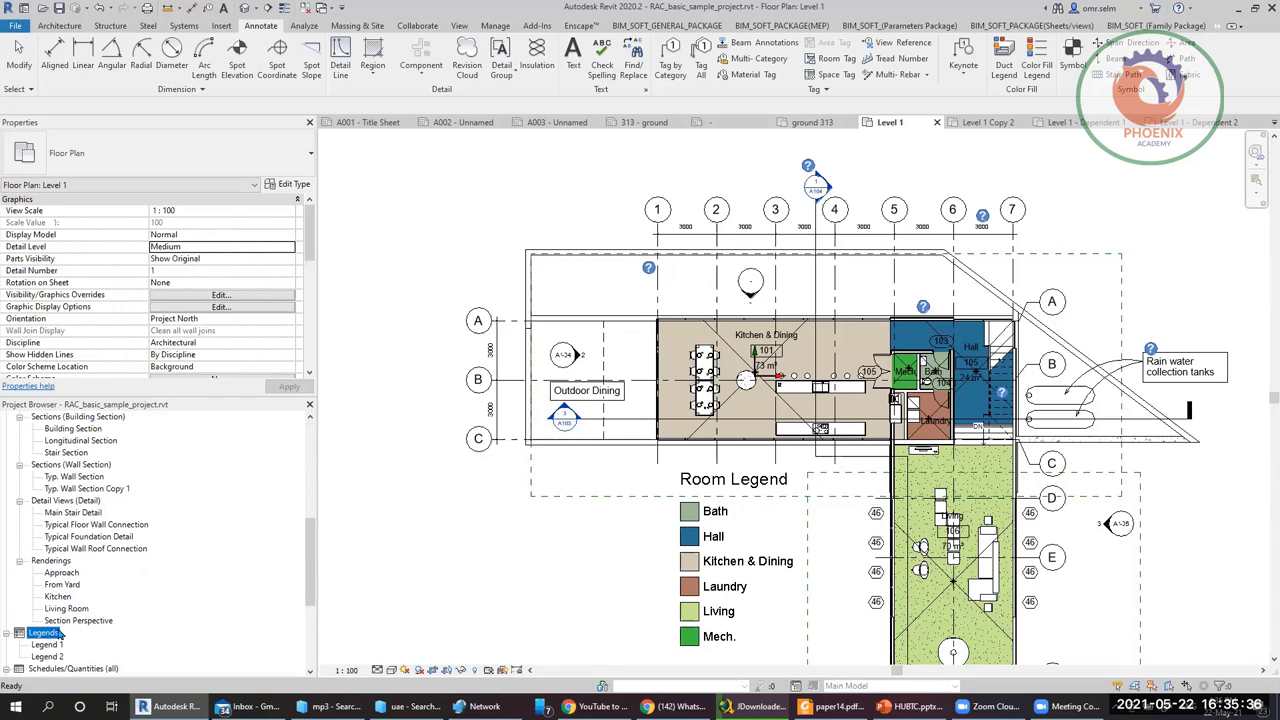
pyautogui.scroll(-2, 66, 632)
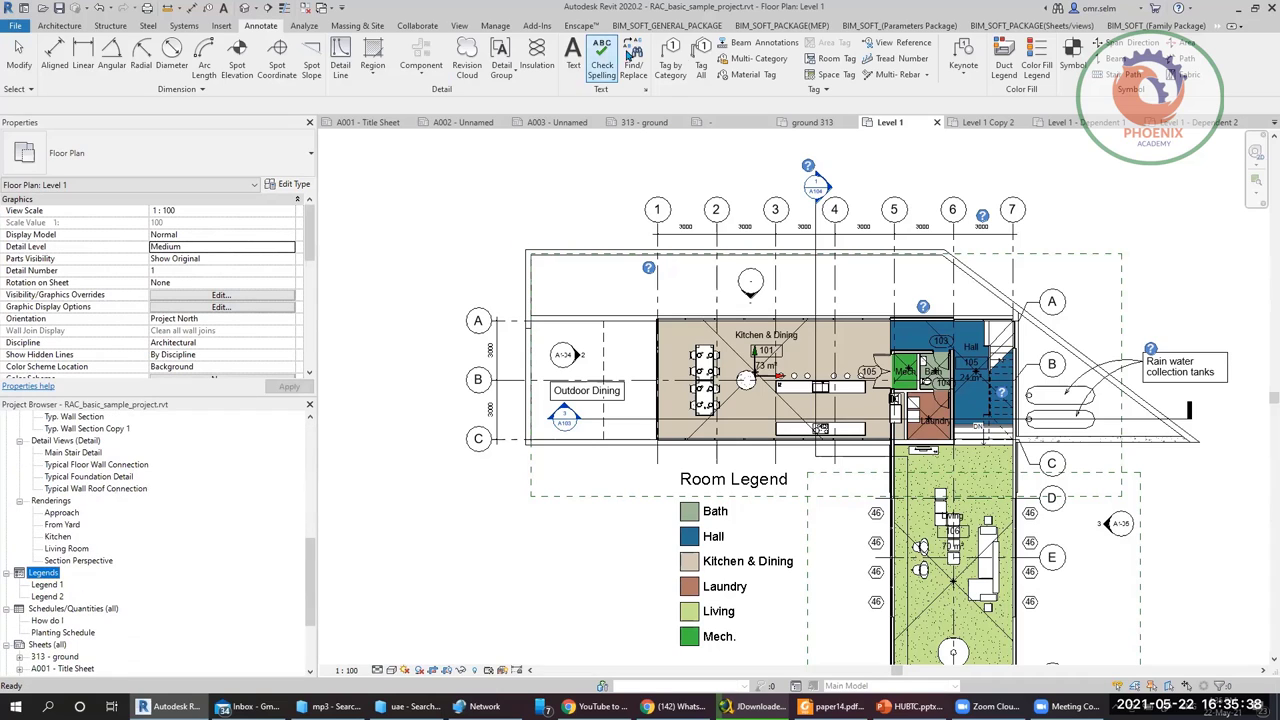
pyautogui.click(459, 25)
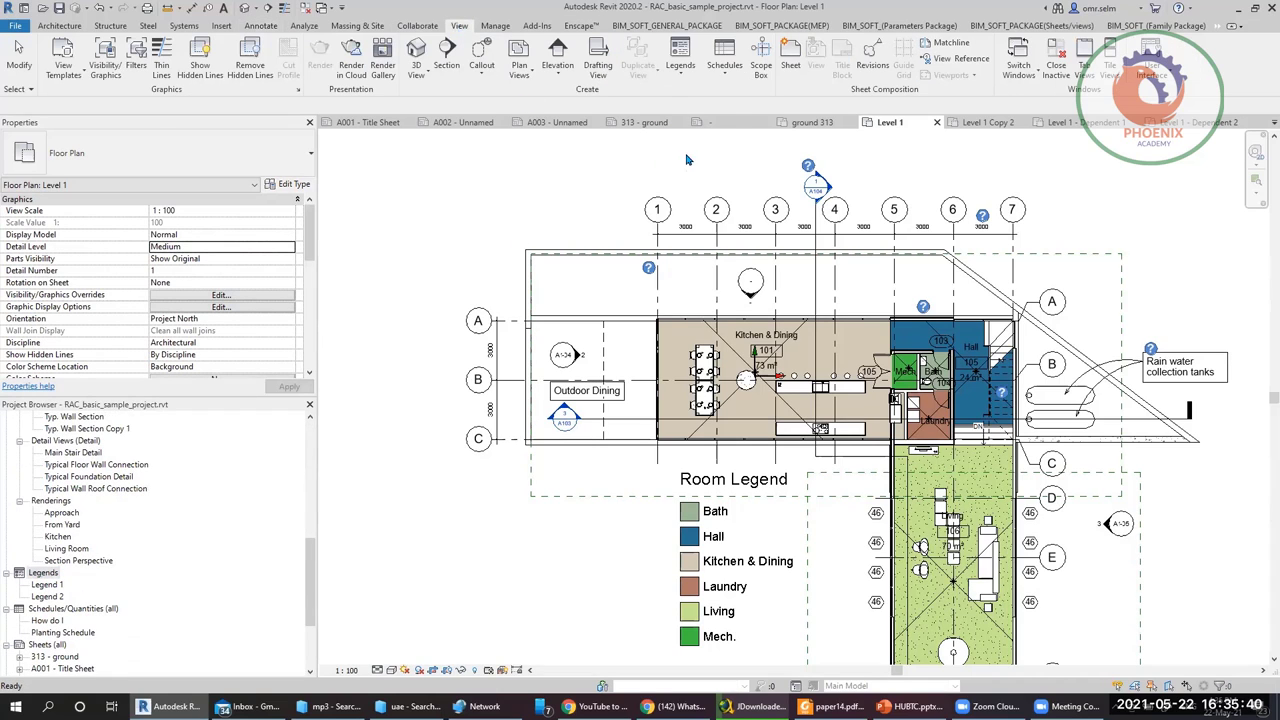
pyautogui.click(680, 78)
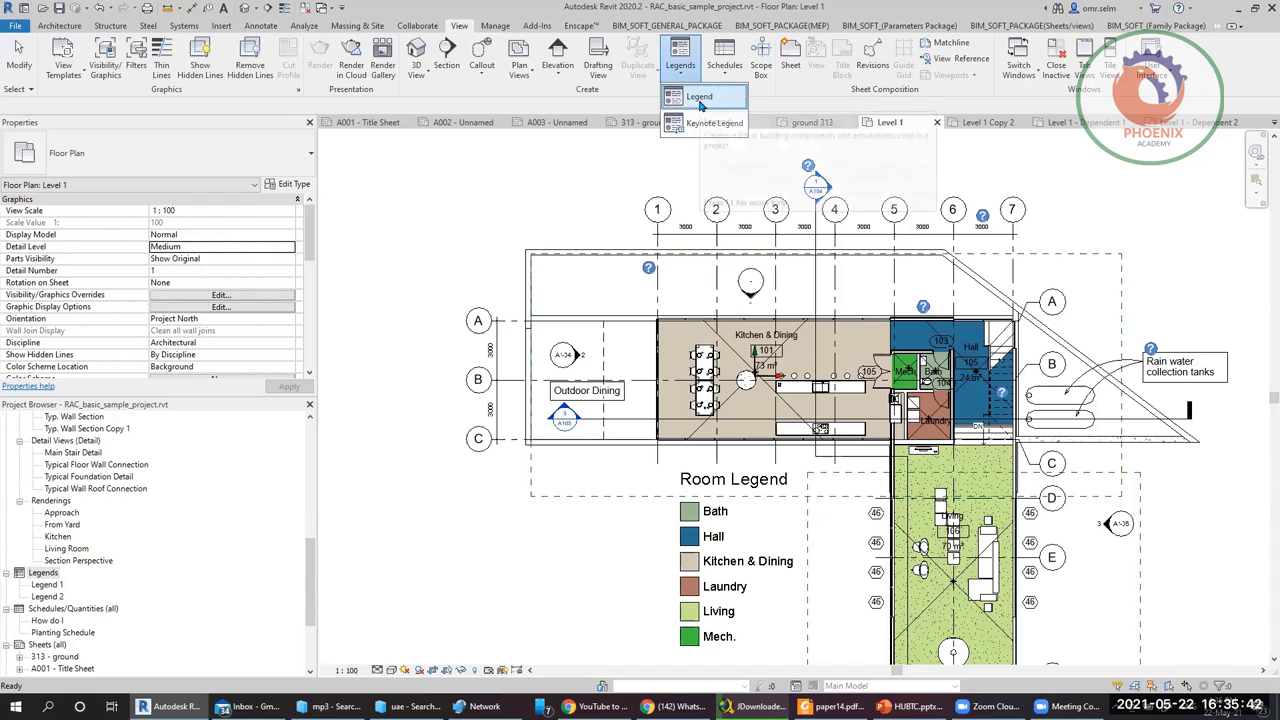
pyautogui.click(703, 100)
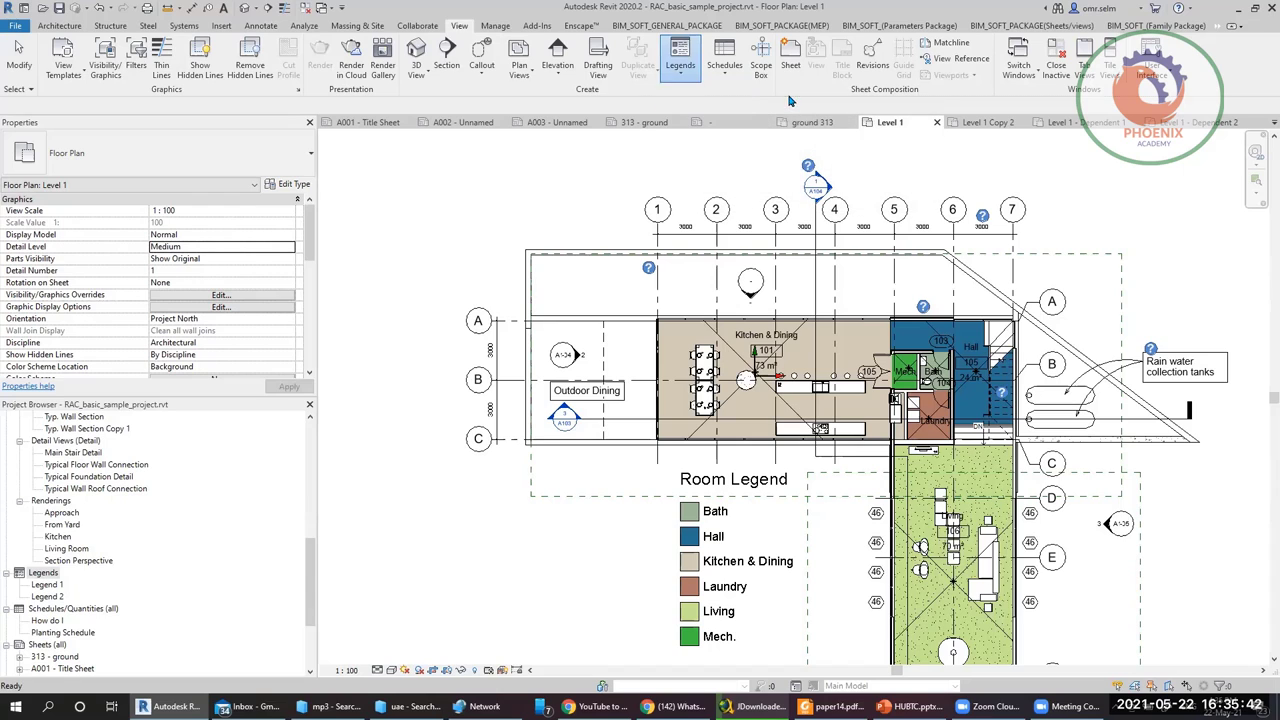
pyautogui.click(598, 68)
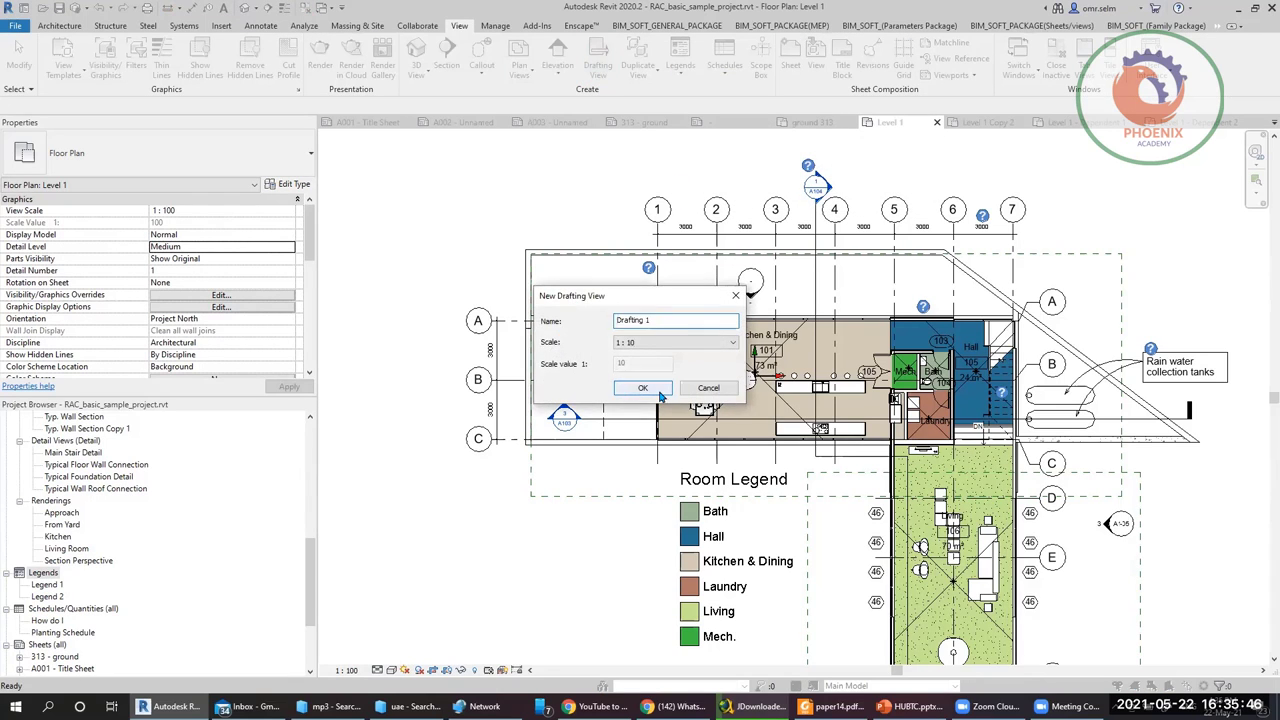
pyautogui.click(652, 393)
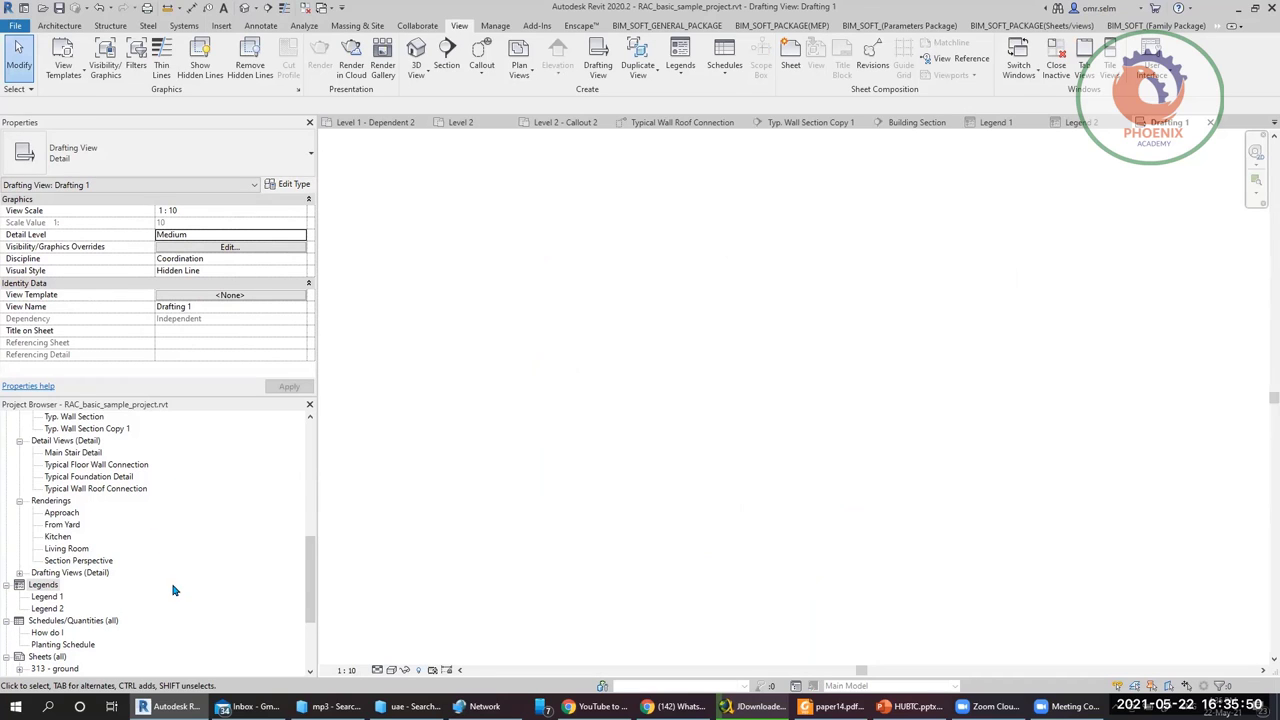
# - Expand Drafting Views in the Project Browser to show Drafting 1, then select Sheets (all)
pyautogui.click(42, 585)
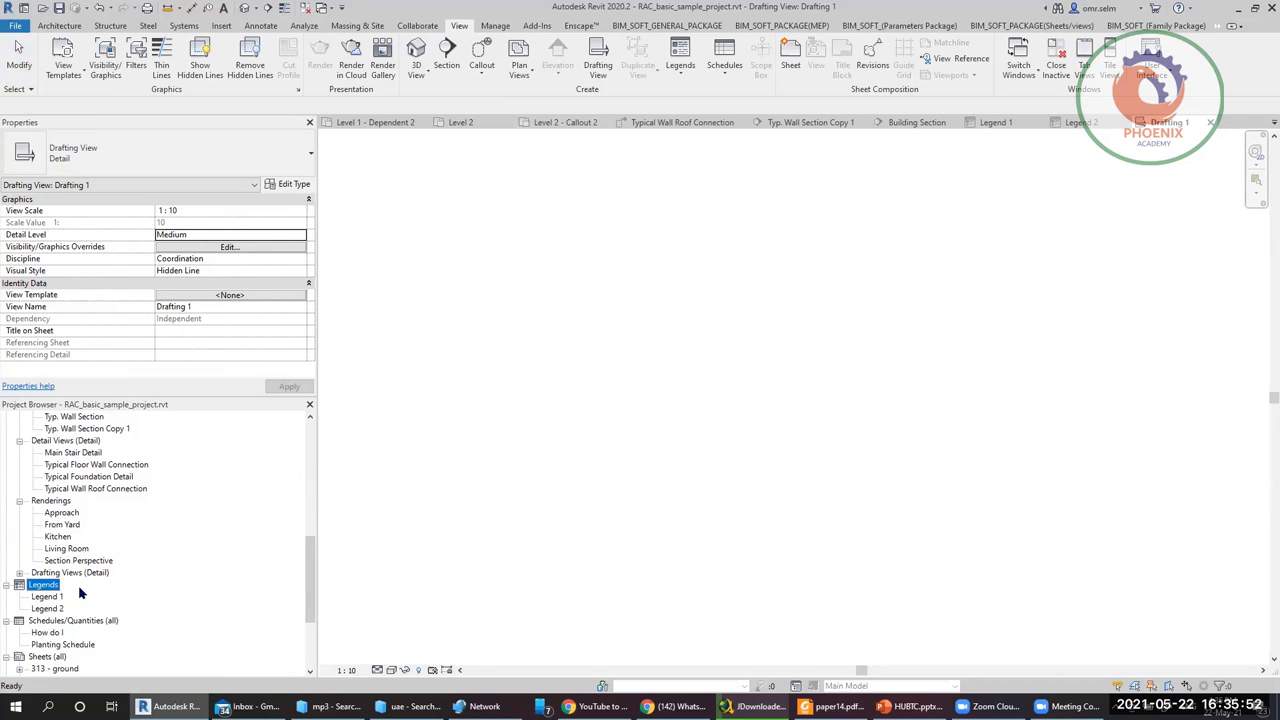
pyautogui.scroll(1, 60, 590)
pyautogui.scroll(1, 75, 593)
pyautogui.scroll(3, 80, 590)
pyautogui.scroll(3, 78, 585)
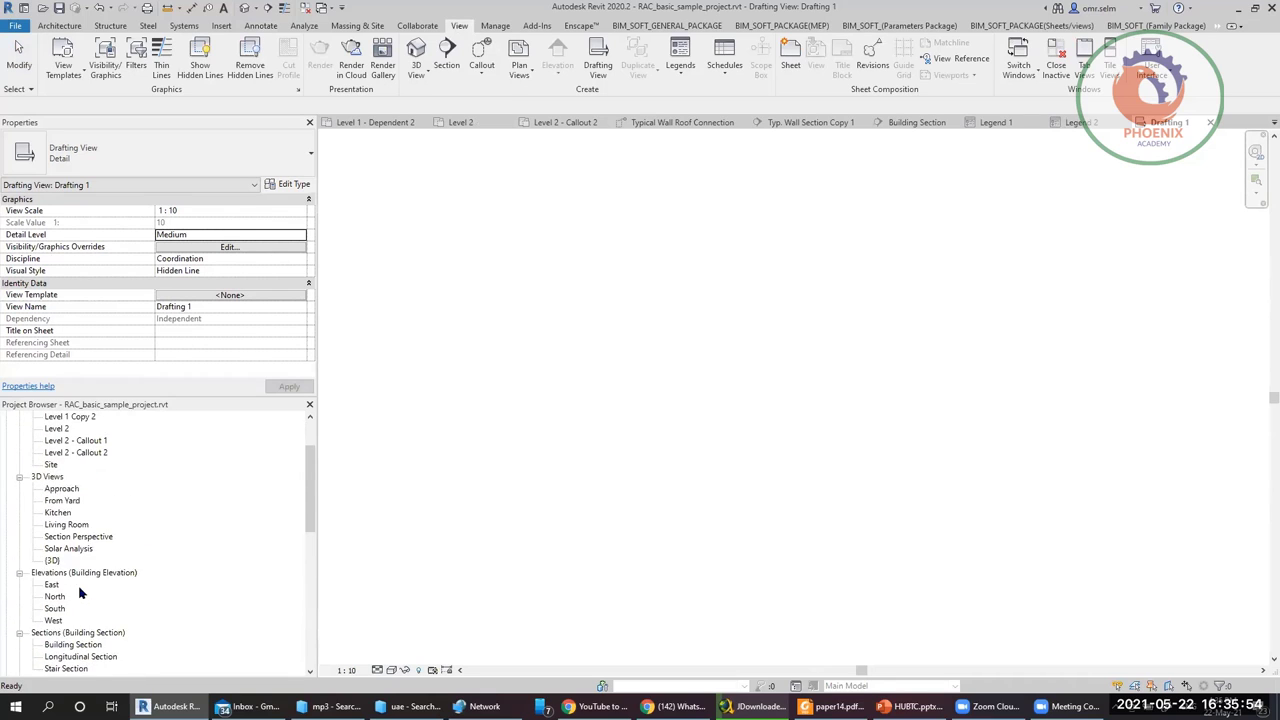
pyautogui.scroll(2, 78, 585)
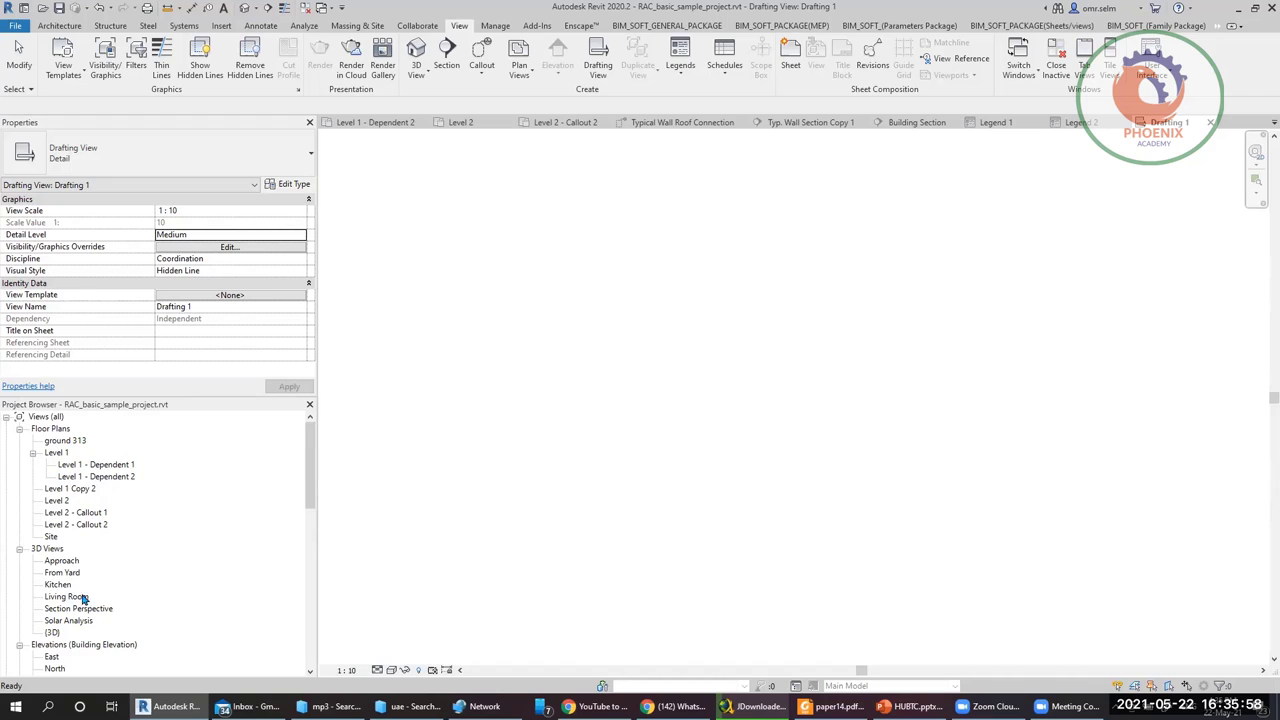
pyautogui.scroll(-1, 105, 570)
pyautogui.scroll(-2, 108, 565)
pyautogui.scroll(-3, 115, 556)
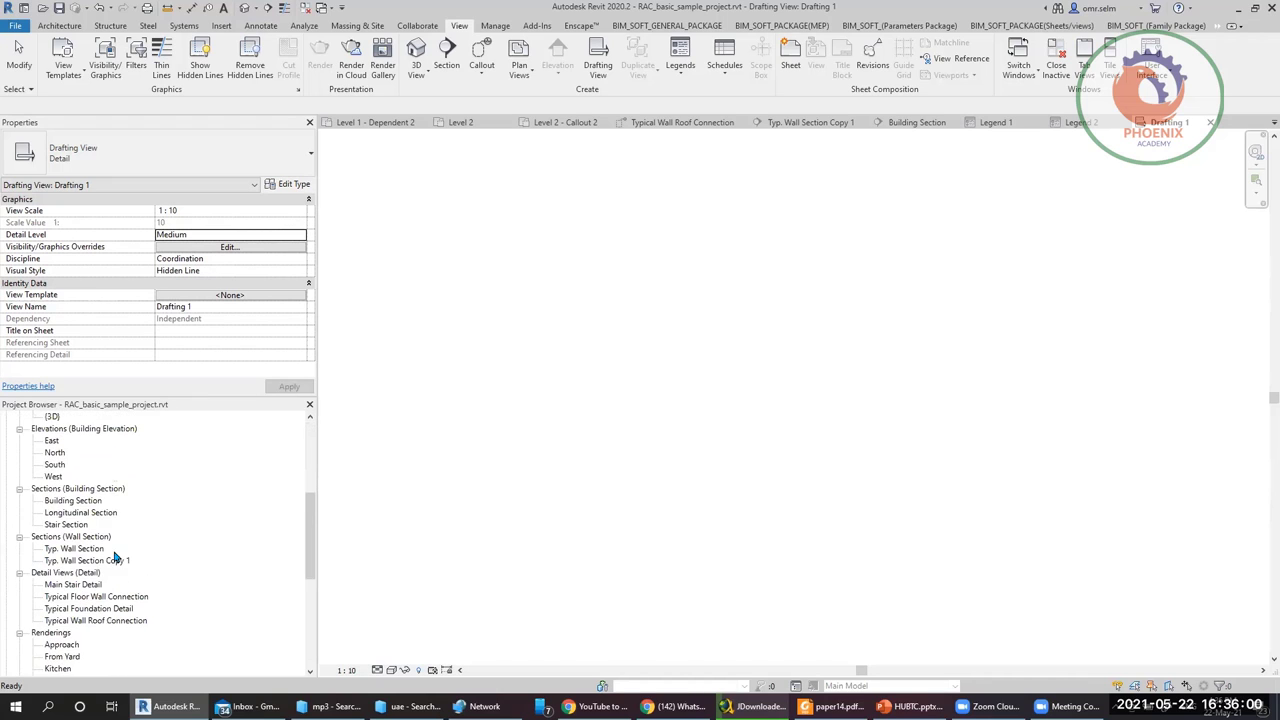
pyautogui.scroll(-2, 115, 556)
pyautogui.scroll(-2, 92, 637)
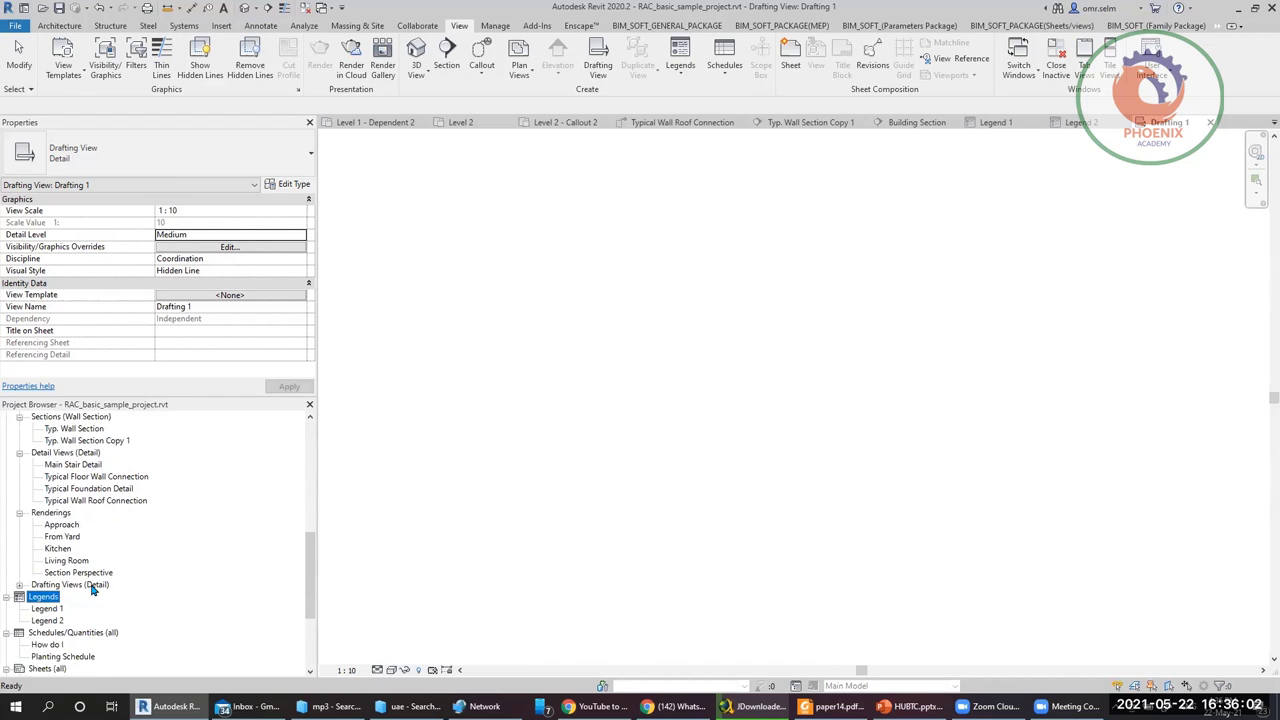
pyautogui.doubleClick(93, 590)
pyautogui.scroll(-3, 192, 612)
pyautogui.scroll(-2, 192, 612)
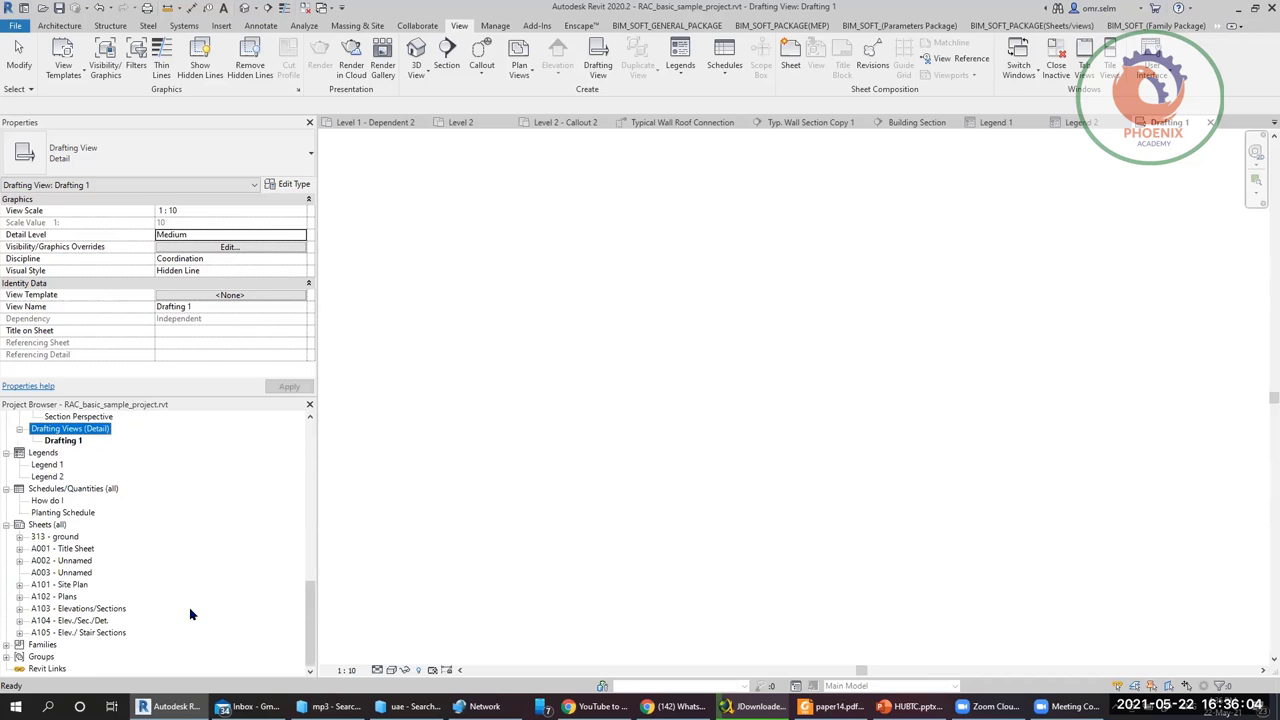
pyautogui.click(46, 525)
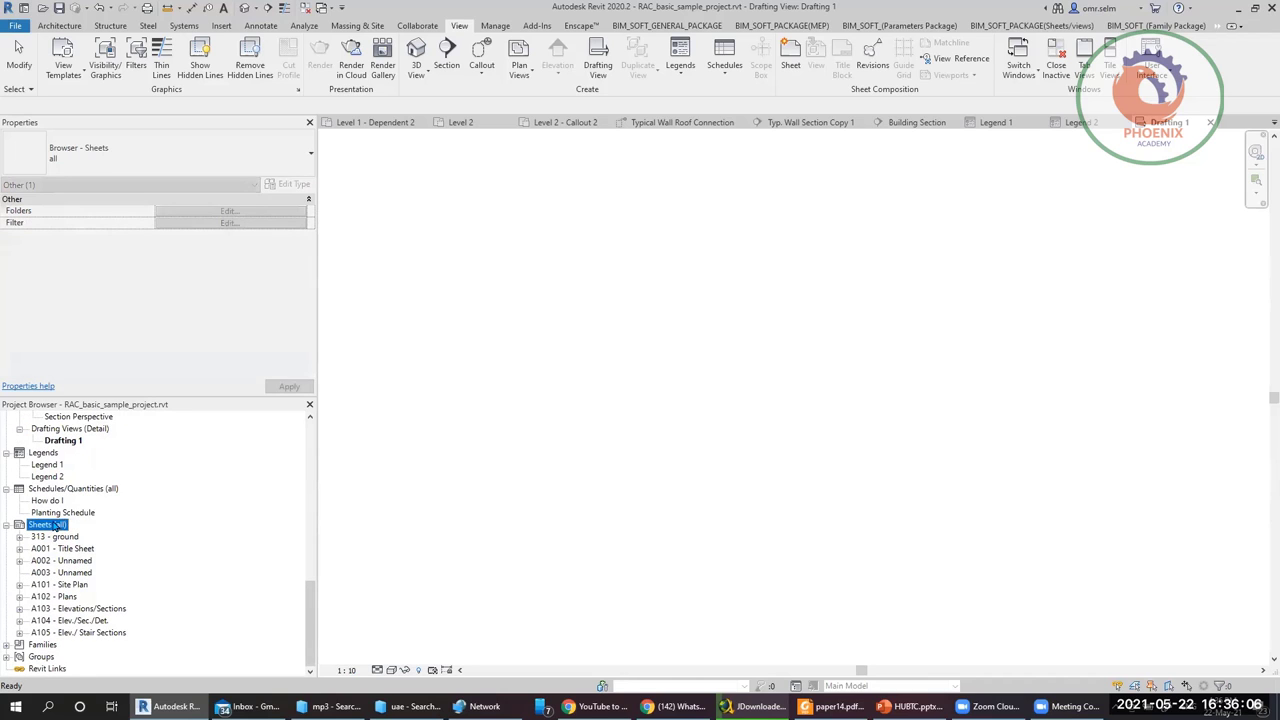
# - Create sheet 314 with the A1 metric title block and open that title block in the Family Editor
pyautogui.rightClick(55, 530)
pyautogui.click(100, 531)
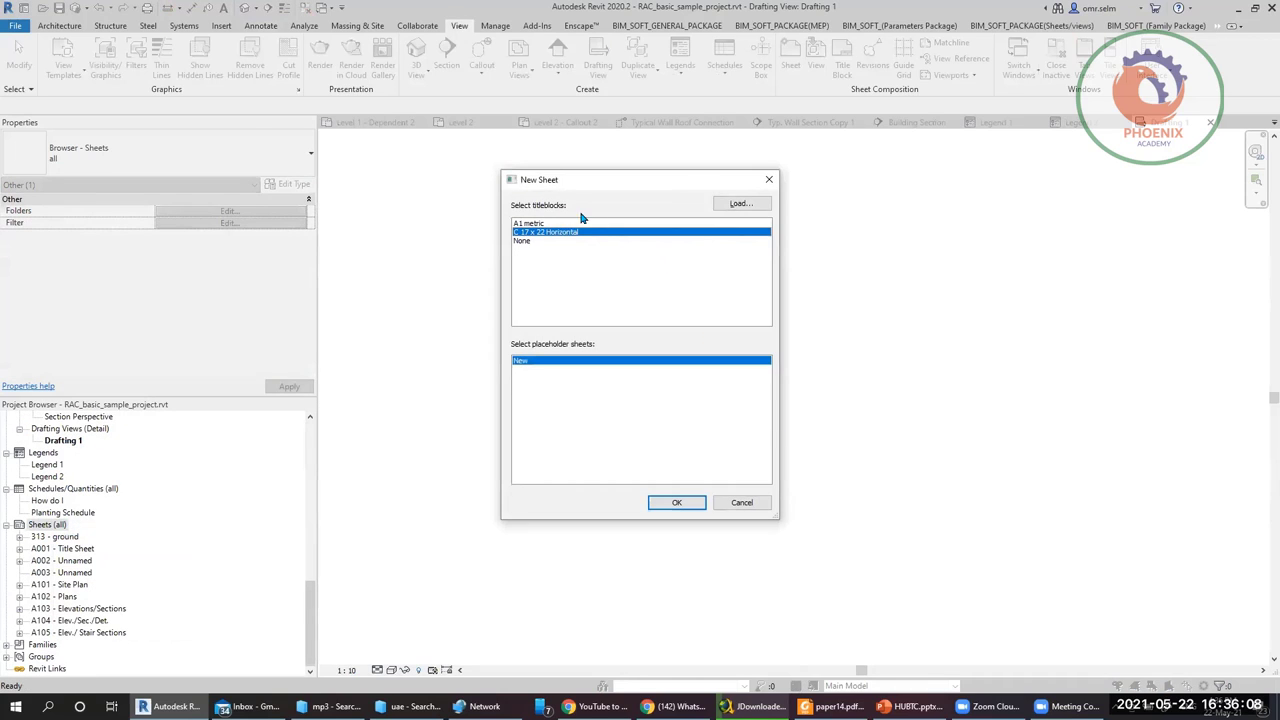
pyautogui.click(684, 506)
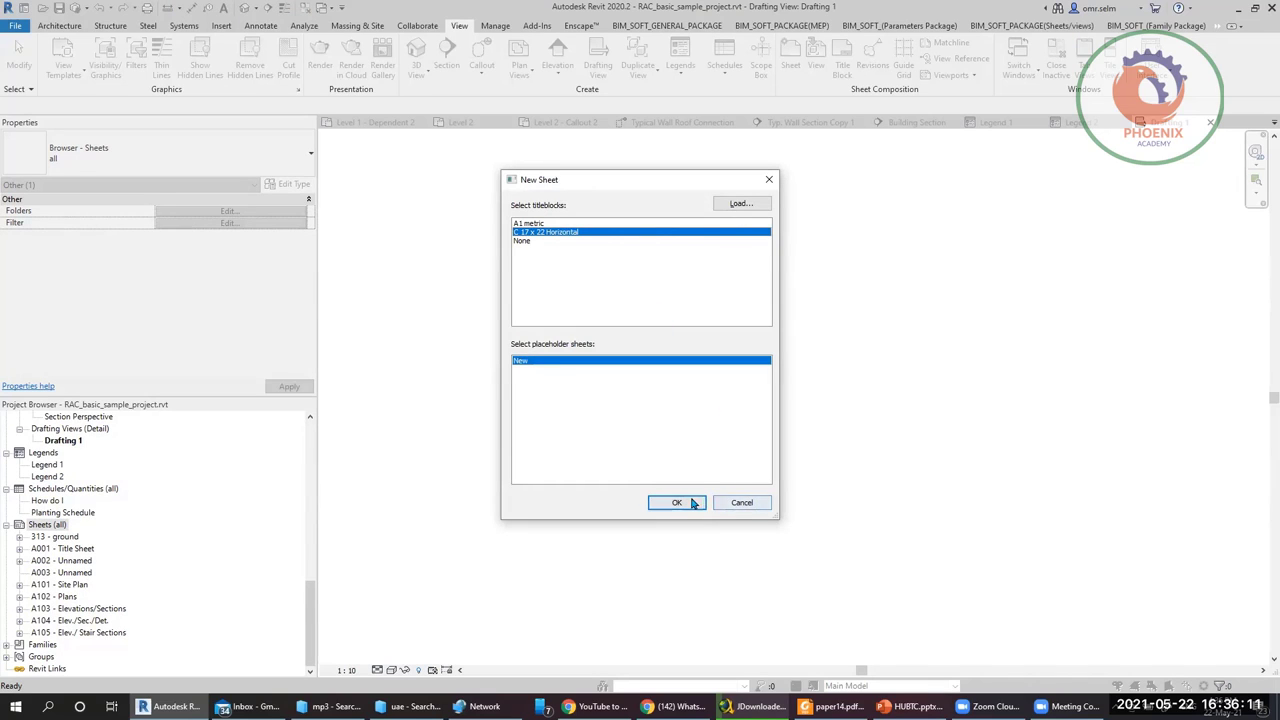
pyautogui.click(530, 224)
pyautogui.click(673, 504)
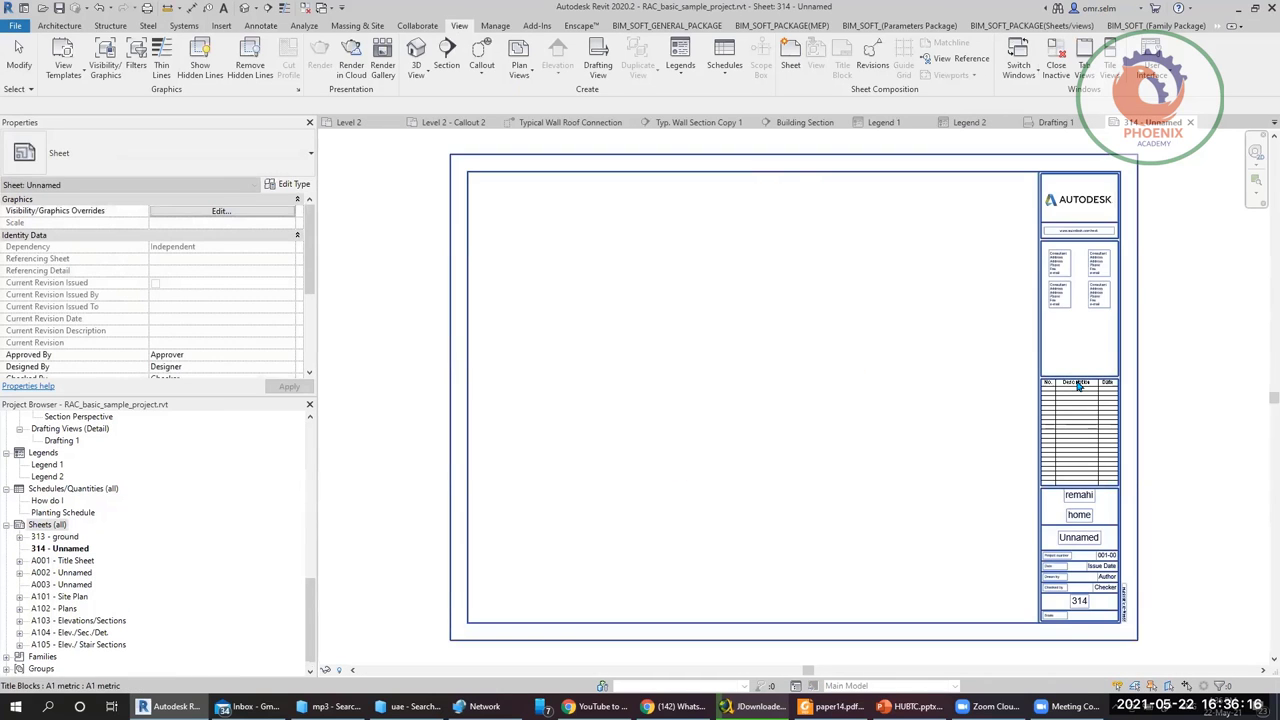
pyautogui.click(1078, 386)
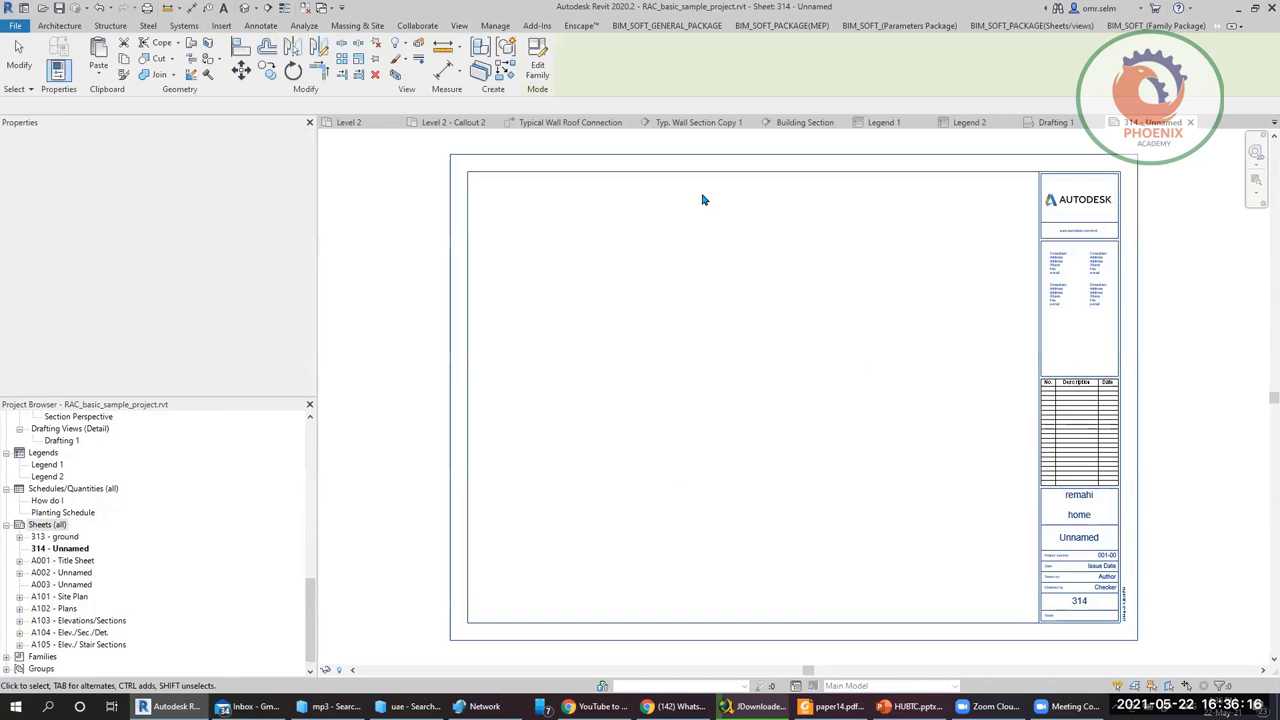
pyautogui.doubleClick(850, 345)
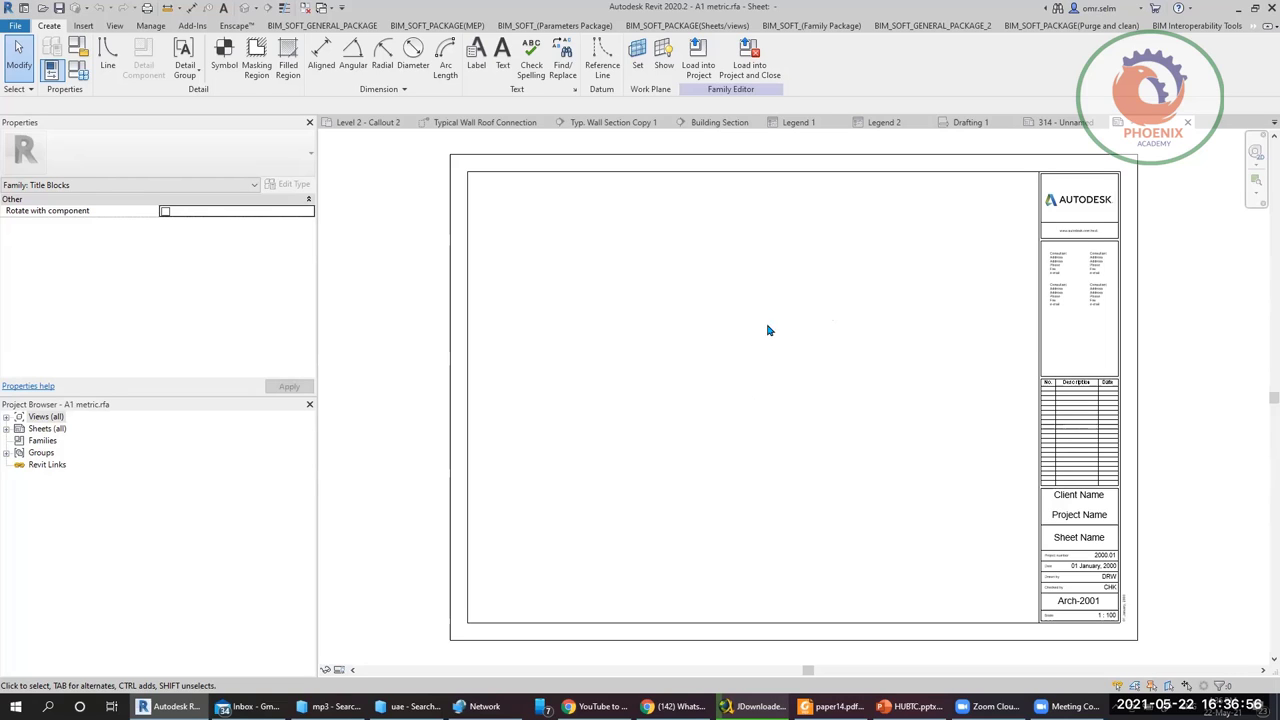
pyautogui.click(484, 706)
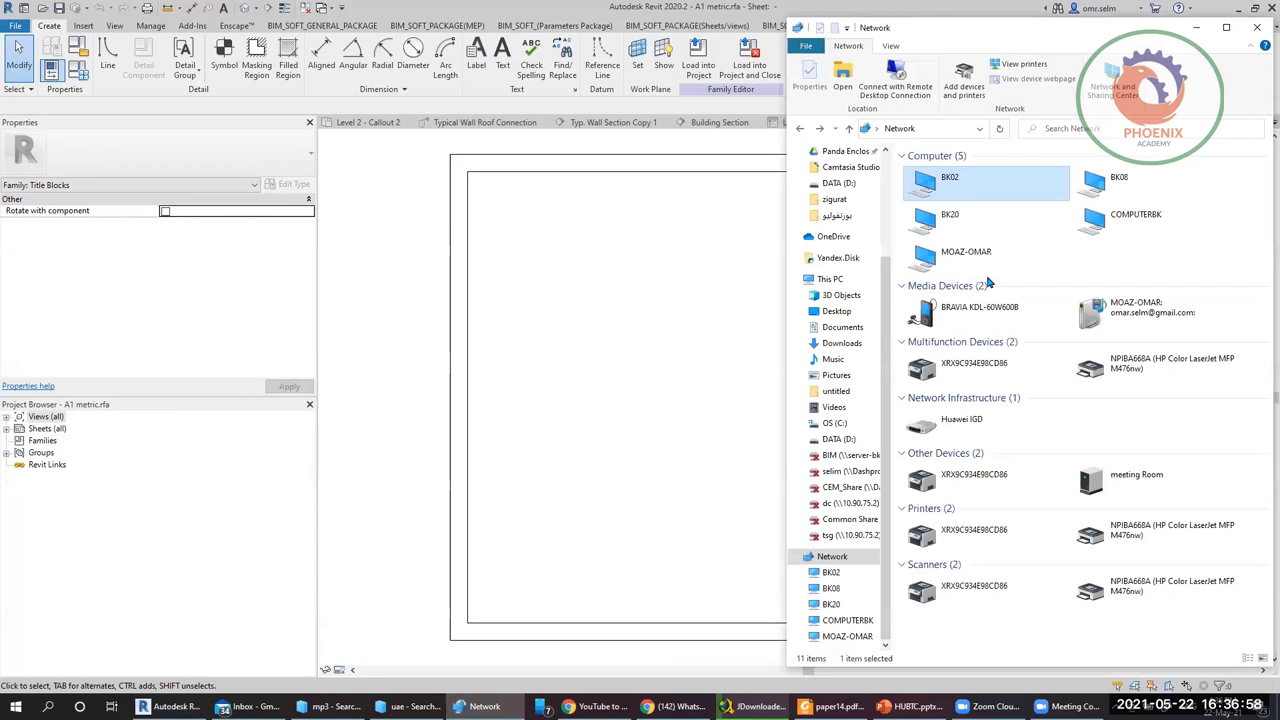
pyautogui.click(960, 222)
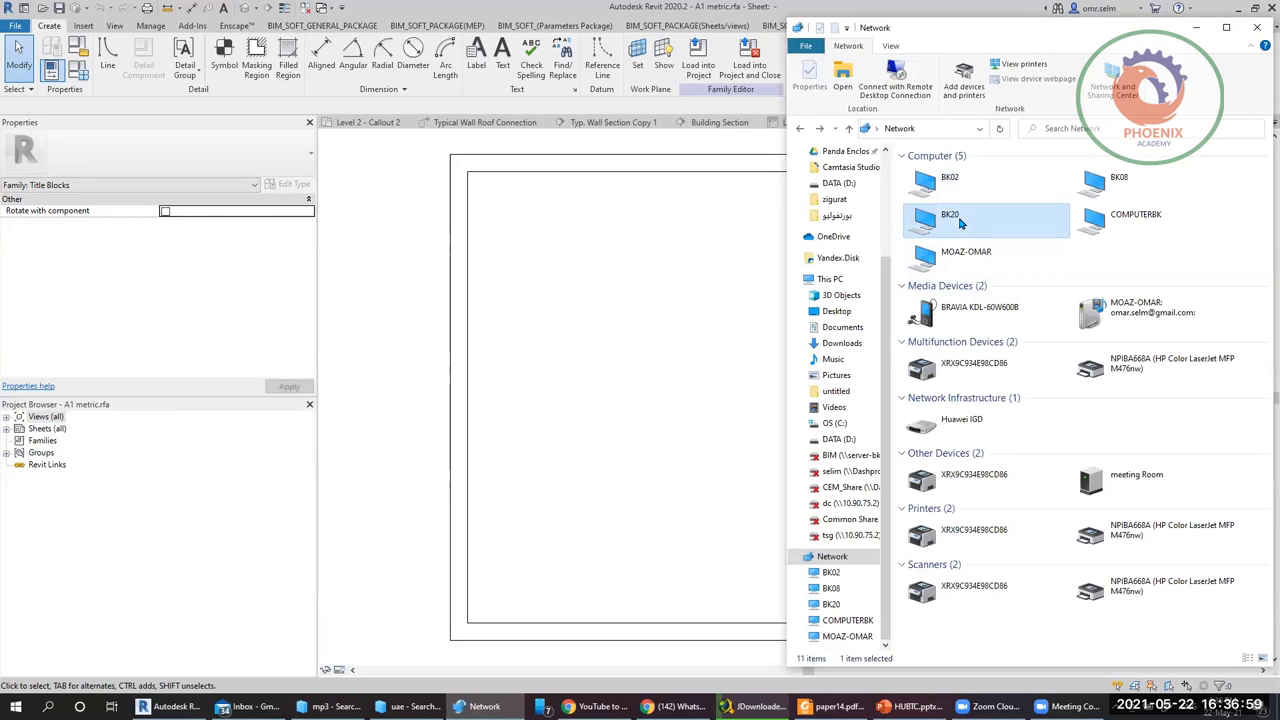
pyautogui.doubleClick(1108, 222)
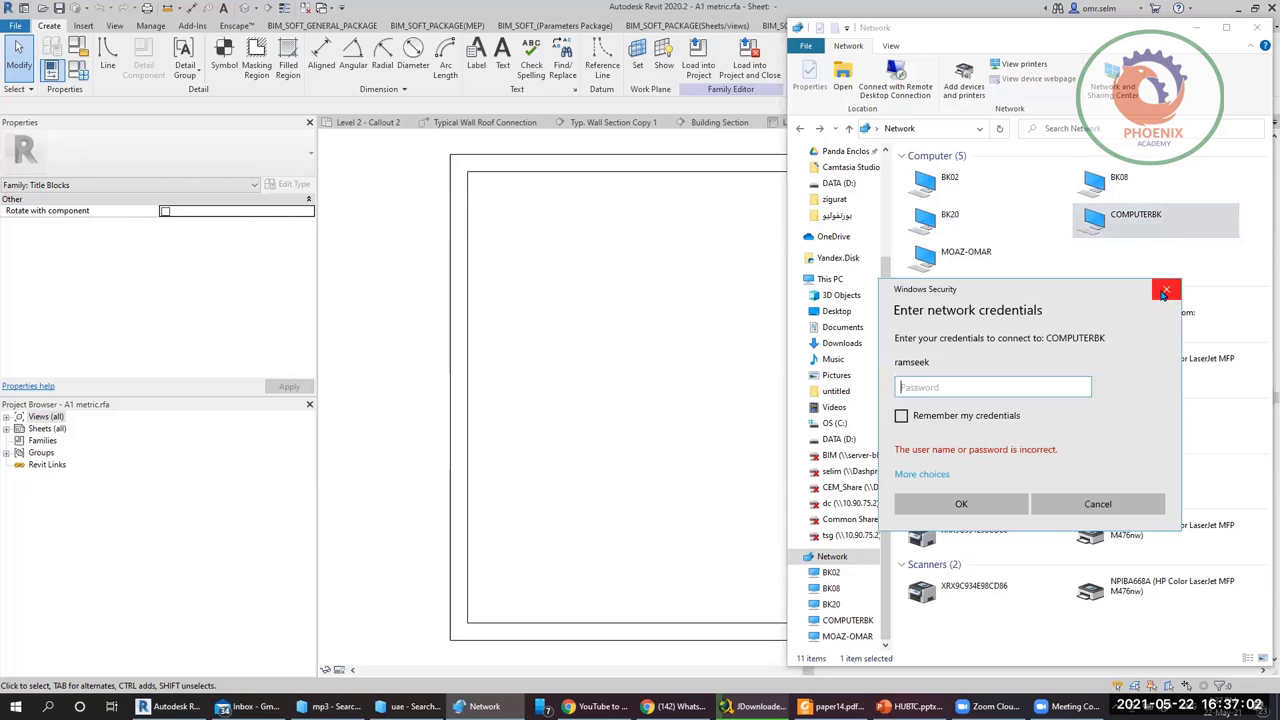
pyautogui.click(1165, 292)
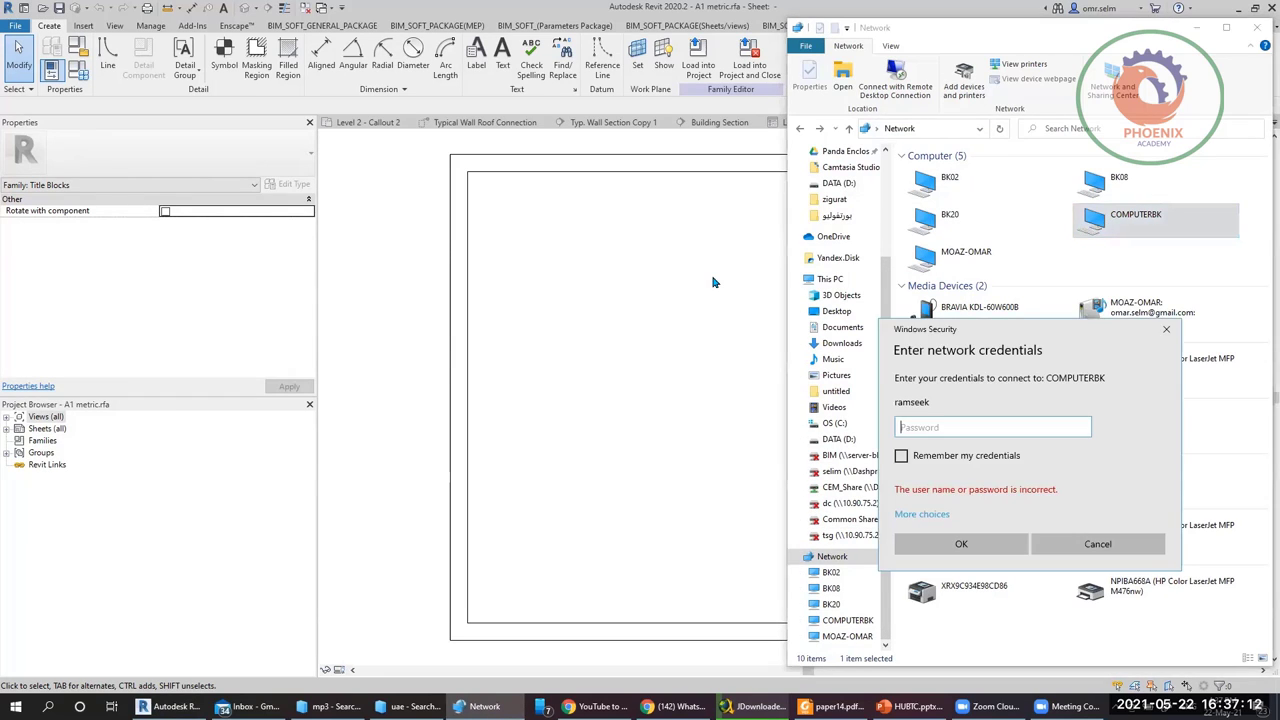
pyautogui.write('12')
pyautogui.write('567')
pyautogui.press('Return')
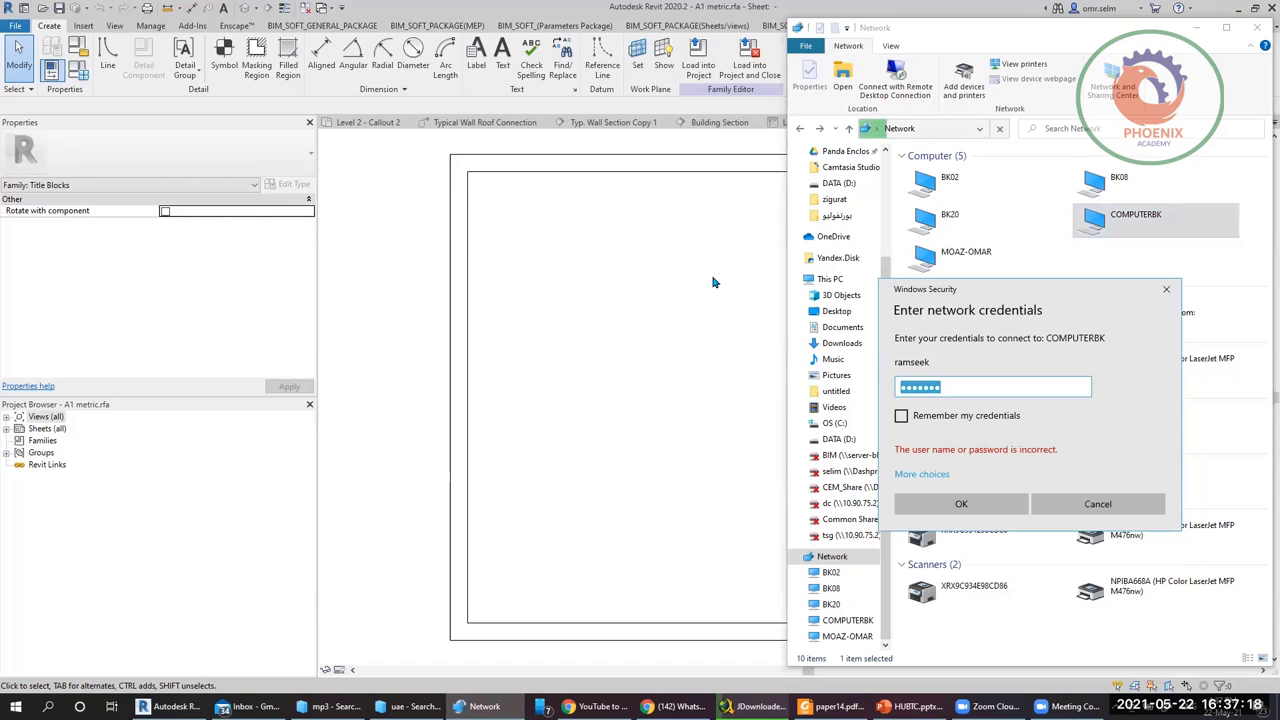
pyautogui.write('123')
pyautogui.press('Return')
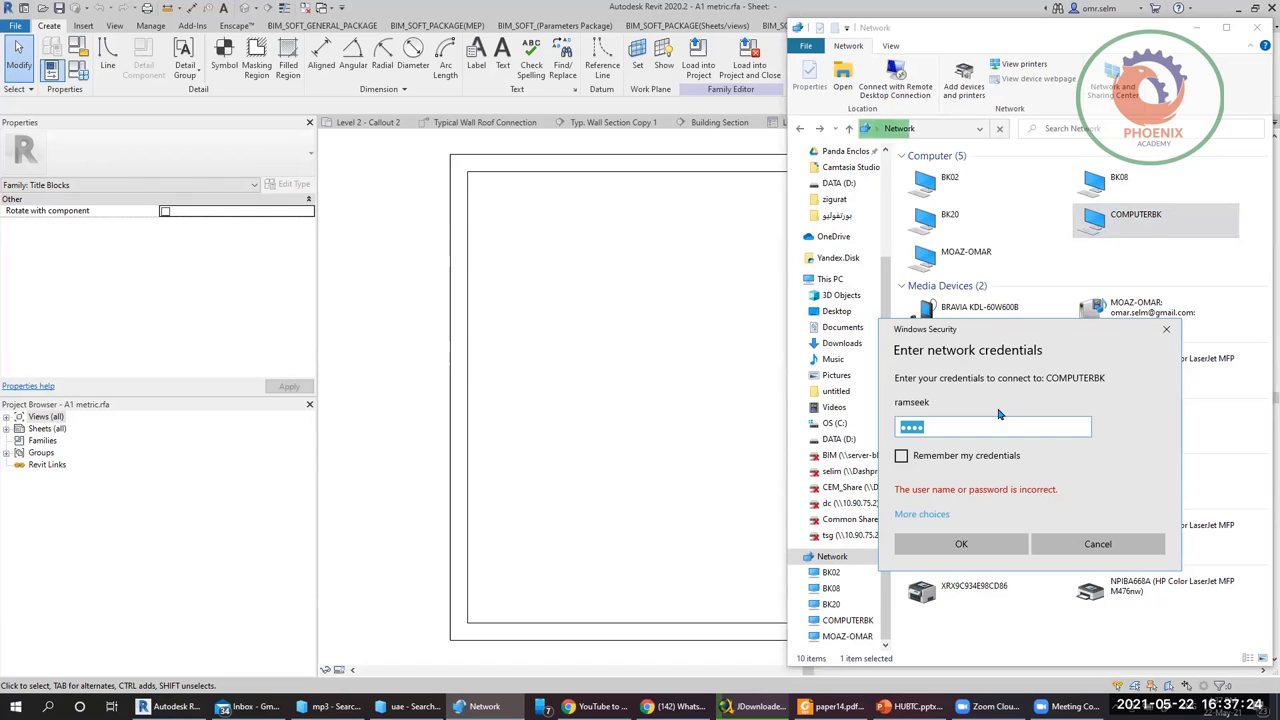
pyautogui.write('1234')
pyautogui.press('Return')
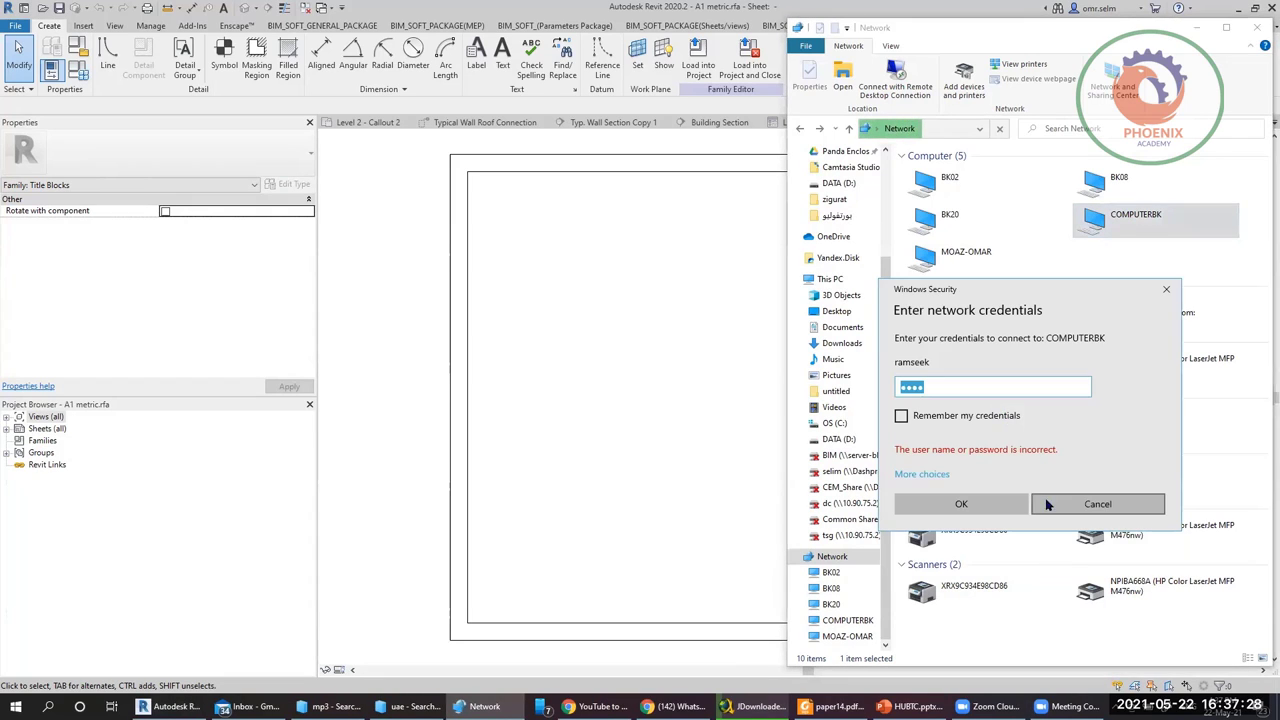
pyautogui.click(1166, 290)
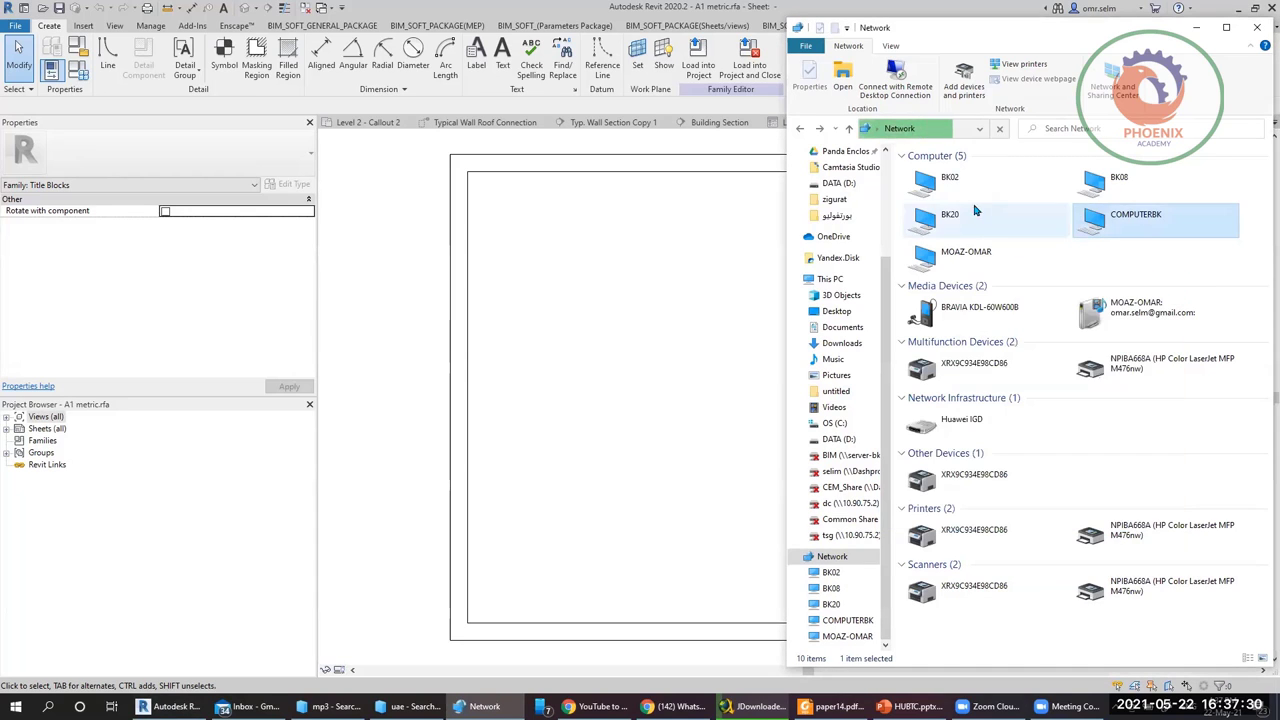
pyautogui.doubleClick(948, 180)
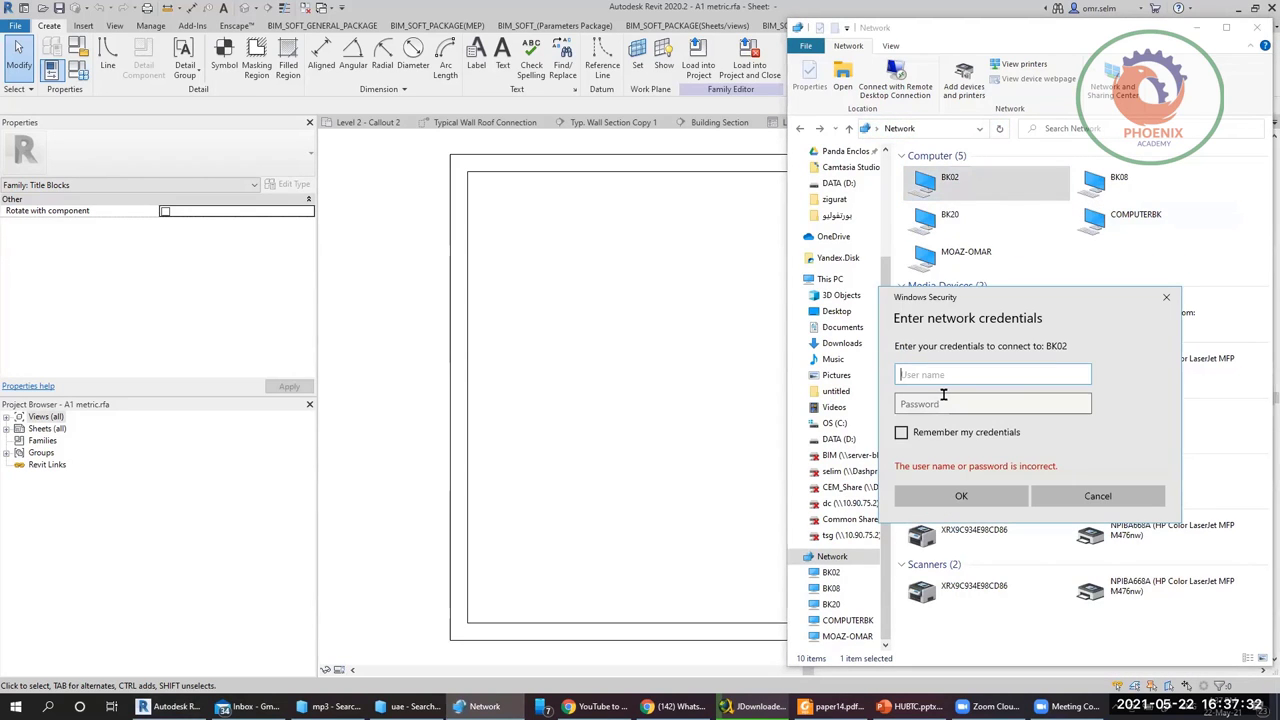
pyautogui.write('ramseek')
pyautogui.press('Tab')
pyautogui.write('12')
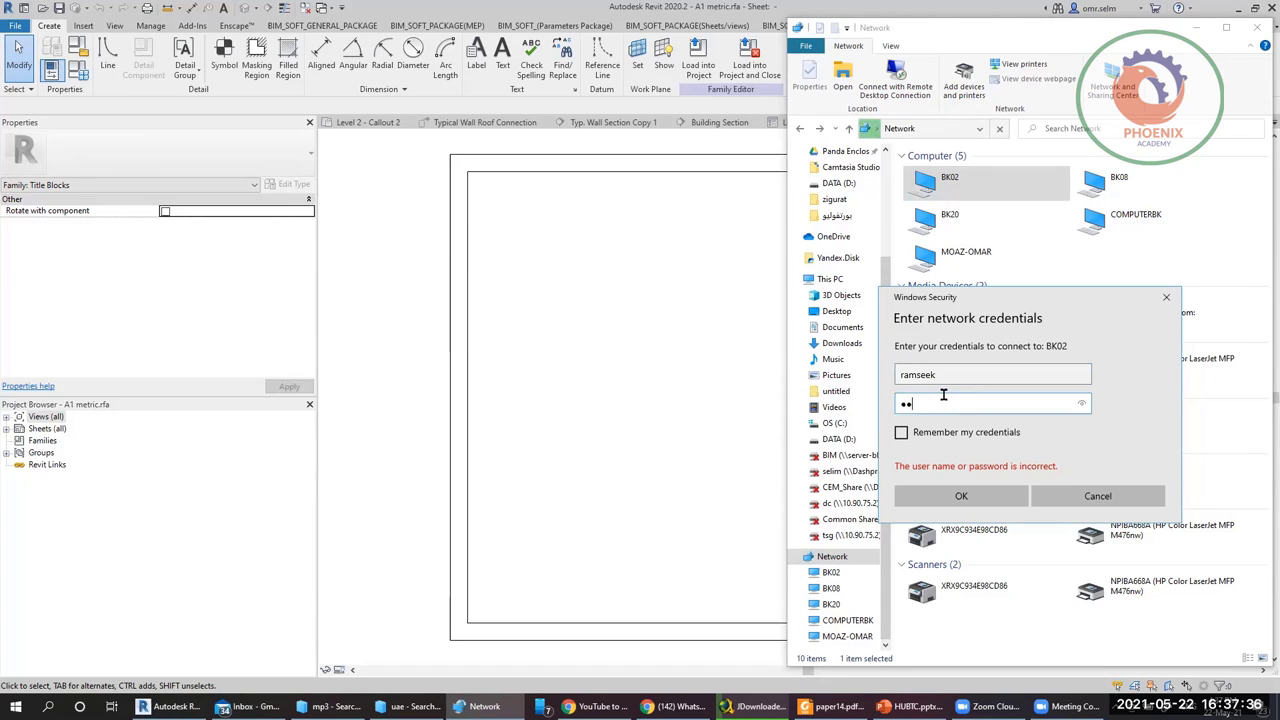
pyautogui.write('4')
pyautogui.press('Return')
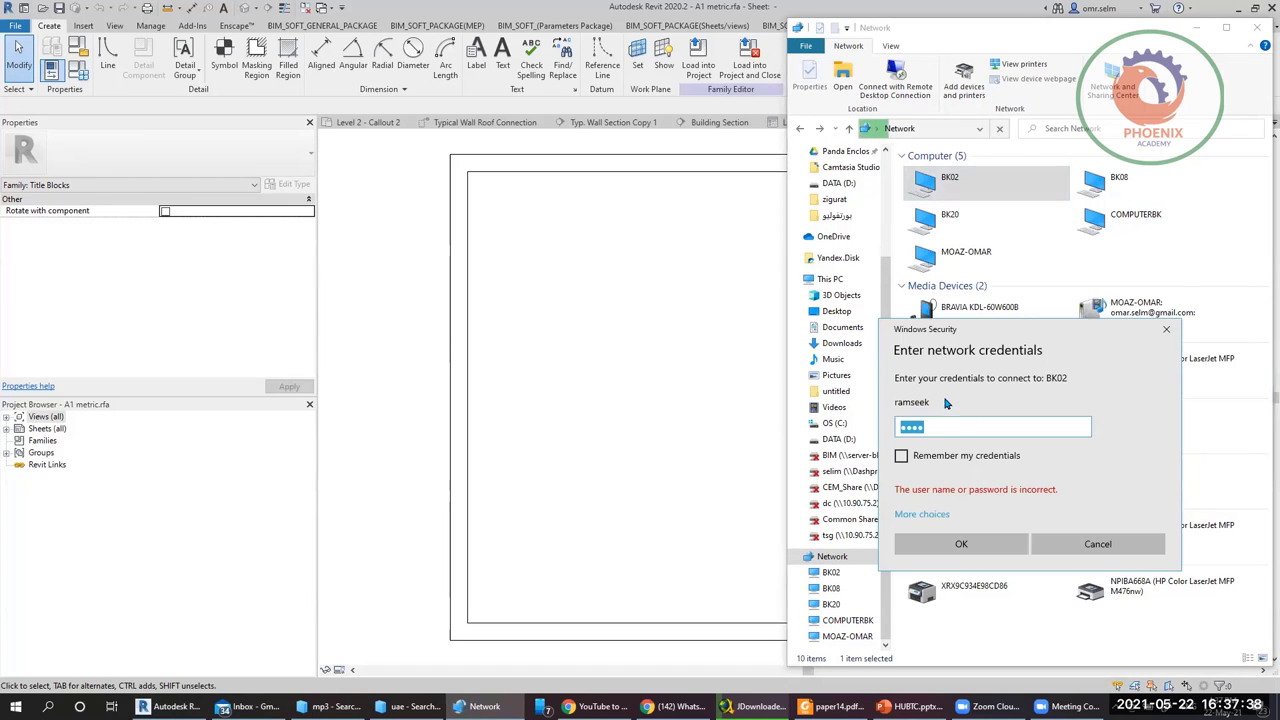
pyautogui.click(1166, 330)
pyautogui.click(372, 384)
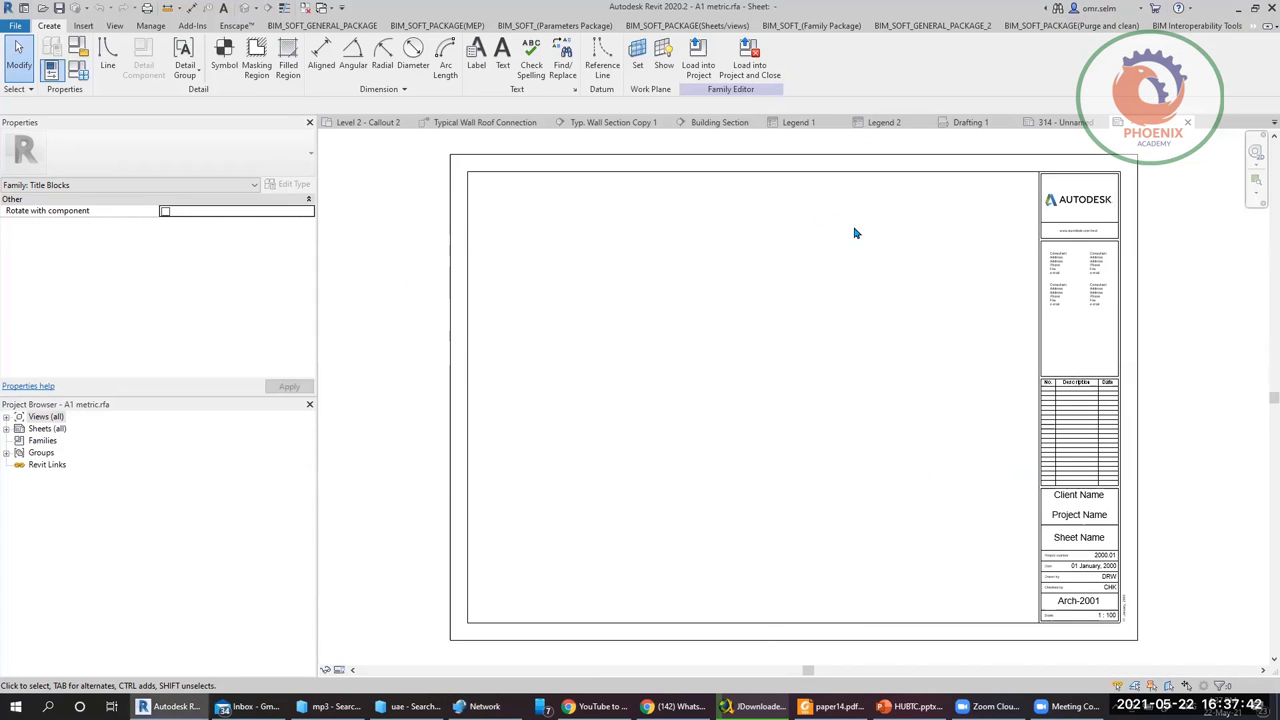
pyautogui.click(1090, 415)
pyautogui.click(1168, 404)
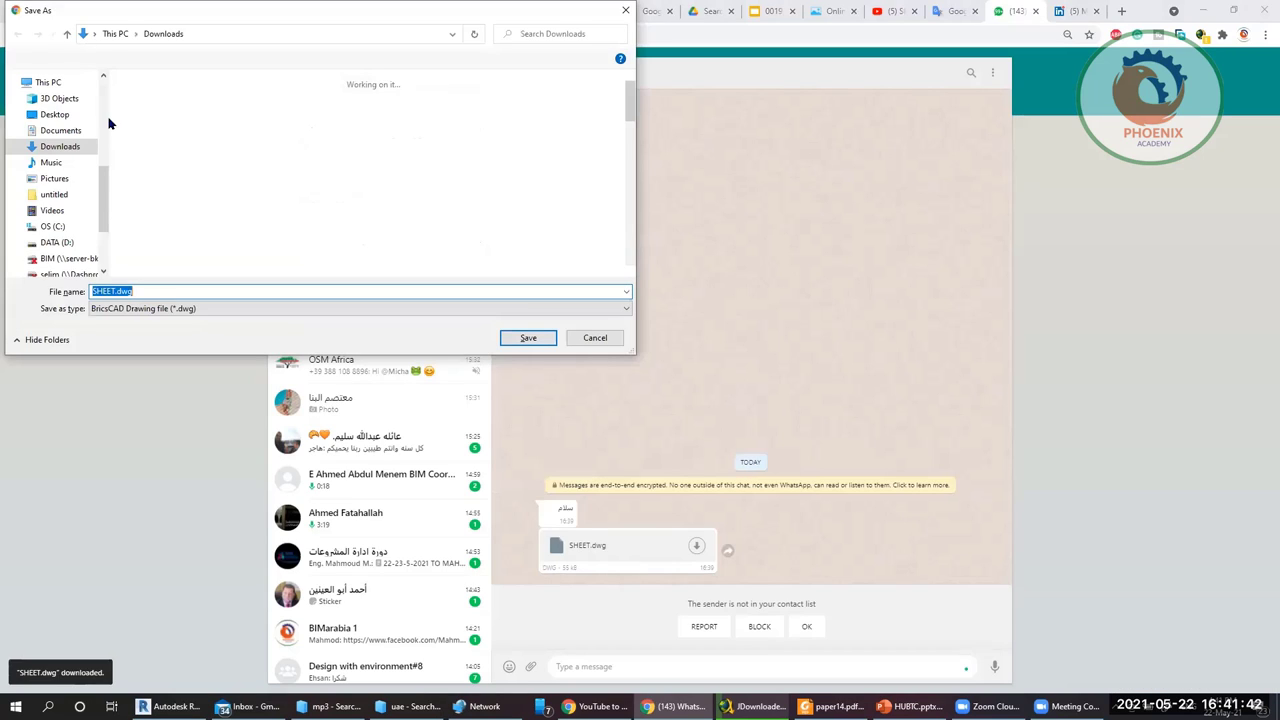
# - Save SHEET.dwg to the Desktop
pyautogui.scroll(5, 104, 112)
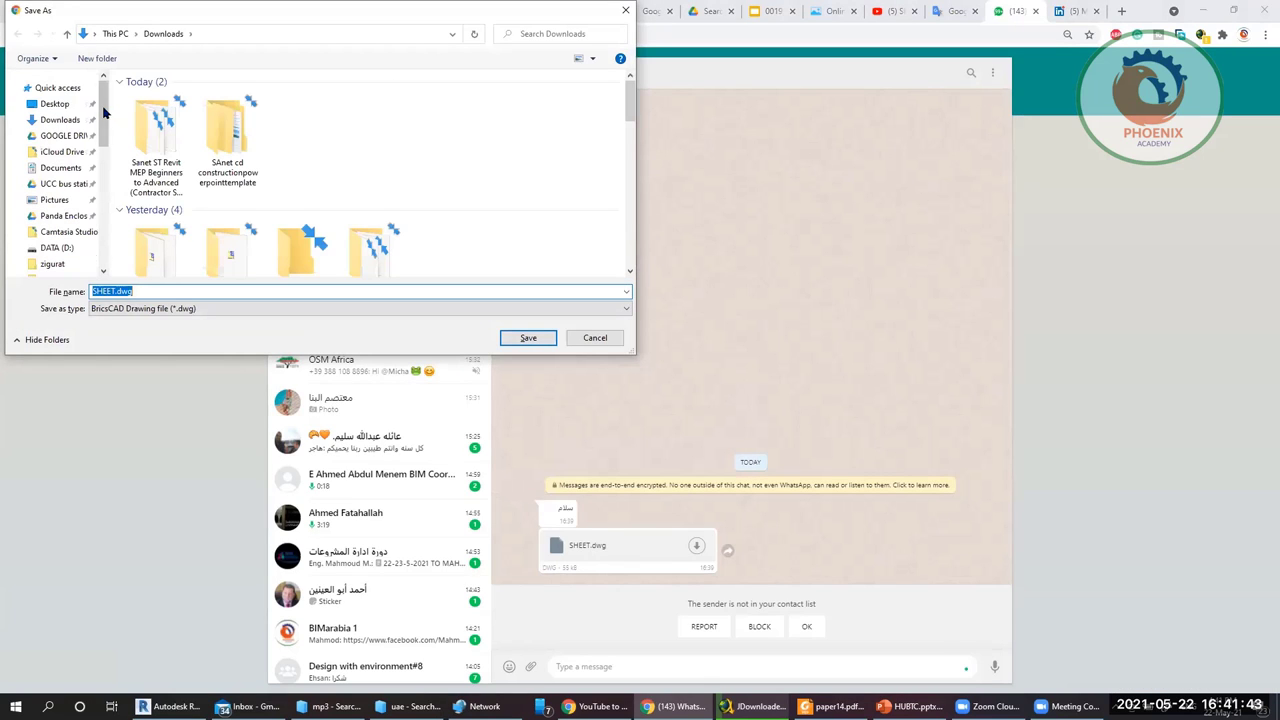
pyautogui.click(55, 104)
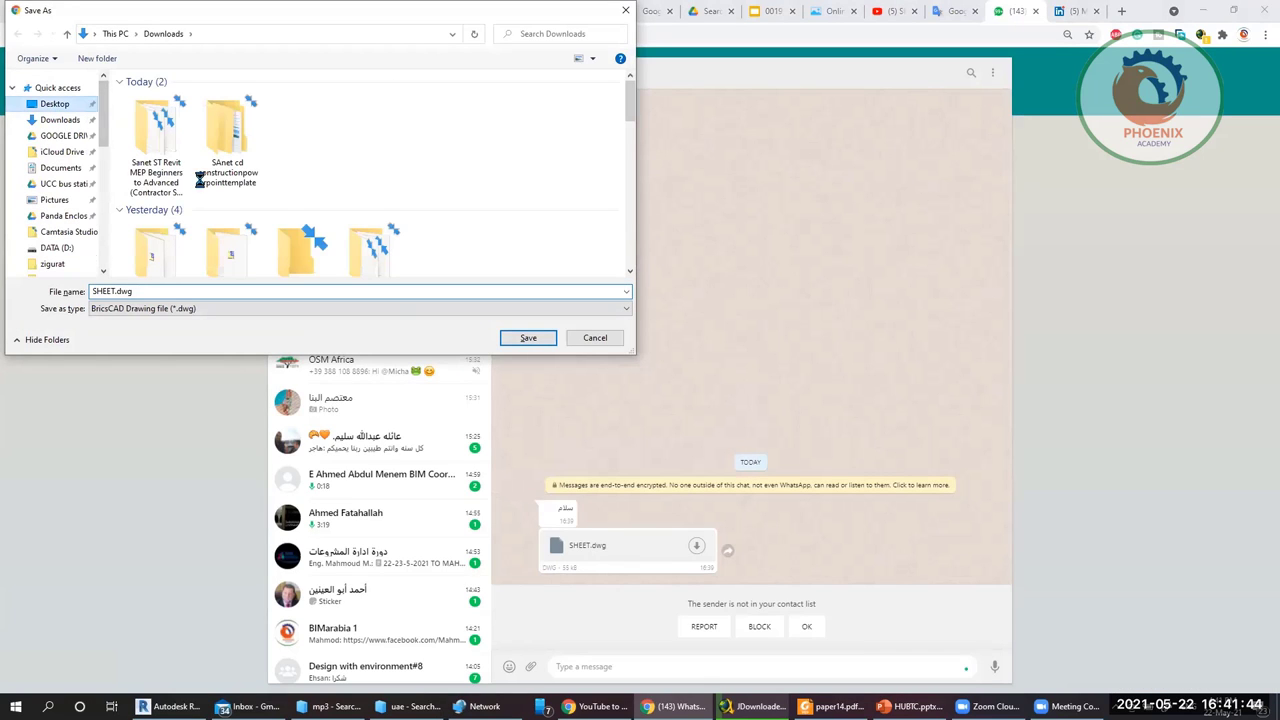
pyautogui.click(527, 338)
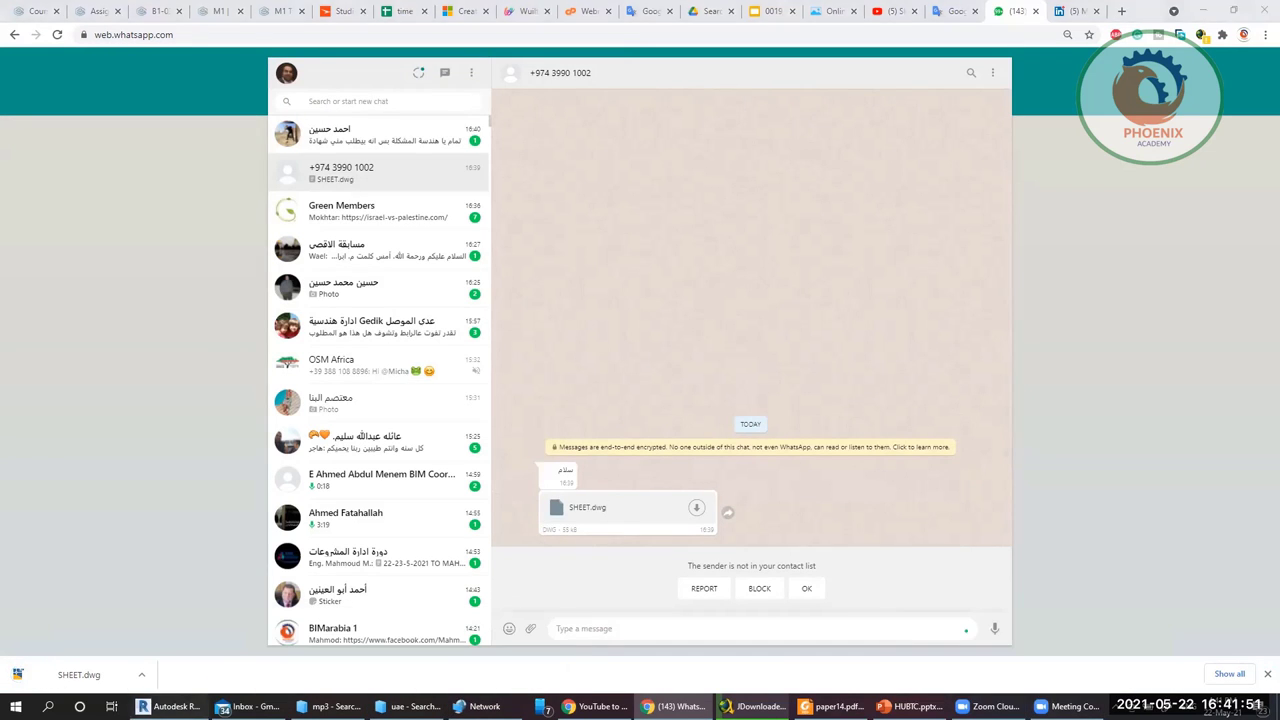
# - Return to the A1 metric title block family in Revit and start Import CAD
pyautogui.click(170, 706)
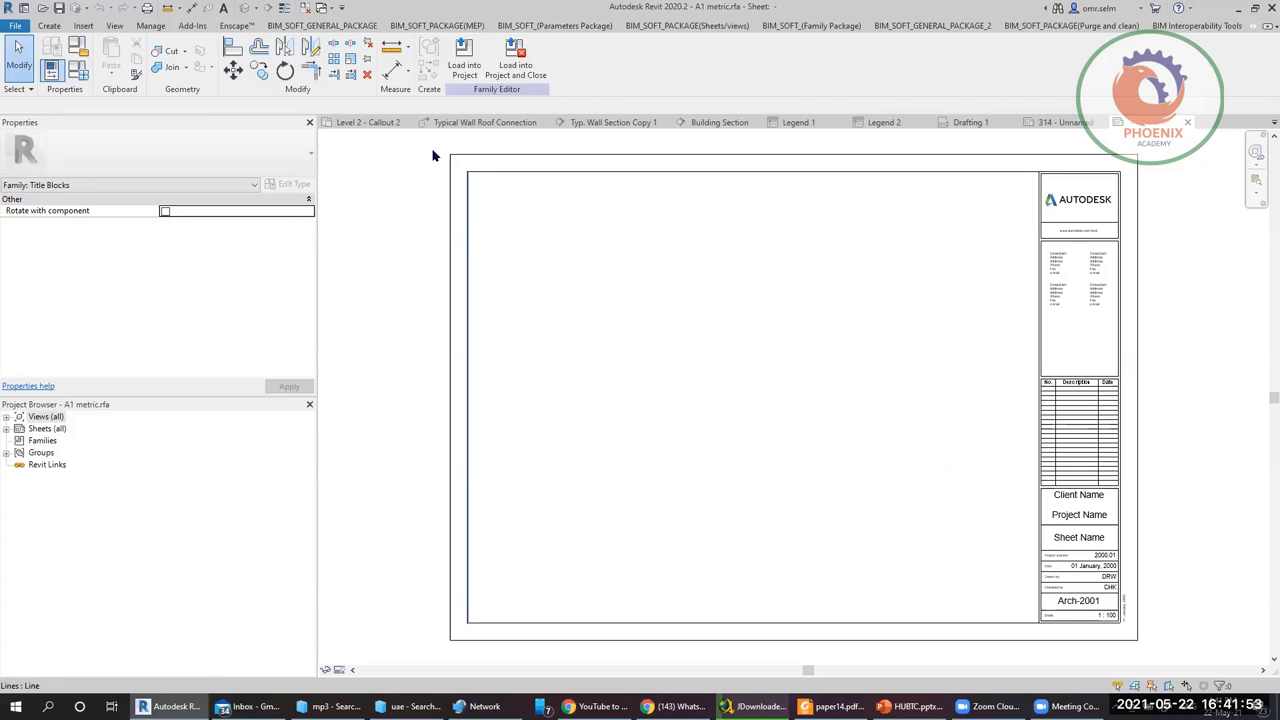
pyautogui.click(85, 26)
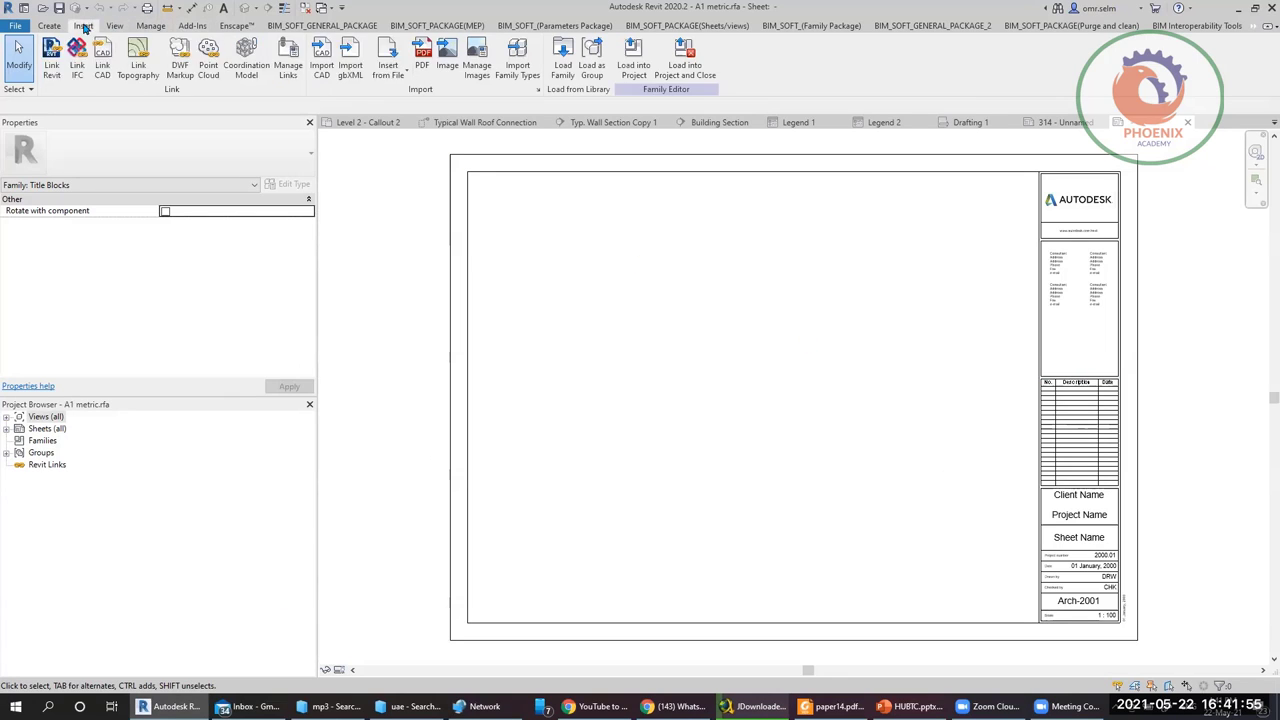
pyautogui.click(321, 66)
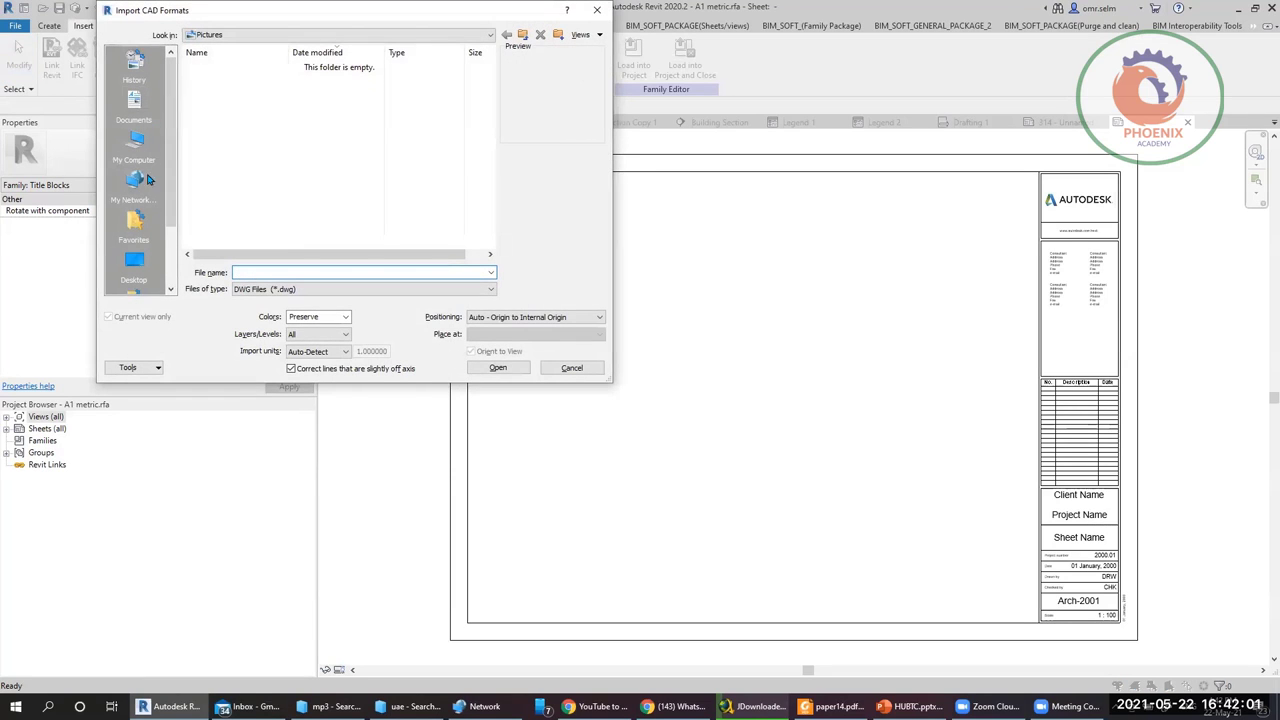
# - Select SHEET.dwg on the Desktop in Import CAD Formats and open it for import
pyautogui.click(140, 264)
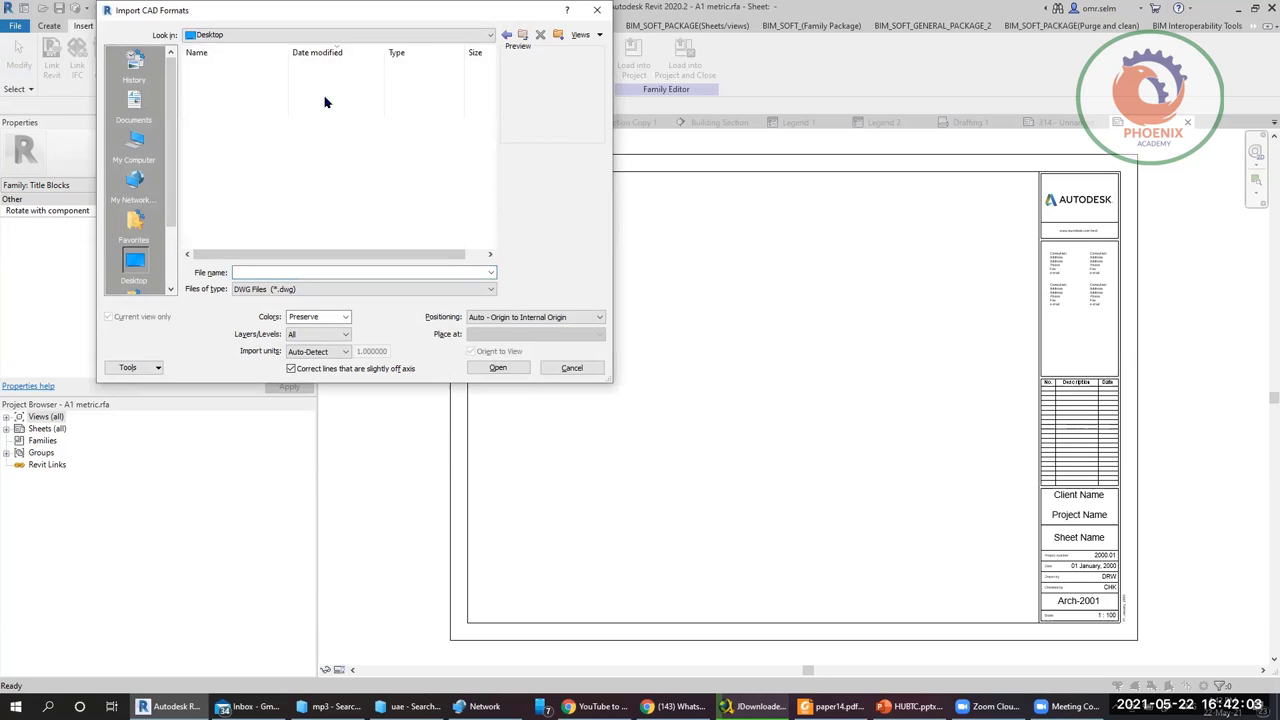
pyautogui.click(401, 232)
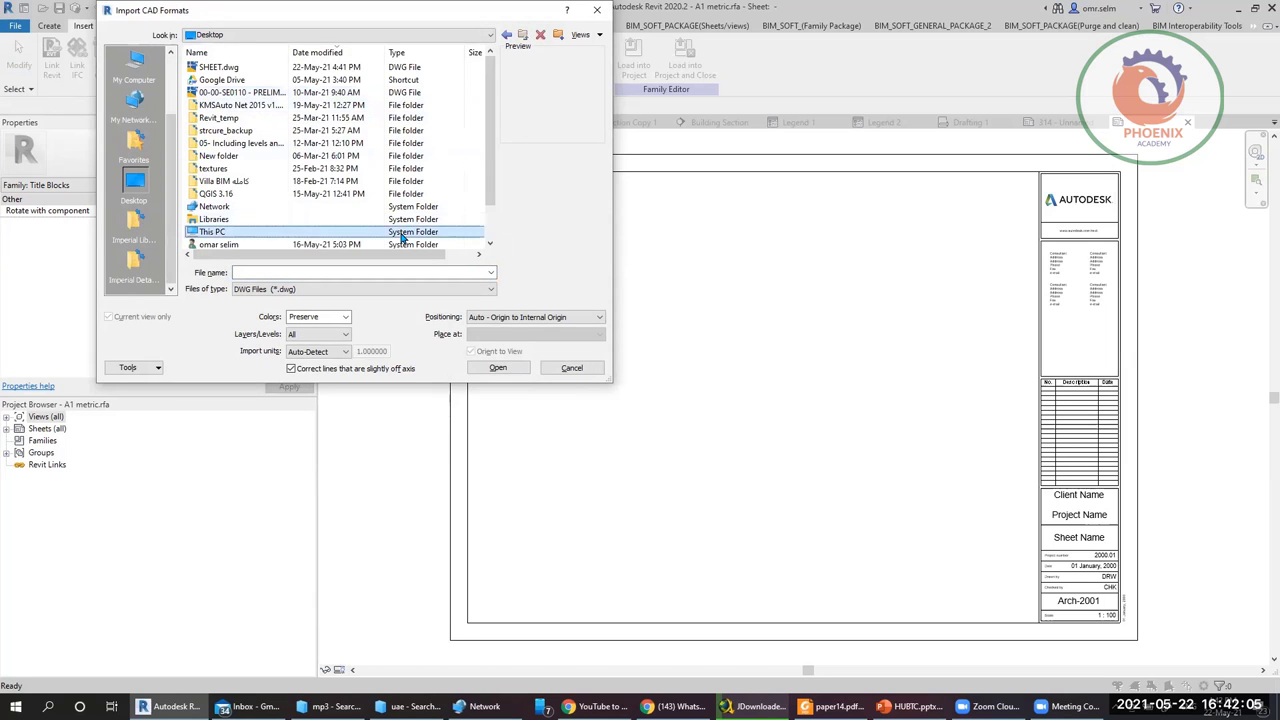
pyautogui.scroll(-1, 330, 170)
pyautogui.scroll(1, 268, 108)
pyautogui.click(216, 67)
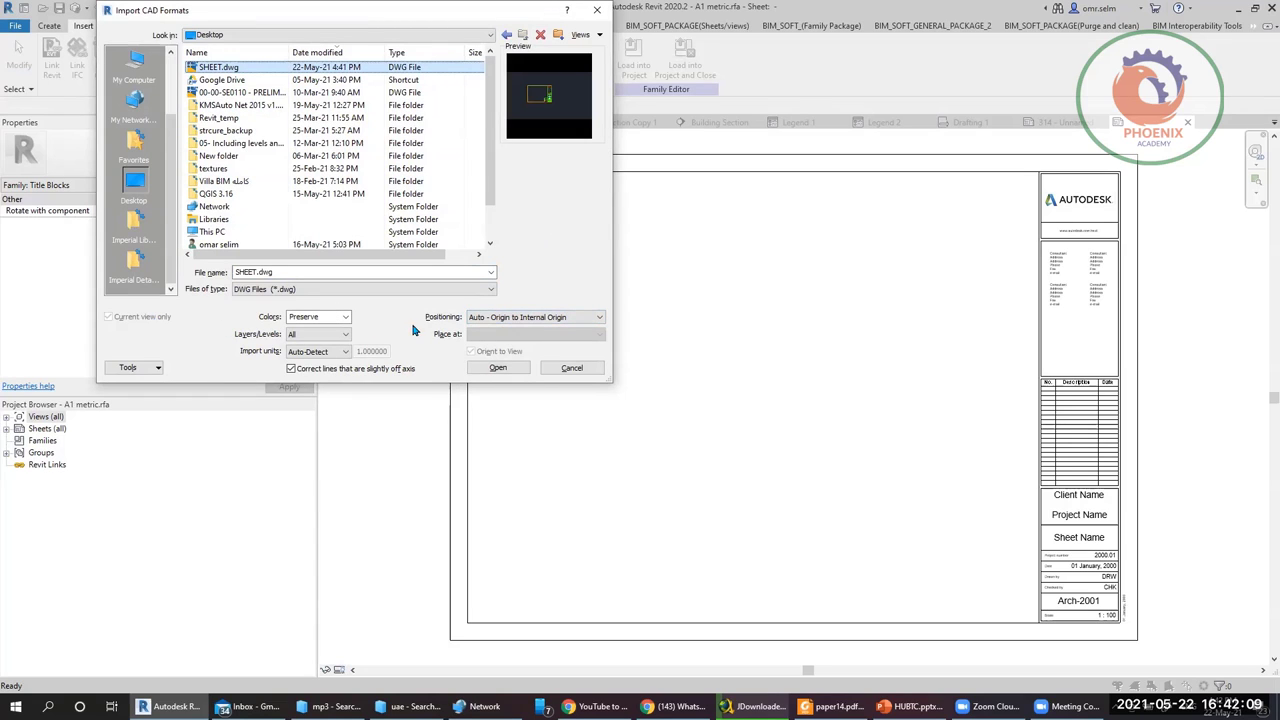
pyautogui.click(541, 324)
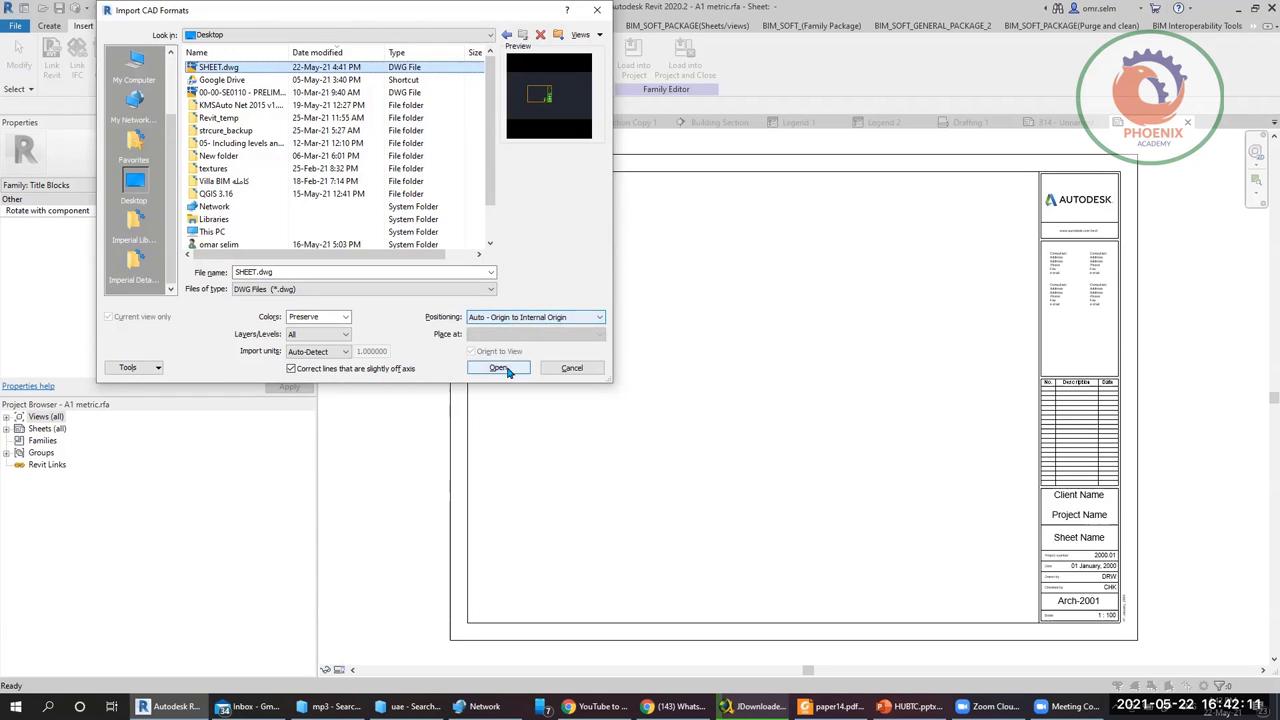
pyautogui.click(505, 369)
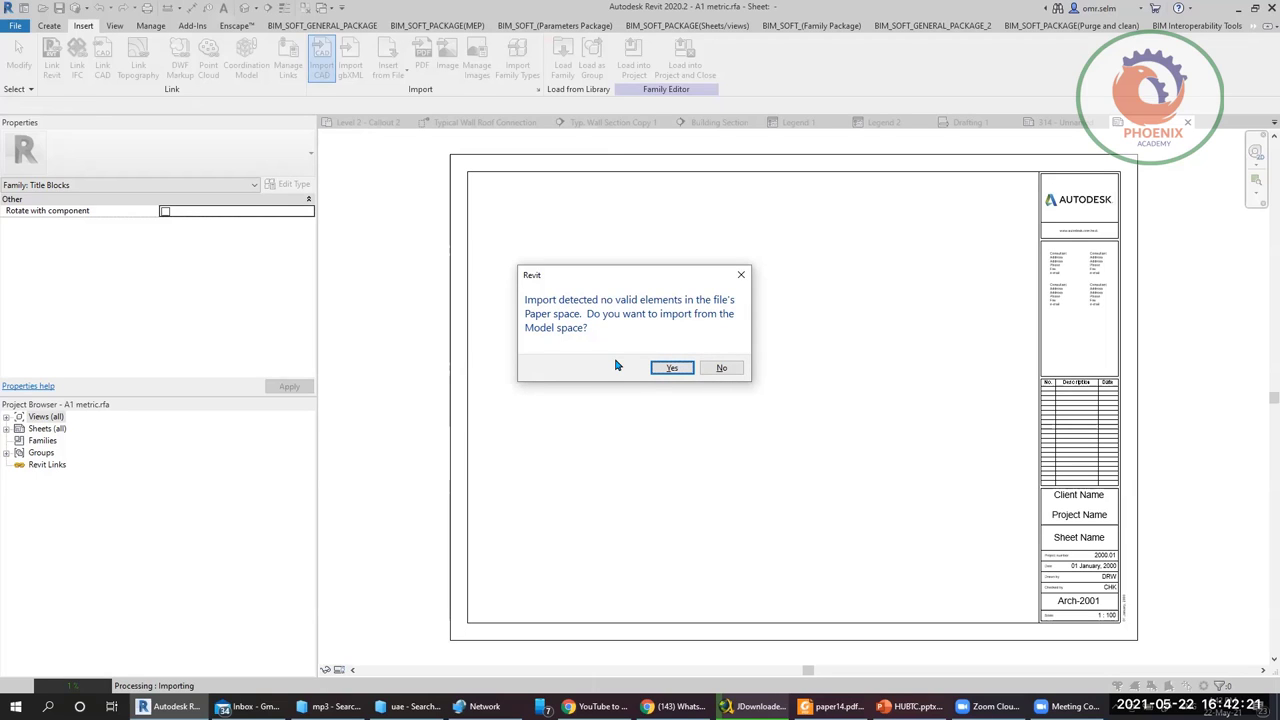
# - Import SHEET.dwg from Model space instead of Paper space
pyautogui.click(673, 368)
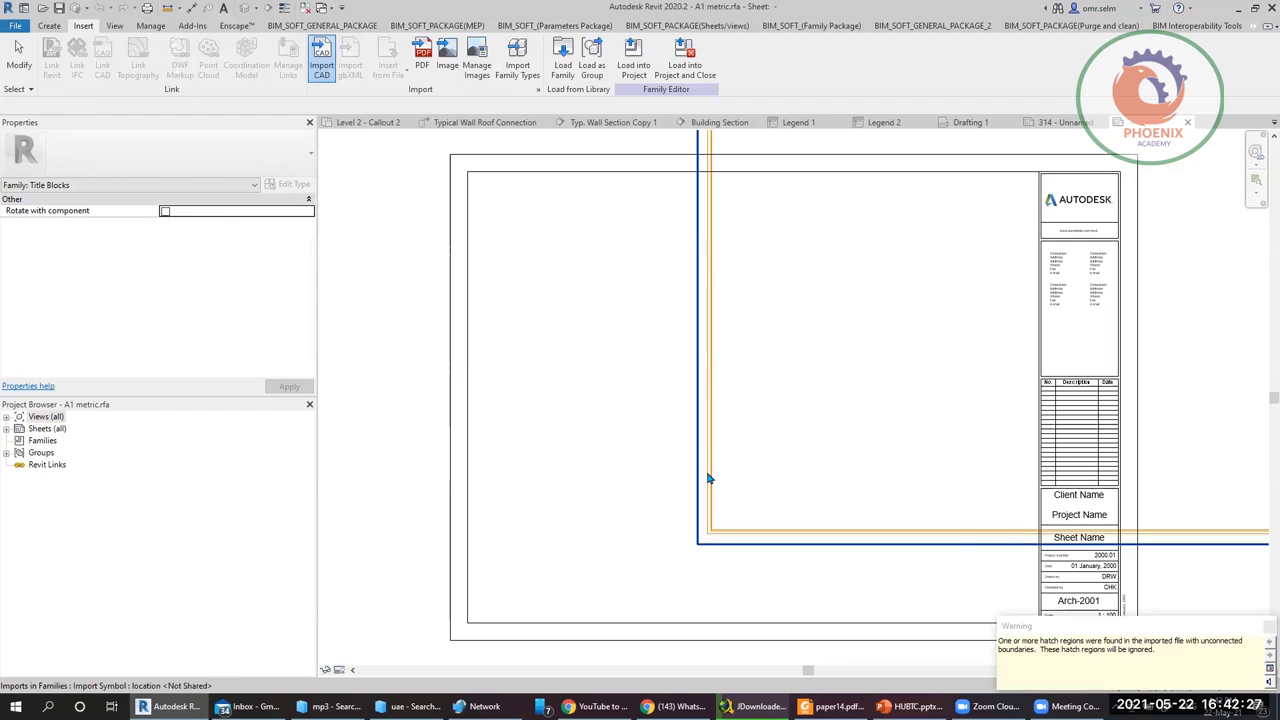
pyautogui.scroll(-2, 708, 479)
pyautogui.scroll(-1, 708, 479)
pyautogui.scroll(-3, 710, 481)
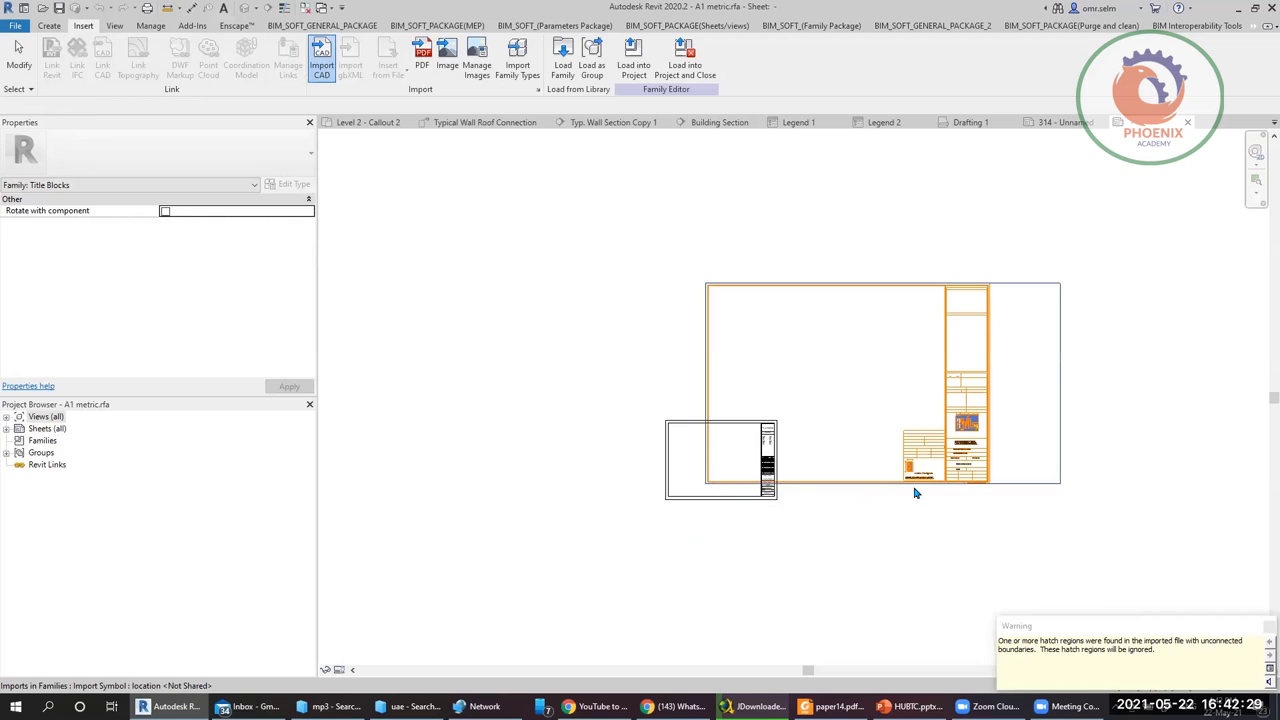
pyautogui.scroll(2, 851, 511)
pyautogui.scroll(1, 811, 494)
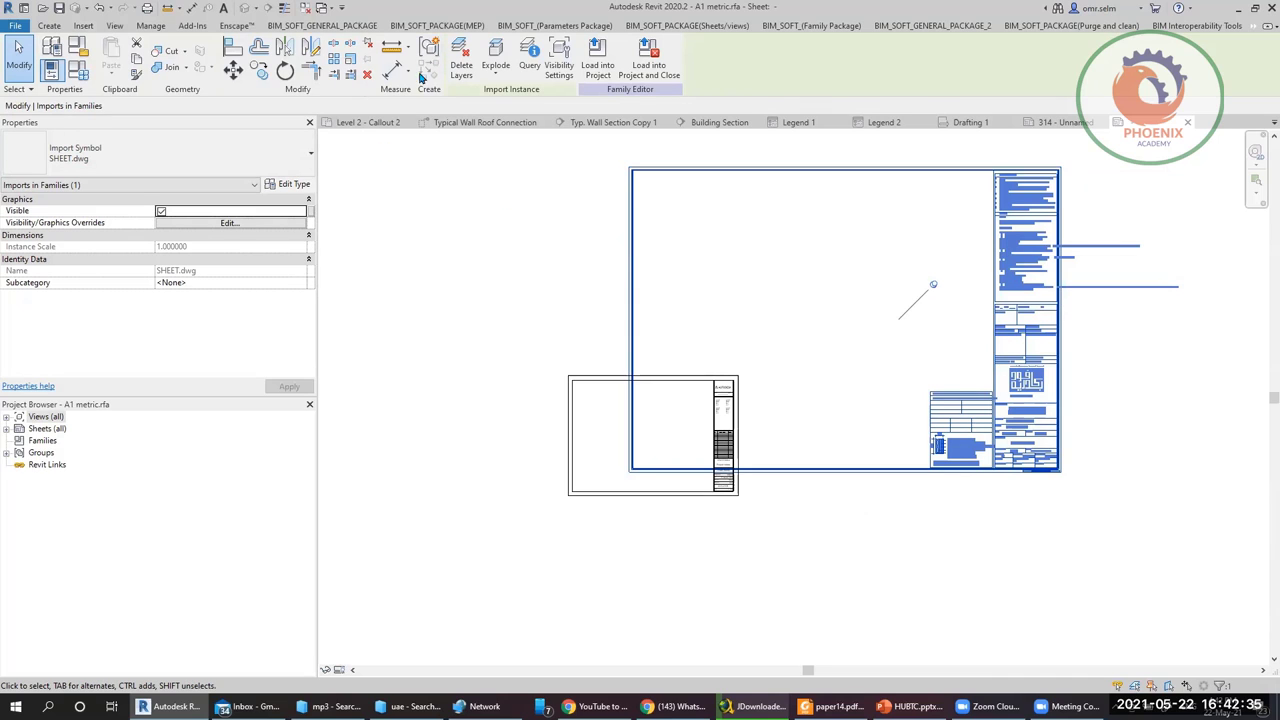
# - Unpin the imported drawing and move its corner onto the sheet border's lower-left corner
pyautogui.click(367, 47)
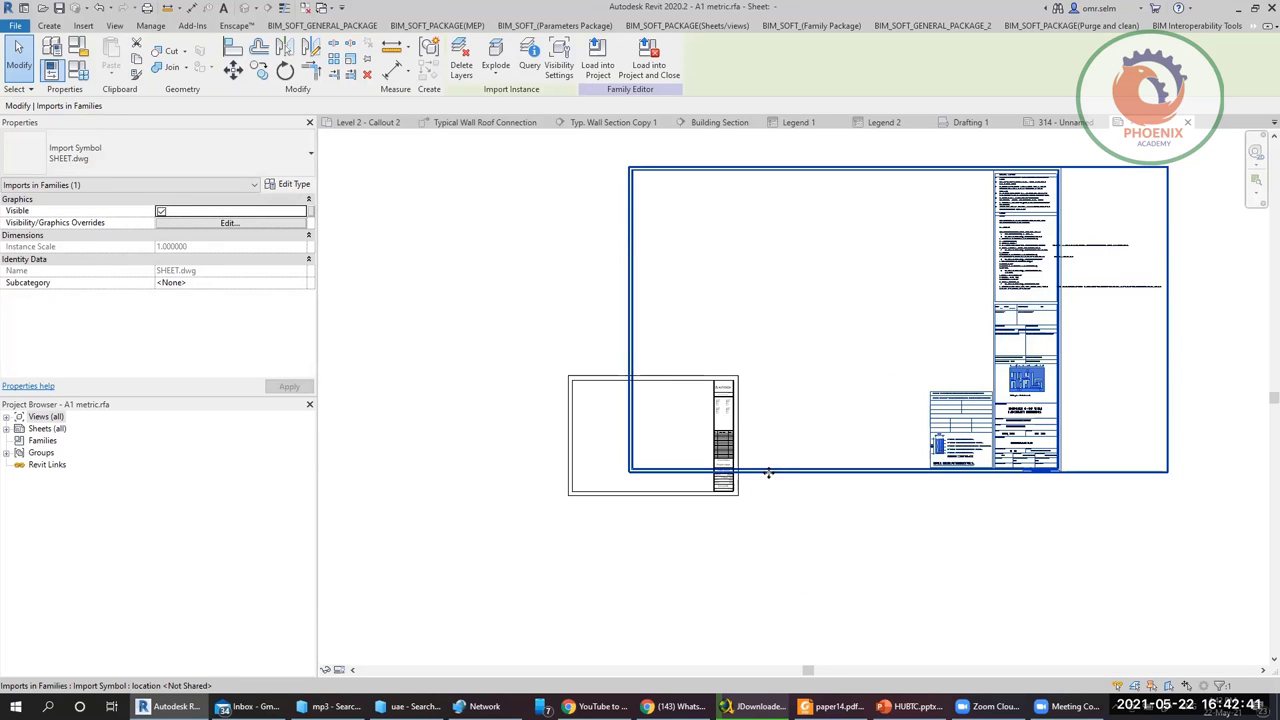
pyautogui.click(233, 69)
pyautogui.scroll(4, 590, 471)
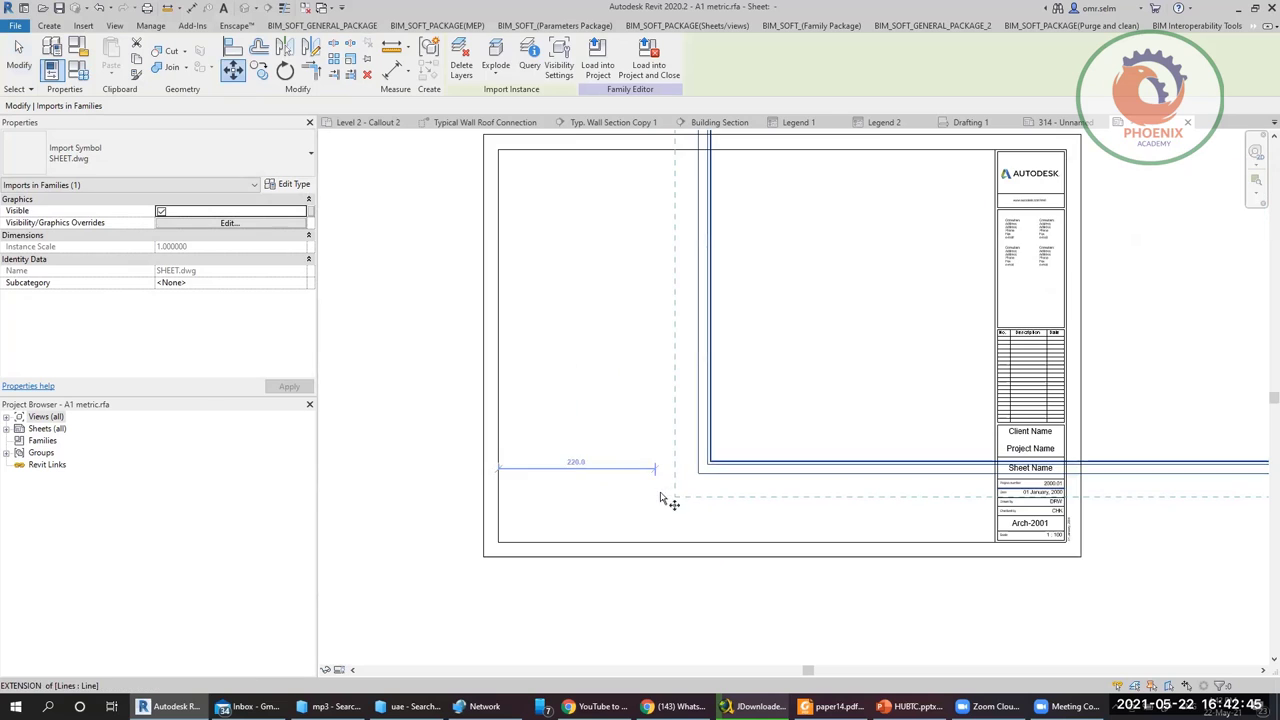
pyautogui.click(662, 500)
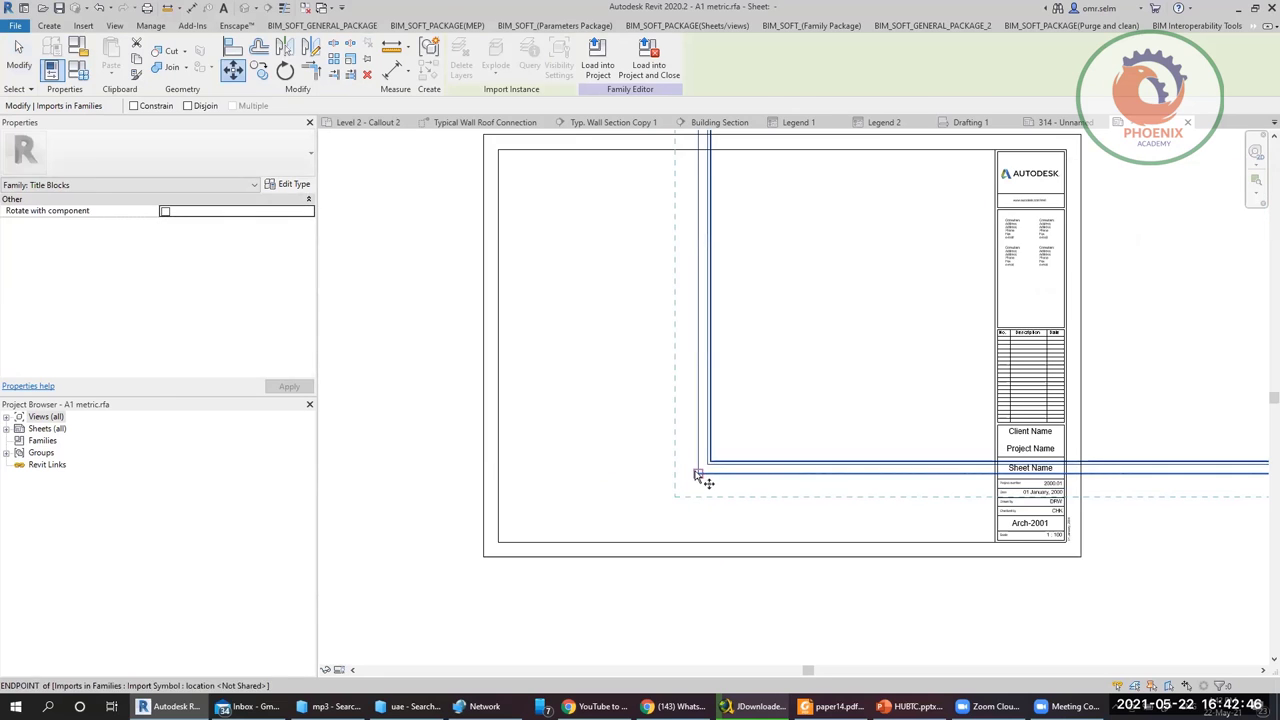
pyautogui.click(360, 416)
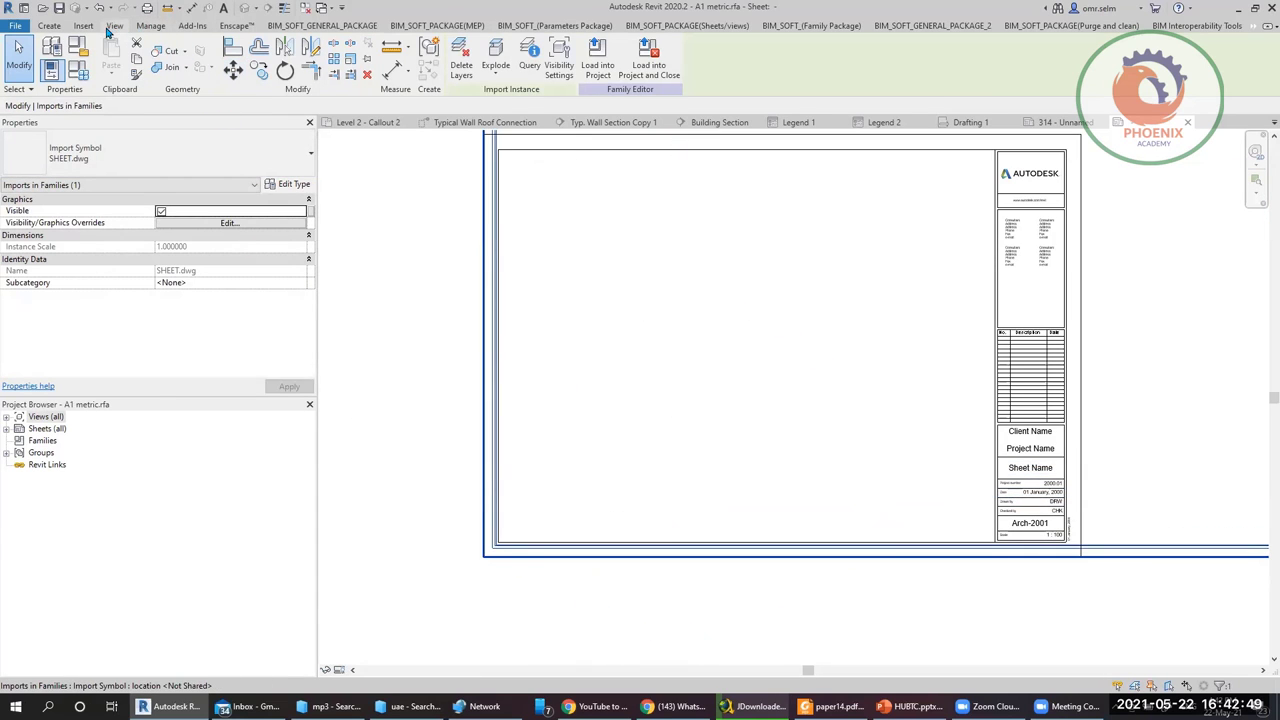
pyautogui.click(88, 26)
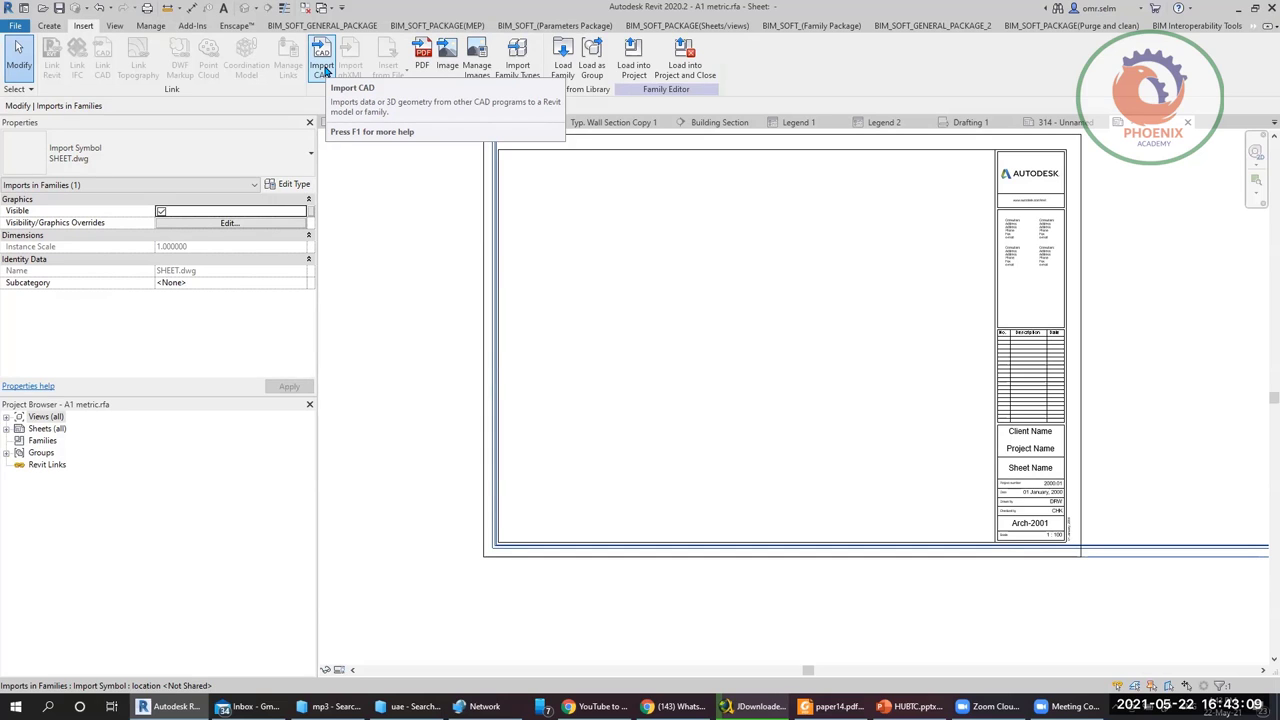
# - Move the original A1 title block linework off to the left, clear of SHEET.dwg
pyautogui.click(705, 316)
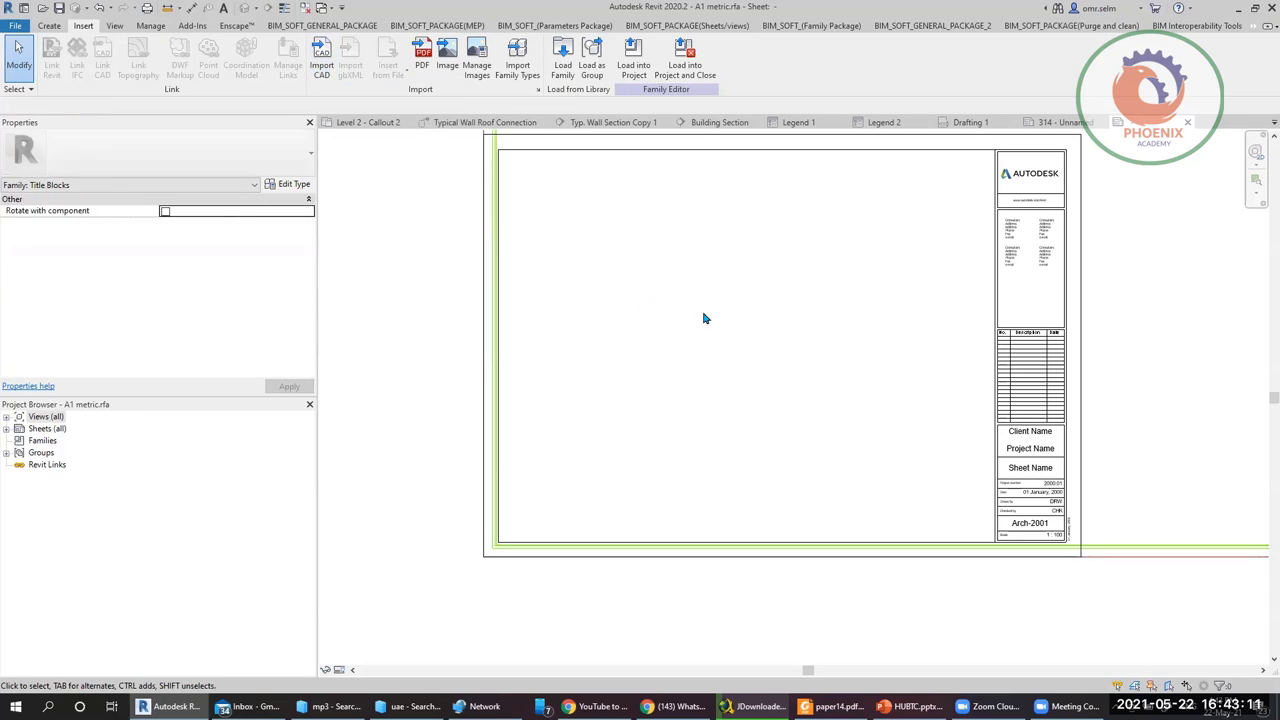
pyautogui.scroll(-3, 588, 300)
pyautogui.scroll(-2, 588, 300)
pyautogui.moveTo(502, 189); pyautogui.dragTo(916, 522)
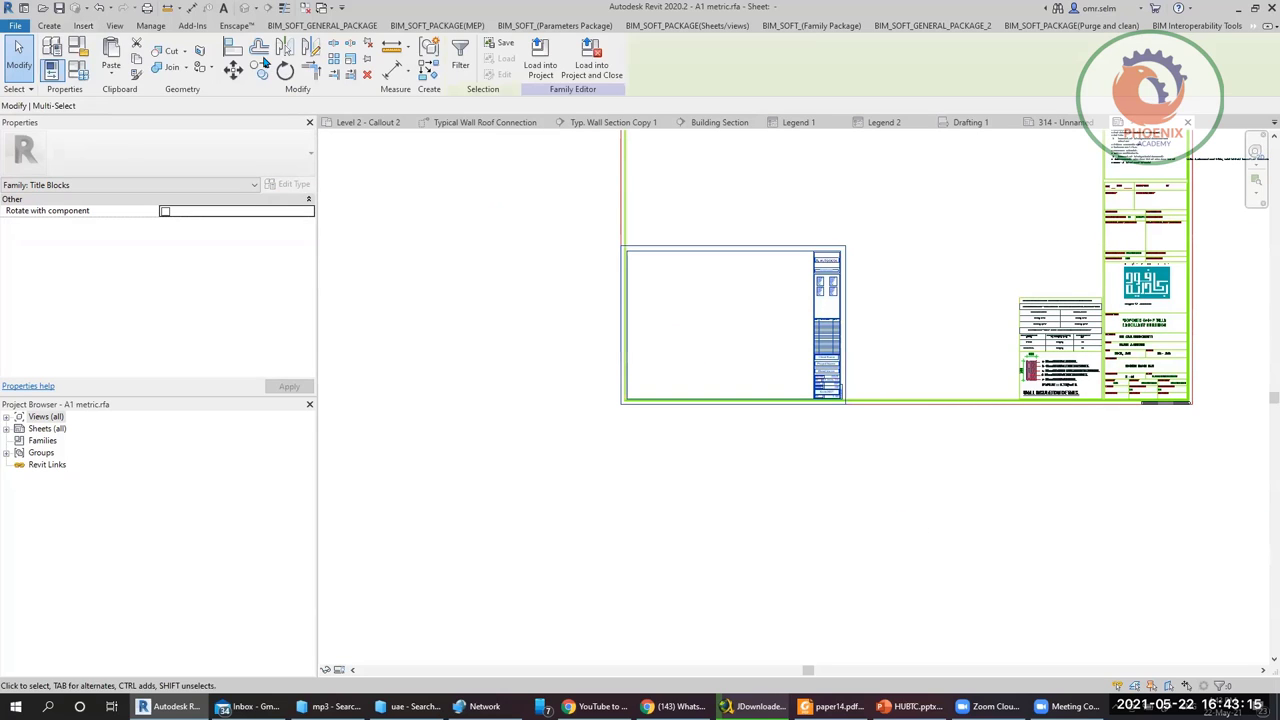
pyautogui.click(240, 76)
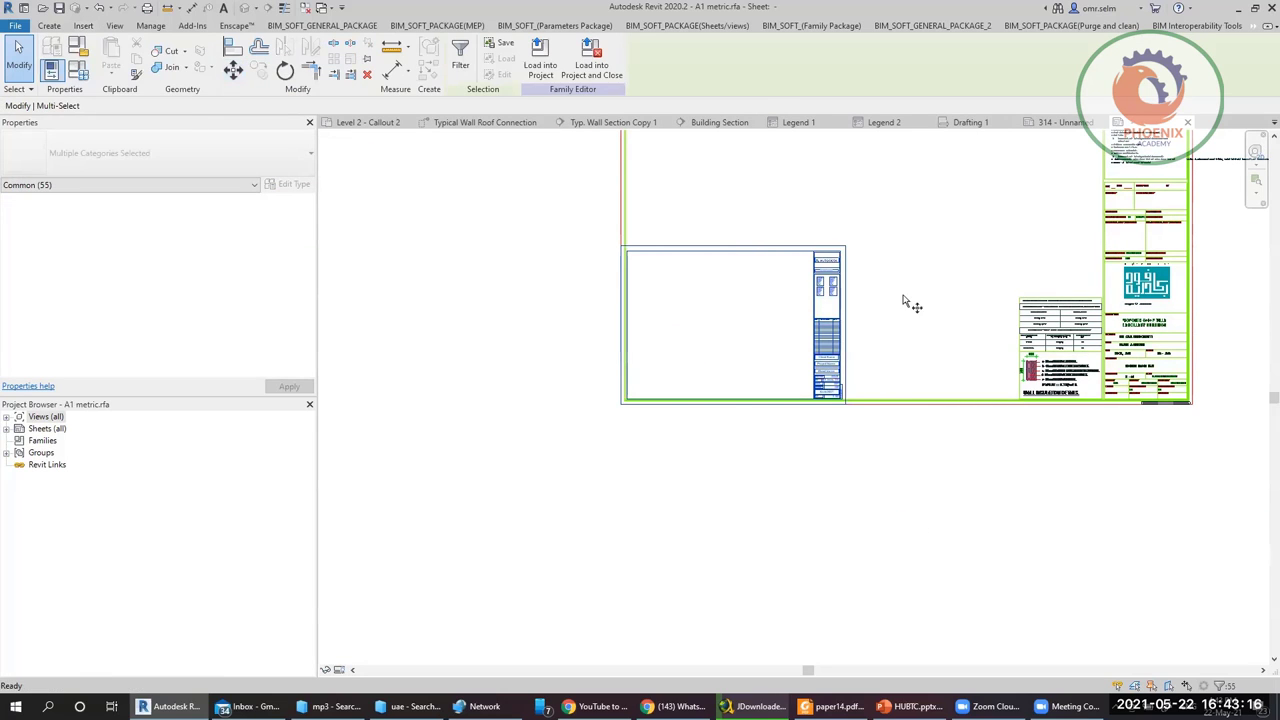
pyautogui.click(851, 257)
pyautogui.click(570, 250)
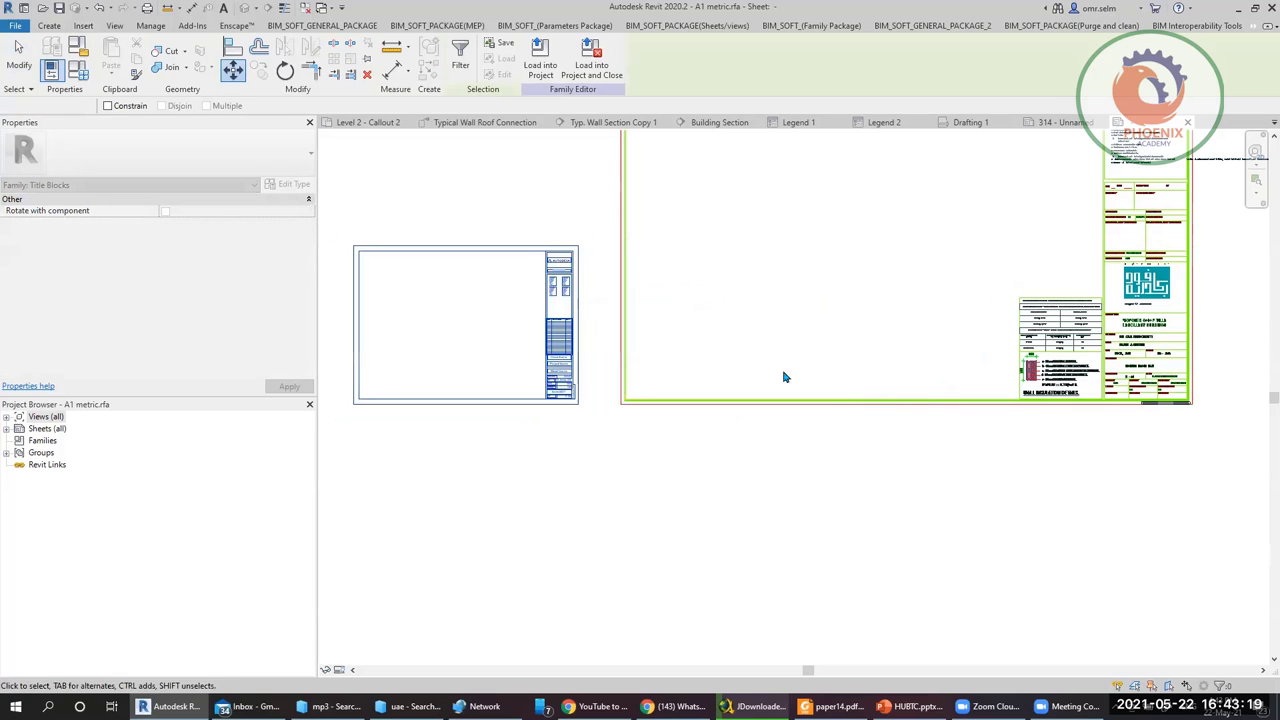
# - Select the imported SHEET.dwg drawing to scale it
pyautogui.scroll(-3, 803, 446)
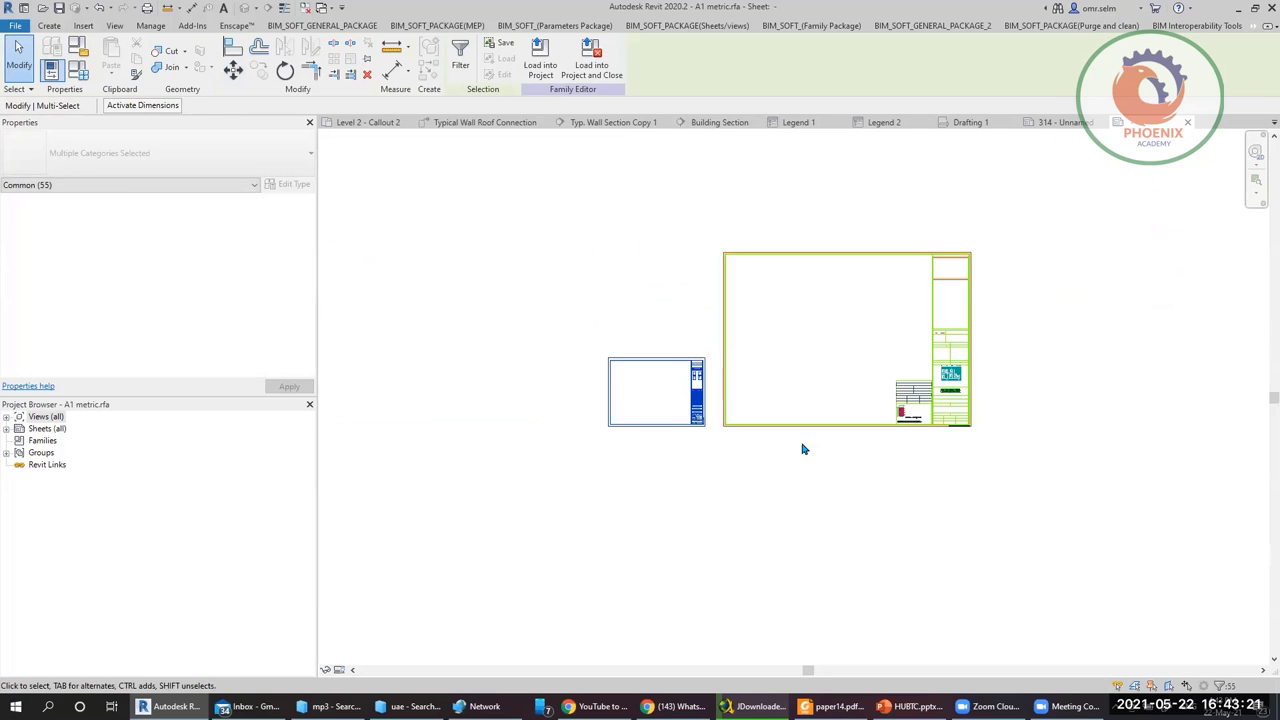
pyautogui.click(938, 344)
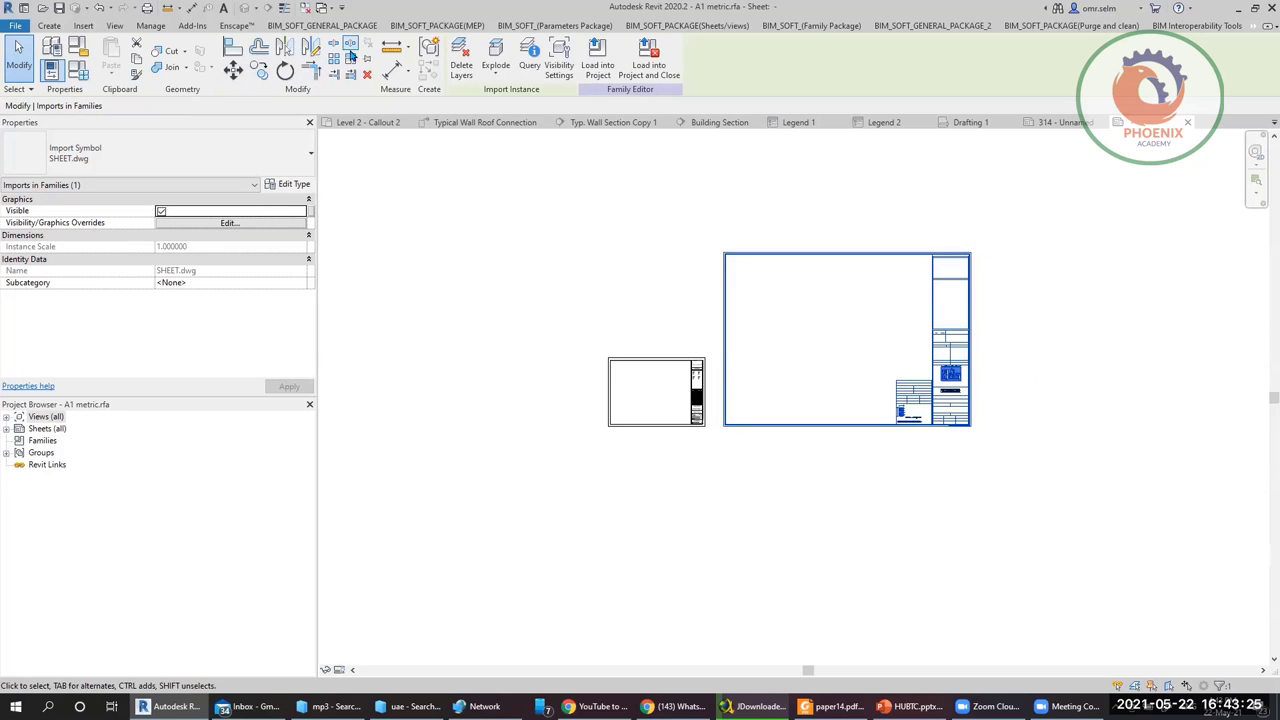
pyautogui.click(350, 60)
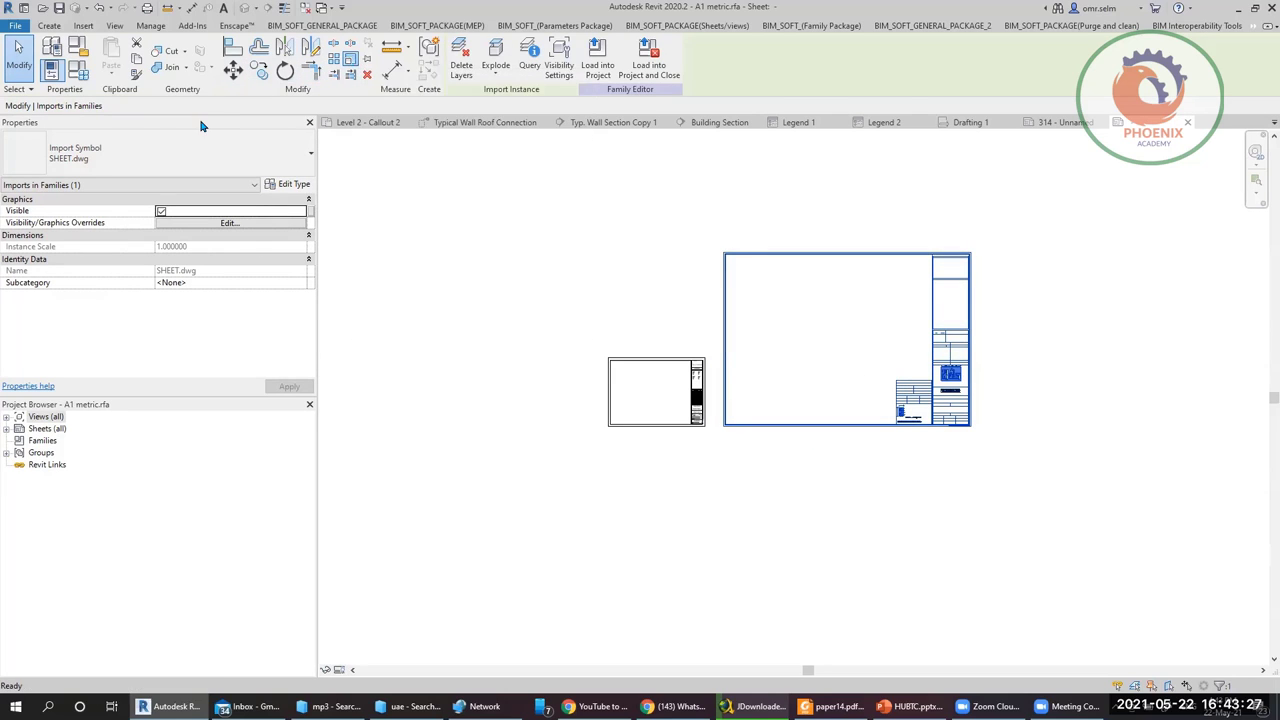
# - Try a 0.25 numerical scale about the lower-left corner, then undo it
pyautogui.click(216, 107)
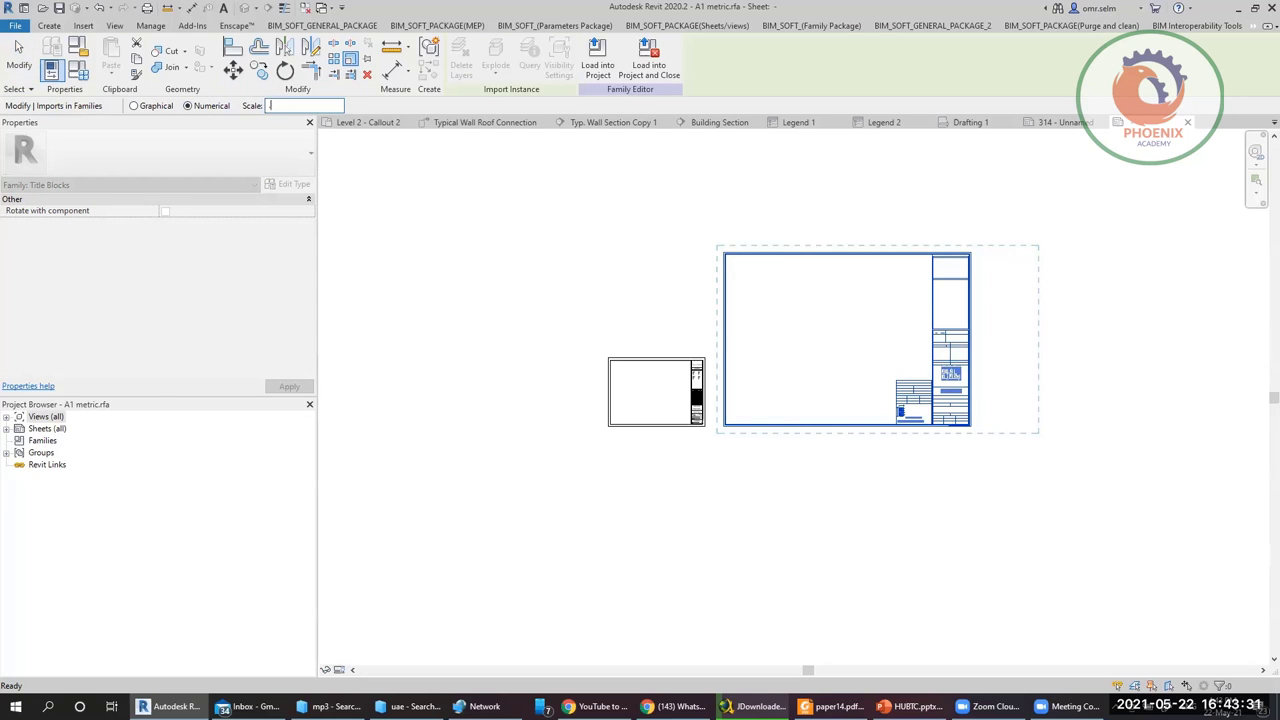
pyautogui.write('.25')
pyautogui.press('Return')
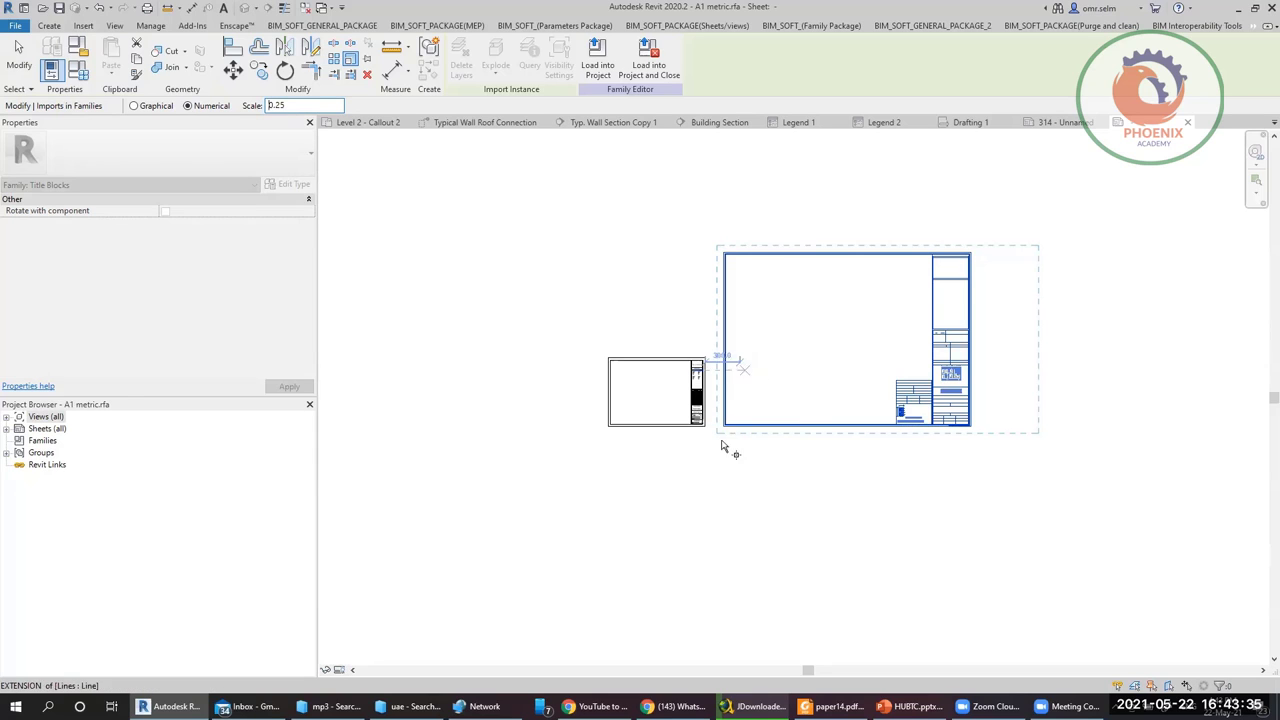
pyautogui.click(723, 426)
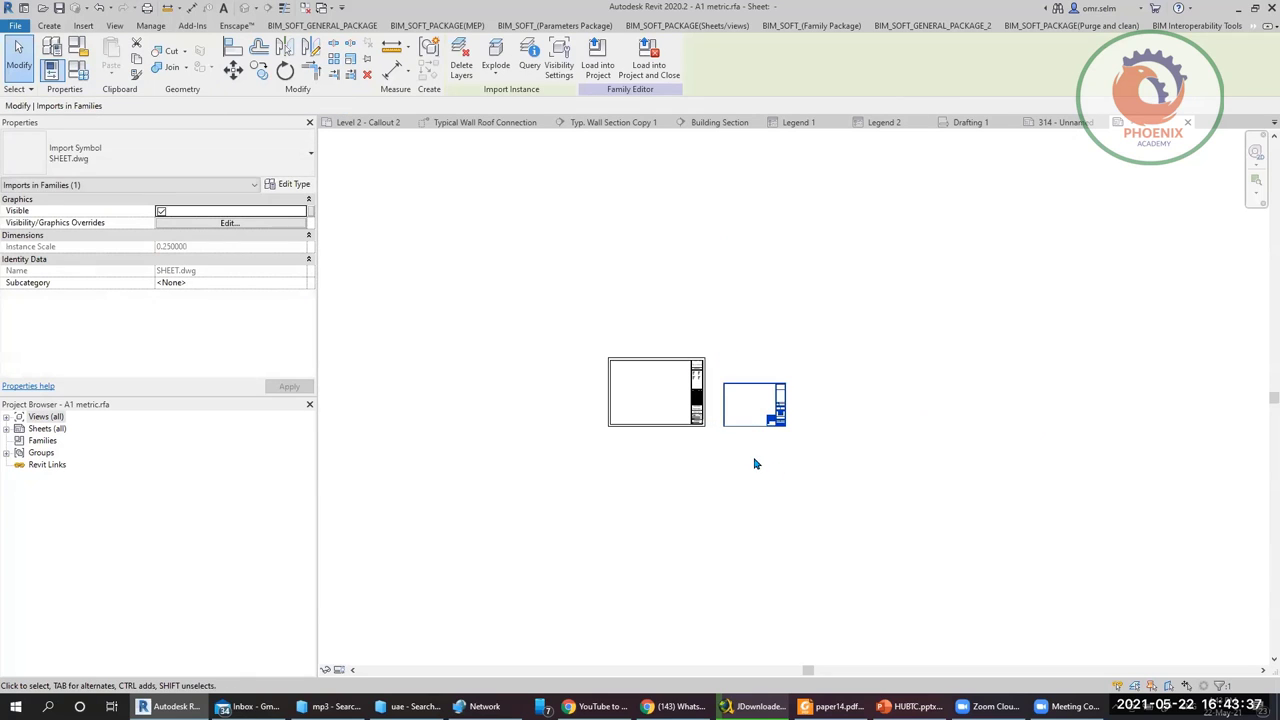
pyautogui.scroll(3, 757, 459)
pyautogui.hotkey('ctrl', 'z')
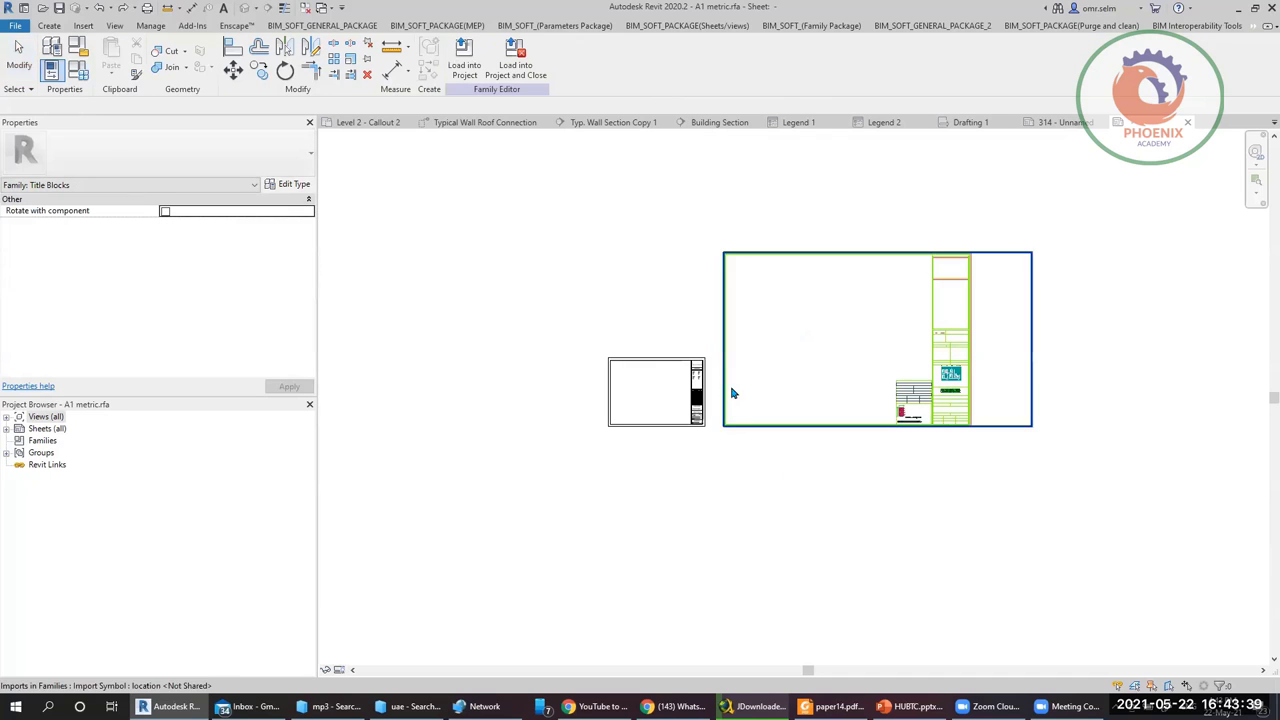
# - Rescale the SHEET.dwg import numerically to 0.4 about its lower-left corner
pyautogui.click(350, 58)
pyautogui.click(219, 107)
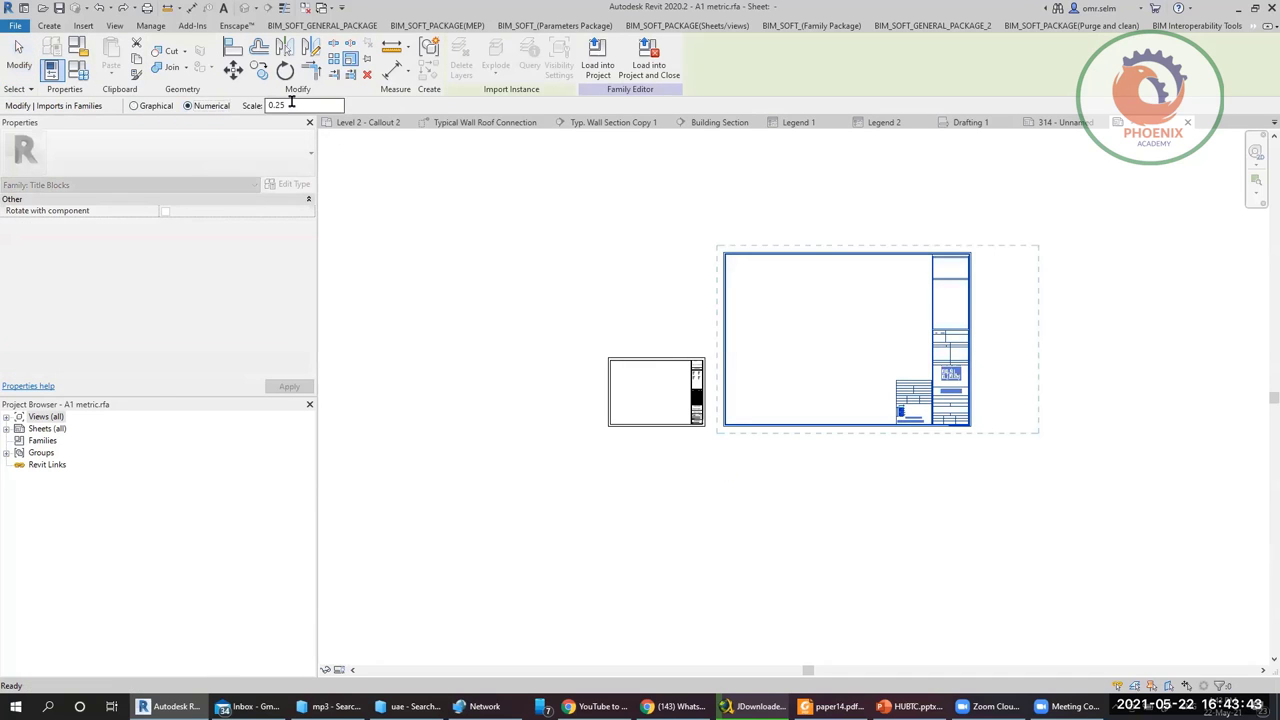
pyautogui.write('4')
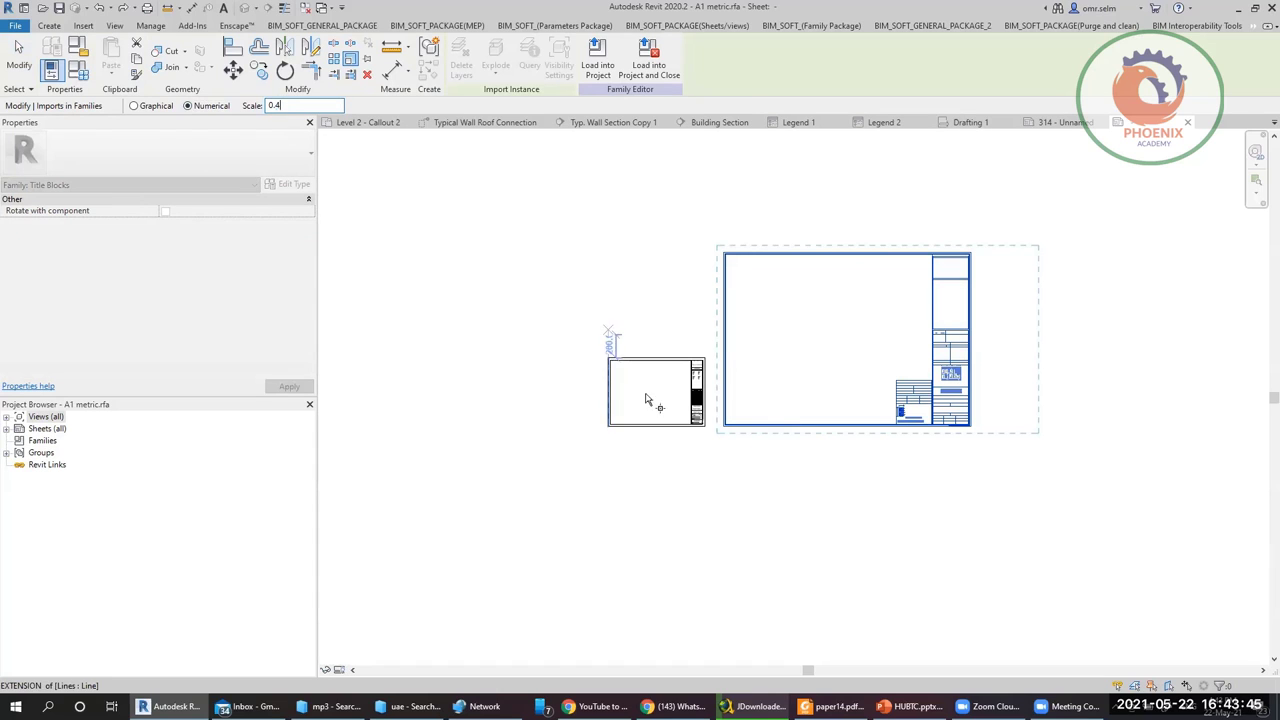
pyautogui.click(718, 432)
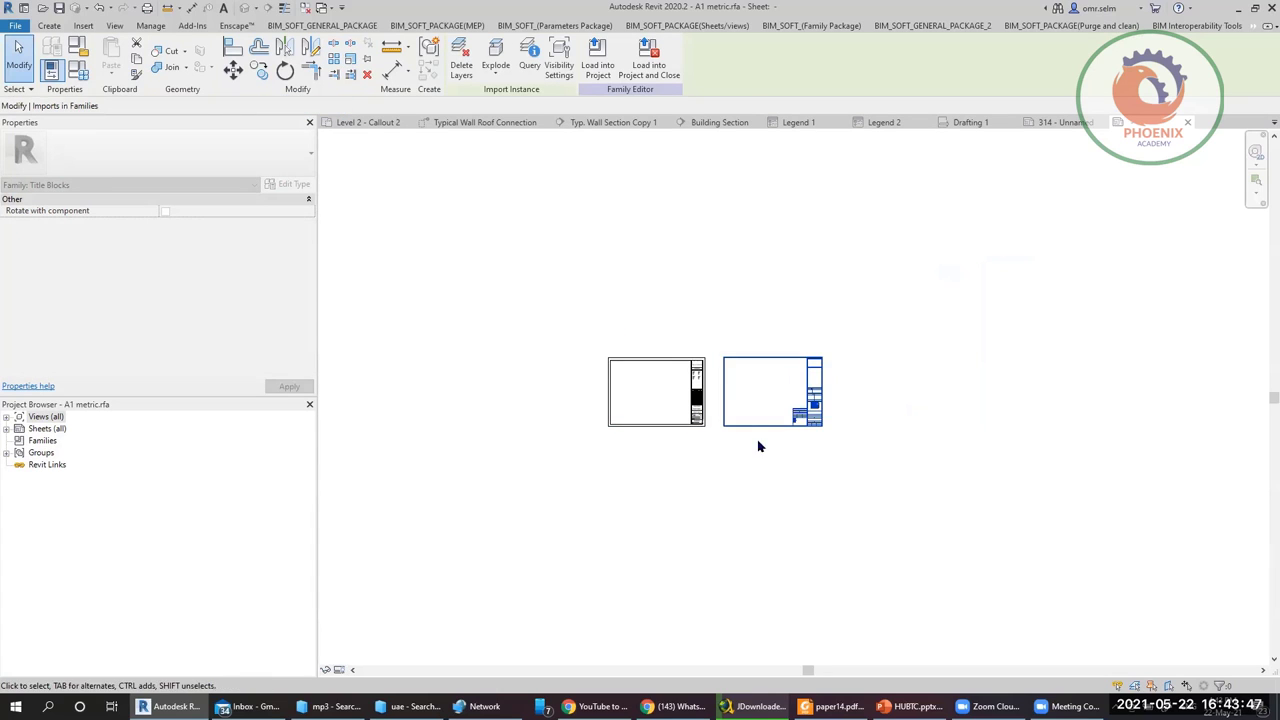
pyautogui.scroll(5, 765, 400)
pyautogui.scroll(1, 765, 400)
pyautogui.click(1154, 318)
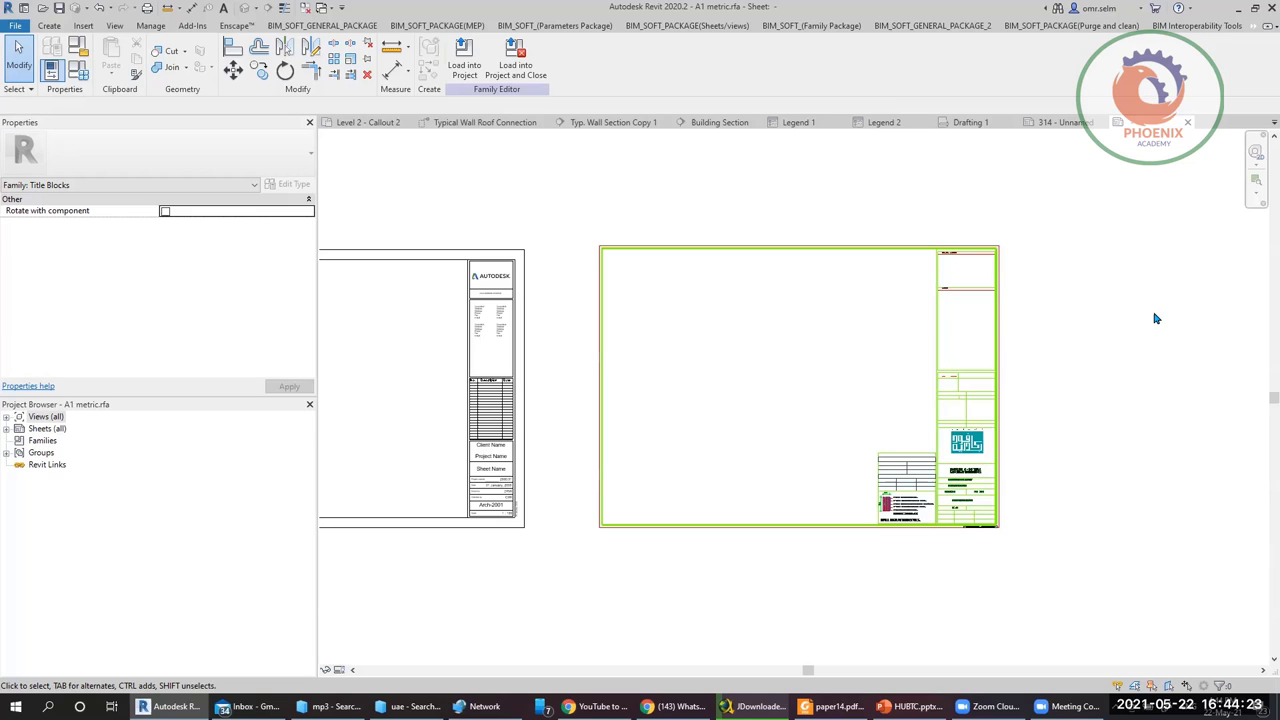
pyautogui.click(957, 480)
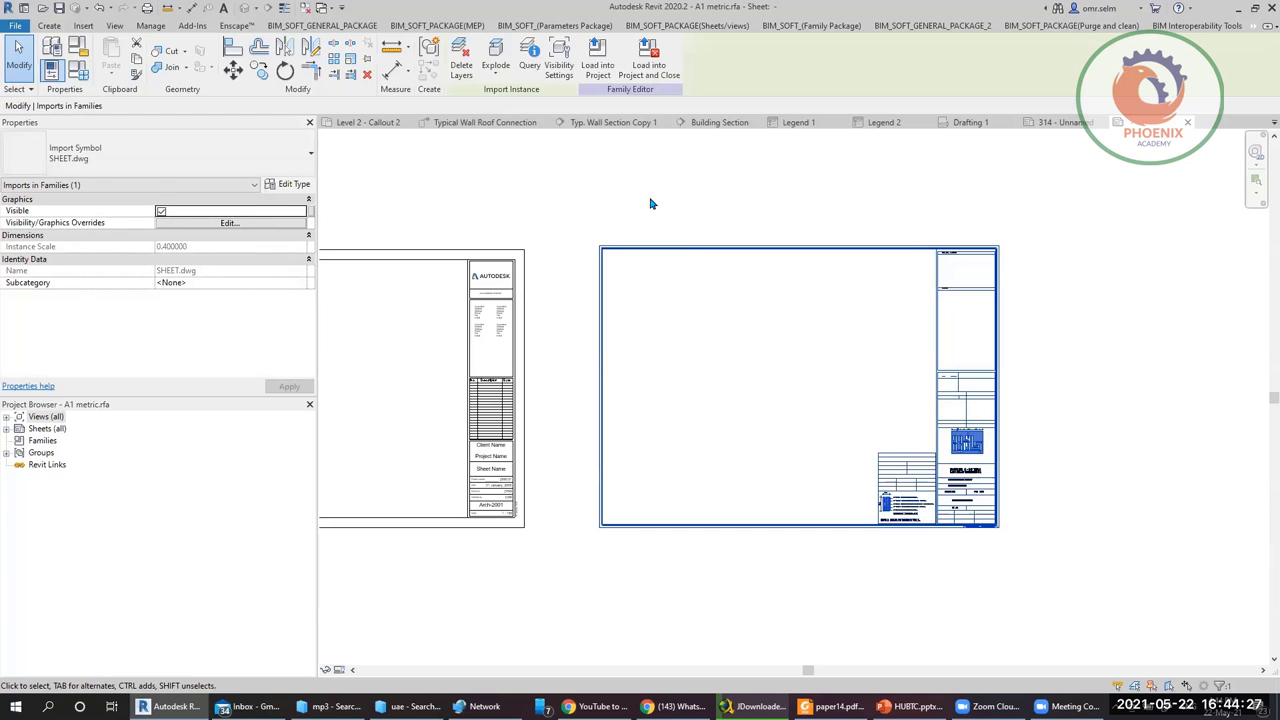
pyautogui.click(495, 50)
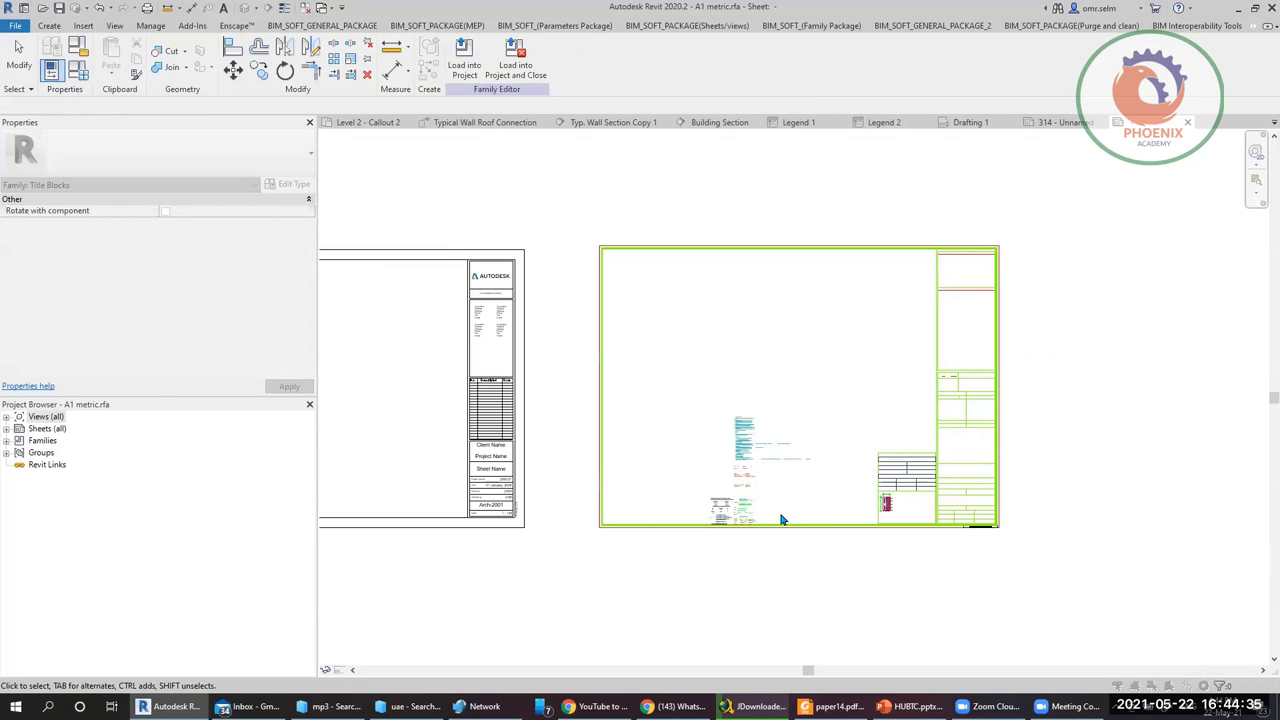
pyautogui.scroll(2, 780, 517)
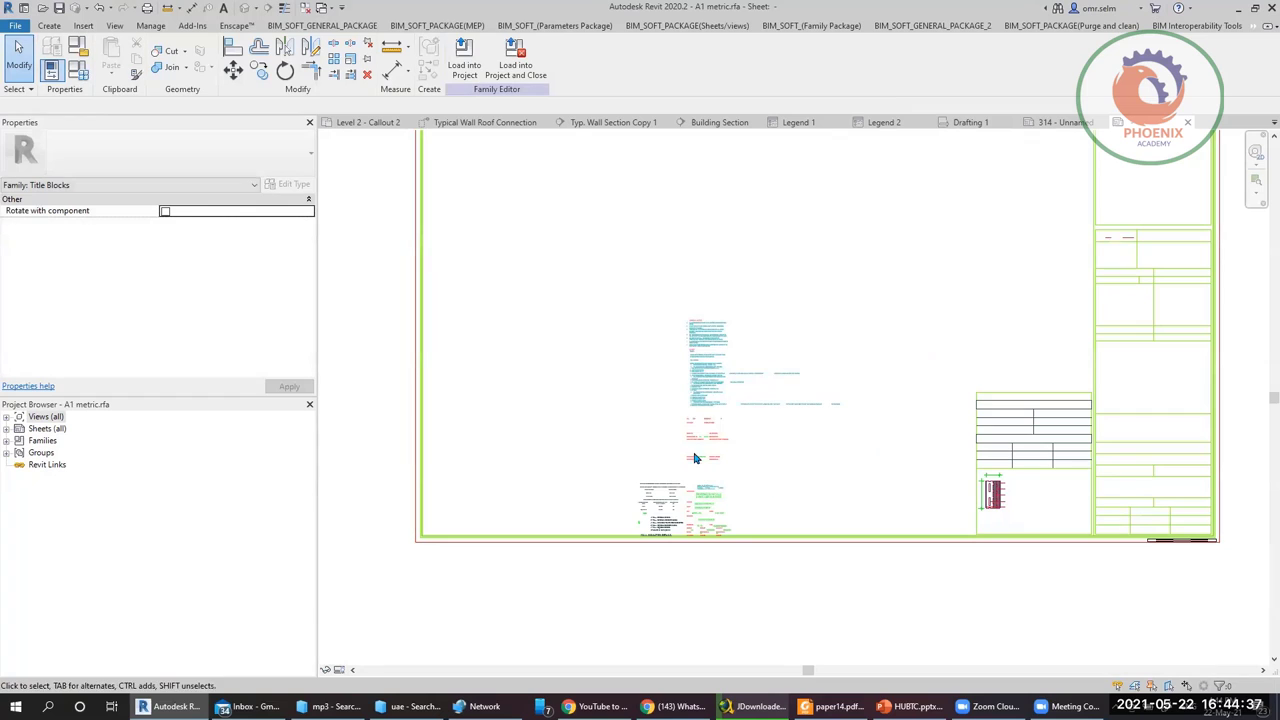
pyautogui.scroll(-2, 624, 400)
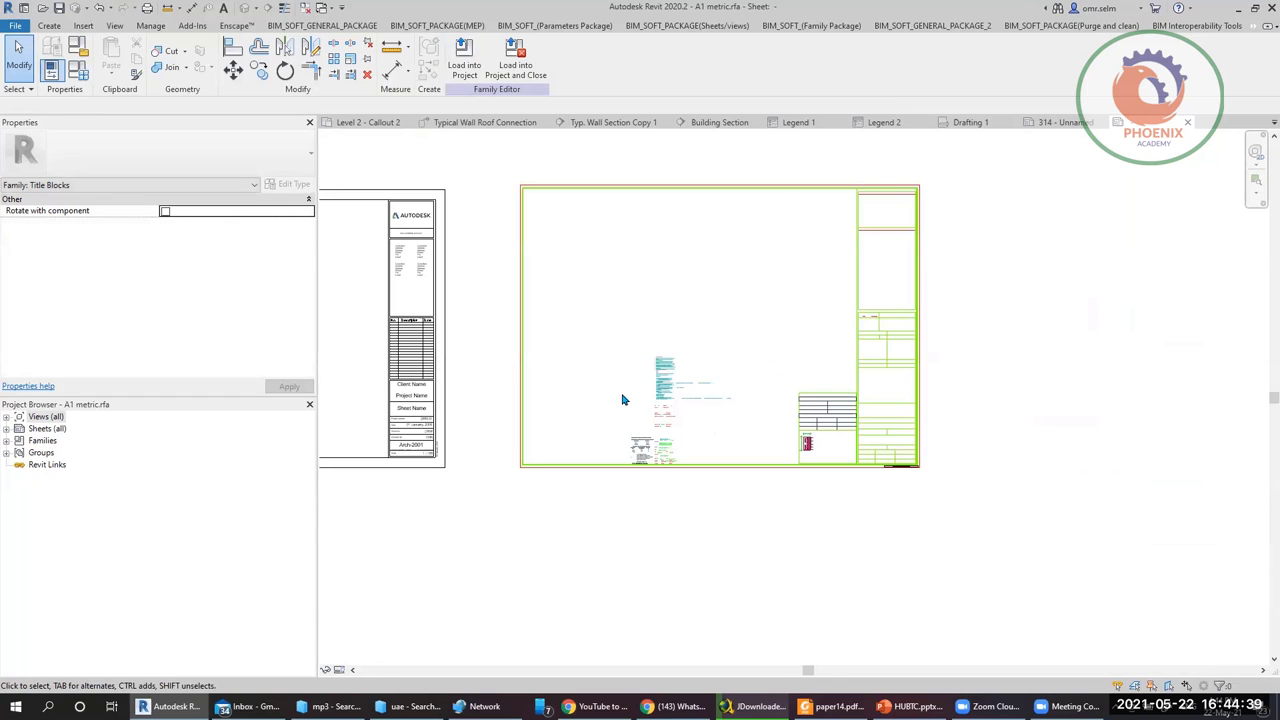
pyautogui.hotkey('ctrl', 'z')
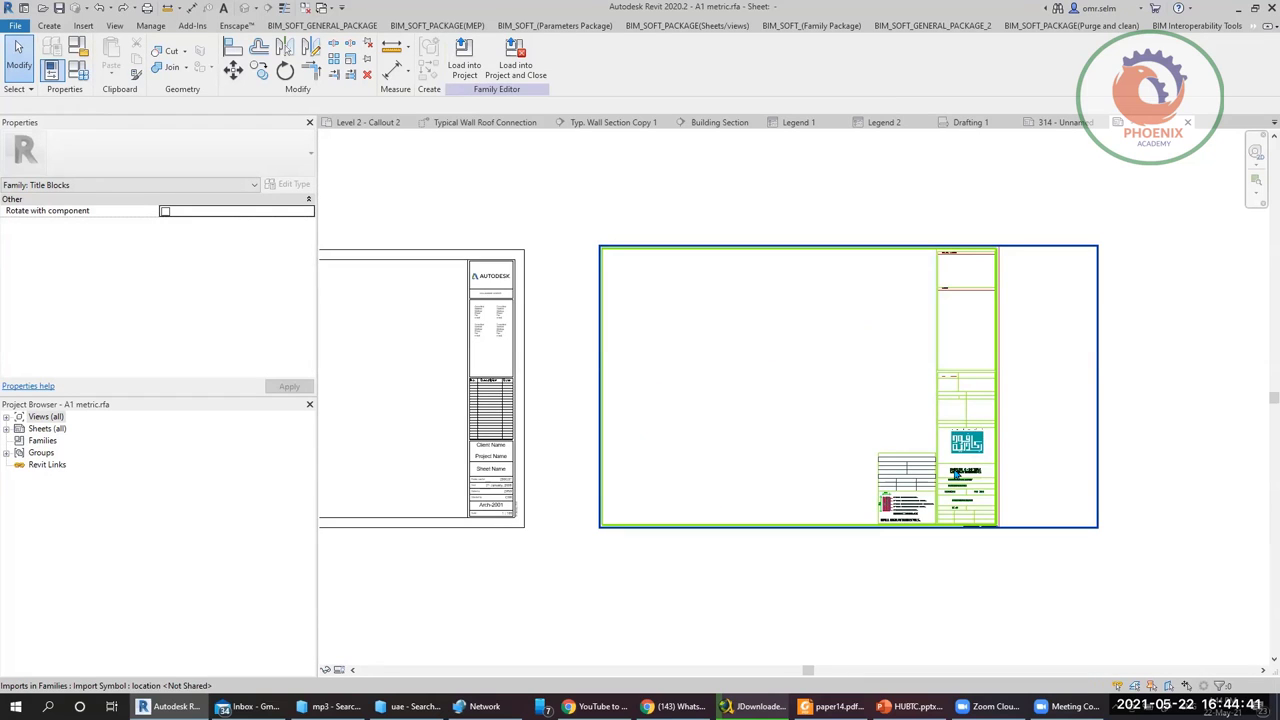
pyautogui.click(956, 476)
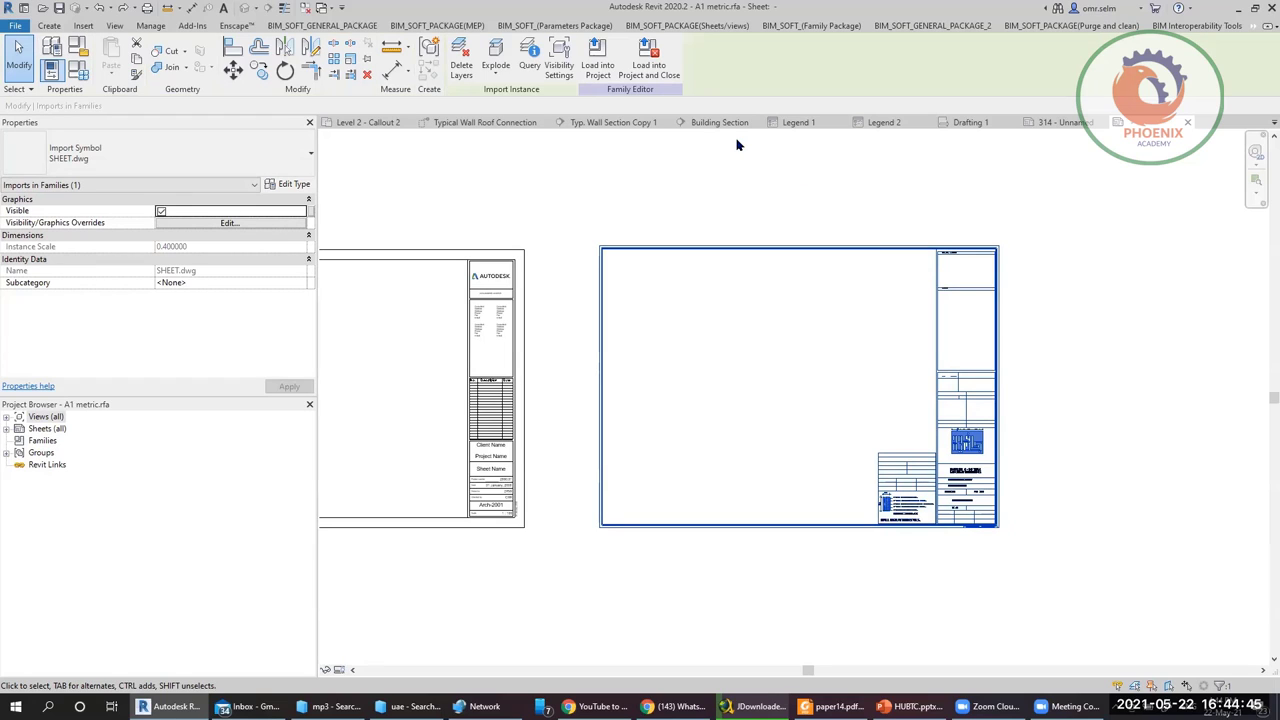
# - Full-explode the SHEET.dwg import, deleting the too-short lines flagged as errors
pyautogui.click(494, 58)
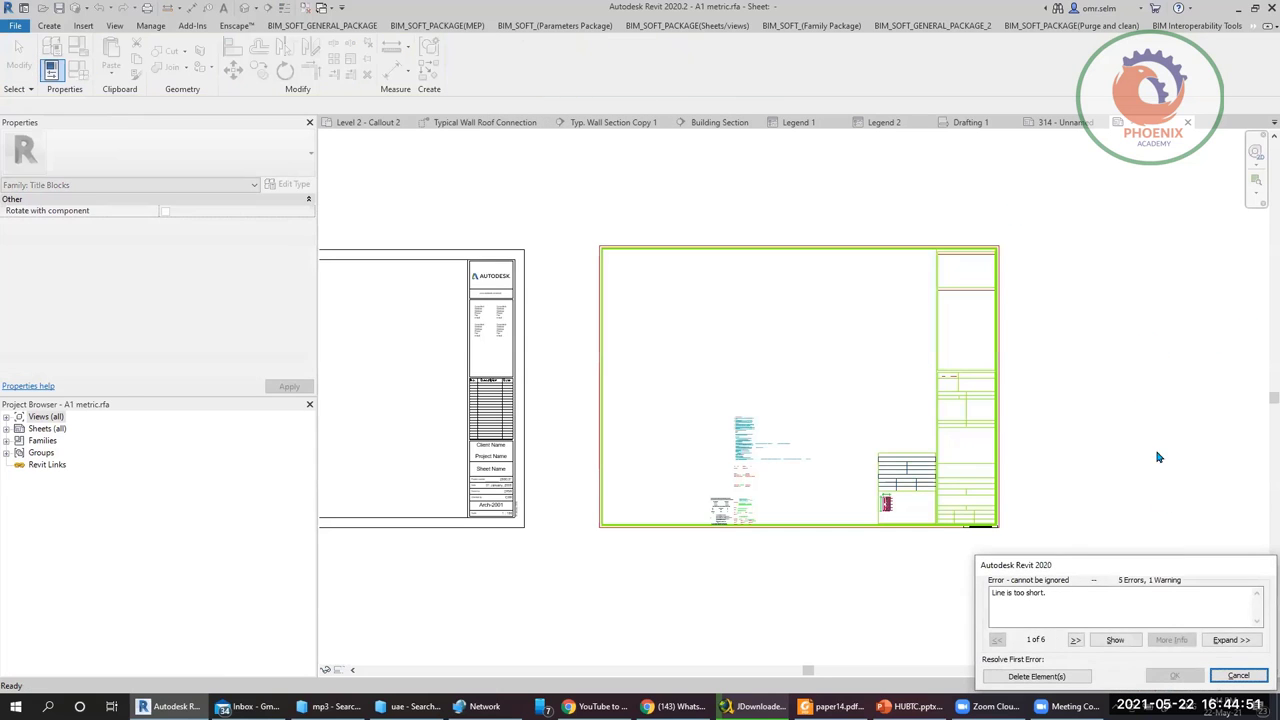
pyautogui.click(1036, 676)
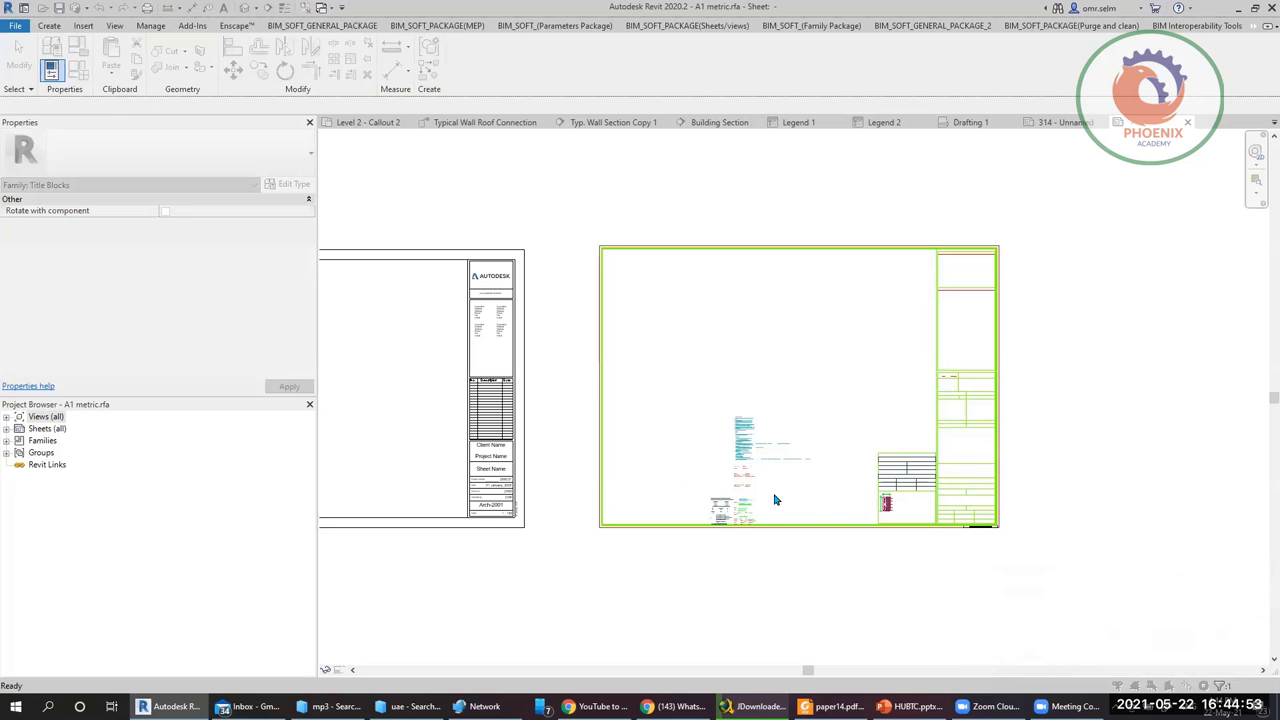
pyautogui.scroll(3, 1005, 478)
pyautogui.scroll(3, 931, 231)
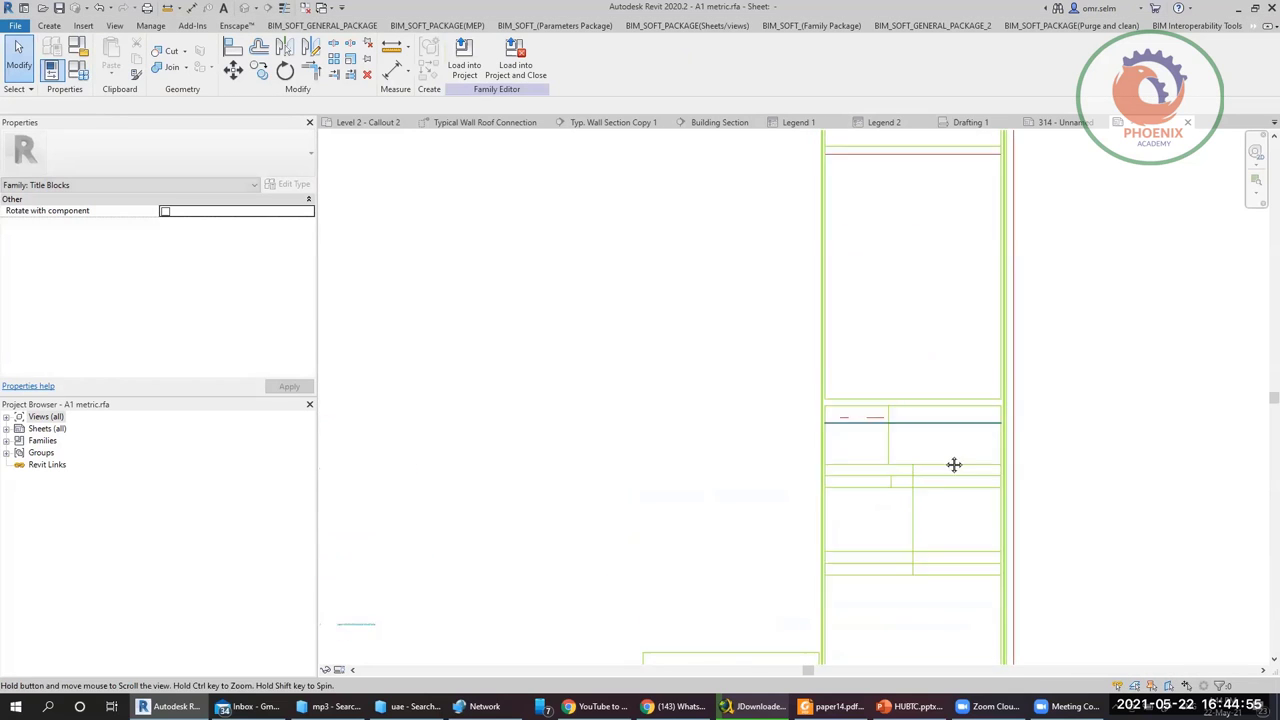
# - Window-select the general-notes text in the exploded drawing
pyautogui.moveTo(920, 260)
pyautogui.mouseDown(button='middle')
pyautogui.moveTo(948, 339)
pyautogui.moveTo(980, 309)
pyautogui.mouseUp(button='middle')
pyautogui.scroll(-2, 985, 217)
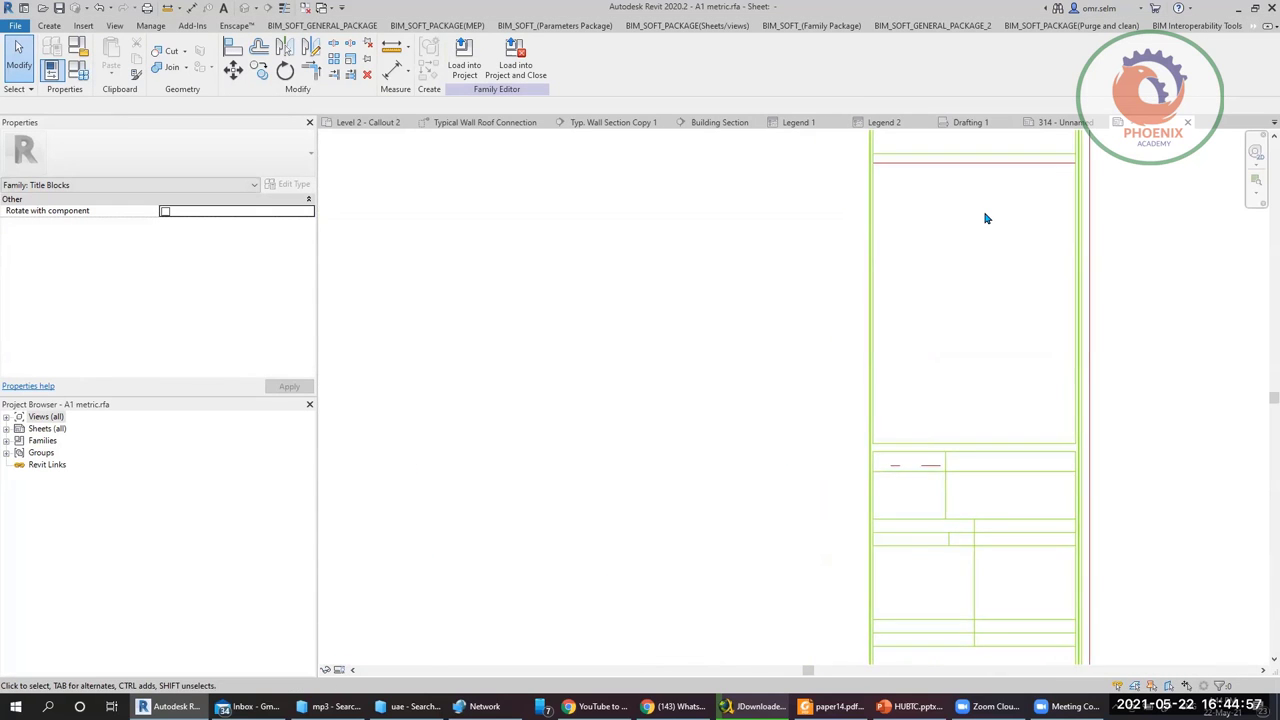
pyautogui.scroll(-2, 985, 217)
pyautogui.scroll(-2, 985, 217)
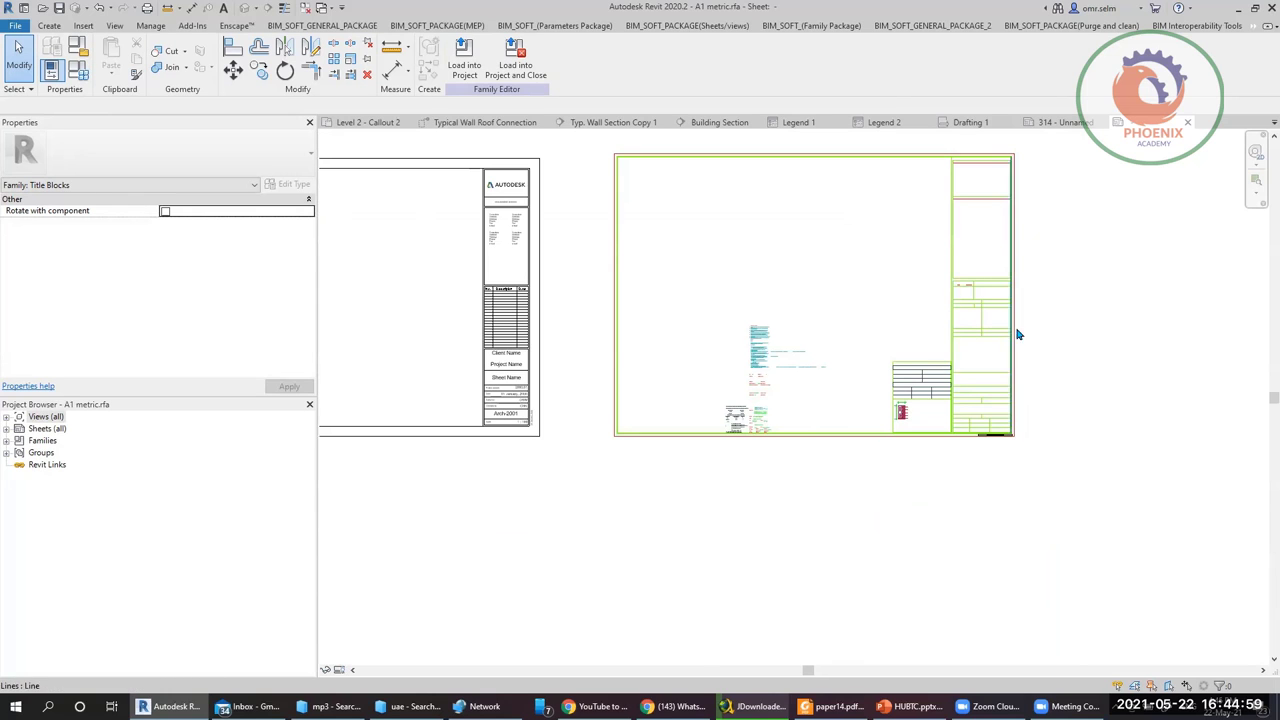
pyautogui.scroll(4, 789, 383)
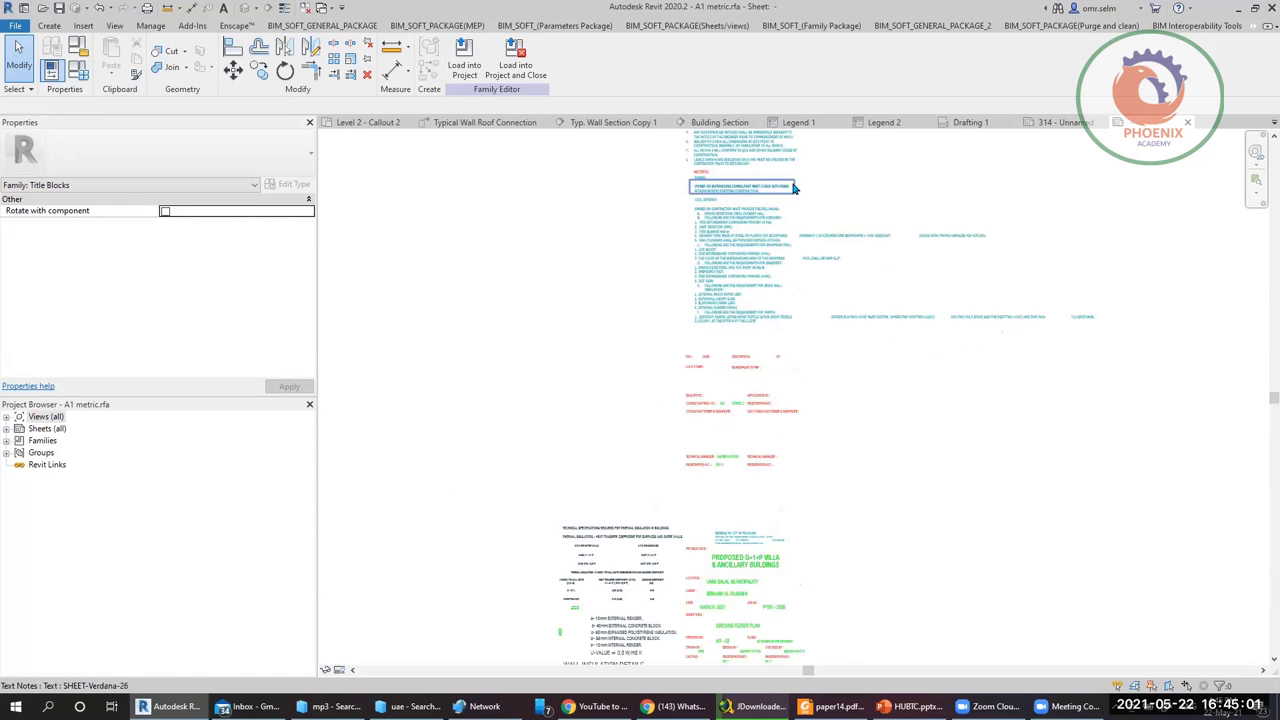
pyautogui.moveTo(790, 190); pyautogui.dragTo(788, 357, button='middle')
pyautogui.moveTo(752, 194); pyautogui.dragTo(605, 491)
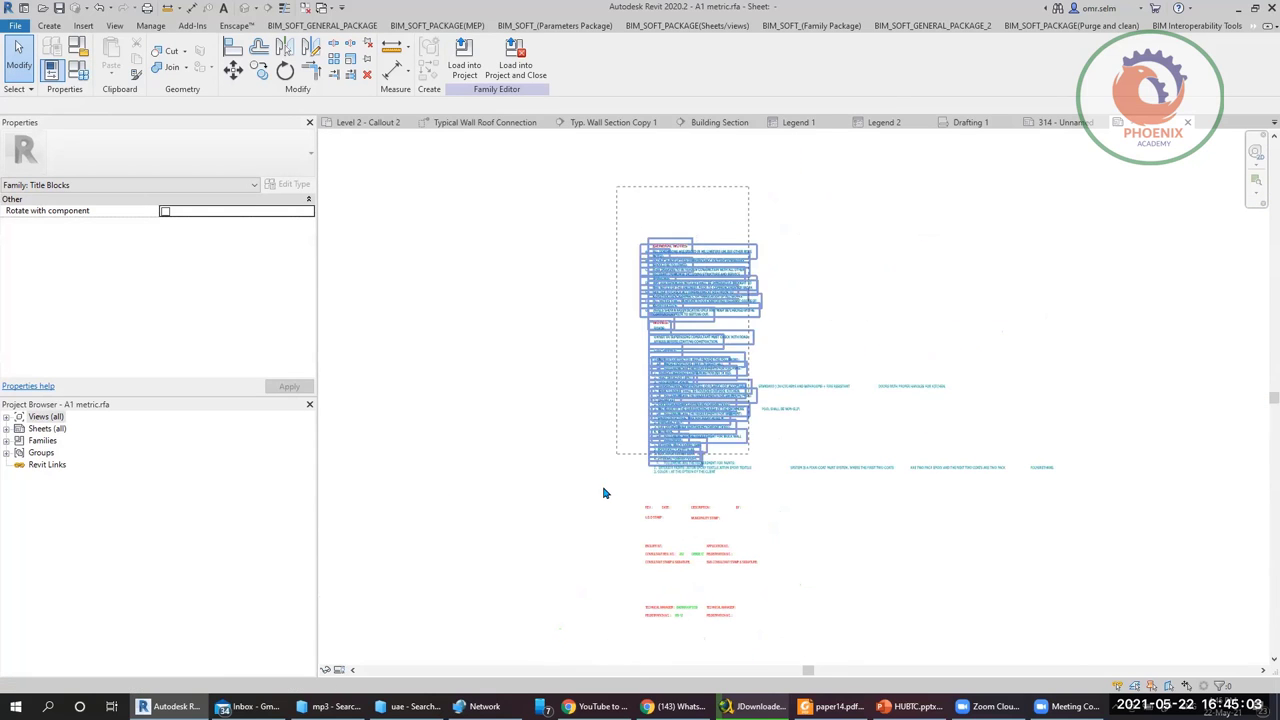
# - Move the general-notes text beside the title block's right-hand column, above its table
pyautogui.click(551, 197)
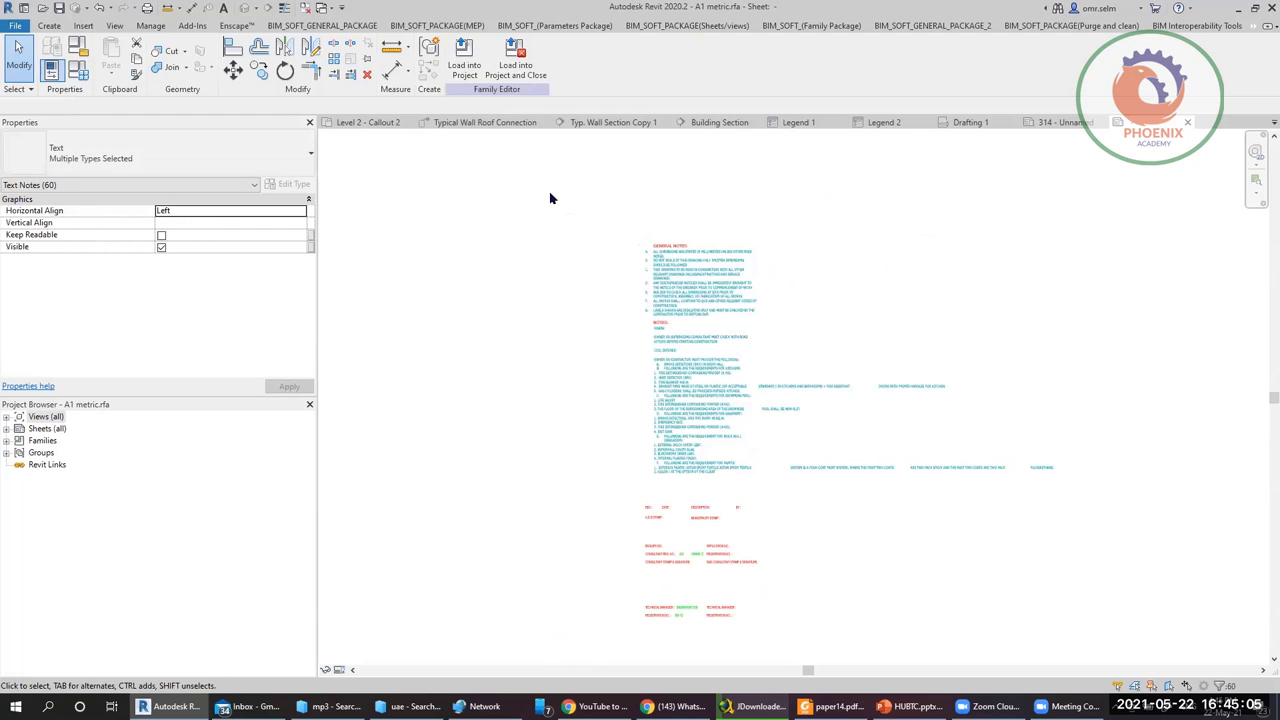
pyautogui.moveTo(526, 186)
pyautogui.mouseDown()
pyautogui.moveTo(997, 435)
pyautogui.moveTo(1077, 494)
pyautogui.mouseUp()
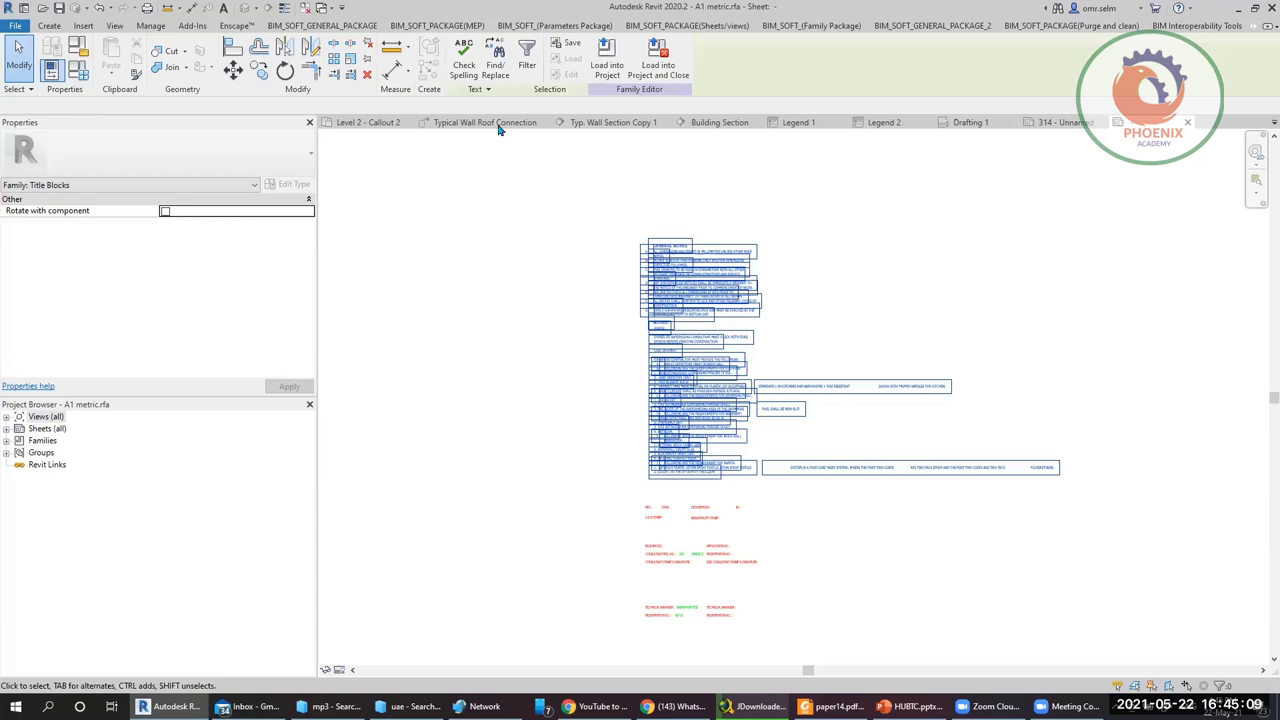
pyautogui.click(232, 68)
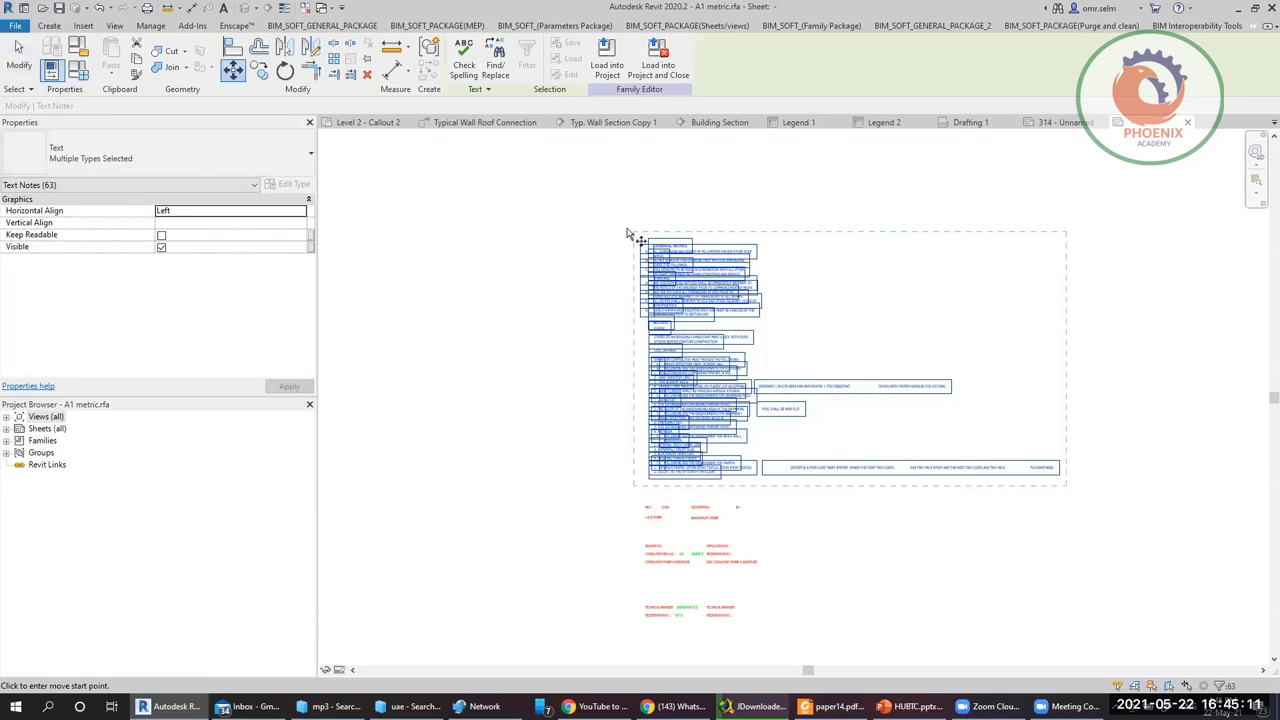
pyautogui.click(634, 232)
pyautogui.scroll(-3, 540, 210)
pyautogui.scroll(-2, 543, 209)
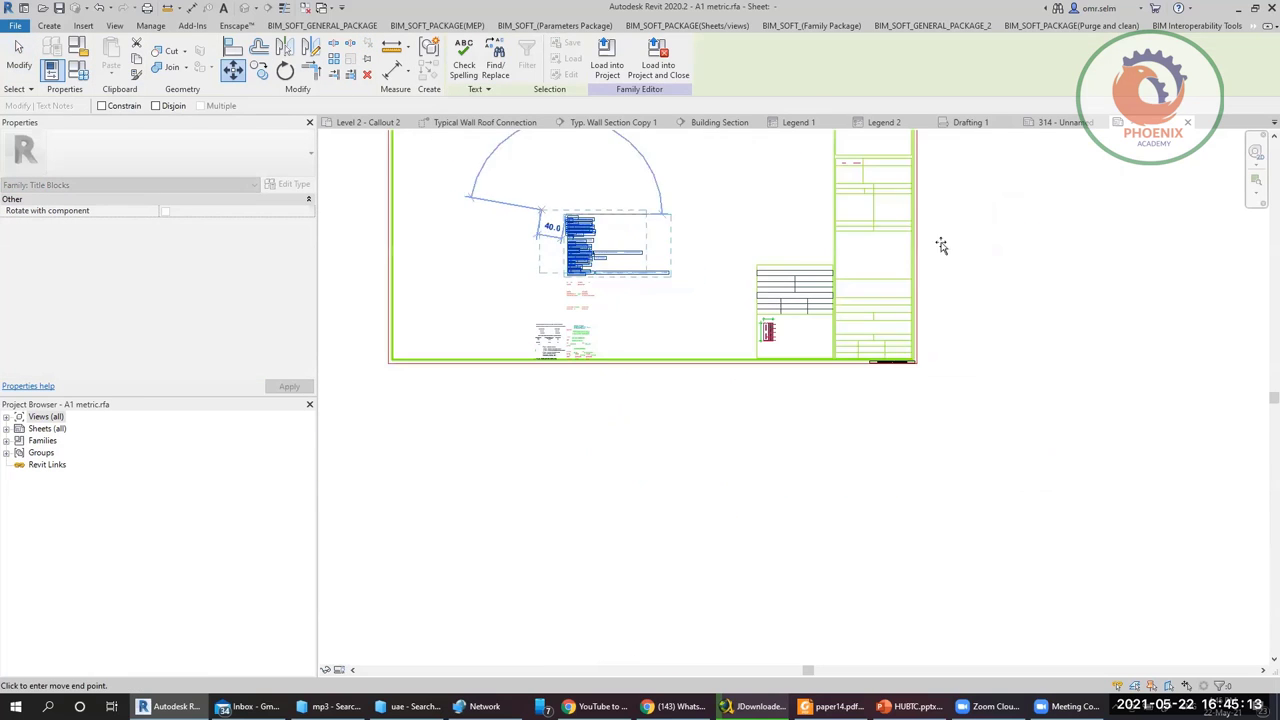
pyautogui.scroll(2, 761, 203)
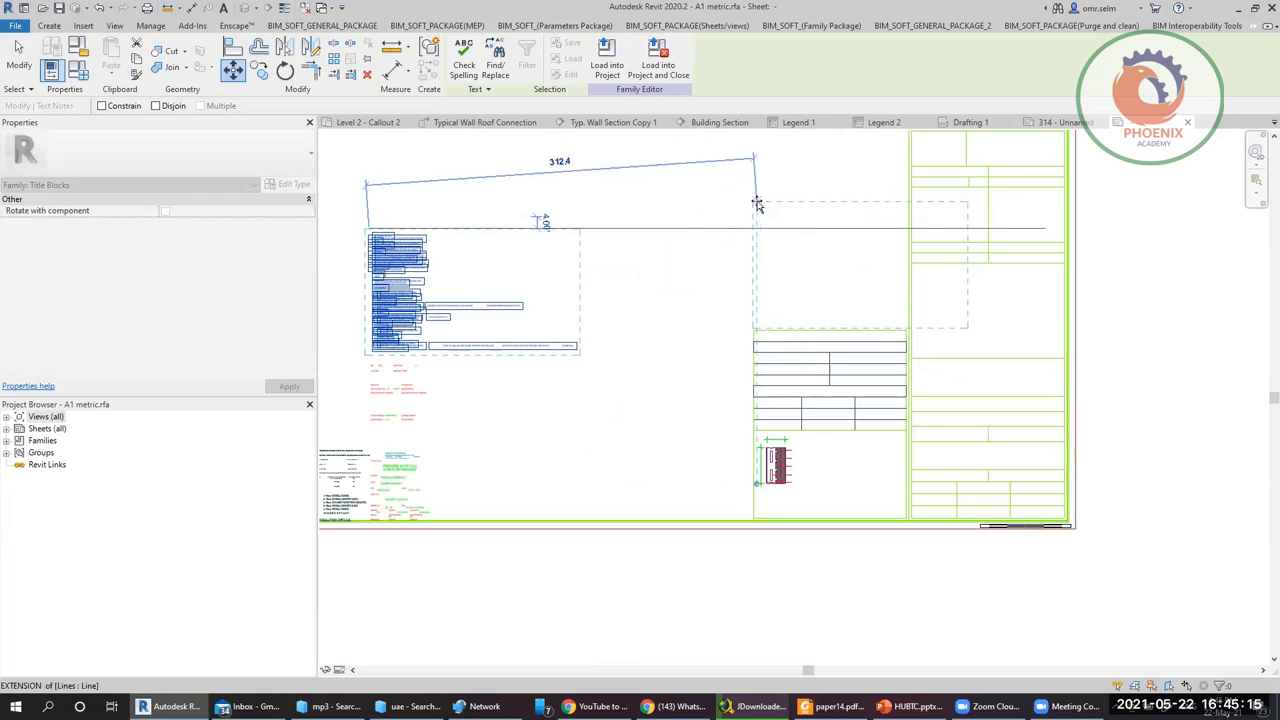
pyautogui.click(748, 188)
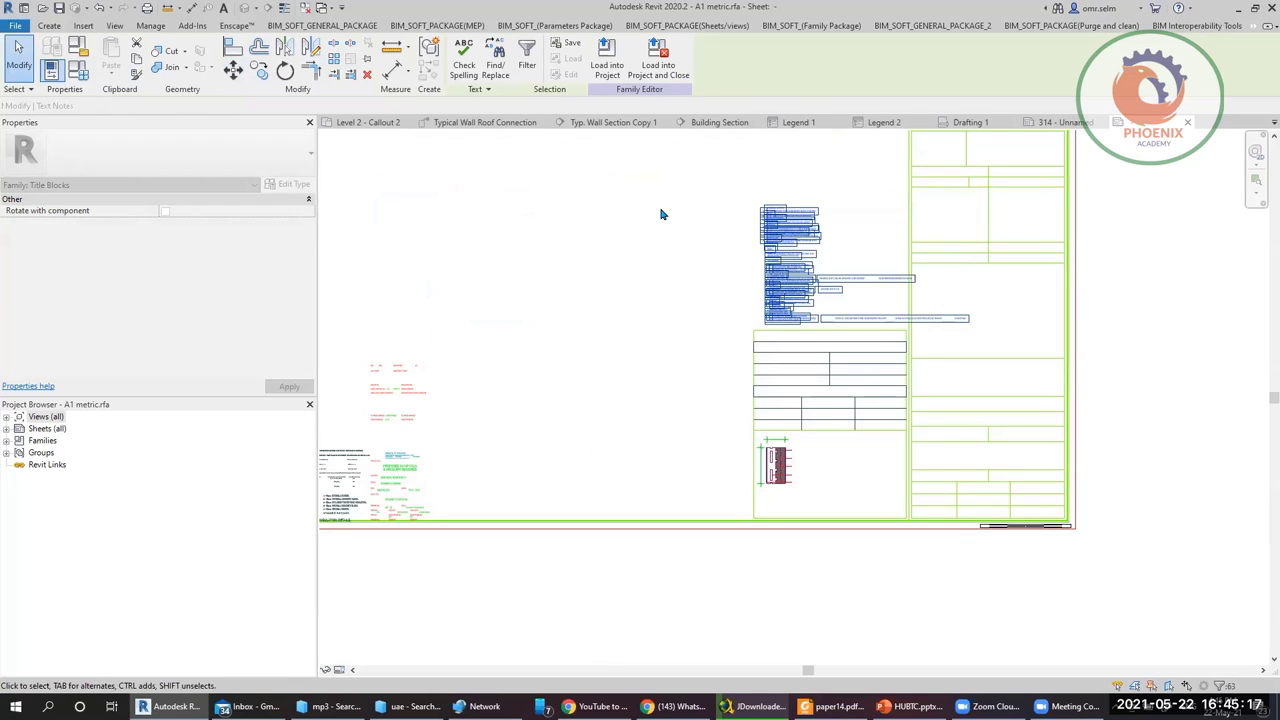
# - Window-select the repositioned stacked notes to check them, then deselect
pyautogui.click(660, 210)
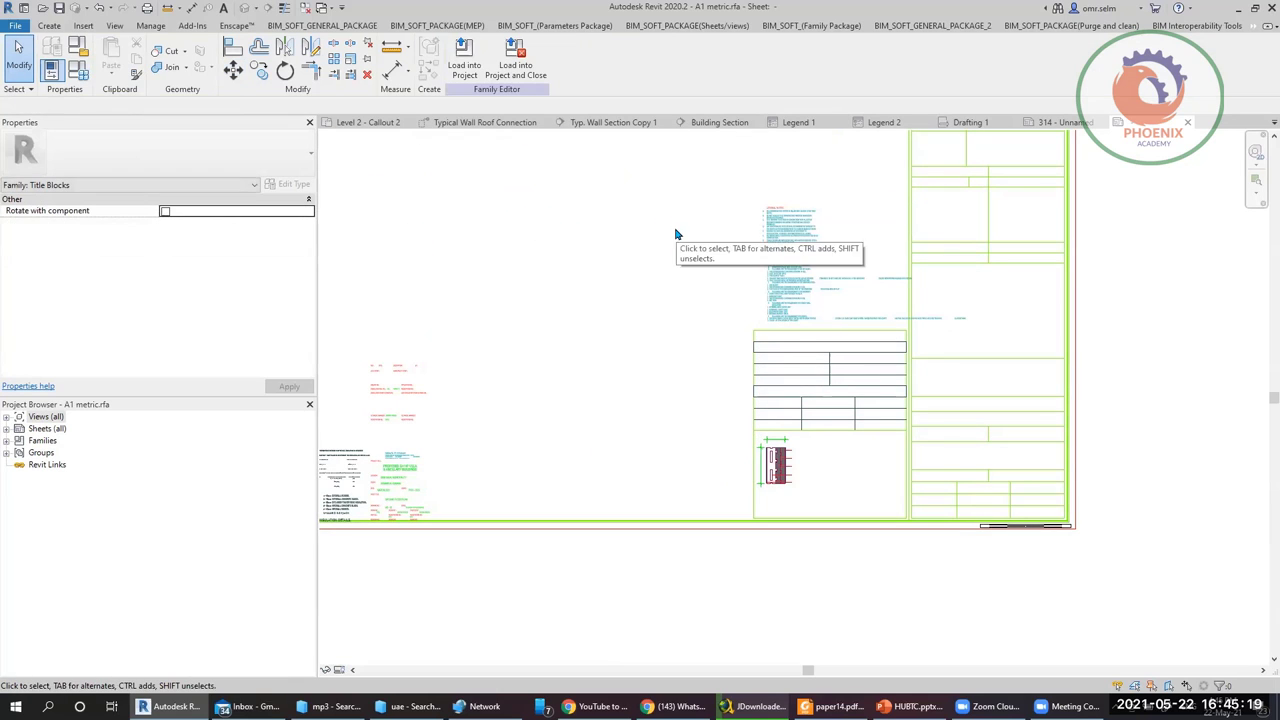
pyautogui.scroll(-2, 700, 400)
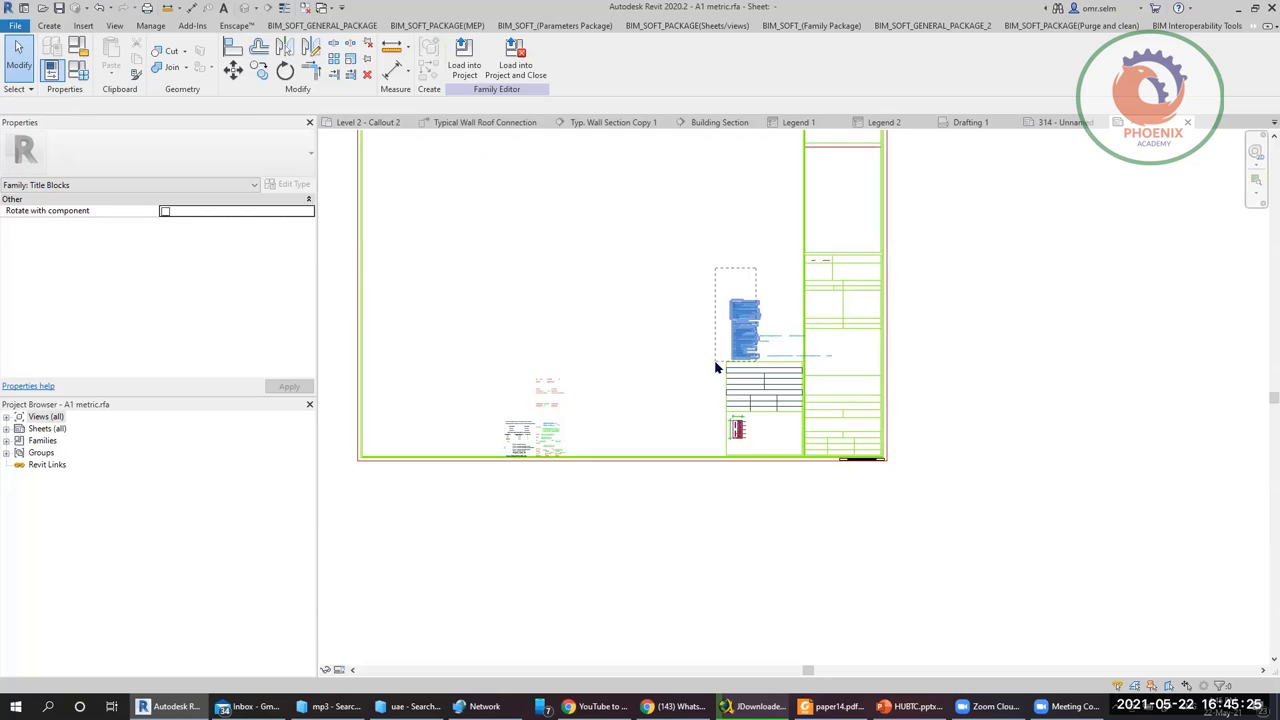
pyautogui.moveTo(714, 357); pyautogui.dragTo(823, 172)
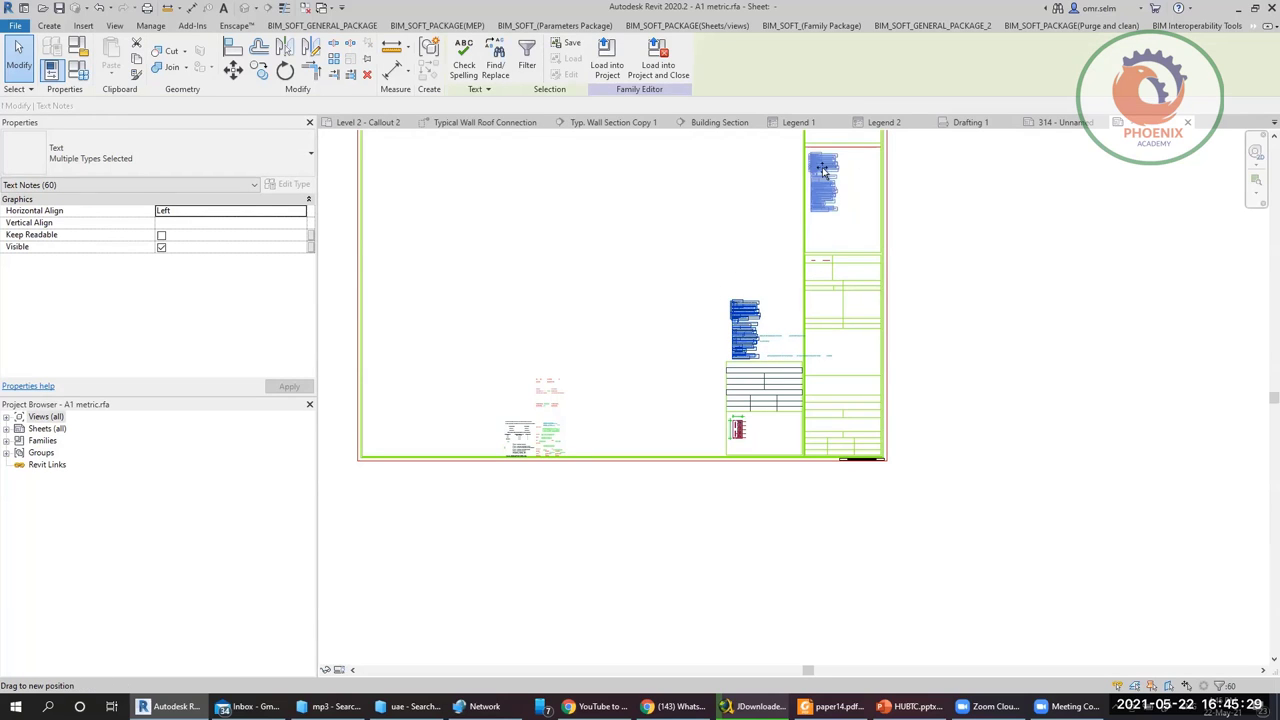
pyautogui.click(631, 237)
pyautogui.scroll(2, 487, 501)
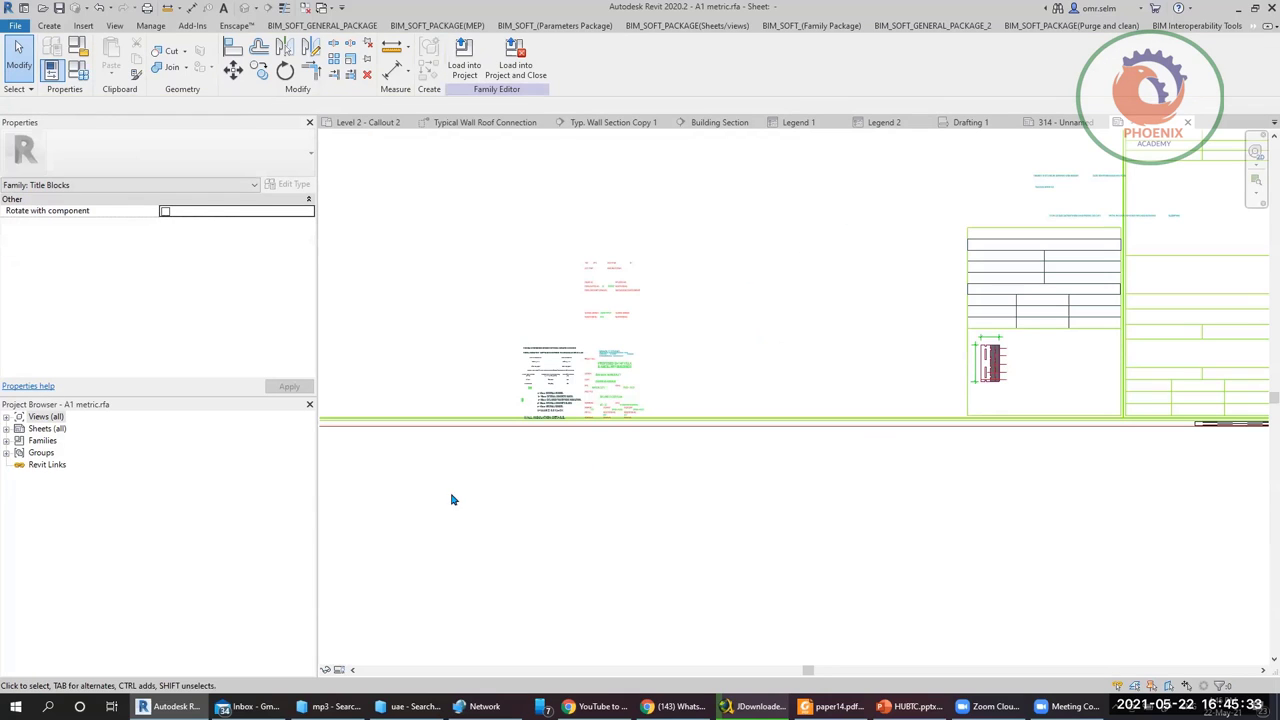
# - Drag the lower clusters of notes text rightward into the title block
pyautogui.moveTo(449, 498); pyautogui.dragTo(670, 246)
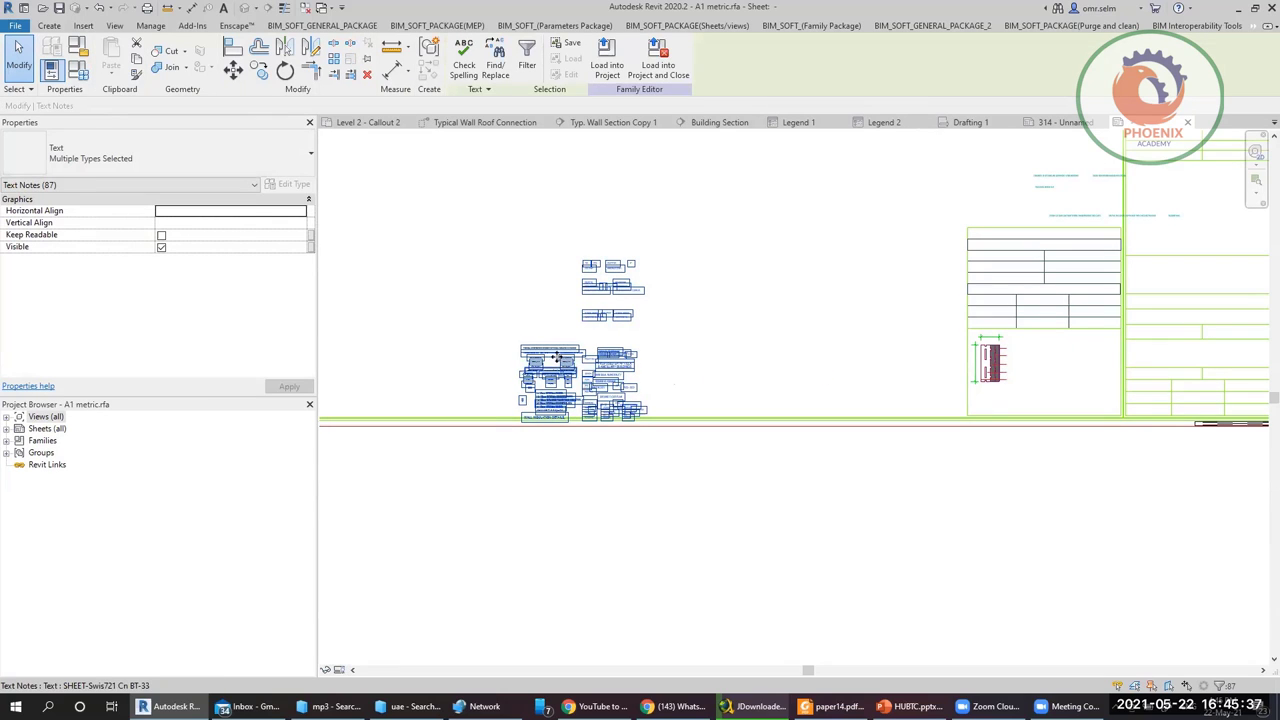
pyautogui.moveTo(880, 355); pyautogui.dragTo(1040, 350)
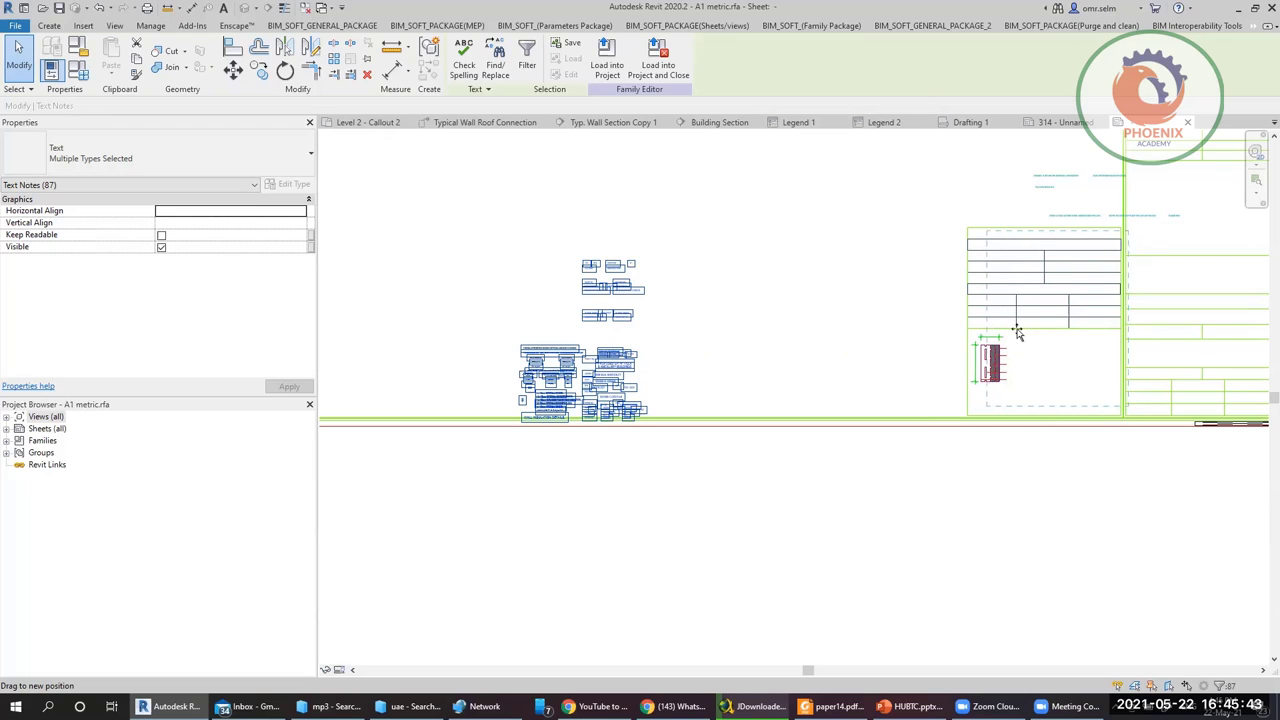
pyautogui.moveTo(1017, 333); pyautogui.dragTo(1015, 330)
pyautogui.moveTo(988, 432); pyautogui.dragTo(949, 488)
pyautogui.click(949, 488)
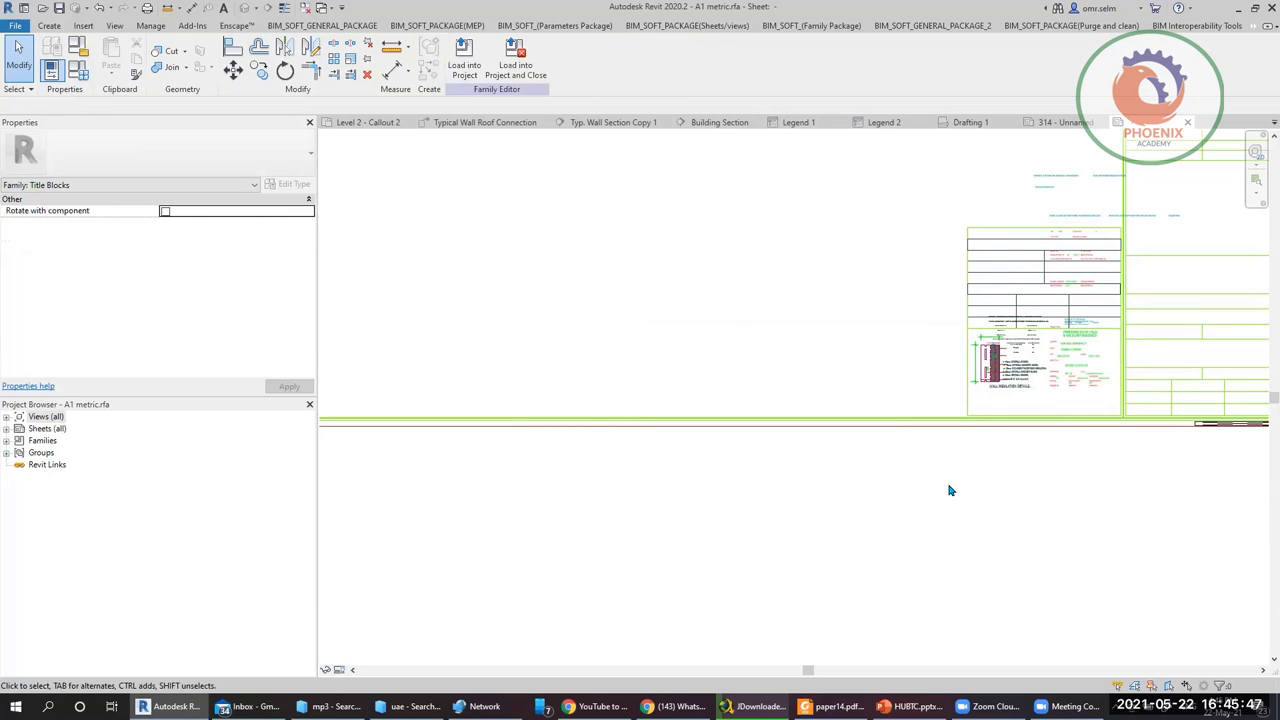
pyautogui.scroll(2, 1097, 233)
pyautogui.scroll(2, 1090, 245)
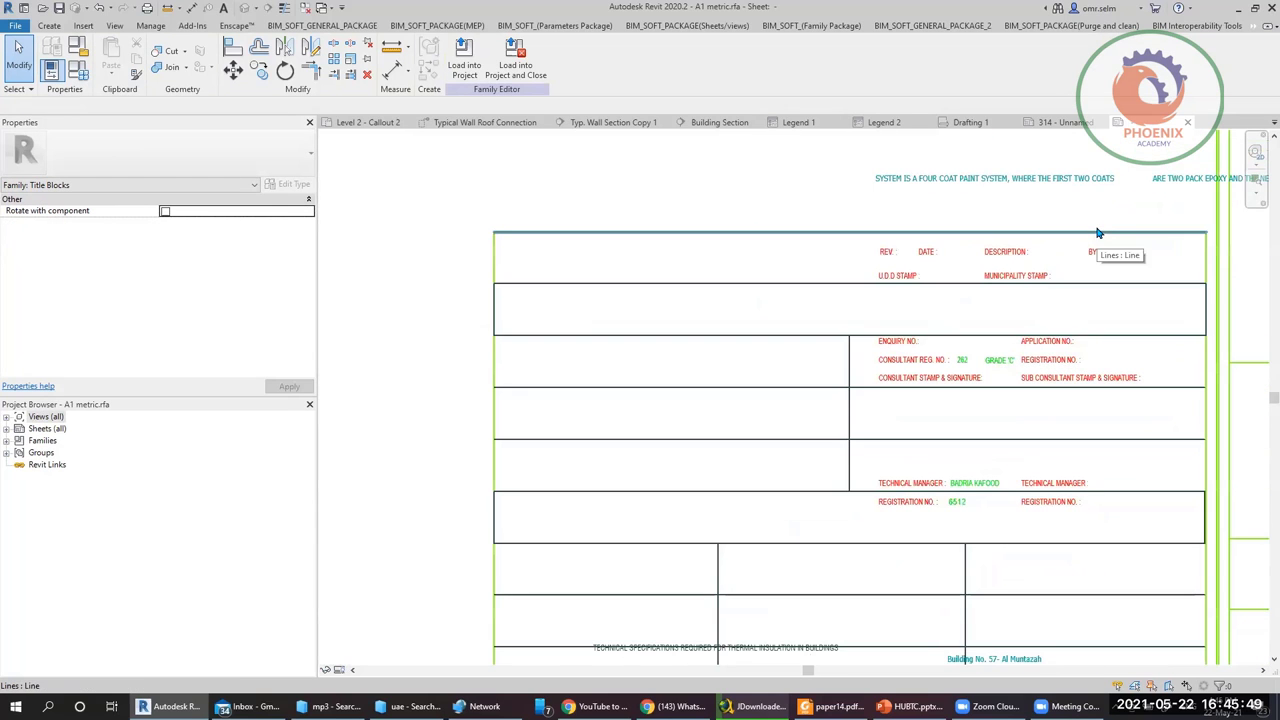
pyautogui.scroll(-1, 870, 400)
pyautogui.scroll(-3, 852, 398)
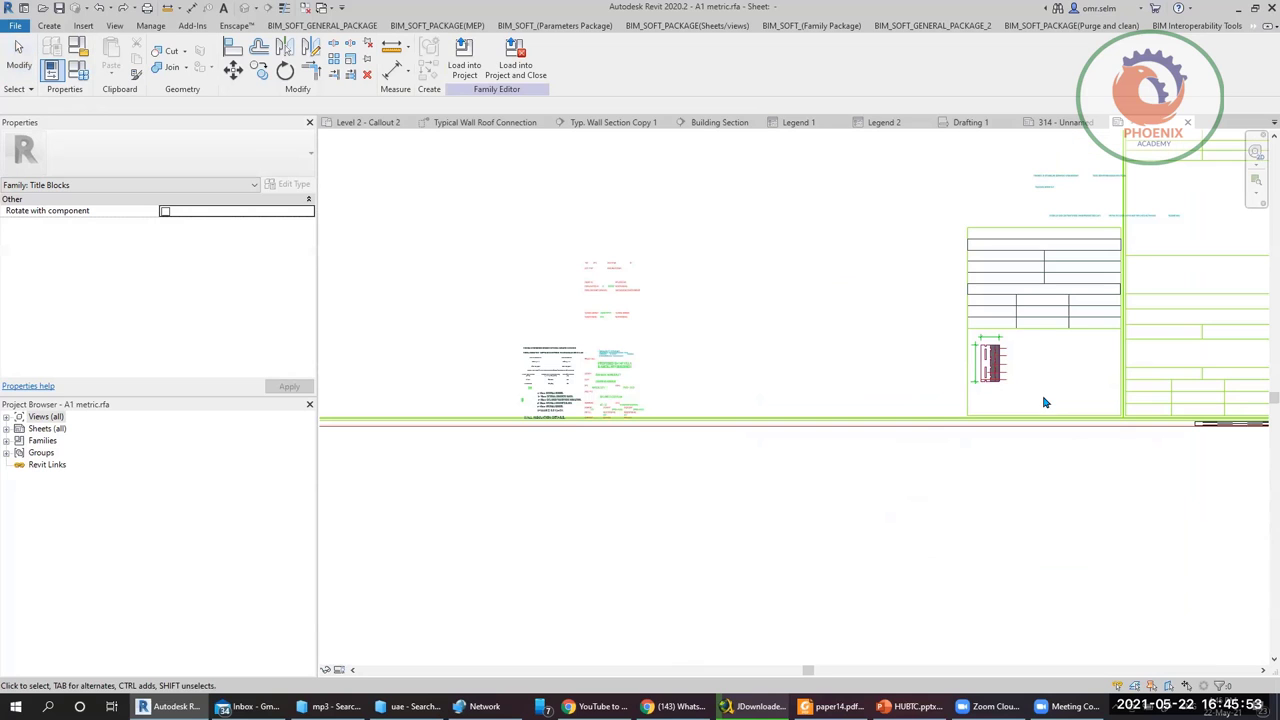
# - Select all 87 text notes and fine-tune their position beside the wall insulation detail
pyautogui.moveTo(455, 507); pyautogui.dragTo(783, 190)
pyautogui.scroll(3, 502, 406)
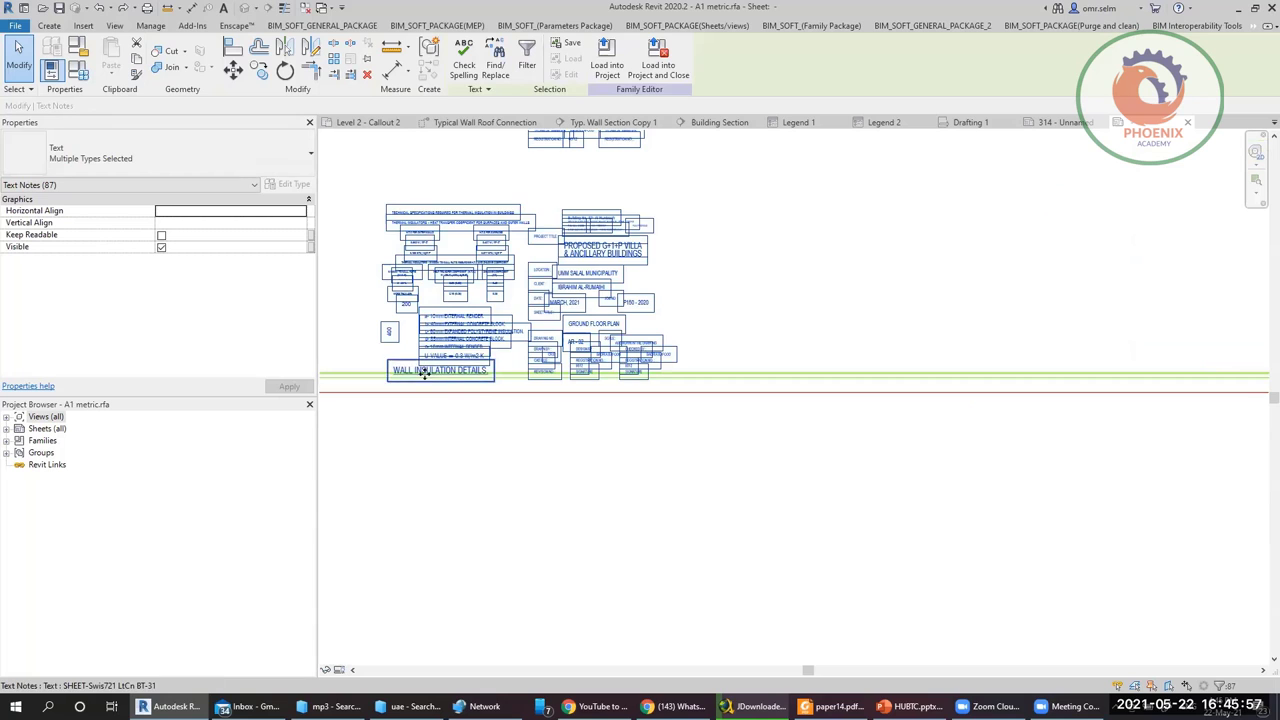
pyautogui.scroll(2, 397, 383)
pyautogui.scroll(1, 397, 383)
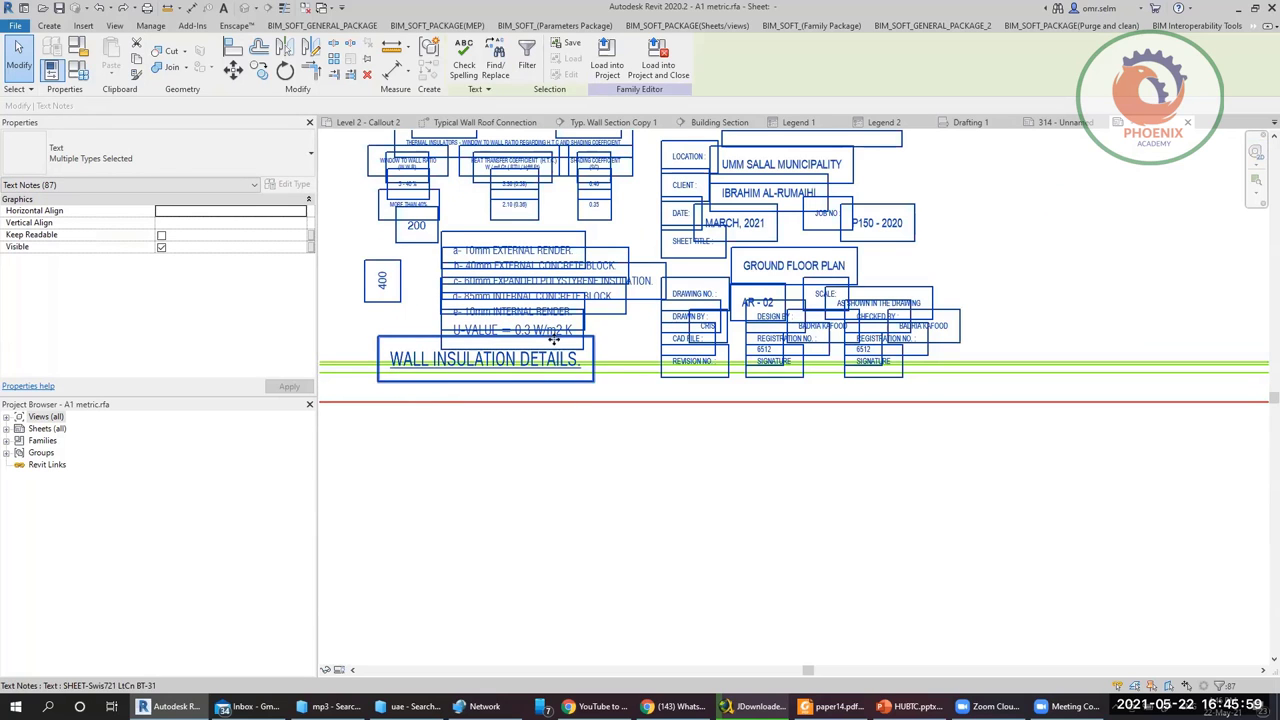
pyautogui.scroll(-3, 765, 404)
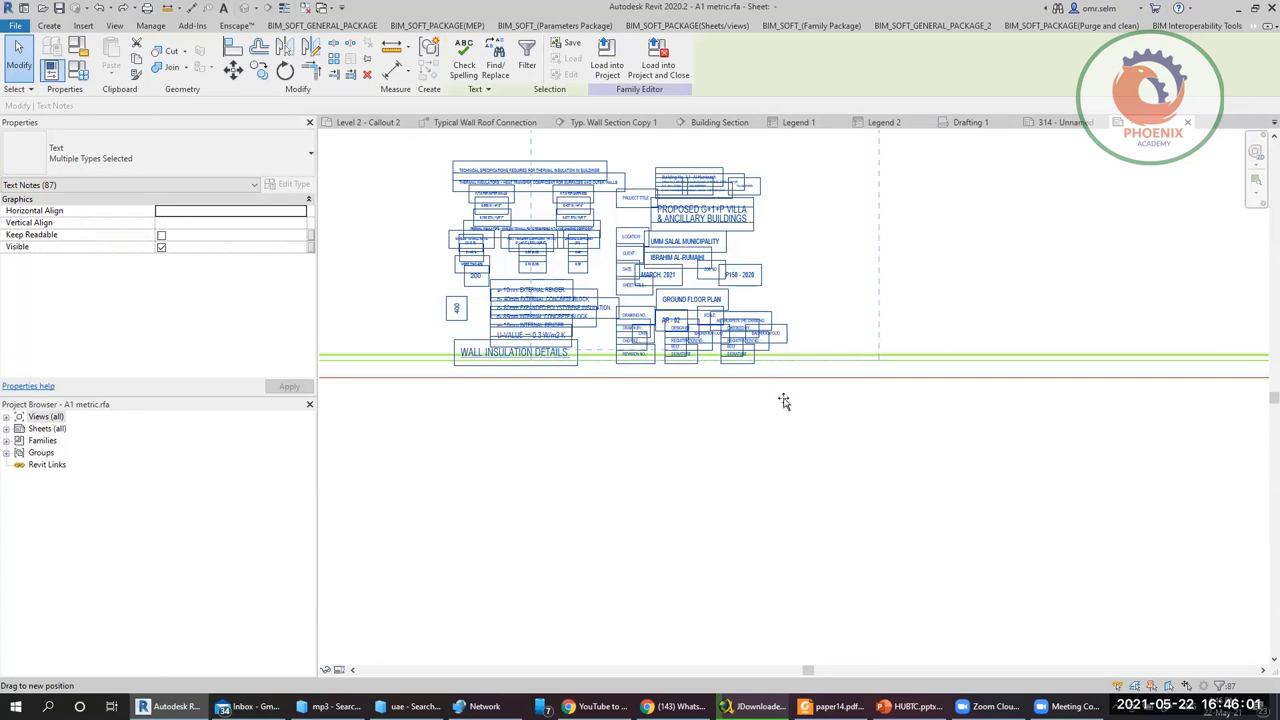
pyautogui.scroll(-2, 784, 401)
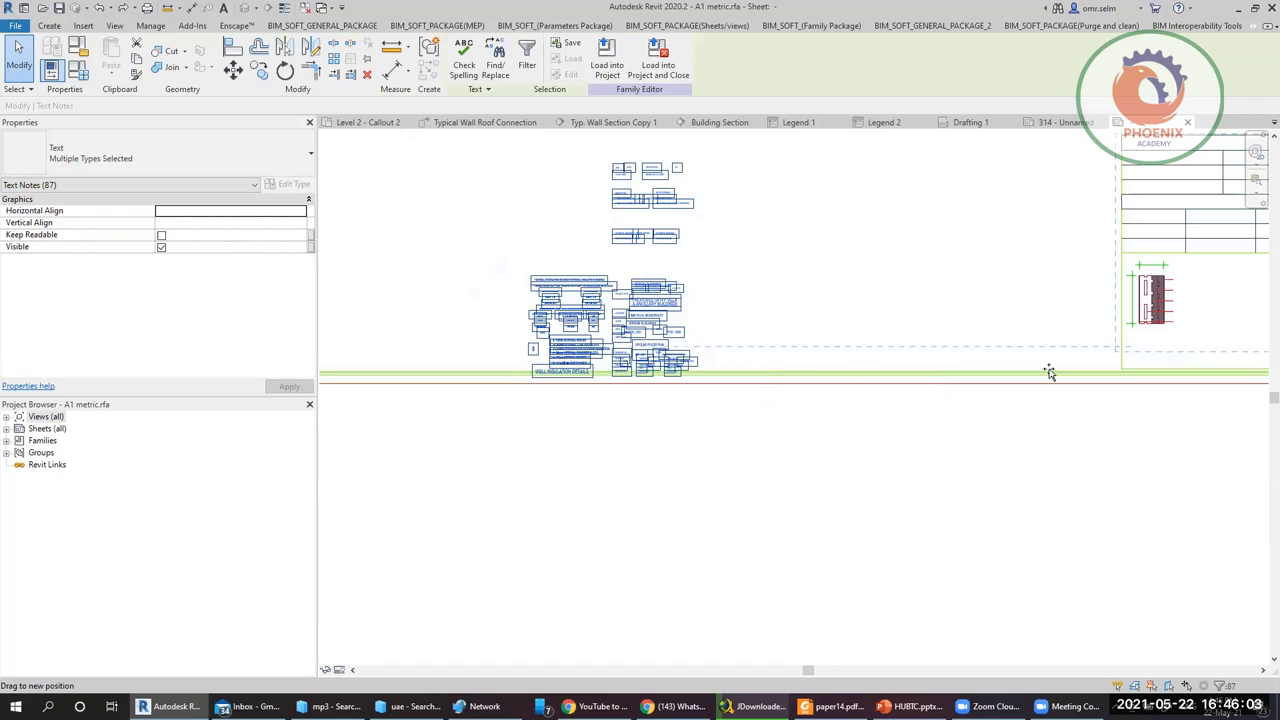
pyautogui.moveTo(1049, 372); pyautogui.dragTo(1176, 357)
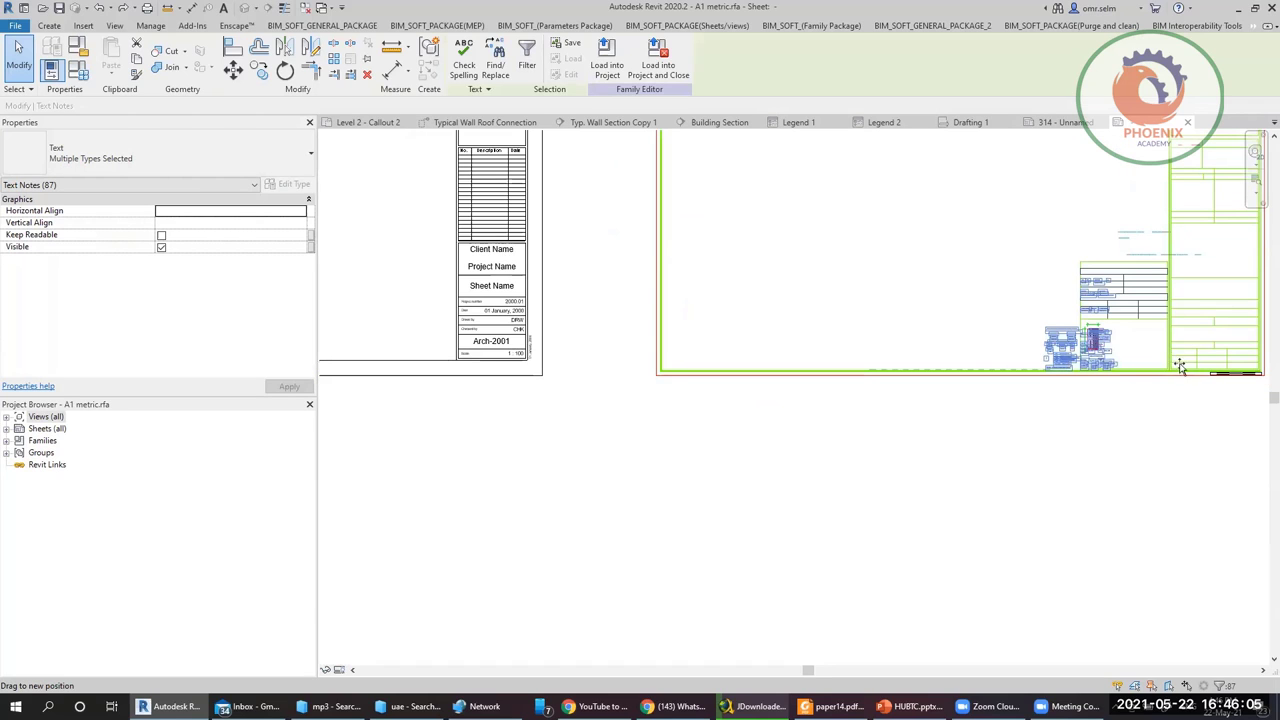
pyautogui.scroll(2, 1180, 365)
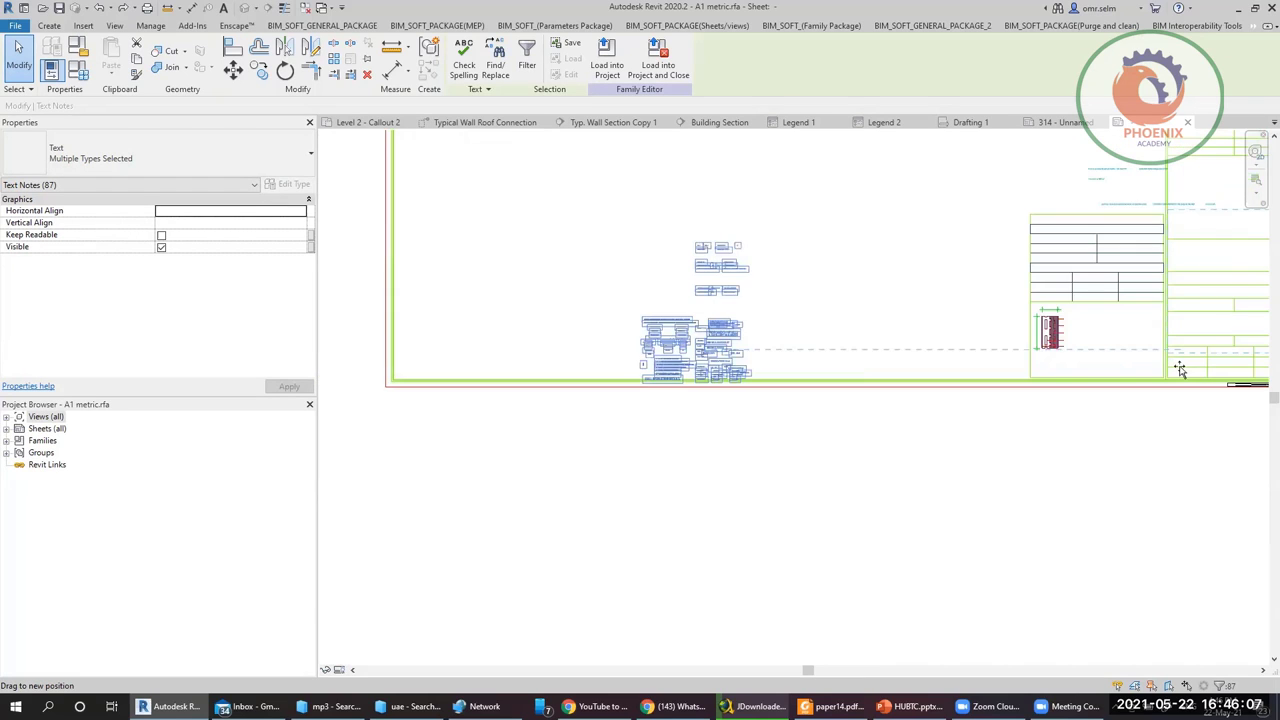
pyautogui.scroll(3, 1180, 370)
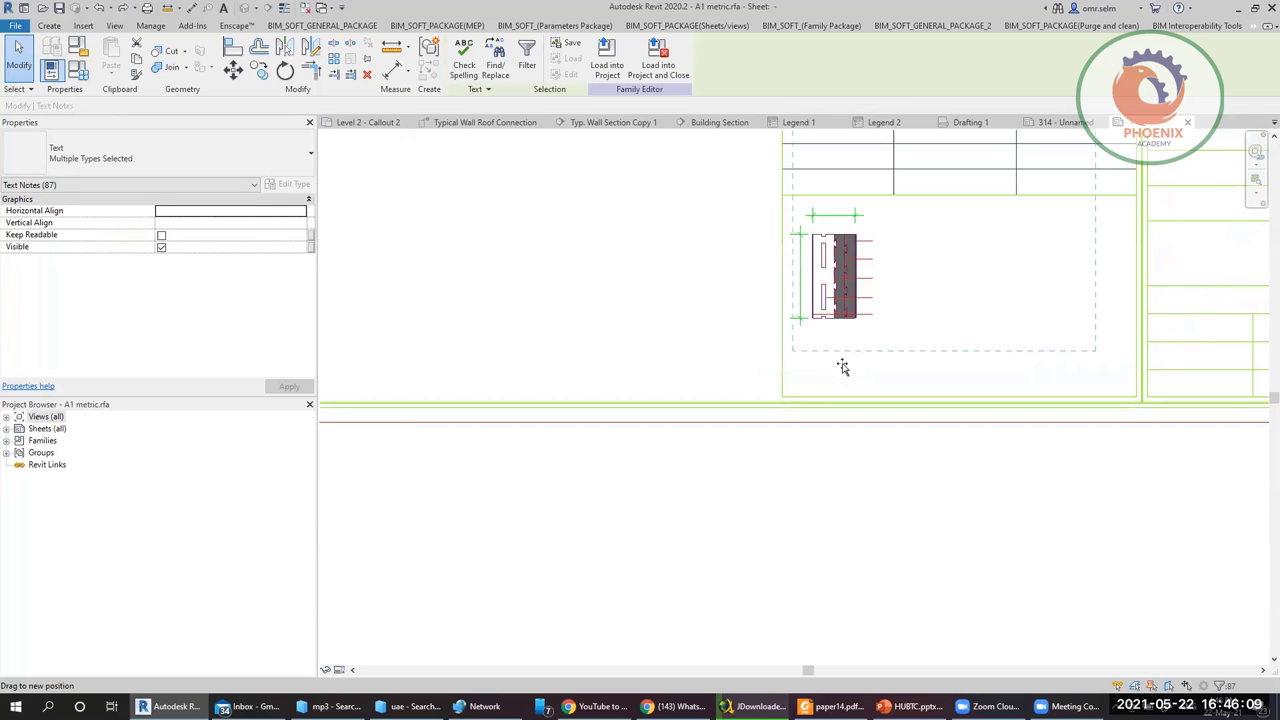
pyautogui.moveTo(842, 367)
pyautogui.mouseDown()
pyautogui.moveTo(855, 369)
pyautogui.moveTo(840, 382)
pyautogui.mouseUp()
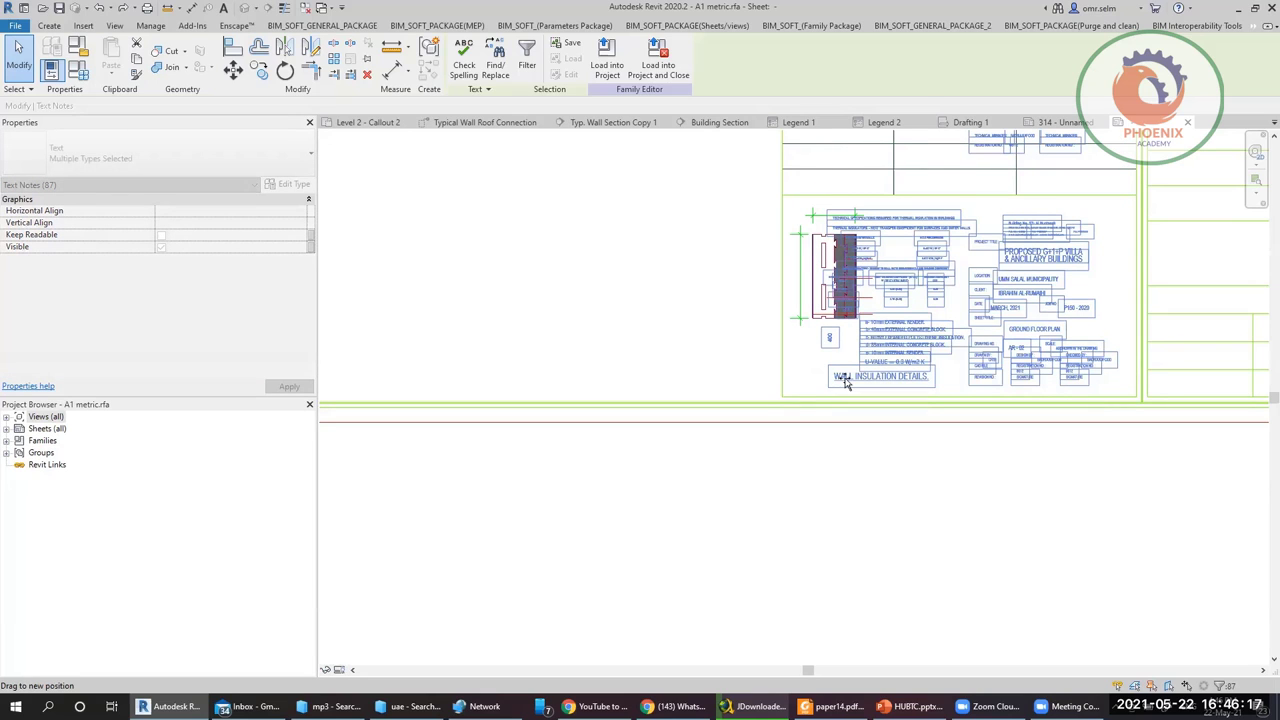
pyautogui.moveTo(840, 381); pyautogui.dragTo(840, 370)
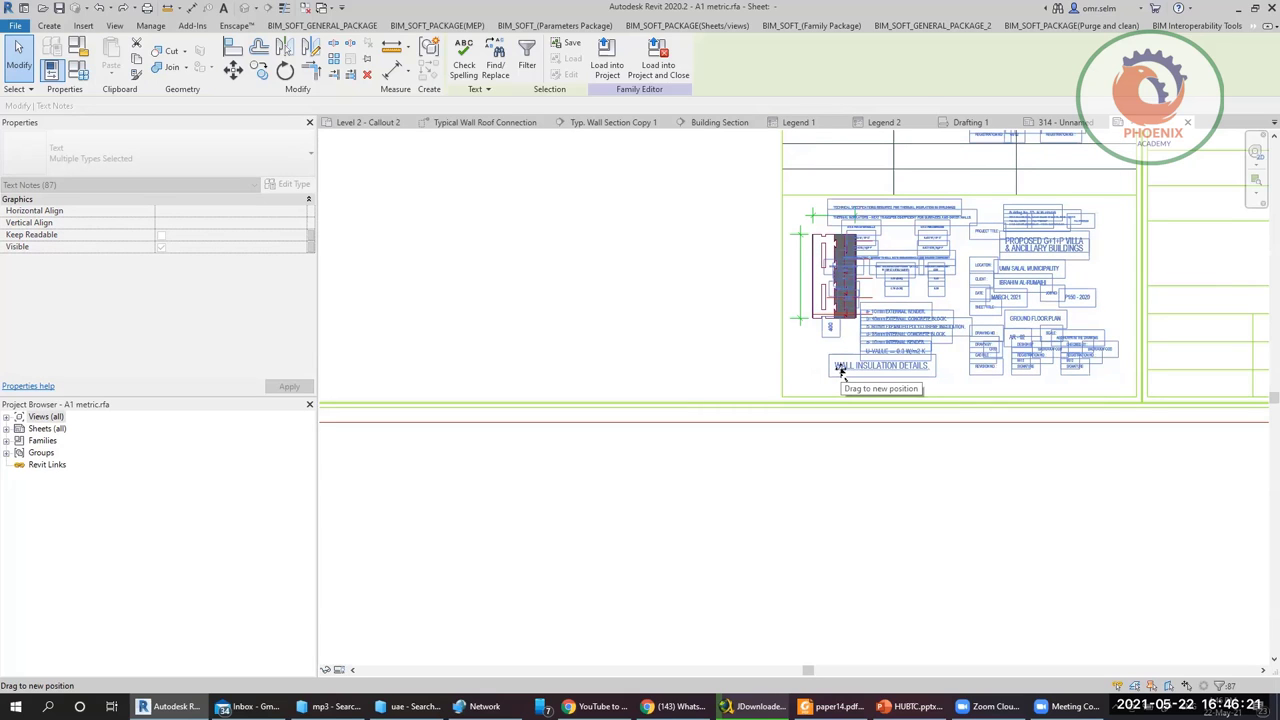
pyautogui.moveTo(840, 370)
pyautogui.mouseDown()
pyautogui.moveTo(850, 377)
pyautogui.moveTo(849, 329)
pyautogui.mouseUp()
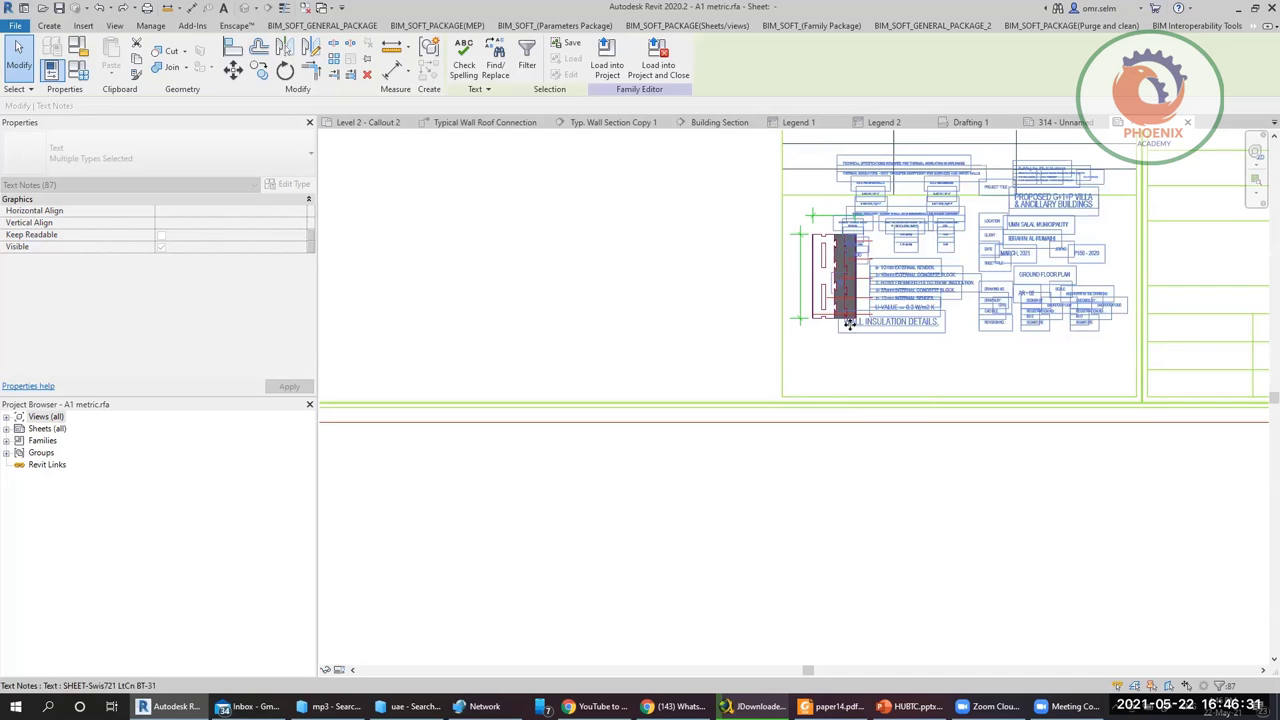
pyautogui.click(752, 466)
# - Shift the three loose text notes up beneath the general notes in the right-hand column
pyautogui.scroll(-2, 752, 466)
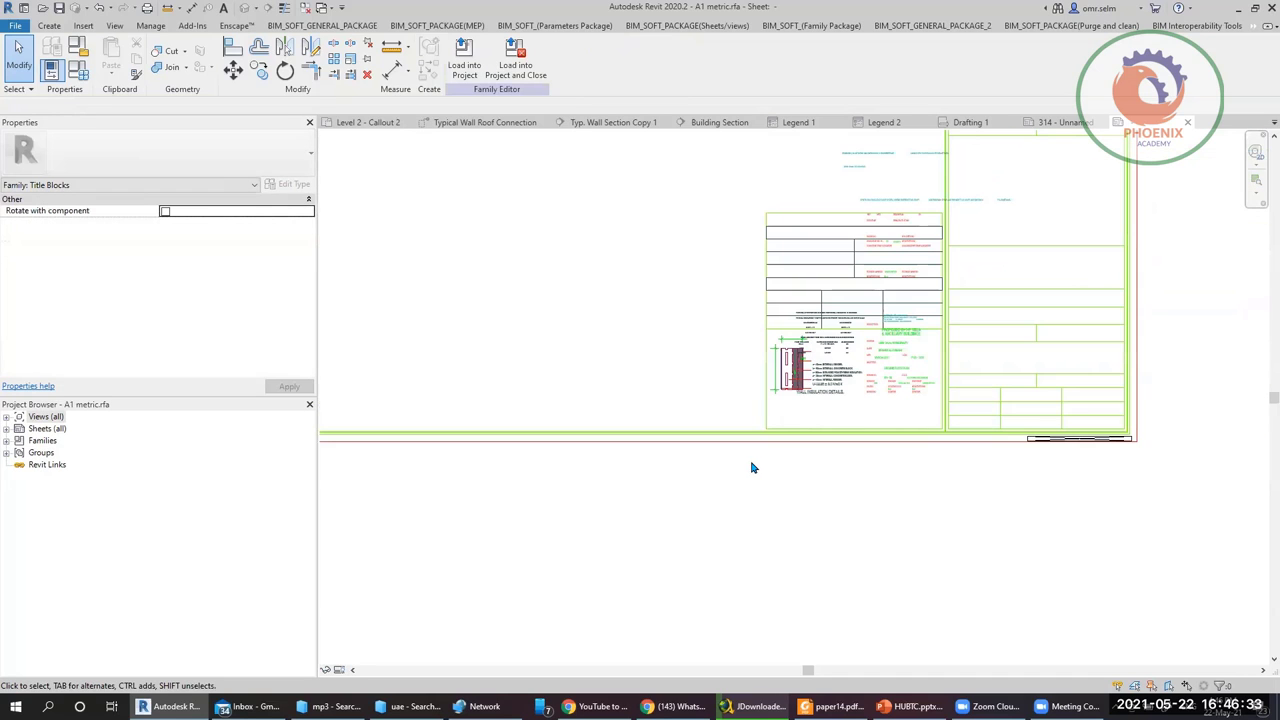
pyautogui.scroll(-1, 755, 469)
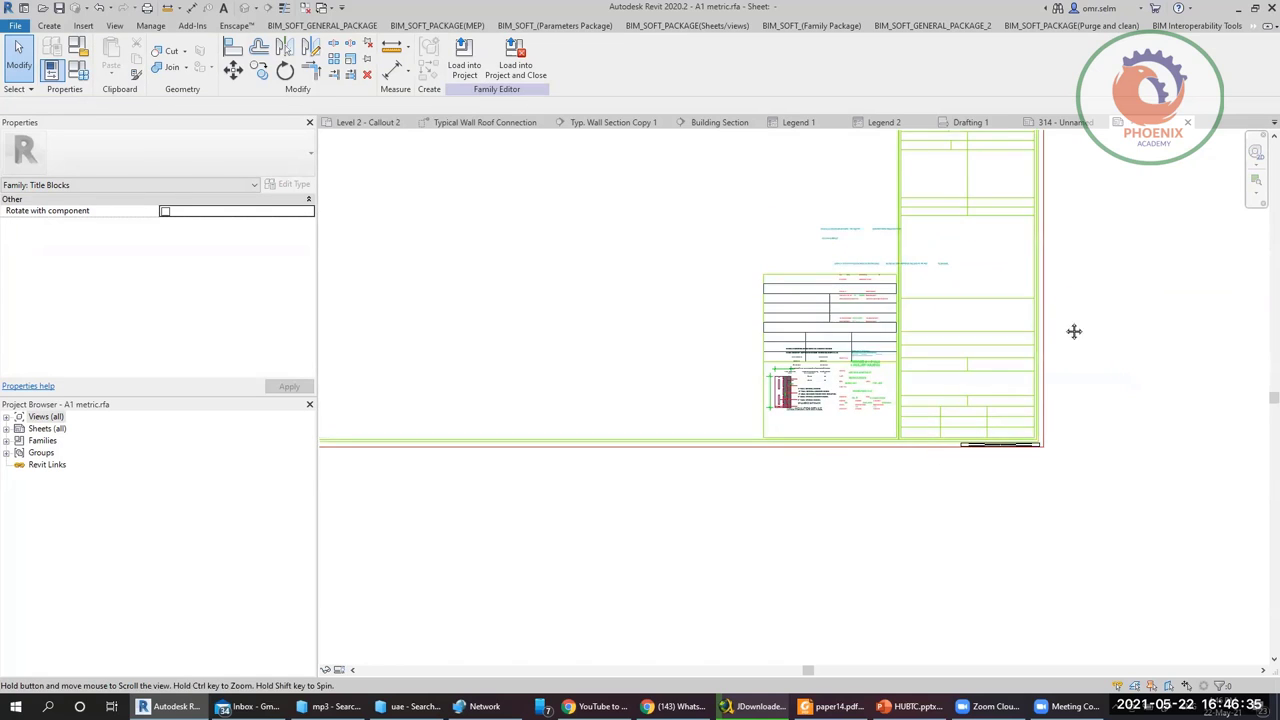
pyautogui.moveTo(1071, 331); pyautogui.dragTo(1009, 478, button='middle')
pyautogui.scroll(1, 754, 352)
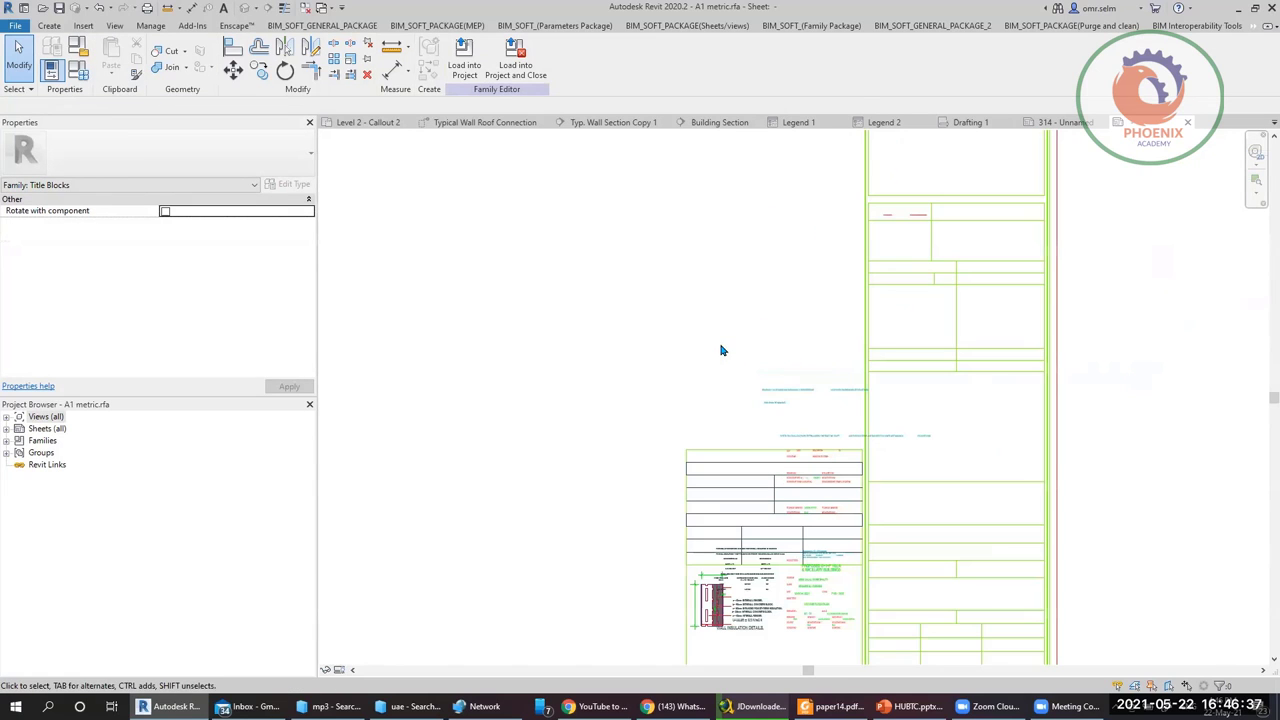
pyautogui.moveTo(721, 346)
pyautogui.mouseDown()
pyautogui.moveTo(930, 458)
pyautogui.moveTo(943, 451)
pyautogui.mouseUp()
pyautogui.scroll(-1, 700, 478)
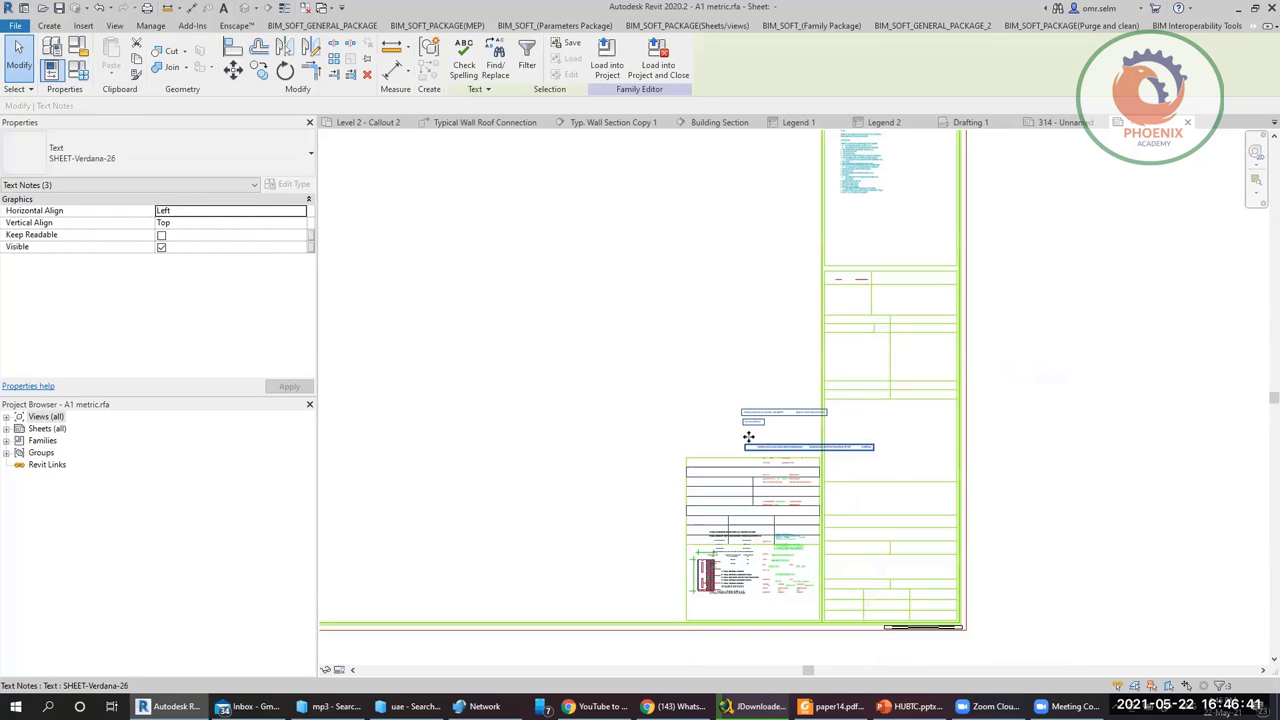
pyautogui.moveTo(748, 437); pyautogui.dragTo(858, 213)
pyautogui.click(700, 240)
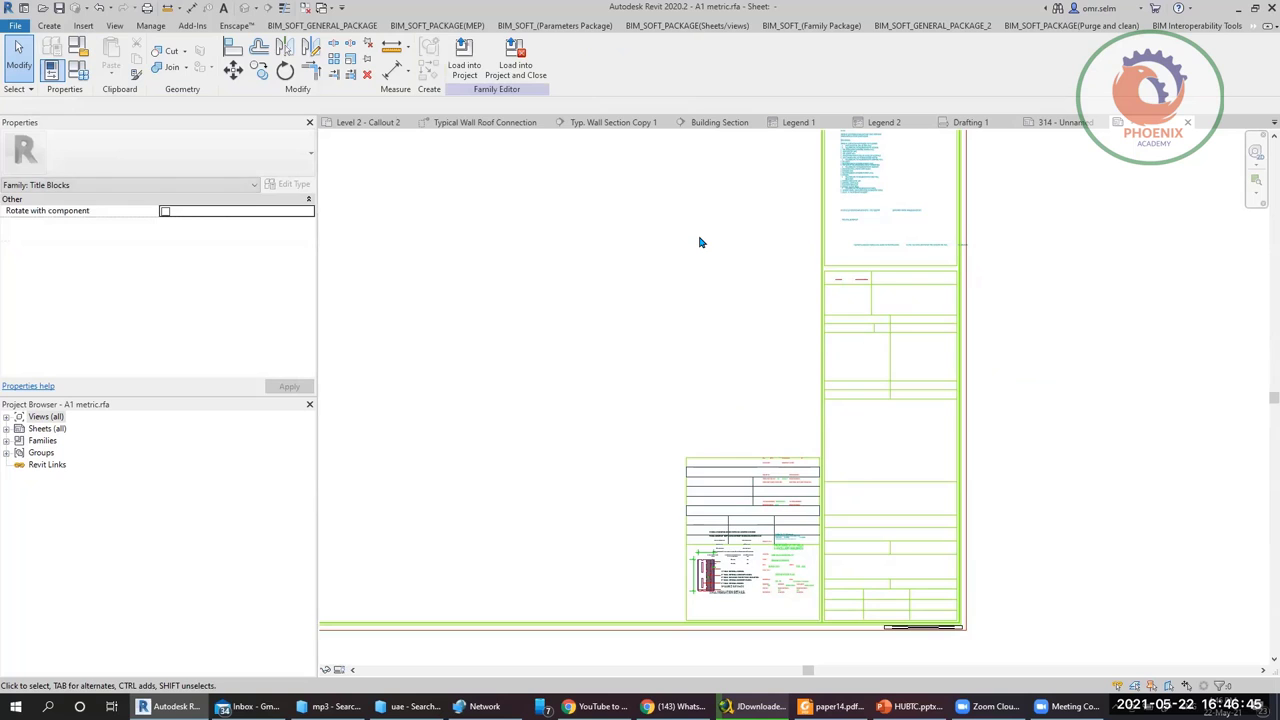
pyautogui.scroll(-2, 700, 242)
pyautogui.scroll(2, 797, 360)
pyautogui.scroll(2, 826, 320)
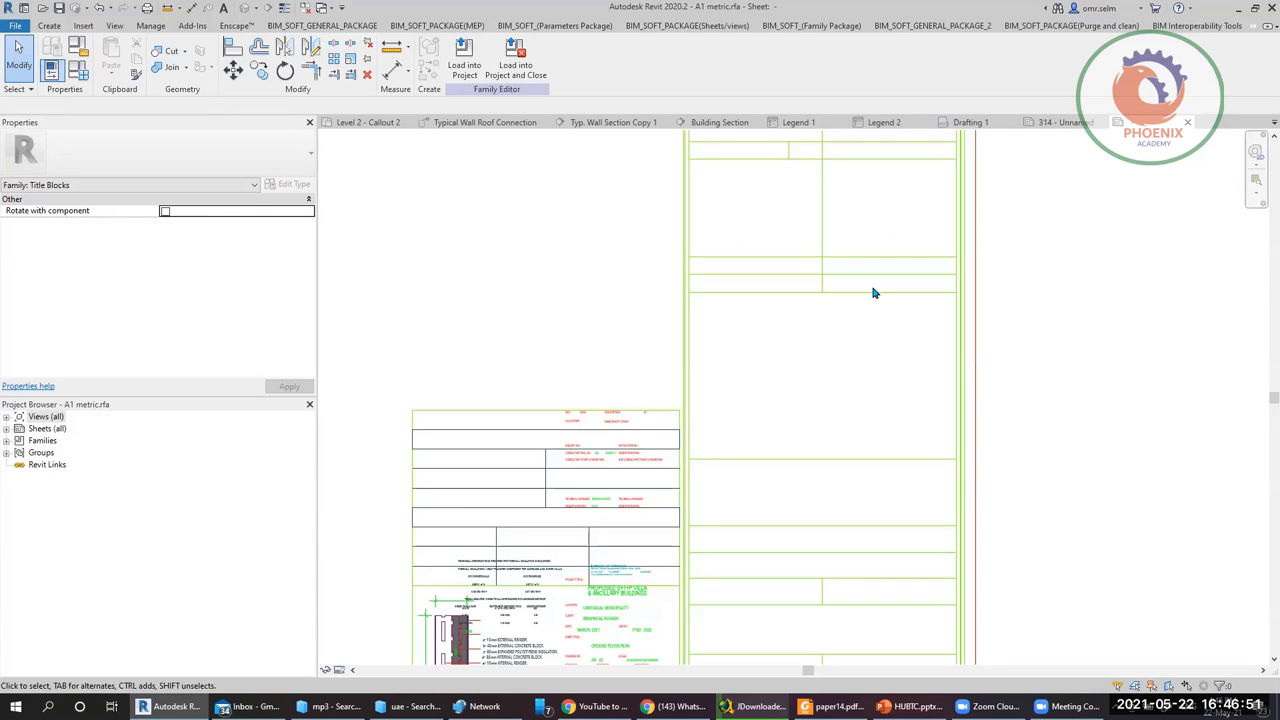
# - Begin inserting an image and browse the DATA (D:) drive for the photo
pyautogui.click(86, 27)
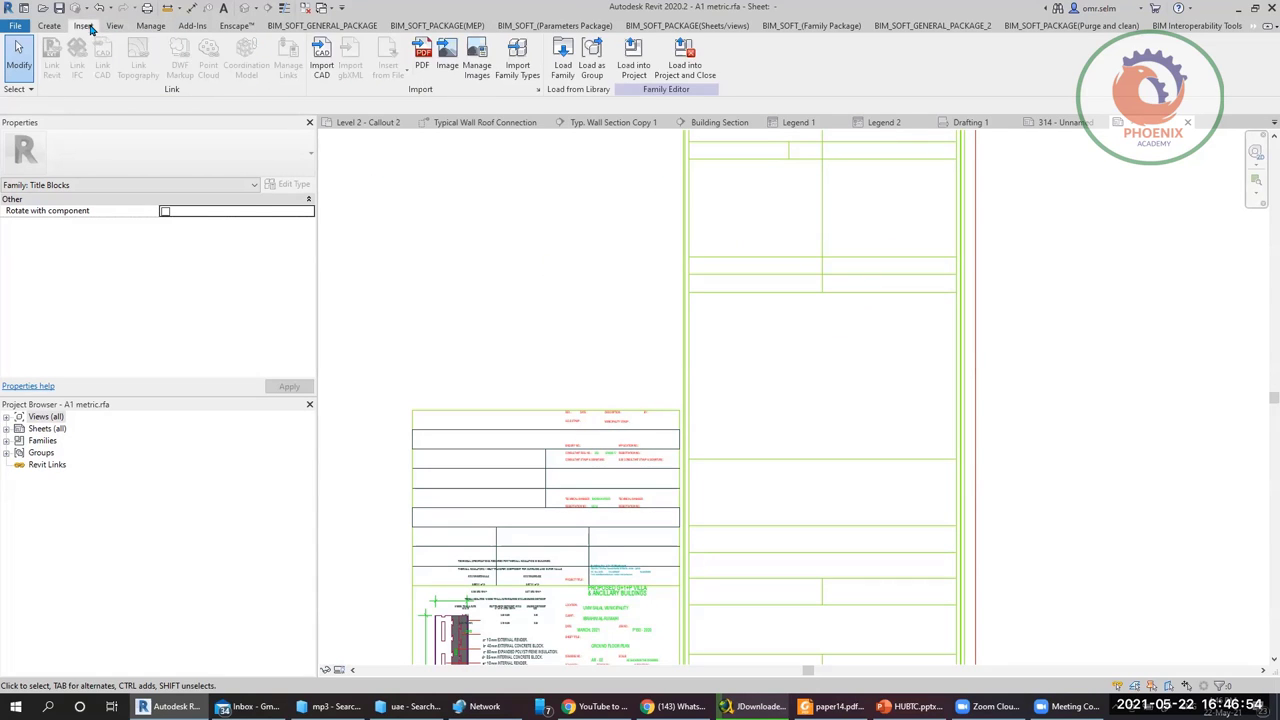
pyautogui.click(447, 55)
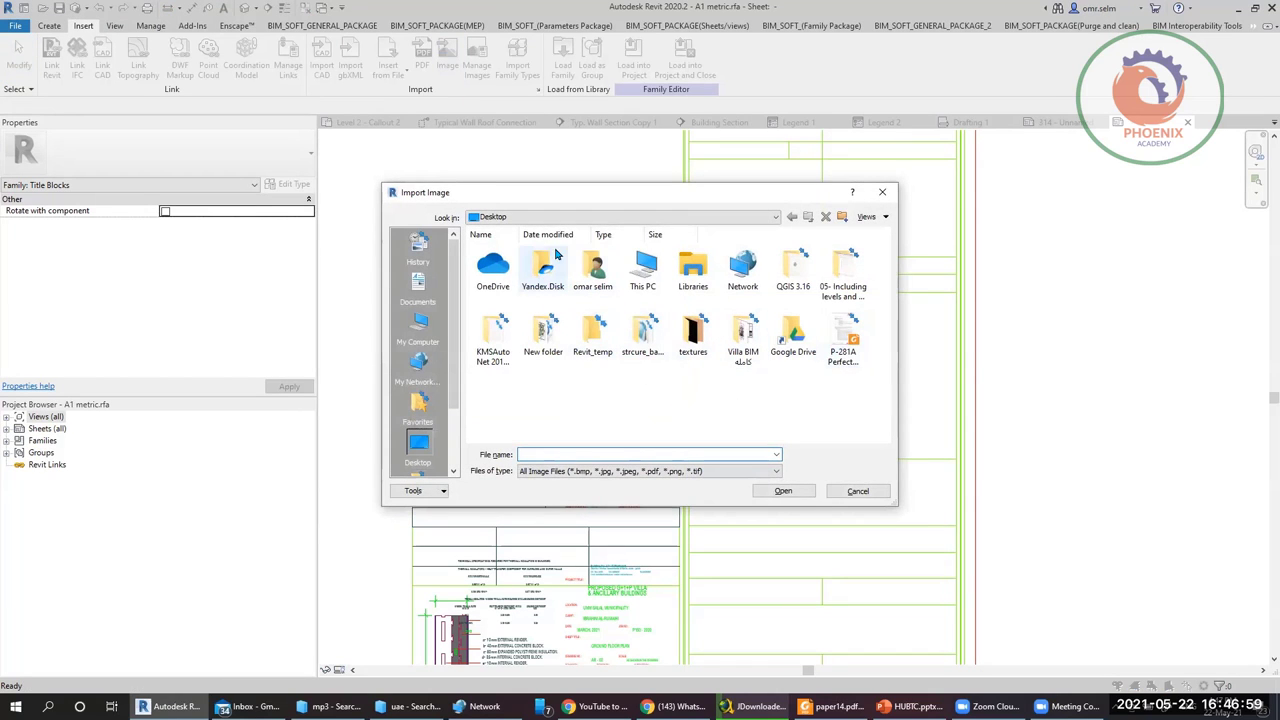
pyautogui.click(543, 216)
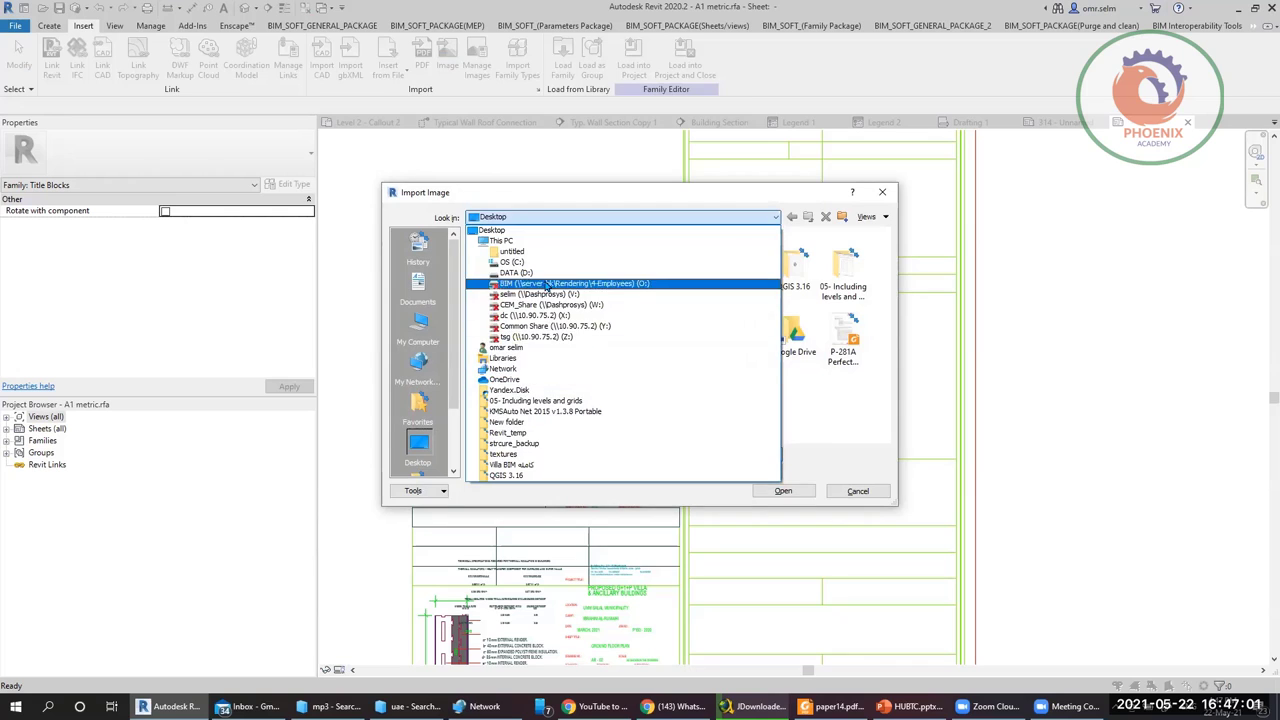
pyautogui.click(540, 276)
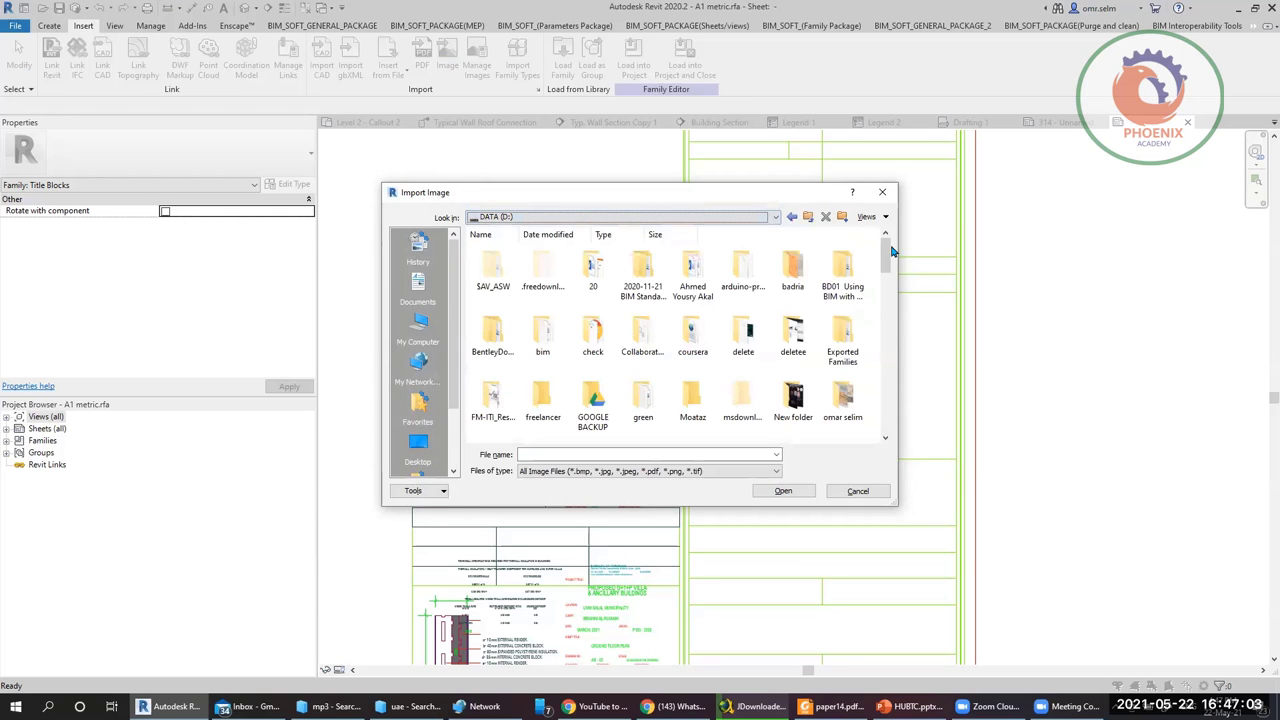
pyautogui.moveTo(893, 251); pyautogui.dragTo(884, 372)
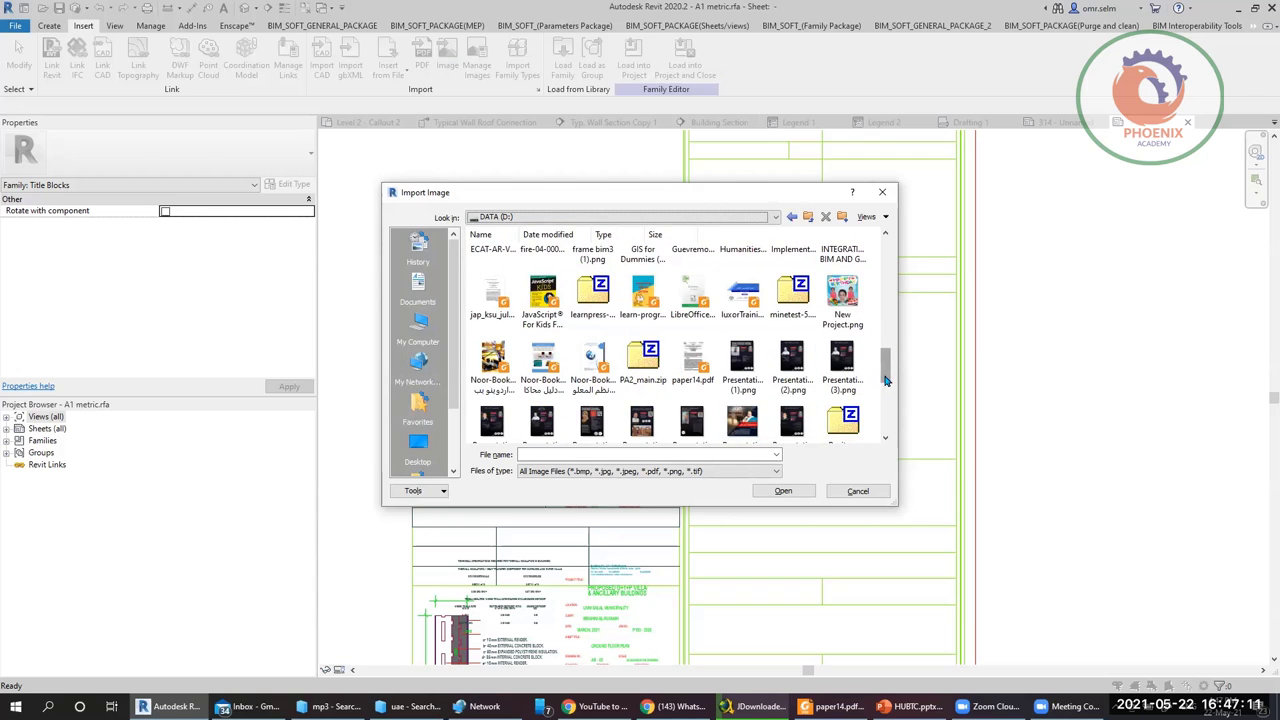
pyautogui.moveTo(885, 372); pyautogui.dragTo(885, 396)
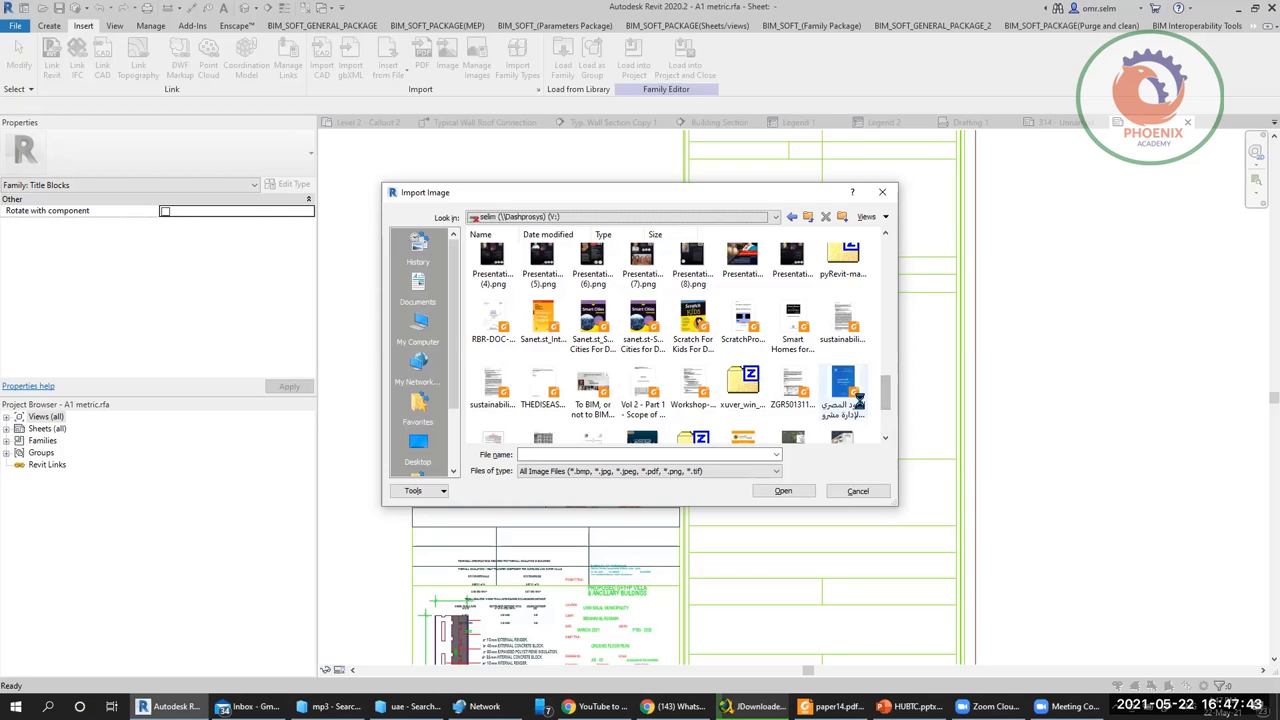
pyautogui.moveTo(886, 400)
pyautogui.mouseDown()
pyautogui.moveTo(884, 435)
pyautogui.moveTo(890, 352)
pyautogui.mouseUp()
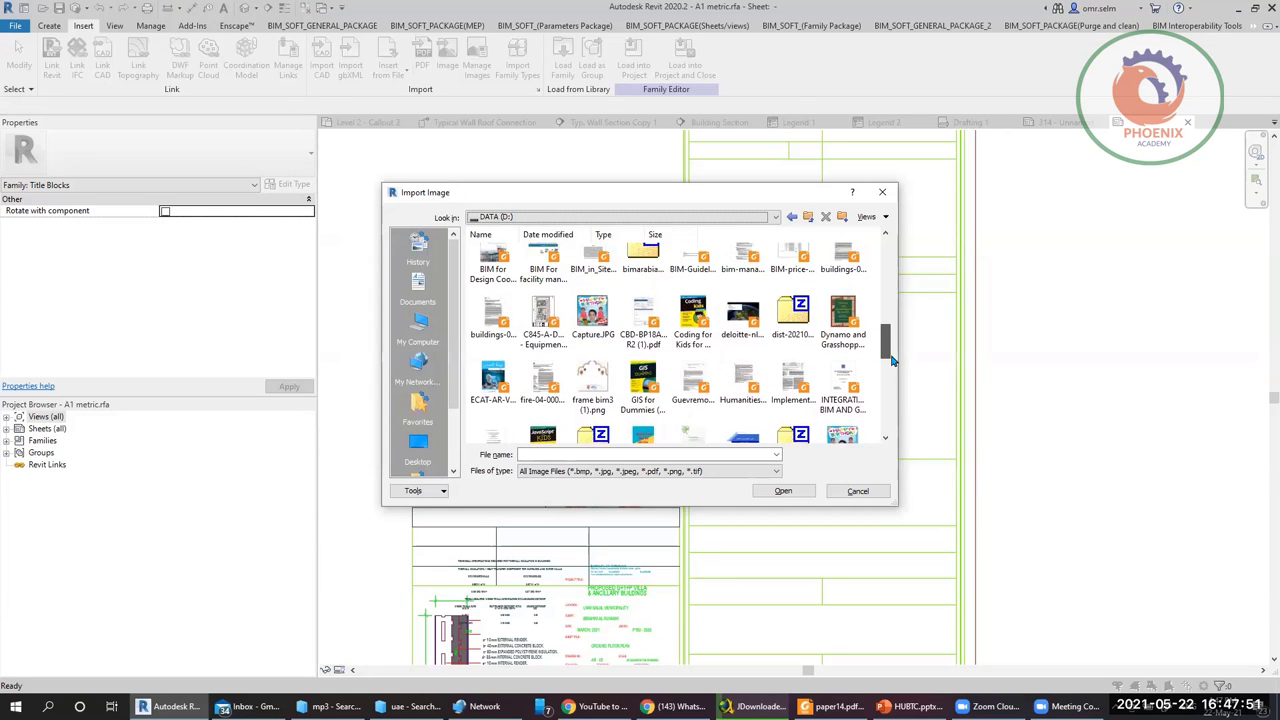
# - Choose Capture.JPG and import it into the family
pyautogui.click(593, 318)
pyautogui.scroll(5, 675, 402)
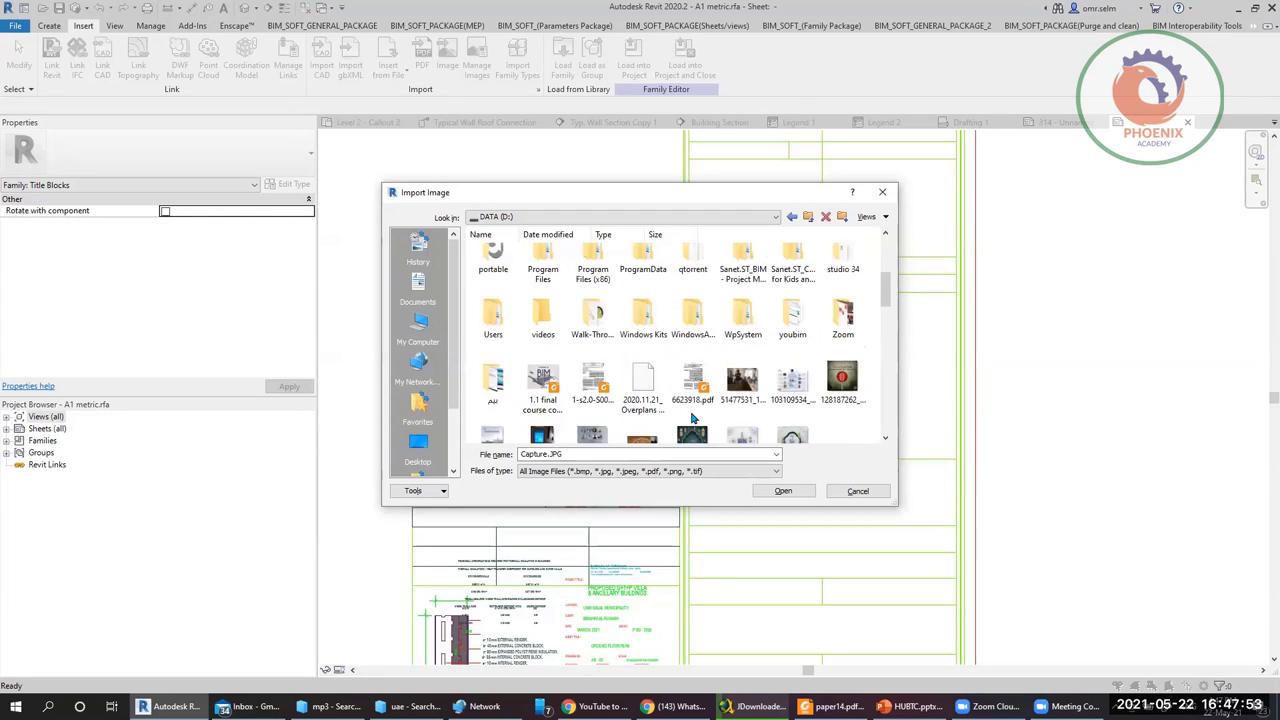
pyautogui.scroll(5, 675, 402)
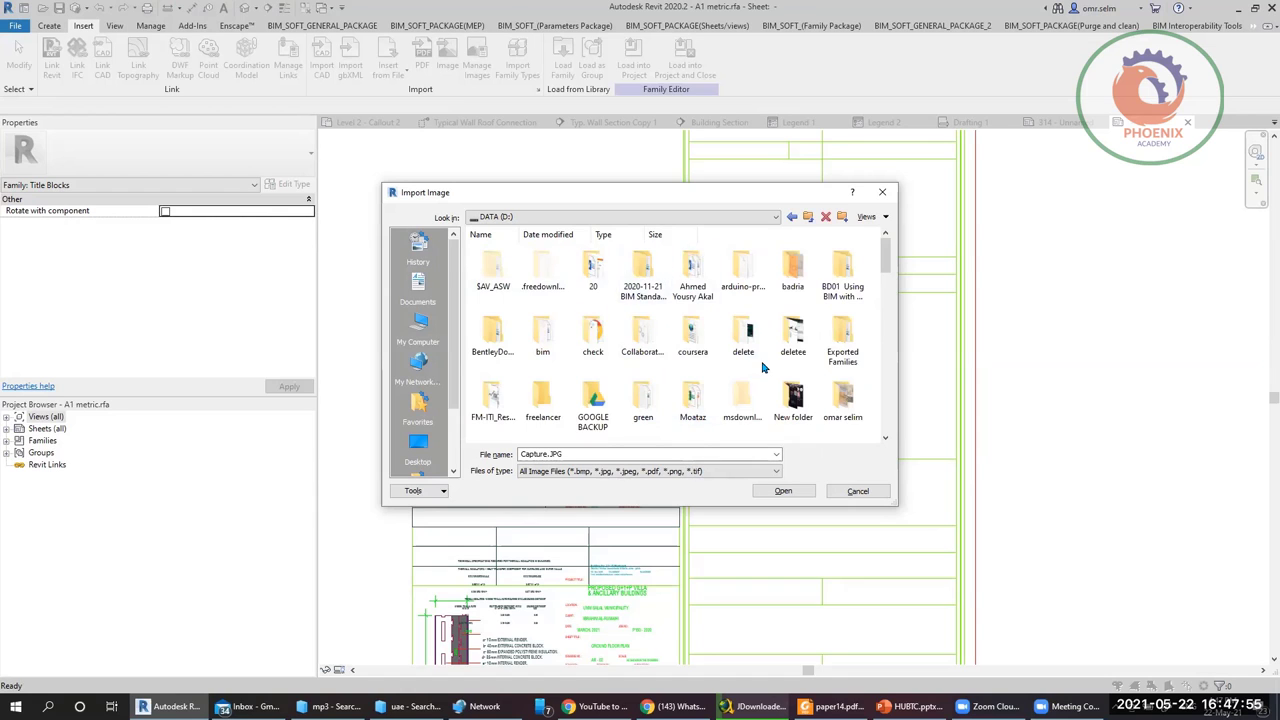
pyautogui.scroll(-5, 790, 360)
pyautogui.scroll(2, 811, 360)
pyautogui.click(742, 428)
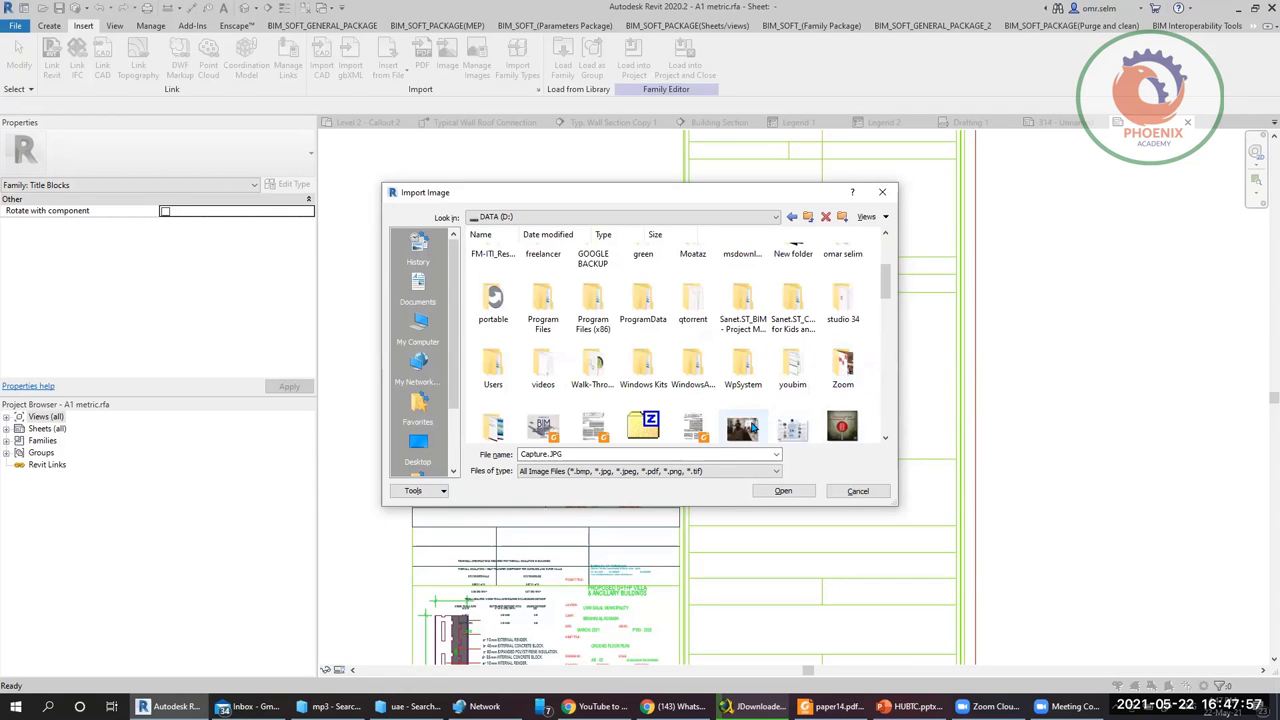
pyautogui.click(783, 490)
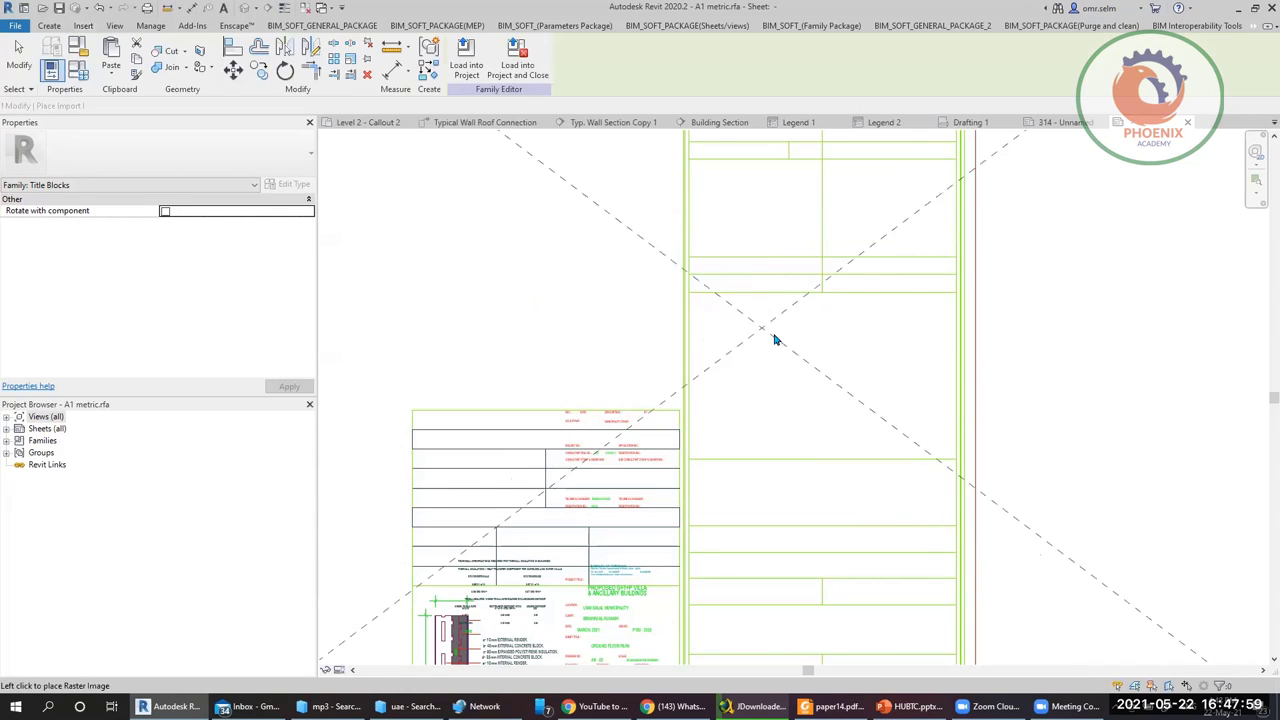
# - Place the photo, shrink it to a thumbnail, and fit it into a right-hand column cell
pyautogui.click(771, 381)
pyautogui.scroll(-2, 762, 399)
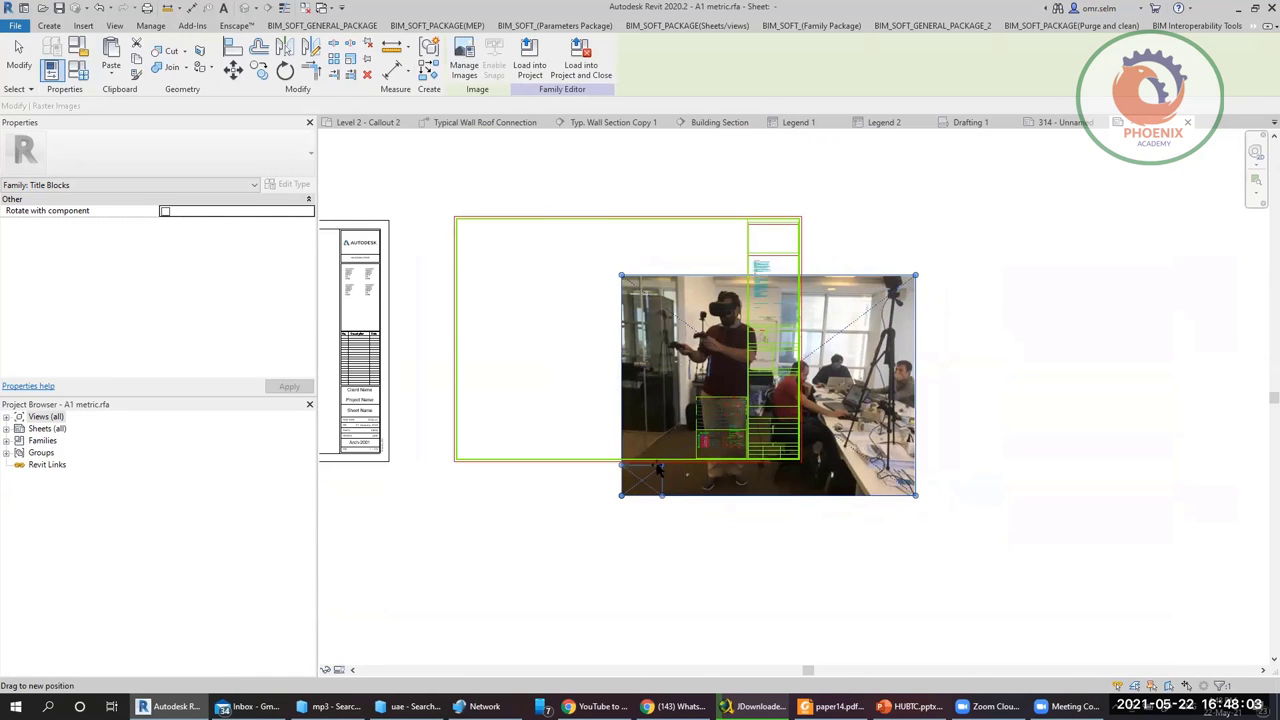
pyautogui.moveTo(670, 446)
pyautogui.mouseDown()
pyautogui.moveTo(652, 467)
pyautogui.moveTo(767, 391)
pyautogui.mouseUp()
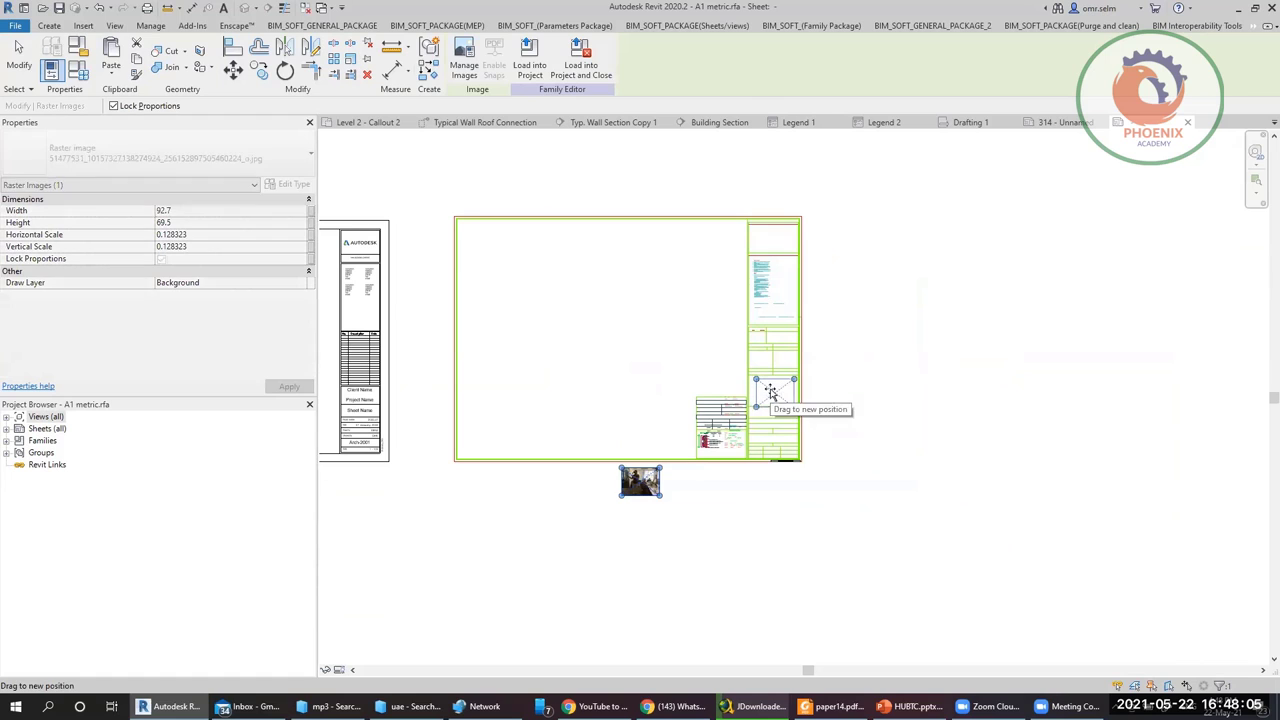
pyautogui.click(955, 427)
pyautogui.scroll(2, 622, 465)
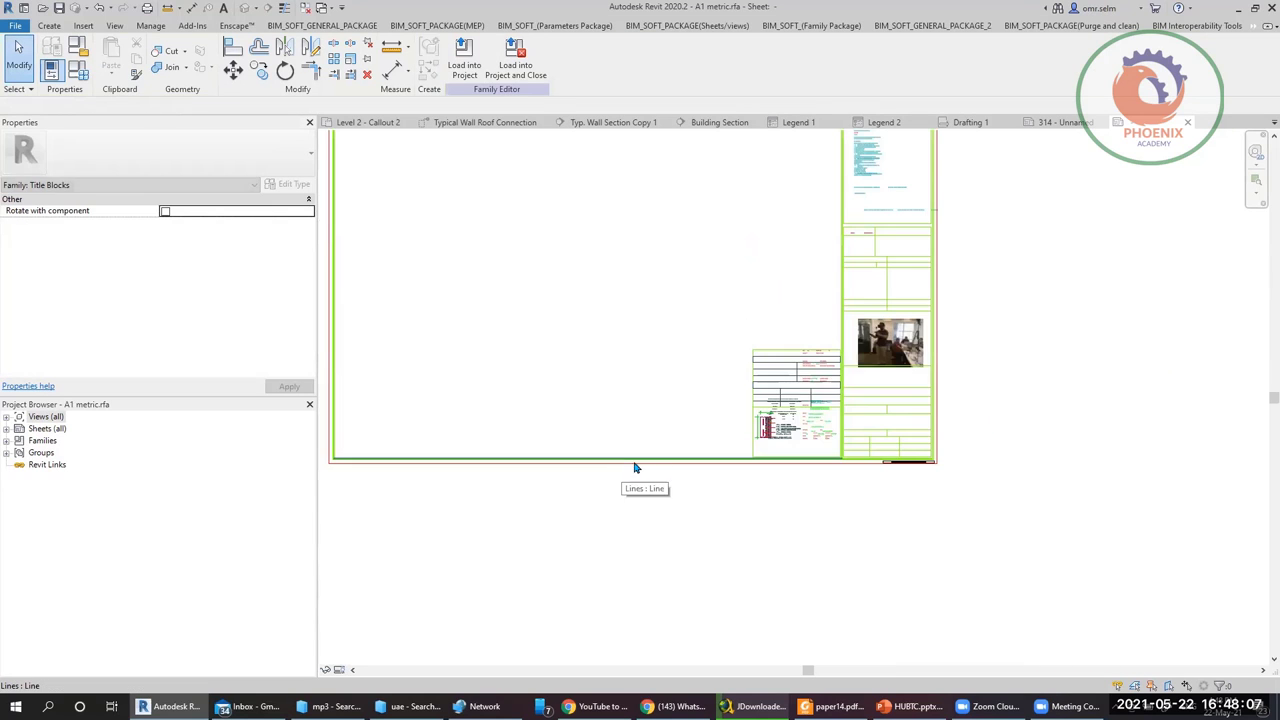
pyautogui.scroll(2, 885, 458)
pyautogui.scroll(1, 894, 460)
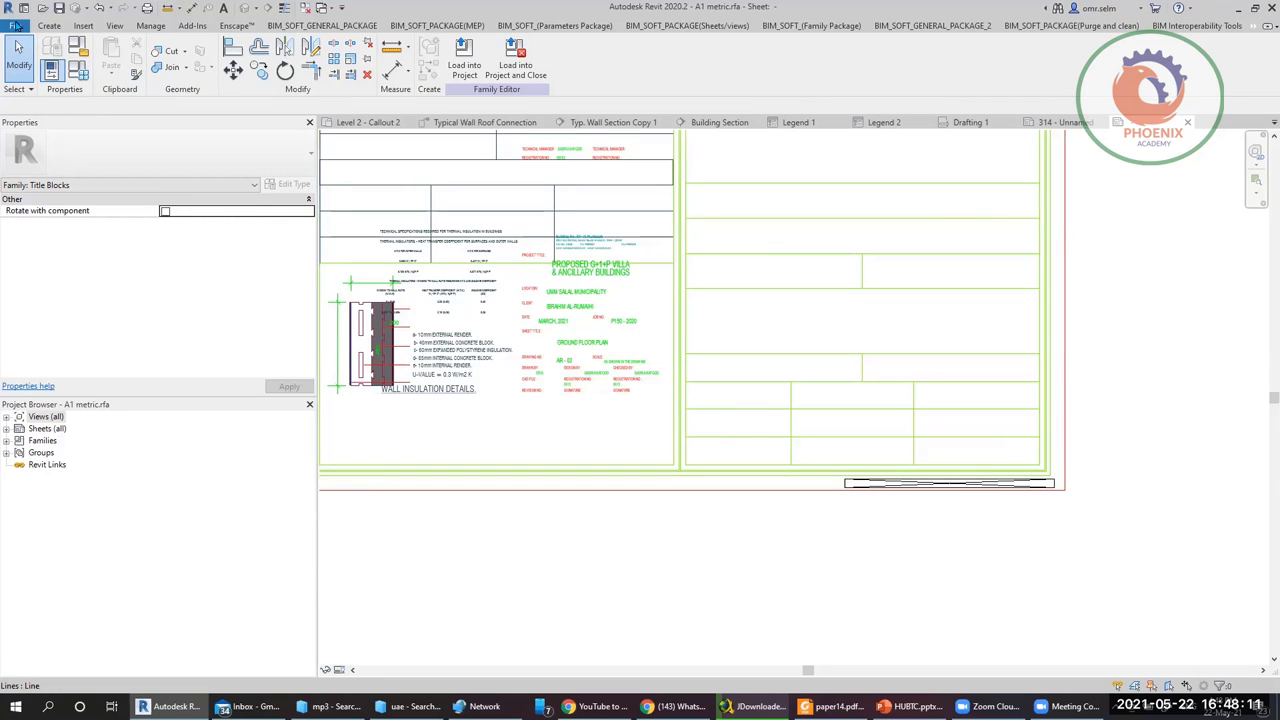
# - Place a label in an empty title block cell and locate Project Name among the parameters
pyautogui.click(48, 25)
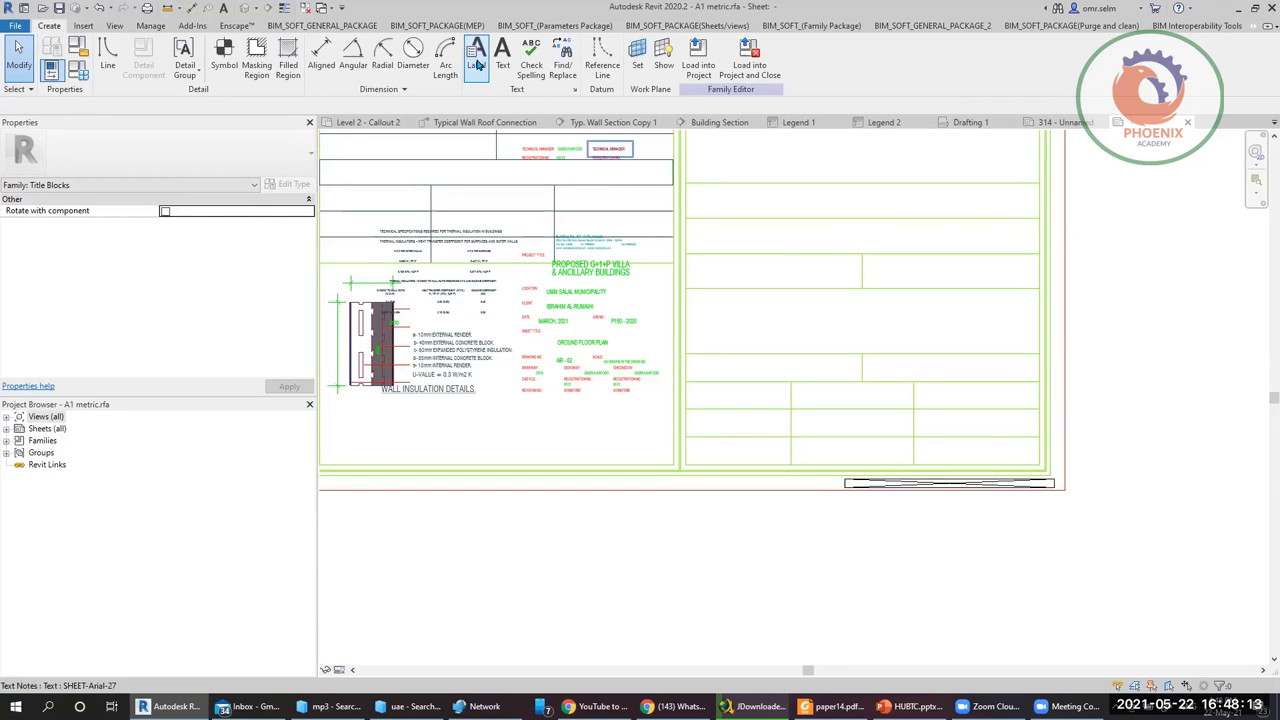
pyautogui.click(476, 55)
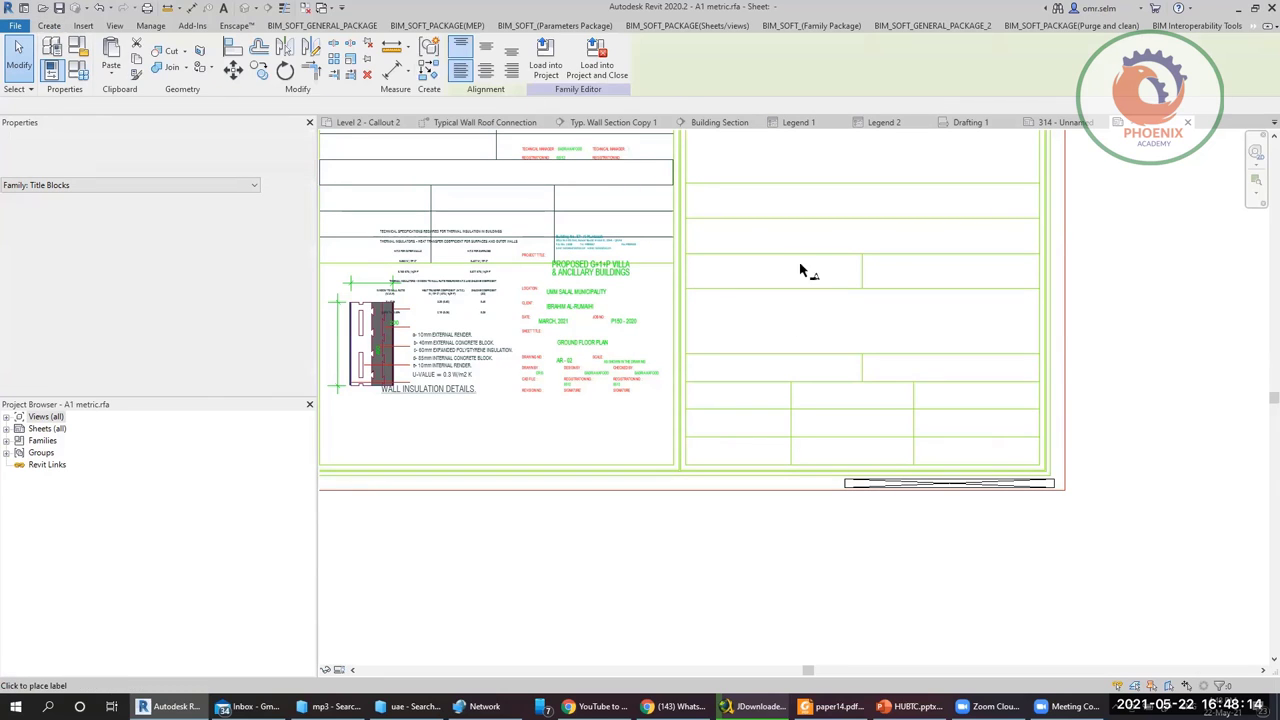
pyautogui.click(798, 341)
pyautogui.click(148, 344)
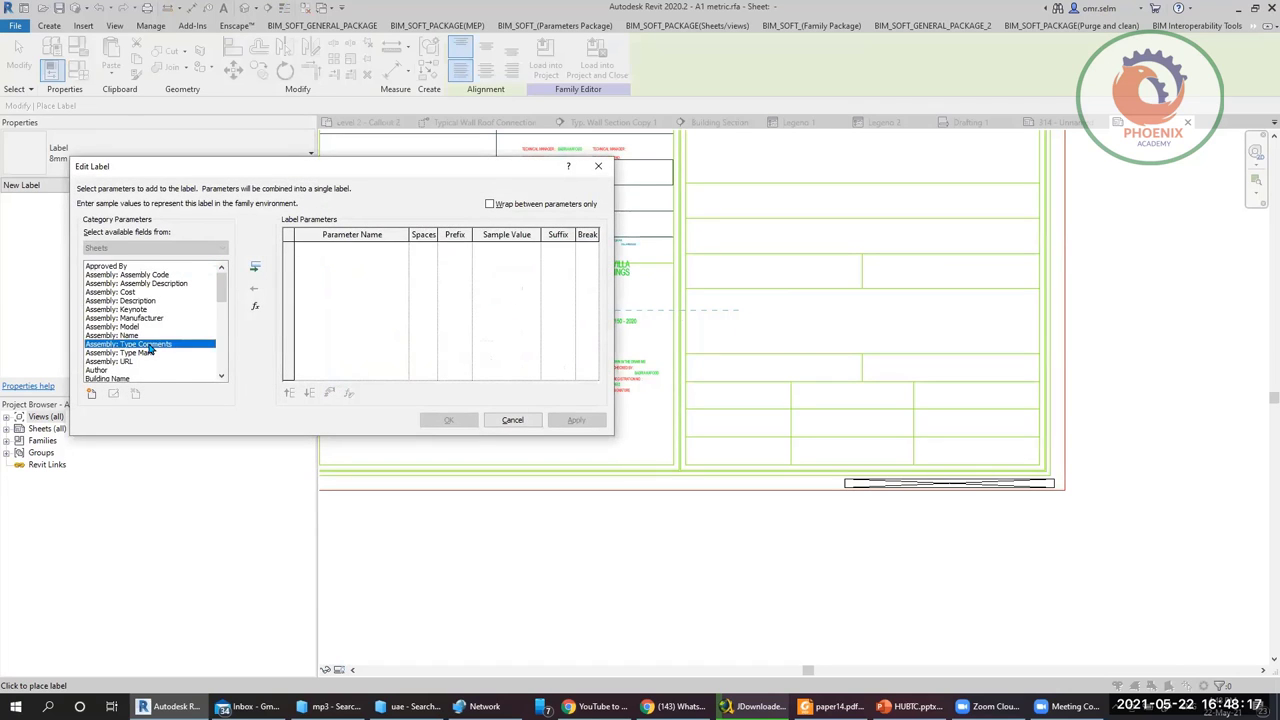
pyautogui.scroll(-10, 148, 348)
pyautogui.press('p')
pyautogui.press('Down')
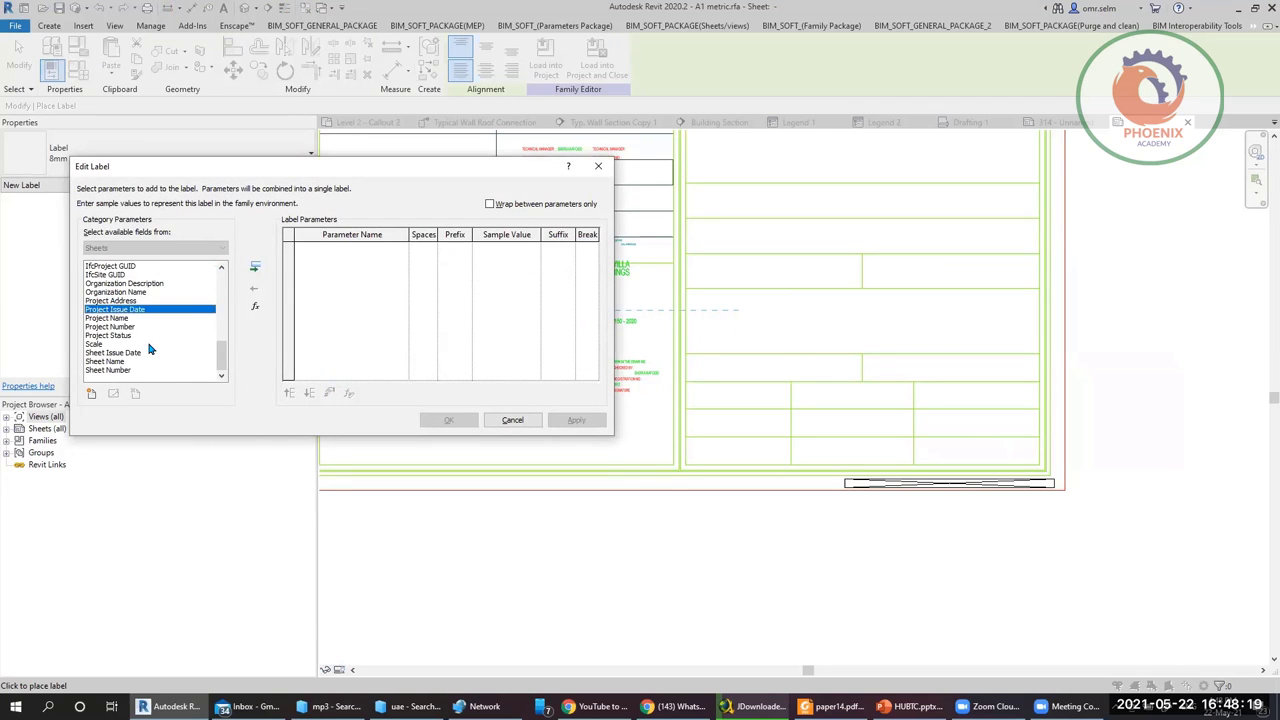
pyautogui.press('Down')
pyautogui.press('Down')
pyautogui.press('Down')
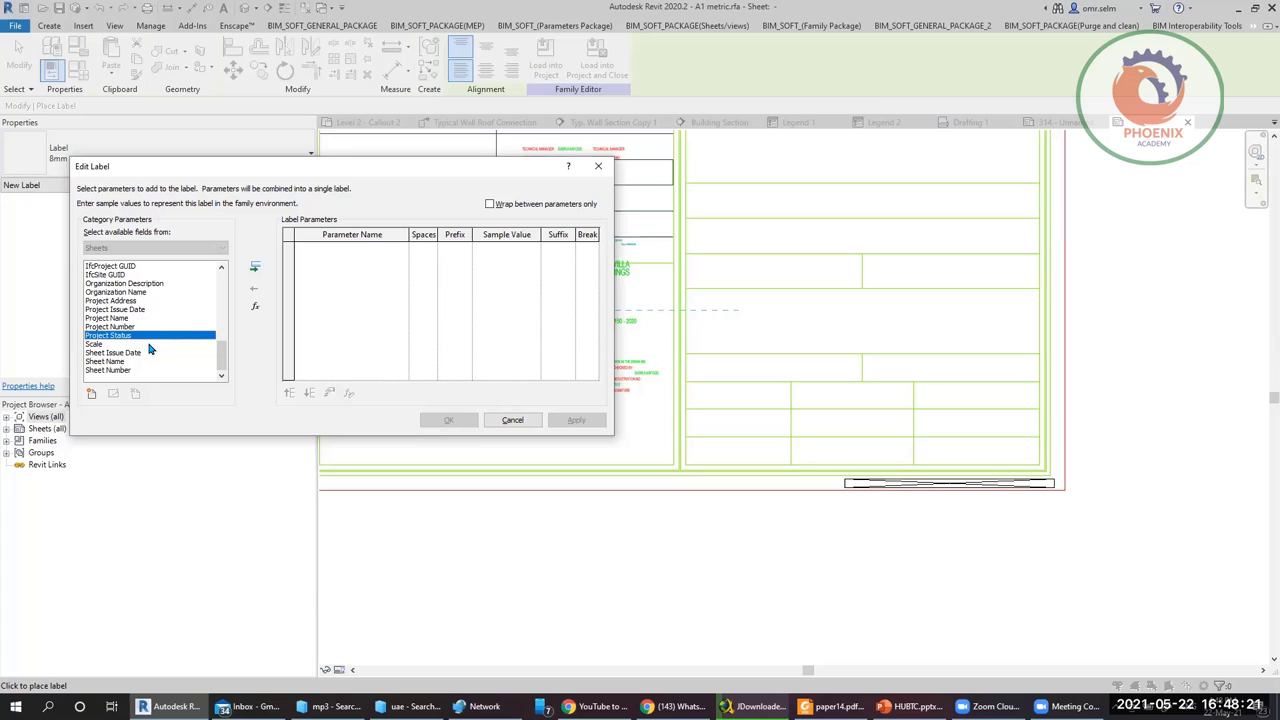
pyautogui.press('Up')
pyautogui.press('Up')
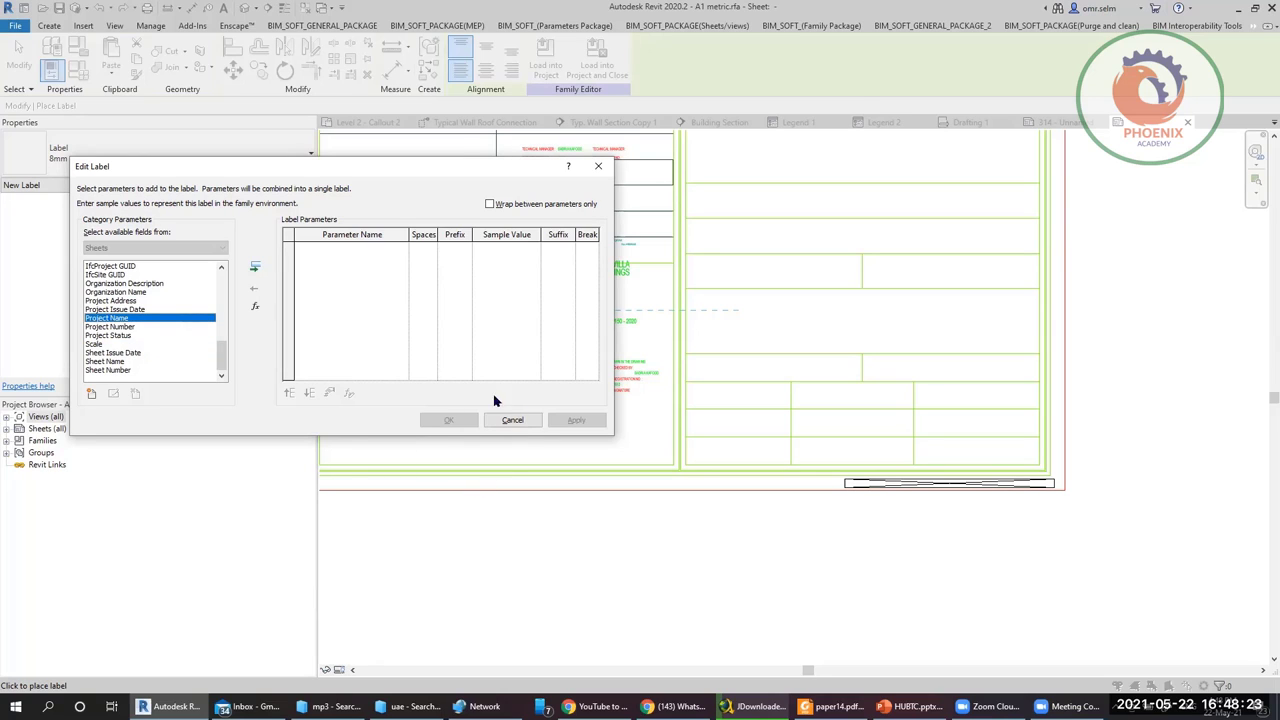
# - Make the label show only Project Name, removing Project Issue Date, and widen it to one line
pyautogui.doubleClick(160, 309)
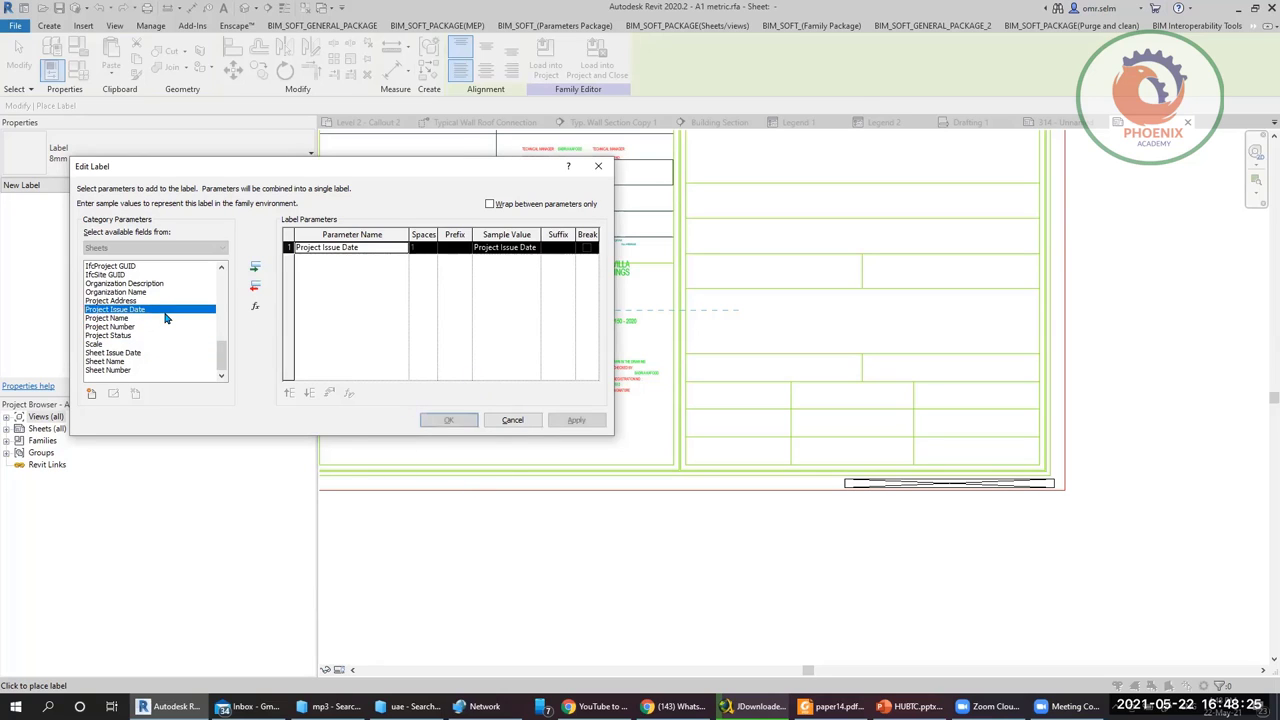
pyautogui.doubleClick(160, 318)
pyautogui.click(300, 247)
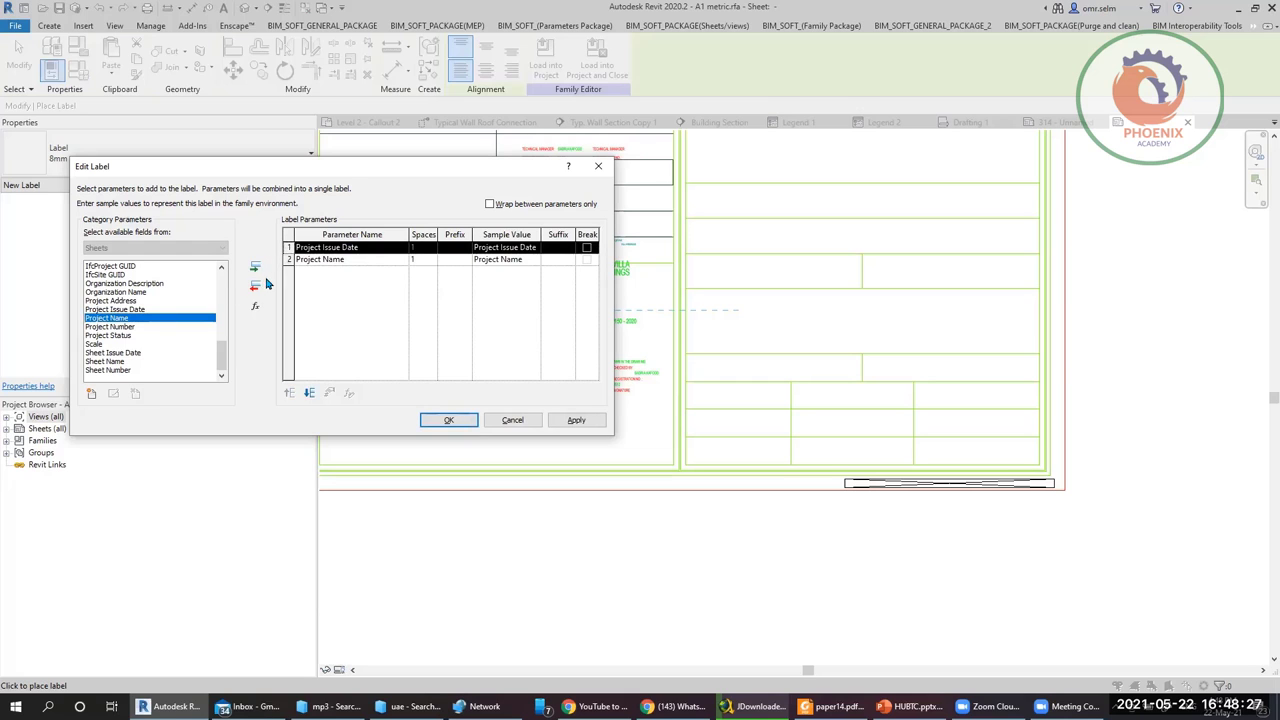
pyautogui.click(254, 287)
pyautogui.click(448, 420)
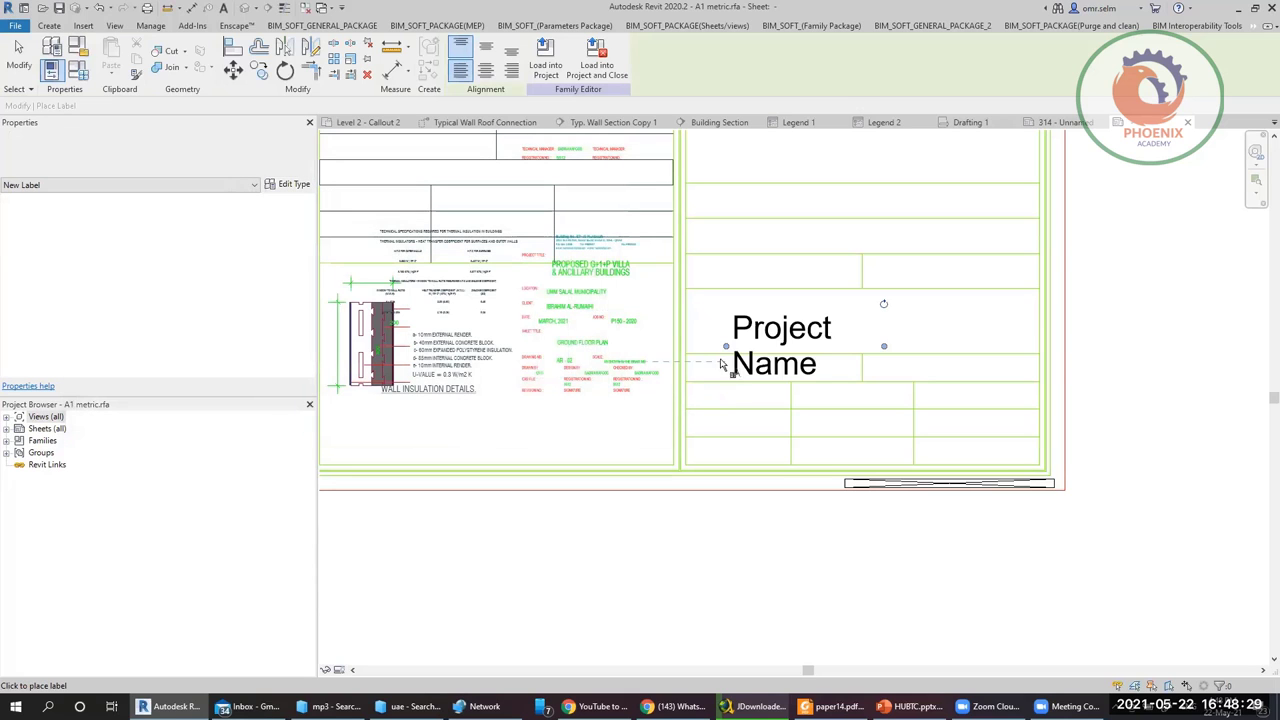
pyautogui.moveTo(885, 348); pyautogui.dragTo(990, 330)
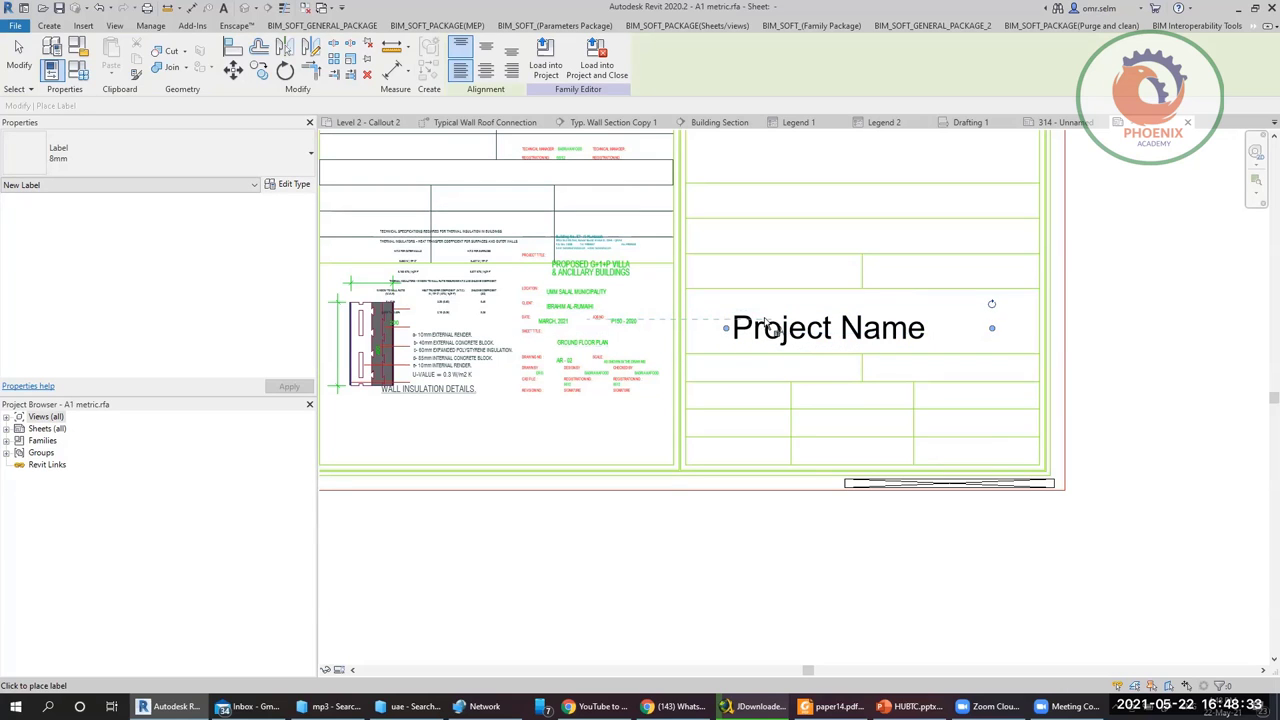
pyautogui.press('Escape')
pyautogui.click(736, 330)
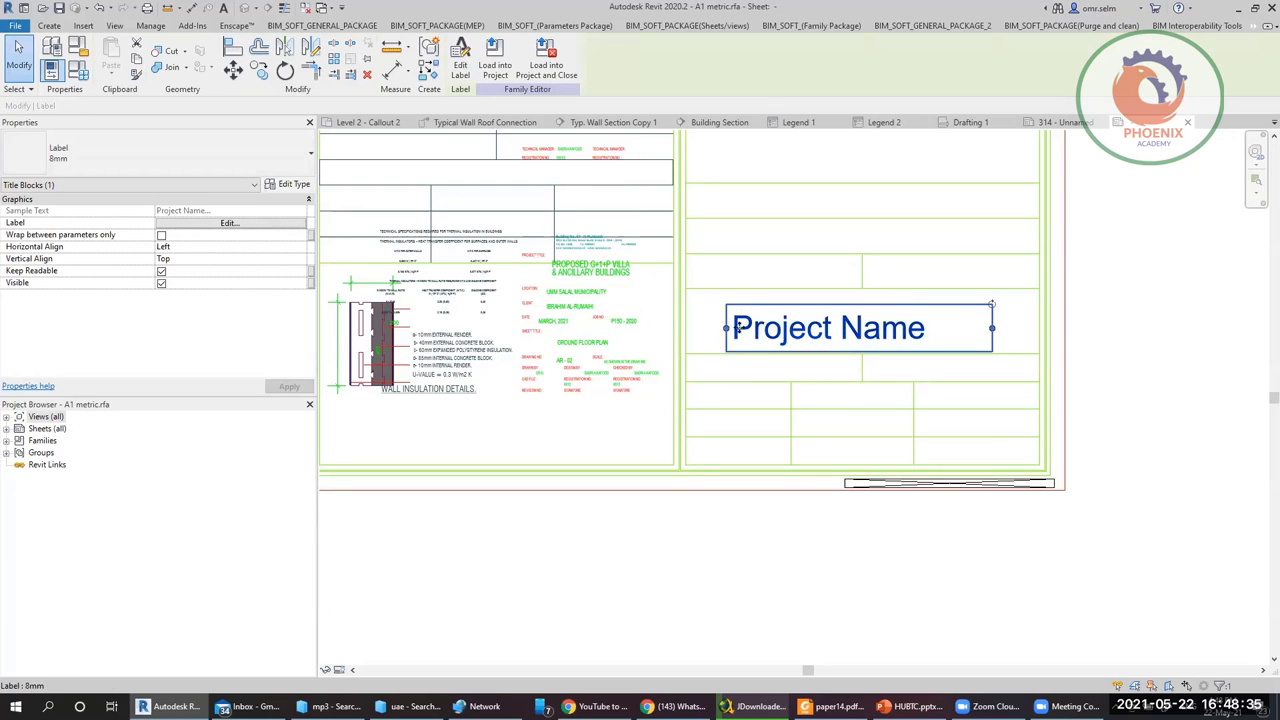
# - Change the Project Name label type's text size from 8 mm to 6 mm
pyautogui.click(290, 185)
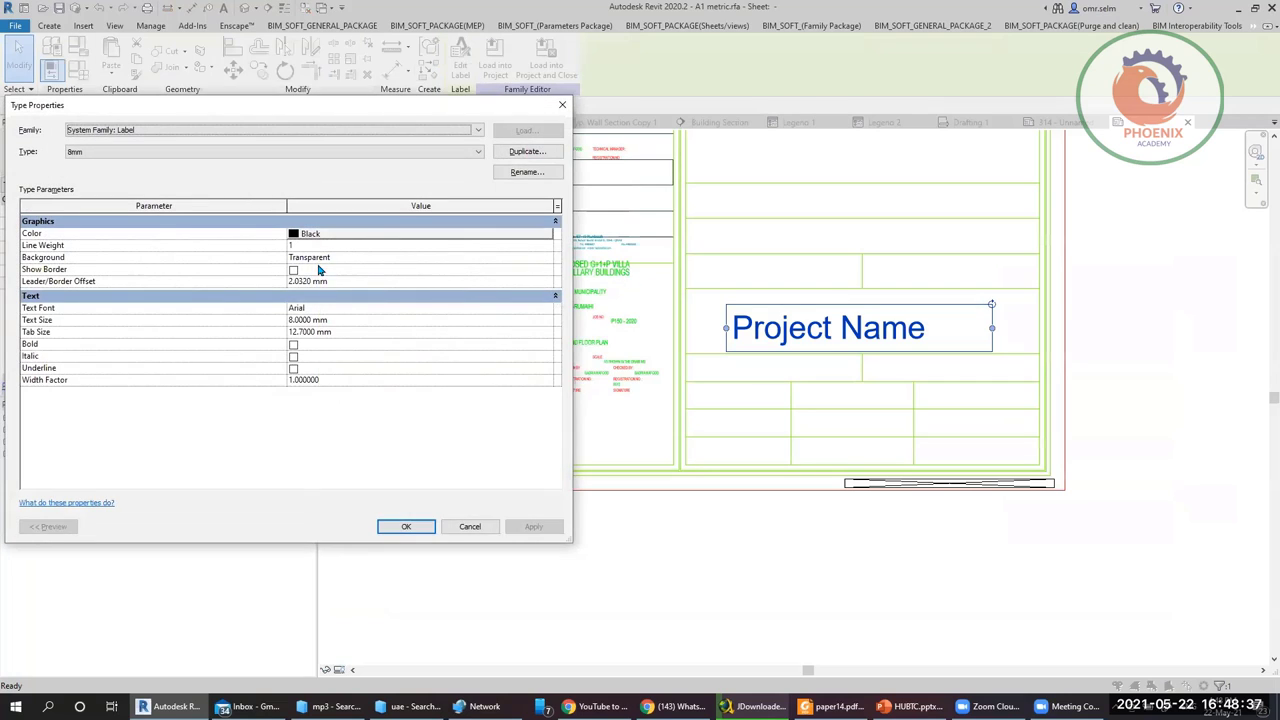
pyautogui.click(364, 321)
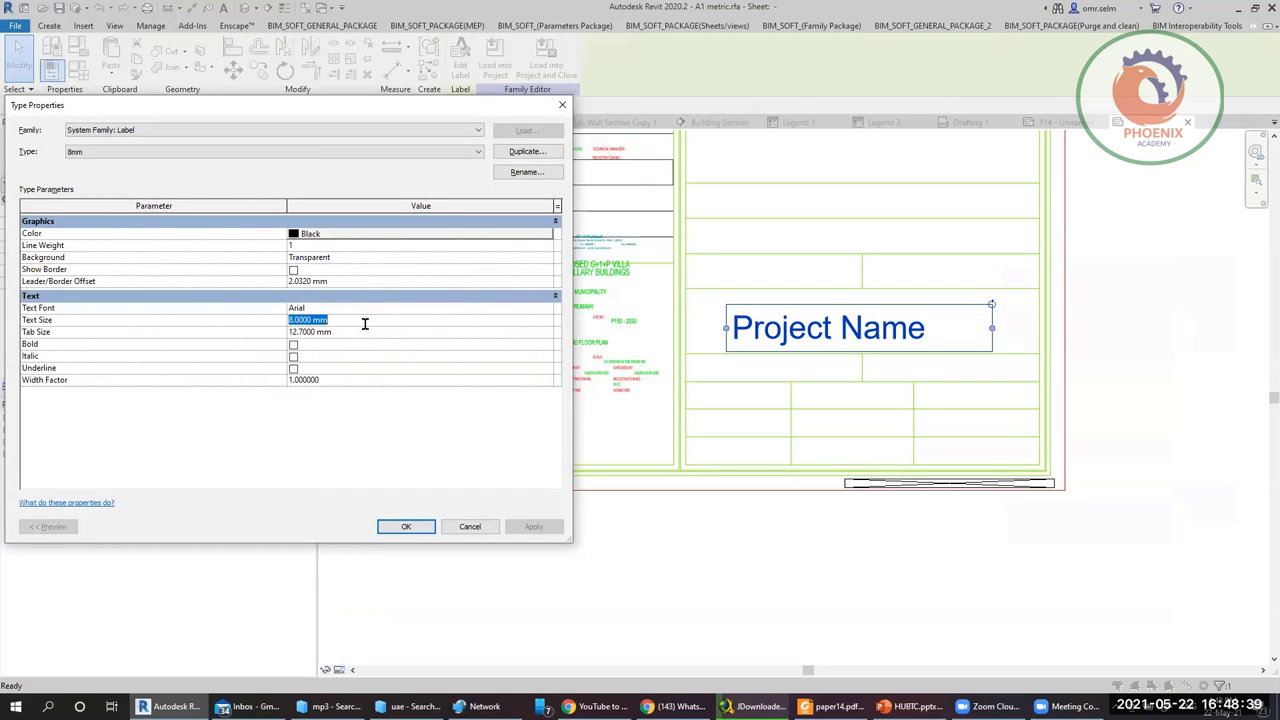
pyautogui.write('6')
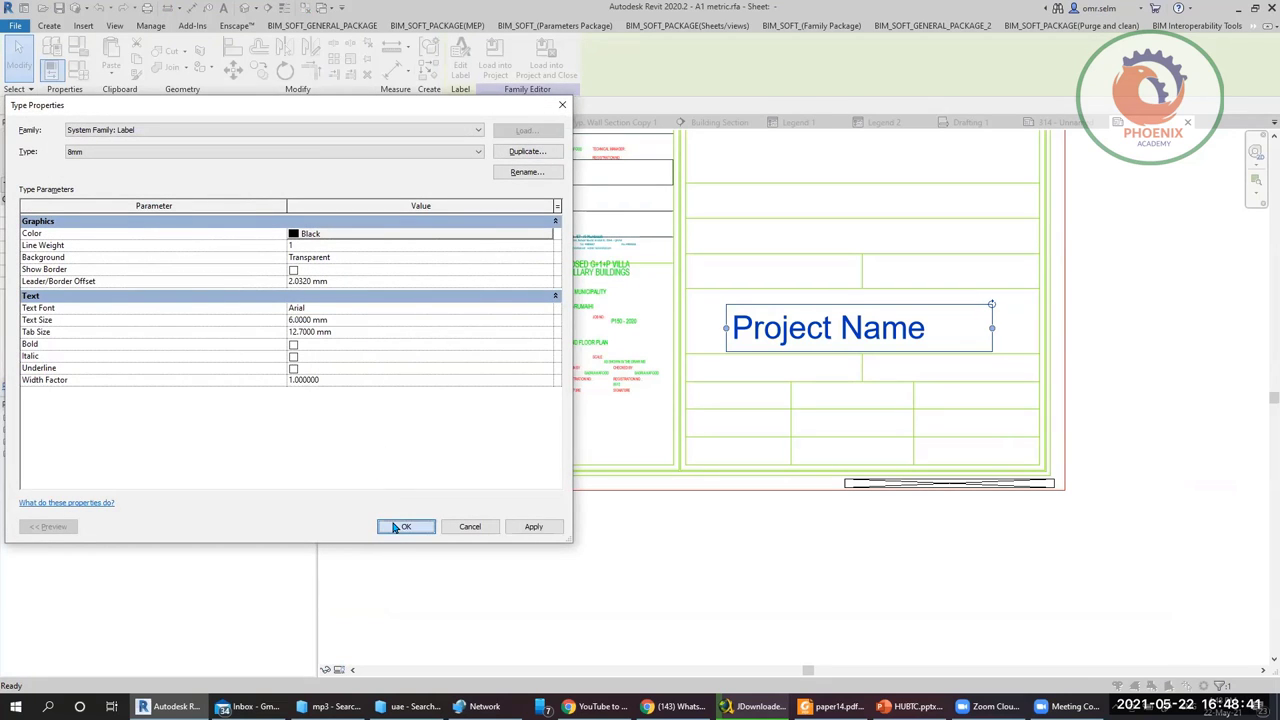
pyautogui.click(406, 526)
# - Nudge the Project Name label slightly left and up
pyautogui.press('Left')
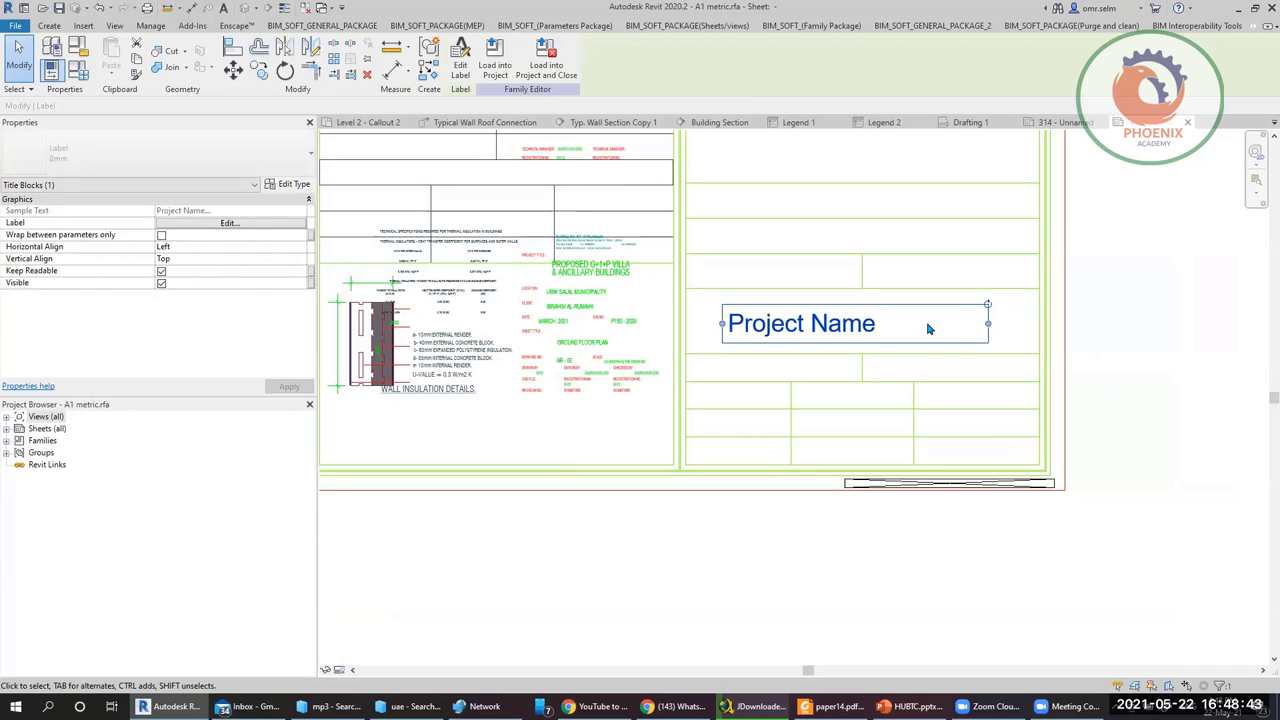
pyautogui.press('Left')
pyautogui.press('Left')
pyautogui.press('Left')
pyautogui.press('Up')
pyautogui.press('Up')
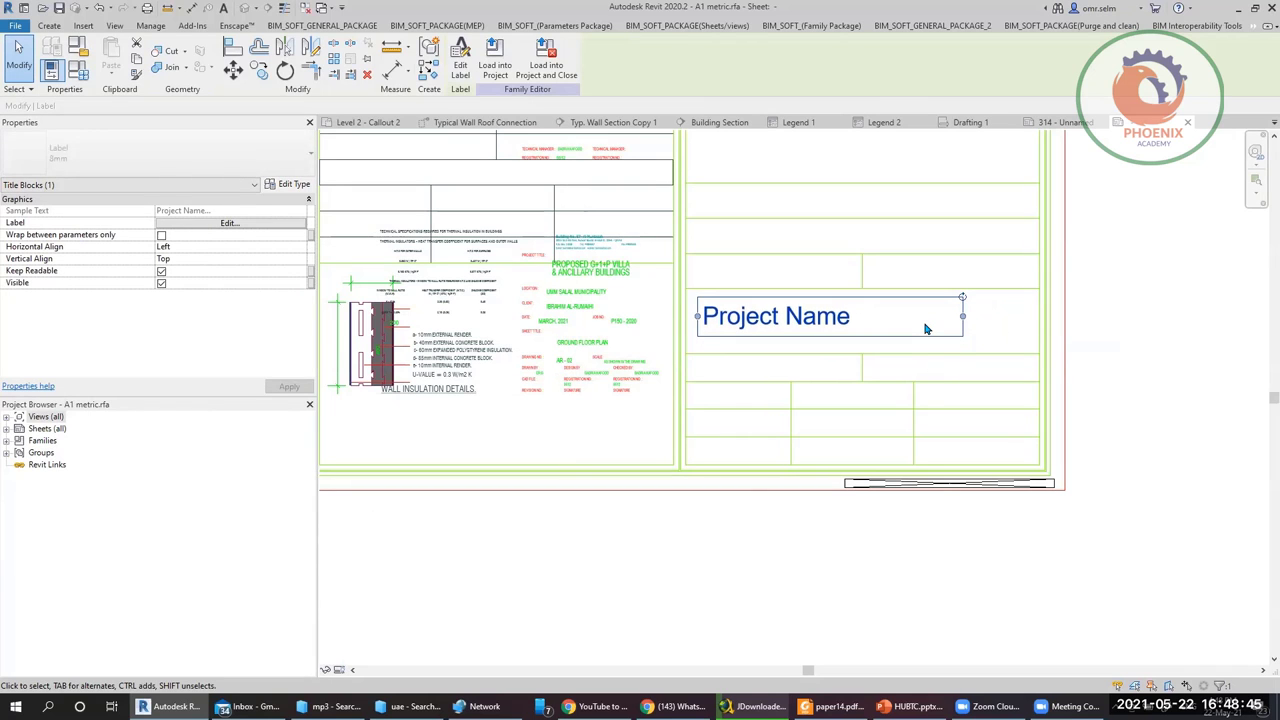
pyautogui.press('Left')
pyautogui.press('Left')
pyautogui.click(854, 563)
# - Zoom in on General Note A and edit its text in place
pyautogui.scroll(-1, 854, 564)
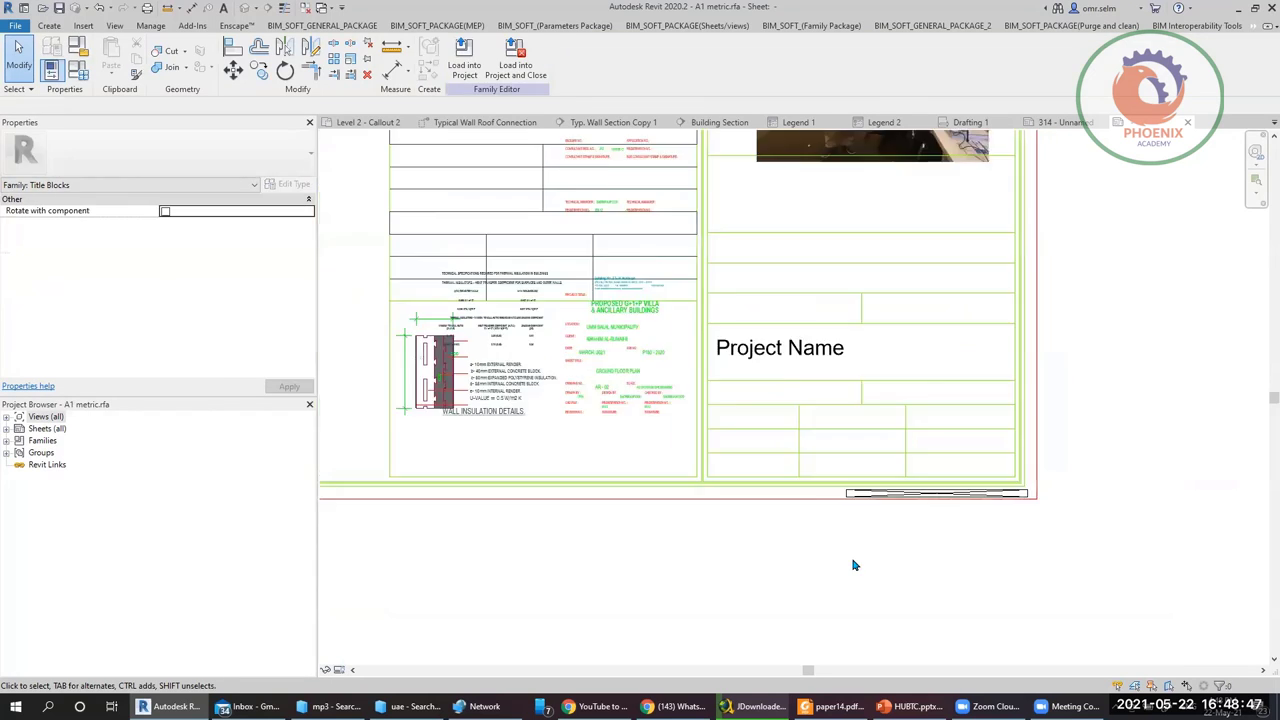
pyautogui.scroll(-2, 854, 565)
pyautogui.scroll(-2, 814, 514)
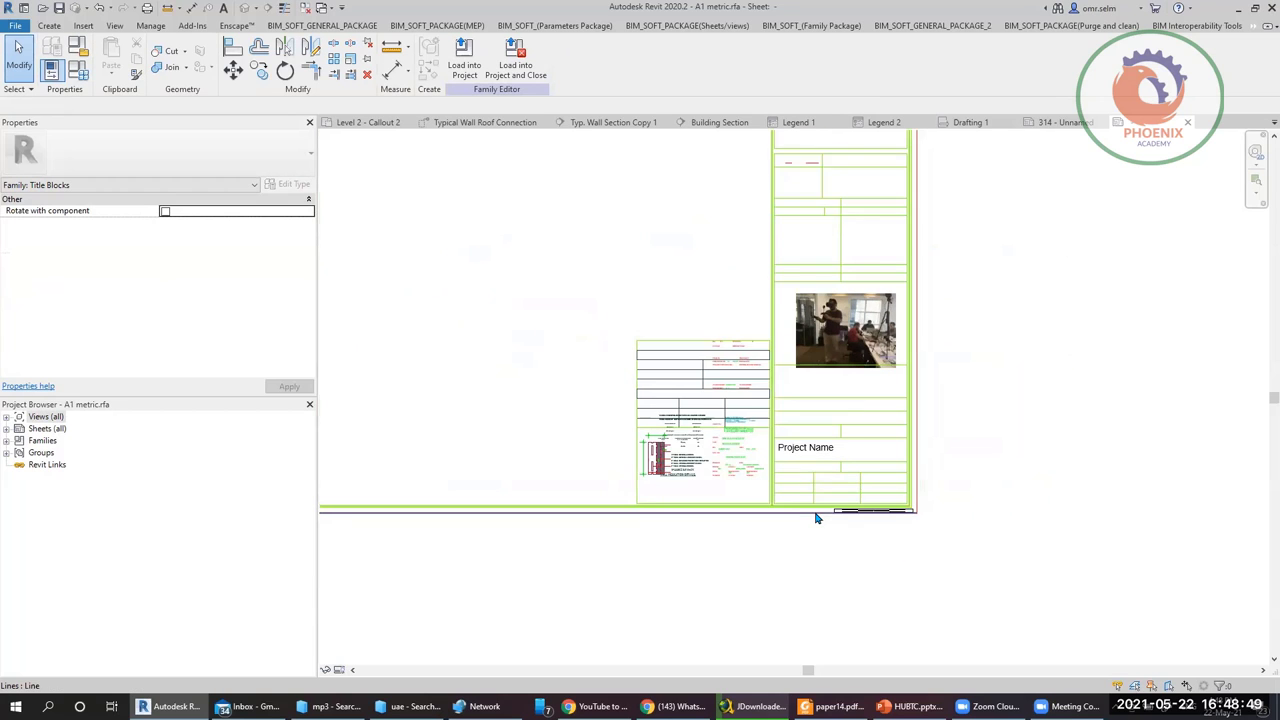
pyautogui.scroll(-1, 814, 514)
pyautogui.moveTo(780, 348); pyautogui.dragTo(783, 380, button='middle')
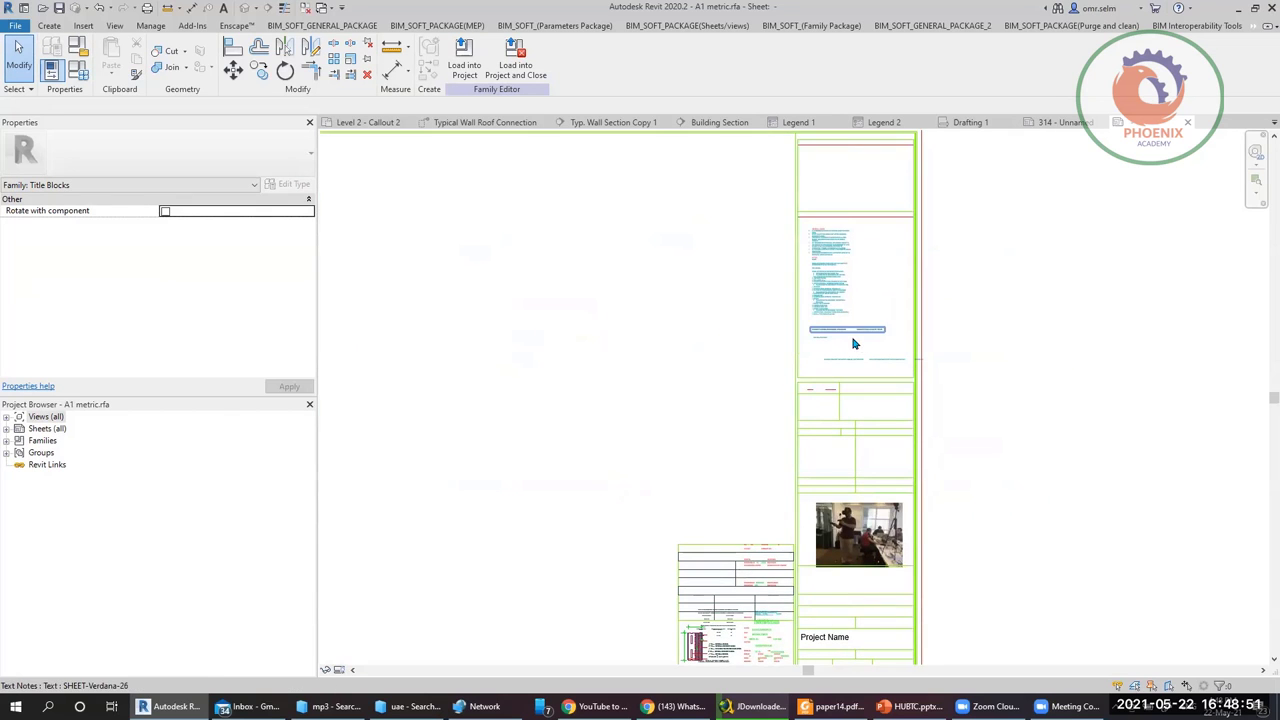
pyautogui.scroll(2, 860, 346)
pyautogui.scroll(1, 770, 155)
pyautogui.scroll(2, 770, 155)
pyautogui.scroll(2, 890, 290)
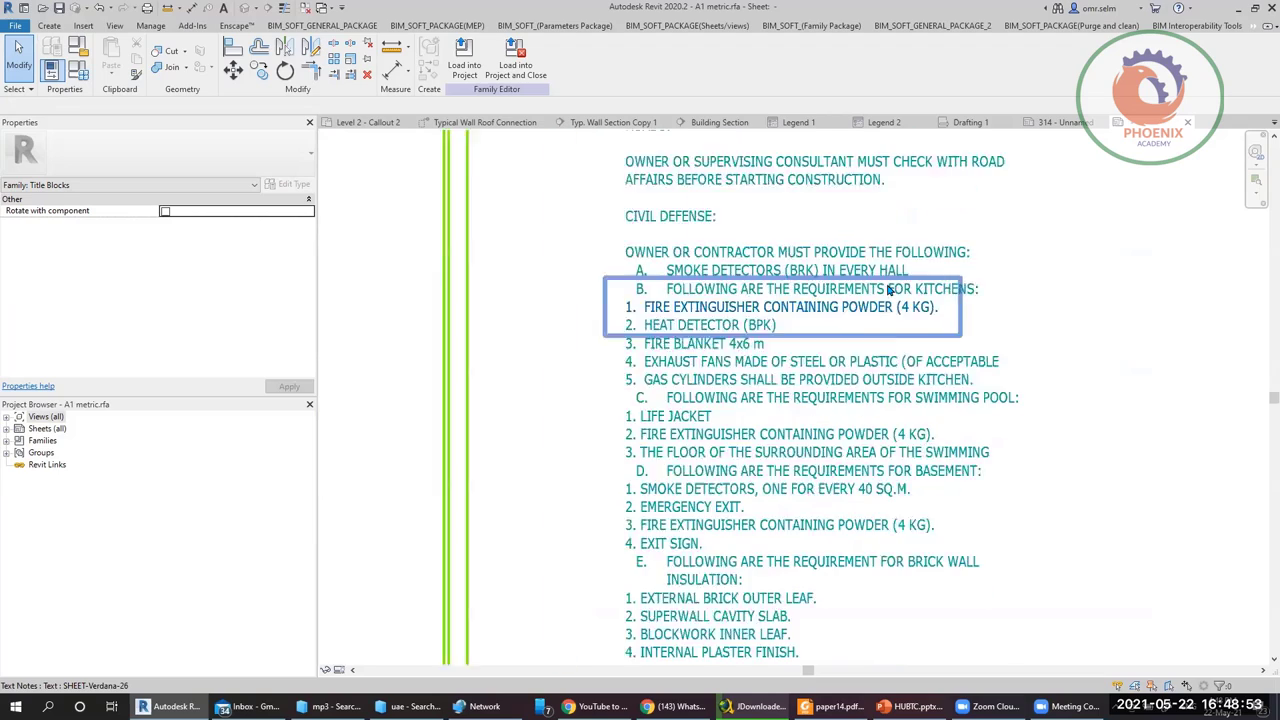
pyautogui.scroll(1, 950, 242)
pyautogui.scroll(-2, 686, 421)
pyautogui.scroll(-1, 686, 421)
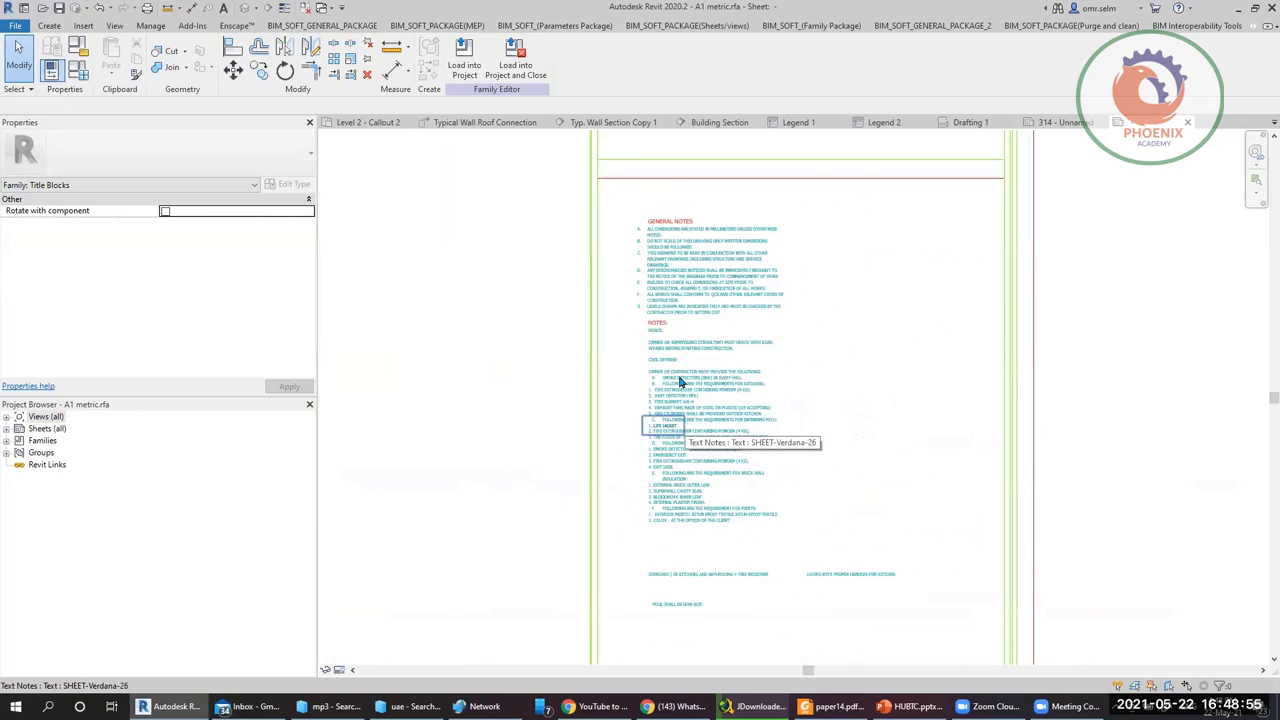
pyautogui.scroll(2, 663, 206)
pyautogui.scroll(1, 700, 293)
pyautogui.scroll(1, 700, 293)
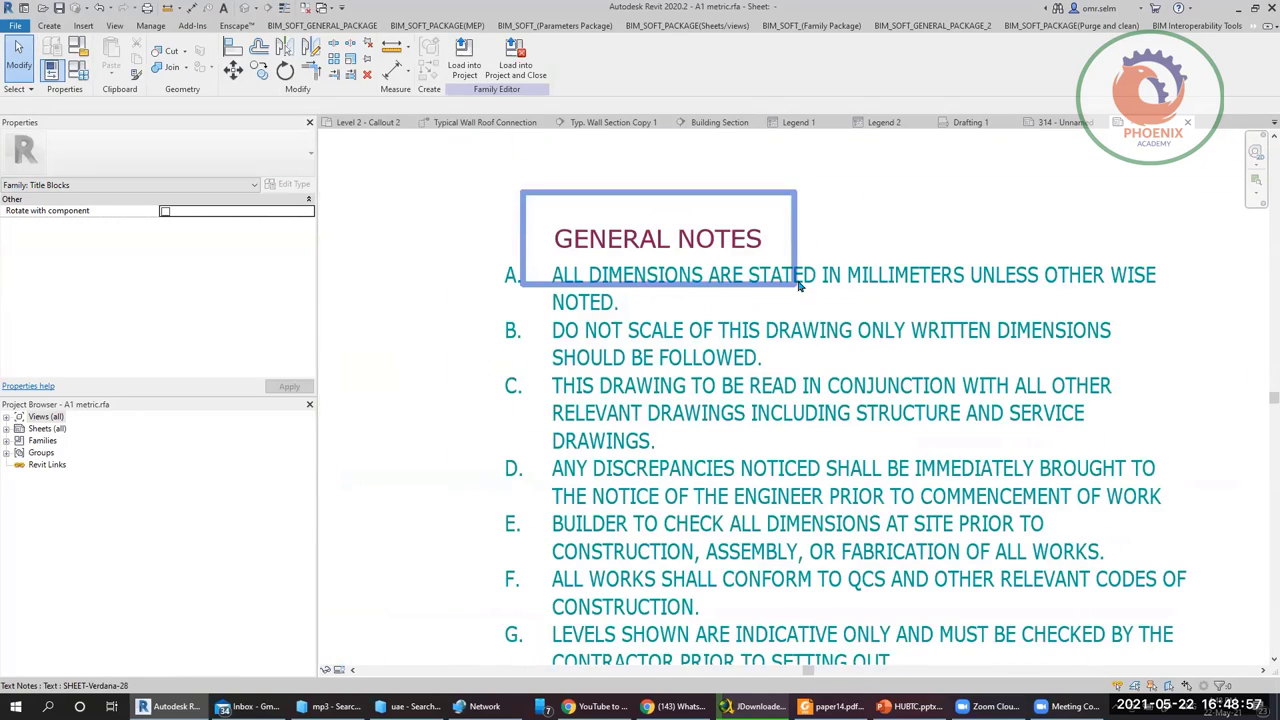
pyautogui.click(858, 278)
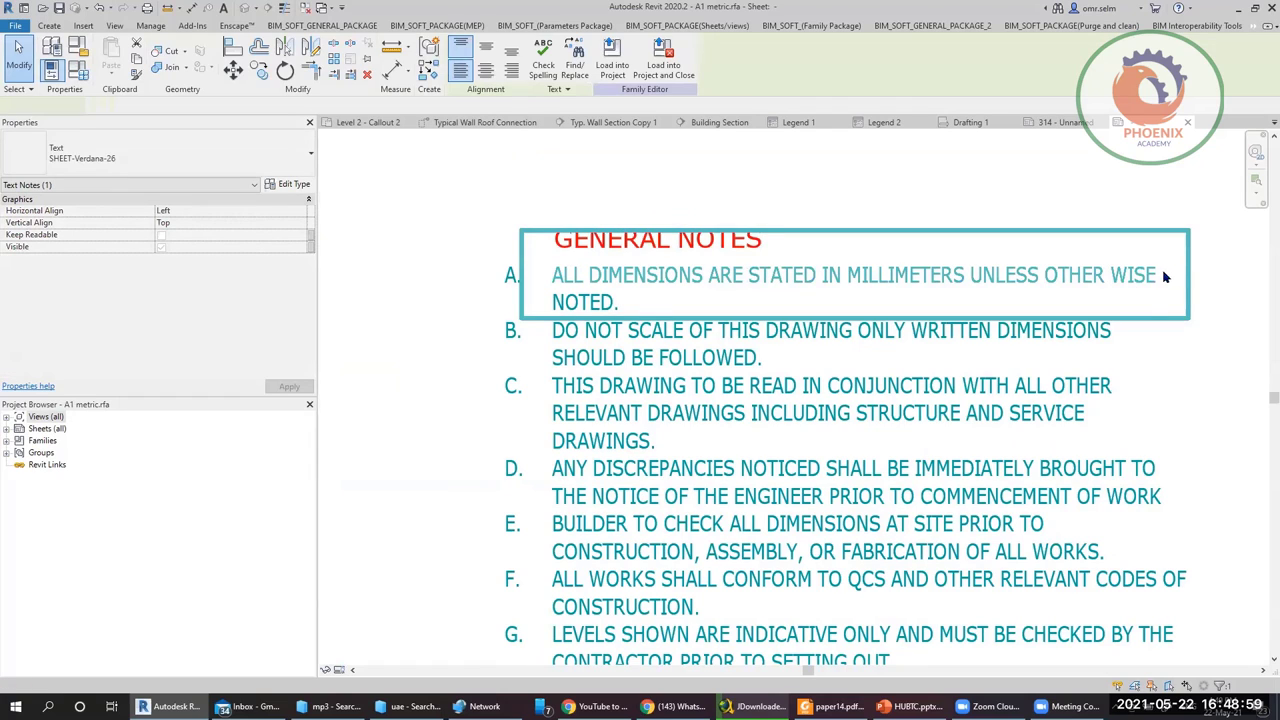
pyautogui.click(1163, 277)
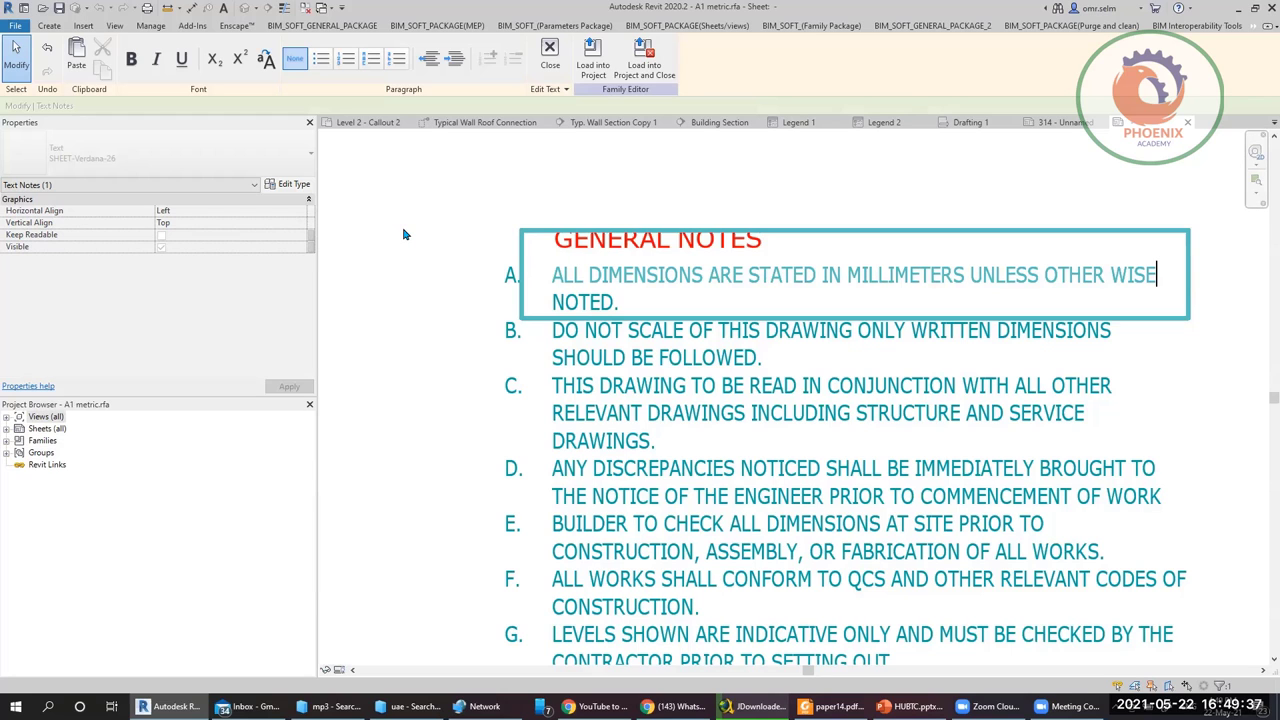
# - Zoom out and pan to show the whole sheet with notes A through G in capitals
pyautogui.scroll(-3, 759, 340)
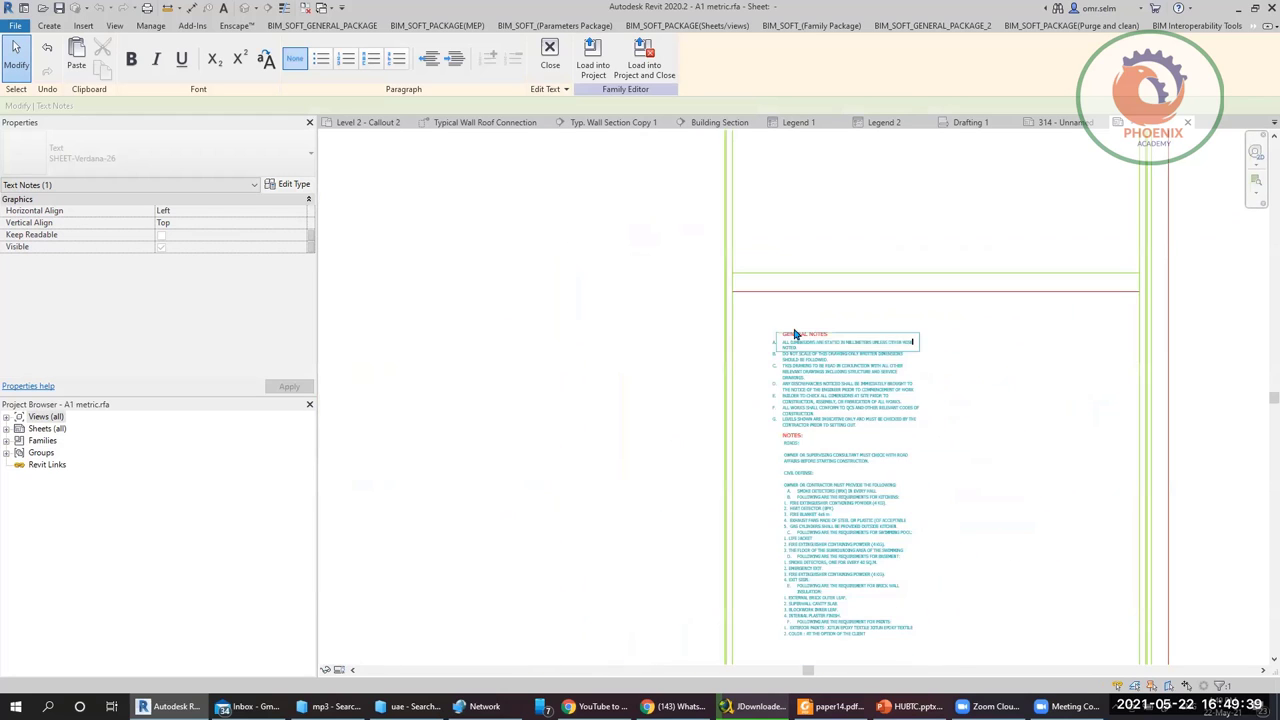
pyautogui.scroll(-2, 794, 334)
pyautogui.scroll(-1, 843, 337)
pyautogui.scroll(-2, 843, 340)
pyautogui.moveTo(637, 397); pyautogui.dragTo(700, 309, button='middle')
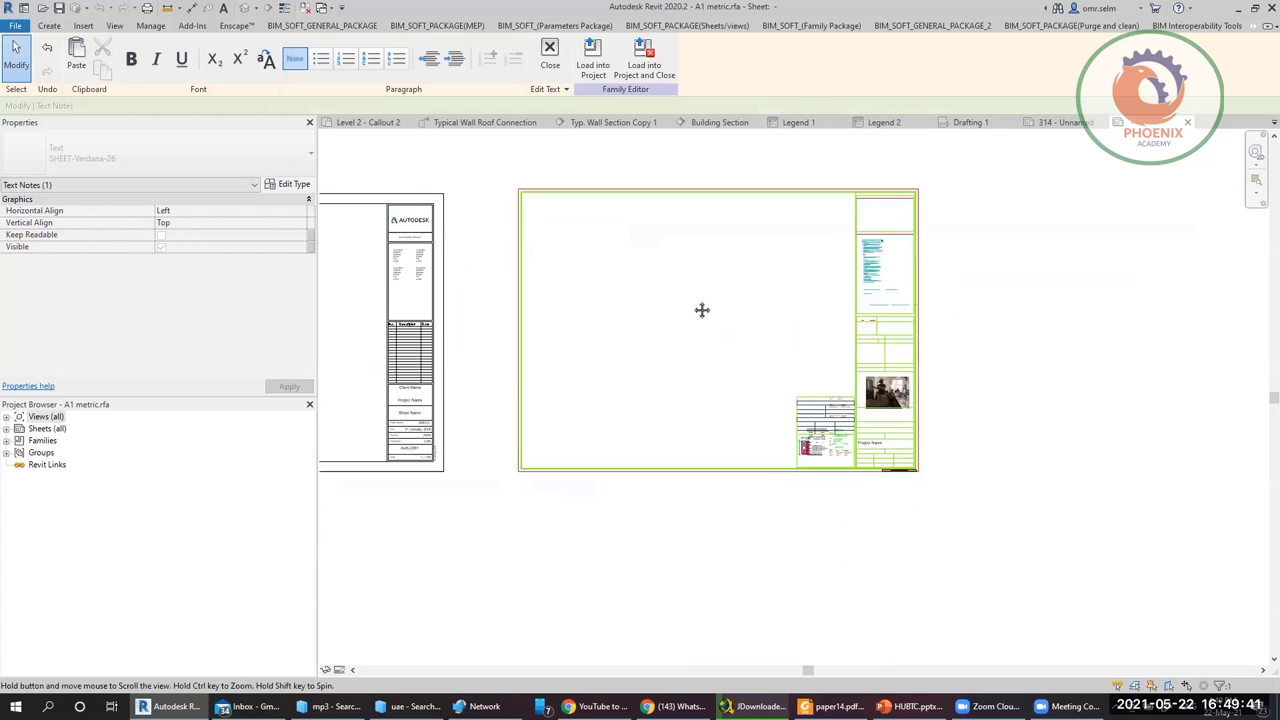
pyautogui.scroll(-2, 489, 341)
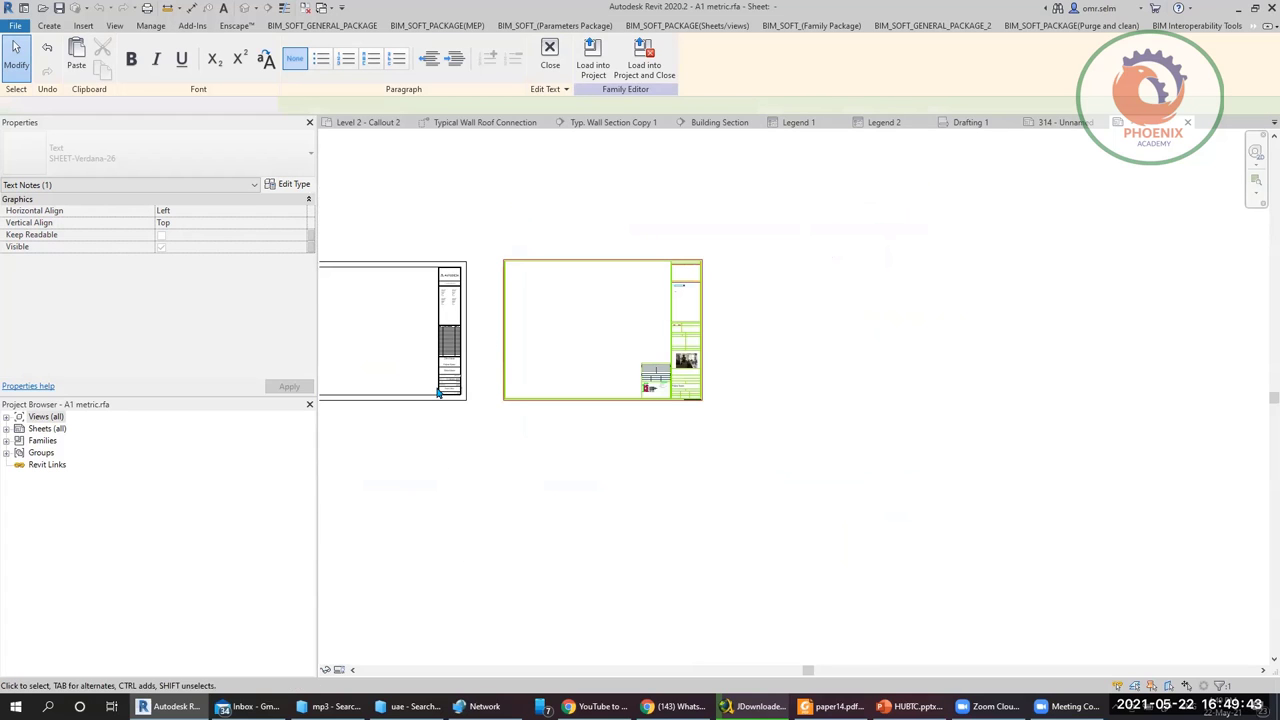
# - Finish the notes edit, then move the Project Name, Sheet Name and Arch-2001 labels into the title strip
pyautogui.click(371, 403)
pyautogui.scroll(3, 371, 403)
pyautogui.scroll(3, 588, 370)
pyautogui.scroll(3, 470, 385)
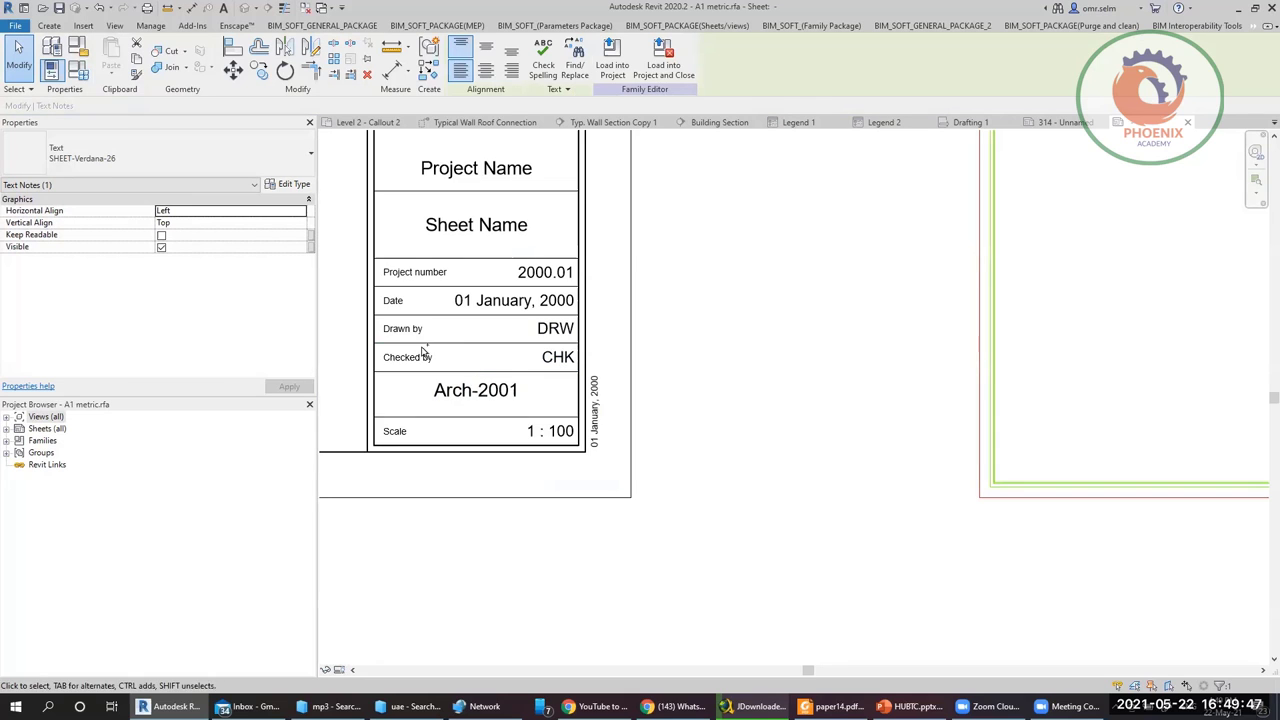
pyautogui.moveTo(506, 329); pyautogui.dragTo(543, 320, button='middle')
pyautogui.click(515, 242)
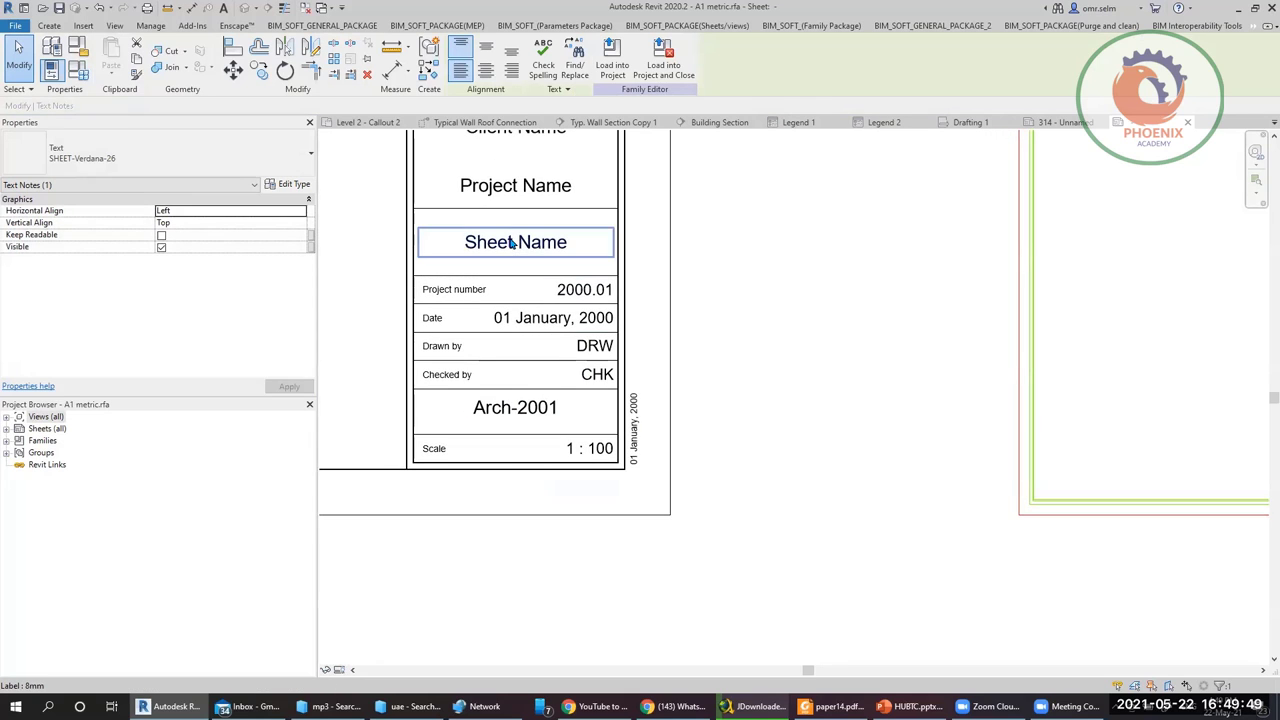
pyautogui.keyDown('ctrl'); pyautogui.click(515, 186); pyautogui.keyUp('ctrl')
pyautogui.keyDown('ctrl'); pyautogui.click(489, 413); pyautogui.keyUp('ctrl')
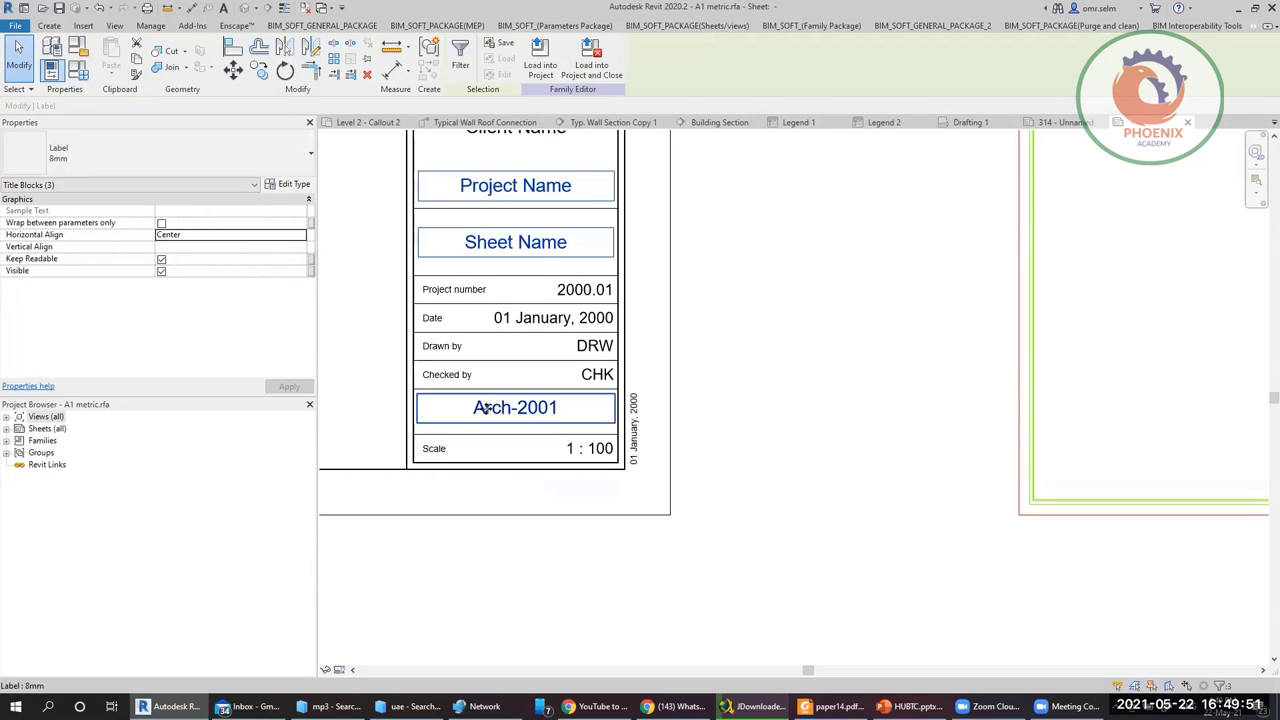
pyautogui.scroll(-2, 571, 414)
pyautogui.moveTo(571, 414)
pyautogui.mouseDown()
pyautogui.moveTo(871, 437)
pyautogui.moveTo(1195, 304)
pyautogui.mouseUp()
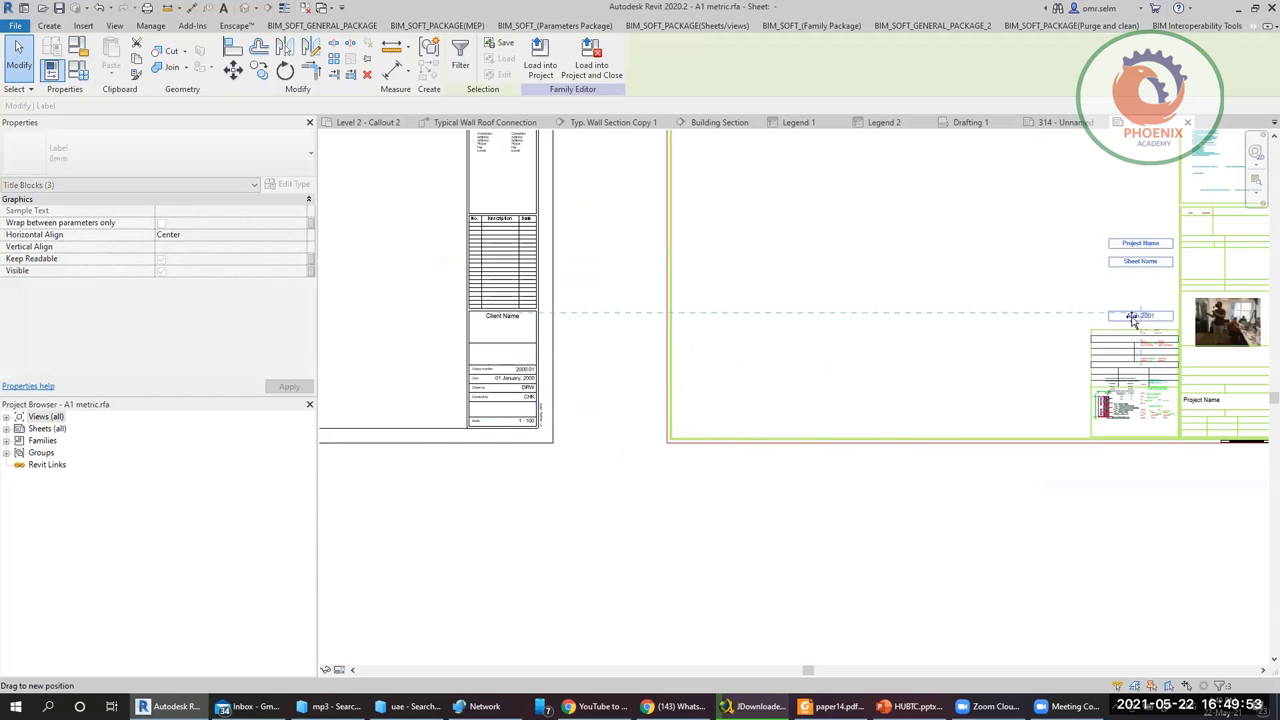
# - Reposition the Arch-2001 label into the cell just above Project Name
pyautogui.scroll(2, 1240, 500)
pyautogui.scroll(1, 1071, 606)
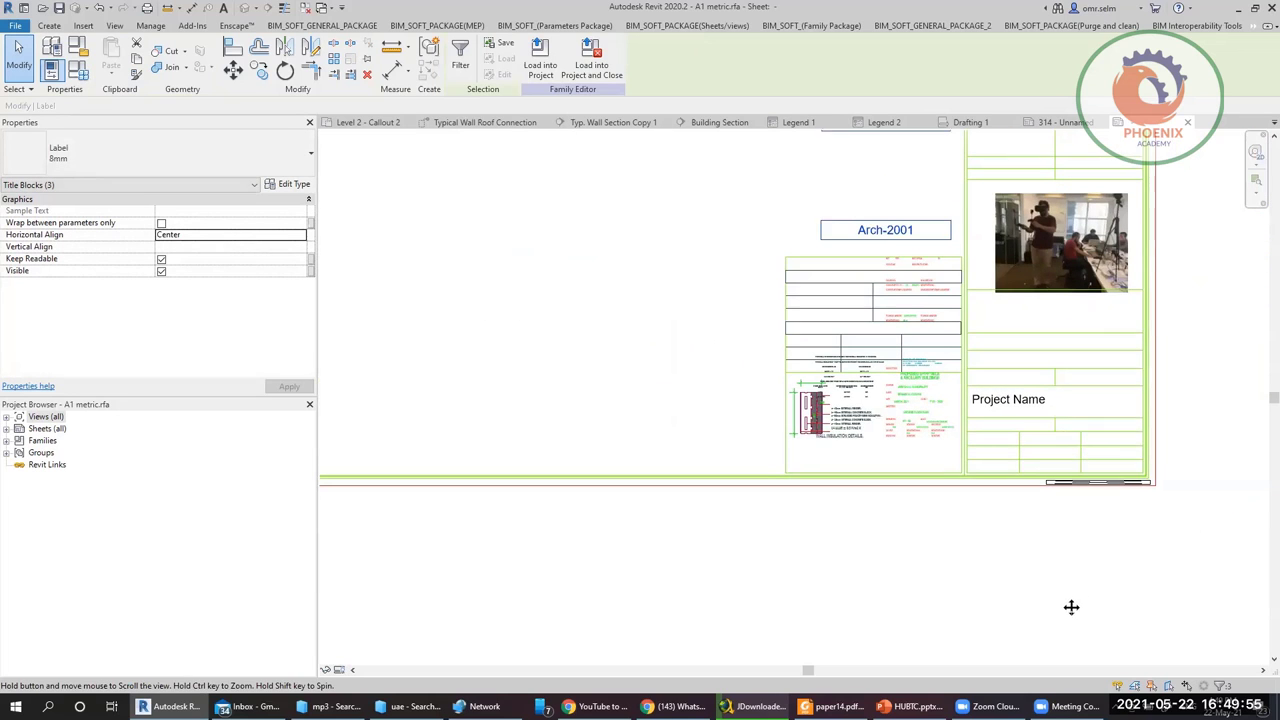
pyautogui.click(880, 235)
pyautogui.moveTo(908, 231)
pyautogui.keyDown('ctrl'); pyautogui.mouseDown()
pyautogui.moveTo(1045, 440)
pyautogui.moveTo(1025, 362)
pyautogui.mouseUp(); pyautogui.keyUp('ctrl')
pyautogui.press('Down')
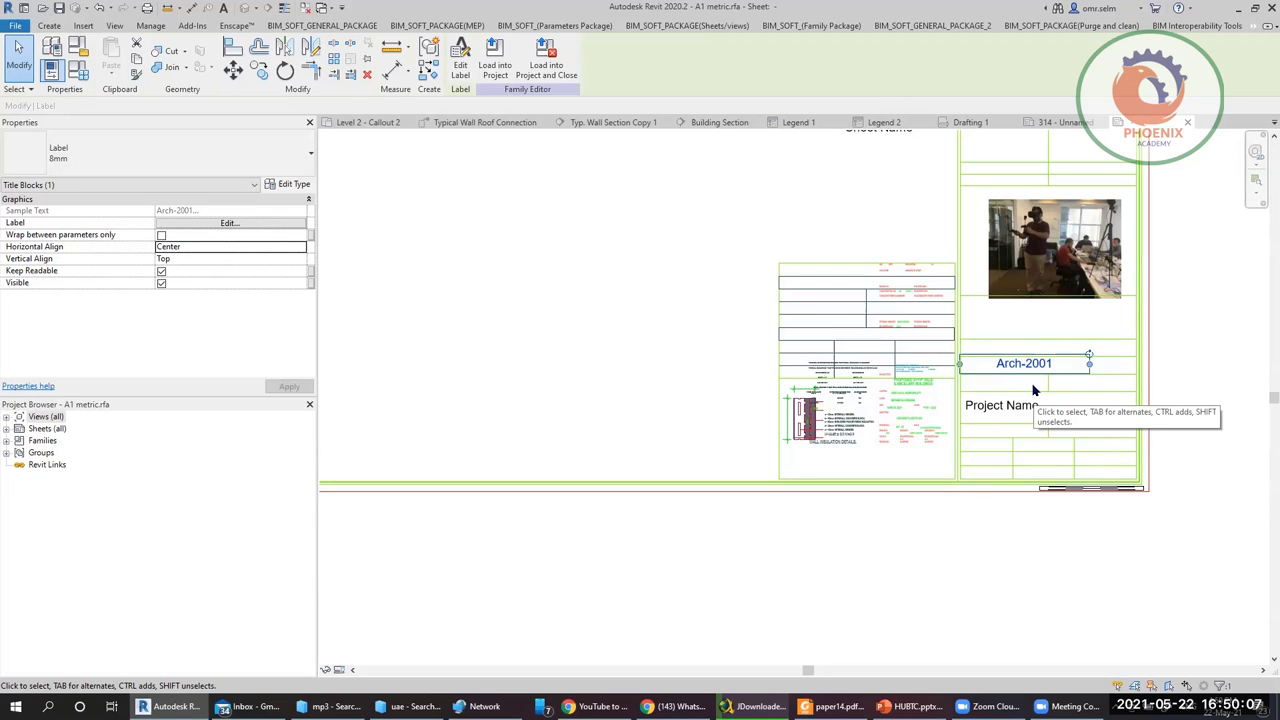
# - Place a new label in the title-strip cell above Arch-2001 using the Sheets field Sheet Name
pyautogui.click(65, 25)
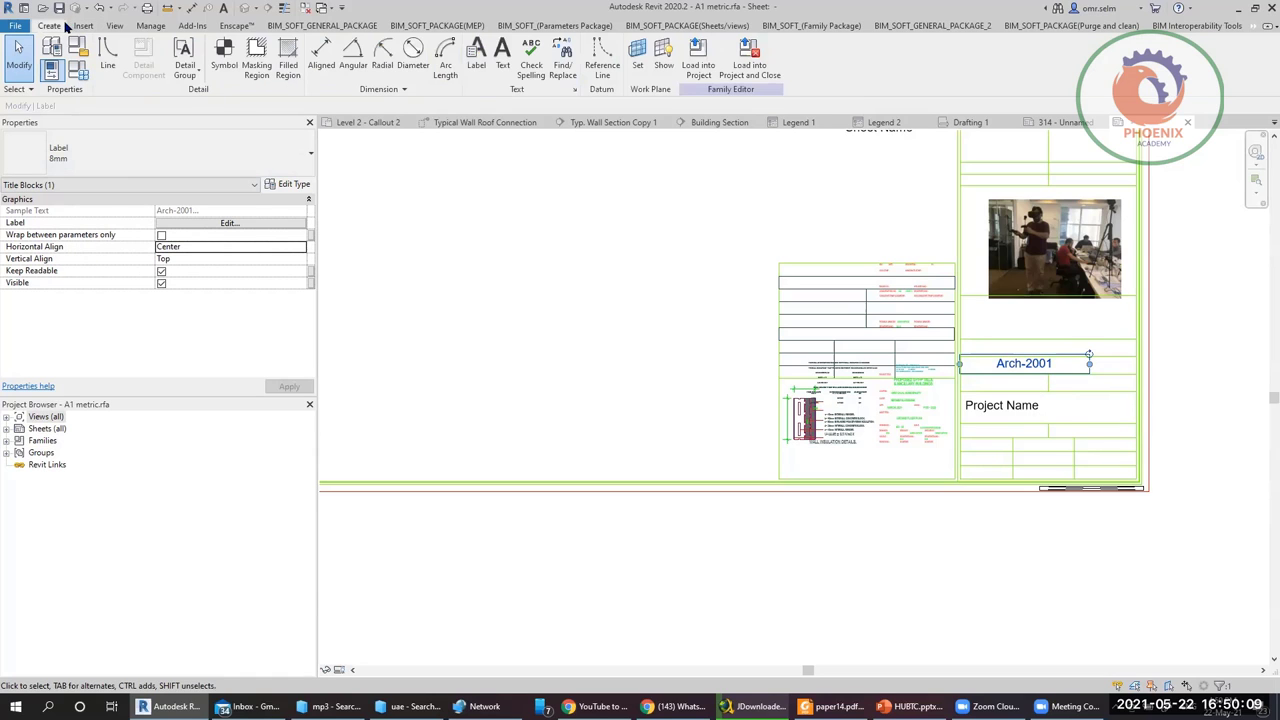
pyautogui.click(476, 55)
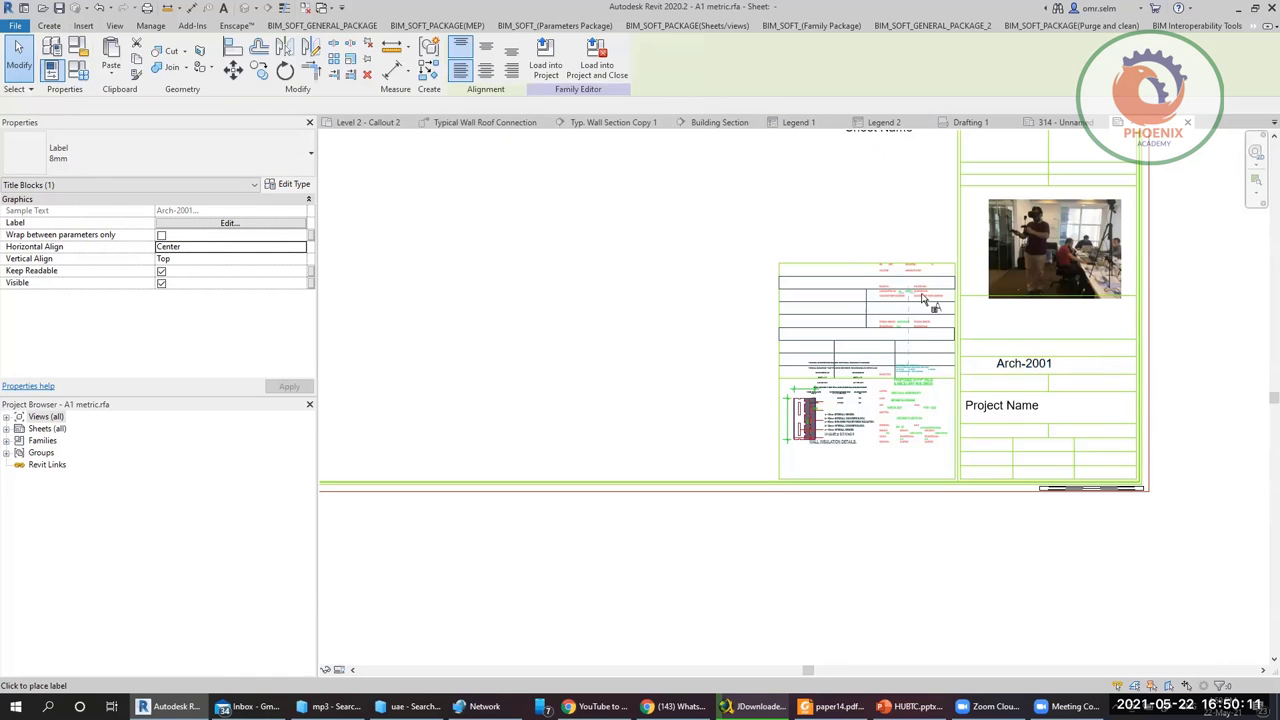
pyautogui.click(777, 372)
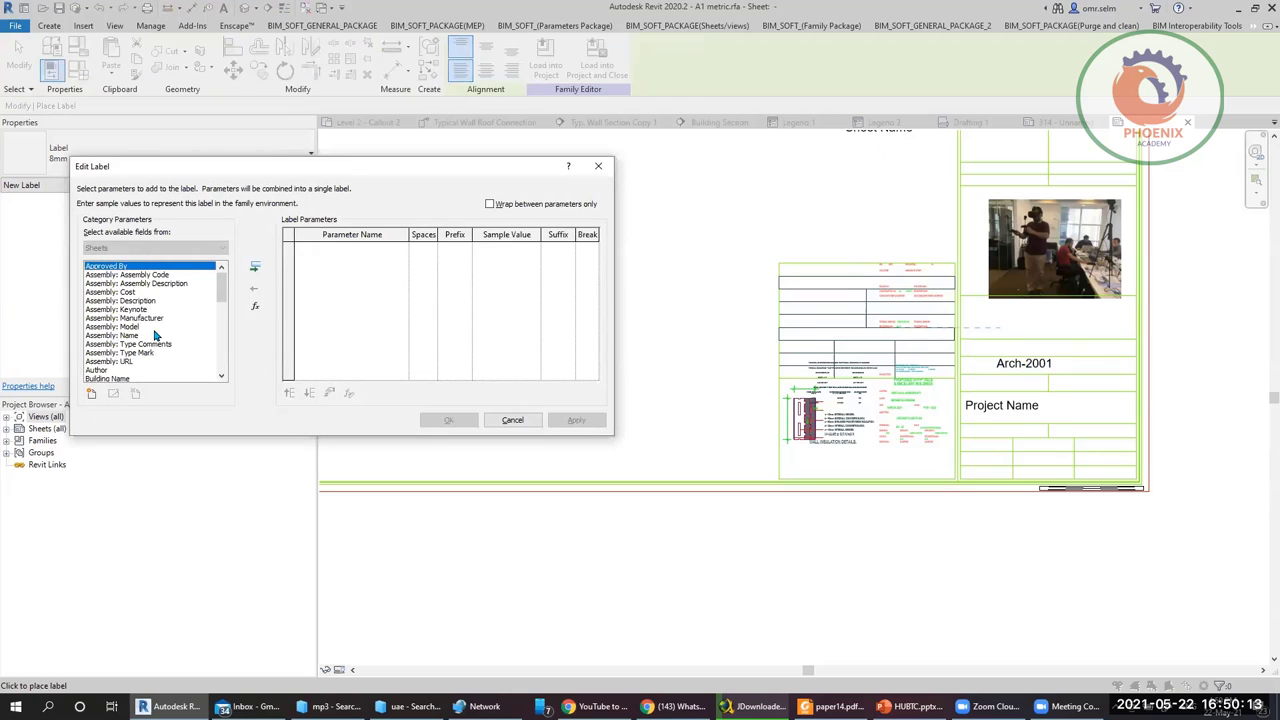
pyautogui.moveTo(221, 288); pyautogui.dragTo(218, 360)
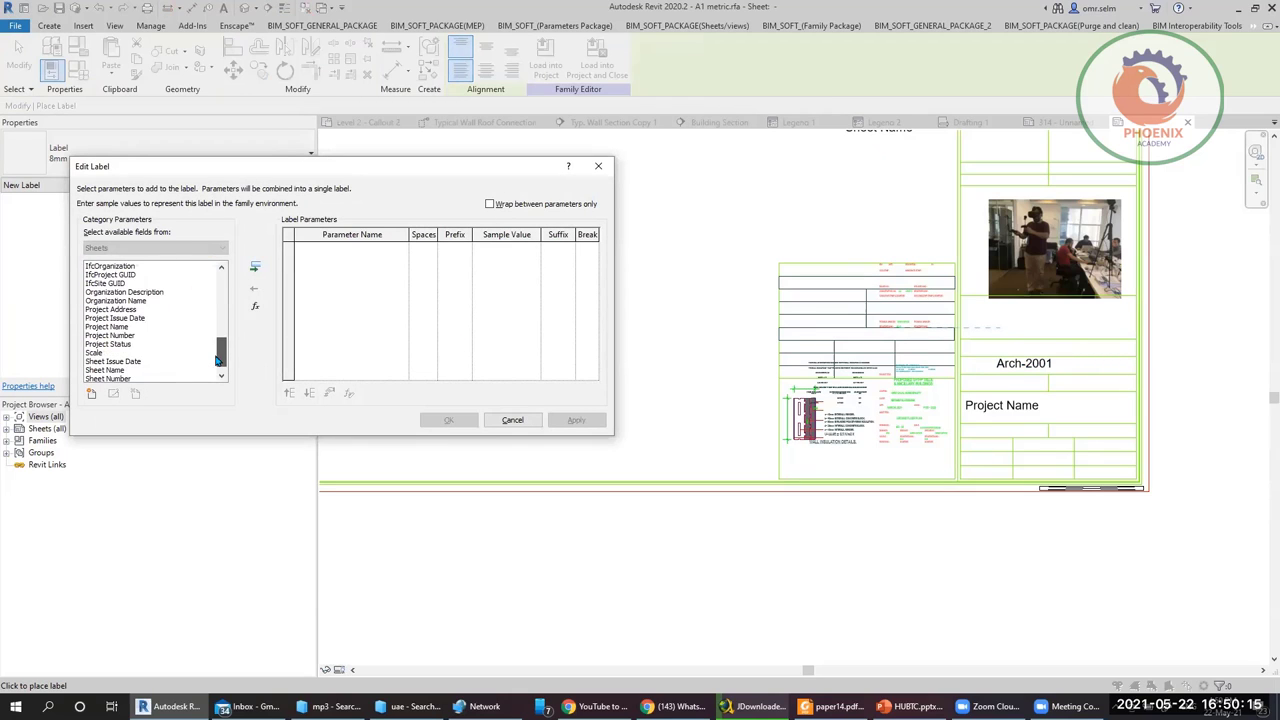
pyautogui.click(124, 346)
pyautogui.click(110, 370)
pyautogui.click(254, 267)
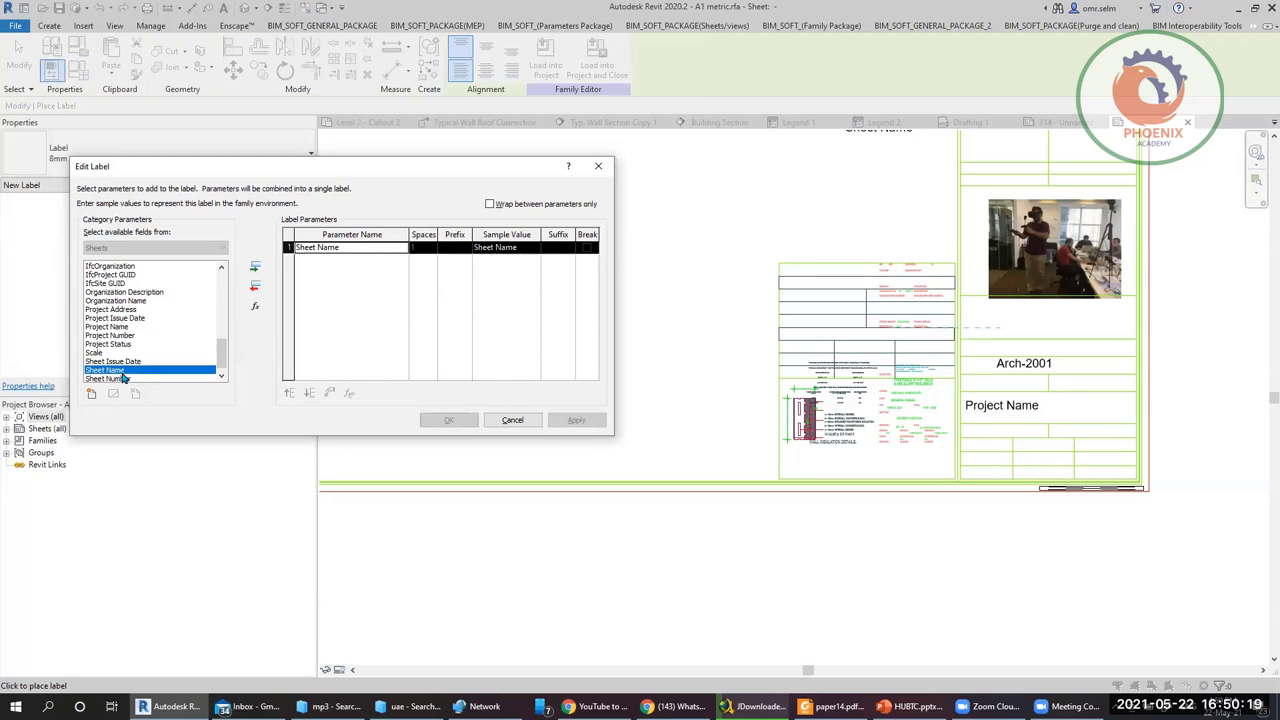
pyautogui.click(447, 419)
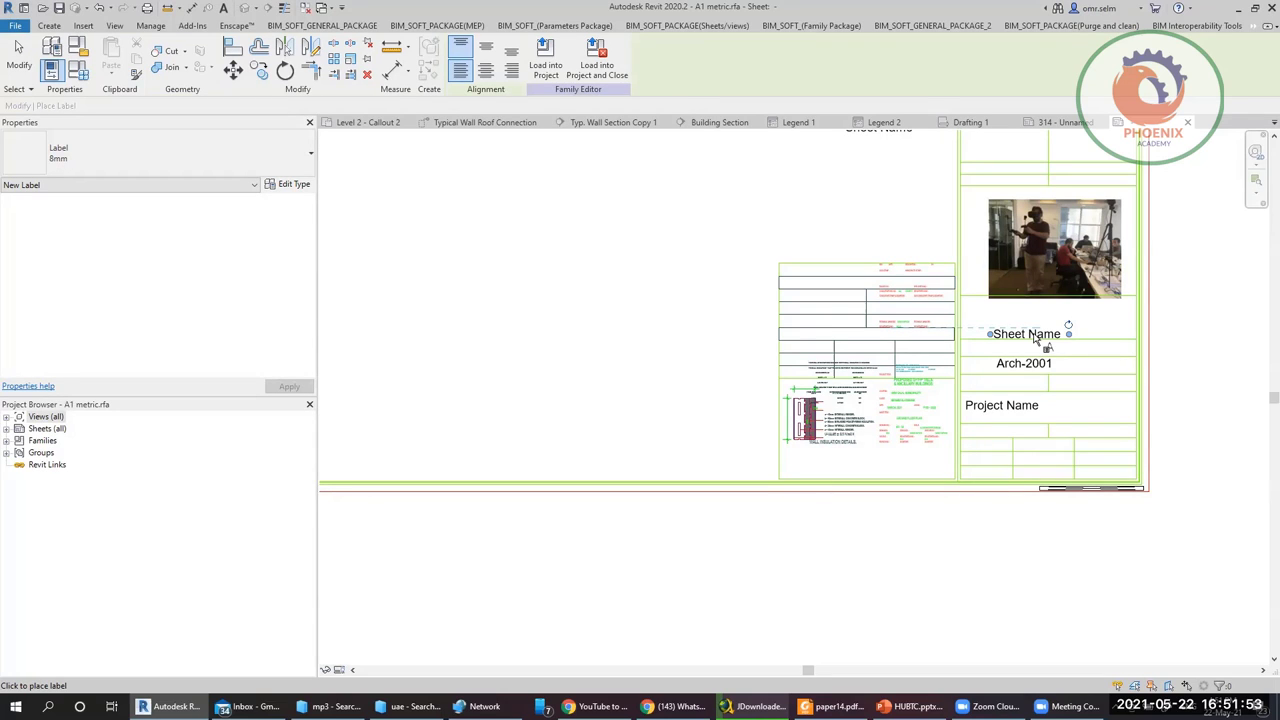
# - Load the title block into RAC_basic_sample_project.rvt, overwriting the existing version and parameter values
pyautogui.click(567, 77)
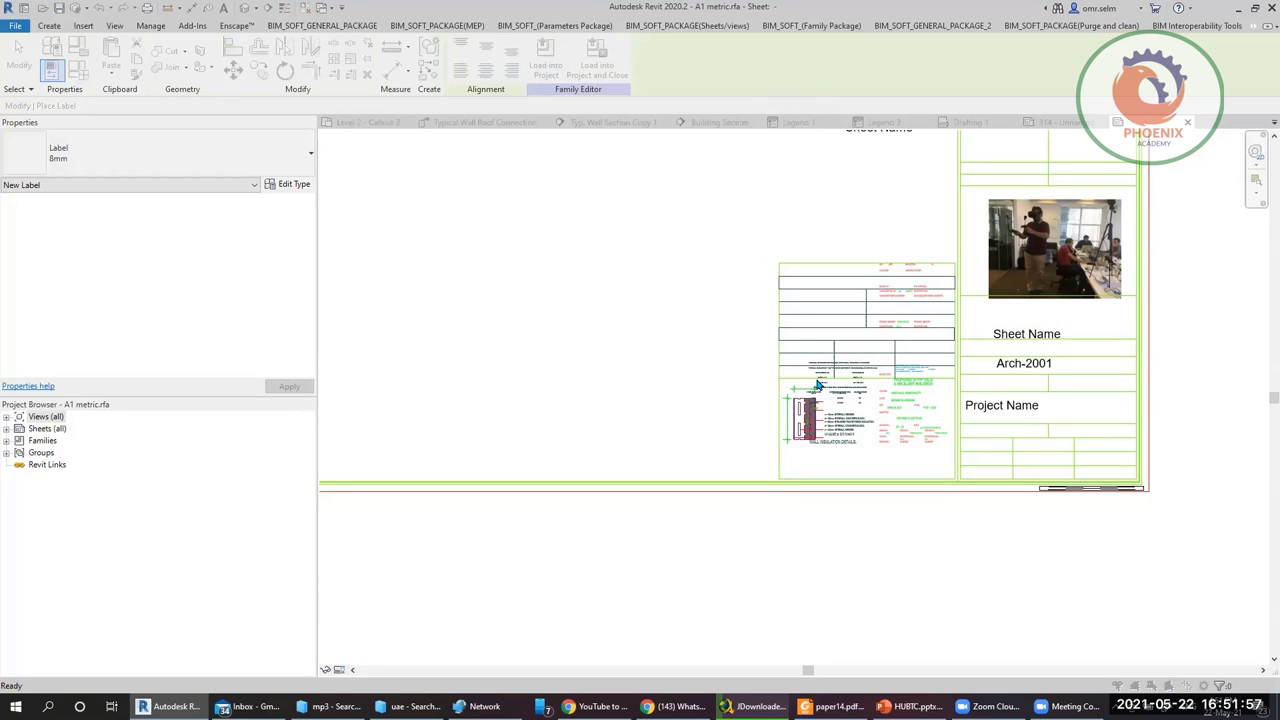
pyautogui.click(233, 143)
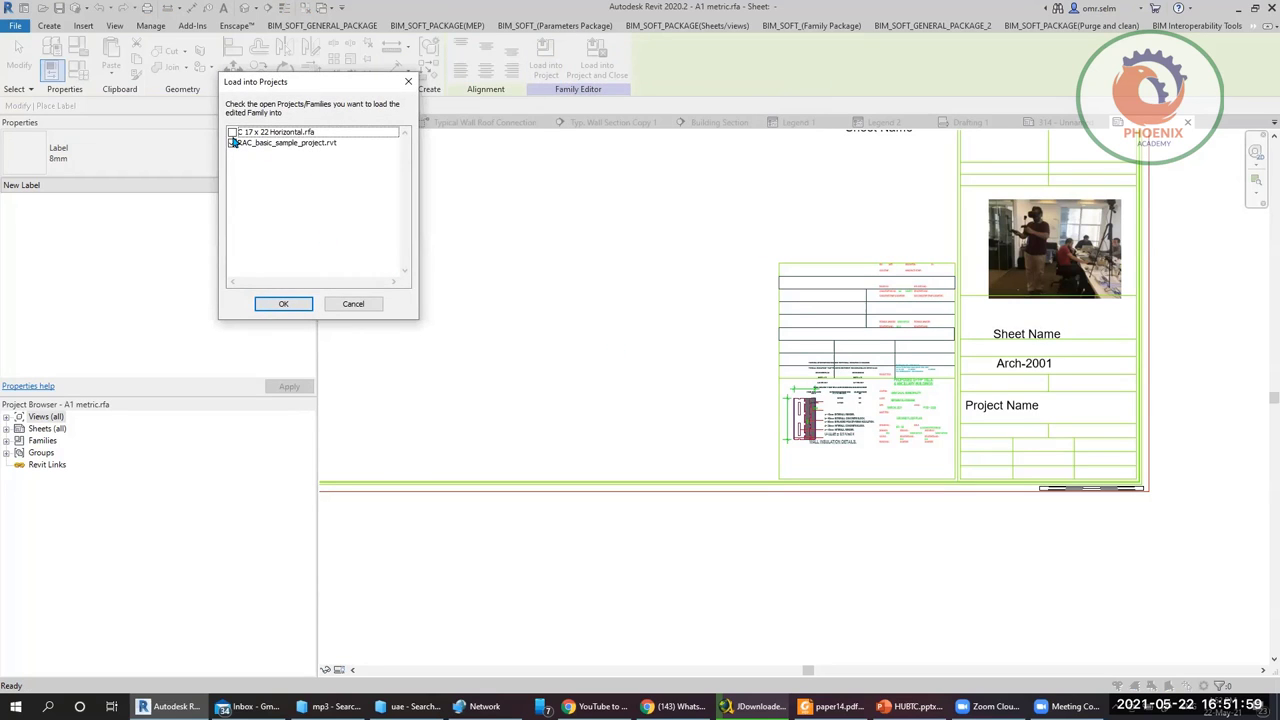
pyautogui.click(328, 145)
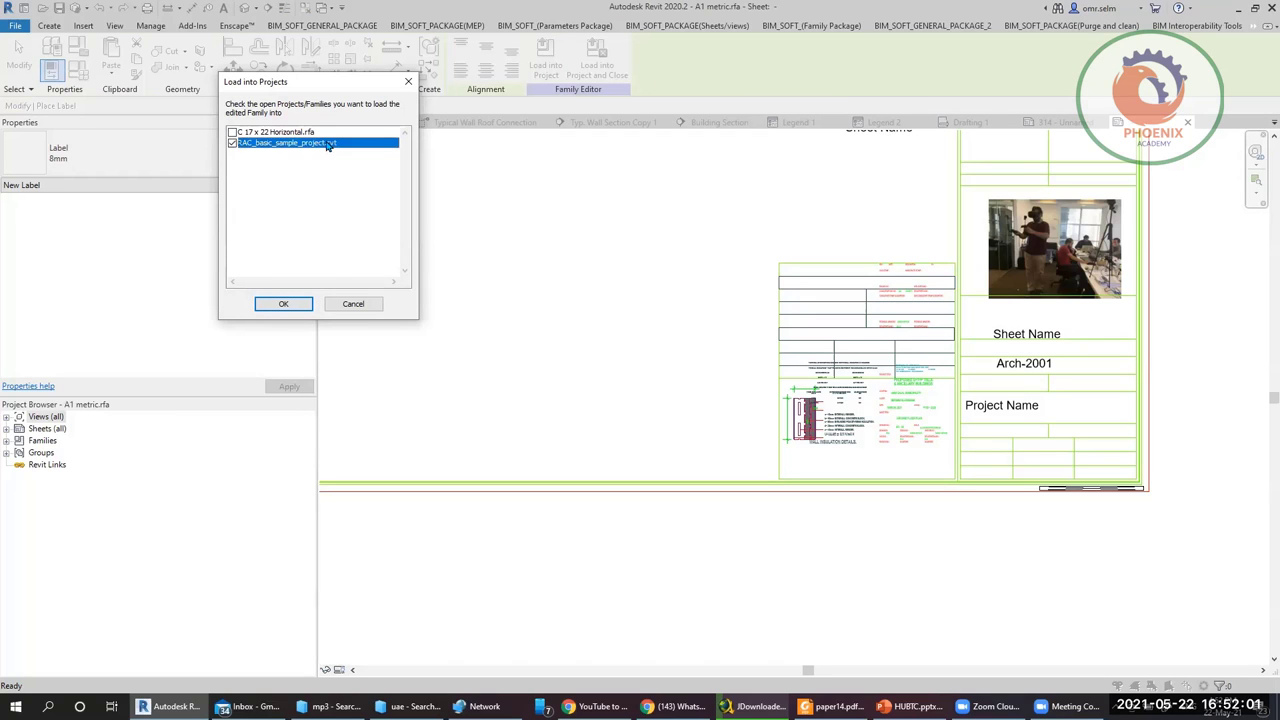
pyautogui.click(284, 303)
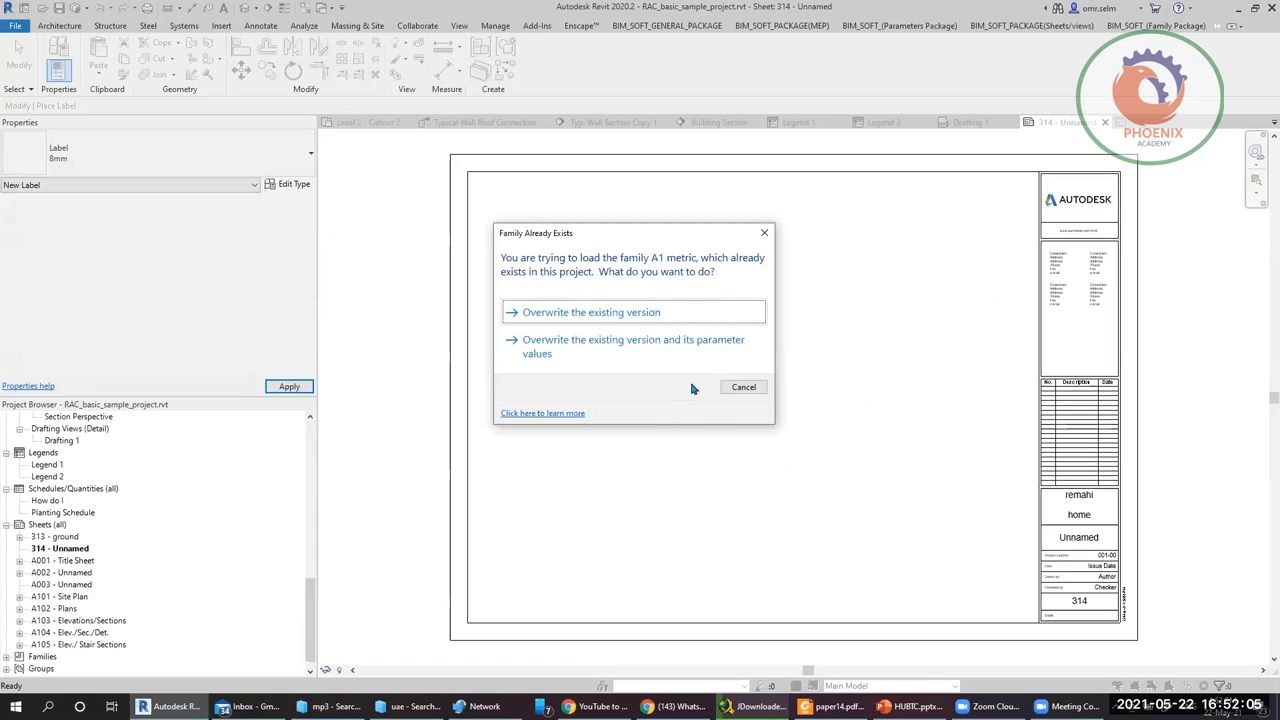
pyautogui.click(682, 346)
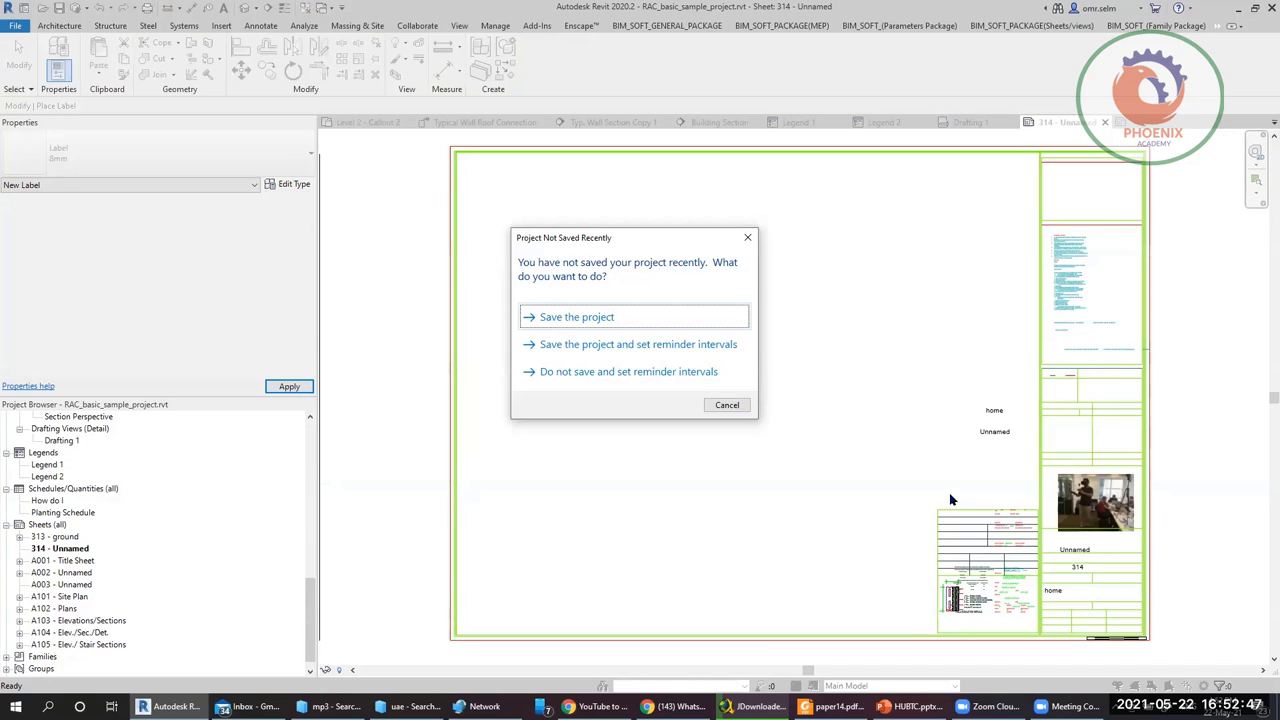
# - Close the inactive views, leaving sheet 314, and return to the A1 metric family
pyautogui.press('Escape')
pyautogui.press('Escape')
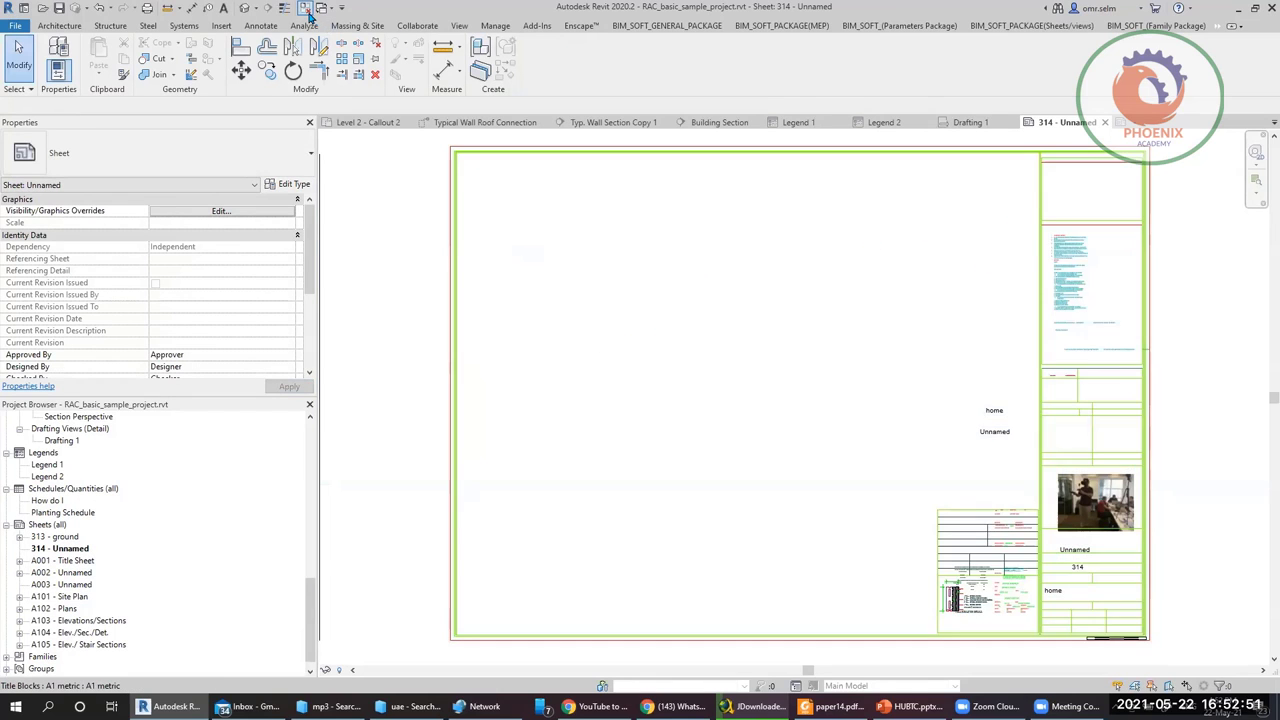
pyautogui.click(304, 8)
pyautogui.click(508, 122)
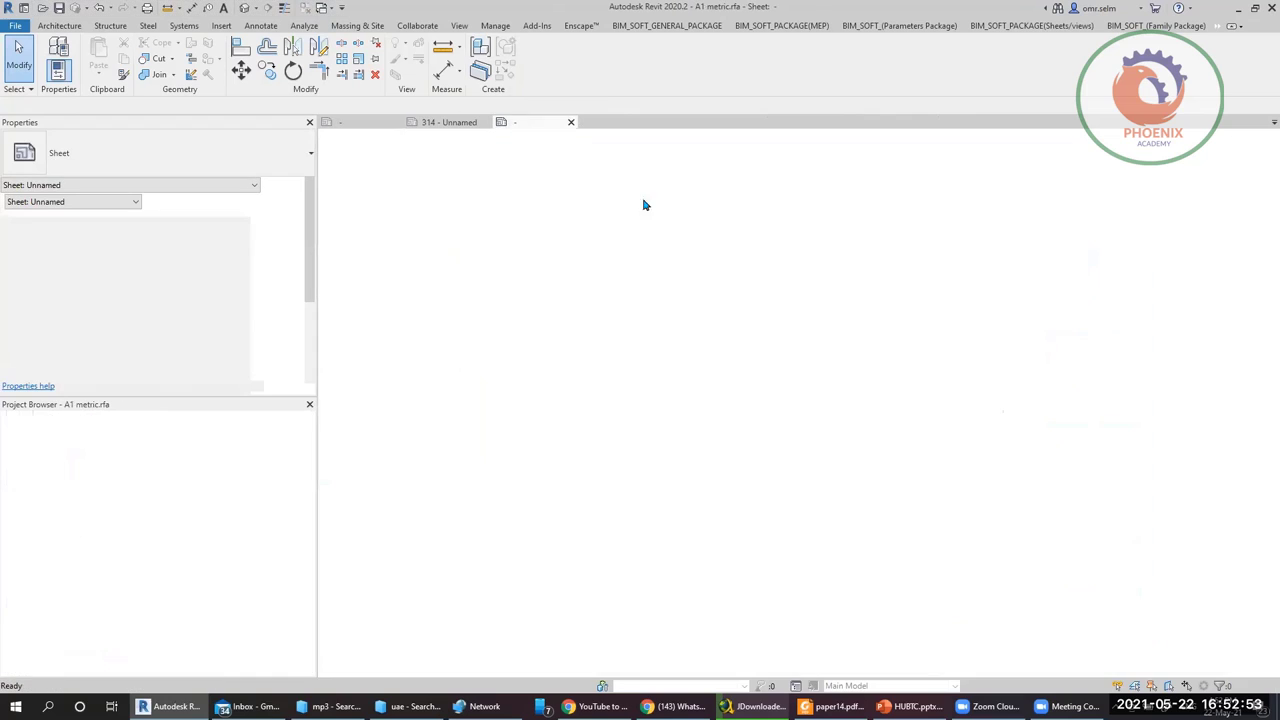
# - Save the family as a new file on the Desktop, naming it A1 metric BC.rfa
pyautogui.click(16, 28)
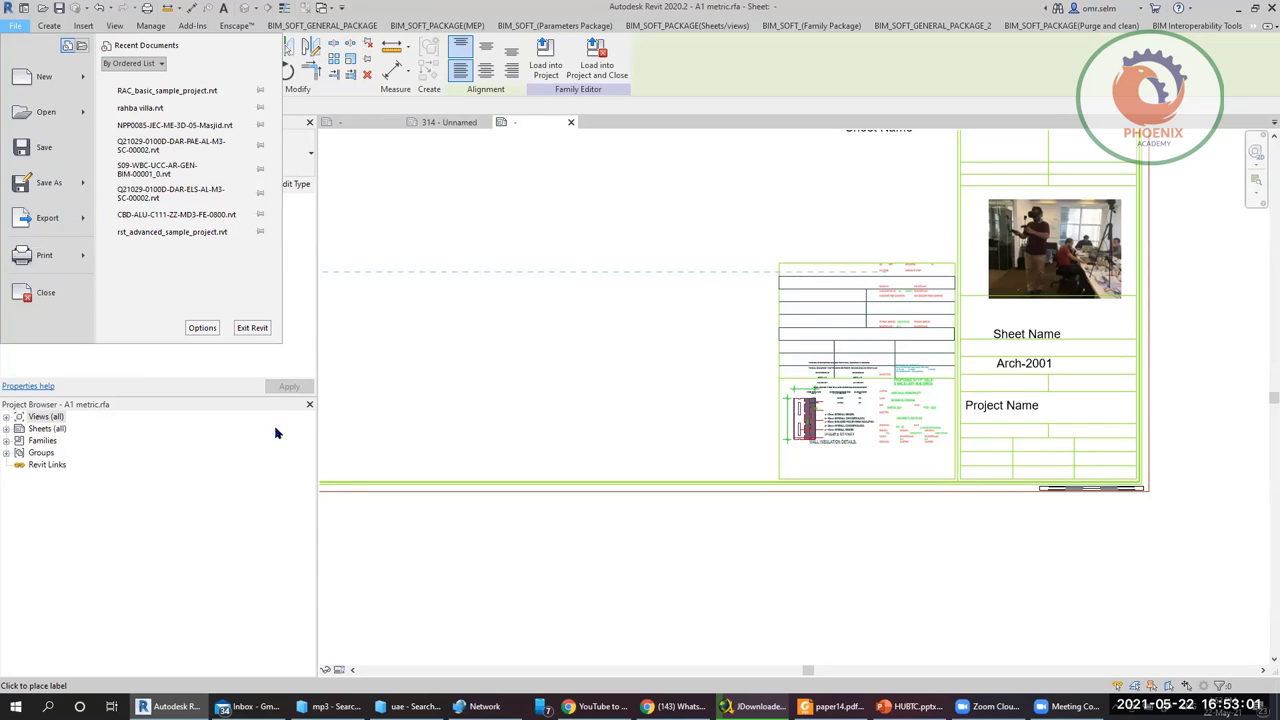
pyautogui.moveTo(48, 182)
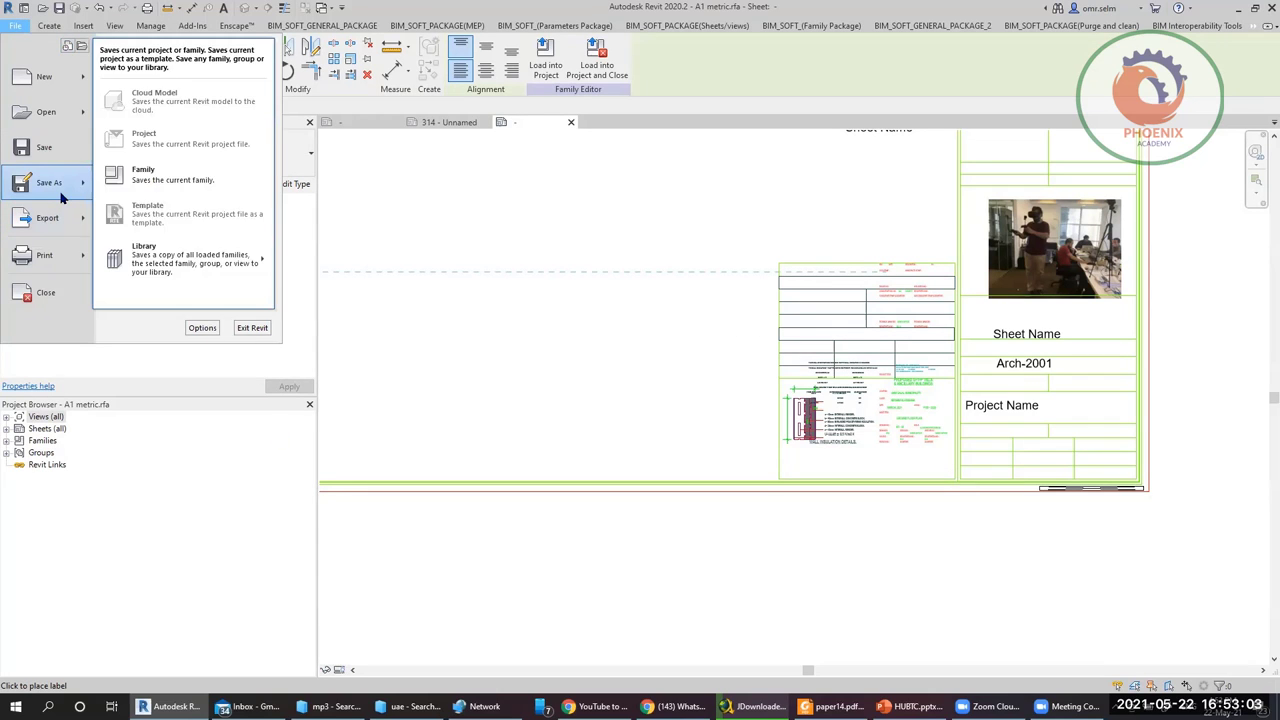
pyautogui.click(154, 181)
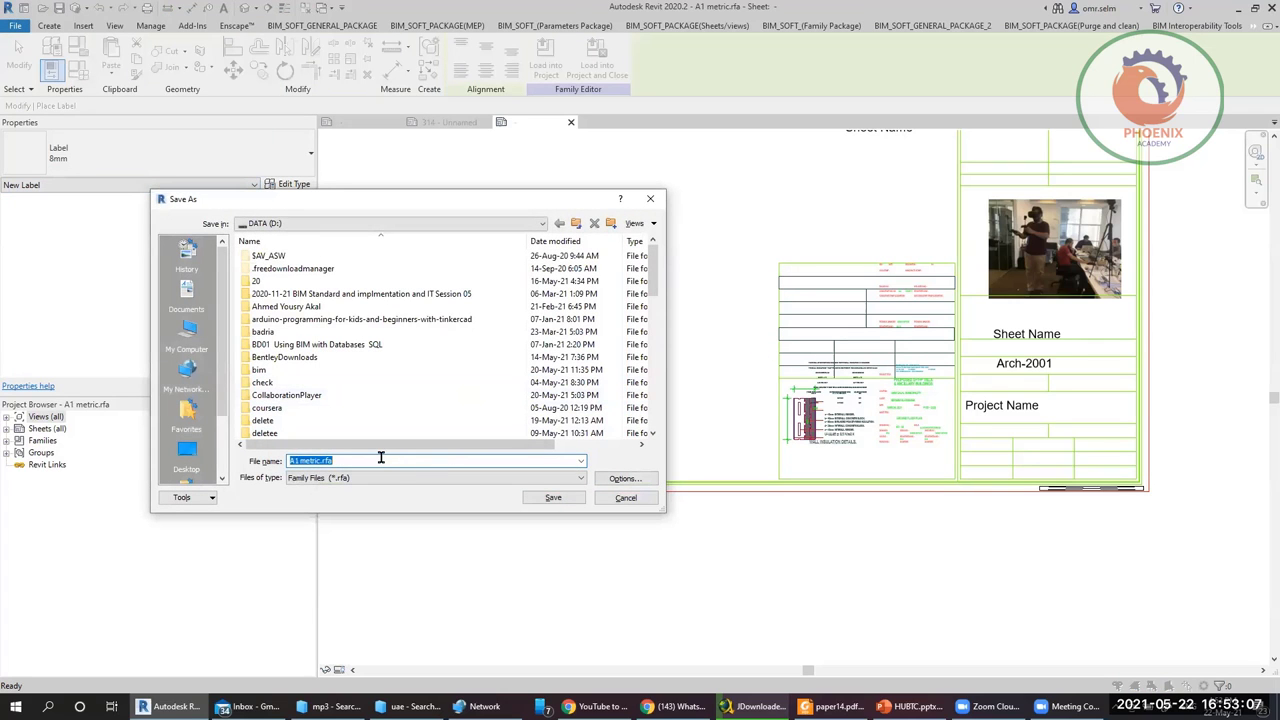
pyautogui.click(186, 462)
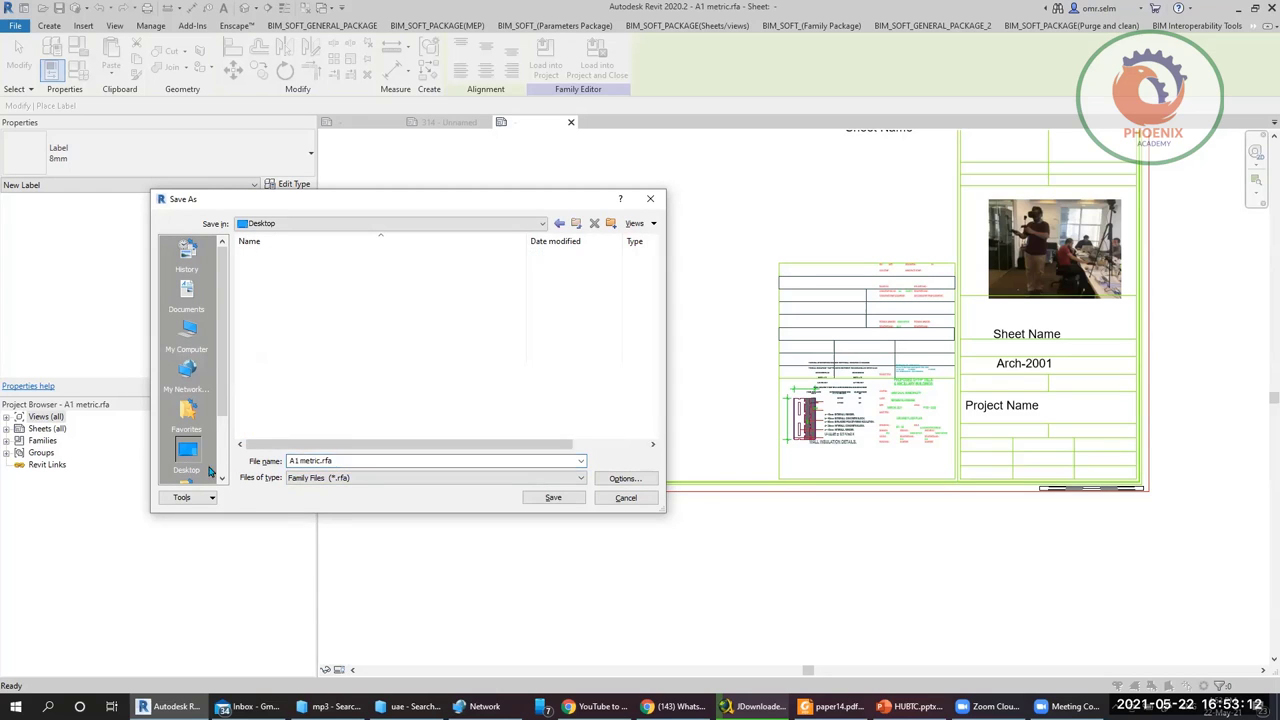
pyautogui.click(318, 462)
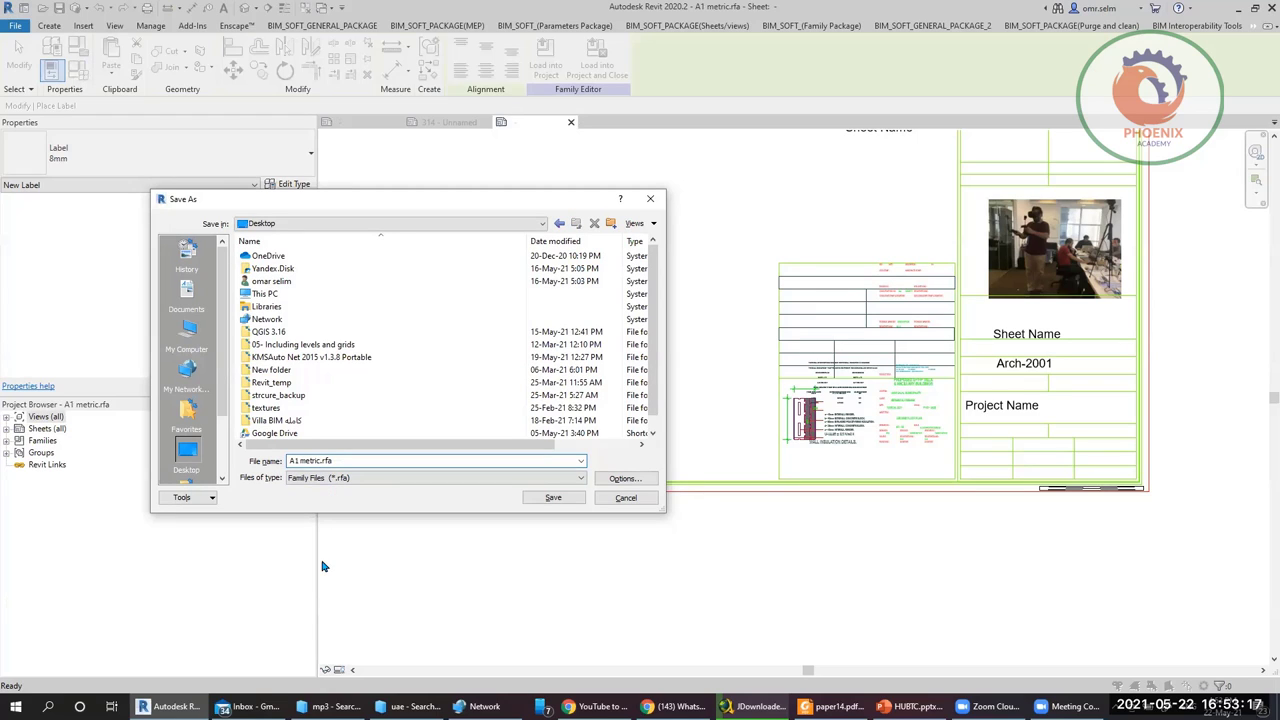
pyautogui.write('BD')
pyautogui.press('BackSpace')
pyautogui.write('C')
pyautogui.press('Left')
pyautogui.press('Left')
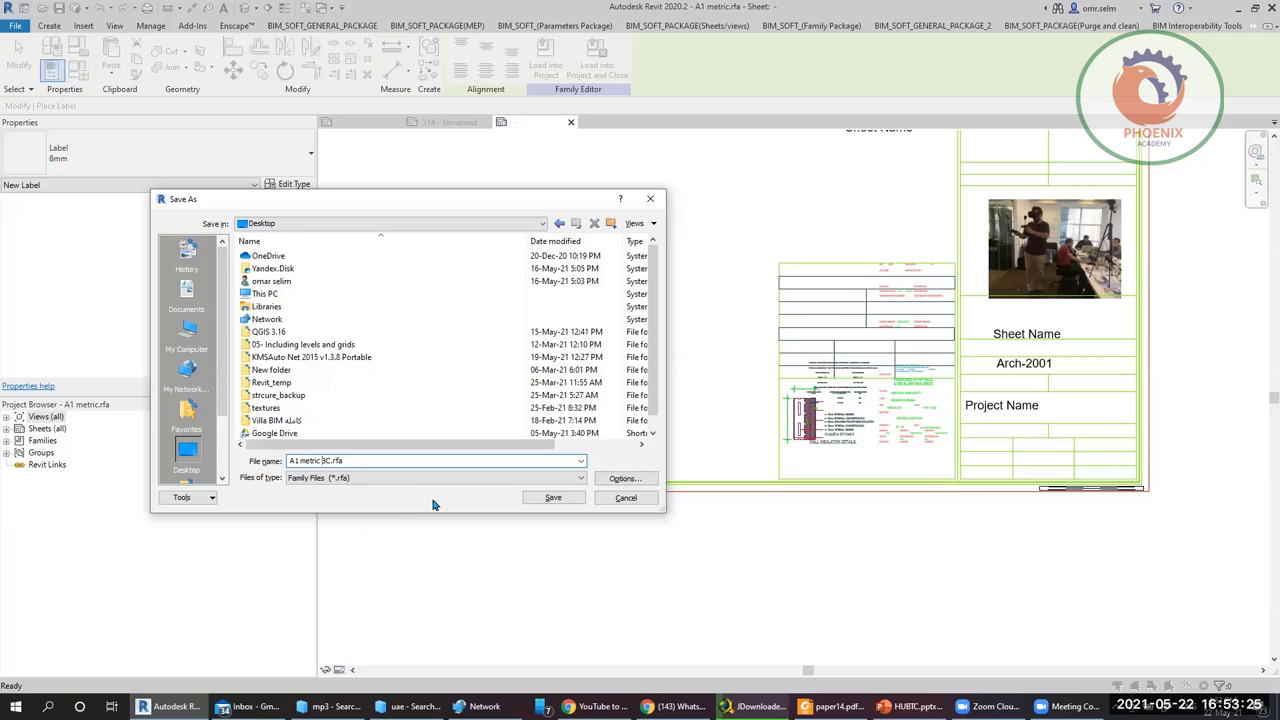